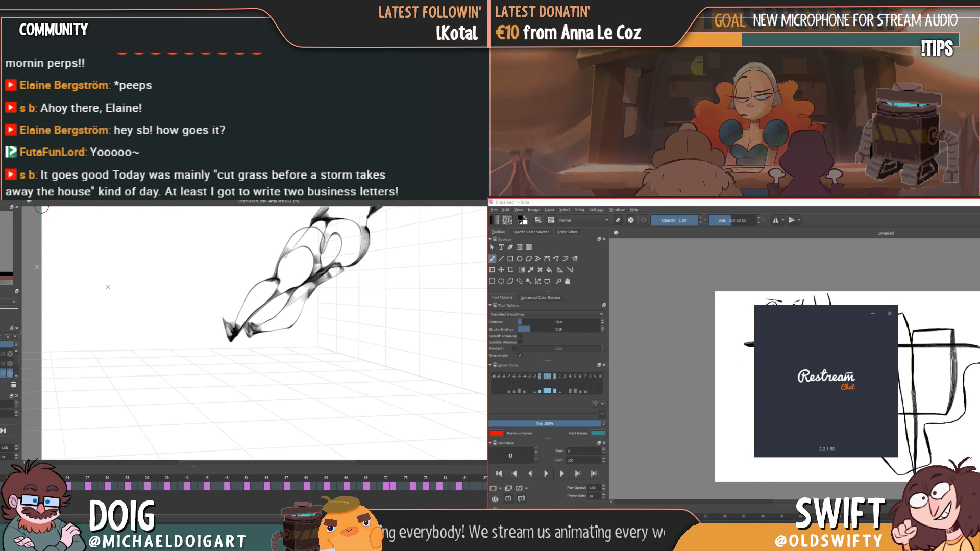
# - Lower the system audio volume
pyautogui.press('XF86AudioLowerVolume')
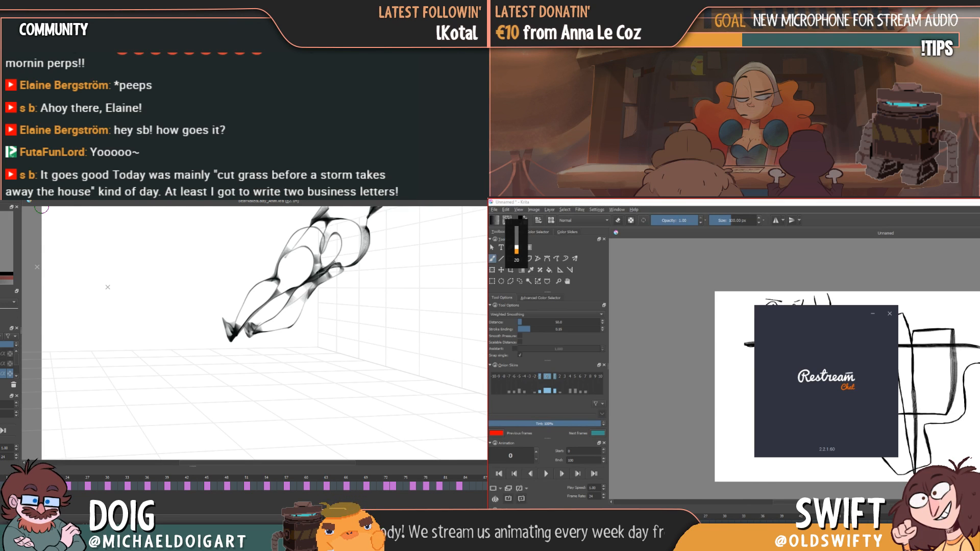
pyautogui.press('XF86AudioLowerVolume')
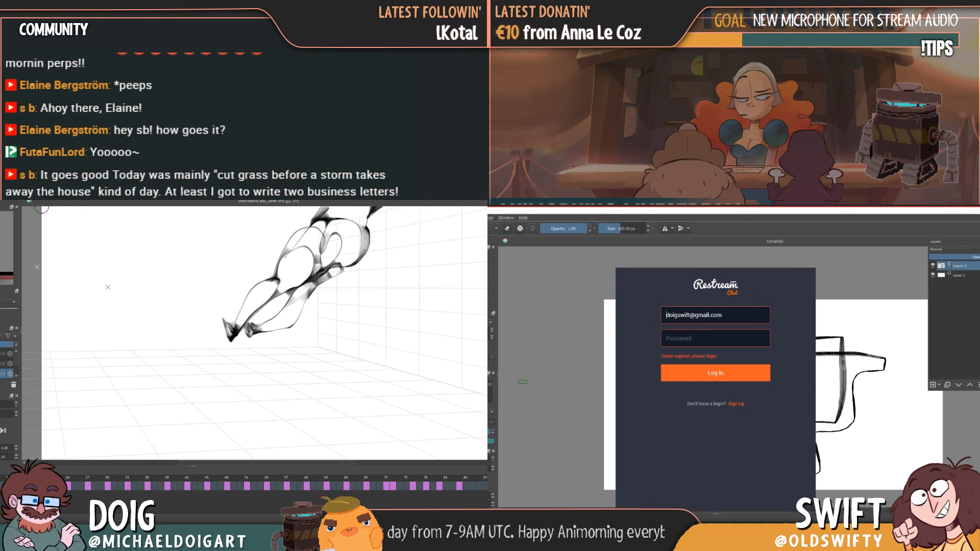
# - Try to log in to Restream Chat with the account password
pyautogui.click(690, 341)
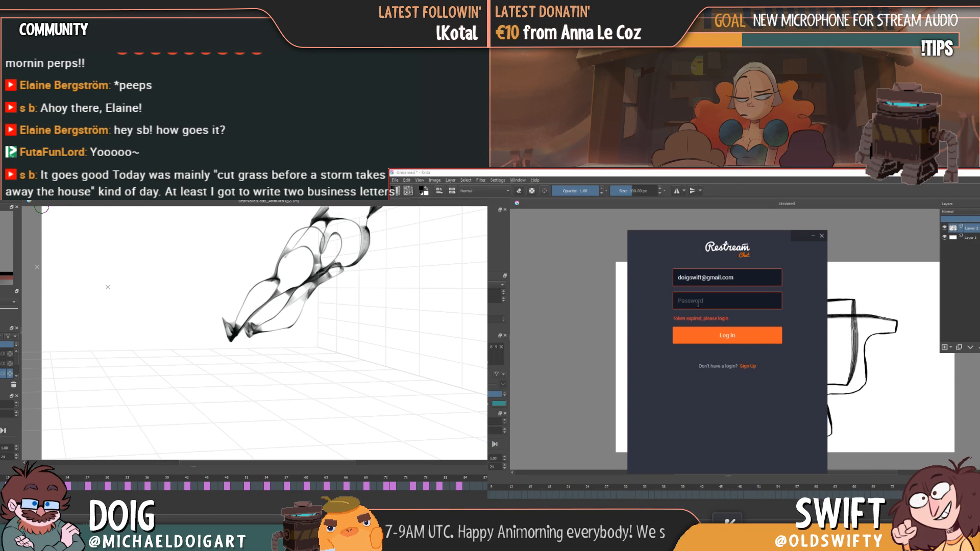
pyautogui.write('•')
pyautogui.press('BackSpace')
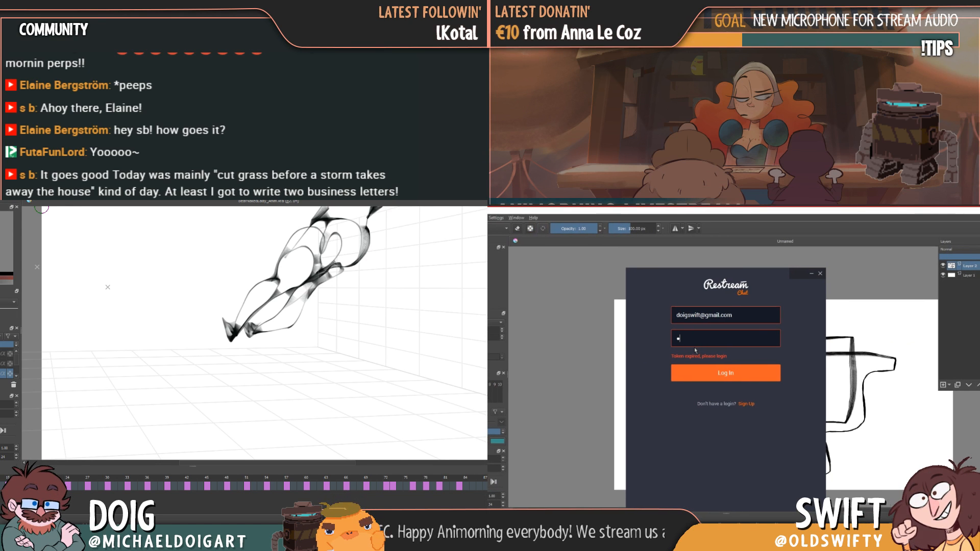
pyautogui.write('••••••••')
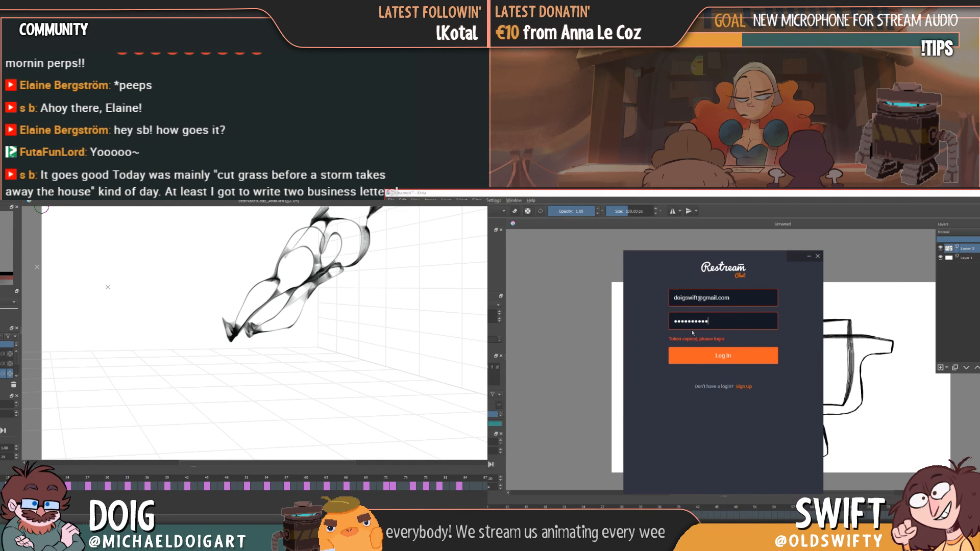
pyautogui.press('Return')
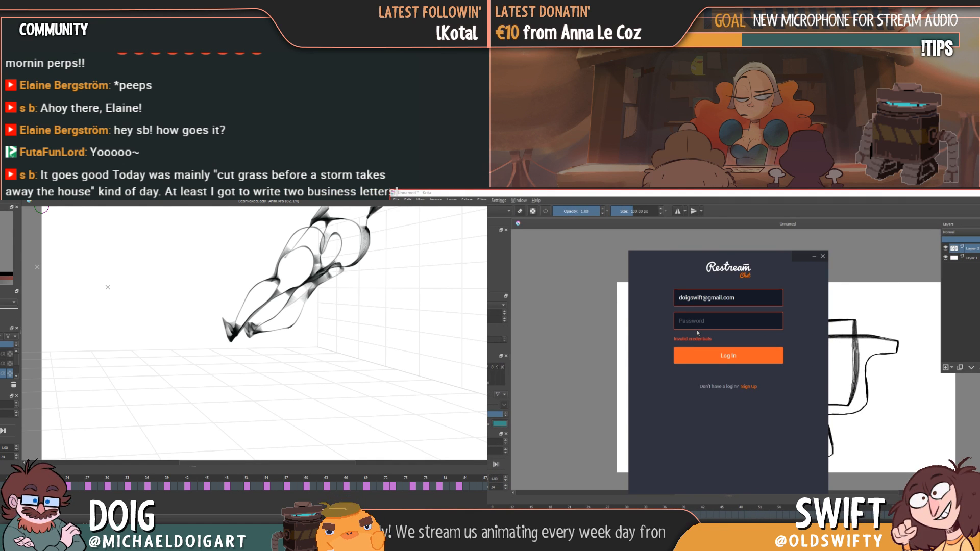
# - Re-enter the account password and submit the Restream Chat login again
pyautogui.click(694, 320)
pyautogui.write('••••••••••')
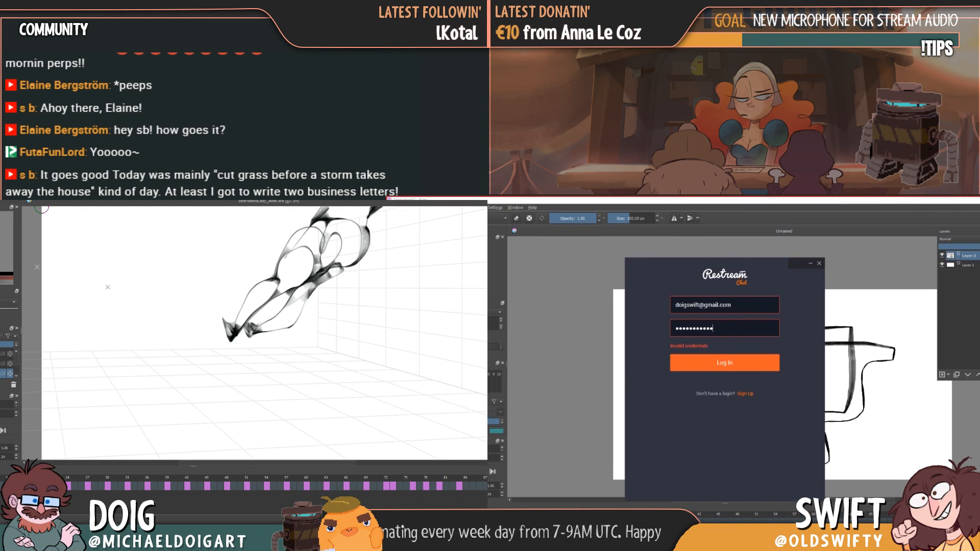
pyautogui.press('Return')
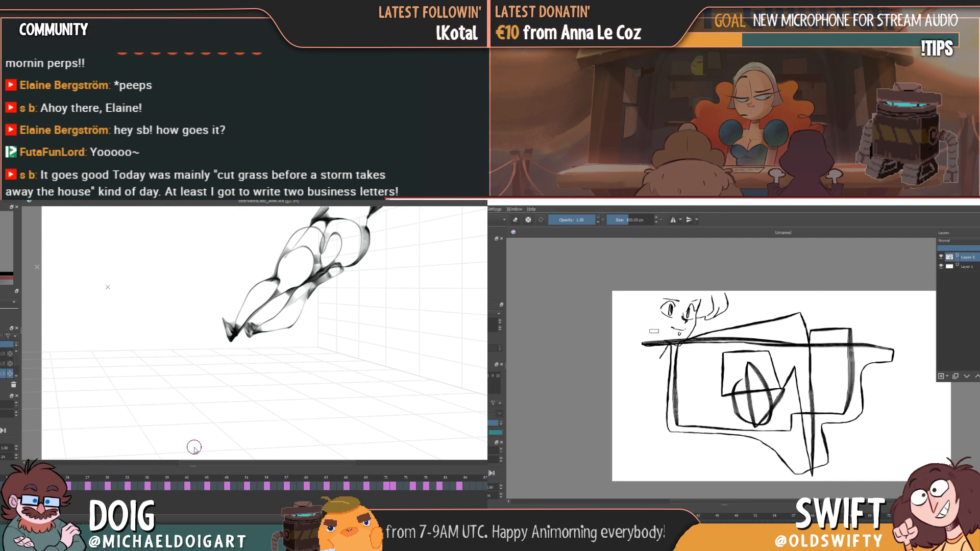
# - Switch to the previous brush preset, clear the whole sketch from the active layer and deselect everything
pyautogui.press('/')
pyautogui.moveTo(638, 331); pyautogui.dragTo(644, 330)
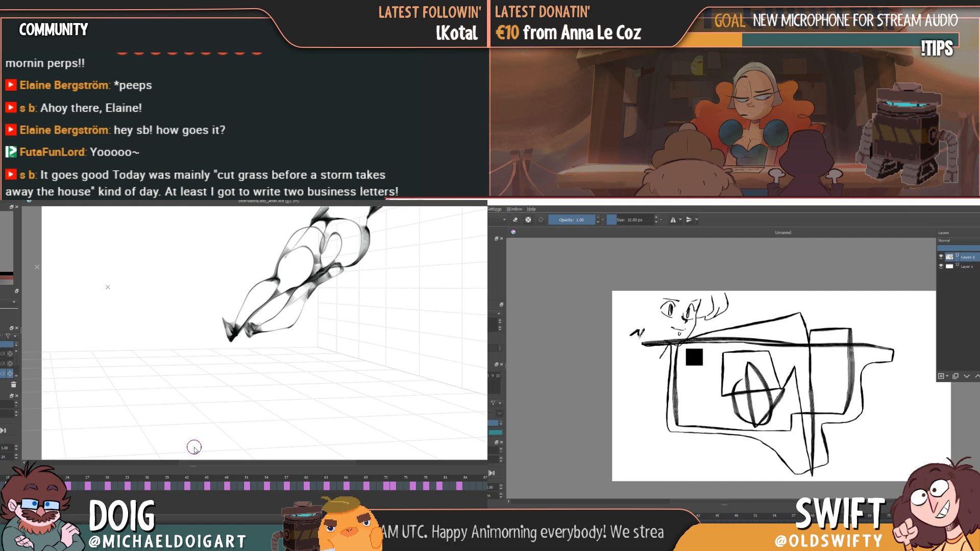
pyautogui.hotkey('ctrl', 'z')
pyautogui.hotkey('ctrl', 'a')
pyautogui.press('Delete')
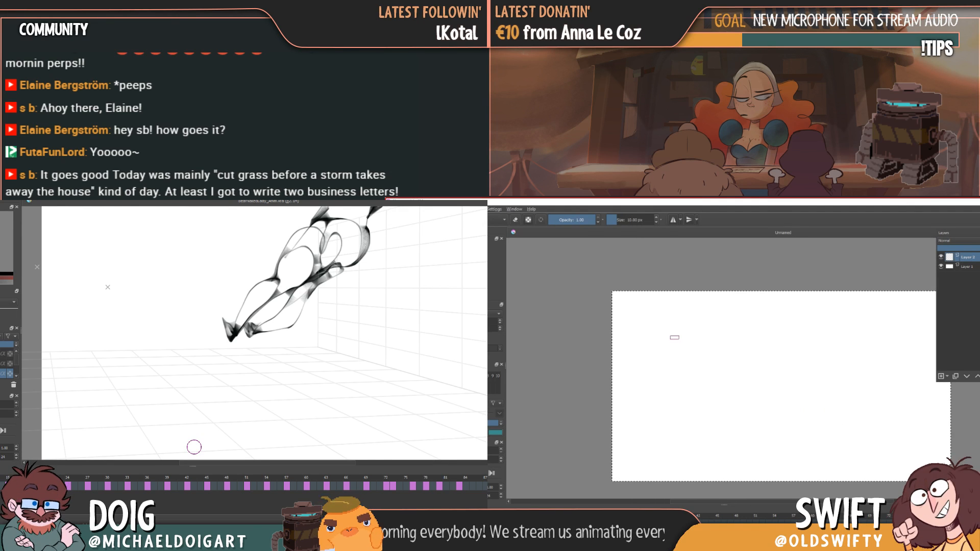
pyautogui.hotkey('ctrl', 'shift', 'a')
# - Step back and forth through the animation frames to compare the running figure's poses
pyautogui.press('Left')
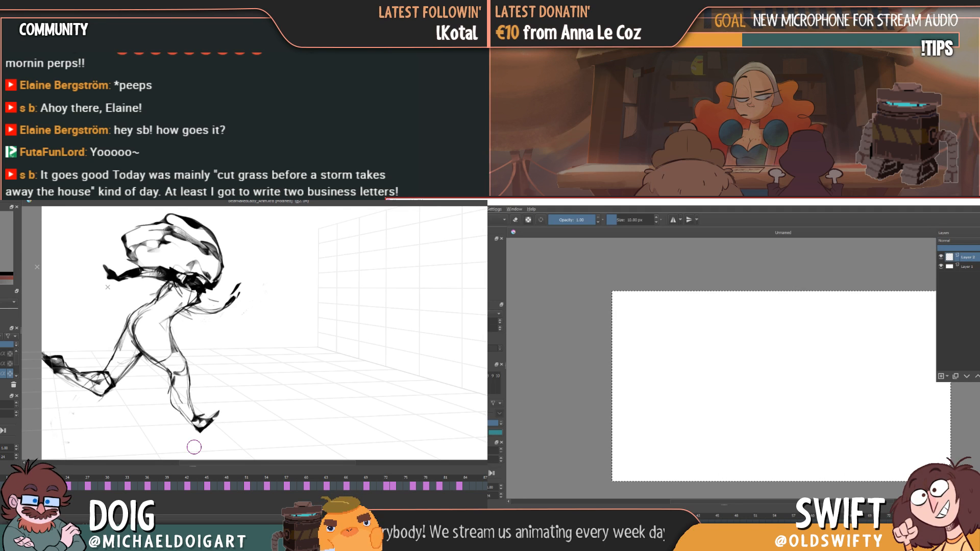
pyautogui.press('Right')
pyautogui.press('Right')
pyautogui.press('Right')
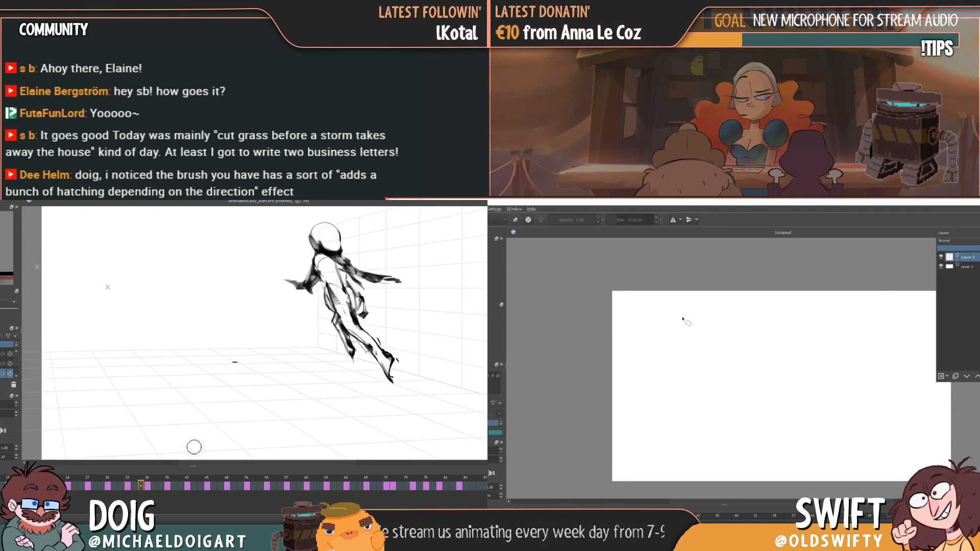
pyautogui.moveTo(713, 327)
pyautogui.mouseDown()
pyautogui.moveTo(654, 298)
pyautogui.moveTo(667, 315)
pyautogui.mouseUp()
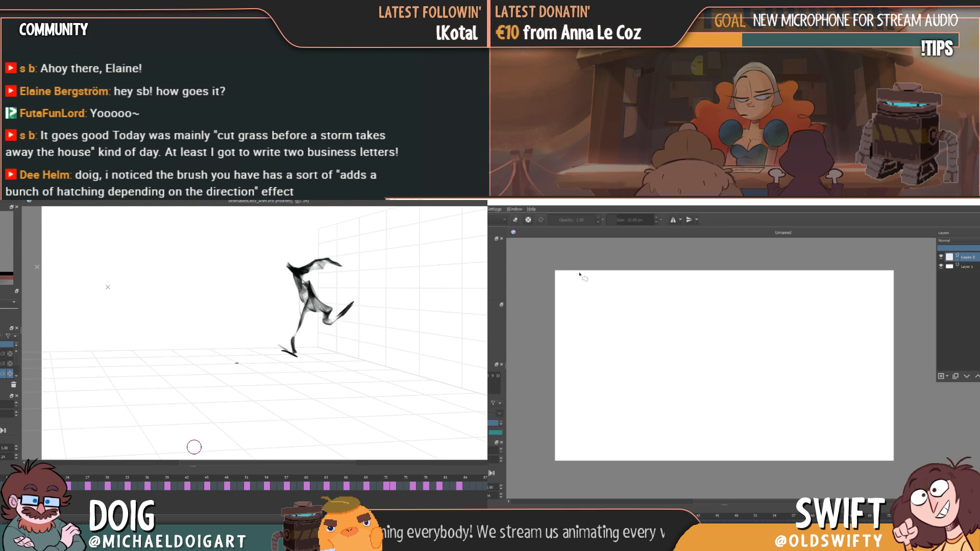
# - Review the brush settings and preset list for the Sketching-2 Chrome Large brush
pyautogui.press('F5')
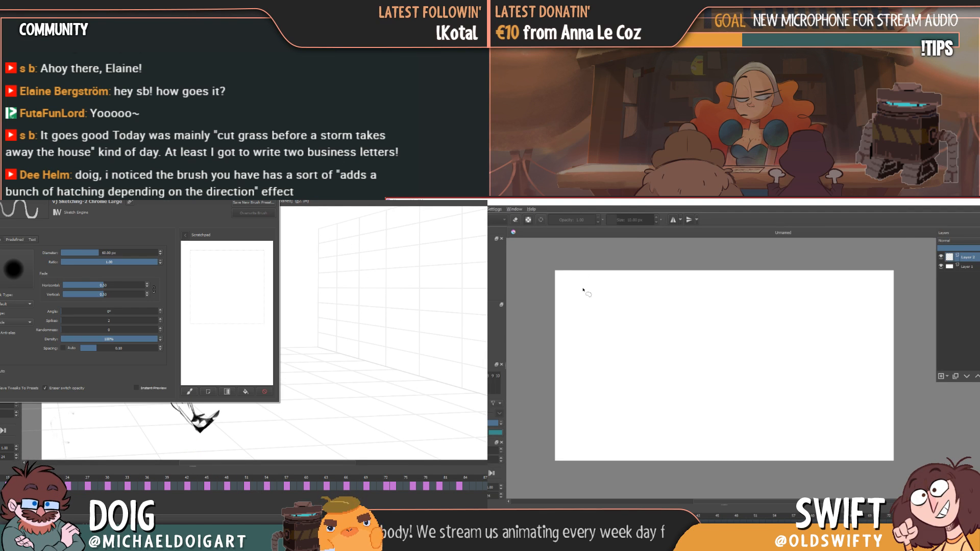
pyautogui.press('F6')
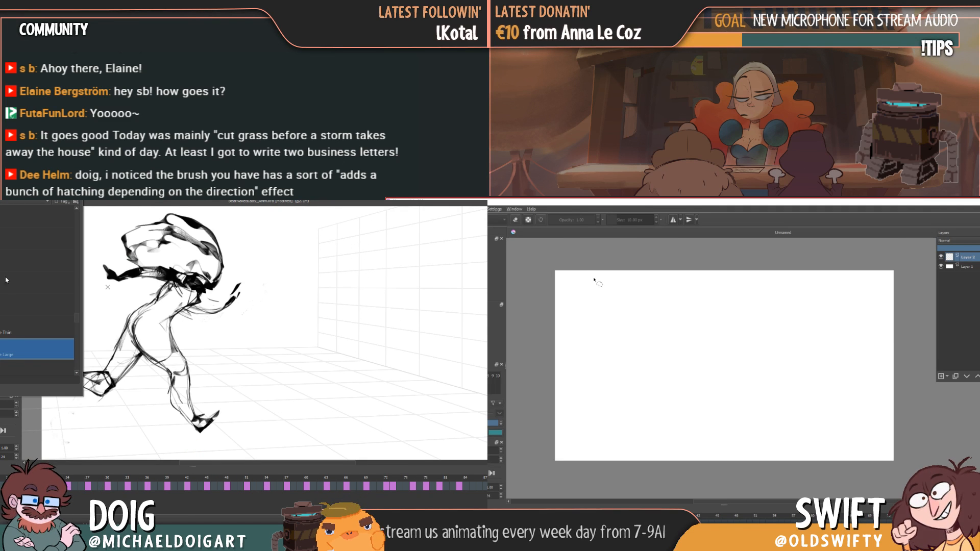
pyautogui.click(257, 379)
# - Try the sketch brush with squiggles and short strokes beside the running figure's forward hand, and undo them
pyautogui.moveTo(242, 348)
pyautogui.mouseDown()
pyautogui.moveTo(246, 364)
pyautogui.moveTo(270, 364)
pyautogui.moveTo(280, 378)
pyautogui.mouseUp()
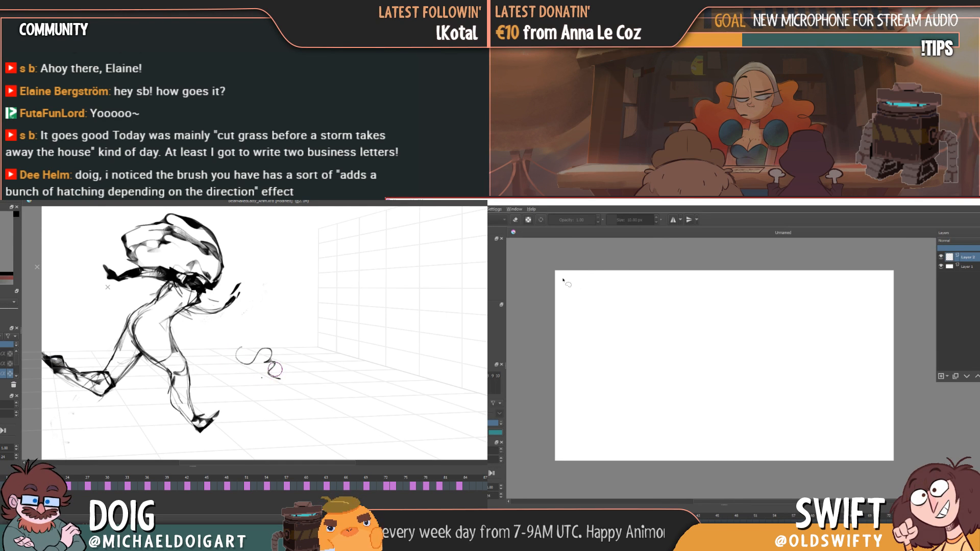
pyautogui.hotkey('ctrl', 'z')
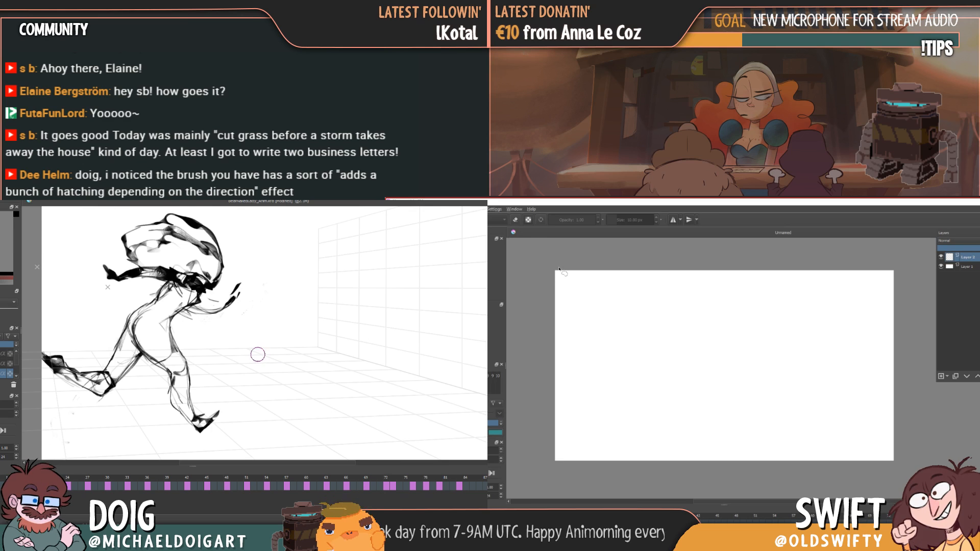
pyautogui.moveTo(263, 321); pyautogui.dragTo(247, 352)
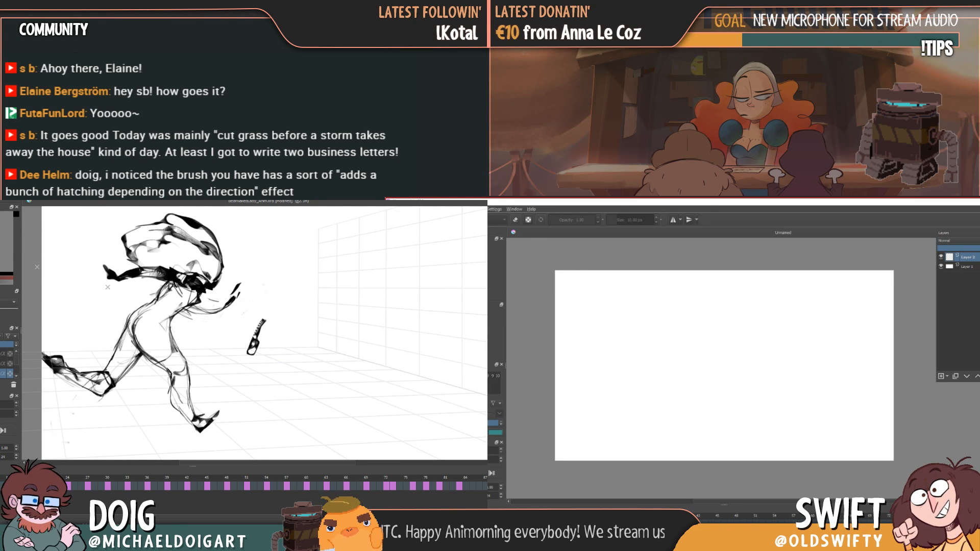
pyautogui.press('b')
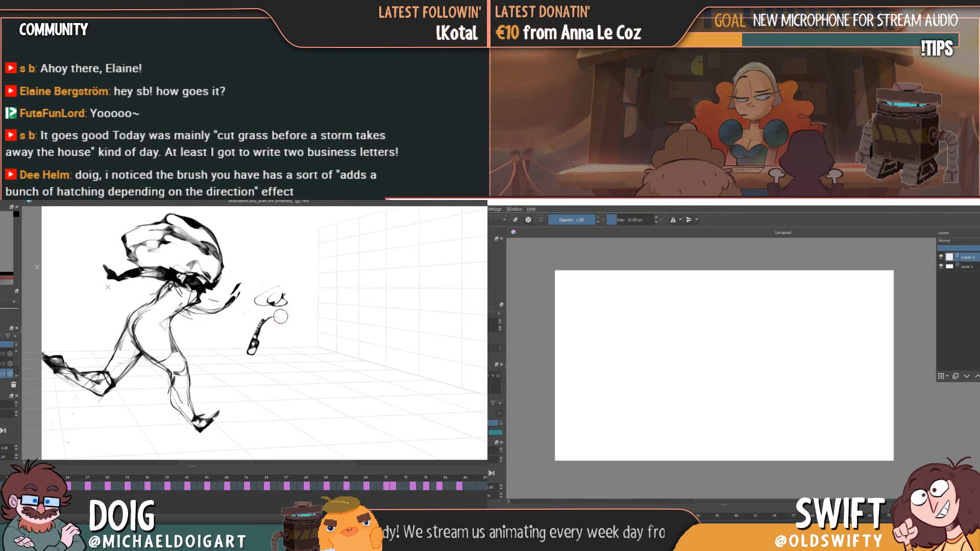
pyautogui.hotkey('ctrl', 'z')
pyautogui.hotkey('ctrl', 'z')
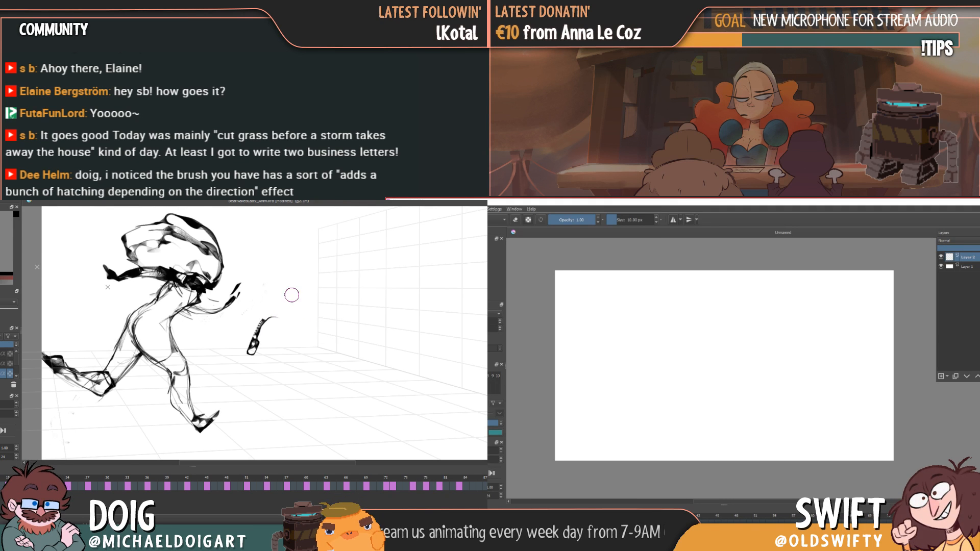
pyautogui.hotkey('ctrl', 'z')
pyautogui.hotkey('ctrl', 'z')
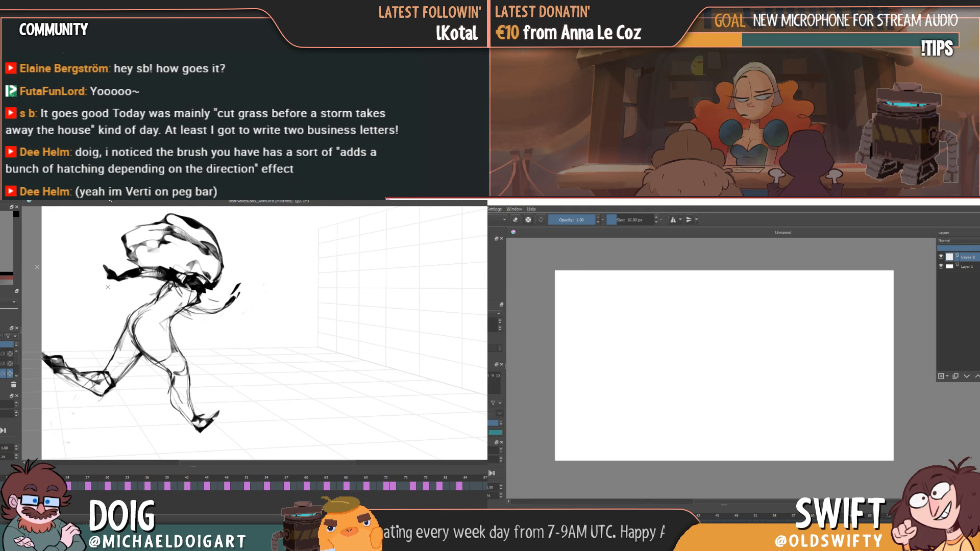
# - Try one long looping curve with the sketch brush in front of the running figure, and undo it
pyautogui.moveTo(277, 330)
pyautogui.mouseDown()
pyautogui.moveTo(312, 323)
pyautogui.moveTo(309, 292)
pyautogui.moveTo(323, 285)
pyautogui.moveTo(336, 319)
pyautogui.moveTo(313, 361)
pyautogui.mouseUp()
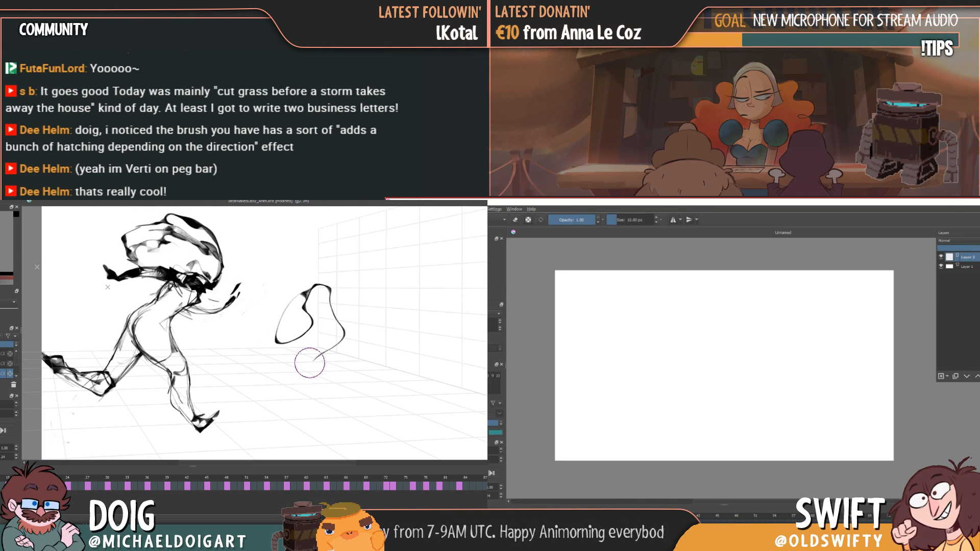
pyautogui.hotkey('ctrl', 'z')
pyautogui.hotkey('ctrl', 'z')
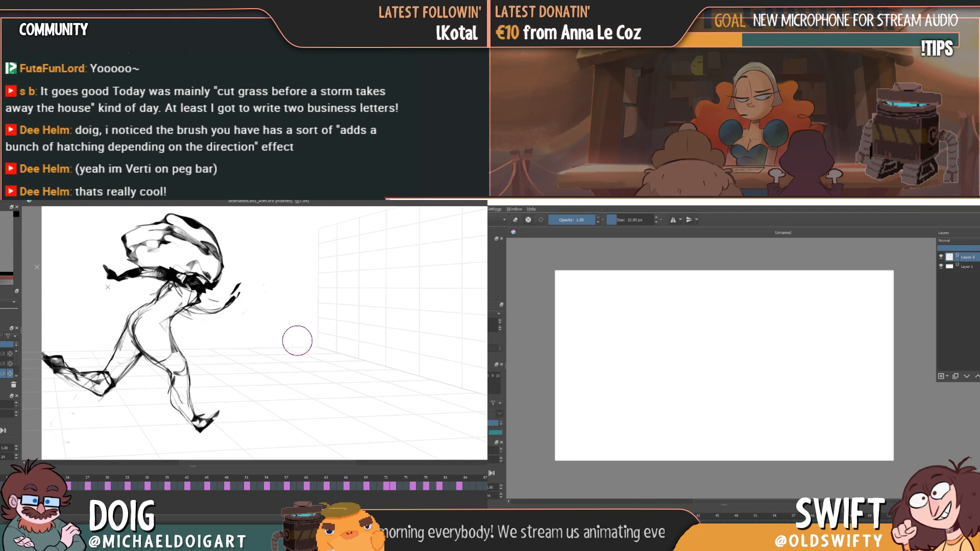
# - Try small closed loops that web together beside the running figure, and undo all of them
pyautogui.moveTo(269, 305); pyautogui.dragTo(265, 351)
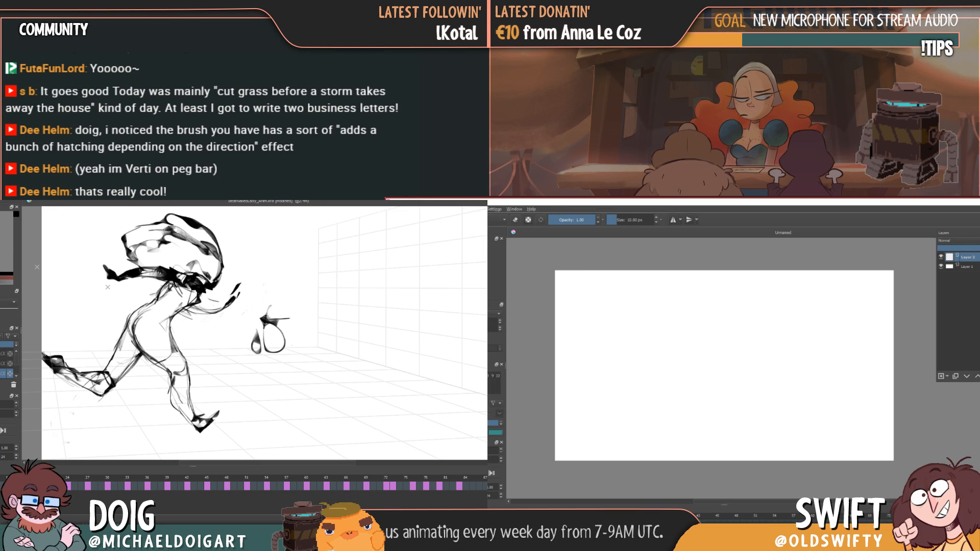
pyautogui.moveTo(253, 345)
pyautogui.mouseDown()
pyautogui.moveTo(253, 335)
pyautogui.moveTo(244, 337)
pyautogui.mouseUp()
pyautogui.hotkey('ctrl', 'z')
pyautogui.hotkey('ctrl', 'z')
pyautogui.hotkey('ctrl', 'z')
pyautogui.hotkey('ctrl', 'z')
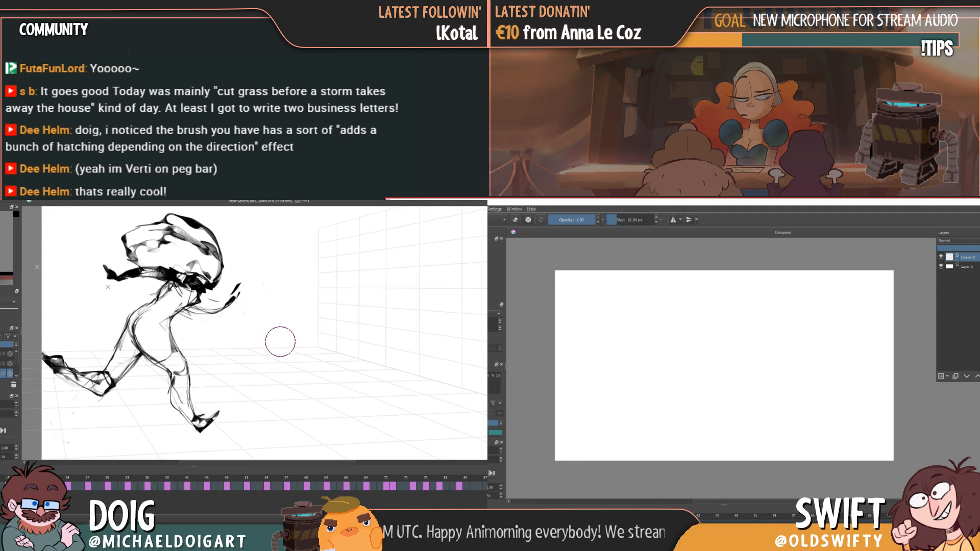
pyautogui.moveTo(274, 350)
pyautogui.mouseDown()
pyautogui.moveTo(270, 359)
pyautogui.moveTo(284, 362)
pyautogui.mouseUp()
pyautogui.hotkey('ctrl', 'z')
# - Try several tapered diagonal strokes that build up hatching in front of the running figure, and undo them all
pyautogui.moveTo(287, 298); pyautogui.dragTo(275, 320)
pyautogui.moveTo(270, 353)
pyautogui.mouseDown()
pyautogui.moveTo(286, 300)
pyautogui.moveTo(304, 283)
pyautogui.mouseUp()
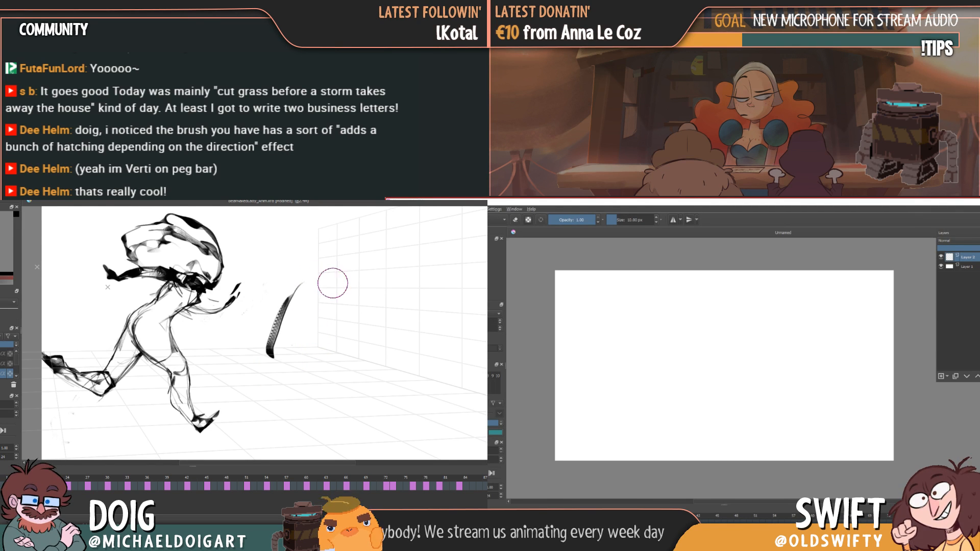
pyautogui.moveTo(282, 381); pyautogui.dragTo(333, 293)
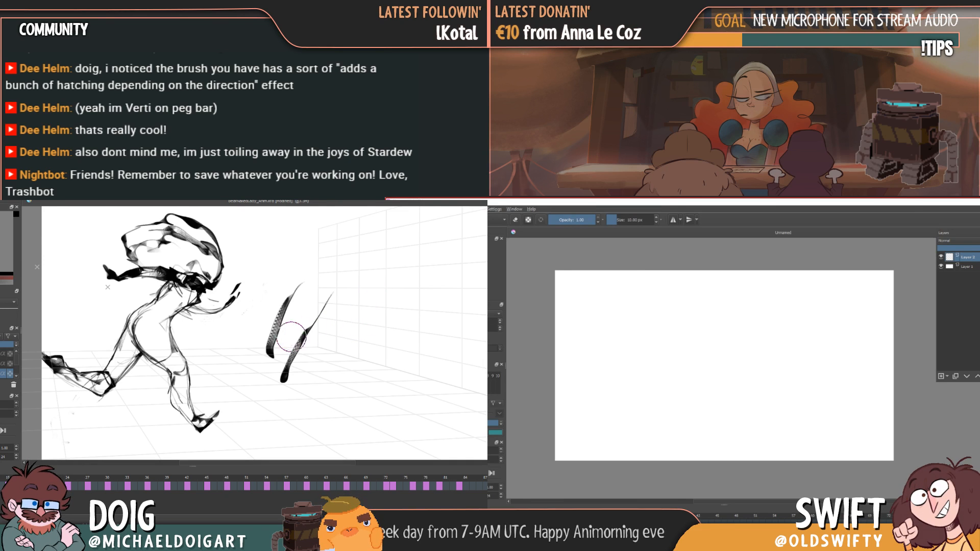
pyautogui.moveTo(266, 285)
pyautogui.mouseDown()
pyautogui.moveTo(229, 352)
pyautogui.moveTo(268, 282)
pyautogui.moveTo(327, 234)
pyautogui.mouseUp()
pyautogui.moveTo(241, 341)
pyautogui.mouseDown()
pyautogui.moveTo(237, 350)
pyautogui.moveTo(275, 296)
pyautogui.mouseUp()
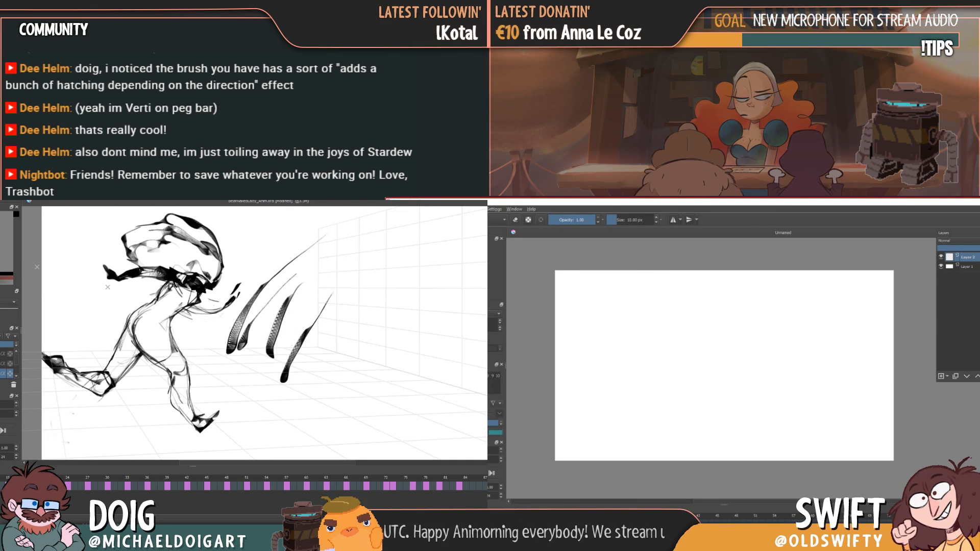
pyautogui.hotkey('ctrl', 'z')
pyautogui.hotkey('ctrl', 'z')
pyautogui.hotkey('ctrl', 'z')
pyautogui.hotkey('ctrl', 'z')
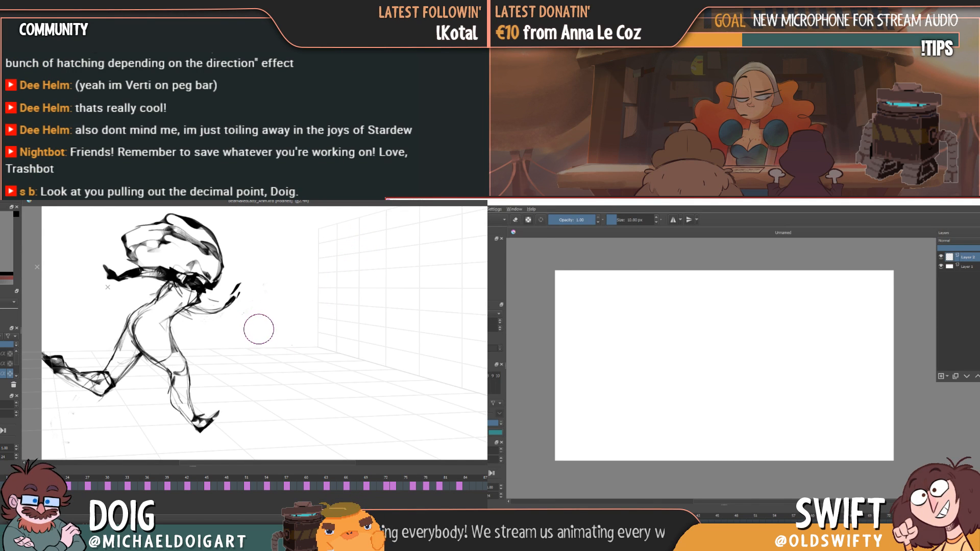
# - Paint shaded circular swirls in front of the running figure, undoing each test before drawing a larger hatched swirl
pyautogui.moveTo(249, 353)
pyautogui.mouseDown()
pyautogui.moveTo(245, 372)
pyautogui.moveTo(263, 375)
pyautogui.moveTo(257, 366)
pyautogui.mouseUp()
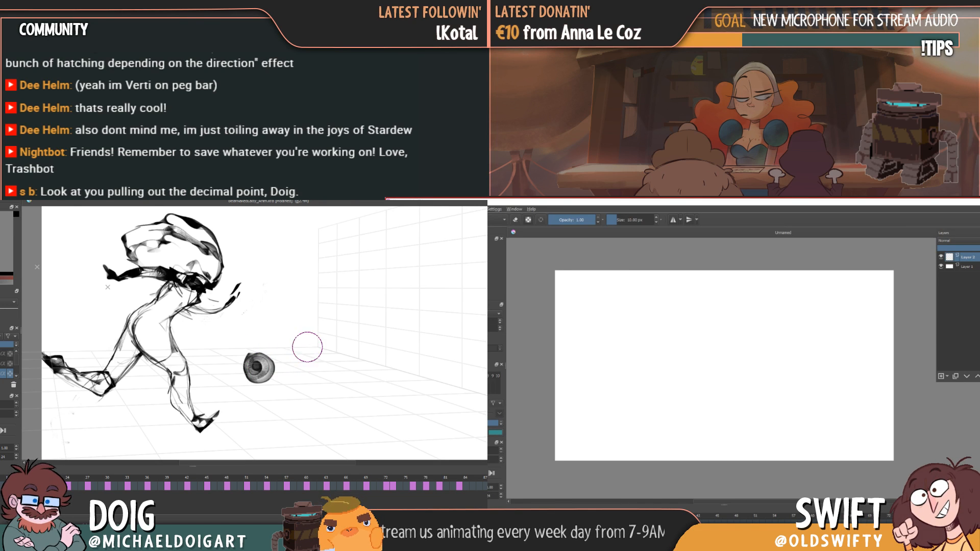
pyautogui.hotkey('ctrl', 'z')
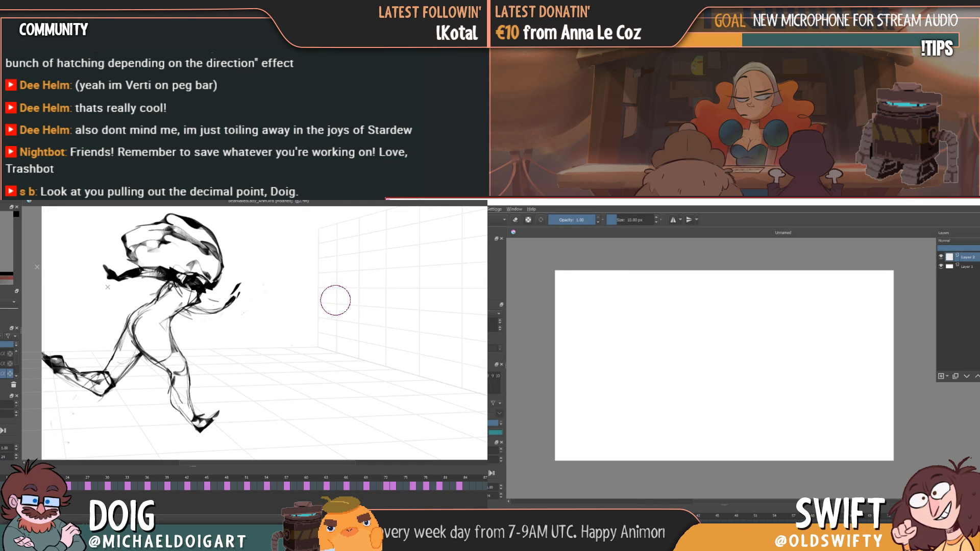
pyautogui.moveTo(326, 331)
pyautogui.mouseDown()
pyautogui.moveTo(285, 354)
pyautogui.moveTo(323, 344)
pyautogui.moveTo(291, 357)
pyautogui.moveTo(306, 351)
pyautogui.mouseUp()
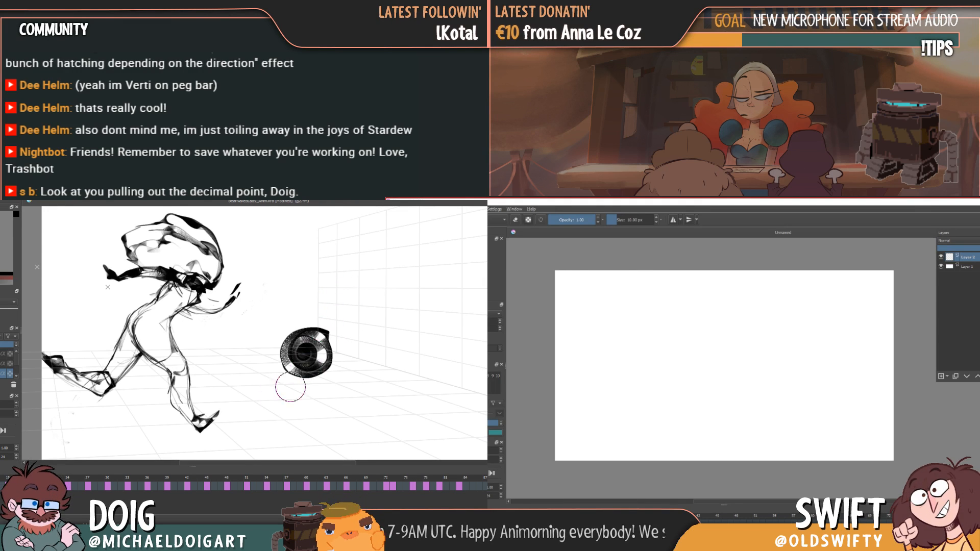
pyautogui.hotkey('ctrl', 'z')
pyautogui.moveTo(275, 315)
pyautogui.mouseDown()
pyautogui.moveTo(262, 334)
pyautogui.moveTo(281, 347)
pyautogui.moveTo(290, 330)
pyautogui.moveTo(268, 319)
pyautogui.moveTo(271, 349)
pyautogui.mouseUp()
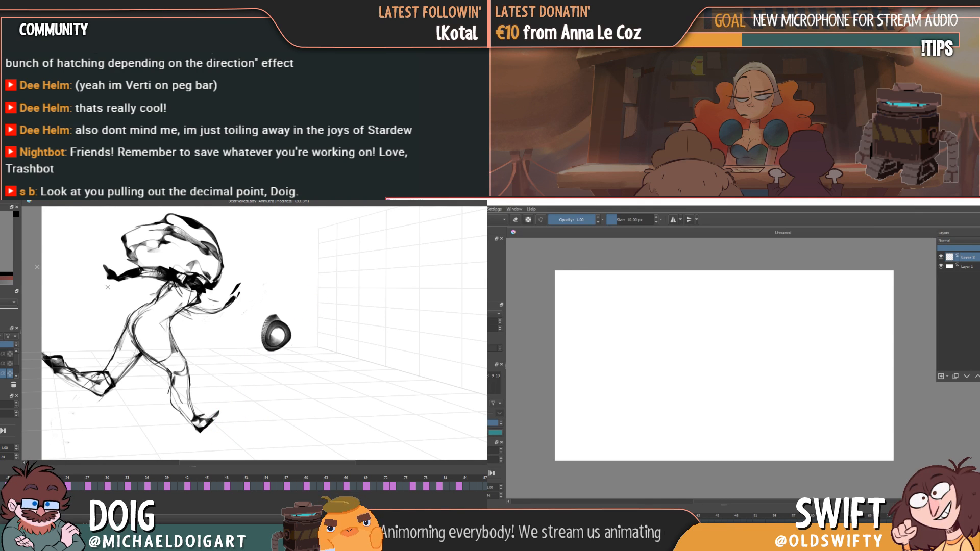
pyautogui.hotkey('ctrl', 'z')
pyautogui.moveTo(297, 282)
pyautogui.mouseDown()
pyautogui.moveTo(258, 347)
pyautogui.moveTo(299, 285)
pyautogui.moveTo(255, 341)
pyautogui.moveTo(306, 314)
pyautogui.moveTo(259, 343)
pyautogui.moveTo(269, 308)
pyautogui.moveTo(285, 321)
pyautogui.moveTo(251, 362)
pyautogui.moveTo(293, 327)
pyautogui.moveTo(256, 352)
pyautogui.moveTo(286, 319)
pyautogui.moveTo(260, 337)
pyautogui.mouseUp()
pyautogui.hotkey('ctrl', 'z')
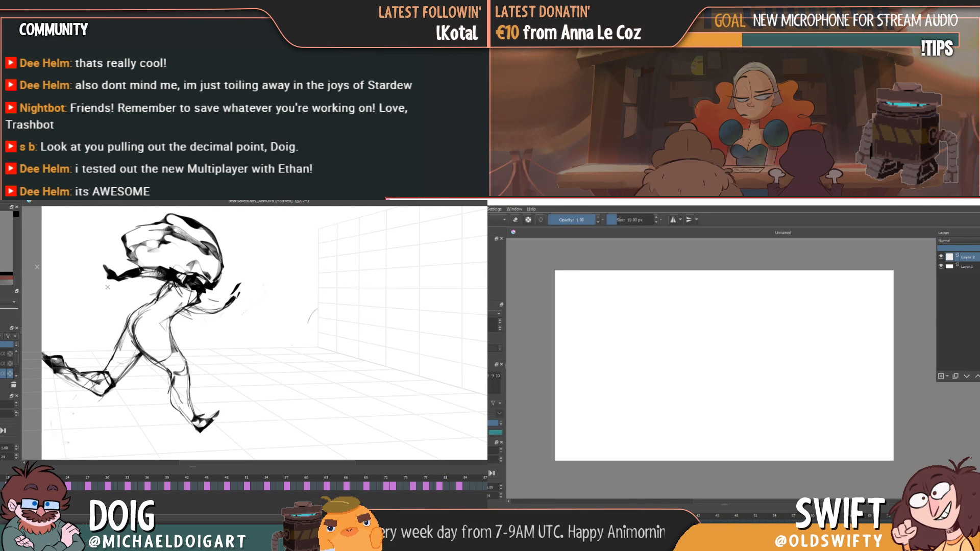
pyautogui.moveTo(260, 341)
pyautogui.mouseDown()
pyautogui.moveTo(258, 351)
pyautogui.moveTo(254, 337)
pyautogui.moveTo(262, 338)
pyautogui.moveTo(255, 341)
pyautogui.mouseUp()
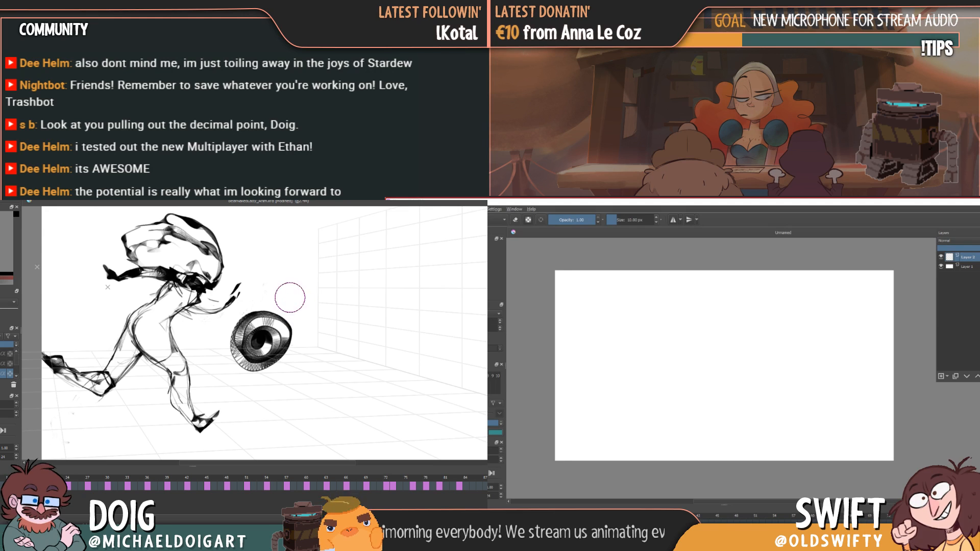
# - Undo the hatched swirl in front of the running figure
pyautogui.hotkey('ctrl', 'z')
pyautogui.moveTo(224, 328)
pyautogui.mouseDown()
pyautogui.moveTo(238, 323)
pyautogui.moveTo(238, 339)
pyautogui.moveTo(233, 328)
pyautogui.mouseUp()
# - Sketch a figure on the blank canvas with outstretched arms, a torso, short strokes below the hips and a hatched head
pyautogui.moveTo(712, 330); pyautogui.dragTo(741, 306)
pyautogui.press('Right')
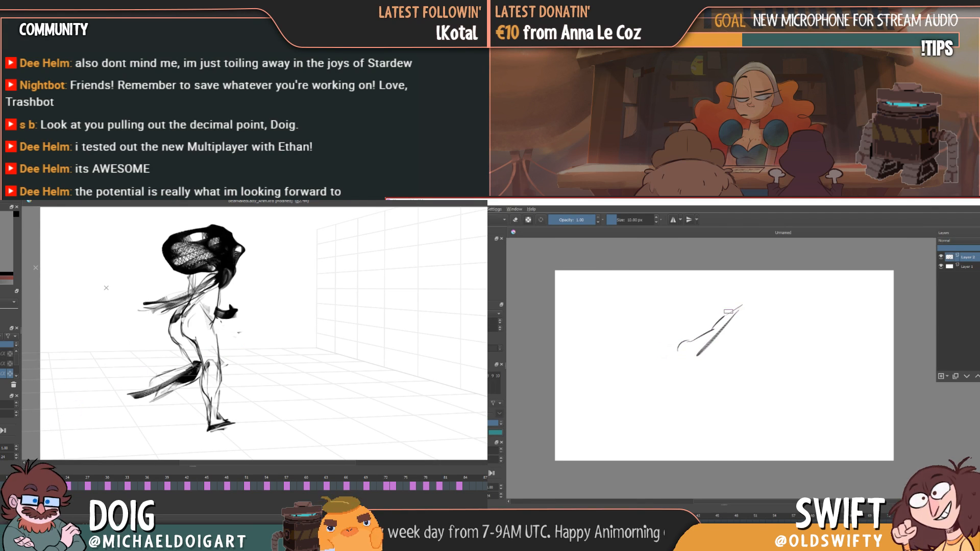
pyautogui.press('Right')
pyautogui.moveTo(667, 352)
pyautogui.mouseDown()
pyautogui.moveTo(614, 393)
pyautogui.moveTo(679, 366)
pyautogui.moveTo(666, 364)
pyautogui.moveTo(672, 387)
pyautogui.moveTo(657, 414)
pyautogui.mouseUp()
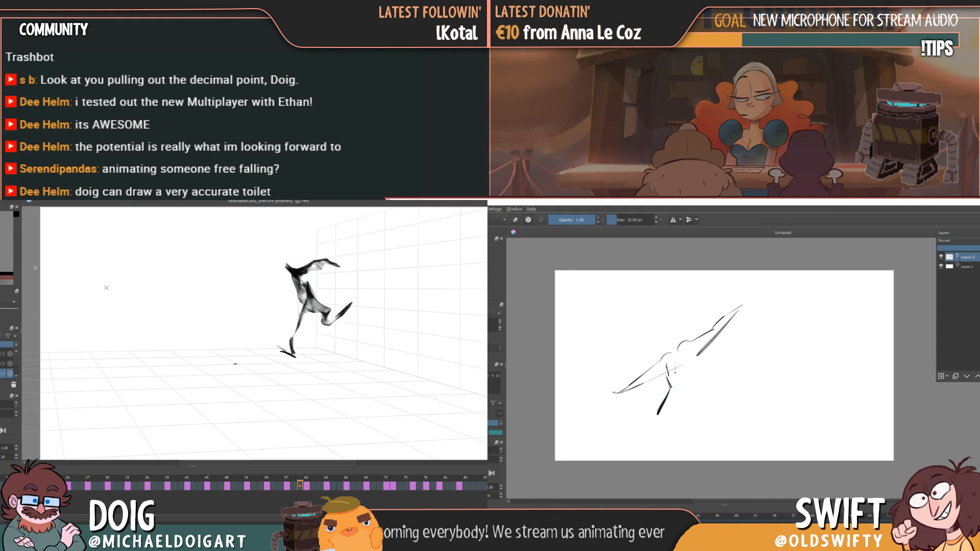
pyautogui.moveTo(704, 406)
pyautogui.mouseDown()
pyautogui.moveTo(702, 363)
pyautogui.moveTo(691, 423)
pyautogui.mouseUp()
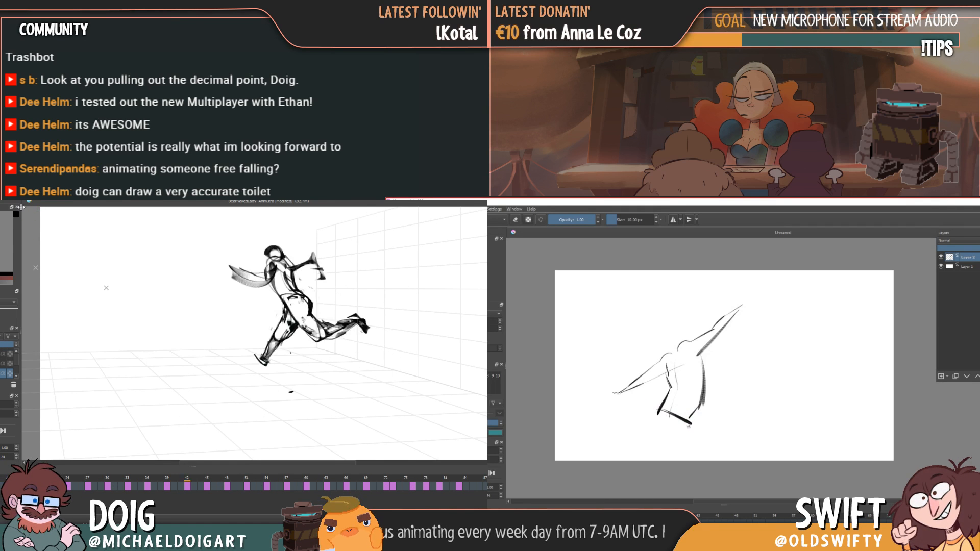
pyautogui.moveTo(661, 428); pyautogui.dragTo(664, 445)
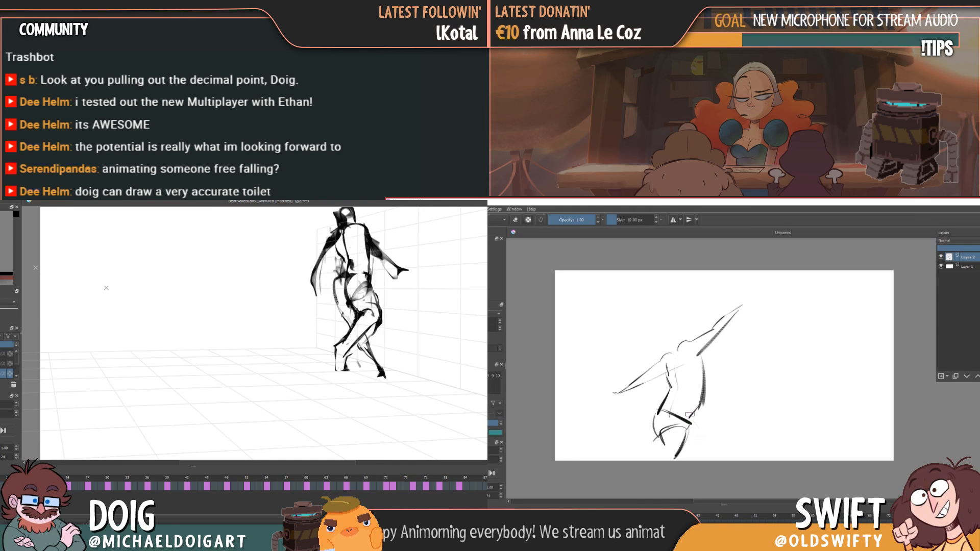
pyautogui.moveTo(693, 430)
pyautogui.mouseDown()
pyautogui.moveTo(702, 451)
pyautogui.moveTo(684, 454)
pyautogui.moveTo(696, 457)
pyautogui.mouseUp()
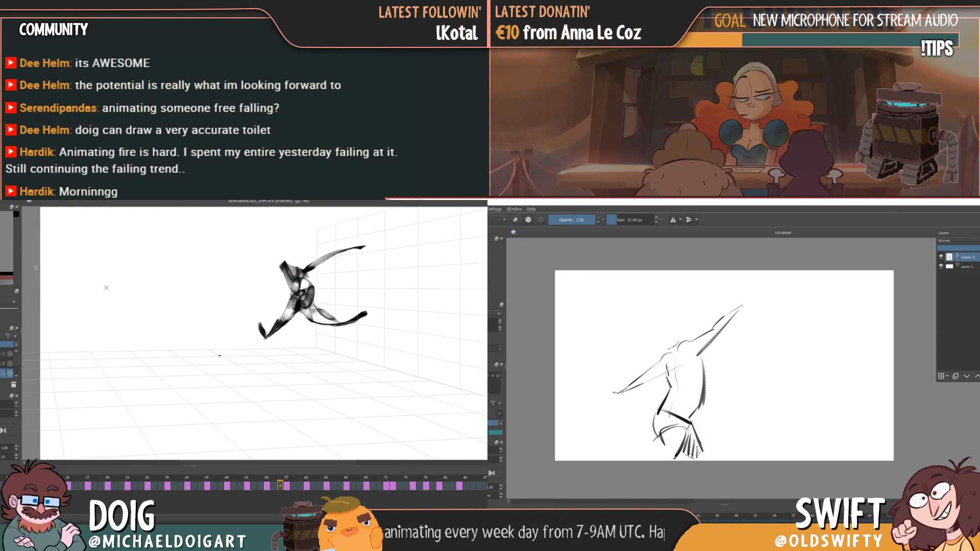
pyautogui.moveTo(671, 322); pyautogui.dragTo(658, 336)
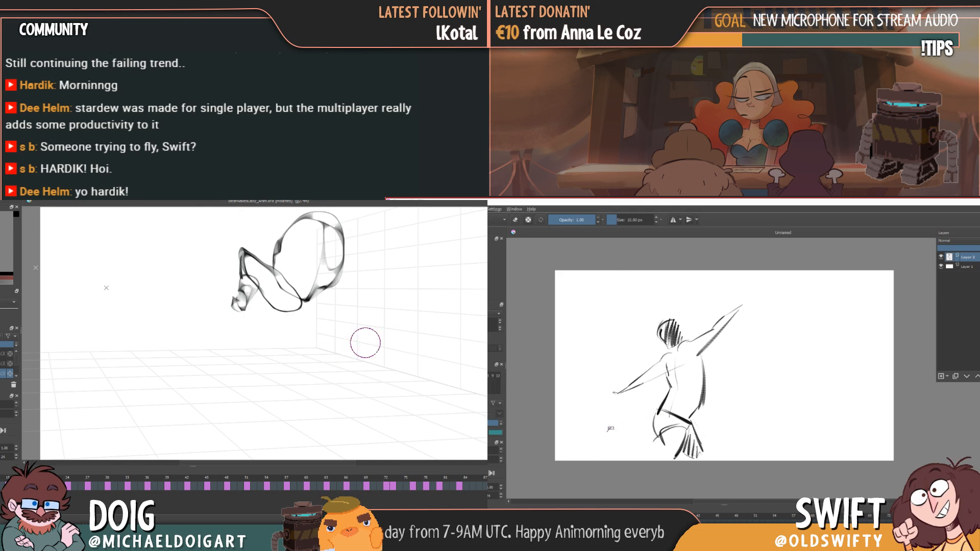
# - Clear the whole outstretched-figure sketch, deselect the canvas and return to the brush
pyautogui.hotkey('ctrl', 'a')
pyautogui.press('Delete')
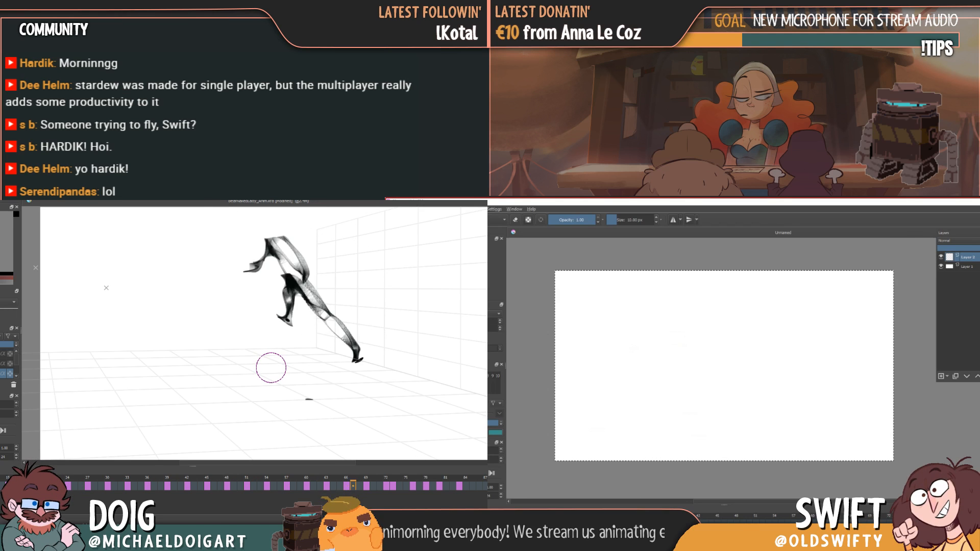
pyautogui.press('l')
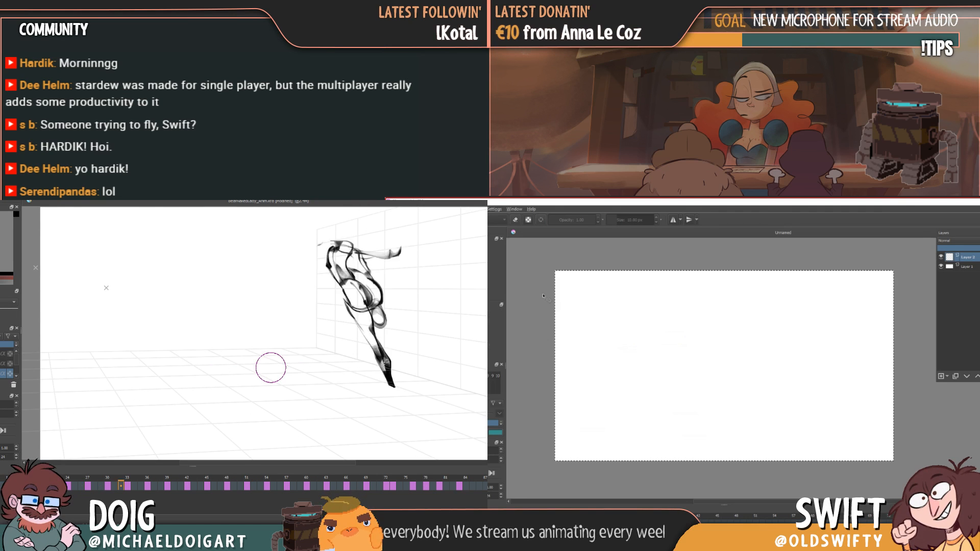
pyautogui.click(571, 300)
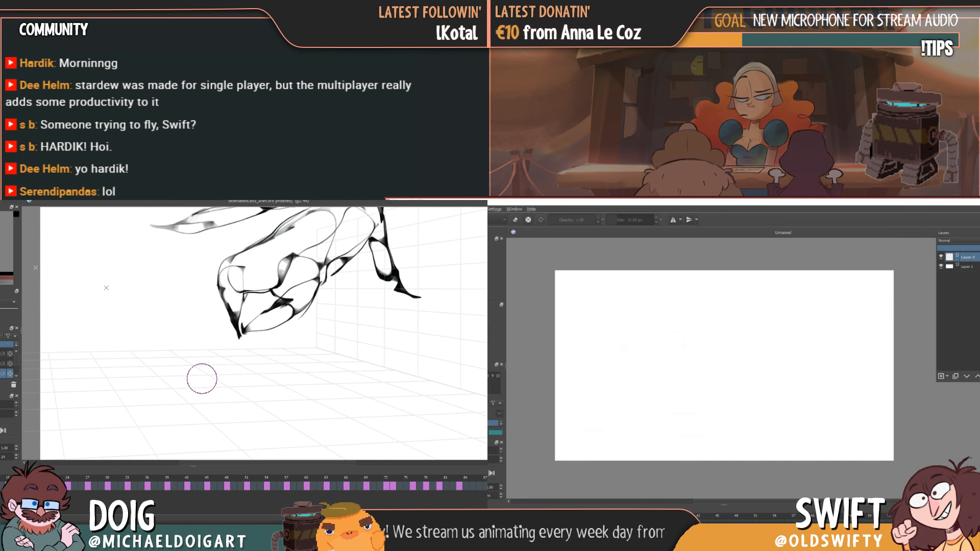
pyautogui.press('b')
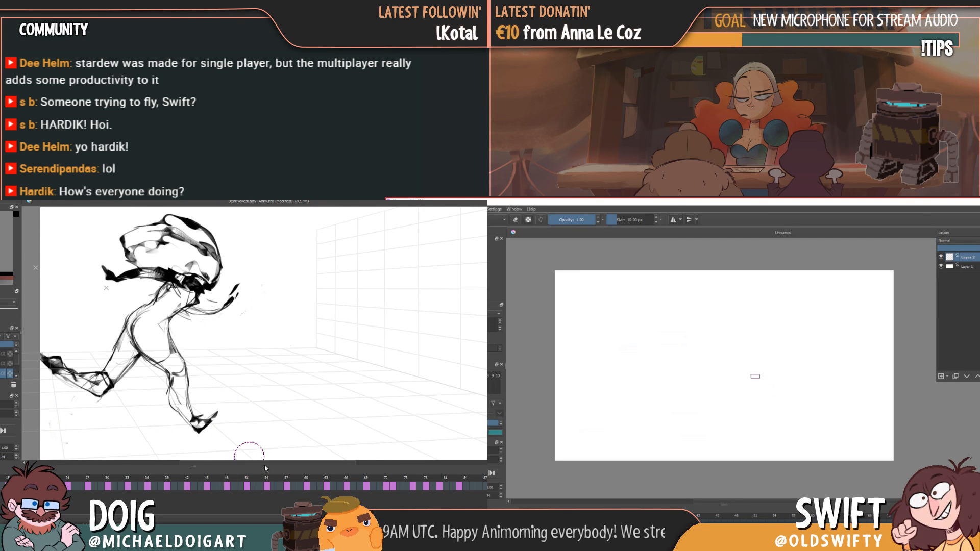
# - Go to frame 54 of the running-figure animation and step forward to frame 78 to examine the leap
pyautogui.click(269, 486)
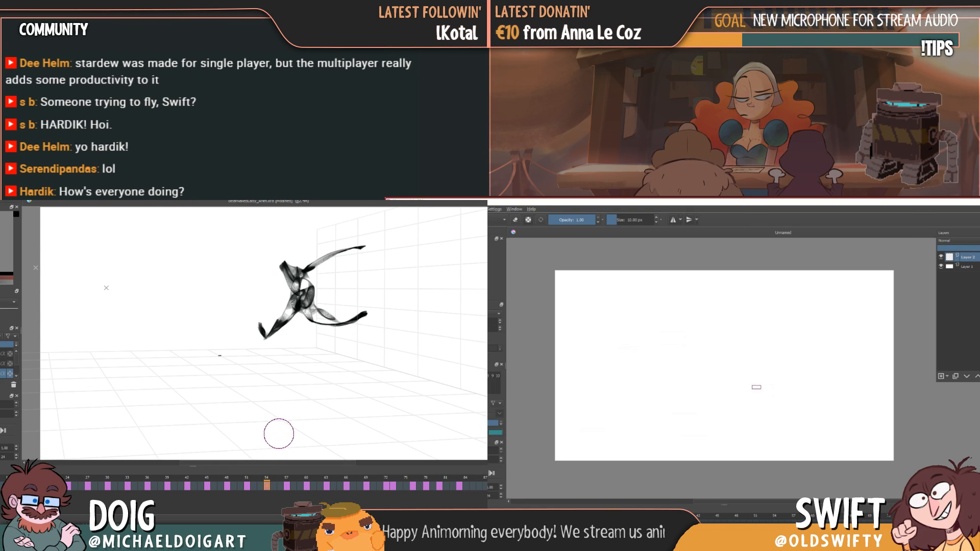
pyautogui.press('Right')
pyautogui.press('Right')
pyautogui.press('Right')
pyautogui.press('Right')
pyautogui.press('Right')
pyautogui.press('Right')
pyautogui.press('Right')
pyautogui.press('Right')
pyautogui.press('Right')
pyautogui.press('Right')
pyautogui.press('Right')
pyautogui.press('Right')
pyautogui.press('Right')
pyautogui.press('Right')
pyautogui.press('Right')
pyautogui.press('Right')
pyautogui.press('Right')
pyautogui.press('Right')
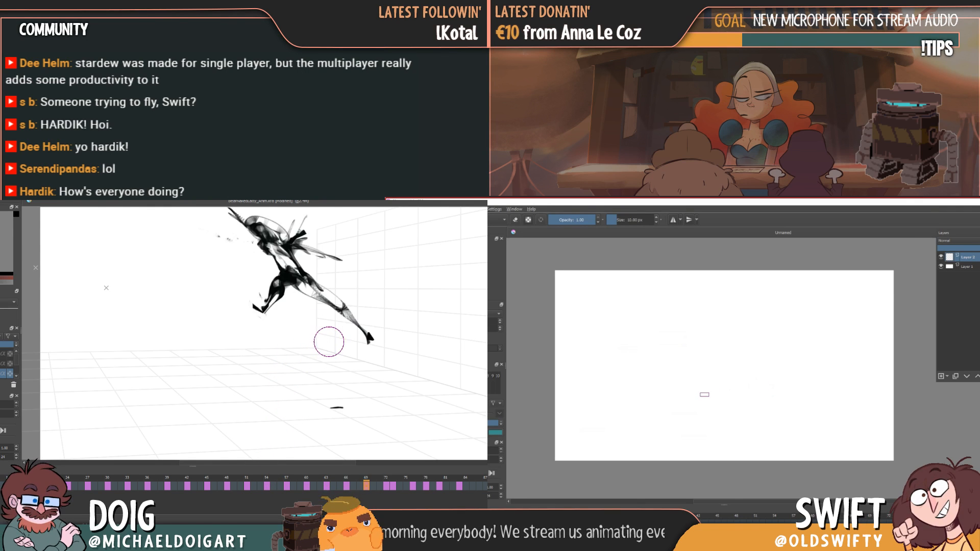
pyautogui.press('Right')
pyautogui.press('Right')
pyautogui.press('Right')
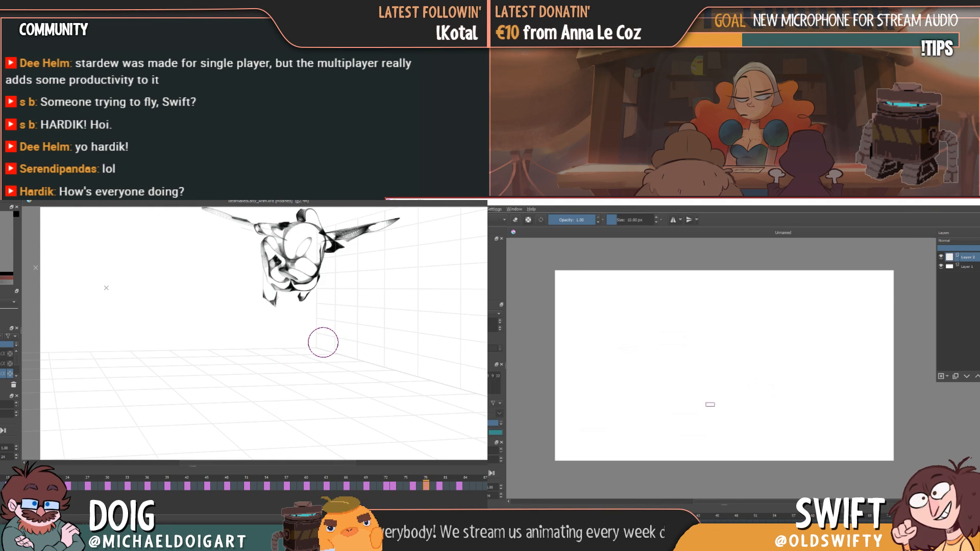
# - Flip between frames 69 and 78 to compare the poses of the airborne figure
pyautogui.press('Left')
pyautogui.press('Left')
pyautogui.press('Left')
pyautogui.press('Left')
pyautogui.press('Left')
pyautogui.press('Left')
pyautogui.press('Left')
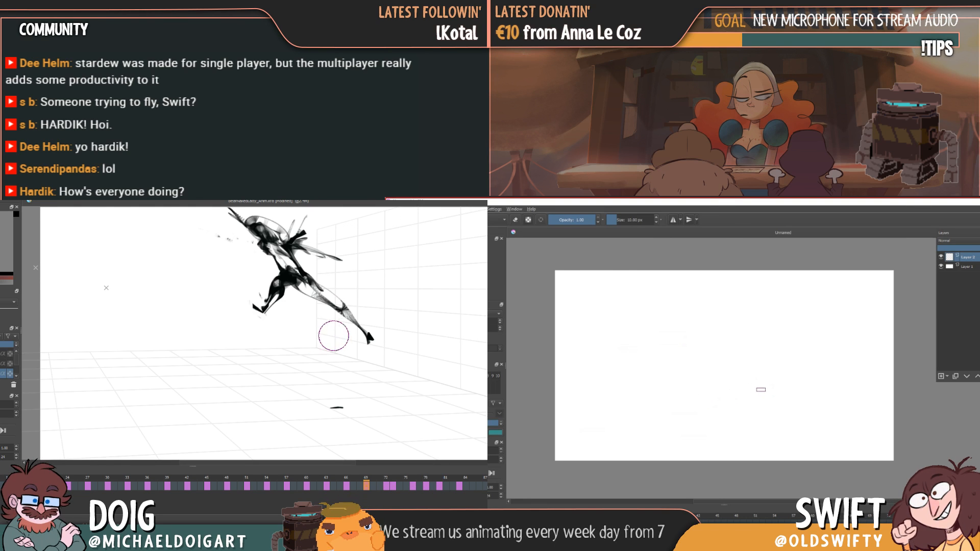
pyautogui.press('Right')
pyautogui.press('Right')
pyautogui.press('Right')
pyautogui.press('Right')
pyautogui.press('Right')
pyautogui.press('Right')
pyautogui.press('Right')
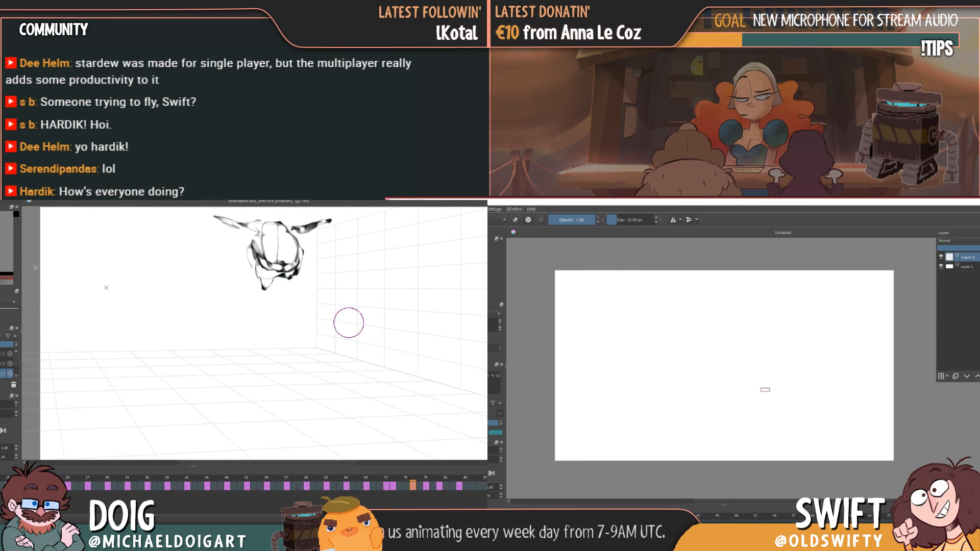
# - Flip back and forth between frames 48 and 69 to examine the run-up into the leap
pyautogui.press('Left')
pyautogui.press('Left')
pyautogui.press('Left')
pyautogui.press('Left')
pyautogui.press('Left')
pyautogui.press('Left')
pyautogui.press('Left')
pyautogui.press('Left')
pyautogui.press('Left')
pyautogui.press('Left')
pyautogui.press('Left')
pyautogui.press('Left')
pyautogui.press('Left')
pyautogui.press('Left')
pyautogui.press('Left')
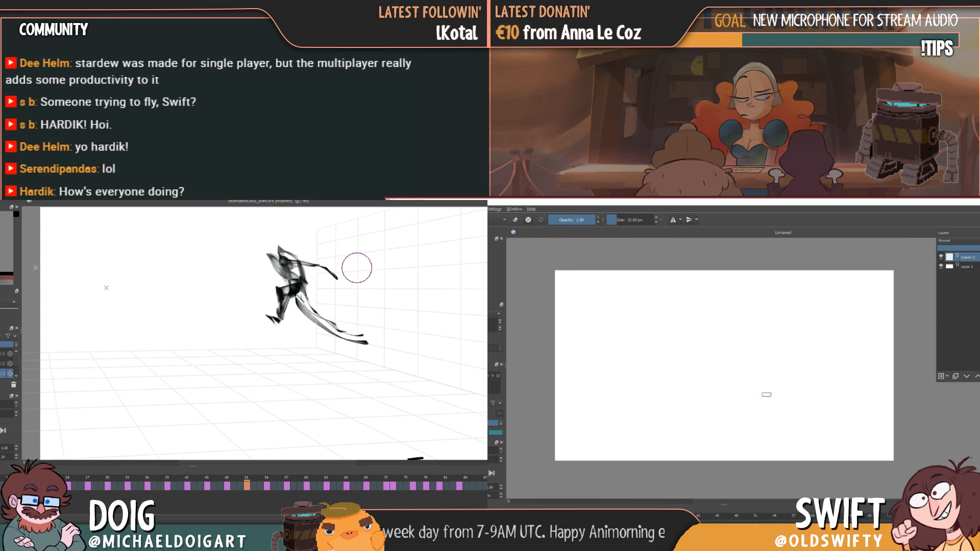
pyautogui.press('Right')
pyautogui.press('Right')
pyautogui.press('Right')
pyautogui.press('Right')
pyautogui.press('Right')
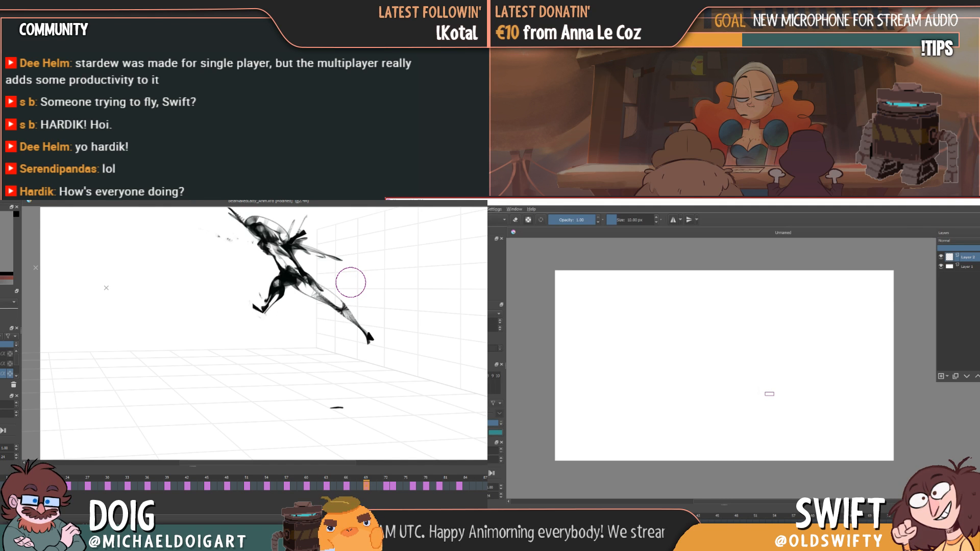
pyautogui.press('Left')
pyautogui.press('Left')
pyautogui.press('Left')
pyautogui.press('Left')
pyautogui.press('Left')
pyautogui.press('Left')
pyautogui.press('Right')
pyautogui.press('Right')
pyautogui.press('Right')
pyautogui.press('Right')
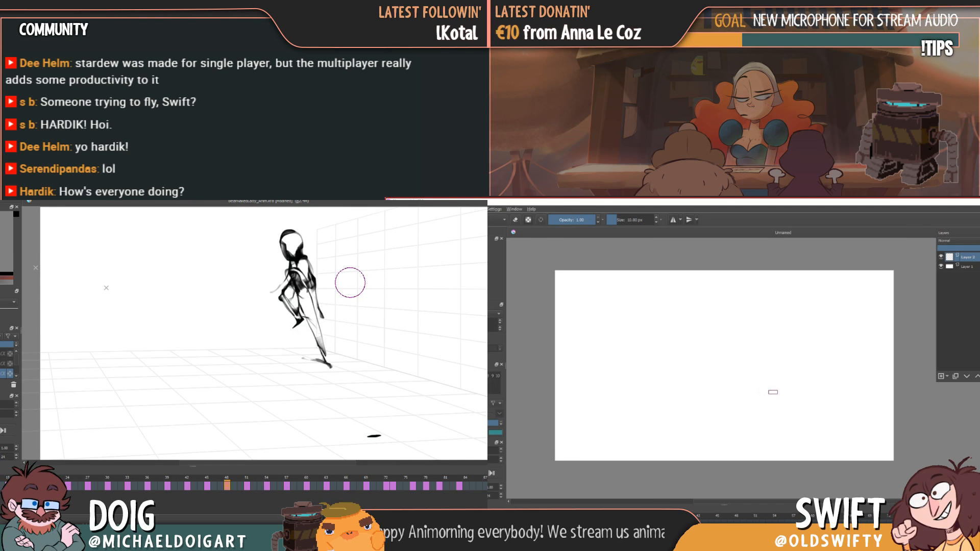
pyautogui.press('Right')
pyautogui.press('Left')
pyautogui.press('Left')
pyautogui.press('Right')
pyautogui.press('Right')
pyautogui.press('Right')
pyautogui.press('Right')
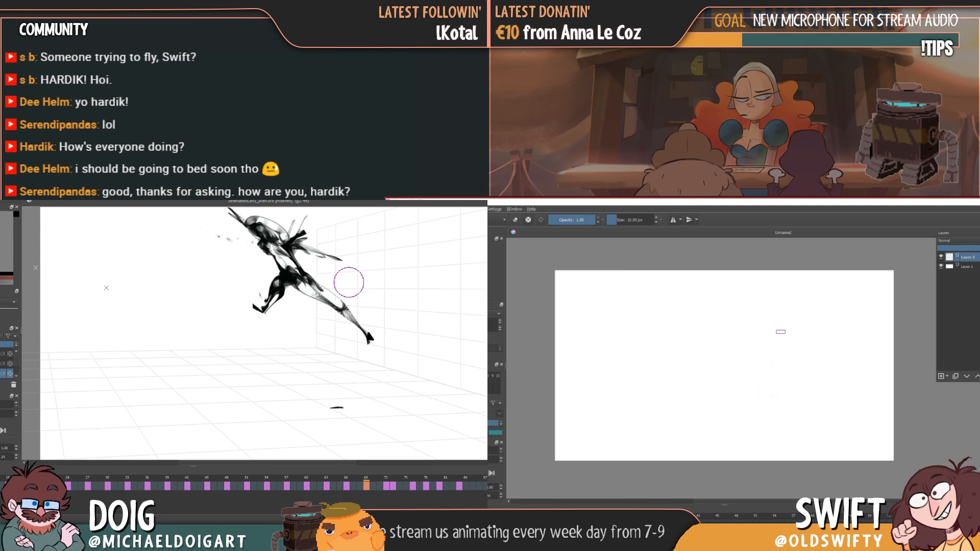
# - Step from frame 54 through to frame 78 to check how the figure's size and position progress
pyautogui.press('Left')
pyautogui.press('Left')
pyautogui.press('Left')
pyautogui.press('Left')
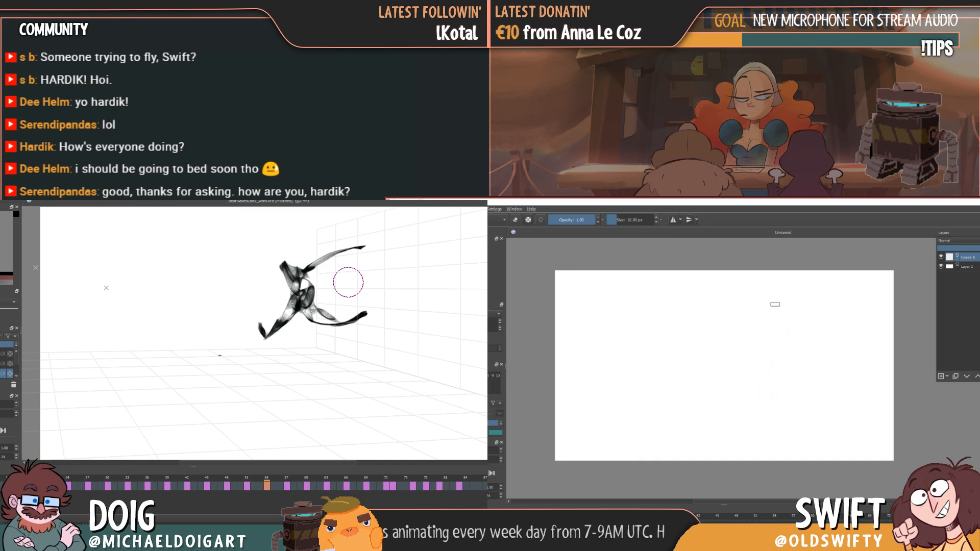
pyautogui.press('Right')
pyautogui.press('Right')
pyautogui.press('Right')
pyautogui.press('Right')
pyautogui.press('Right')
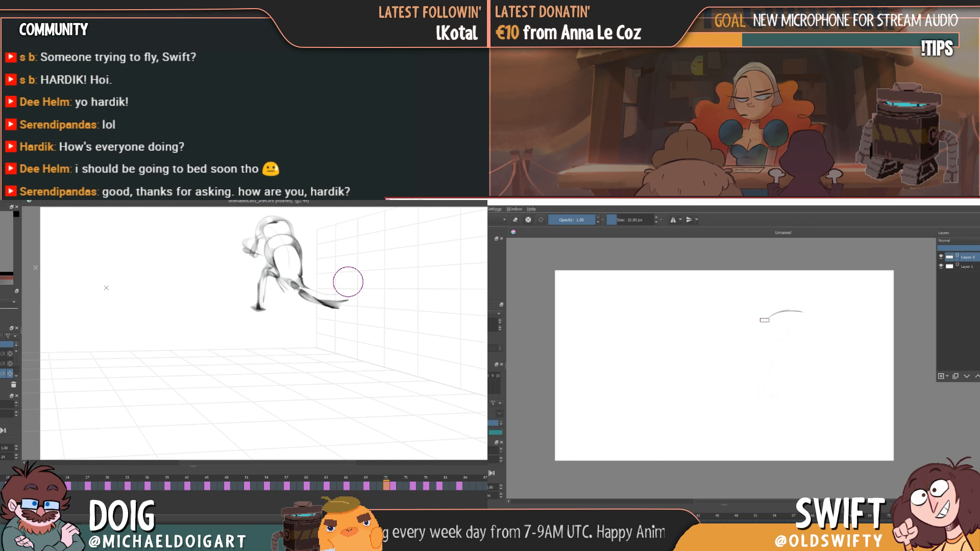
pyautogui.press('Right')
pyautogui.press('Right')
pyautogui.press('Right')
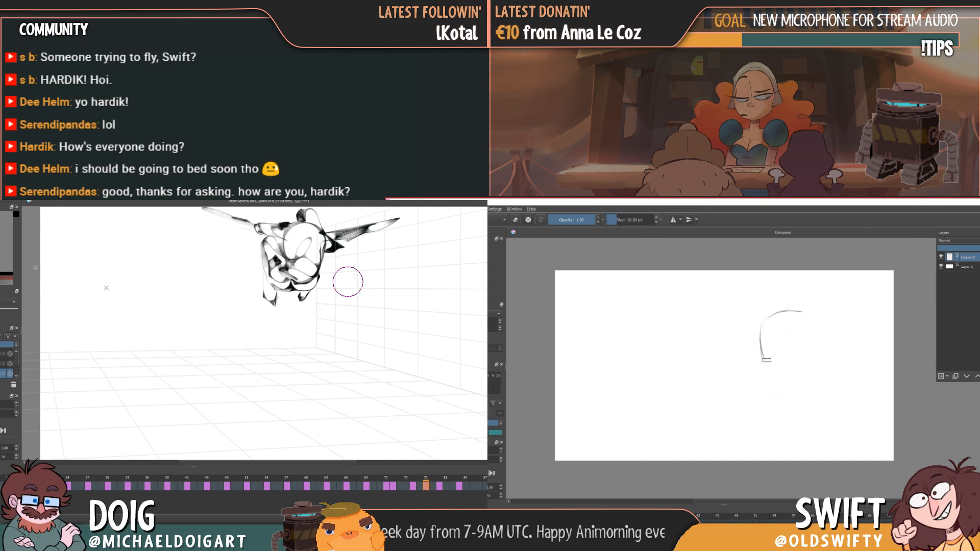
pyautogui.press('Left')
pyautogui.press('Left')
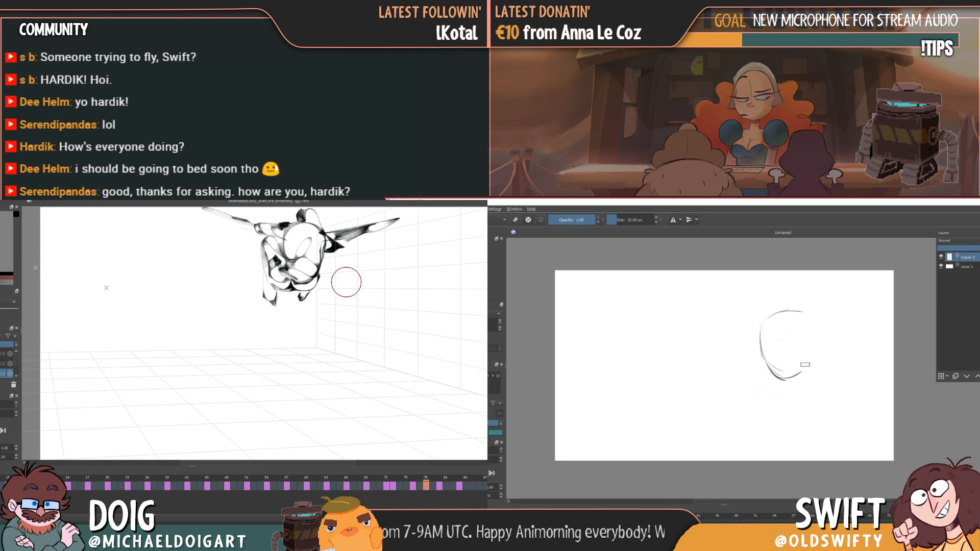
pyautogui.press('Left')
pyautogui.press('Right')
# - Sketch the side of the face, neck, shoulders and upper arms of the bust on the blank canvas
pyautogui.moveTo(812, 321)
pyautogui.mouseDown()
pyautogui.moveTo(804, 370)
pyautogui.moveTo(821, 385)
pyautogui.mouseUp()
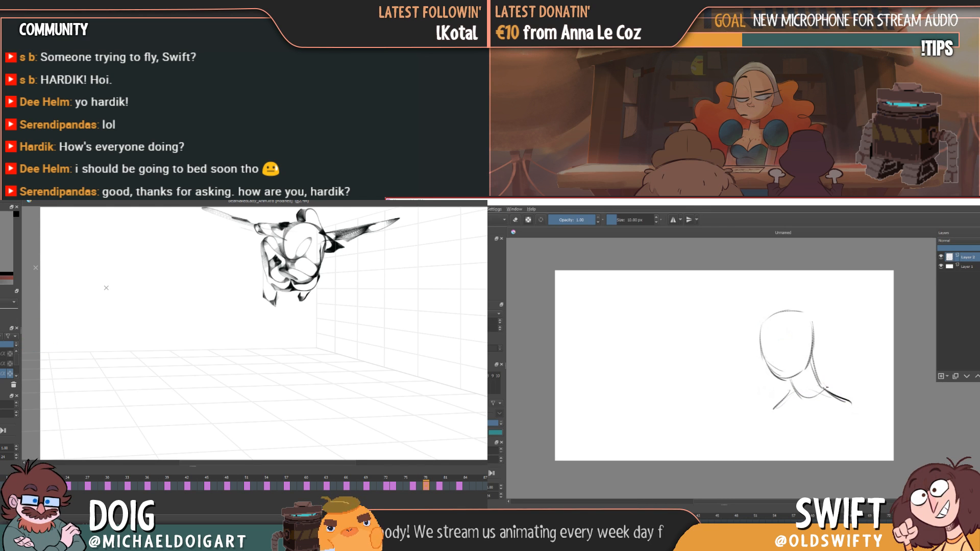
pyautogui.moveTo(861, 395); pyautogui.dragTo(847, 416)
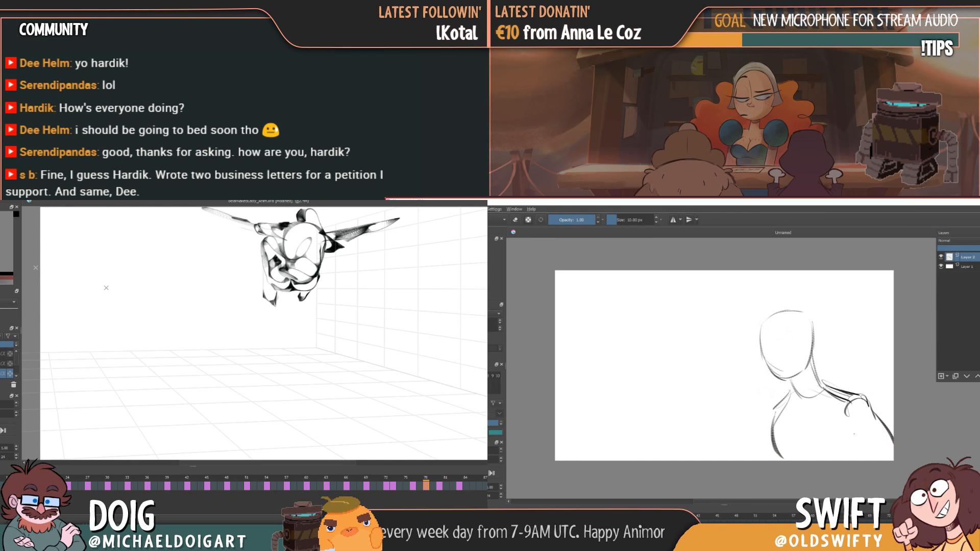
pyautogui.moveTo(772, 408); pyautogui.dragTo(760, 430)
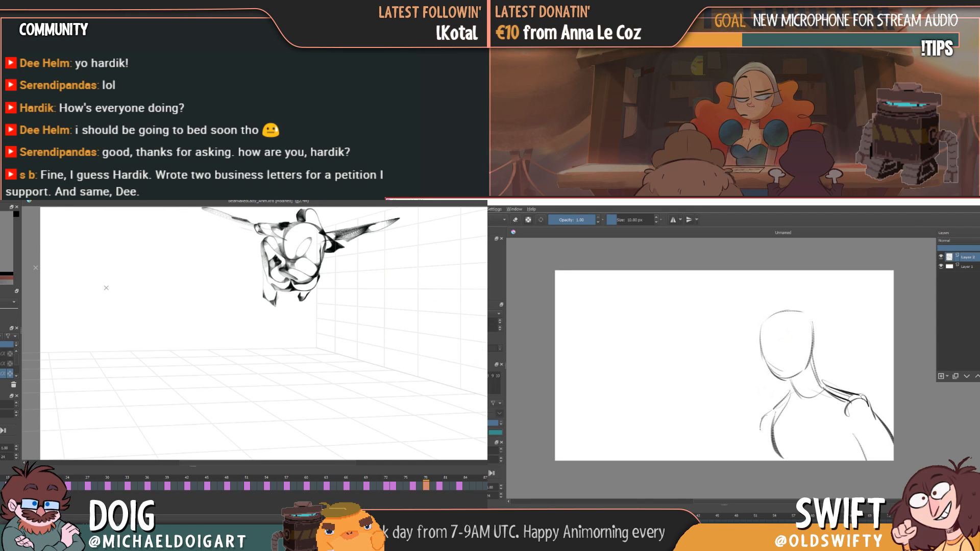
# - Scale down the flying figure on frame 78 and shift it toward the figure's position on frame 76
pyautogui.hotkey('ctrl', 't')
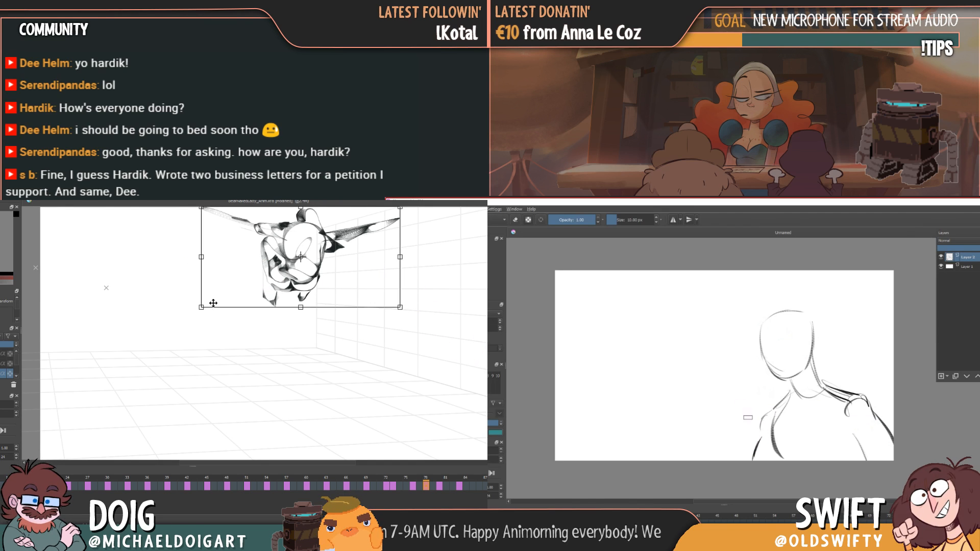
pyautogui.moveTo(199, 308); pyautogui.dragTo(241, 287)
pyautogui.moveTo(303, 269); pyautogui.dragTo(269, 280)
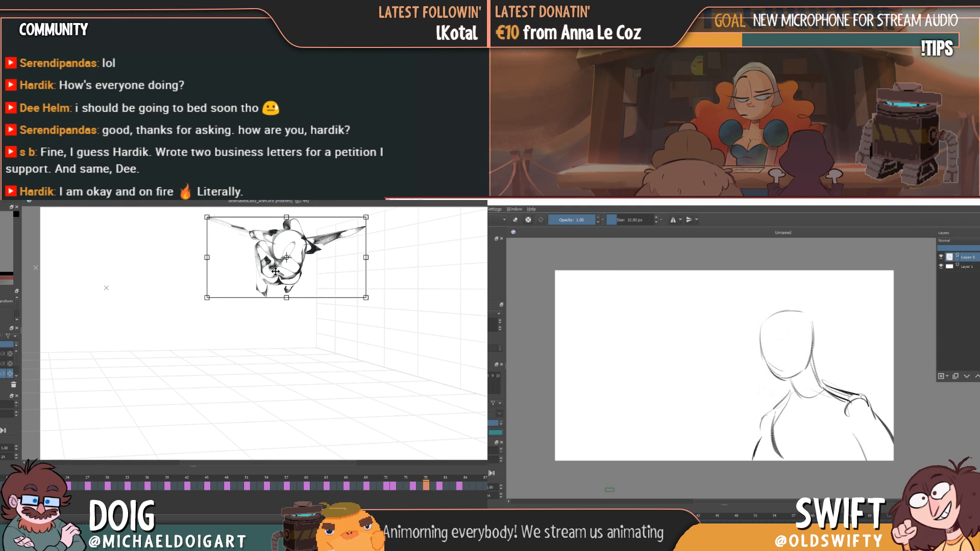
pyautogui.press('Return')
# - Flip between the rescaled frame 78 and the earlier frames back to 66 to compare the figure's size and placement
pyautogui.press('Left')
pyautogui.press('Left')
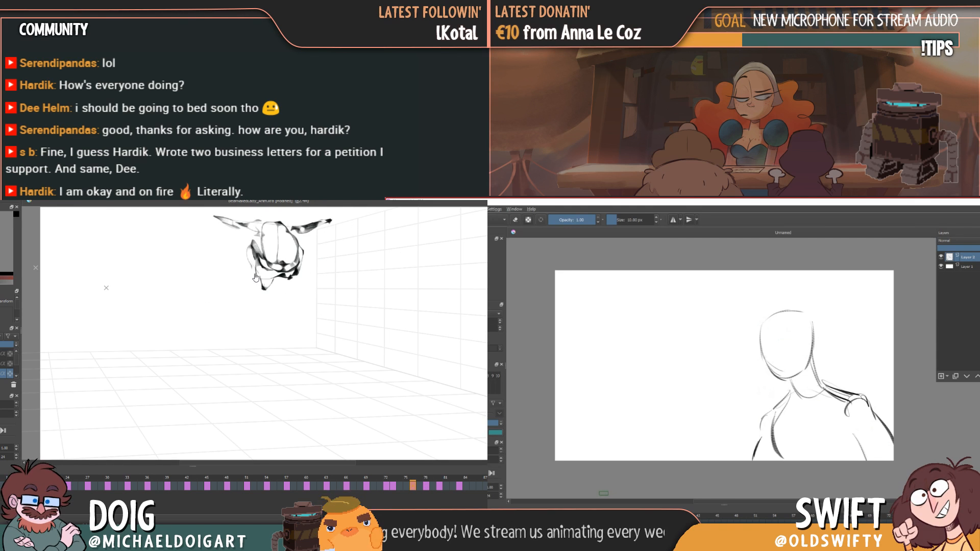
pyautogui.press('Right')
pyautogui.press('Right')
pyautogui.press('Left')
pyautogui.press('Left')
pyautogui.press('Left')
pyautogui.press('Left')
pyautogui.press('Left')
pyautogui.press('Left')
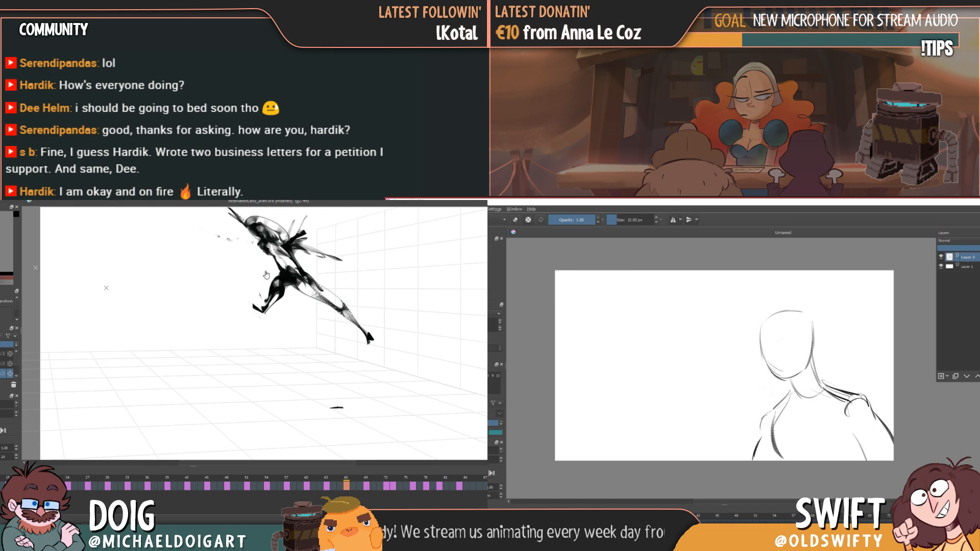
pyautogui.press('Right')
pyautogui.press('Right')
pyautogui.press('Right')
pyautogui.press('Right')
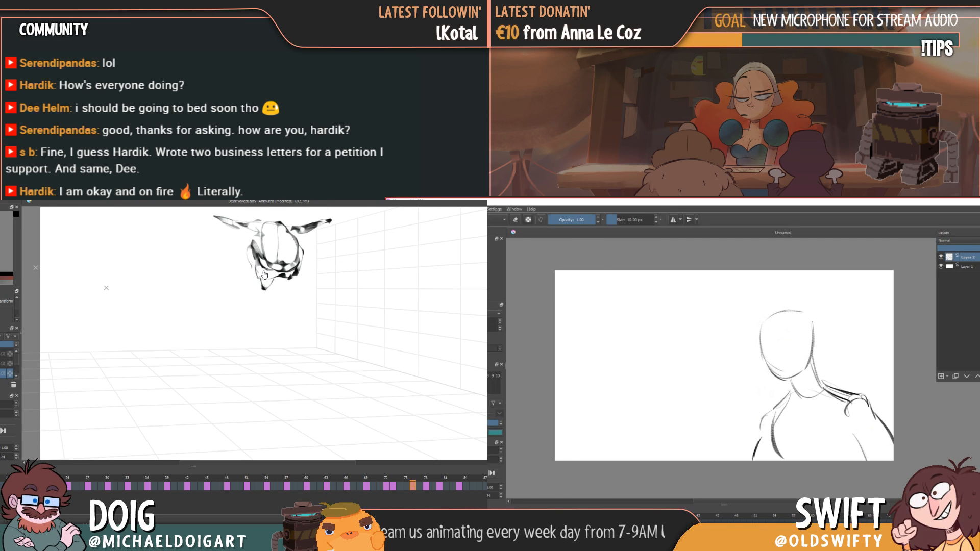
# - Scale down the figure drawing on frame 80 and apply the transformation
pyautogui.press('Right')
pyautogui.press('Right')
pyautogui.press('Right')
pyautogui.press('Right')
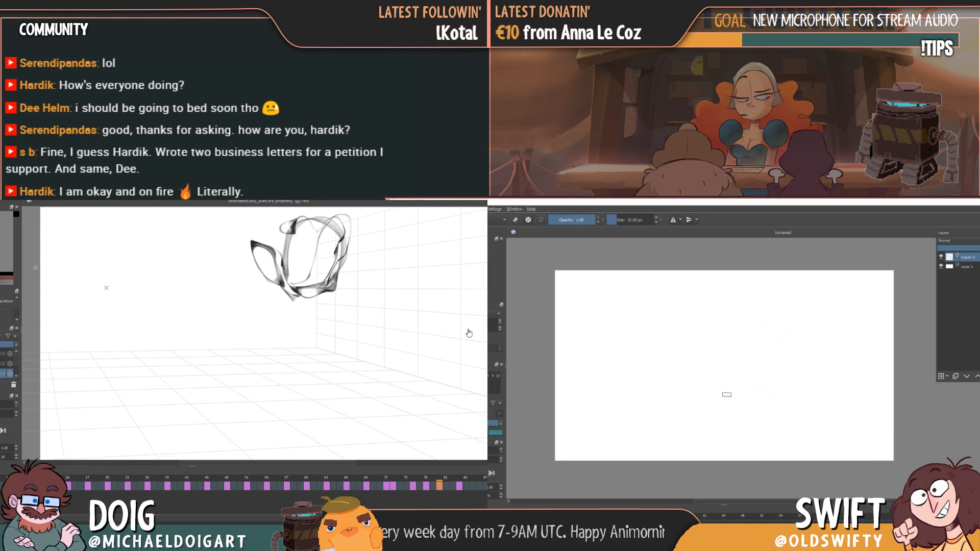
pyautogui.hotkey('ctrl', 't')
pyautogui.moveTo(350, 303); pyautogui.dragTo(309, 261)
pyautogui.press('Return')
# - Flip back to frame 72 and forward through frame 83 to check the rescaled drawings in sequence
pyautogui.press('Left')
pyautogui.press('Left')
pyautogui.press('Left')
pyautogui.press('Left')
pyautogui.press('Left')
pyautogui.press('Left')
pyautogui.press('Left')
pyautogui.press('Left')
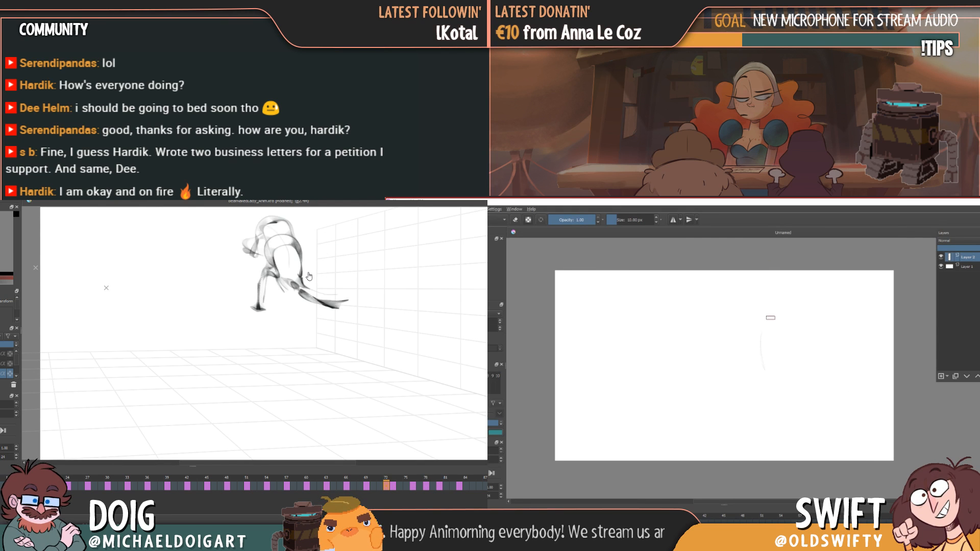
pyautogui.press('Right')
pyautogui.press('Right')
pyautogui.press('Right')
pyautogui.press('Right')
pyautogui.press('Right')
pyautogui.press('Right')
pyautogui.press('Right')
pyautogui.press('Right')
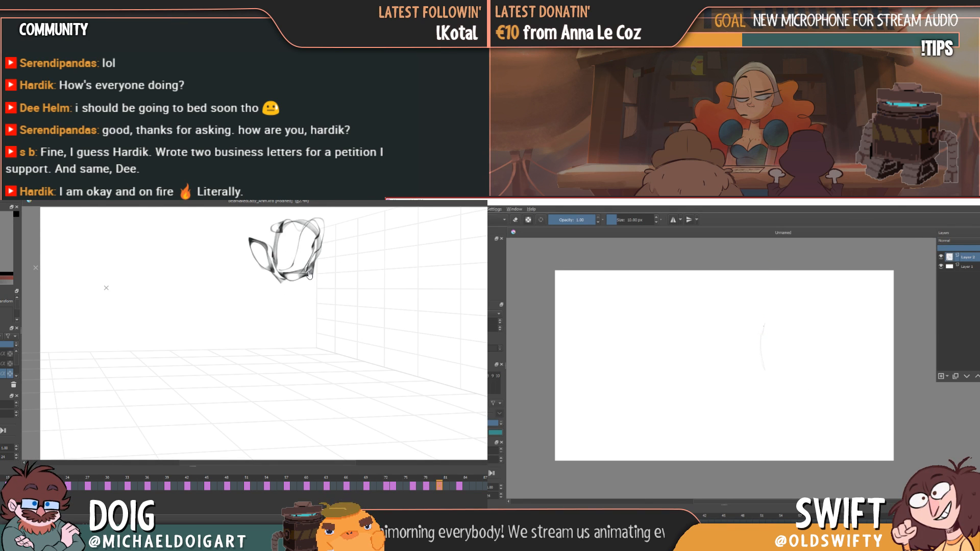
pyautogui.press('Right')
pyautogui.press('Right')
pyautogui.press('Right')
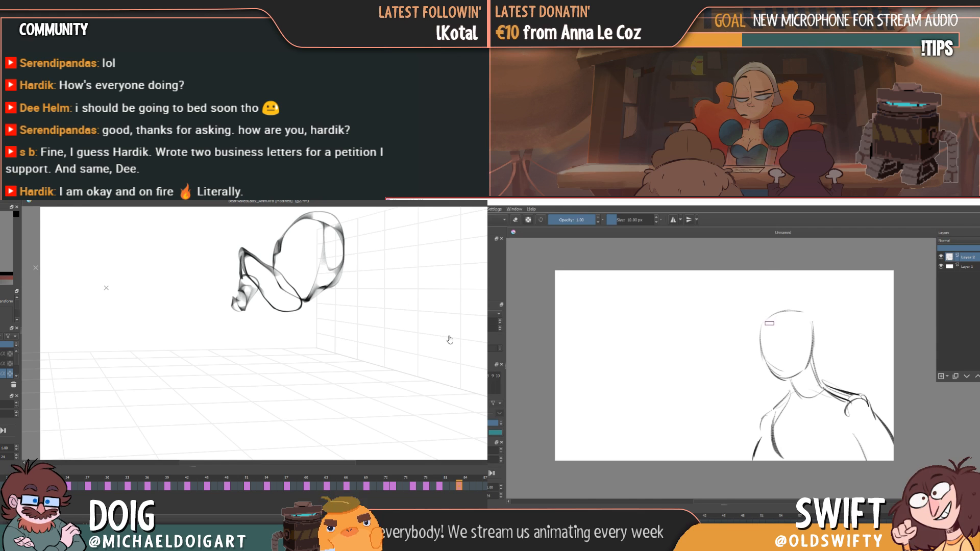
# - Undo the recent bust strokes and redraw the chin line under the head outline
pyautogui.hotkey('ctrl', 'z')
pyautogui.hotkey('ctrl', 'z')
pyautogui.hotkey('ctrl', 'z')
pyautogui.hotkey('ctrl', 'z')
pyautogui.hotkey('ctrl', 'z')
pyautogui.hotkey('ctrl', 'z')
pyautogui.press('Left')
pyautogui.press('Right')
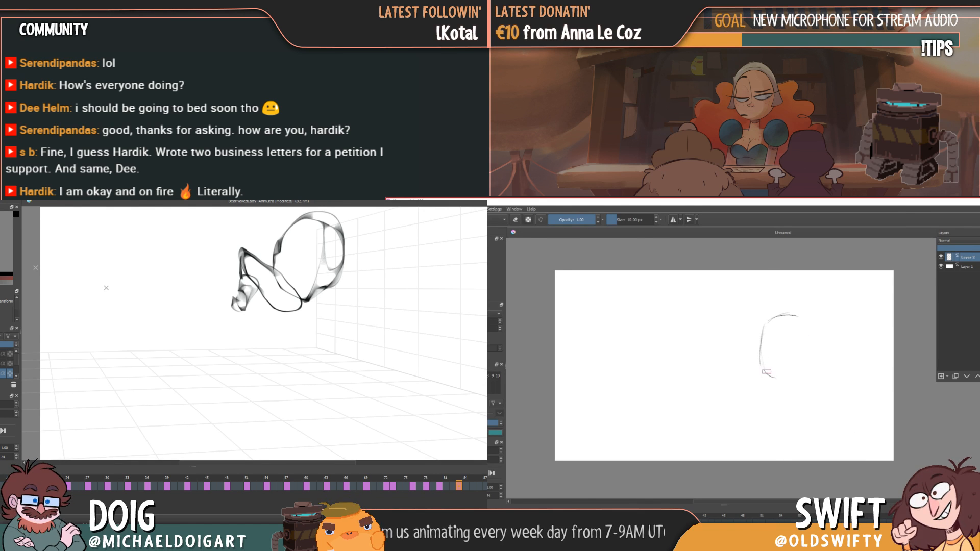
pyautogui.moveTo(776, 379); pyautogui.dragTo(795, 375)
pyautogui.press('Left')
pyautogui.press('Right')
# - Scale down the curled figure on frame 83 and apply the transformation
pyautogui.hotkey('ctrl', 't')
pyautogui.moveTo(346, 312); pyautogui.dragTo(307, 273)
pyautogui.press('Left')
pyautogui.press('Right')
pyautogui.press('Left')
pyautogui.press('Return')
pyautogui.press('Right')
# - Flip back from frame 83 through the preceding drawings to compare the figure's size
pyautogui.press('Left')
pyautogui.press('Left')
pyautogui.press('Left')
pyautogui.press('Left')
pyautogui.press('Left')
pyautogui.press('Left')
pyautogui.press('Left')
pyautogui.press('Left')
pyautogui.press('Left')
# - Draw the bust's neck-to-shoulder line and step forward through the leap drawings
pyautogui.moveTo(815, 375)
pyautogui.mouseDown()
pyautogui.moveTo(803, 399)
pyautogui.moveTo(790, 386)
pyautogui.moveTo(869, 401)
pyautogui.mouseUp()
pyautogui.press('Right')
pyautogui.press('Right')
pyautogui.press('Right')
pyautogui.press('Right')
pyautogui.press('Right')
pyautogui.press('Right')
pyautogui.press('Right')
pyautogui.press('Right')
pyautogui.press('Left')
pyautogui.press('Right')
# - Flip back and forth between neighbouring leap drawings to compare the figure's scale and placement
pyautogui.press('Left')
pyautogui.press('Left')
pyautogui.press('Left')
pyautogui.press('Right')
pyautogui.press('Right')
pyautogui.press('Left')
pyautogui.press('Right')
pyautogui.press('Right')
pyautogui.press('Left')
pyautogui.press('Left')
# - Sketch the torso side lines below the bust's shoulder and advance to the flying drawing after frame 83
pyautogui.moveTo(794, 394)
pyautogui.mouseDown()
pyautogui.moveTo(771, 411)
pyautogui.moveTo(766, 456)
pyautogui.mouseUp()
pyautogui.press('Left')
pyautogui.press('Right')
pyautogui.press('Right')
pyautogui.press('Right')
pyautogui.press('Right')
pyautogui.moveTo(772, 418); pyautogui.dragTo(775, 458)
pyautogui.press('Right')
pyautogui.press('Left')
pyautogui.press('Right')
pyautogui.press('Left')
pyautogui.press('Right')
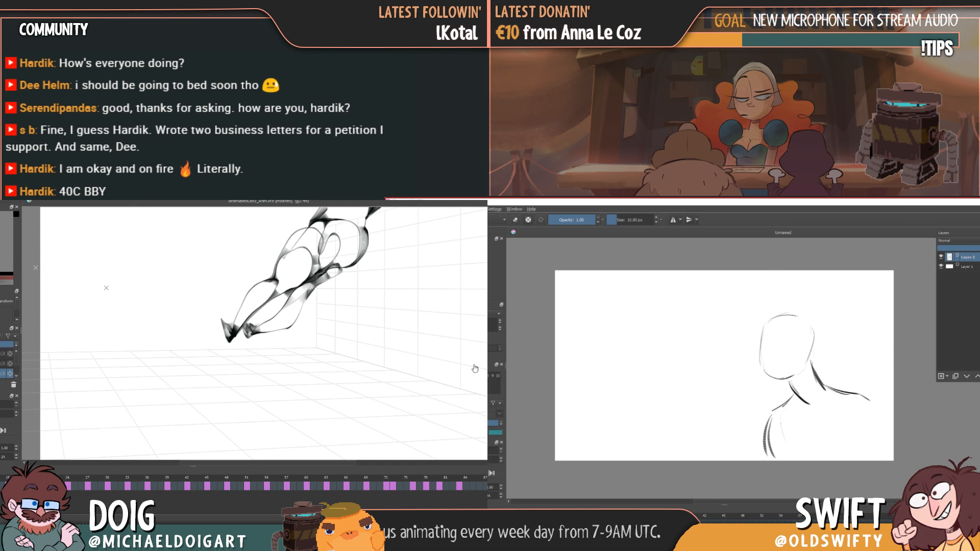
# - Scale down the flying figure on the drawing after frame 83, reposition it and apply the transformation
pyautogui.hotkey('ctrl', 't')
pyautogui.press('e')
pyautogui.moveTo(220, 344); pyautogui.dragTo(271, 302)
pyautogui.moveTo(767, 454); pyautogui.dragTo(767, 418)
pyautogui.moveTo(271, 301); pyautogui.dragTo(267, 298)
pyautogui.press('Left')
pyautogui.press('Right')
pyautogui.moveTo(327, 258); pyautogui.dragTo(285, 302)
pyautogui.press('e')
pyautogui.press('Return')
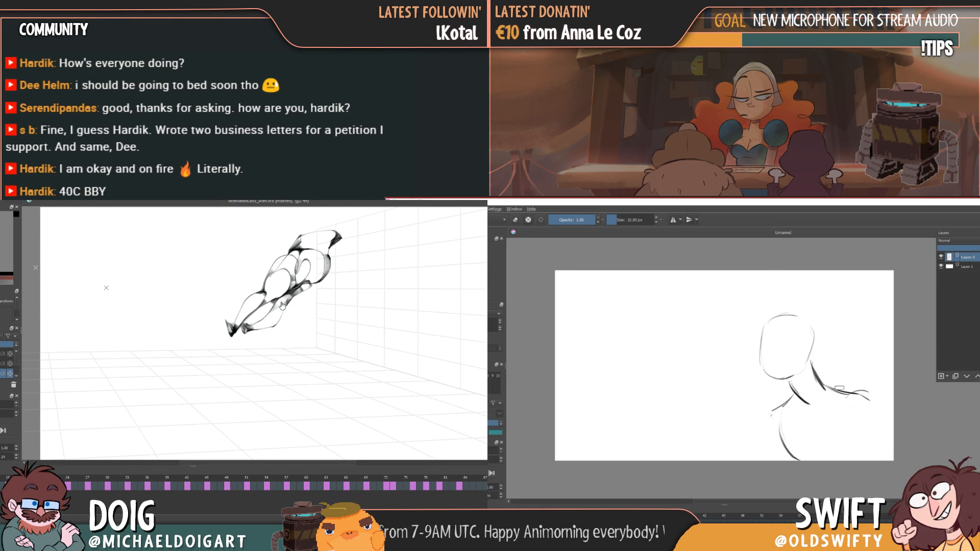
# - Sketch the bust's far shoulder and upper arm, and advance to the animation drawing with outstretched arms
pyautogui.moveTo(826, 386)
pyautogui.mouseDown()
pyautogui.moveTo(870, 386)
pyautogui.moveTo(885, 399)
pyautogui.moveTo(857, 416)
pyautogui.mouseUp()
pyautogui.press('Left')
pyautogui.press('Right')
pyautogui.press('Right')
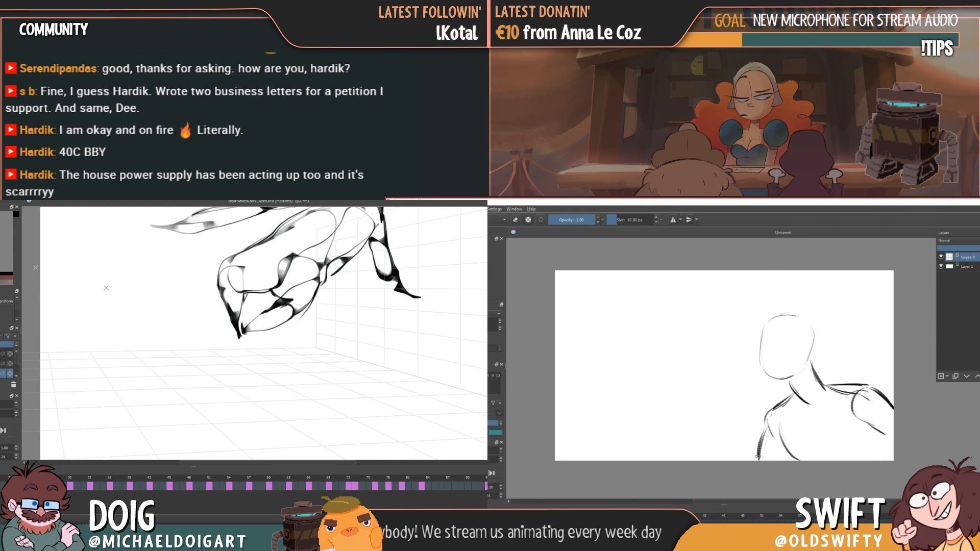
# - Scale down the figure with outstretched arms, move it into line with the previous drawings and apply the transformation
pyautogui.hotkey('ctrl', 't')
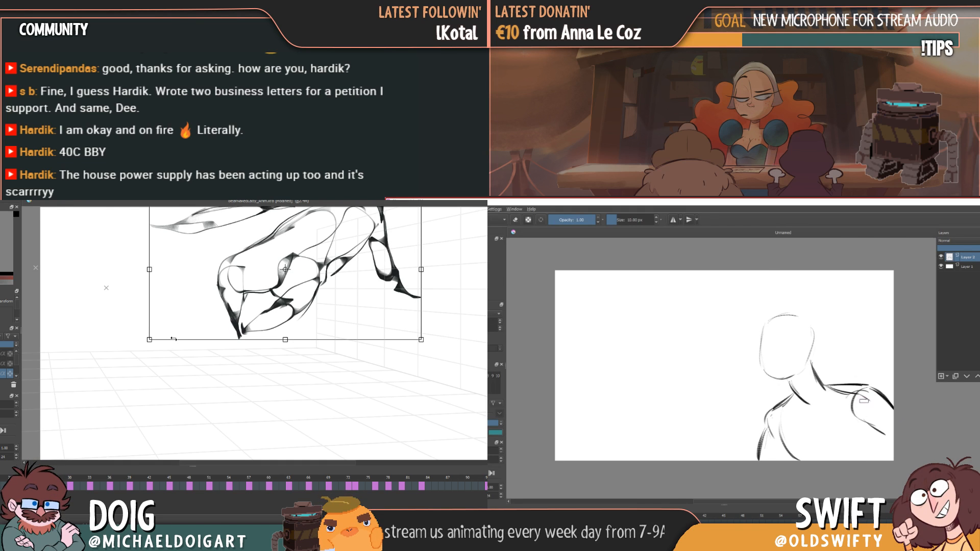
pyautogui.moveTo(152, 344); pyautogui.dragTo(232, 305)
pyautogui.moveTo(327, 258); pyautogui.dragTo(287, 297)
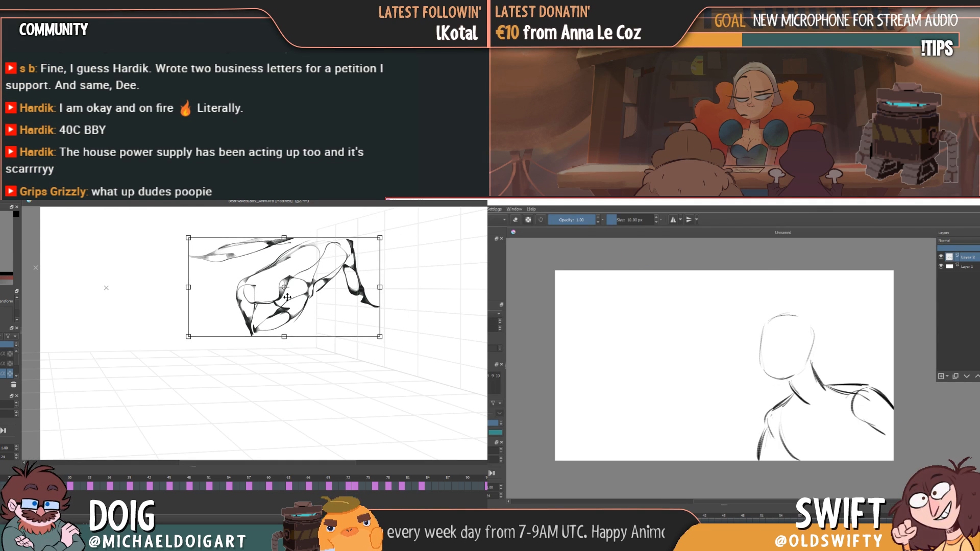
pyautogui.press('Return')
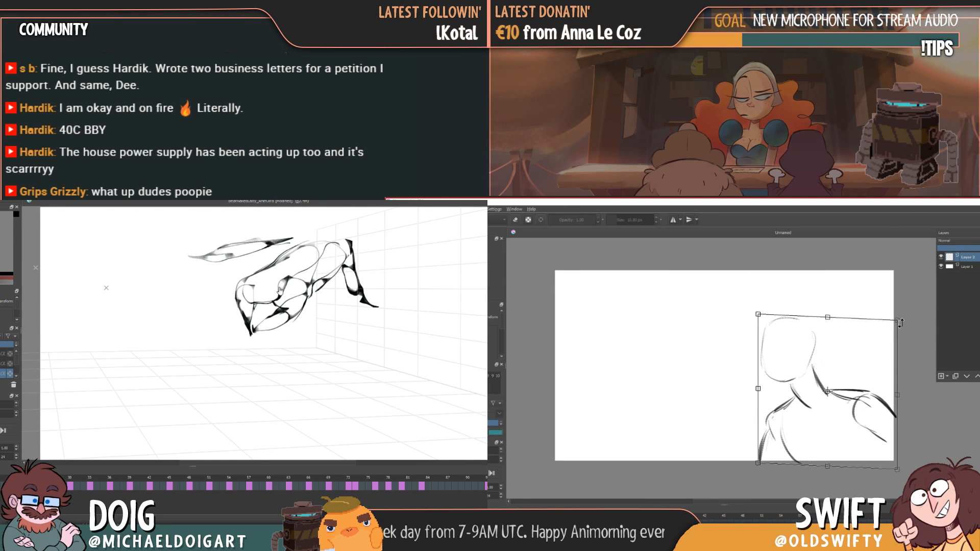
# - Flip back to frame 66 and forward again to check the rescaled leap drawings in sequence
pyautogui.press('Left')
pyautogui.press('Left')
pyautogui.press('Left')
pyautogui.press('Left')
pyautogui.press('Left')
pyautogui.press('Left')
pyautogui.press('Left')
pyautogui.press('Left')
pyautogui.press('Left')
pyautogui.press('Left')
pyautogui.press('Left')
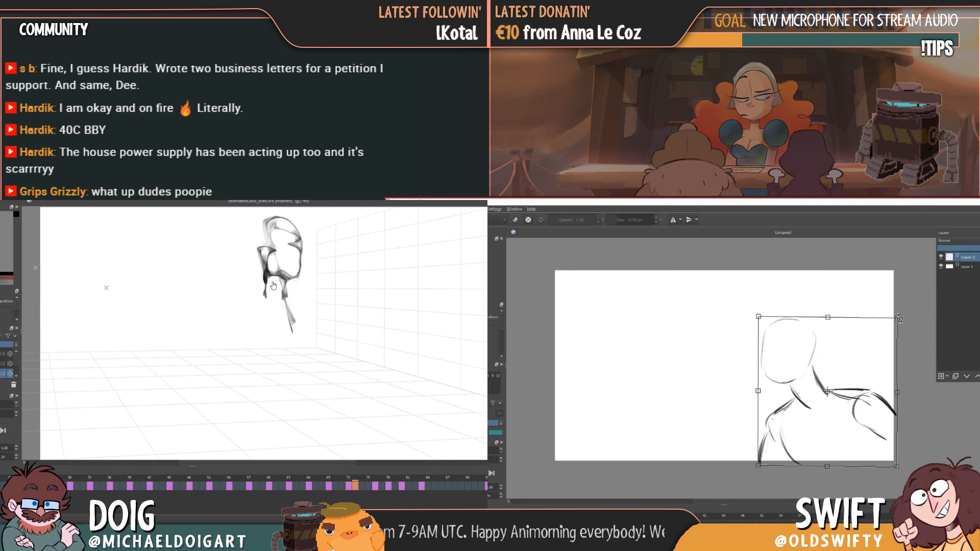
pyautogui.press('Left')
pyautogui.press('Right')
pyautogui.press('Right')
pyautogui.press('Right')
pyautogui.press('Right')
pyautogui.press('Right')
pyautogui.press('Right')
pyautogui.press('Right')
pyautogui.press('Right')
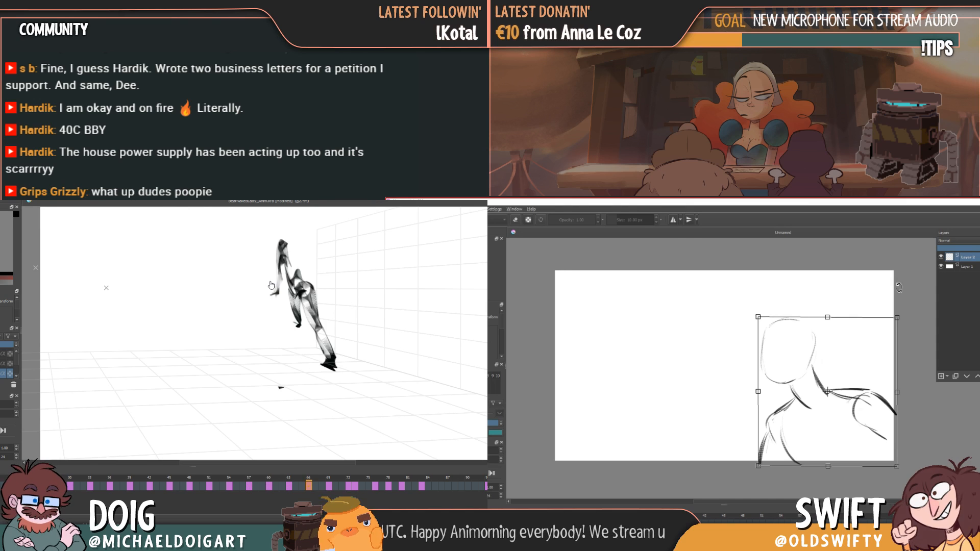
pyautogui.press('Right')
pyautogui.press('Right')
pyautogui.press('Right')
pyautogui.press('Right')
# - Rotate the bust sketch slightly and nudge it toward the right edge of its canvas
pyautogui.moveTo(899, 316); pyautogui.dragTo(901, 319)
pyautogui.press('Right')
pyautogui.press('Left')
pyautogui.press('Right')
pyautogui.press('Left')
pyautogui.click(855, 397)
pyautogui.moveTo(855, 397); pyautogui.dragTo(856, 398)
# - Compare frame 83 with the drawings following it and play the animation
pyautogui.press('Right')
pyautogui.press('Left')
pyautogui.press('Right')
pyautogui.press('Left')
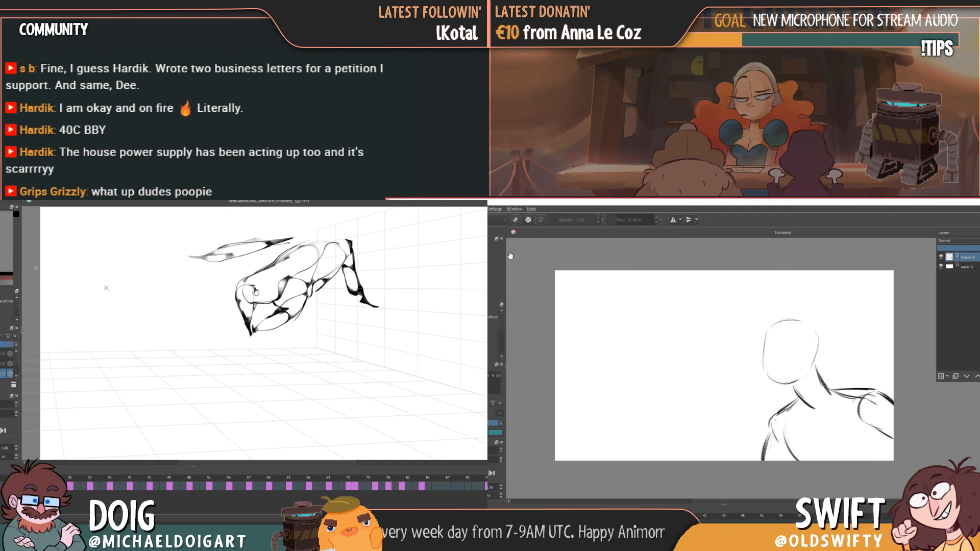
pyautogui.press('Left')
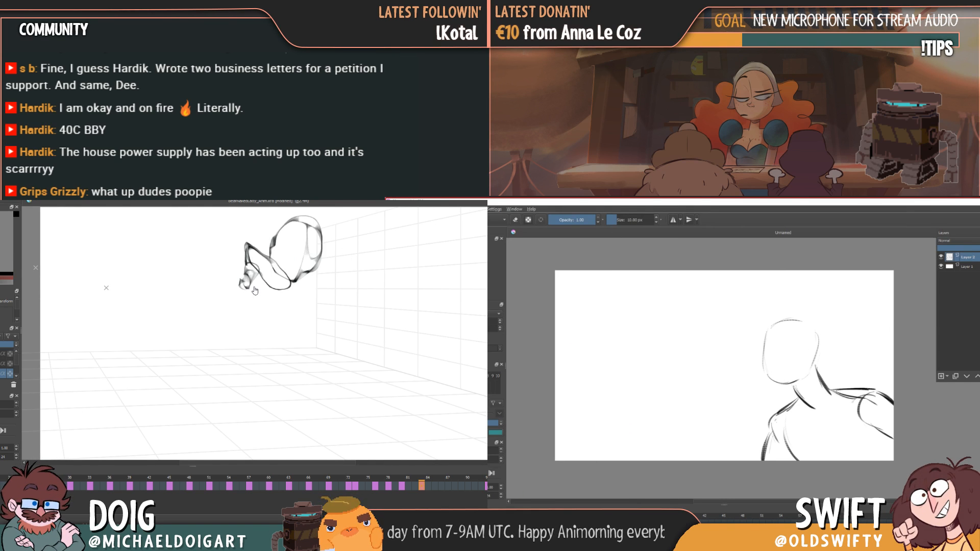
pyautogui.press('space')
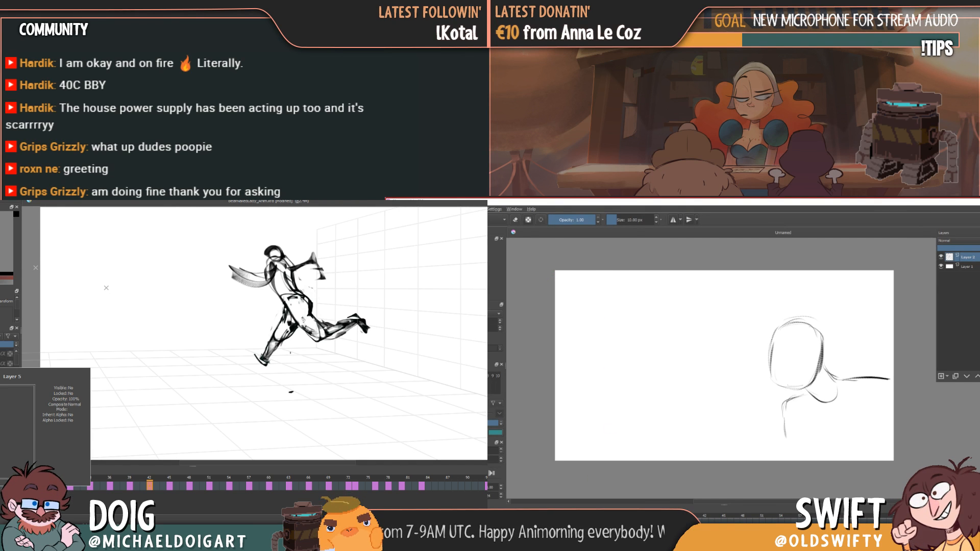
# - Nudge the new head-and-shoulder sketch slightly to the right and apply the transformation
pyautogui.hotkey('ctrl', 't')
pyautogui.moveTo(839, 376); pyautogui.dragTo(844, 377)
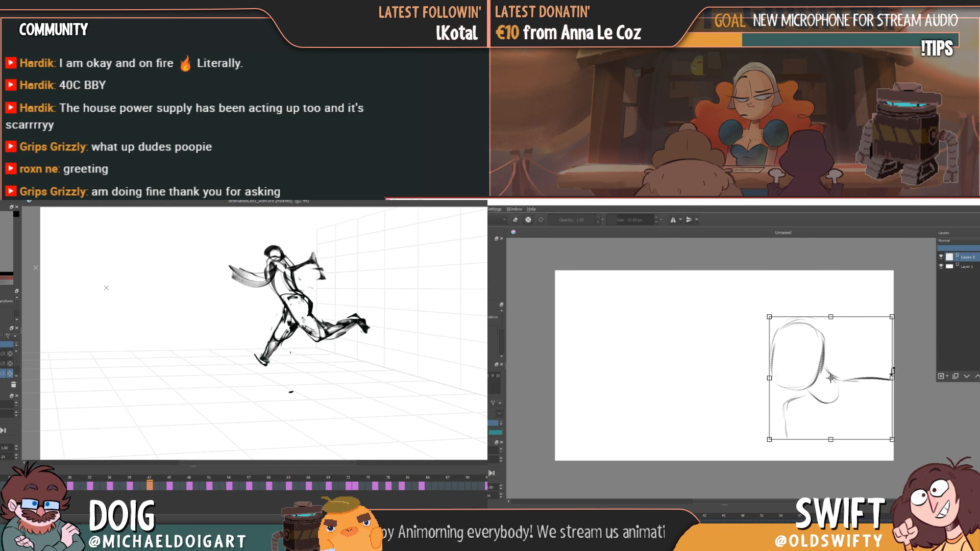
pyautogui.press('Return')
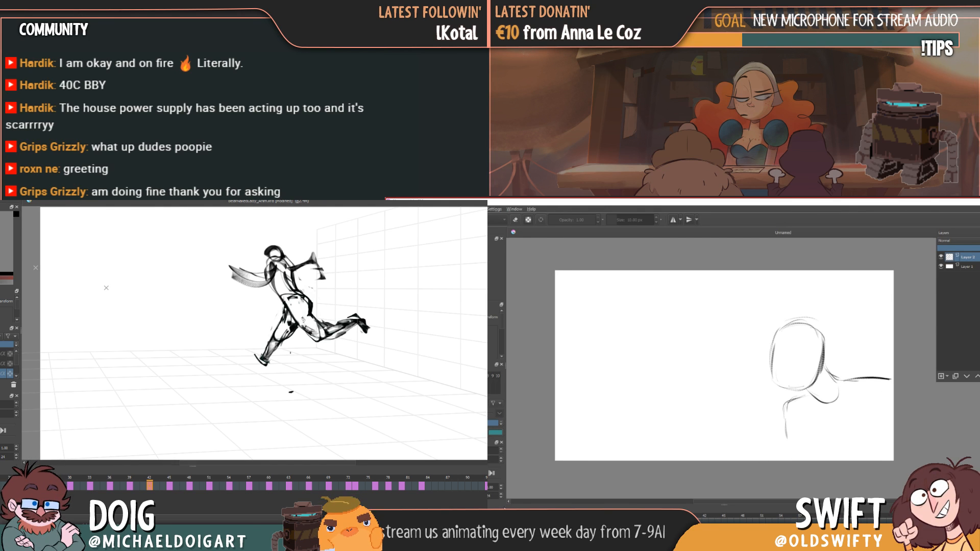
pyautogui.moveTo(824, 363); pyautogui.dragTo(826, 361)
pyautogui.press('Return')
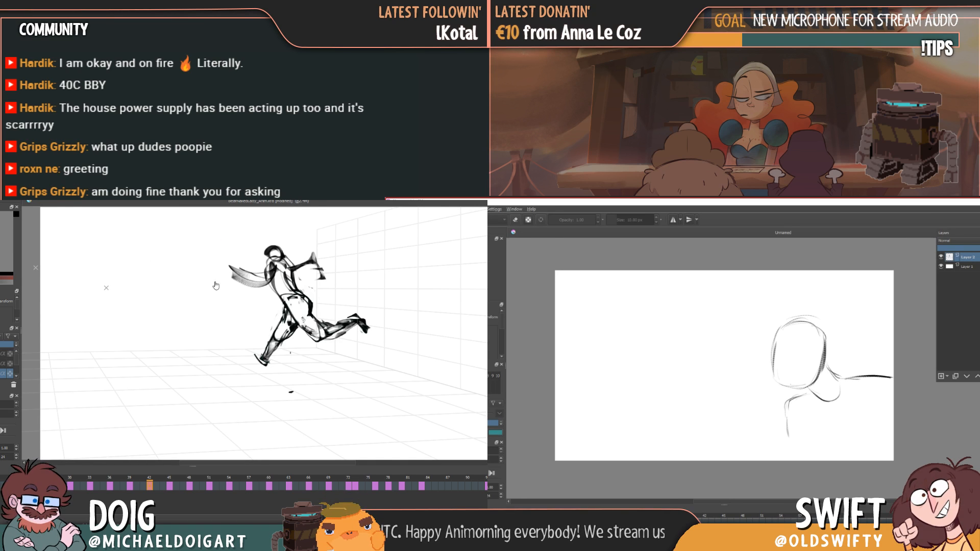
pyautogui.hotkey('ctrl', 't')
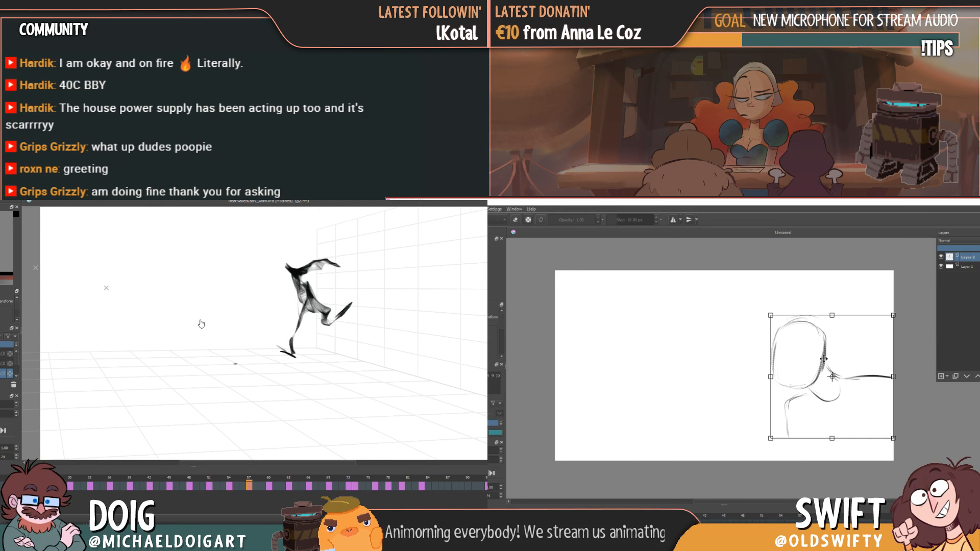
pyautogui.press('Return')
# - Narrow the head-and-shoulder sketch slightly while flipping through the leap drawings, and apply the transformation
pyautogui.press('Left')
pyautogui.press('Left')
pyautogui.press('Left')
pyautogui.press('Left')
pyautogui.press('Left')
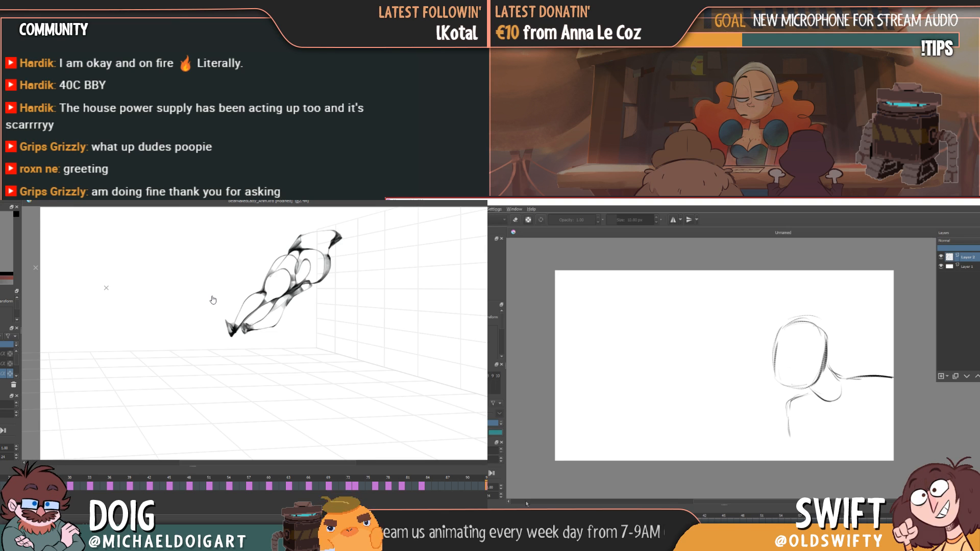
pyautogui.hotkey('ctrl', 't')
pyautogui.moveTo(895, 376); pyautogui.dragTo(893, 376)
pyautogui.press('Return')
# - Flip back and forth through the drawings around frames 54 to 60 to check the figure's take-off
pyautogui.press('Left')
pyautogui.press('Left')
pyautogui.press('Left')
pyautogui.press('Right')
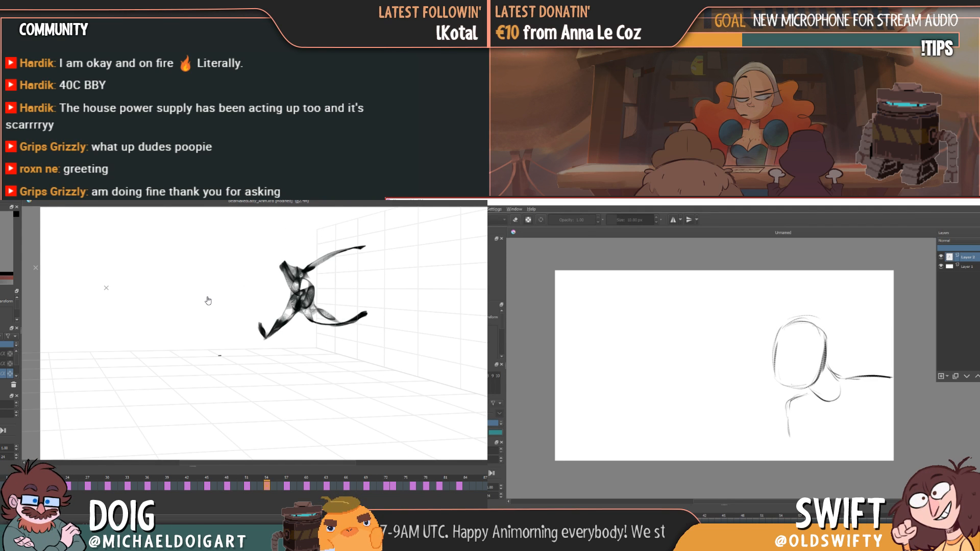
pyautogui.press('Right')
pyautogui.press('Right')
pyautogui.press('Right')
pyautogui.press('Right')
pyautogui.press('Left')
pyautogui.press('Left')
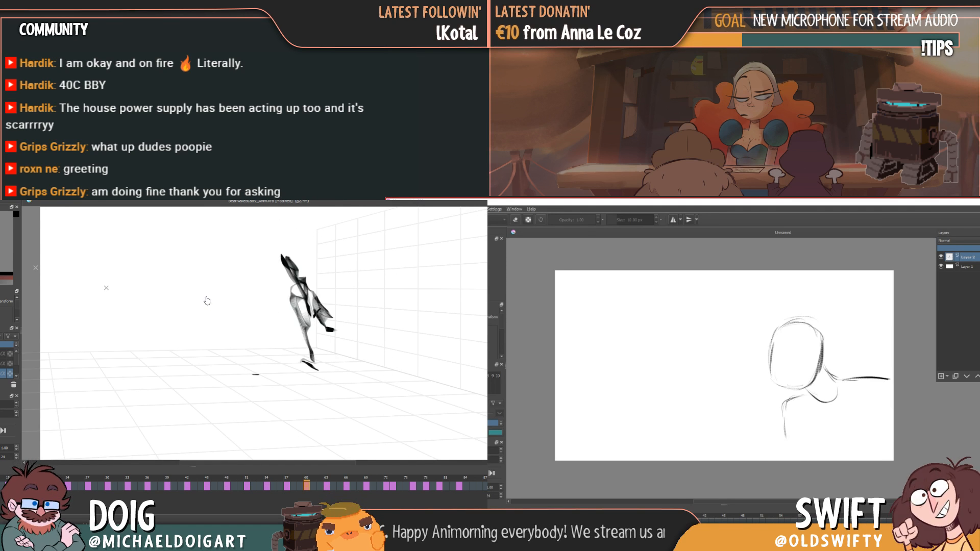
pyautogui.press('Left')
pyautogui.press('Left')
pyautogui.press('Right')
# - Flip back through the earlier drawings to the large running figure to check how it shrinks into the leap
pyautogui.press('Left')
pyautogui.press('Left')
pyautogui.press('Left')
pyautogui.press('Left')
pyautogui.press('Left')
pyautogui.press('Left')
pyautogui.press('Left')
pyautogui.press('Left')
pyautogui.press('Left')
pyautogui.press('Left')
pyautogui.press('Left')
pyautogui.press('Left')
pyautogui.press('Left')
pyautogui.press('Right')
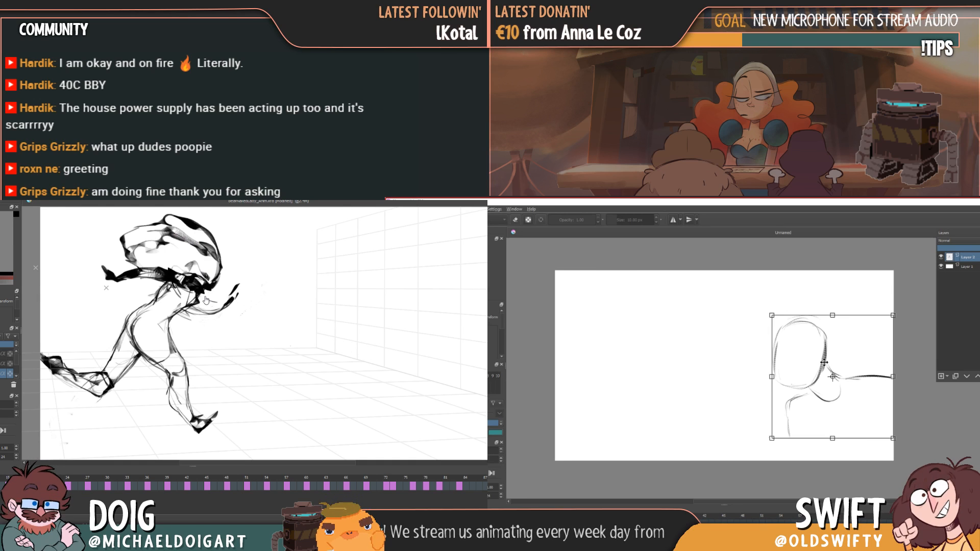
# - Apply the transformation of the head-and-shoulder sketch and flip back through the earlier bust drawings to compare its placement
pyautogui.press('Right')
pyautogui.press('Left')
pyautogui.press('Return')
pyautogui.press('Left')
pyautogui.press('Left')
pyautogui.press('Left')
pyautogui.press('Left')
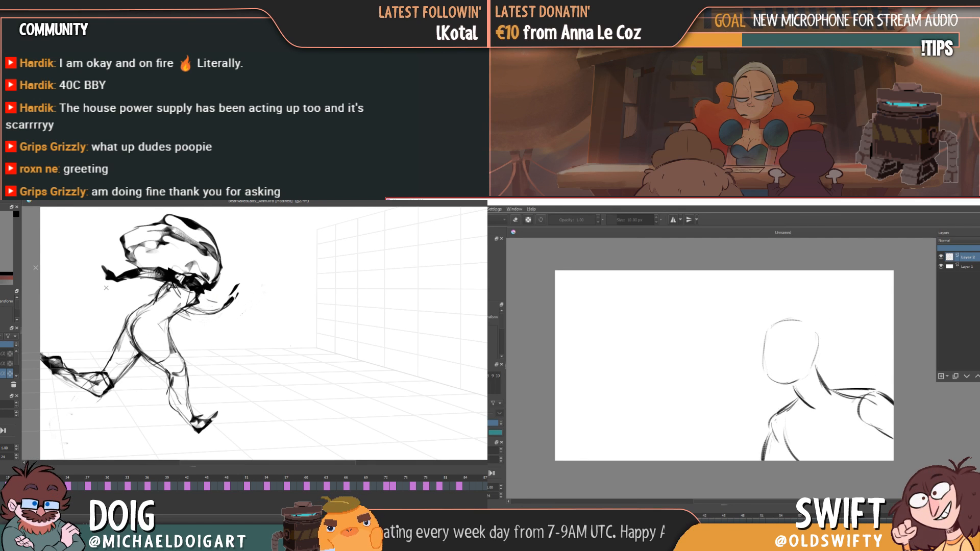
pyautogui.press('Left')
pyautogui.press('Left')
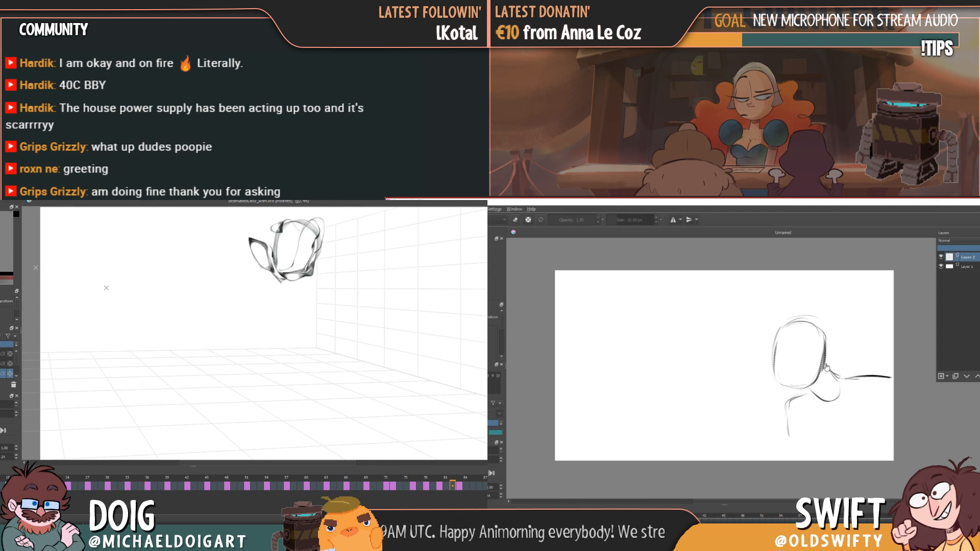
pyautogui.hotkey('ctrl', 't')
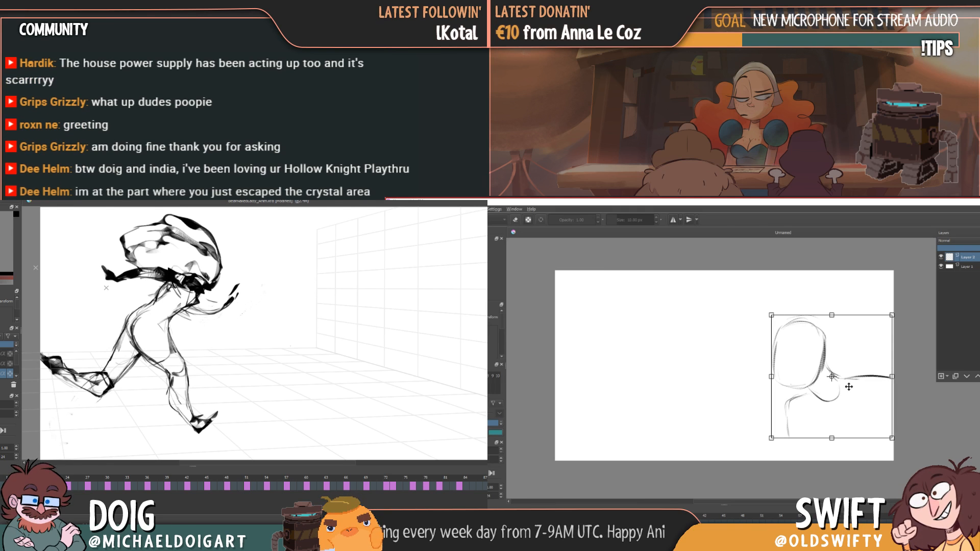
pyautogui.press('Return')
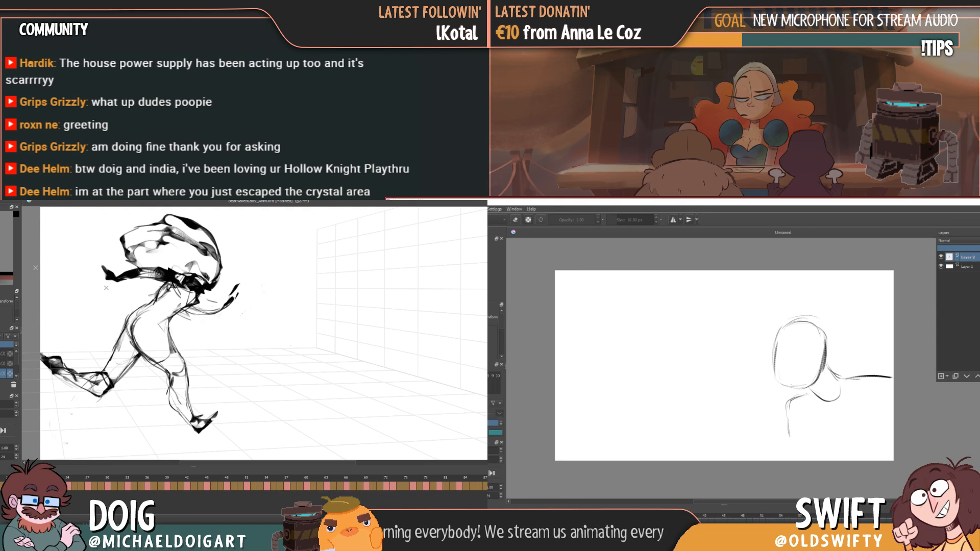
pyautogui.moveTo(810, 389)
pyautogui.mouseDown()
pyautogui.moveTo(720, 314)
pyautogui.moveTo(806, 283)
pyautogui.moveTo(833, 351)
pyautogui.moveTo(810, 388)
pyautogui.mouseUp()
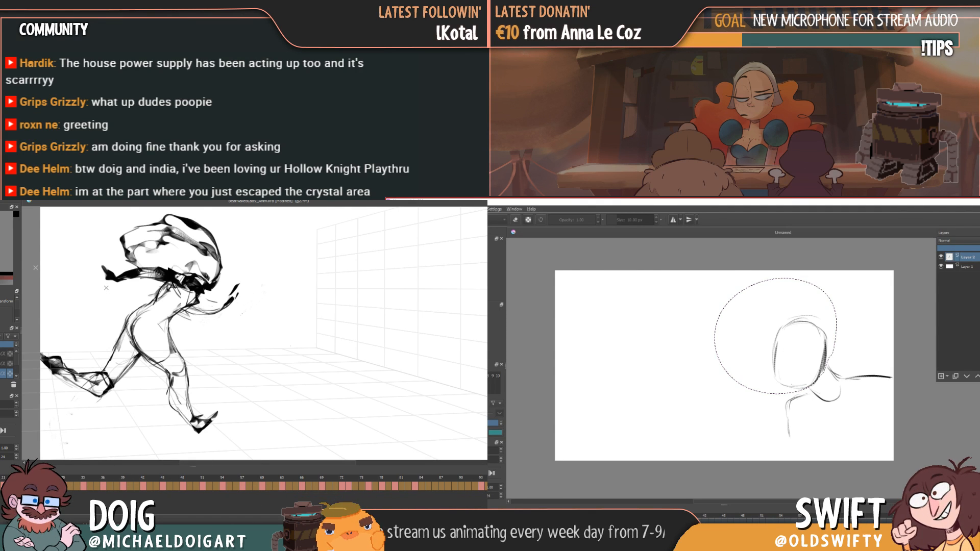
pyautogui.hotkey('ctrl', 't')
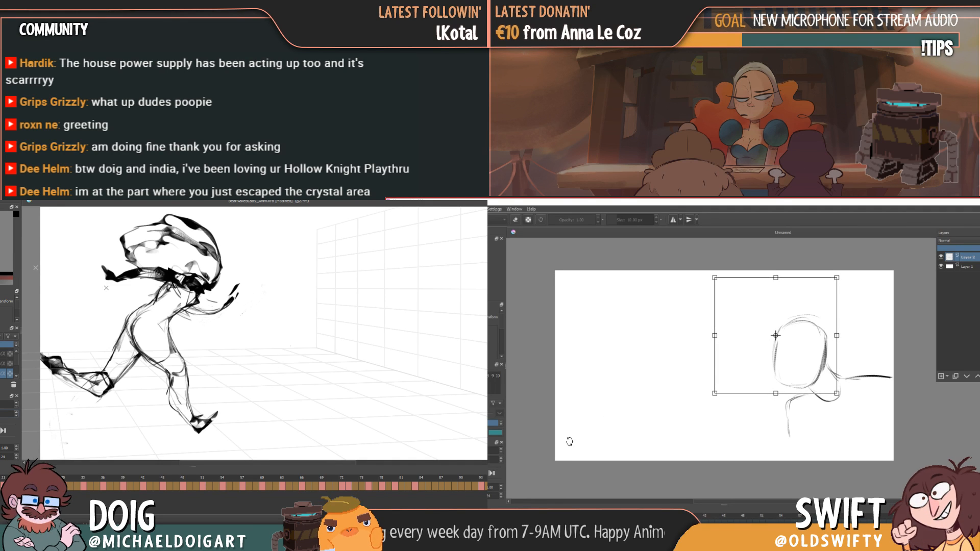
pyautogui.hotkey('ctrl', 'z')
pyautogui.hotkey('ctrl', 'z')
pyautogui.hotkey('ctrl', 'shift', 'z')
pyautogui.hotkey('ctrl', 'shift', 'z')
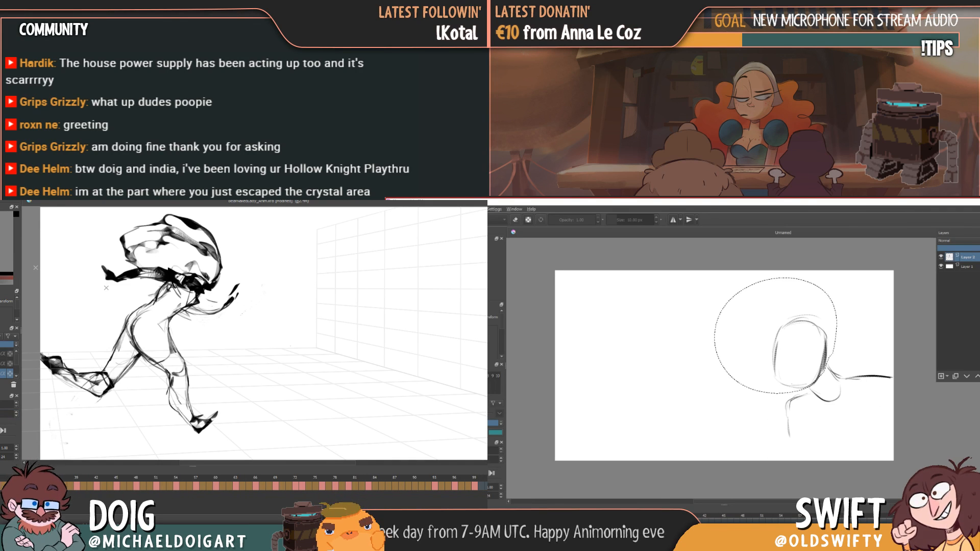
pyautogui.hotkey('ctrl', 'shift', 'a')
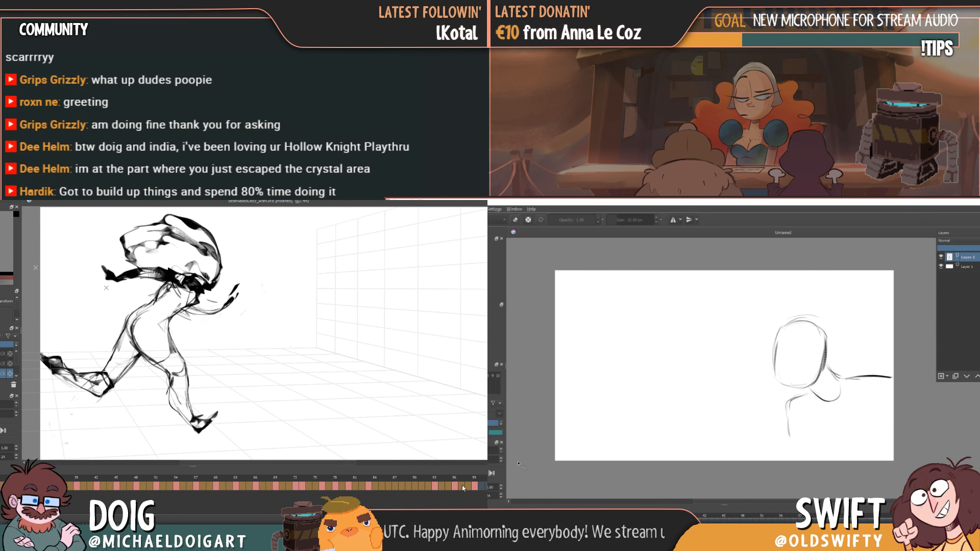
# - Move the running figure's selected keyframes later on the timeline so the first drawing sits on frame 33
pyautogui.moveTo(472, 491)
pyautogui.mouseDown()
pyautogui.moveTo(512, 491)
pyautogui.moveTo(399, 476)
pyautogui.moveTo(255, 476)
pyautogui.moveTo(278, 488)
pyautogui.moveTo(412, 487)
pyautogui.mouseUp()
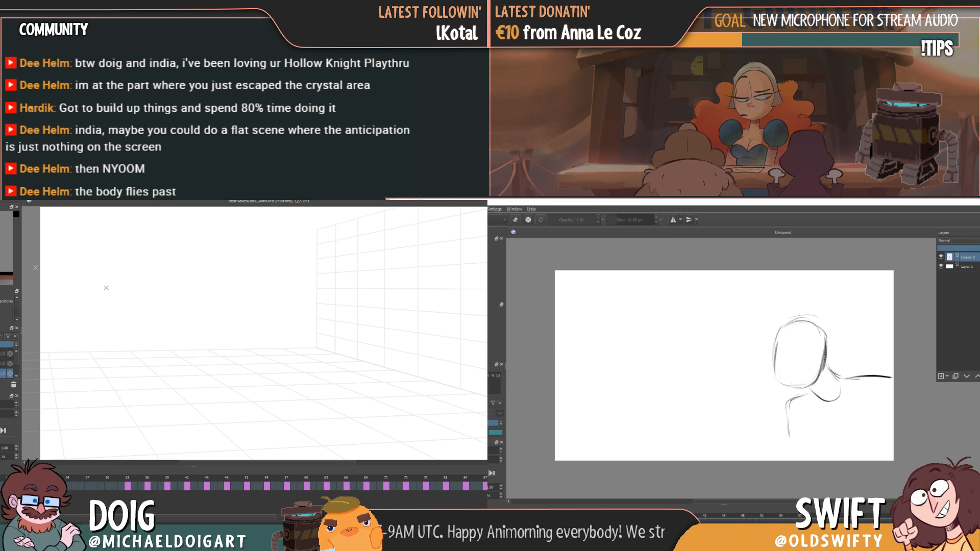
pyautogui.press('b')
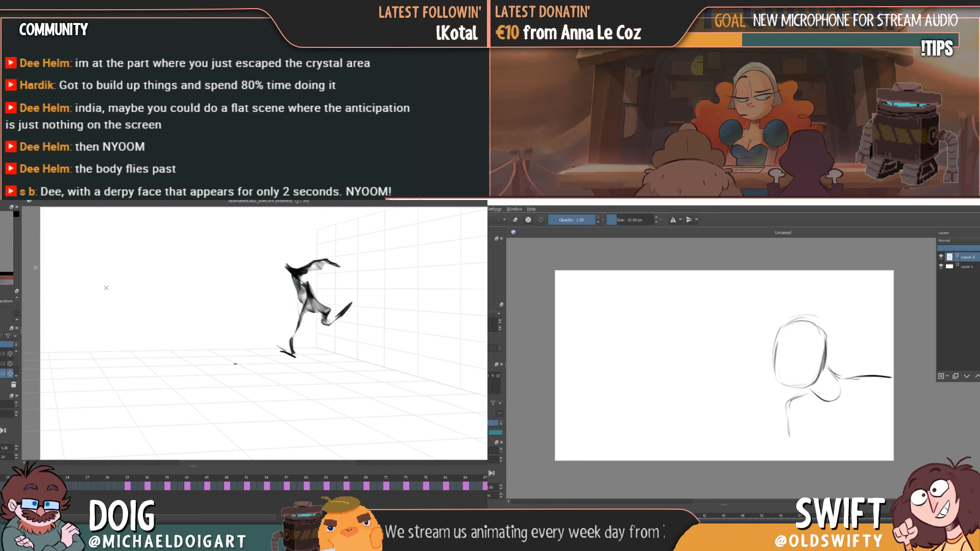
pyautogui.click(127, 486)
# - Clear the second canvas and sketch a tilted head outline with its neck, comparing it with the previous bust drawing
pyautogui.hotkey('ctrl', 'z')
pyautogui.press('Delete')
pyautogui.moveTo(756, 356)
pyautogui.mouseDown()
pyautogui.moveTo(789, 348)
pyautogui.moveTo(782, 341)
pyautogui.moveTo(760, 382)
pyautogui.moveTo(758, 363)
pyautogui.moveTo(766, 398)
pyautogui.moveTo(801, 396)
pyautogui.mouseUp()
pyautogui.click(107, 486)
pyautogui.press('Left')
pyautogui.press('Right')
# - Sketch the rounded shoulder and arm beyond the neck of the tilted bust, flipping between drawings to check the pose
pyautogui.click(88, 486)
pyautogui.moveTo(795, 348)
pyautogui.mouseDown()
pyautogui.moveTo(806, 374)
pyautogui.moveTo(829, 386)
pyautogui.moveTo(812, 403)
pyautogui.moveTo(866, 384)
pyautogui.moveTo(857, 383)
pyautogui.moveTo(882, 389)
pyautogui.moveTo(846, 394)
pyautogui.moveTo(846, 403)
pyautogui.moveTo(885, 434)
pyautogui.mouseUp()
pyautogui.click(107, 486)
pyautogui.click(68, 486)
pyautogui.press('Left')
pyautogui.press('Right')
pyautogui.click(115, 486)
pyautogui.press('Left')
pyautogui.press('Right')
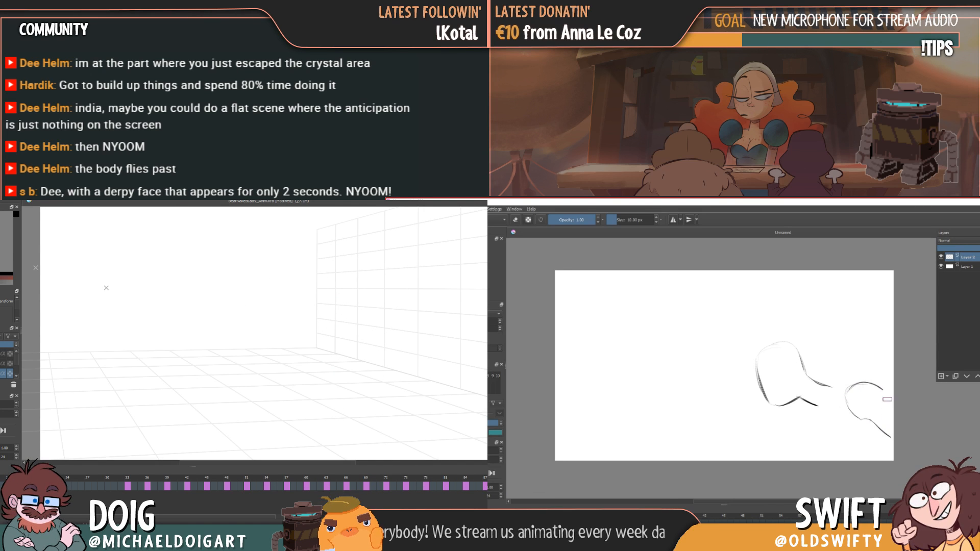
pyautogui.press('Left')
pyautogui.press('Right')
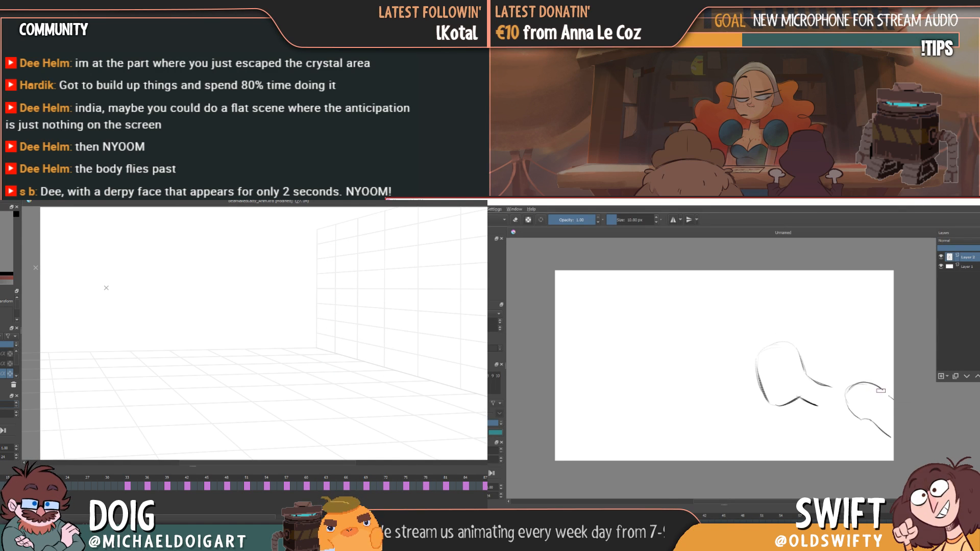
# - Redraw the upper and lower contours of the bust's shoulder, erase the stray lower stroke, and join the shoulder to the neck
pyautogui.moveTo(851, 381); pyautogui.dragTo(875, 383)
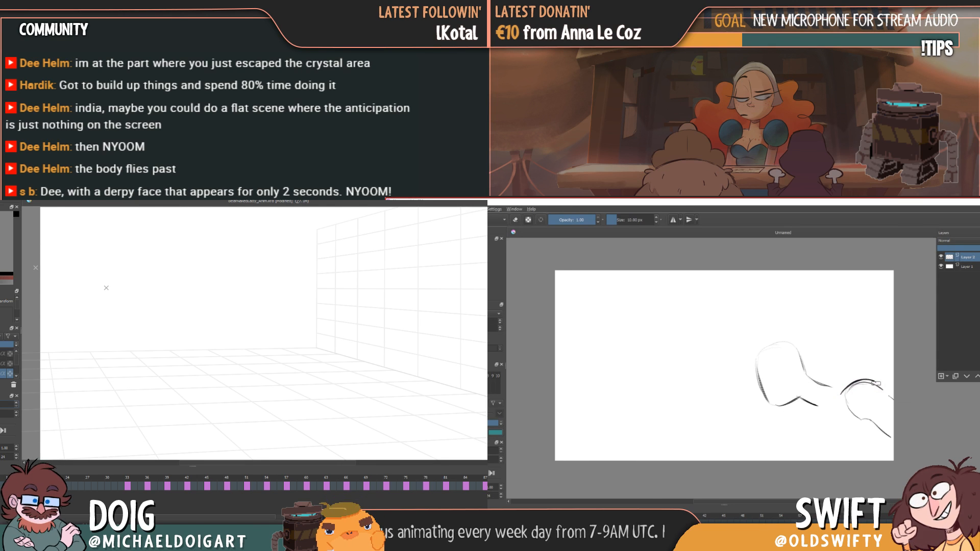
pyautogui.moveTo(854, 420); pyautogui.dragTo(893, 425)
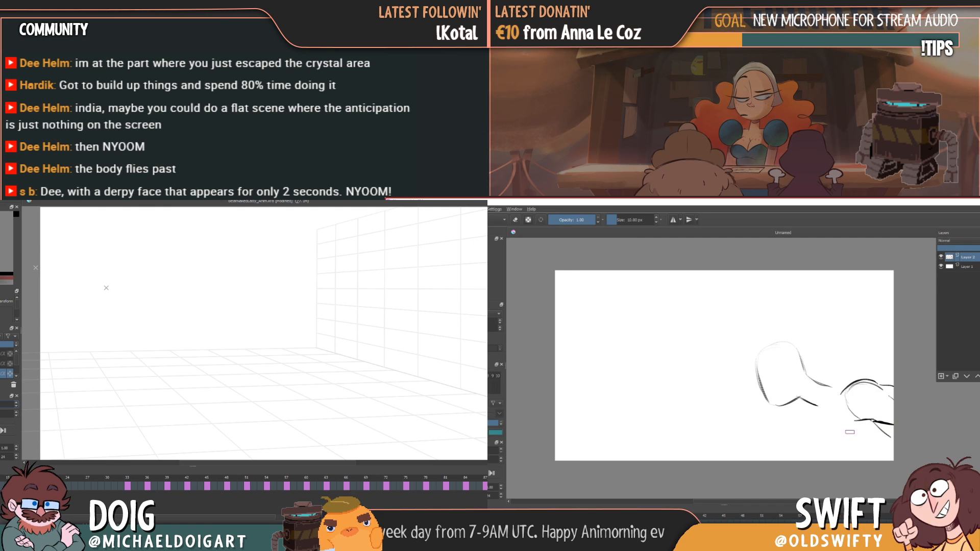
pyautogui.press('e')
pyautogui.moveTo(874, 423); pyautogui.dragTo(890, 437)
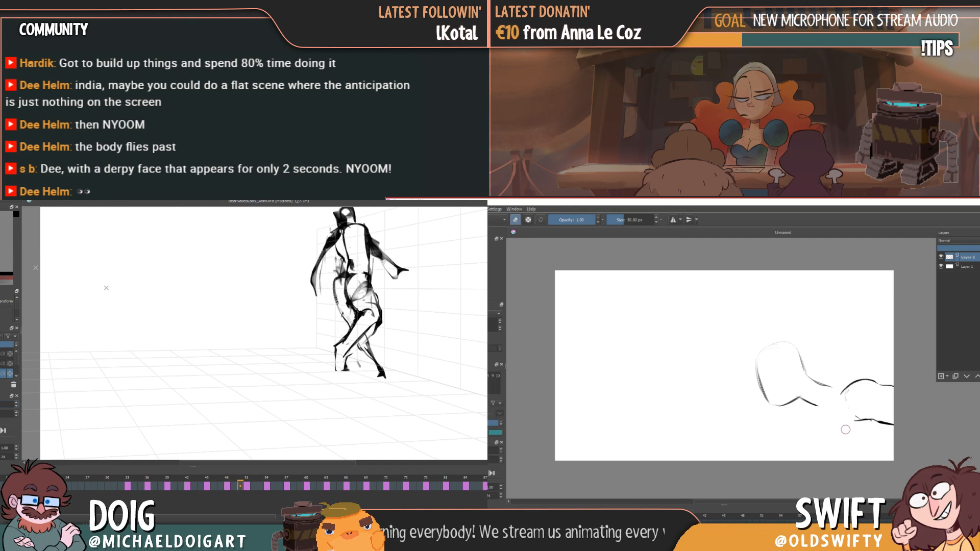
pyautogui.press('e')
pyautogui.moveTo(833, 386); pyautogui.dragTo(858, 380)
# - Go to the empty frame 30 before the first running drawing, and sketch the curved line below the bust's neck
pyautogui.press('Left')
pyautogui.click(128, 485)
pyautogui.press('Right')
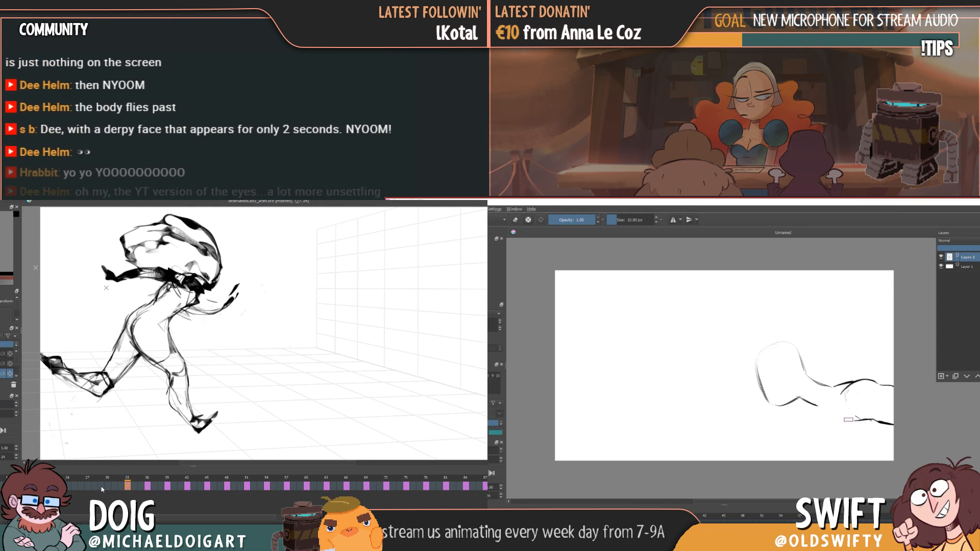
pyautogui.click(107, 487)
pyautogui.moveTo(819, 413)
pyautogui.mouseDown()
pyautogui.moveTo(836, 426)
pyautogui.moveTo(825, 427)
pyautogui.moveTo(874, 450)
pyautogui.mouseUp()
pyautogui.click(127, 486)
pyautogui.click(107, 487)
pyautogui.moveTo(819, 423)
pyautogui.mouseDown()
pyautogui.moveTo(843, 447)
pyautogui.moveTo(858, 445)
pyautogui.mouseUp()
# - Sketch the rounded pelvis of a new running pose on frame 30 and compare it with the drawing on frame 33
pyautogui.press('b')
pyautogui.moveTo(88, 311)
pyautogui.mouseDown()
pyautogui.moveTo(72, 344)
pyautogui.moveTo(104, 362)
pyautogui.moveTo(126, 337)
pyautogui.mouseUp()
pyautogui.press('e')
pyautogui.moveTo(73, 345)
pyautogui.mouseDown()
pyautogui.moveTo(111, 352)
pyautogui.moveTo(125, 343)
pyautogui.mouseUp()
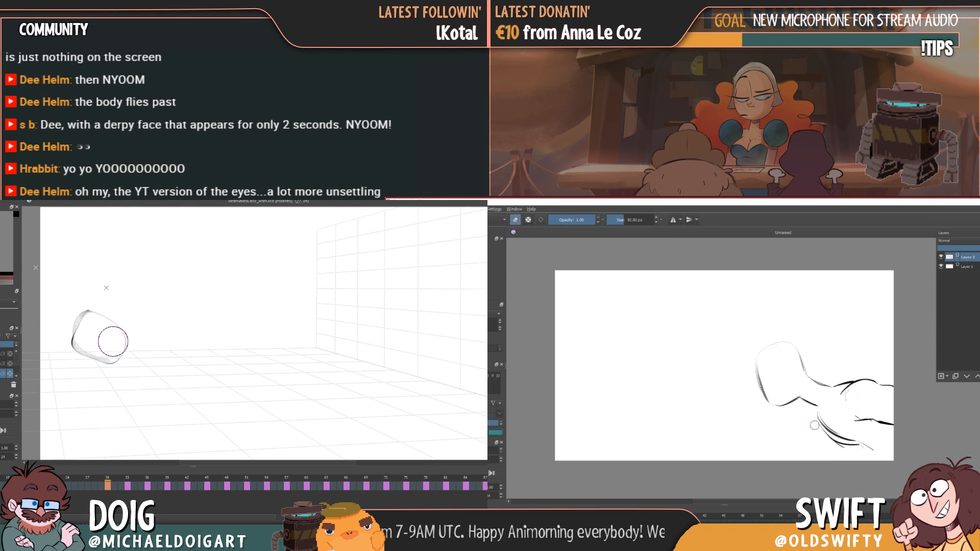
pyautogui.press('Right')
pyautogui.press('Left')
pyautogui.press('Right')
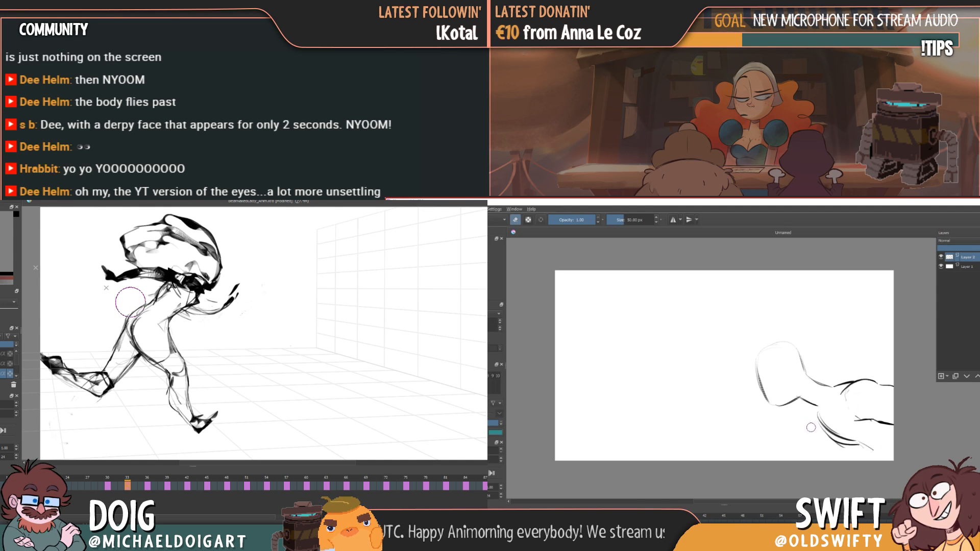
pyautogui.press('Left')
pyautogui.press('Right')
# - Erase the doubled strokes of the bust's lower curve and sketch the bent front thigh of the running pose on frame 30
pyautogui.moveTo(822, 418); pyautogui.dragTo(838, 433)
pyautogui.press('Left')
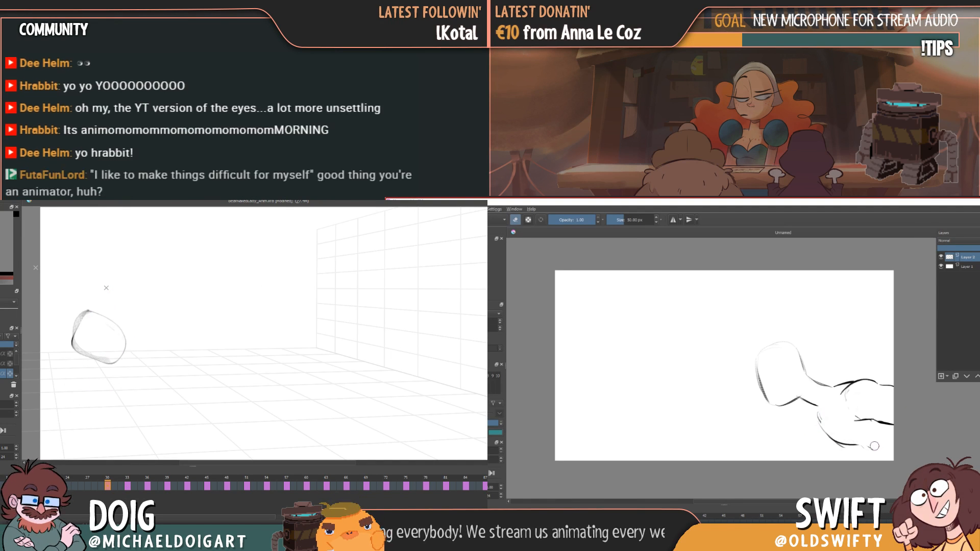
pyautogui.moveTo(108, 319); pyautogui.dragTo(147, 360)
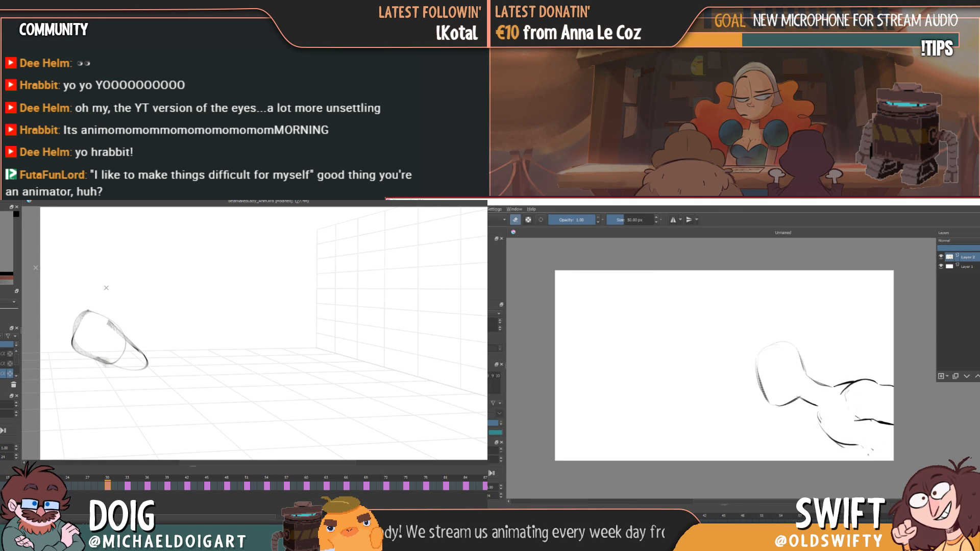
pyautogui.press('e')
pyautogui.press('Left')
pyautogui.press('Right')
pyautogui.press('Left')
pyautogui.press('Right')
# - Redraw the bust's lower contour as a longer diagonal line down to the canvas edge and check it against the neighbouring drawing
pyautogui.moveTo(805, 415); pyautogui.dragTo(837, 449)
pyautogui.press('Left')
pyautogui.press('Right')
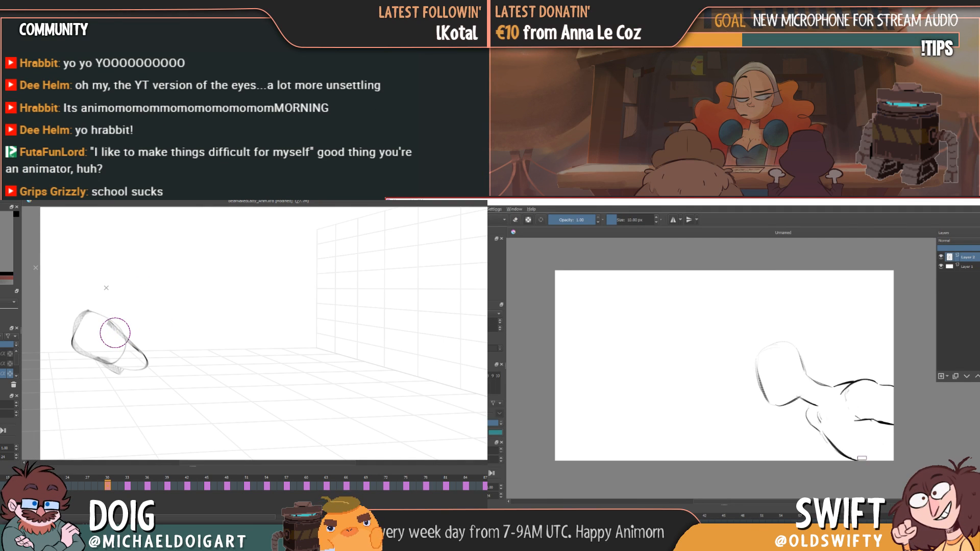
pyautogui.press('Left')
pyautogui.press('Right')
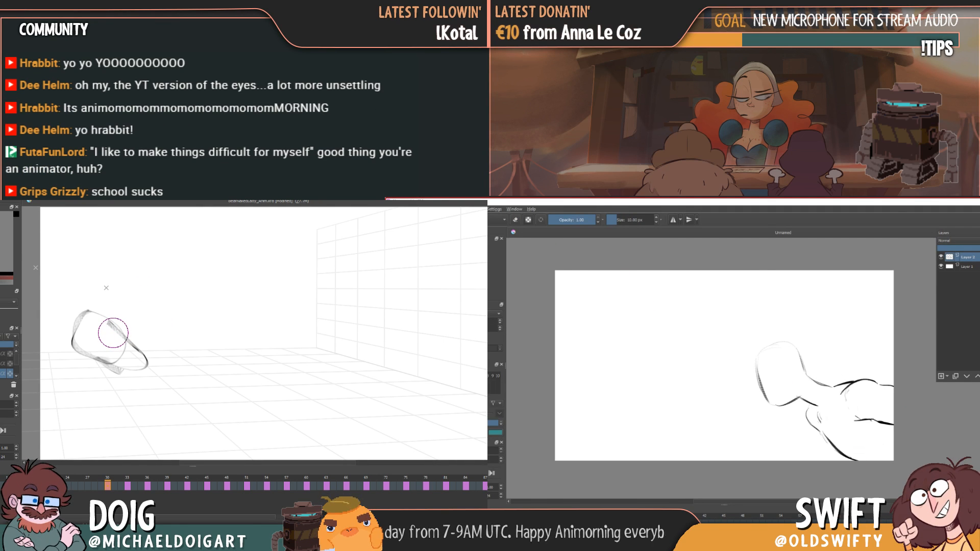
# - Shift the tilted bust sketch slightly to the left and apply the transformation
pyautogui.hotkey('ctrl', 't')
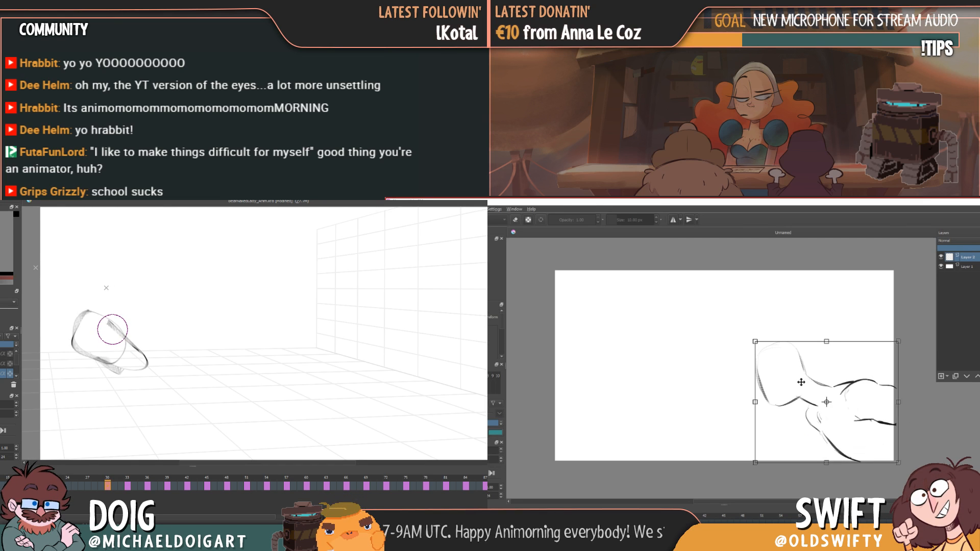
pyautogui.moveTo(801, 382); pyautogui.dragTo(793, 383)
pyautogui.press('Right')
pyautogui.press('Return')
pyautogui.press('Left')
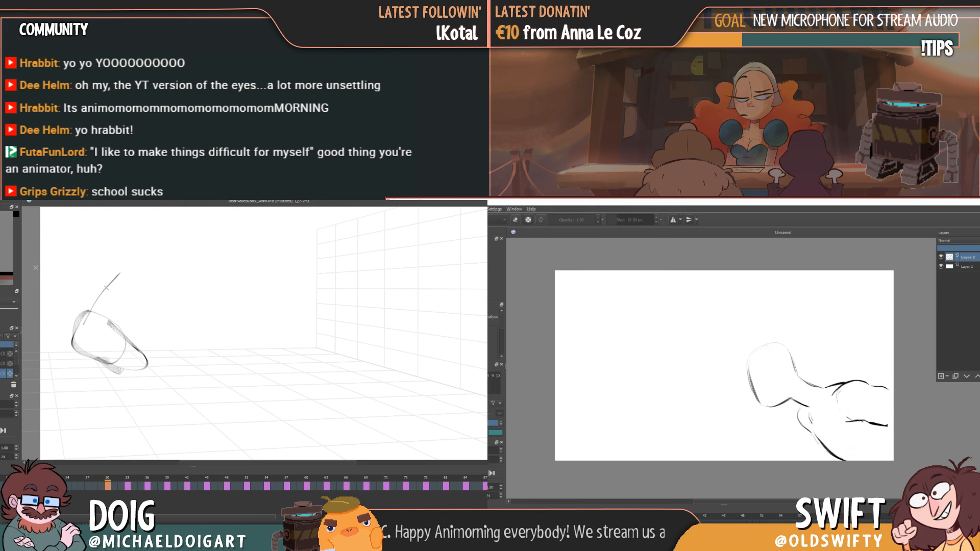
# - Sketch the forward-leaning torso above the pelvis of the running pose on frame 30
pyautogui.moveTo(115, 278); pyautogui.dragTo(132, 261)
pyautogui.press('b')
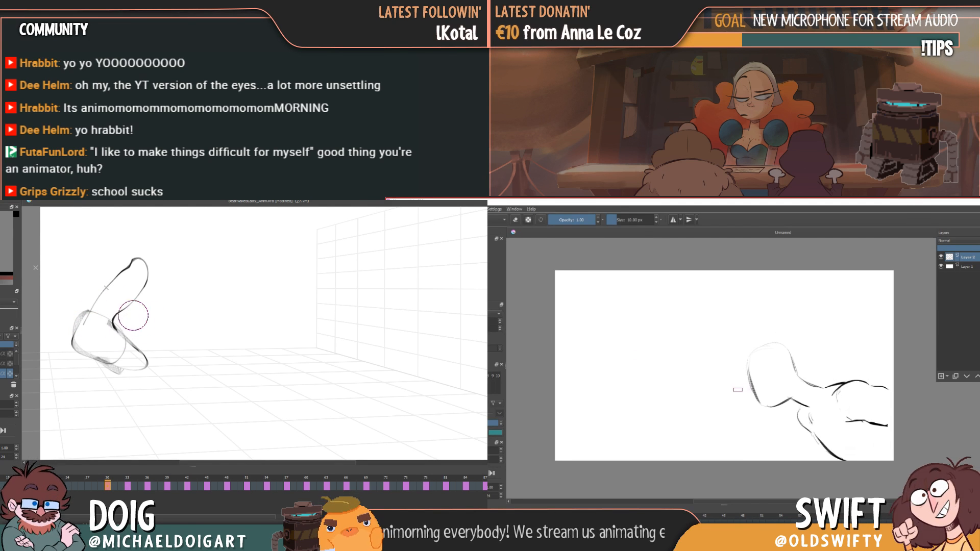
pyautogui.press('Delete')
pyautogui.press('Right')
pyautogui.press('Left')
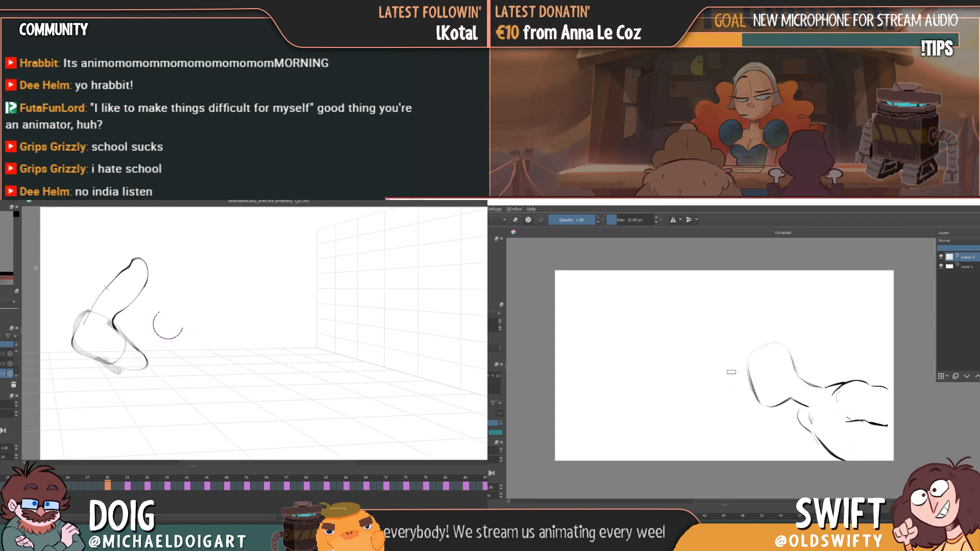
# - Sketch the bent front leg's shin on frame 30, outline a new head on the next bust drawing, and undo the last strokes
pyautogui.press('Right')
pyautogui.moveTo(102, 372)
pyautogui.mouseDown()
pyautogui.moveTo(66, 390)
pyautogui.moveTo(135, 376)
pyautogui.mouseUp()
pyautogui.press('Left')
pyautogui.press('Right')
pyautogui.moveTo(726, 363)
pyautogui.mouseDown()
pyautogui.moveTo(755, 359)
pyautogui.moveTo(717, 369)
pyautogui.moveTo(733, 413)
pyautogui.mouseUp()
pyautogui.hotkey('ctrl', 'z')
pyautogui.hotkey('ctrl', 'z')
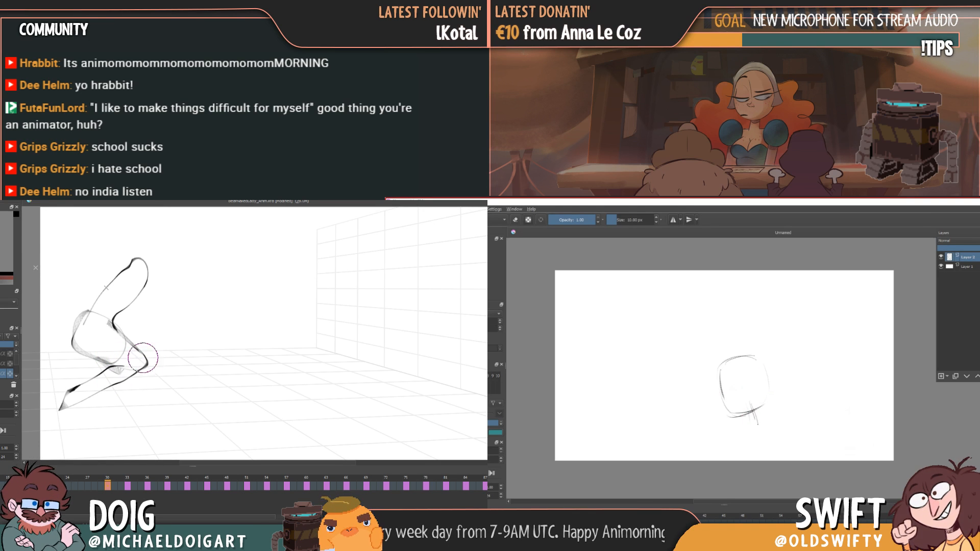
# - Sketch the neck of the new bust and darken the far side of its head, flipping to the previous drawing for comparison
pyautogui.press('Right')
pyautogui.moveTo(765, 394); pyautogui.dragTo(784, 415)
pyautogui.press('Left')
pyautogui.press('Right')
pyautogui.moveTo(753, 361); pyautogui.dragTo(767, 400)
pyautogui.press('Left')
# - Strengthen the rear contour of the running figure's pelvis on frame 30 and sketch the shoulder lines of the new bust
pyautogui.moveTo(94, 354); pyautogui.dragTo(76, 345)
pyautogui.press('Right')
pyautogui.press('Left')
pyautogui.moveTo(725, 438)
pyautogui.mouseDown()
pyautogui.moveTo(749, 432)
pyautogui.moveTo(754, 447)
pyautogui.moveTo(719, 443)
pyautogui.moveTo(732, 432)
pyautogui.moveTo(762, 450)
pyautogui.moveTo(790, 443)
pyautogui.mouseUp()
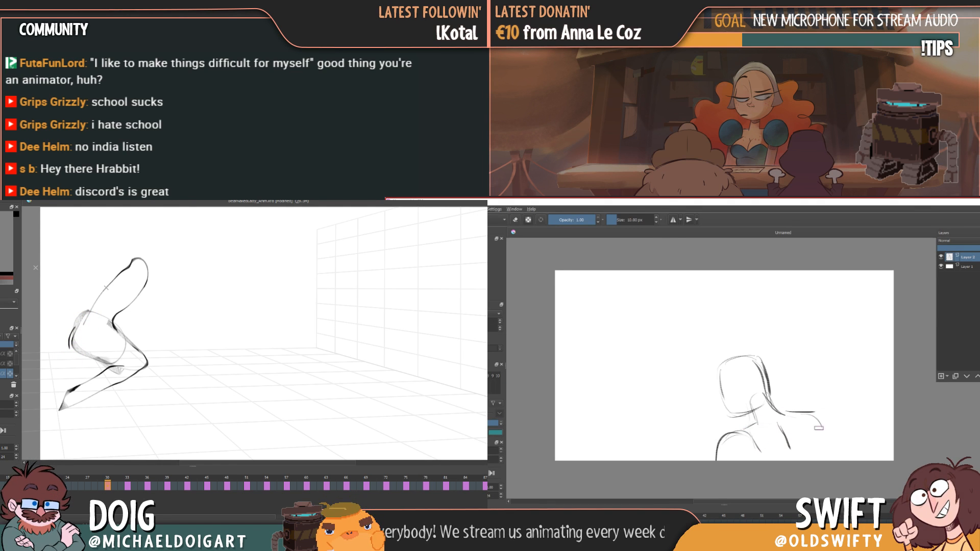
# - Draw the rear contour of the running figure's trailing leg from the pelvis down to the canvas edge on frame 30
pyautogui.press('Left')
pyautogui.moveTo(65, 367); pyautogui.dragTo(41, 442)
pyautogui.press('Right')
pyautogui.press('Left')
pyautogui.press('Right')
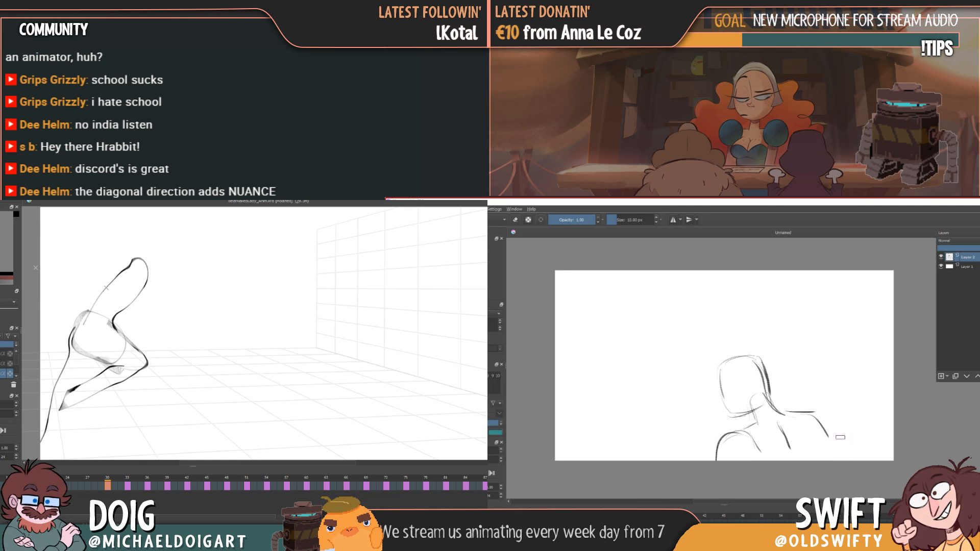
# - Darken the neck-to-shoulder contour of the new bust and compare it with the previous bust drawing
pyautogui.moveTo(764, 396); pyautogui.dragTo(817, 412)
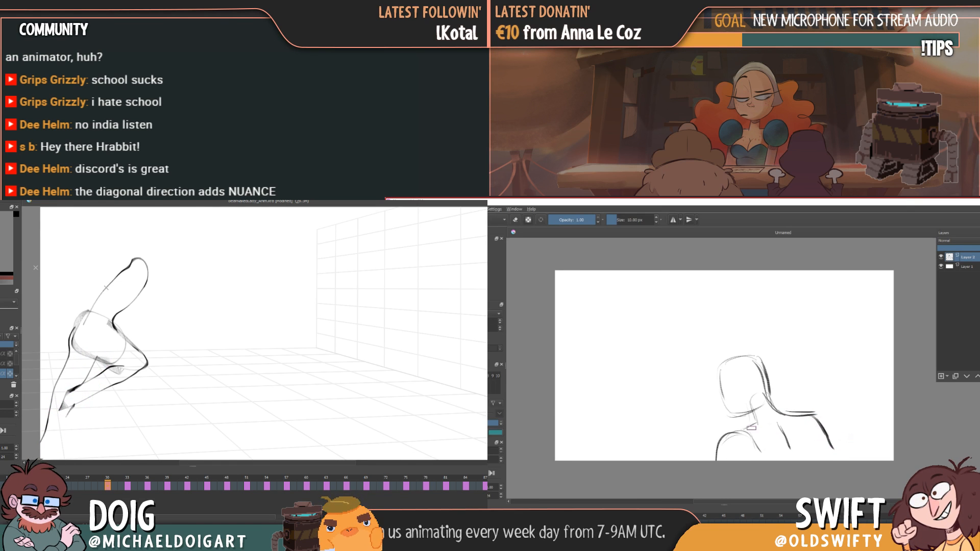
pyautogui.press('Left')
pyautogui.press('Right')
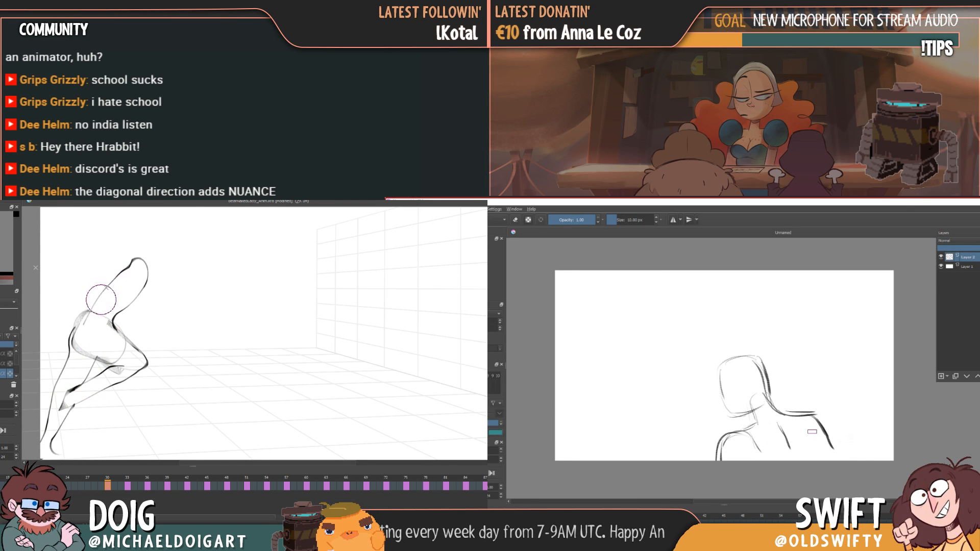
# - Add a small pointed corner to the running figure's upper chest on frame 30 and compare the pose with frame 33
pyautogui.press('Left')
pyautogui.moveTo(139, 295); pyautogui.dragTo(150, 290)
pyautogui.press('Right')
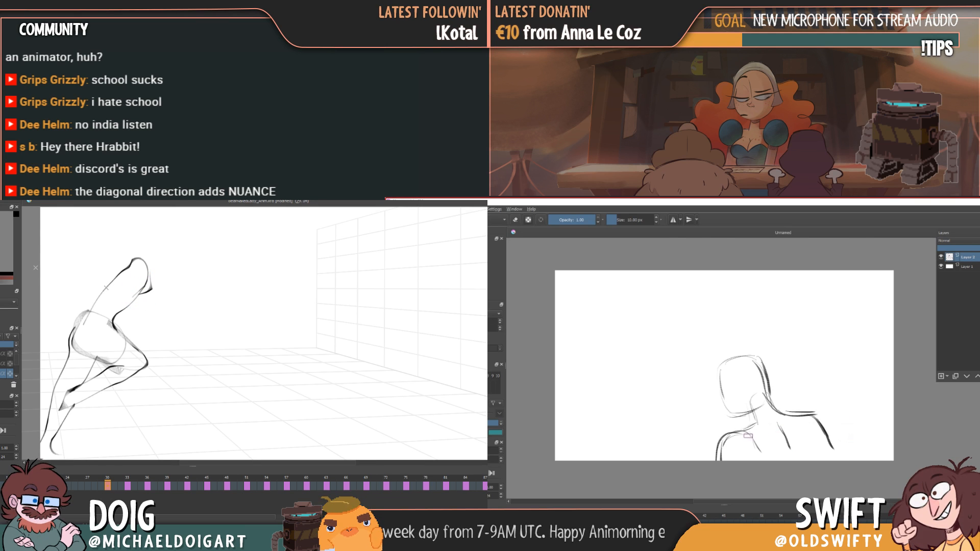
pyautogui.press('Left')
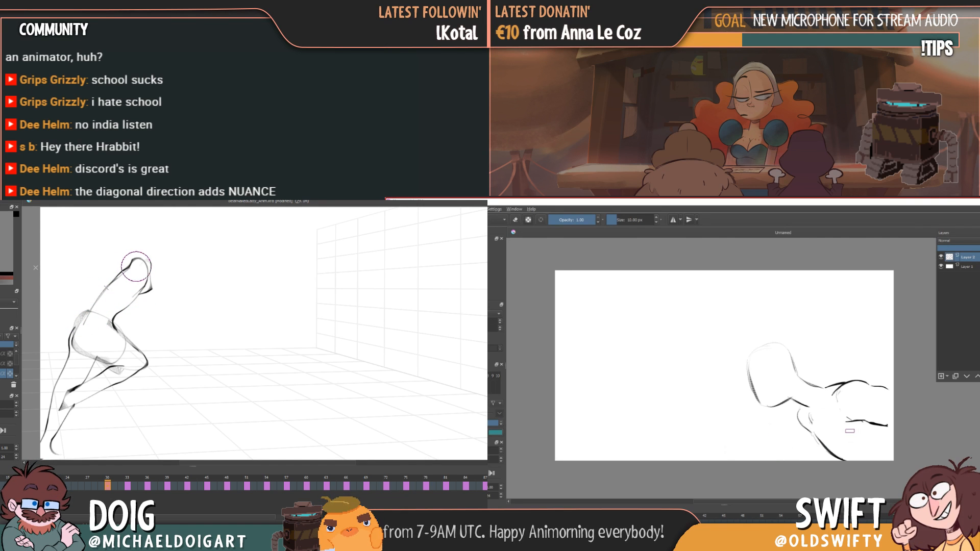
pyautogui.press('Right')
pyautogui.press('Left')
pyautogui.press('Right')
pyautogui.press('Right')
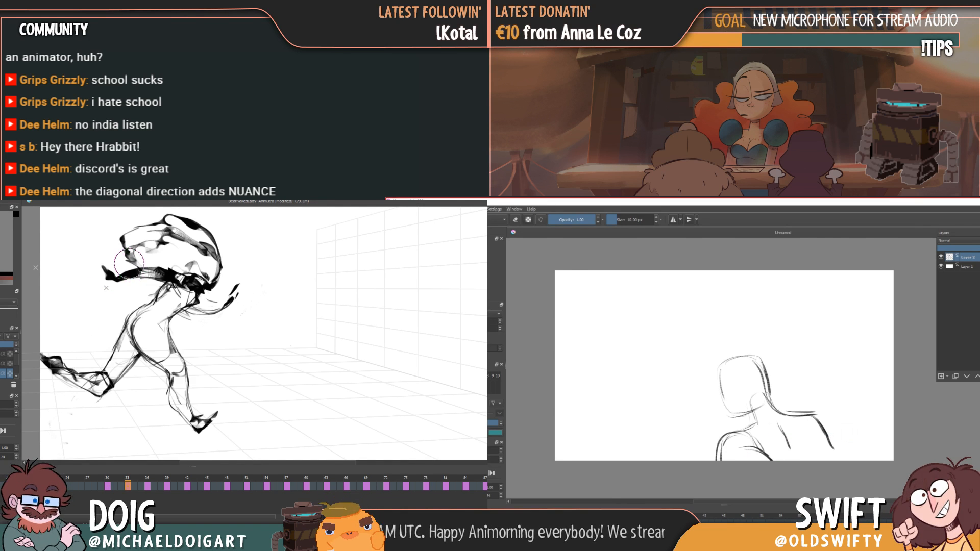
pyautogui.press('Left')
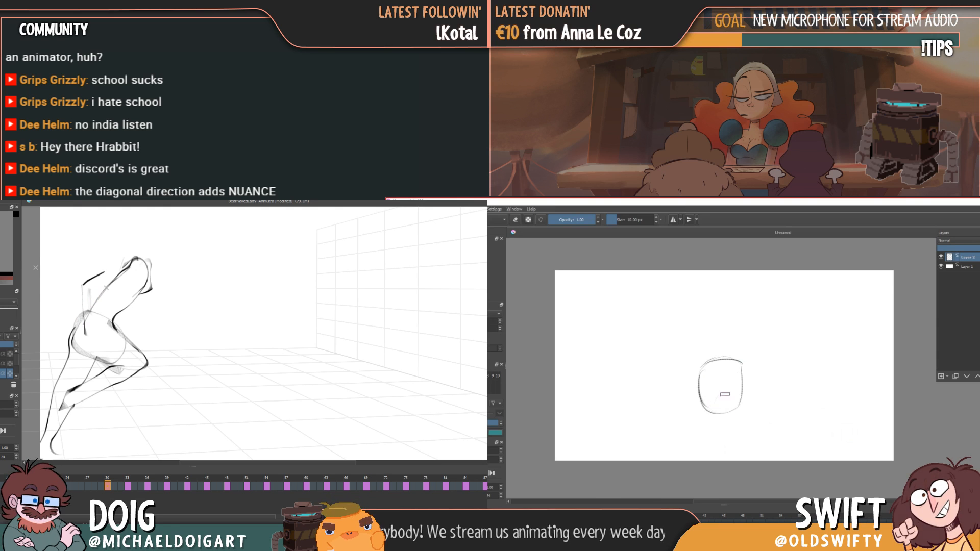
# - Sketch both shoulder lines and the upper-arm contours of the new bust while flipping between neighbouring frames
pyautogui.moveTo(737, 409)
pyautogui.mouseDown()
pyautogui.moveTo(753, 421)
pyautogui.moveTo(674, 430)
pyautogui.moveTo(772, 422)
pyautogui.mouseUp()
pyautogui.press('Left')
pyautogui.press('Right')
pyautogui.press('Right')
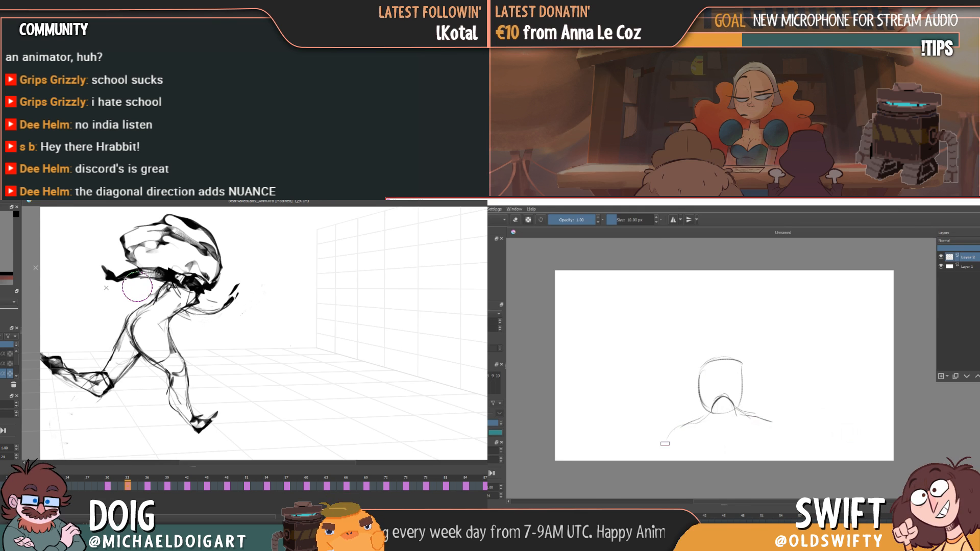
pyautogui.moveTo(664, 447); pyautogui.dragTo(677, 433)
pyautogui.press('Left')
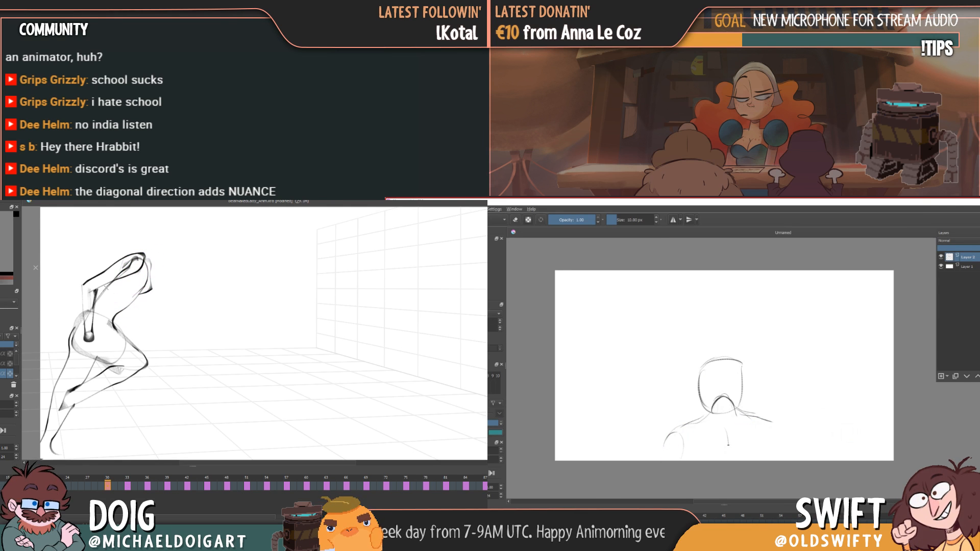
pyautogui.moveTo(776, 423); pyautogui.dragTo(790, 450)
# - Draw the neck and a rounded head on the running figure at frame 30
pyautogui.press('Right')
pyautogui.press('Left')
pyautogui.moveTo(140, 252)
pyautogui.mouseDown()
pyautogui.moveTo(155, 259)
pyautogui.moveTo(147, 266)
pyautogui.mouseUp()
pyautogui.moveTo(137, 230); pyautogui.dragTo(160, 262)
pyautogui.moveTo(152, 229); pyautogui.dragTo(148, 248)
# - Start a back-view bust on an empty frame with neck and back contours, and play the run before returning to frame 30
pyautogui.press('Right')
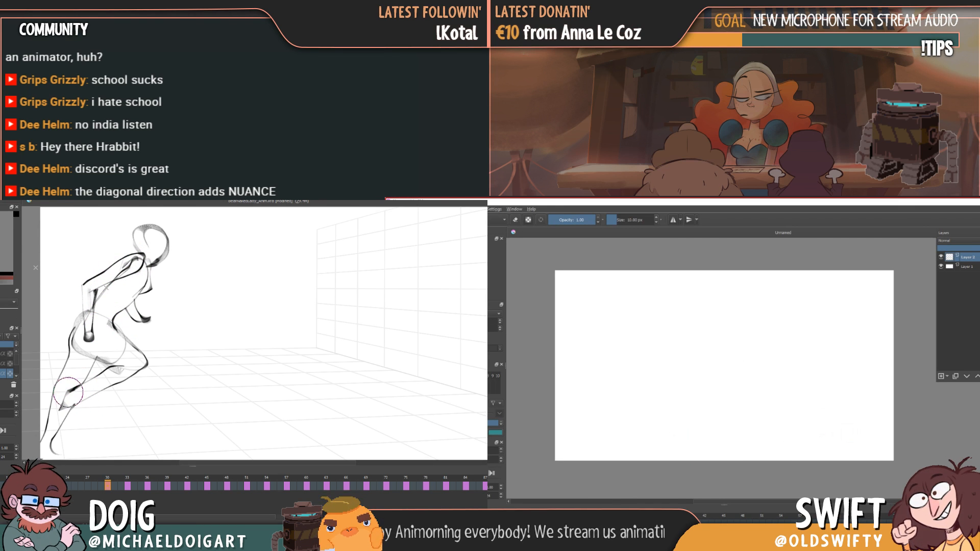
pyautogui.press('Right')
pyautogui.press('Left')
pyautogui.moveTo(702, 389)
pyautogui.mouseDown()
pyautogui.moveTo(647, 421)
pyautogui.moveTo(660, 414)
pyautogui.moveTo(634, 451)
pyautogui.moveTo(664, 433)
pyautogui.moveTo(680, 450)
pyautogui.moveTo(695, 419)
pyautogui.moveTo(718, 423)
pyautogui.moveTo(729, 451)
pyautogui.mouseUp()
pyautogui.press('Left')
pyautogui.click(3, 431)
pyautogui.click(108, 486)
# - Sketch the right back contour of the back-view bust down to the canvas edge, comparing it with the neighbouring drawing
pyautogui.press('Right')
pyautogui.press('Left')
pyautogui.press('Right')
pyautogui.press('Left')
pyautogui.press('Right')
pyautogui.press('Left')
pyautogui.press('Right')
pyautogui.press('Left')
pyautogui.moveTo(719, 394)
pyautogui.mouseDown()
pyautogui.moveTo(745, 413)
pyautogui.moveTo(742, 437)
pyautogui.moveTo(754, 435)
pyautogui.moveTo(749, 460)
pyautogui.mouseUp()
# - Add the left side and arm contour to the back-view bust while checking it against adjacent frames
pyautogui.press('Left')
pyautogui.press('Right')
pyautogui.press('Left')
pyautogui.press('Left')
pyautogui.press('Right')
pyautogui.press('Right')
pyautogui.press('Right')
pyautogui.moveTo(668, 443); pyautogui.dragTo(668, 454)
# - Draw the spine line down the middle of the back-view bust and step through the neighbouring frames
pyautogui.press('Right')
pyautogui.press('Right')
pyautogui.press('Right')
pyautogui.press('Right')
pyautogui.moveTo(709, 410); pyautogui.dragTo(707, 460)
pyautogui.press('Left')
pyautogui.press('Left')
pyautogui.press('Left')
pyautogui.press('Left')
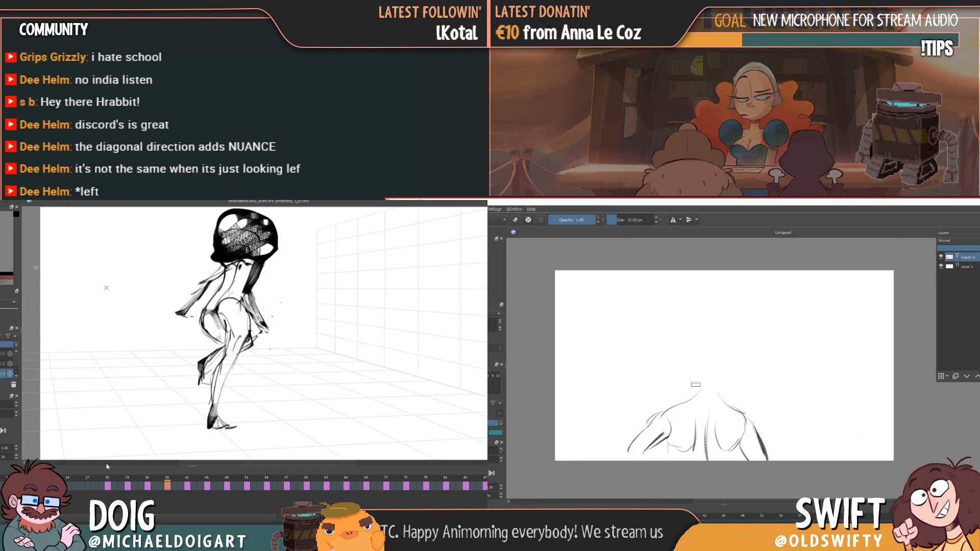
# - Draw the round head of the back-view bust and step through the early running poses up to frame 45
pyautogui.moveTo(690, 370)
pyautogui.mouseDown()
pyautogui.moveTo(730, 358)
pyautogui.moveTo(732, 377)
pyautogui.moveTo(700, 391)
pyautogui.mouseUp()
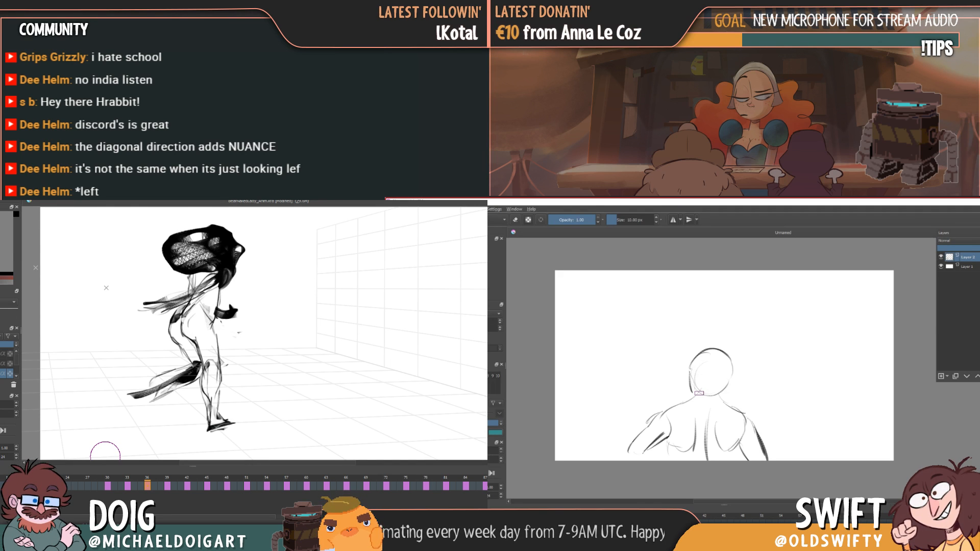
pyautogui.press('Left')
pyautogui.press('Left')
pyautogui.press('Left')
pyautogui.press('Right')
pyautogui.press('Right')
pyautogui.press('Right')
pyautogui.press('Right')
pyautogui.press('Right')
pyautogui.press('Right')
# - Clean up the side contour of the back-view bust's head with the eraser and darken its crown
pyautogui.press('e')
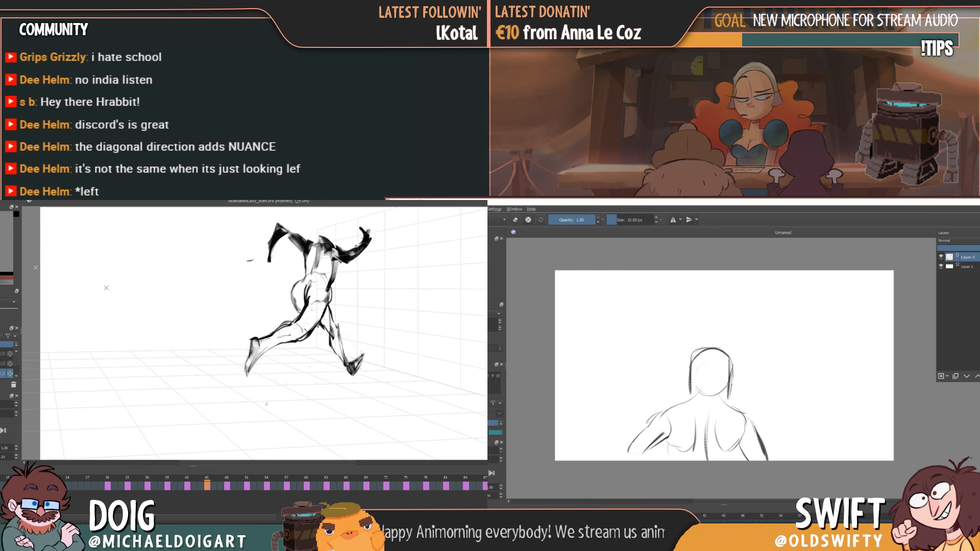
pyautogui.press('e')
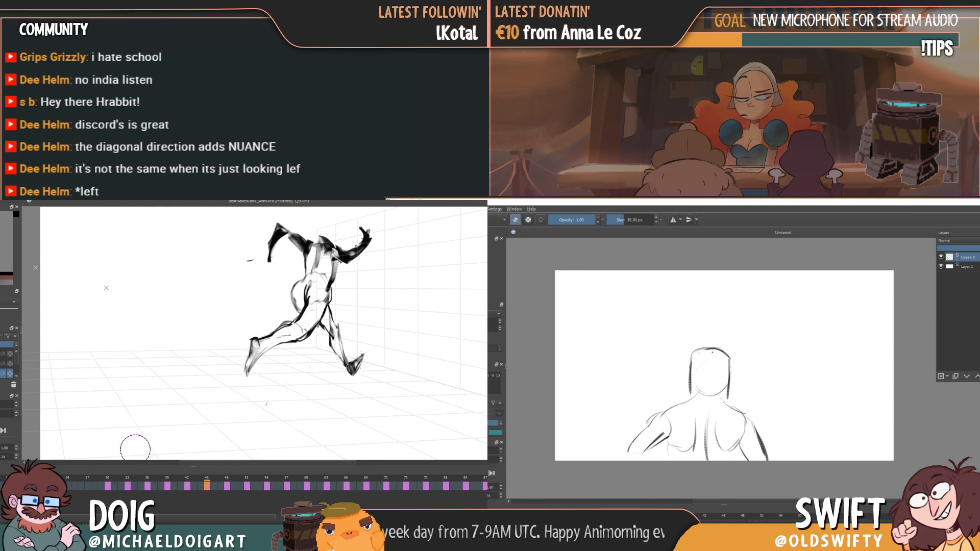
pyautogui.click(106, 486)
pyautogui.press('Left')
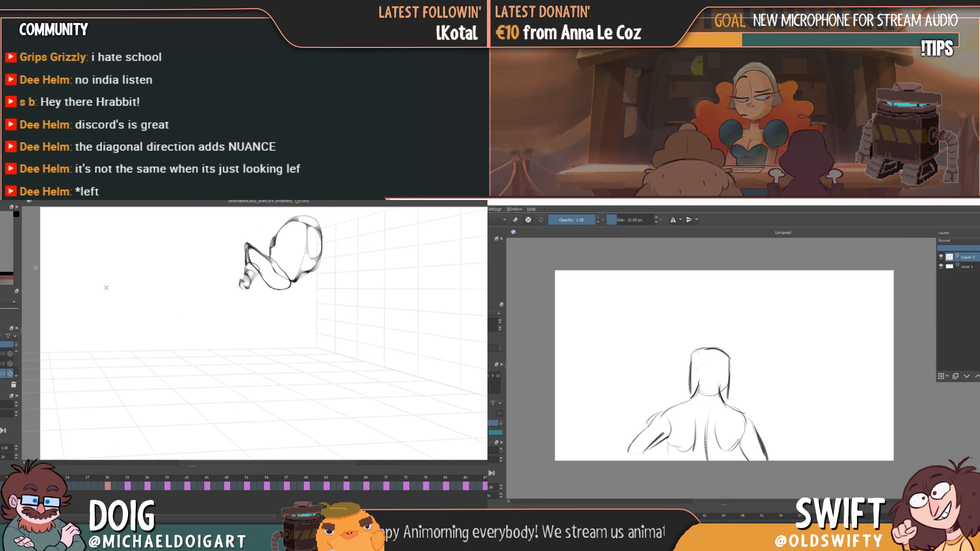
pyautogui.press('Right')
pyautogui.press('Left')
pyautogui.moveTo(692, 359); pyautogui.dragTo(718, 345)
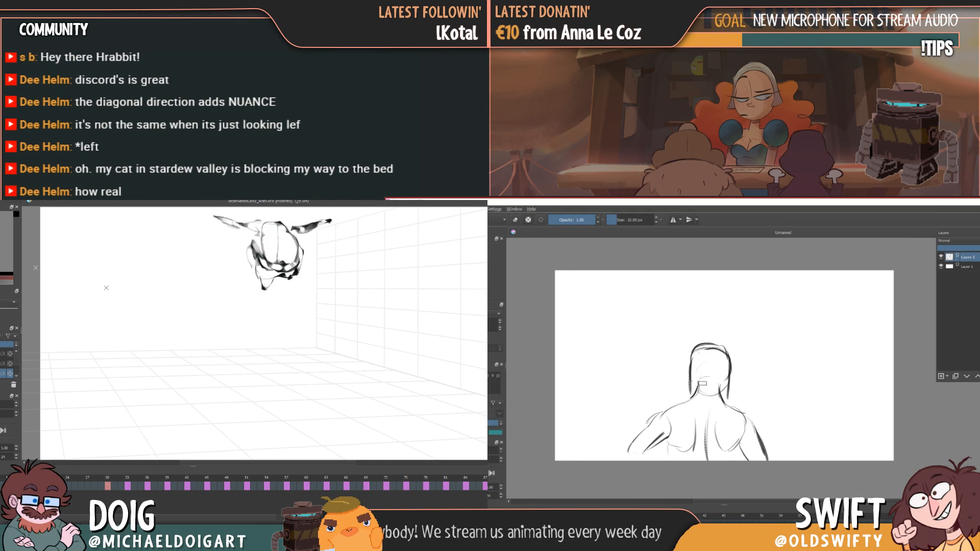
# - Trim the right jaw edge of the back-view head with the eraser and compare it with the previous bust drawing
pyautogui.press('Right')
pyautogui.press('Left')
pyautogui.press('Right')
pyautogui.press('e')
pyautogui.press('Left')
pyautogui.moveTo(727, 390); pyautogui.dragTo(732, 385)
pyautogui.press('Right')
pyautogui.press('Left')
pyautogui.press('Right')
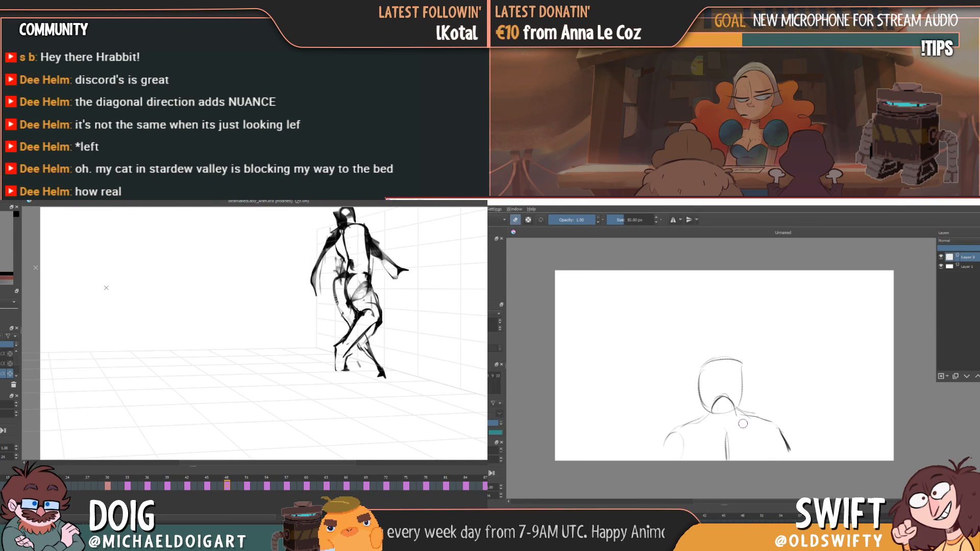
pyautogui.press('Left')
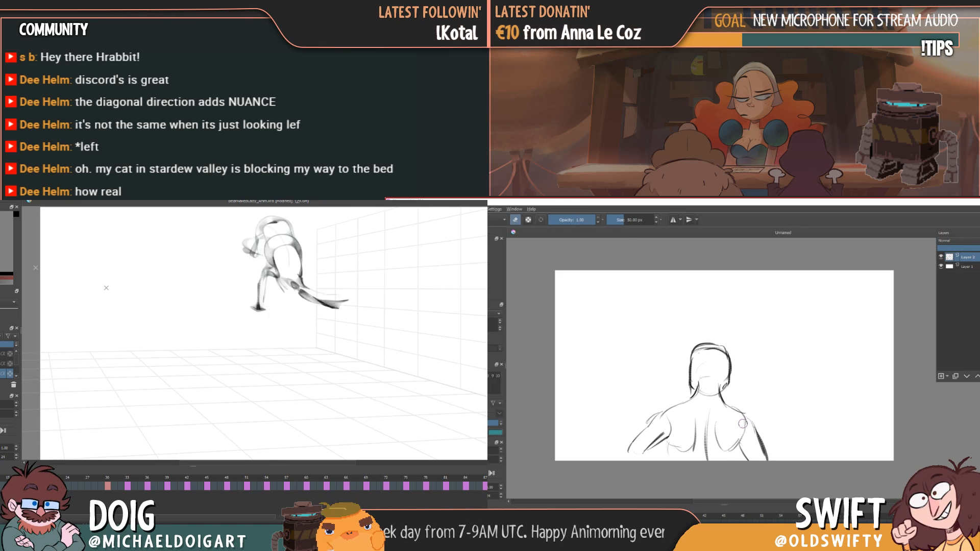
pyautogui.press('Right')
pyautogui.press('Left')
# - Switch back to the 10 px drawing brush, round the head's left contour and reinforce the right shoulder of the back-view bust
pyautogui.rightClick(743, 424)
pyautogui.click(705, 395)
pyautogui.press('Right')
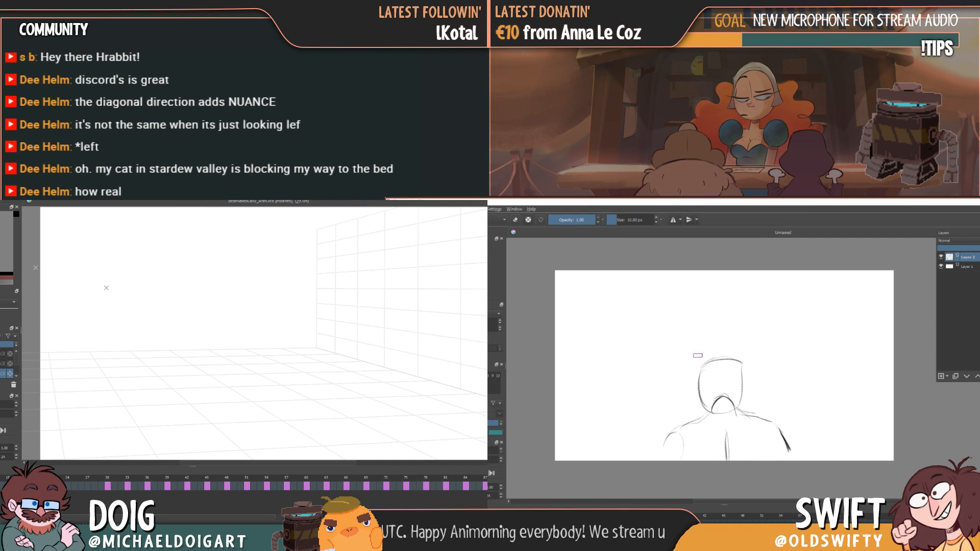
pyautogui.press('Left')
pyautogui.press('e')
pyautogui.press('Right')
pyautogui.press('Left')
pyautogui.press('Right')
pyautogui.press('Left')
pyautogui.press('e')
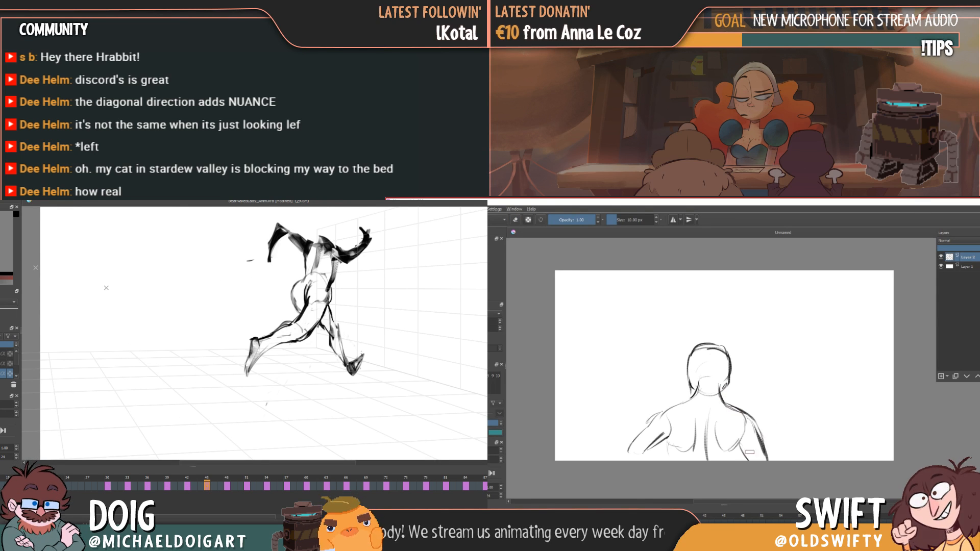
# - Add the inner contour of the right arm to the back-view bust and compare it with the previous bust drawing
pyautogui.press('Right')
pyautogui.press('Left')
pyautogui.press('Right')
pyautogui.press('Left')
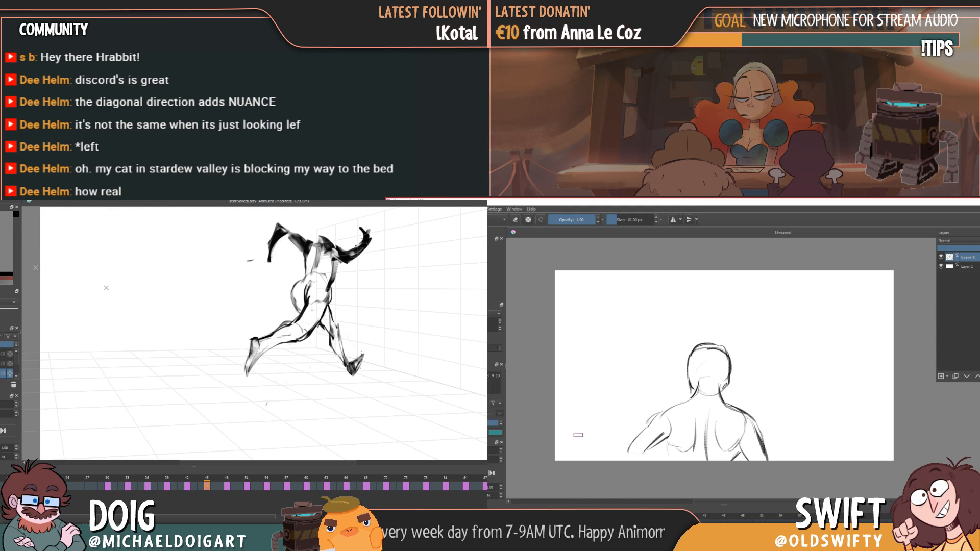
pyautogui.press('Right')
pyautogui.press('Right')
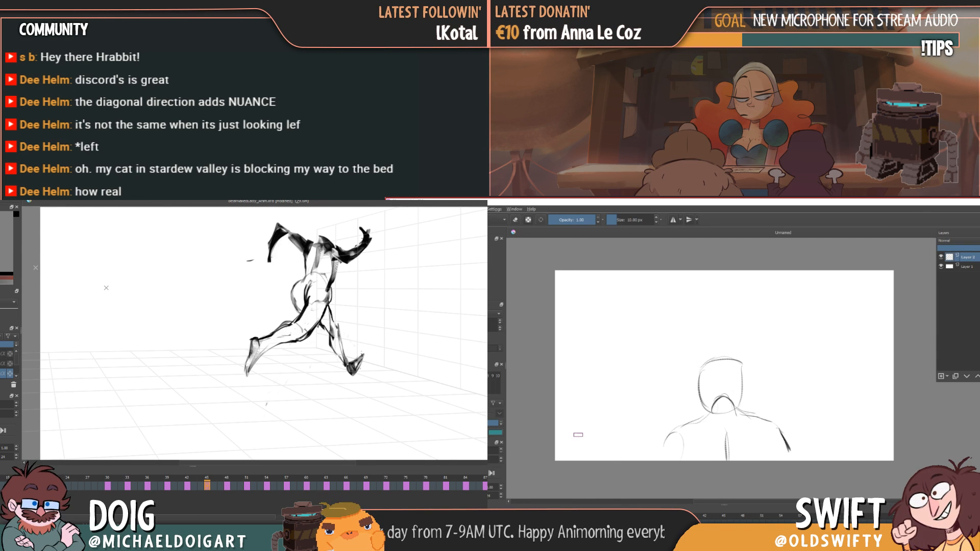
# - Start another bust drawing with a round head, sloping shoulders, an upper chest curve and the left arm
pyautogui.press('Right')
pyautogui.press('Left')
pyautogui.press('Right')
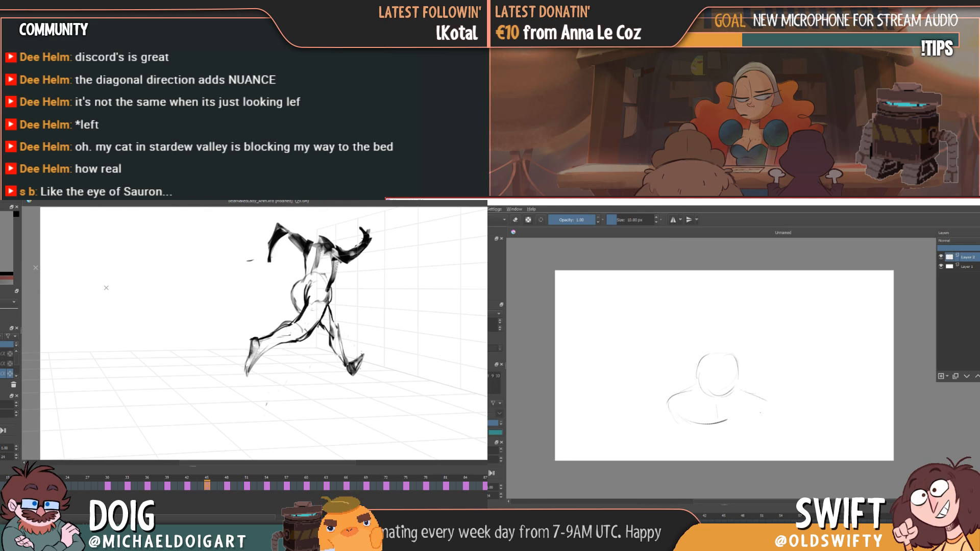
pyautogui.press('Left')
pyautogui.press('Right')
pyautogui.press('Left')
pyautogui.press('Right')
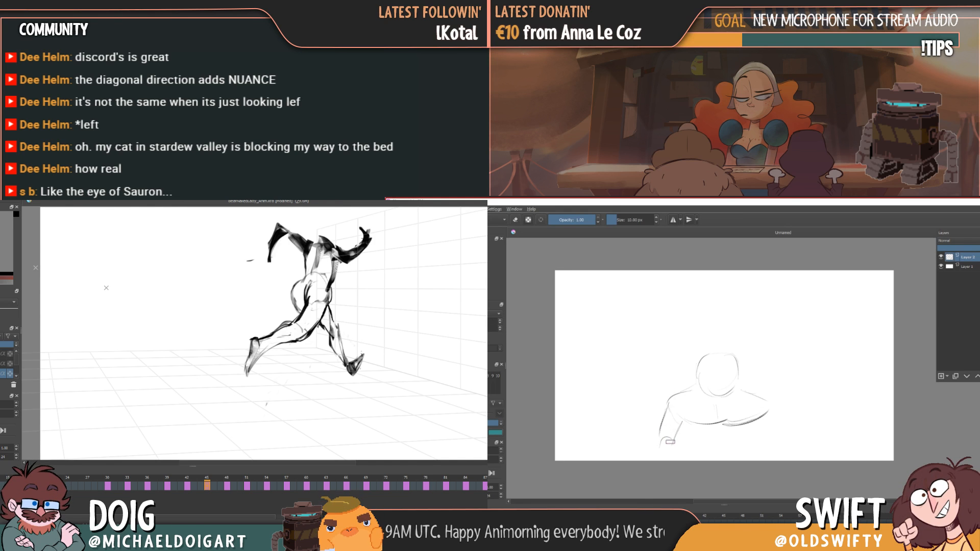
# - Draw the left fist and the right arm contour of the newest bust, comparing it with the adjacent frame
pyautogui.press('Left')
pyautogui.press('Right')
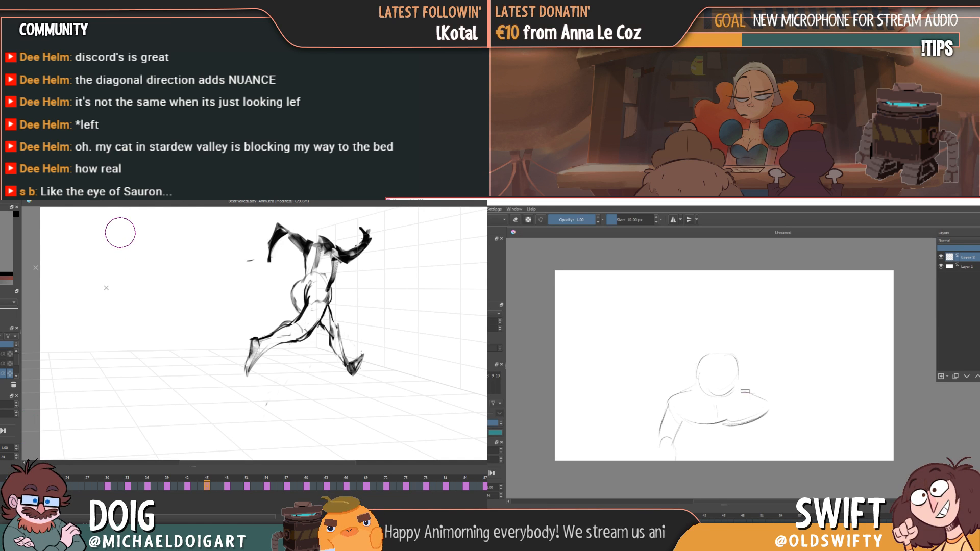
pyautogui.press('Left')
pyautogui.press('Right')
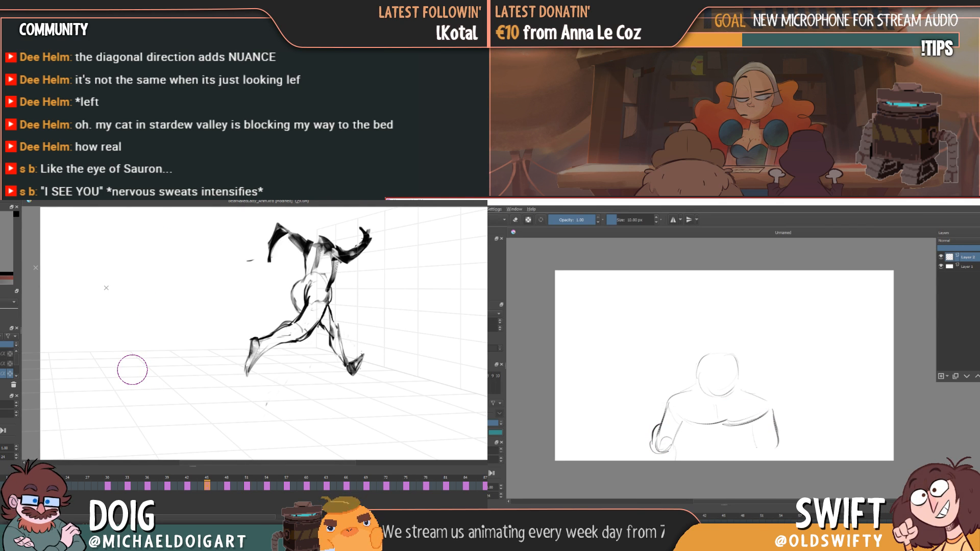
# - Step back and forth through the running figure's keyframes and play the animation to review the motion
pyautogui.press(',')
pyautogui.press(',')
pyautogui.press(',')
pyautogui.press(',')
pyautogui.press(',')
pyautogui.press(',')
pyautogui.press('.')
pyautogui.press('.')
pyautogui.press('.')
pyautogui.press('space')
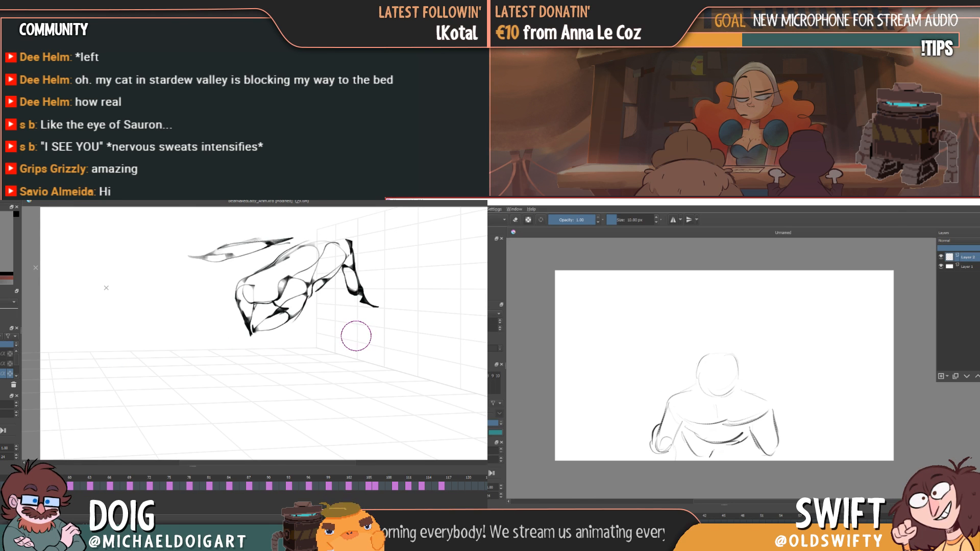
pyautogui.press('Delete')
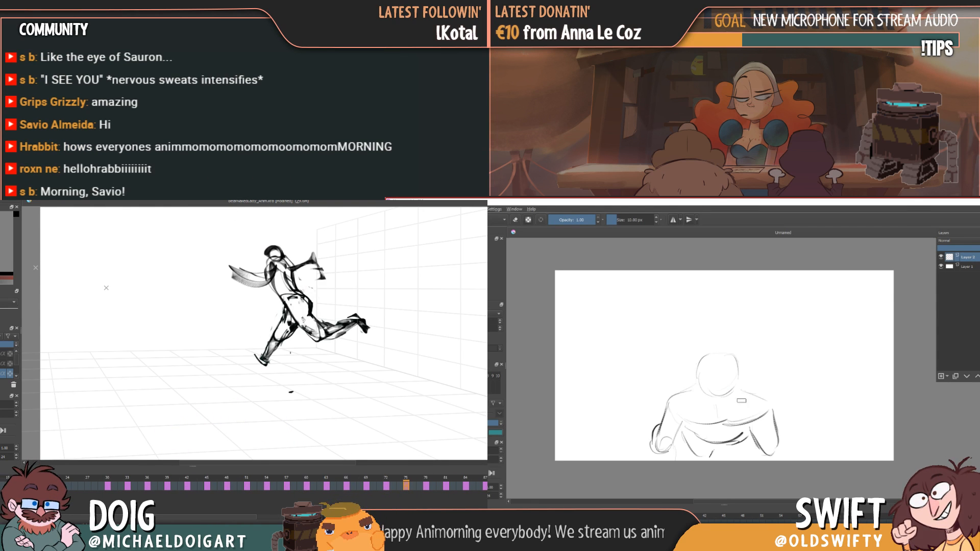
# - Move the run's keyframes from frame 30 onward earlier on the timeline, and sketch the next bust's right chest line and left arm
pyautogui.click(109, 486)
pyautogui.moveTo(733, 405); pyautogui.dragTo(742, 432)
pyautogui.hscroll(10, 110, 493)
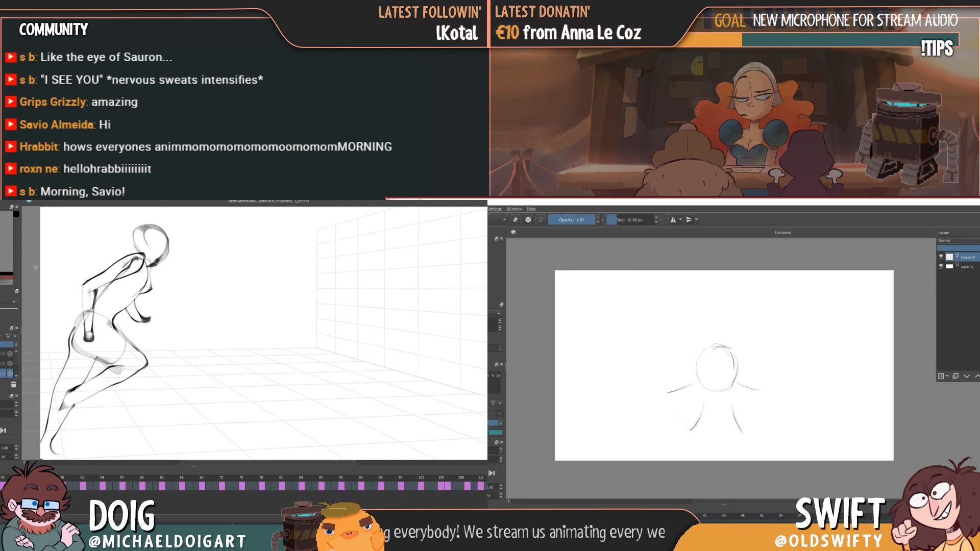
pyautogui.keyDown('shift'); pyautogui.click(416, 487); pyautogui.keyUp('shift')
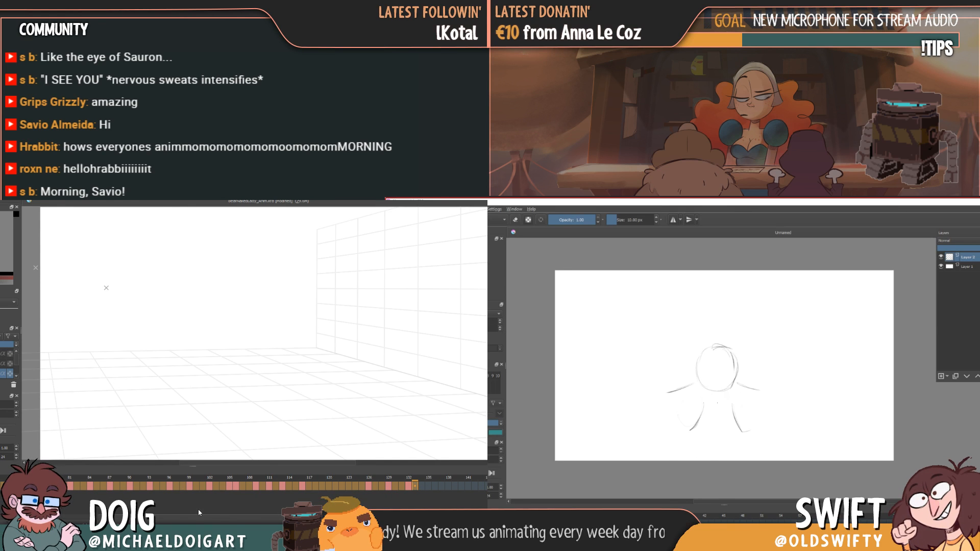
pyautogui.moveTo(161, 517); pyautogui.dragTo(107, 517)
pyautogui.press('Right')
pyautogui.press('Left')
pyautogui.press('Right')
pyautogui.moveTo(666, 395); pyautogui.dragTo(640, 439)
pyautogui.moveTo(2, 482); pyautogui.dragTo(1, 485)
# - Round off the left hand of the newest bust and draw its left chest contour
pyautogui.press('Right')
pyautogui.press('Left')
pyautogui.moveTo(642, 437)
pyautogui.mouseDown()
pyautogui.moveTo(638, 448)
pyautogui.moveTo(656, 447)
pyautogui.mouseUp()
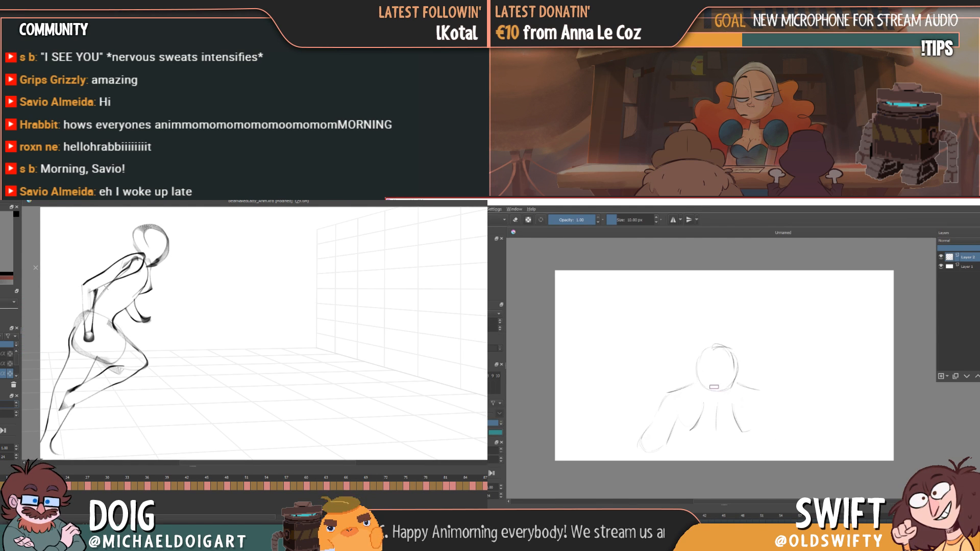
pyautogui.moveTo(677, 420); pyautogui.dragTo(680, 425)
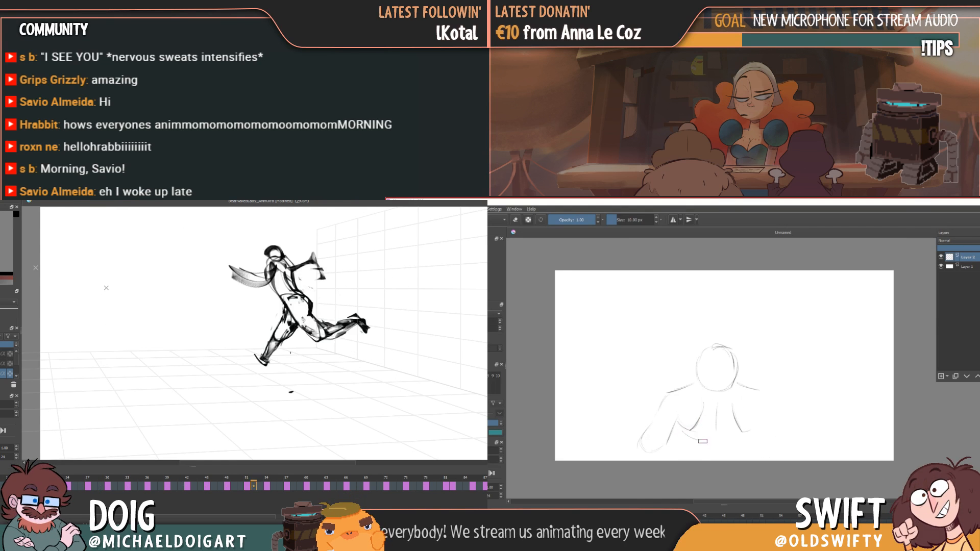
# - Sketch the right arm of the newest bust from the shoulder down to the hand, comparing it with the adjacent frame
pyautogui.press('Left')
pyautogui.press('Right')
pyautogui.press('Left')
pyautogui.press('Right')
pyautogui.press('Left')
pyautogui.press('Right')
pyautogui.moveTo(765, 395); pyautogui.dragTo(781, 450)
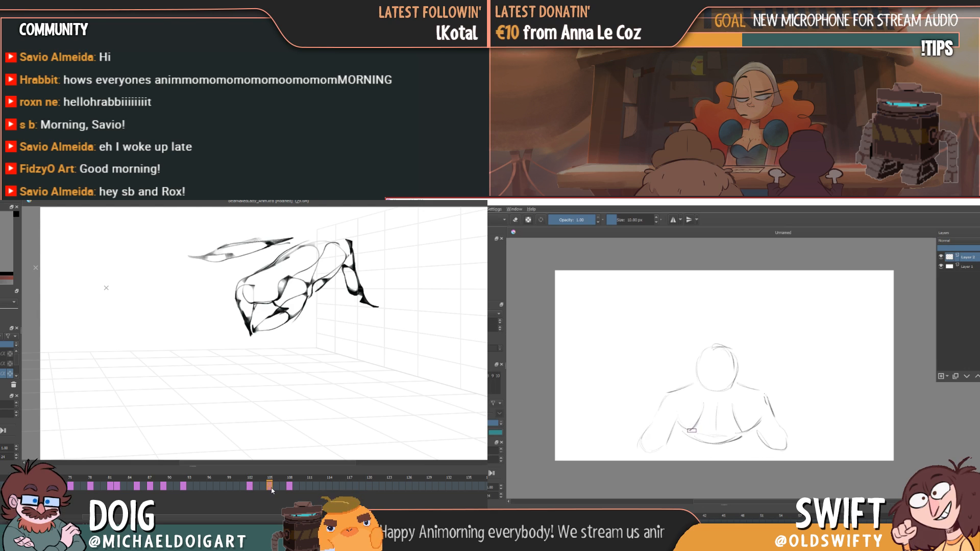
# - Erase part of the lower chest curve on the newest bust after comparing it with the adjacent frame
pyautogui.press('Left')
pyautogui.press('Right')
pyautogui.press('Left')
pyautogui.press('Right')
pyautogui.press('Left')
pyautogui.press('e')
pyautogui.press('Right')
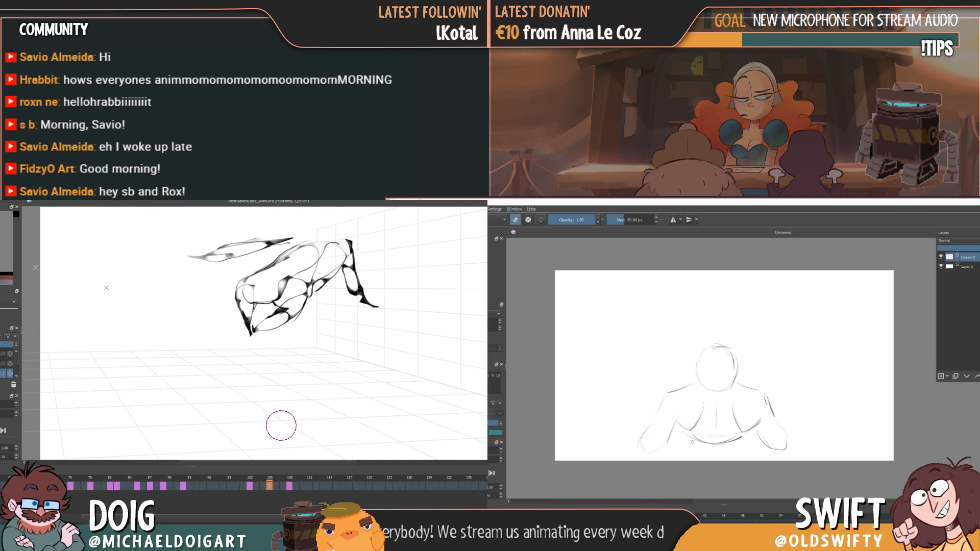
pyautogui.moveTo(739, 439); pyautogui.dragTo(733, 440)
# - Redraw the newest bust's lower chest curve in two strokes and add a short mark to the crouched figure at frame 105
pyautogui.press('Left')
pyautogui.press('Right')
pyautogui.press('Left')
pyautogui.press('Right')
pyautogui.press('Left')
pyautogui.press('Right')
pyautogui.press('e')
pyautogui.moveTo(691, 434)
pyautogui.mouseDown()
pyautogui.moveTo(727, 437)
pyautogui.moveTo(720, 445)
pyautogui.mouseUp()
pyautogui.moveTo(273, 312); pyautogui.dragTo(275, 310)
pyautogui.moveTo(721, 445); pyautogui.dragTo(740, 439)
# - Flip repeatedly between the two latest bust drawings to examine the arm and chest motion
pyautogui.press('Left')
pyautogui.press('Right')
pyautogui.press('Left')
pyautogui.press('Right')
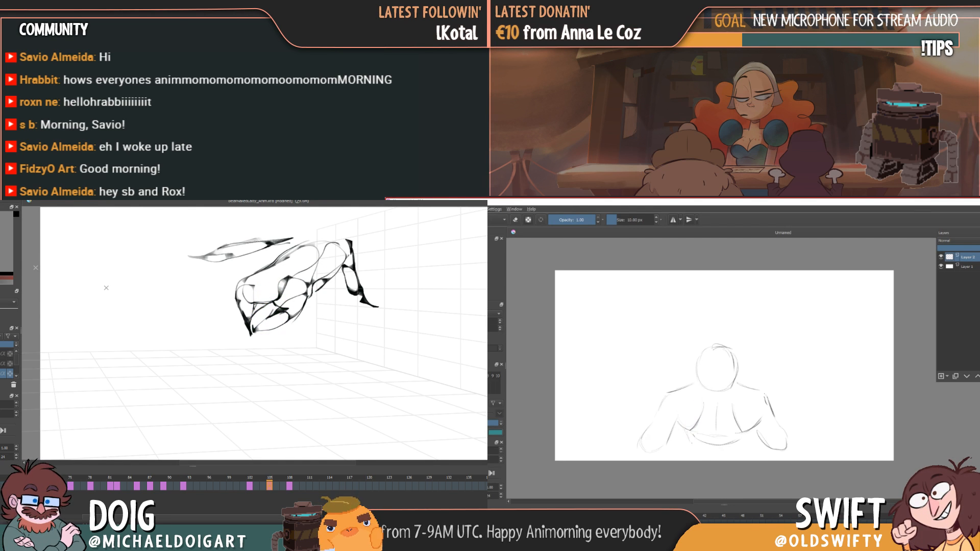
pyautogui.press('Left')
pyautogui.press('Right')
pyautogui.press('Left')
pyautogui.press('Right')
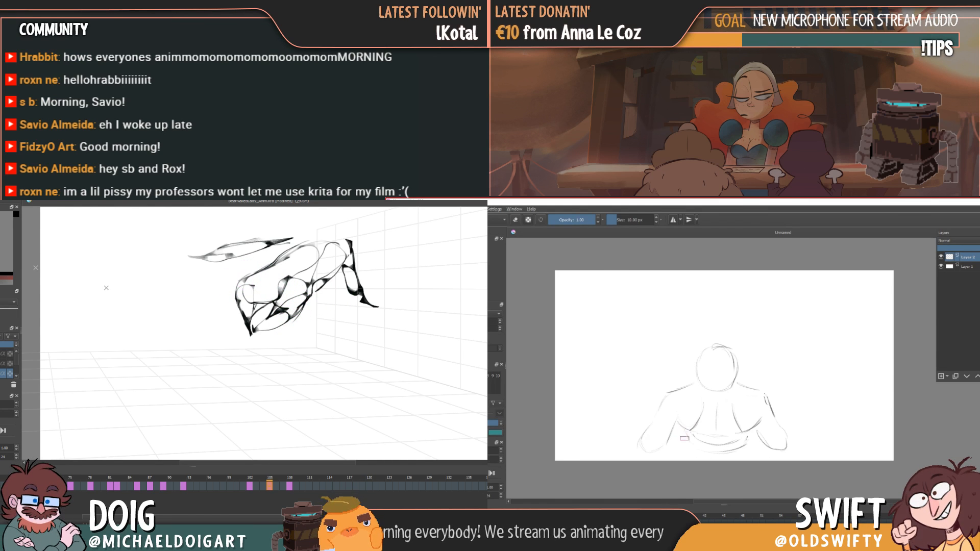
# - Sketch the waist curve below the newest bust's chest while comparing it with the adjacent frame
pyautogui.press('Left')
pyautogui.press('Right')
pyautogui.press('Left')
pyautogui.press('Right')
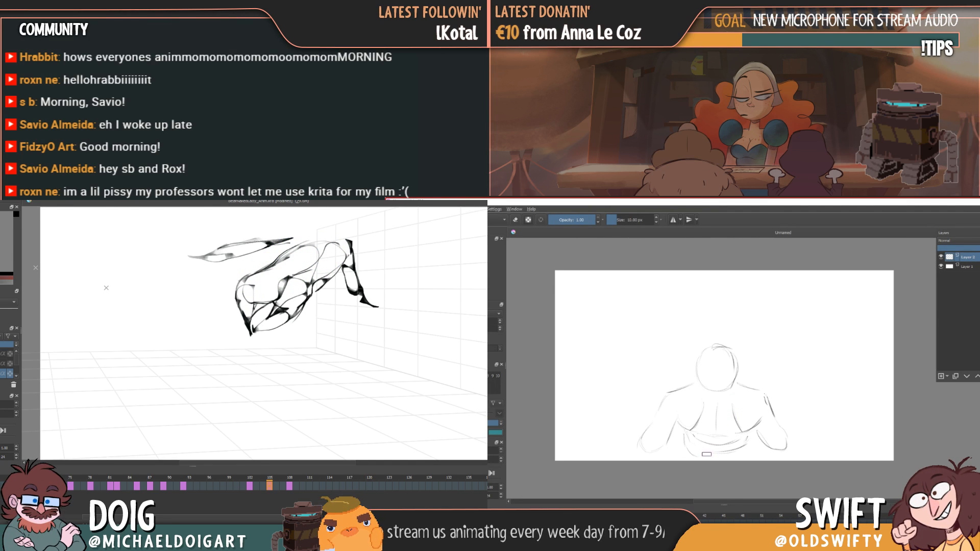
pyautogui.press('Left')
pyautogui.press('Right')
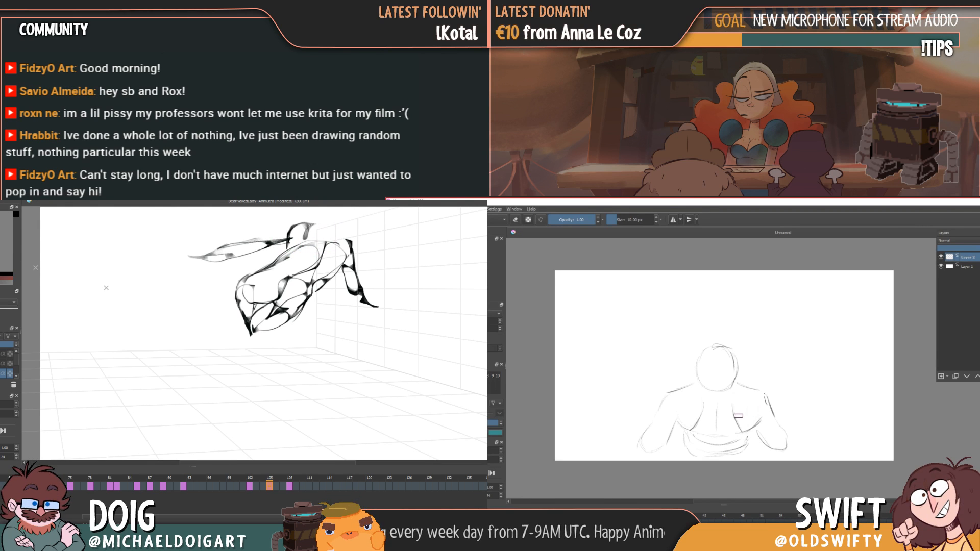
# - Draw the crouched figure's raised rear arm at frame 105 and compare the two latest bust drawings
pyautogui.press('Left')
pyautogui.press('Right')
pyautogui.press('Left')
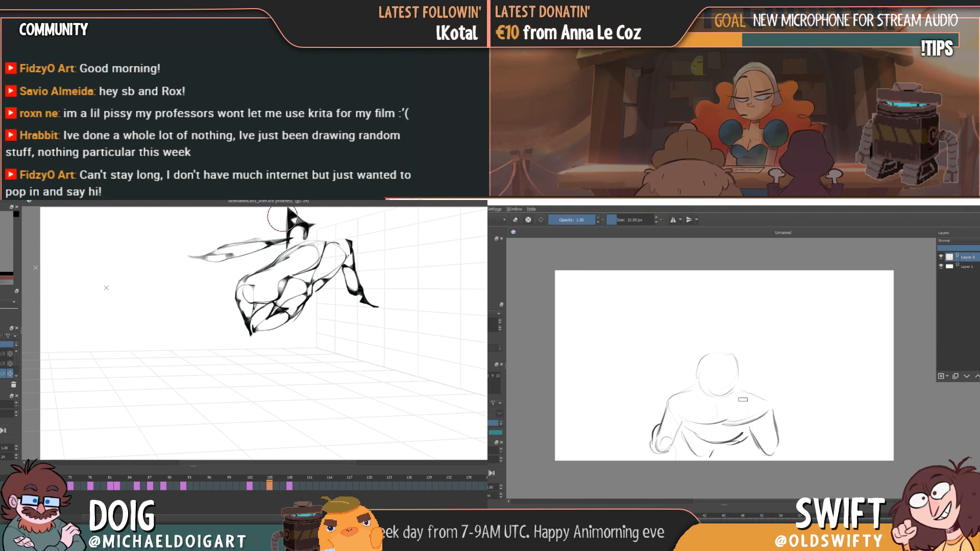
pyautogui.press('Right')
pyautogui.press('Left')
pyautogui.press('Right')
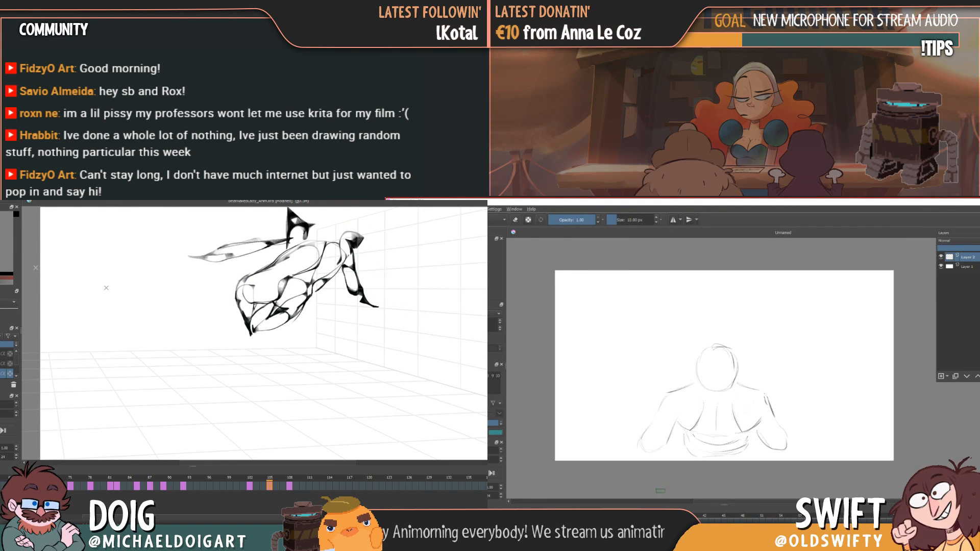
pyautogui.moveTo(391, 222); pyautogui.dragTo(352, 257)
# - Add a new frame on the bust canvas and sketch the head circle and first shoulder line
pyautogui.rightClick(615, 525)
pyautogui.click(638, 512)
pyautogui.press('Left')
pyautogui.moveTo(375, 222)
pyautogui.mouseDown()
pyautogui.moveTo(405, 220)
pyautogui.moveTo(383, 233)
pyautogui.mouseUp()
pyautogui.press('Right')
pyautogui.press('Left')
pyautogui.press('Right')
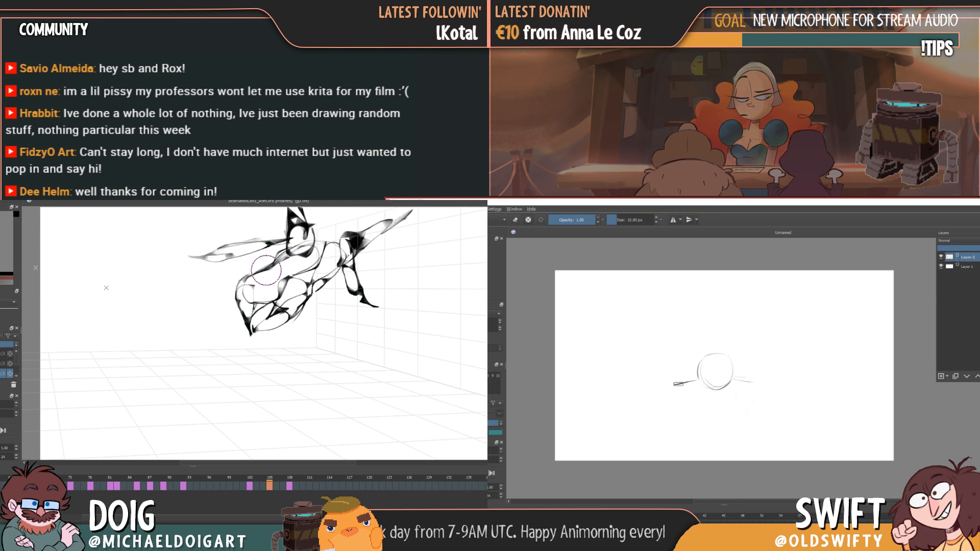
# - Sketch both bent arms, the chest lines and the waist curve of the new bust
pyautogui.press('Right')
pyautogui.press('Left')
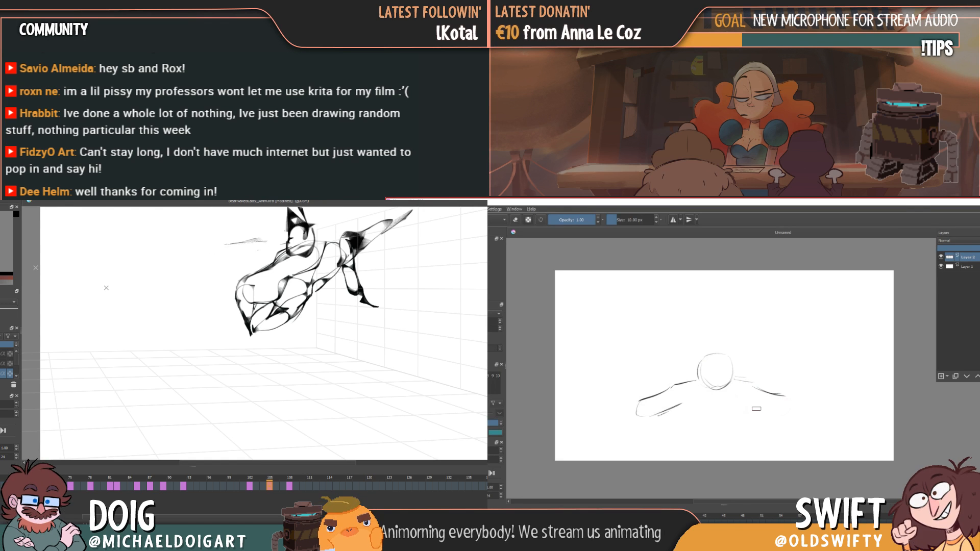
pyautogui.moveTo(789, 408); pyautogui.dragTo(787, 398)
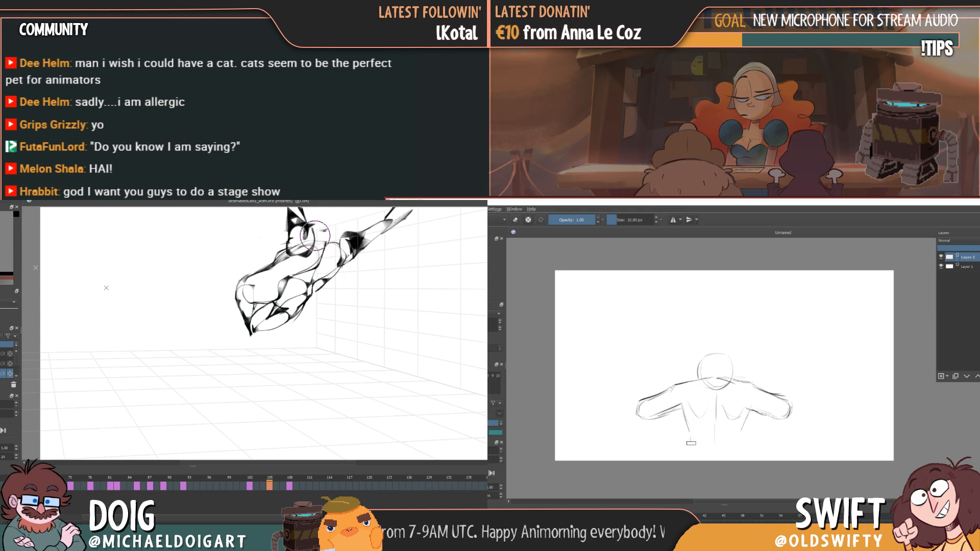
pyautogui.moveTo(691, 450)
pyautogui.mouseDown()
pyautogui.moveTo(716, 456)
pyautogui.moveTo(741, 445)
pyautogui.mouseUp()
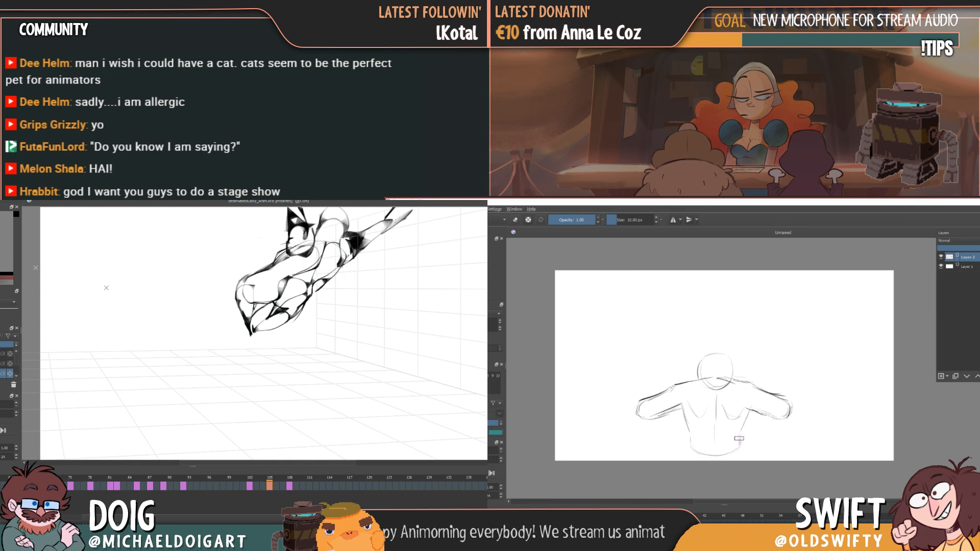
# - Sketch outer curves along both sides of the new bust's torso, comparing them with the adjacent frame
pyautogui.press('Left')
pyautogui.press('Right')
pyautogui.press('Left')
pyautogui.press('Right')
pyautogui.moveTo(677, 413); pyautogui.dragTo(684, 452)
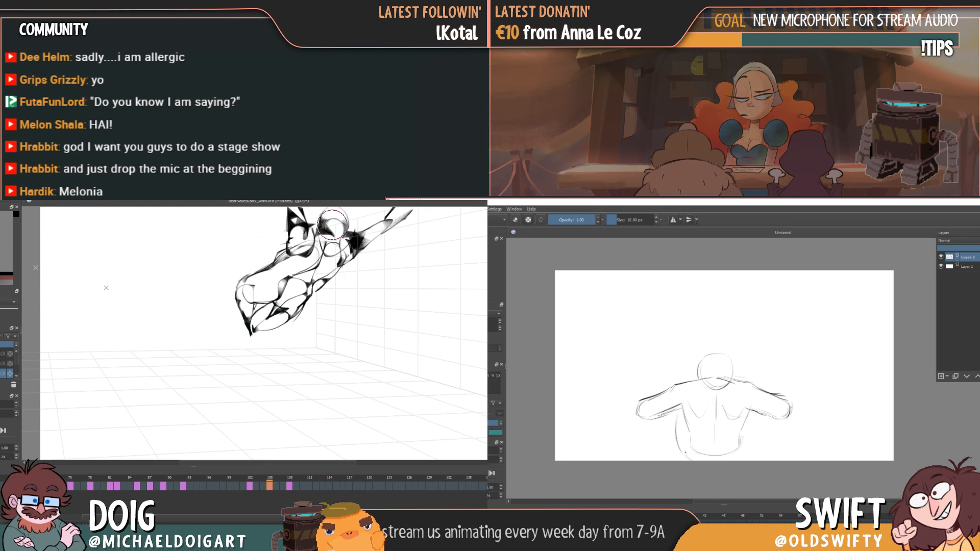
pyautogui.press('Left')
pyautogui.press('Right')
pyautogui.press('Left')
pyautogui.press('Right')
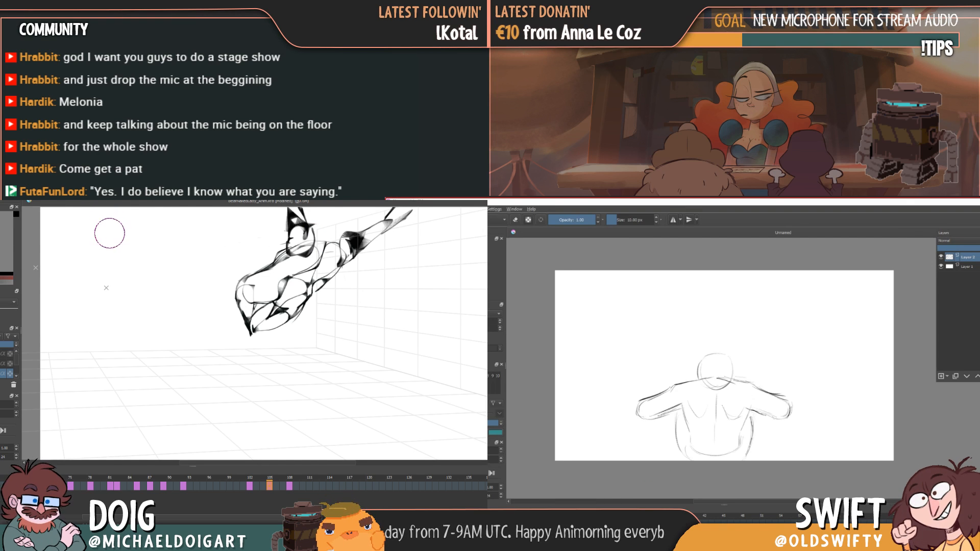
# - On the following blank frame, sketch the left shoulder and outstretched left arm of another bust, checking the previous drawing
pyautogui.press('Right')
pyautogui.moveTo(698, 380)
pyautogui.mouseDown()
pyautogui.moveTo(637, 405)
pyautogui.moveTo(648, 412)
pyautogui.moveTo(666, 411)
pyautogui.mouseUp()
pyautogui.press('Left')
pyautogui.press('Right')
pyautogui.press('Left')
pyautogui.press('Right')
pyautogui.press('Left')
pyautogui.press('Right')
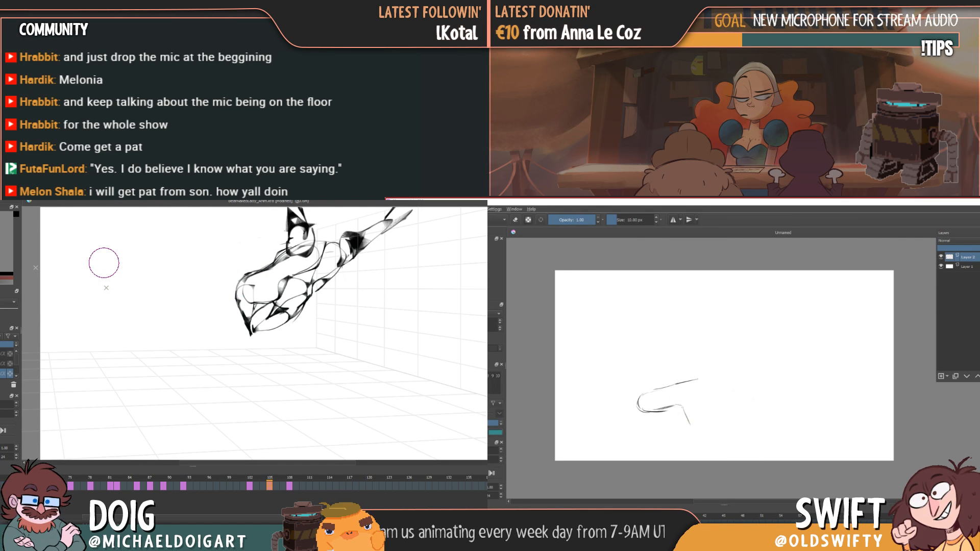
# - Sketch the left side of the torso and the waist curve on the newest bust, comparing adjacent frames
pyautogui.press('Left')
pyautogui.press('Right')
pyautogui.press('Left')
pyautogui.press('Right')
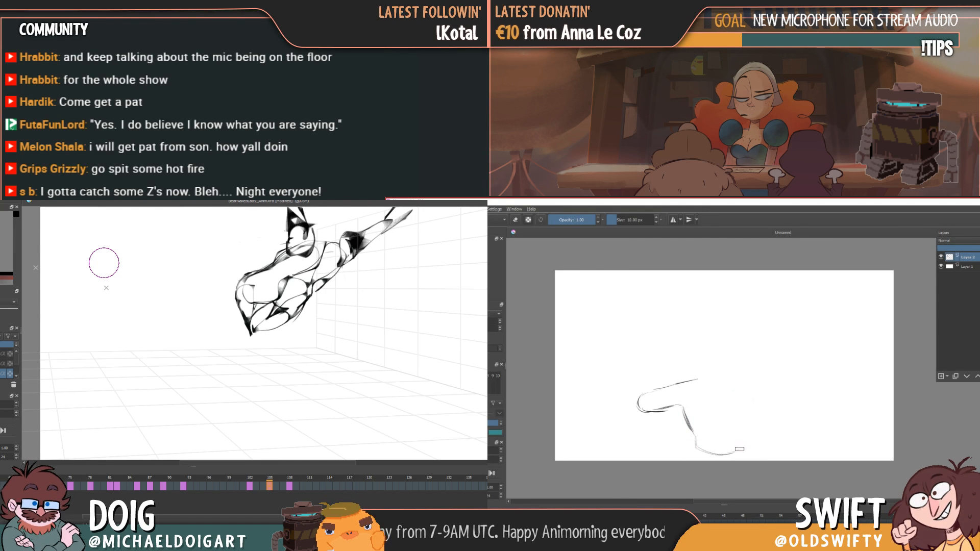
pyautogui.press('Left')
pyautogui.press('Right')
pyautogui.press('Left')
pyautogui.press('Right')
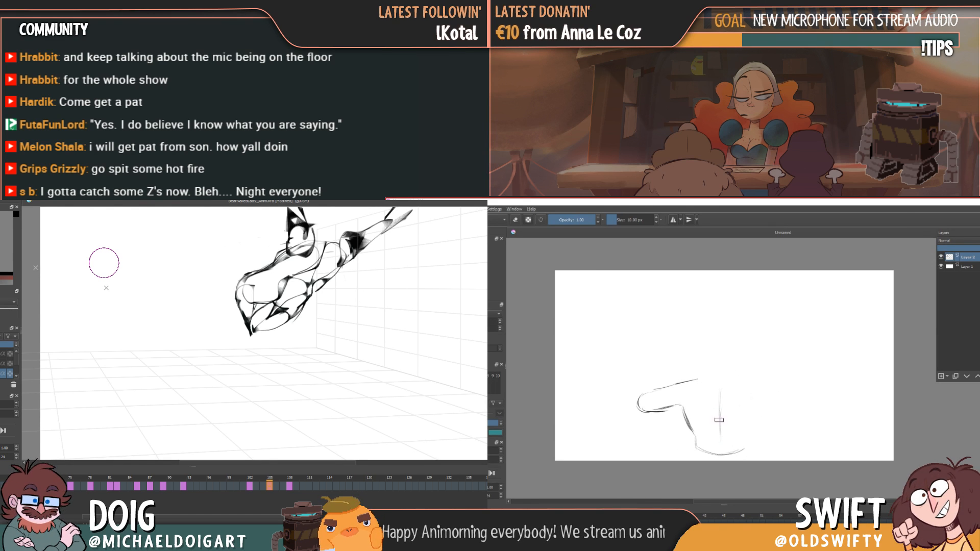
# - Clean up and redraw the vertical centre line of the newest bust's torso, checking it against the adjacent frame
pyautogui.press('Left')
pyautogui.press('Right')
pyautogui.press('Left')
pyautogui.press('Right')
pyautogui.press('Left')
pyautogui.press('Right')
pyautogui.press('e')
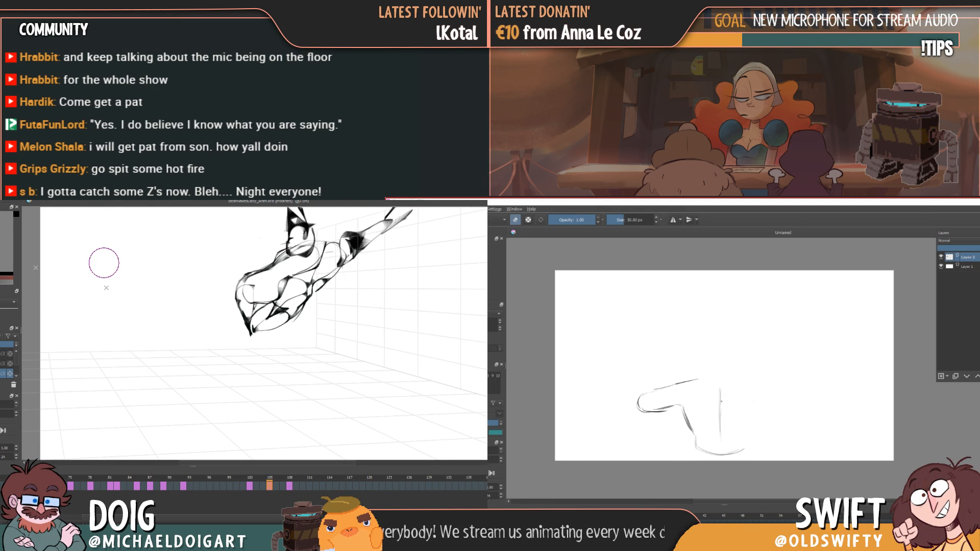
pyautogui.press('Left')
pyautogui.press('Right')
pyautogui.press('Left')
pyautogui.press('Right')
pyautogui.press('e')
pyautogui.moveTo(721, 393); pyautogui.dragTo(721, 430)
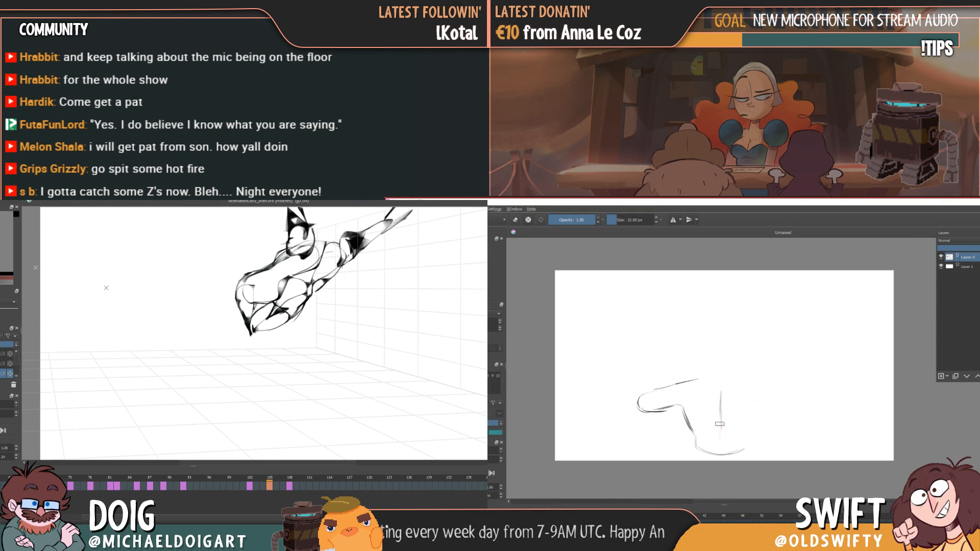
# - Sketch short curved chest lines on both sides of the torso's centre line, comparing them with the adjacent frame
pyautogui.press('Left')
pyautogui.press('Right')
pyautogui.press('Left')
pyautogui.press('Right')
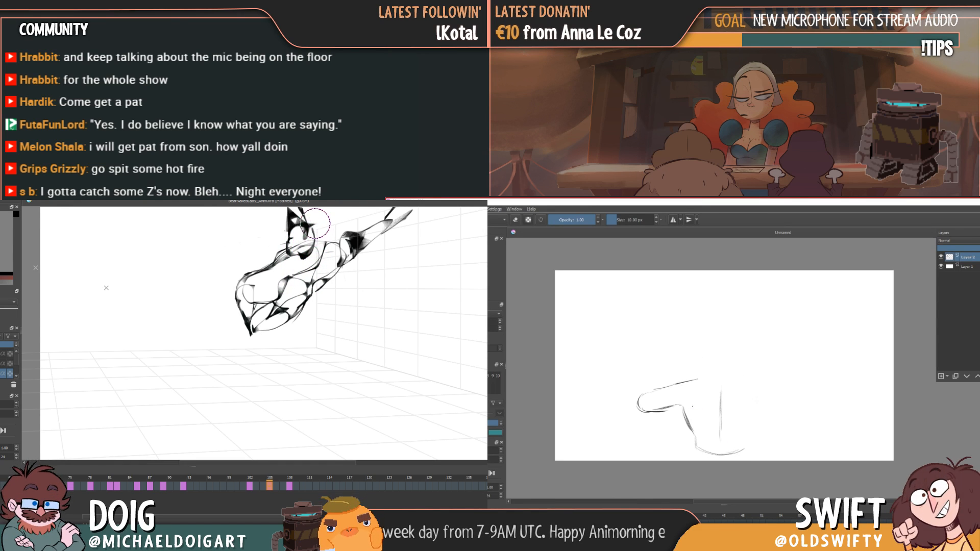
pyautogui.press('Left')
pyautogui.press('Right')
pyautogui.press('Left')
pyautogui.press('Right')
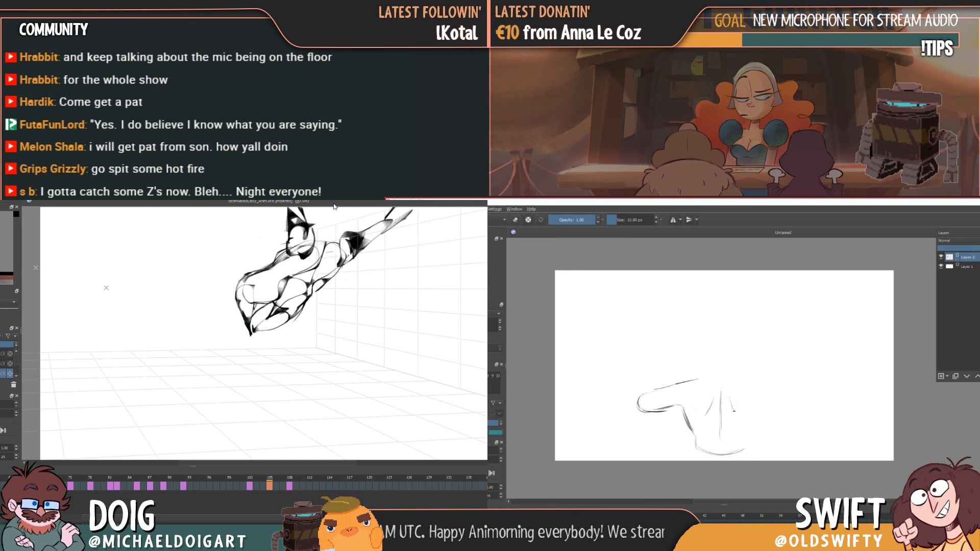
pyautogui.press('Left')
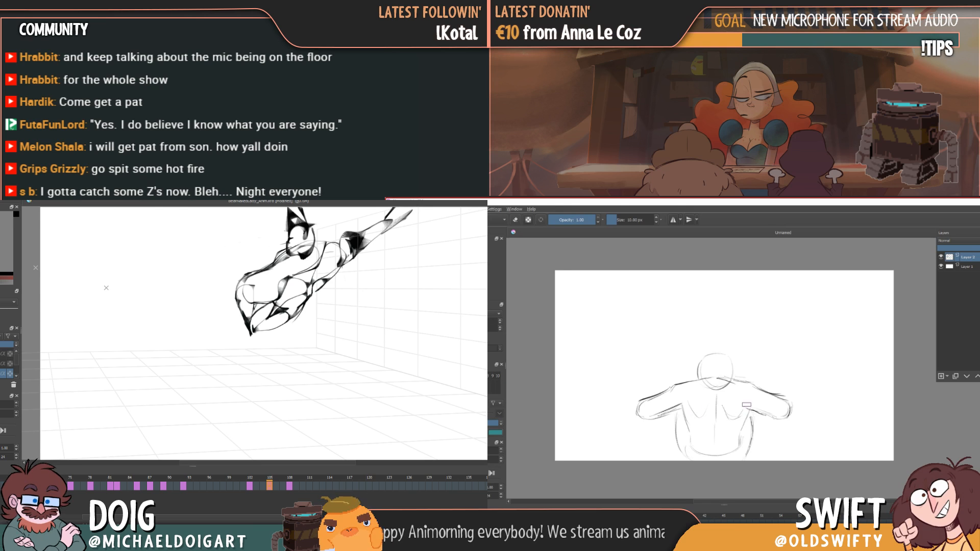
pyautogui.press('Right')
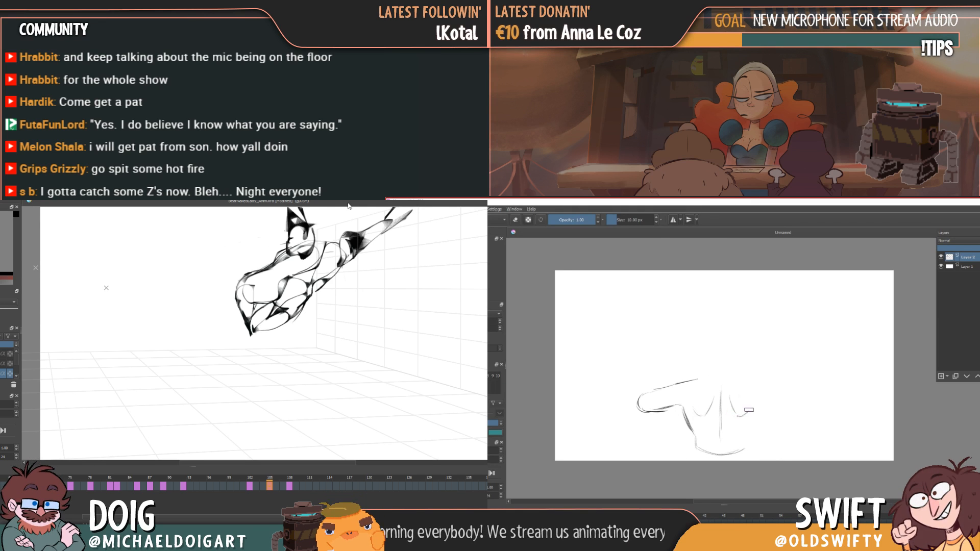
# - Draw the right side of the newest bust's torso down to the waist and compare it with the adjacent frame
pyautogui.moveTo(755, 406); pyautogui.dragTo(748, 429)
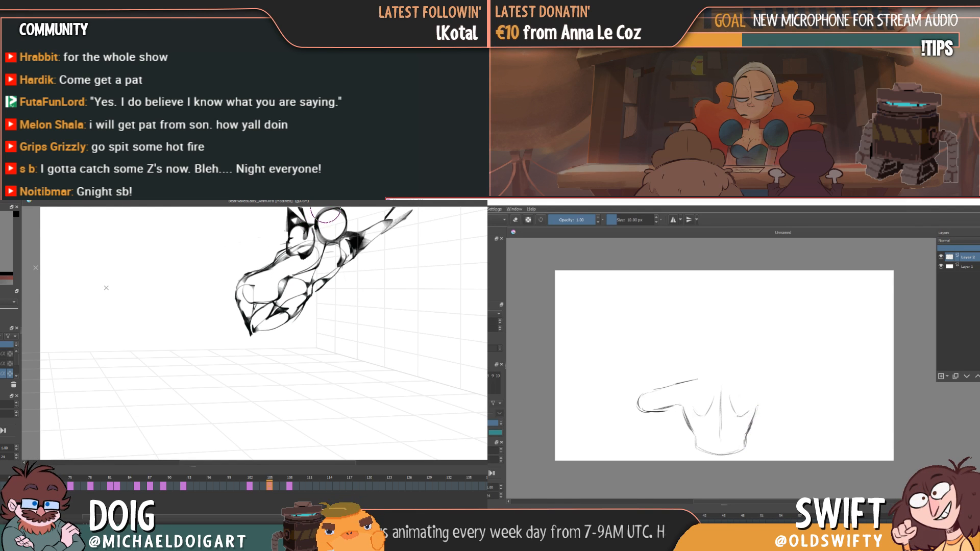
pyautogui.press('Left')
pyautogui.press('Right')
pyautogui.press('Left')
pyautogui.press('Right')
# - Sketch the newest bust's upper shoulder line and right arm, and strengthen the crouched figure's head circle at frame 105
pyautogui.moveTo(703, 378); pyautogui.dragTo(753, 382)
pyautogui.moveTo(347, 208); pyautogui.dragTo(353, 230)
pyautogui.moveTo(748, 381); pyautogui.dragTo(790, 393)
pyautogui.moveTo(348, 213); pyautogui.dragTo(331, 249)
pyautogui.press('Left')
pyautogui.press('Right')
pyautogui.moveTo(791, 394); pyautogui.dragTo(800, 403)
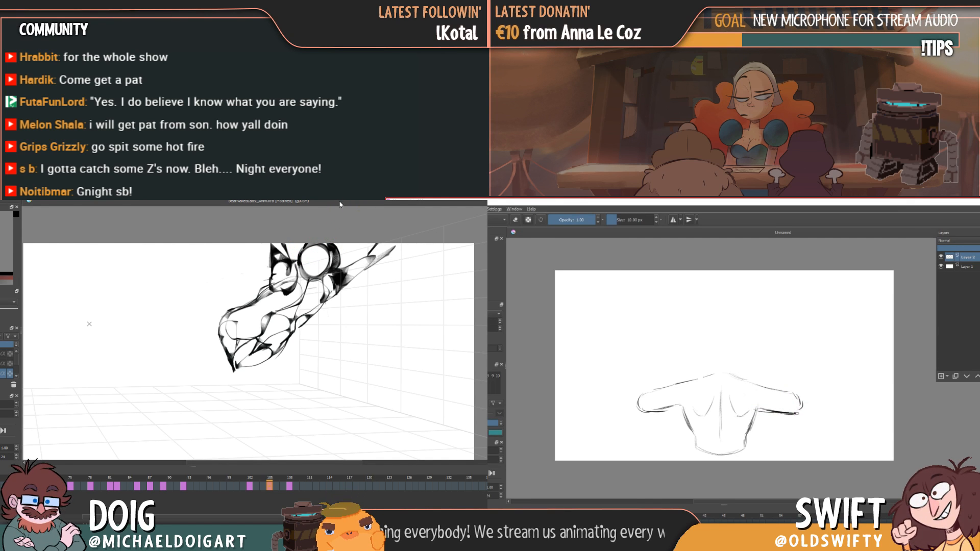
# - Transform the newest bust drawing to shift it slightly left, aligning it with the adjacent frame
pyautogui.press('Left')
pyautogui.press('Right')
pyautogui.press('Left')
pyautogui.press('Right')
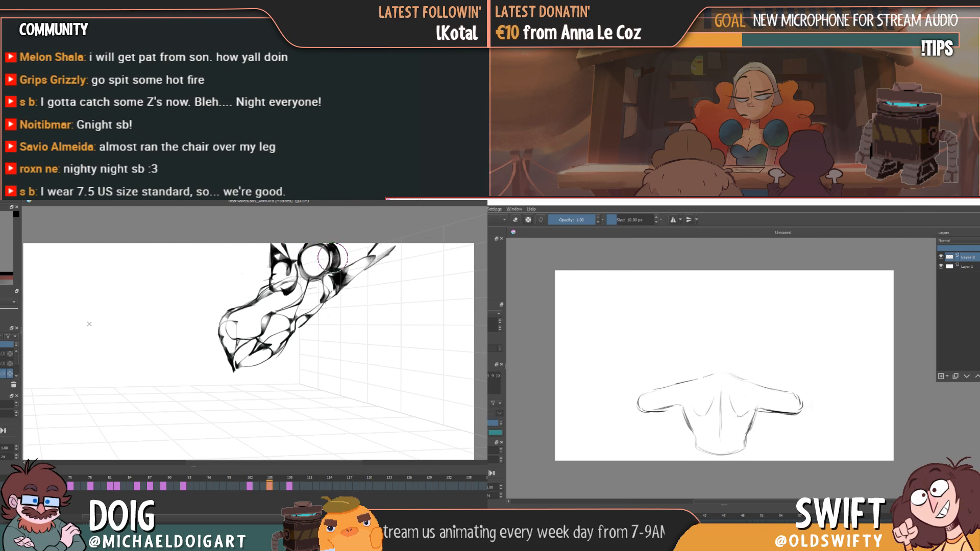
pyautogui.hotkey('ctrl', 't')
pyautogui.moveTo(747, 401); pyautogui.dragTo(743, 400)
pyautogui.press('Left')
pyautogui.press('Right')
pyautogui.press('Left')
pyautogui.press('Right')
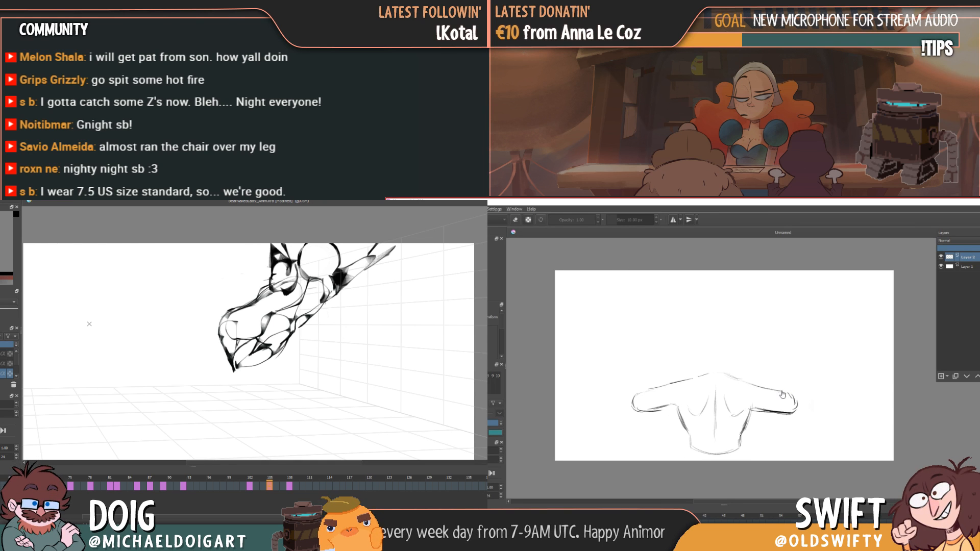
# - Transform the newest bust again with a slight nudge to the right and check its alignment against the adjacent frame
pyautogui.hotkey('ctrl', 't')
pyautogui.moveTo(632, 413); pyautogui.dragTo(634, 414)
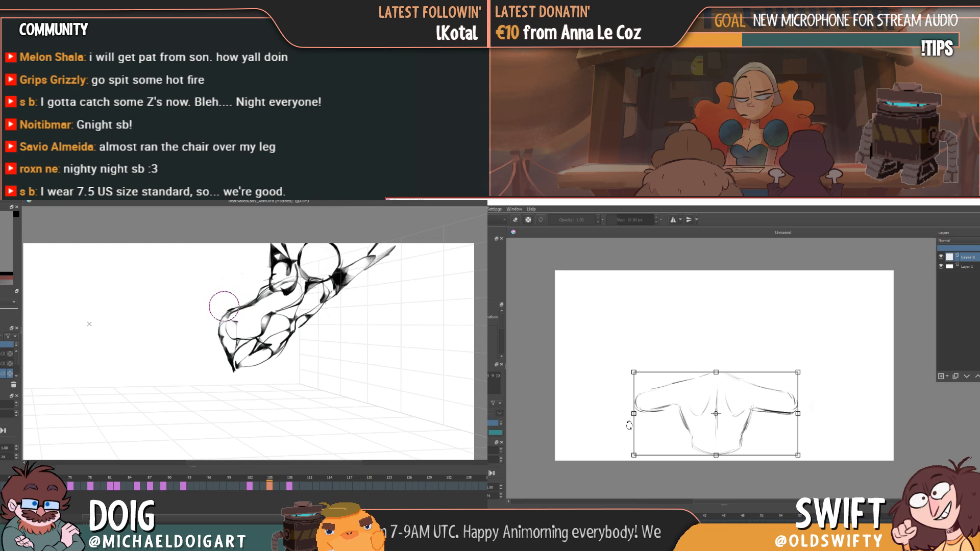
pyautogui.press('Return')
pyautogui.press('Left')
pyautogui.press('Right')
pyautogui.press('Left')
pyautogui.press('Right')
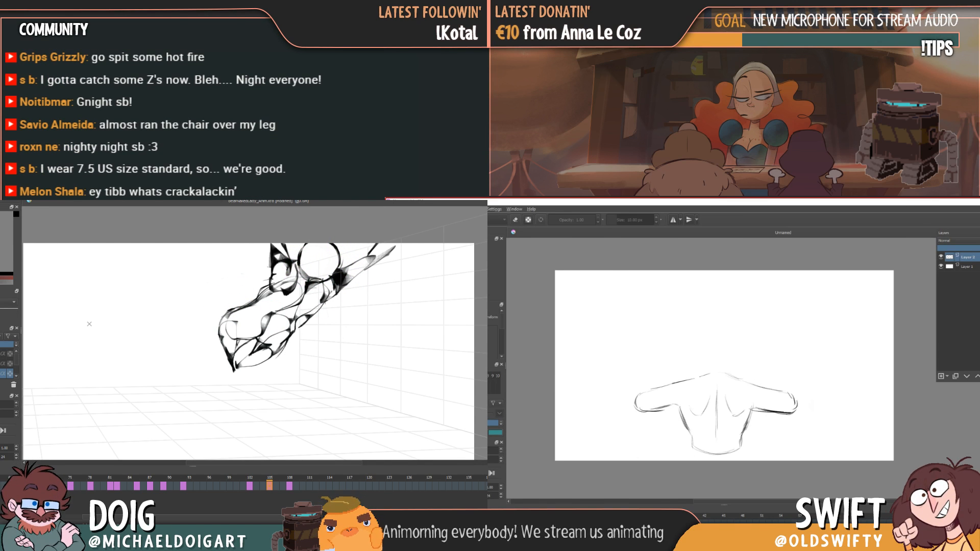
pyautogui.press('Left')
pyautogui.press('Right')
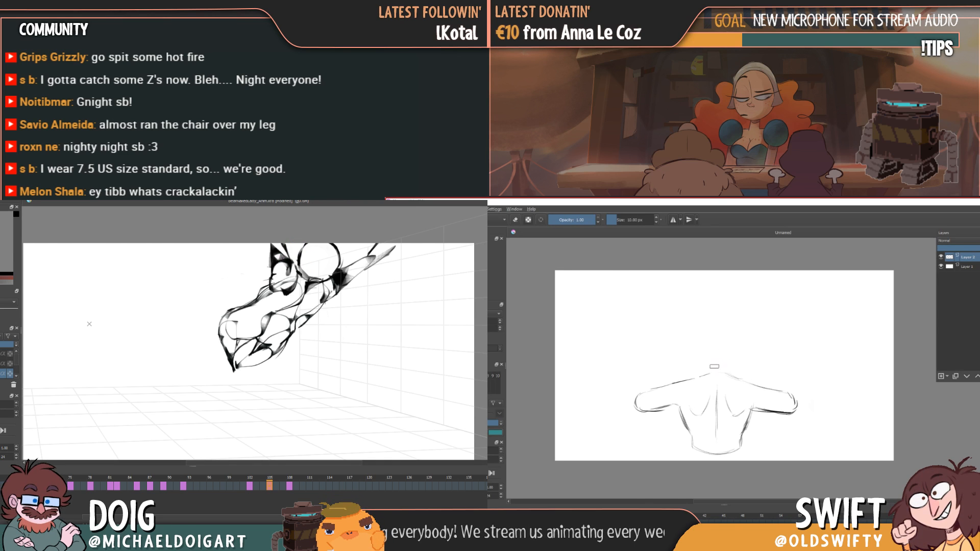
pyautogui.press('Left')
pyautogui.press('Right')
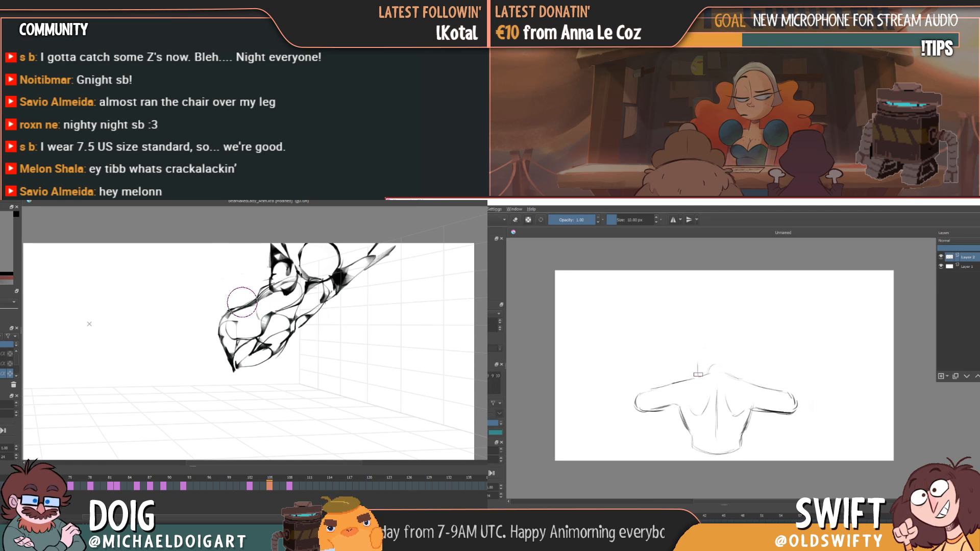
# - Sketch the rounded head outline above the newest bust's shoulders and compare it with the adjacent frame
pyautogui.moveTo(698, 362)
pyautogui.mouseDown()
pyautogui.moveTo(721, 351)
pyautogui.moveTo(734, 375)
pyautogui.mouseUp()
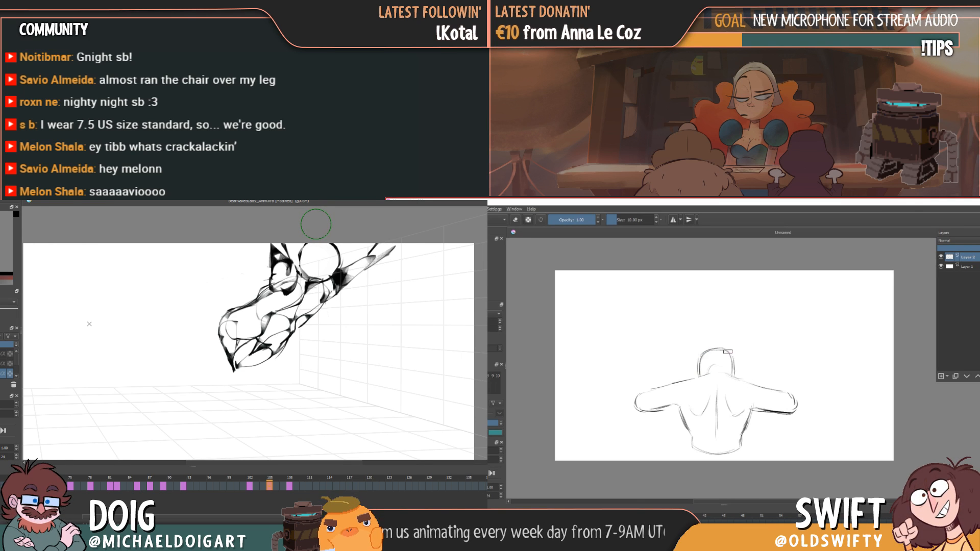
pyautogui.press('Left')
pyautogui.press('Right')
# - Erase the top of the newest bust's head and redraw it slightly lower
pyautogui.press('e')
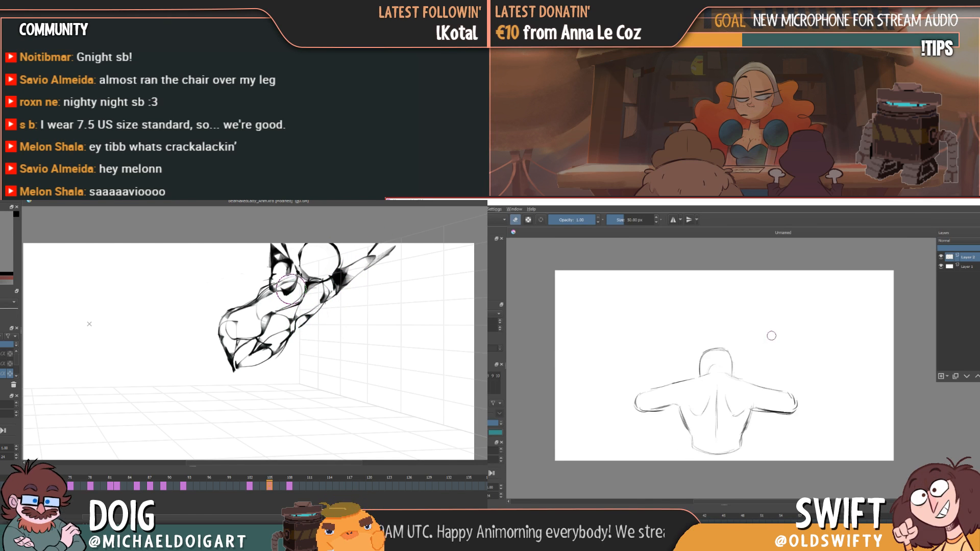
pyautogui.moveTo(703, 349); pyautogui.dragTo(732, 353)
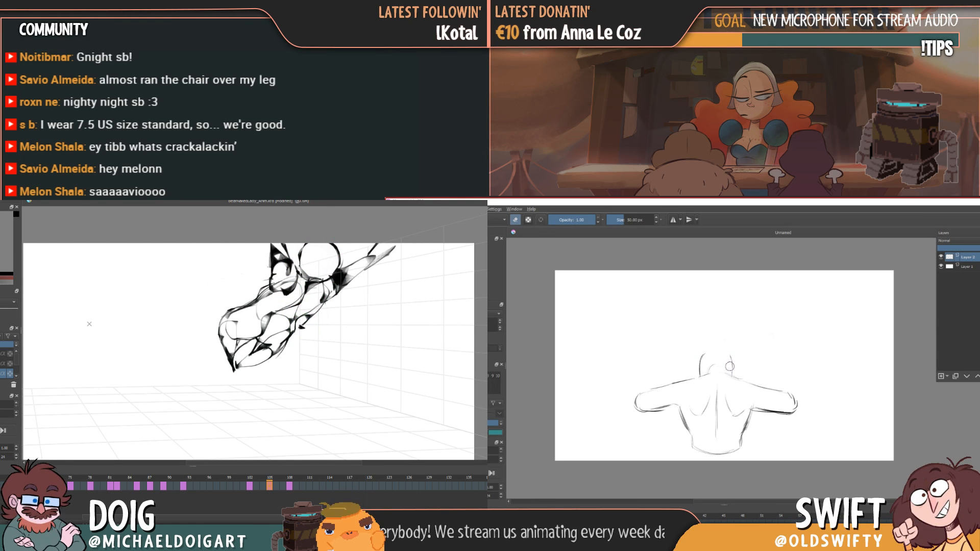
pyautogui.press('e')
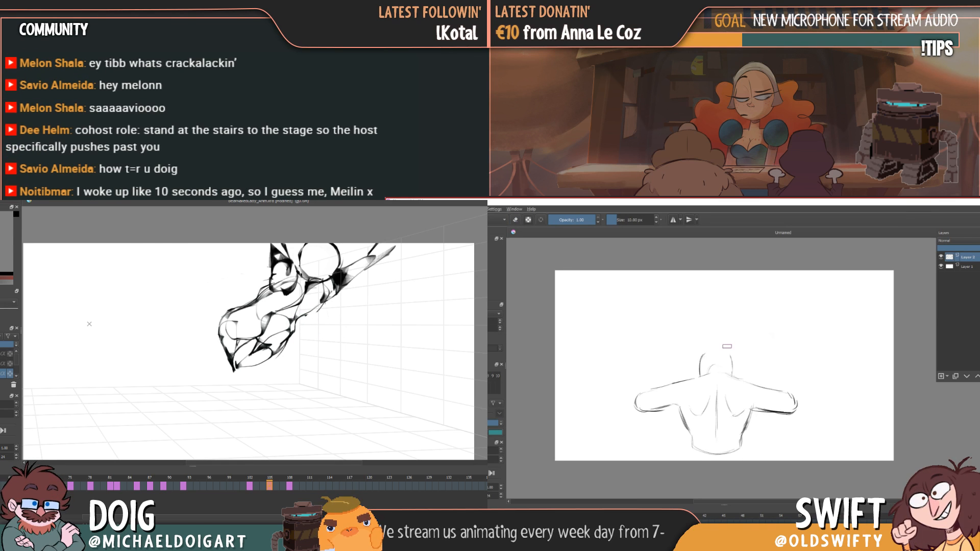
pyautogui.moveTo(704, 353); pyautogui.dragTo(730, 355)
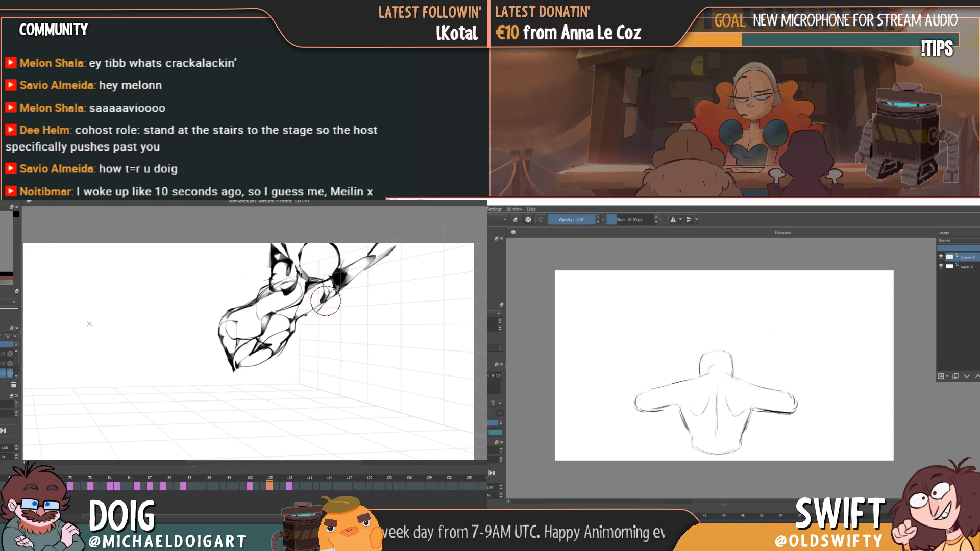
# - Compare the redrawn head with the adjacent bust frame and touch up the crouched figure's torso lines at frame 105
pyautogui.press('Right')
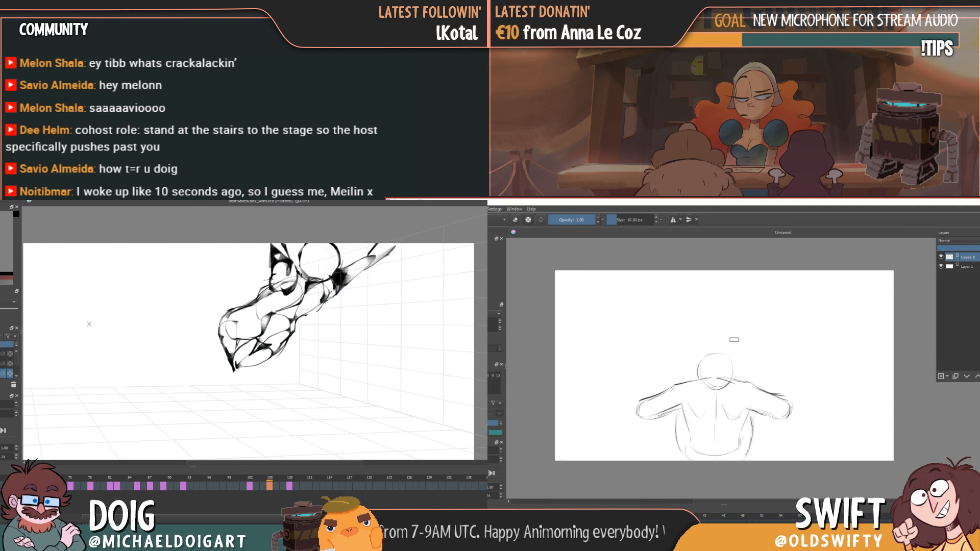
pyautogui.press('Left')
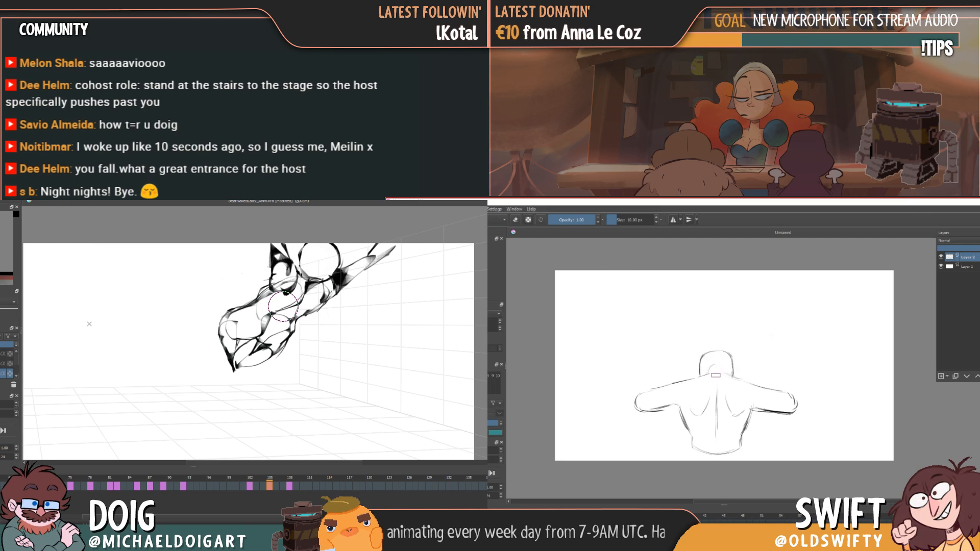
pyautogui.moveTo(273, 319); pyautogui.dragTo(276, 320)
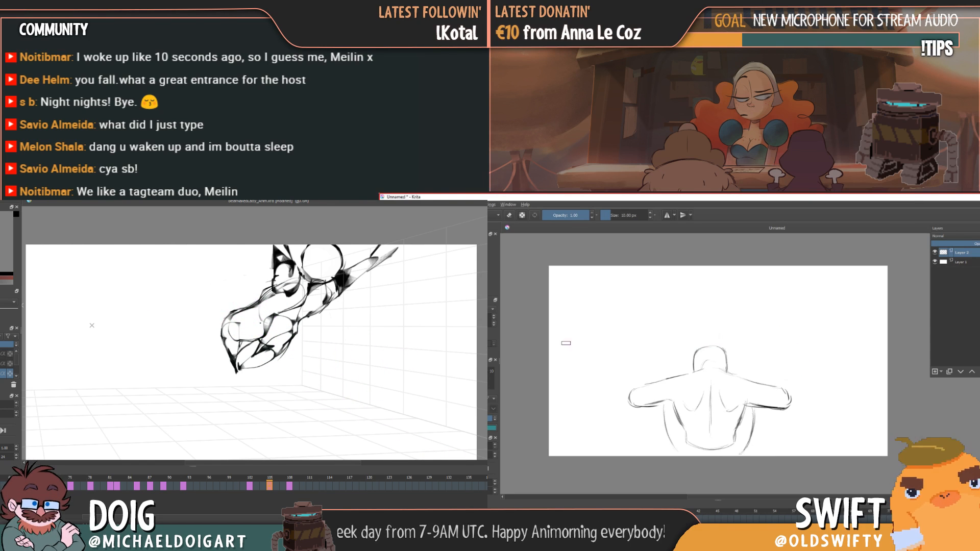
# - Select the newest bust's head with a freehand outline, transform it slightly to the left, and clear the selection
pyautogui.press('l')
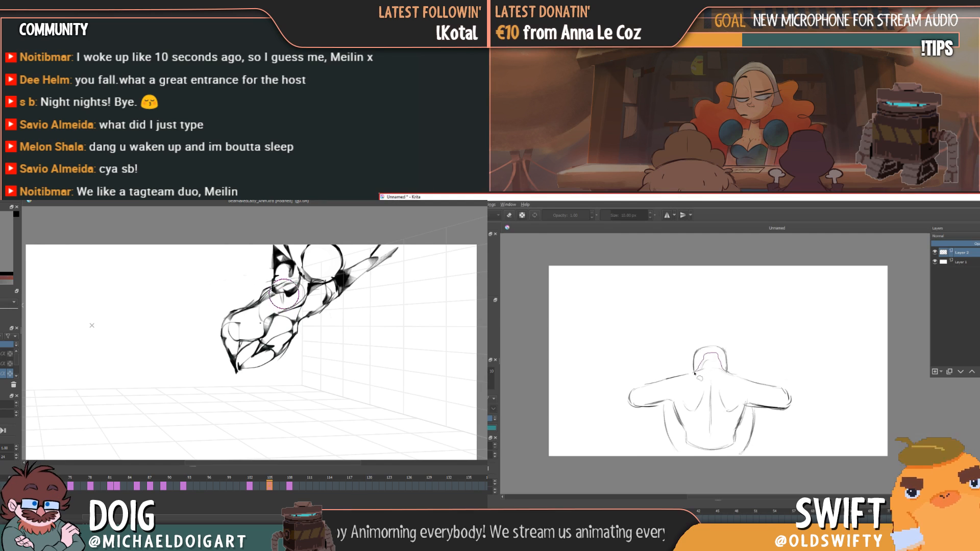
pyautogui.moveTo(698, 371)
pyautogui.mouseDown()
pyautogui.moveTo(736, 340)
pyautogui.moveTo(731, 375)
pyautogui.mouseUp()
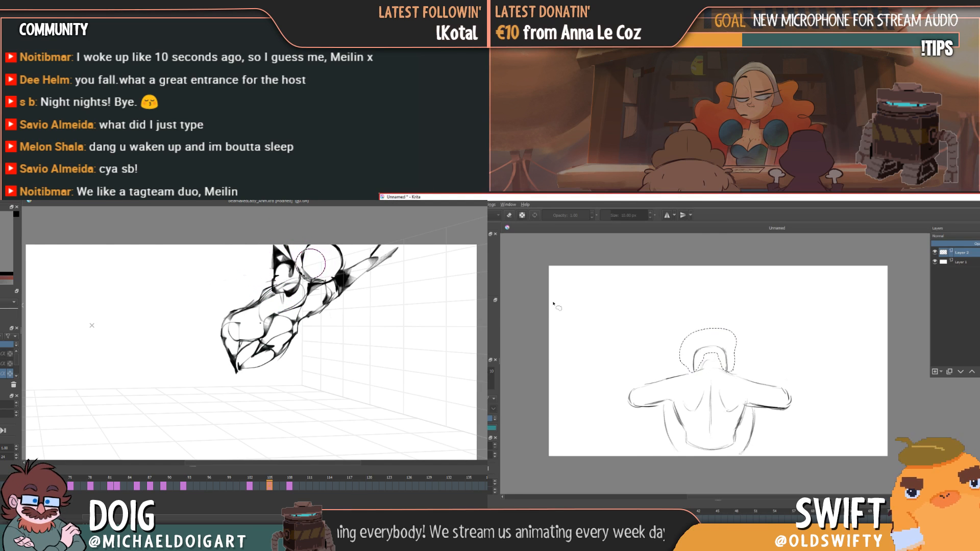
pyautogui.hotkey('ctrl', 't')
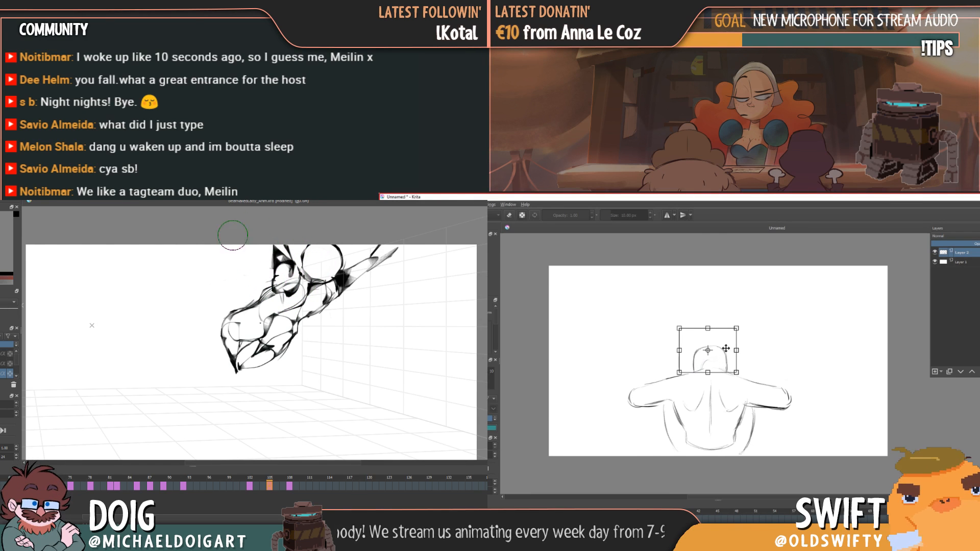
pyautogui.moveTo(724, 348); pyautogui.dragTo(735, 331)
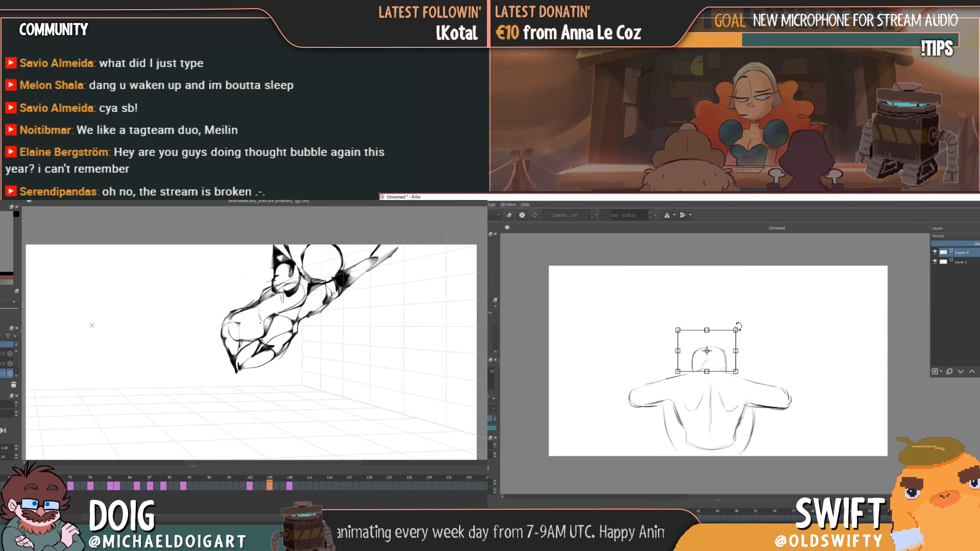
pyautogui.press('Return')
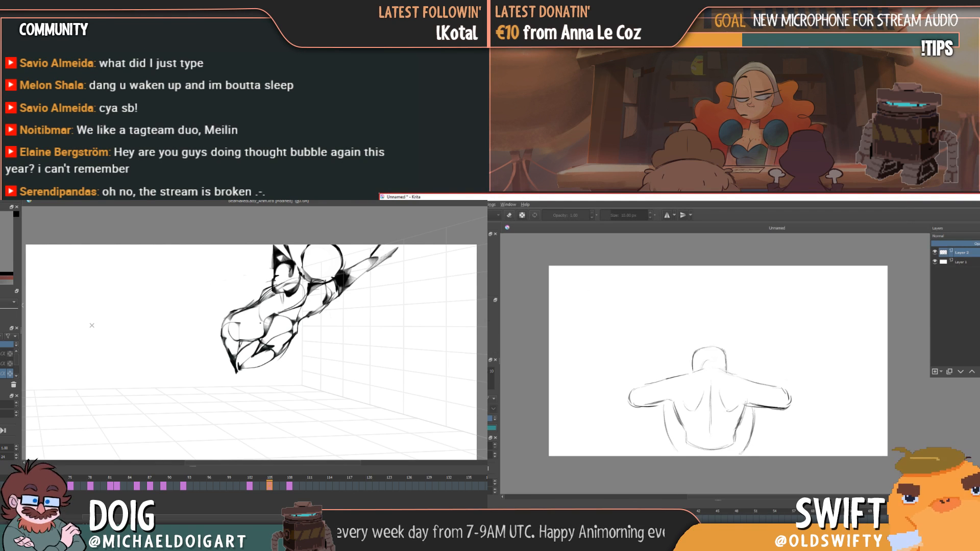
pyautogui.hotkey('ctrl', 'shift', 'a')
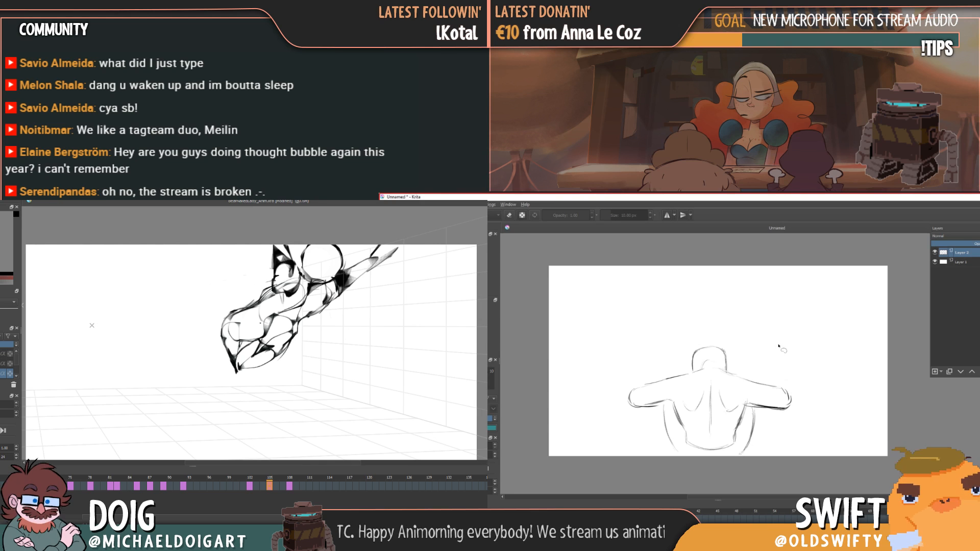
# - Flip repeatedly between the newest bust and the previous frame to compare the head position
pyautogui.press('Left')
pyautogui.press('Right')
pyautogui.press('Left')
pyautogui.press('Right')
pyautogui.press('Left')
pyautogui.press('Right')
pyautogui.press('Left')
pyautogui.press('Right')
pyautogui.press('Left')
pyautogui.press('Right')
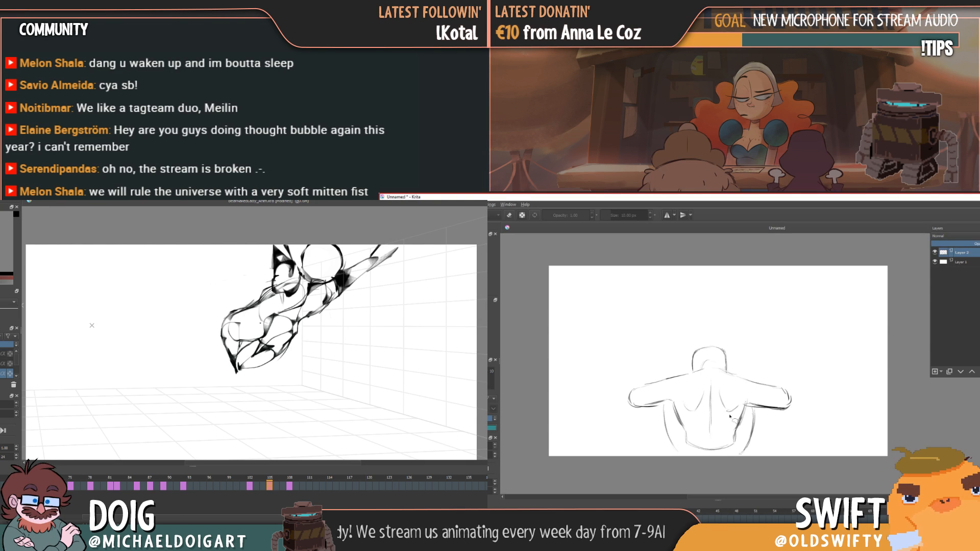
# - Step back through the earlier bust drawings and forward again to review the motion up to the newest bust
pyautogui.press('Left')
pyautogui.press('Left')
pyautogui.press('Left')
pyautogui.press('Left')
pyautogui.press('Left')
pyautogui.press('Left')
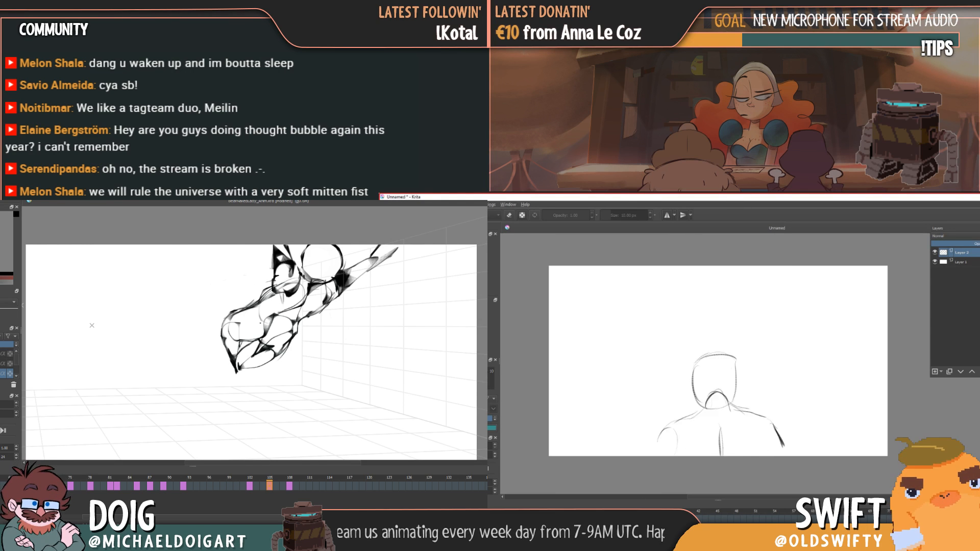
pyautogui.press('Left')
pyautogui.press('Right')
pyautogui.press('Right')
pyautogui.press('Right')
pyautogui.press('Right')
pyautogui.press('Right')
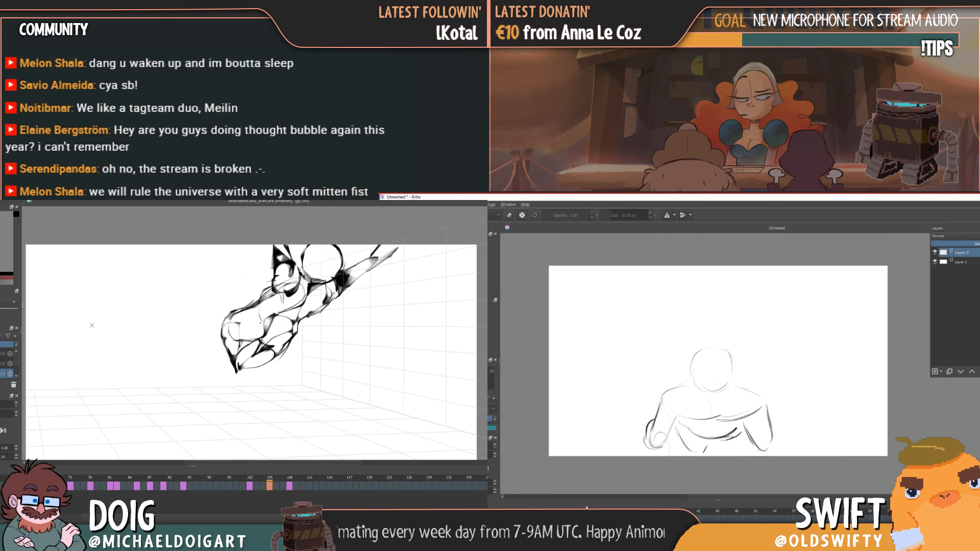
pyautogui.press('Right')
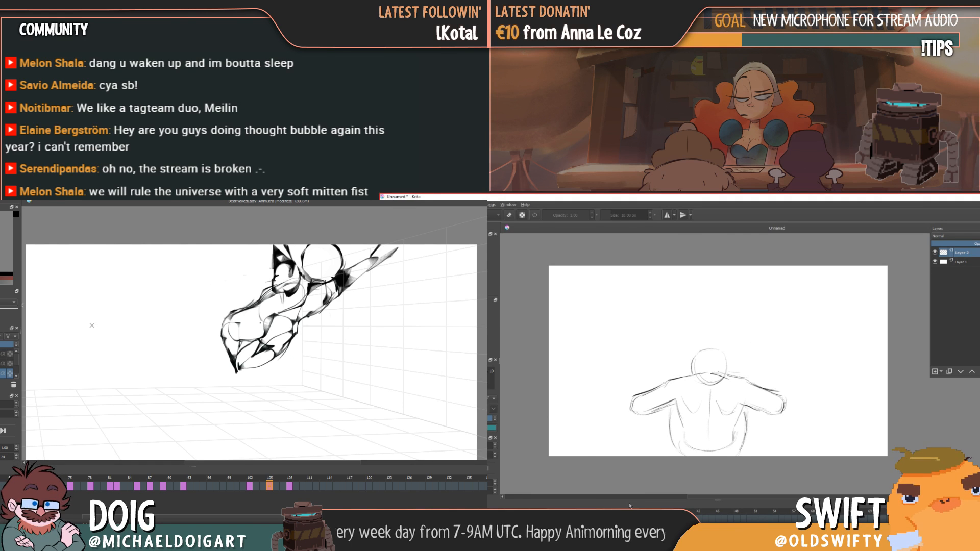
pyautogui.press('Right')
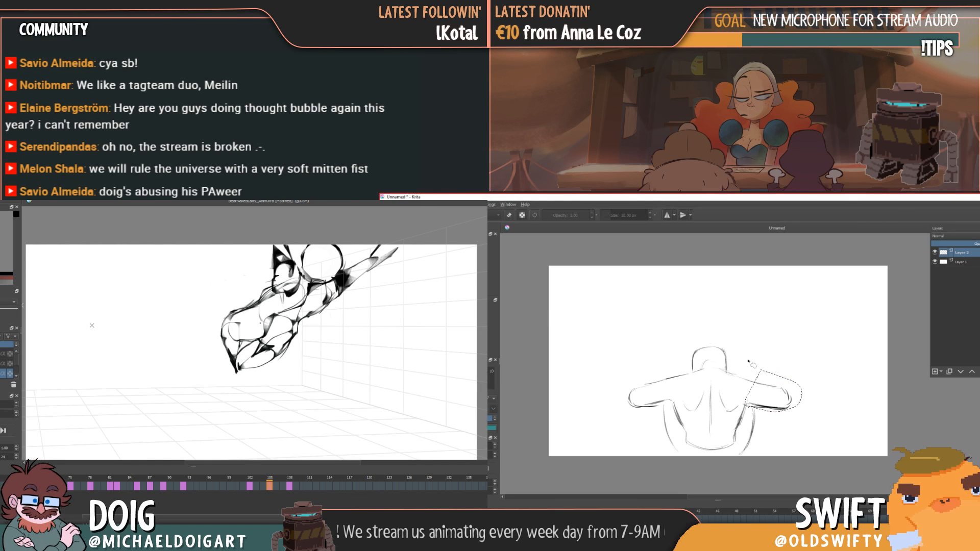
# - Reselect the newest bust's right-hand arm from the shoulder outward and transform it with the pivot at the shoulder
pyautogui.click(765, 373)
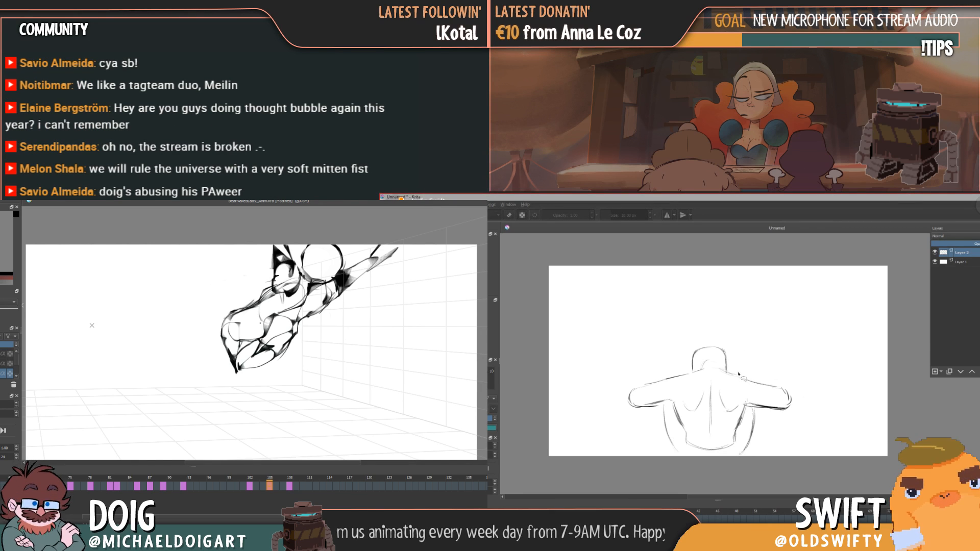
pyautogui.moveTo(758, 414)
pyautogui.mouseDown()
pyautogui.moveTo(799, 406)
pyautogui.moveTo(787, 372)
pyautogui.moveTo(740, 351)
pyautogui.mouseUp()
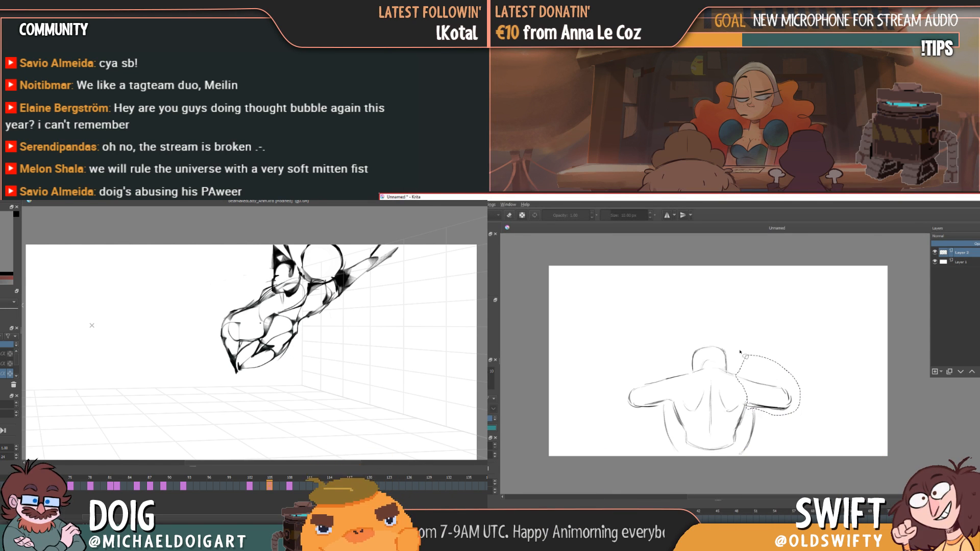
pyautogui.hotkey('ctrl', 't')
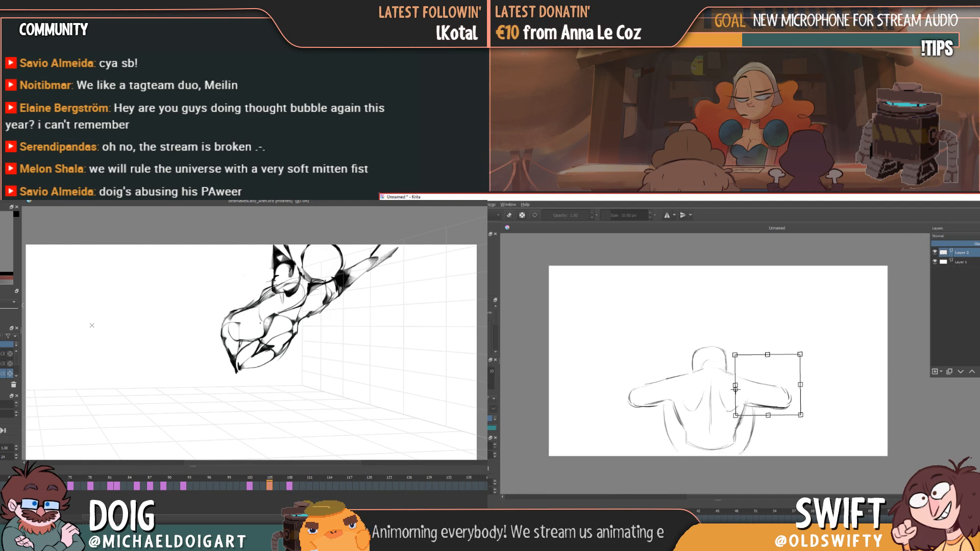
pyautogui.press('l')
pyautogui.click(743, 350)
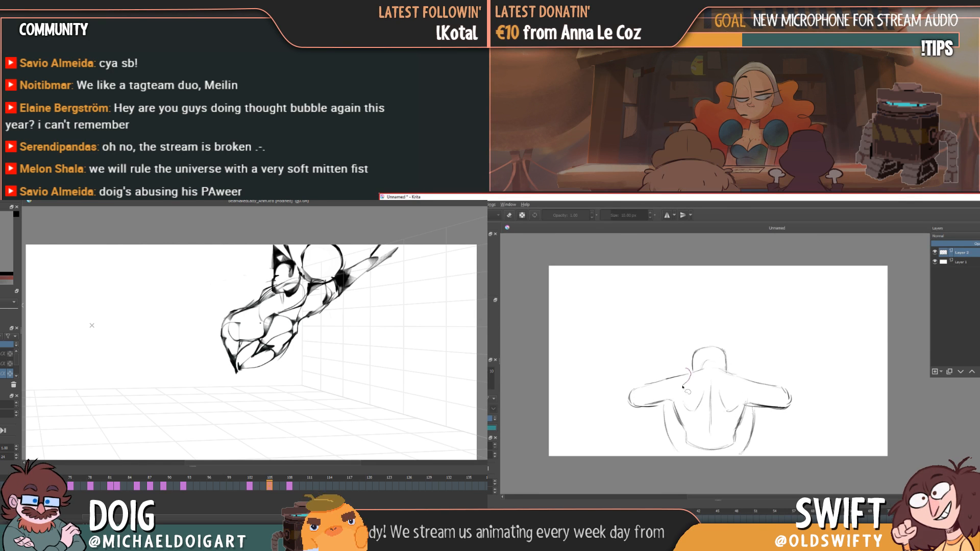
# - Select the bust's left-hand arm, rotate it slightly about the shoulder, and clear the selection
pyautogui.moveTo(619, 417); pyautogui.dragTo(675, 356)
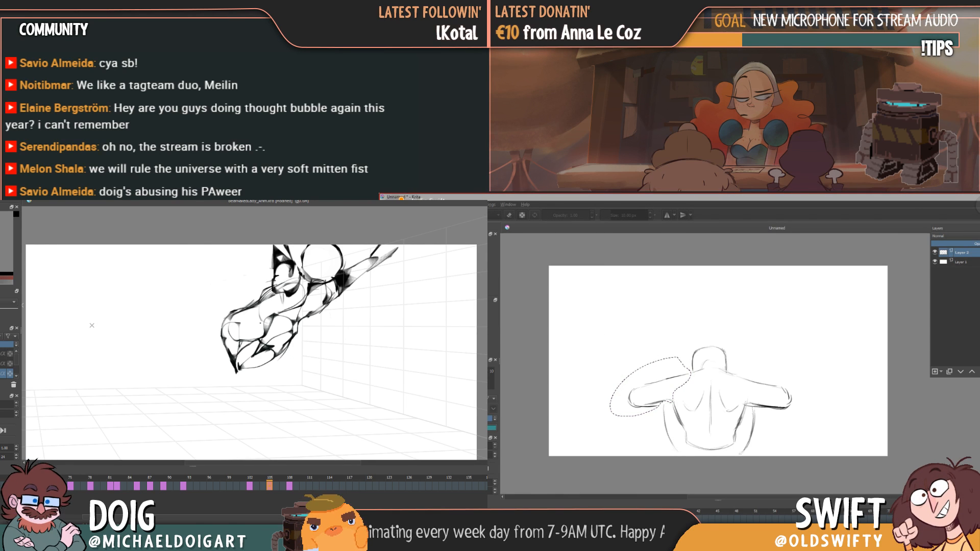
pyautogui.hotkey('ctrl', 't')
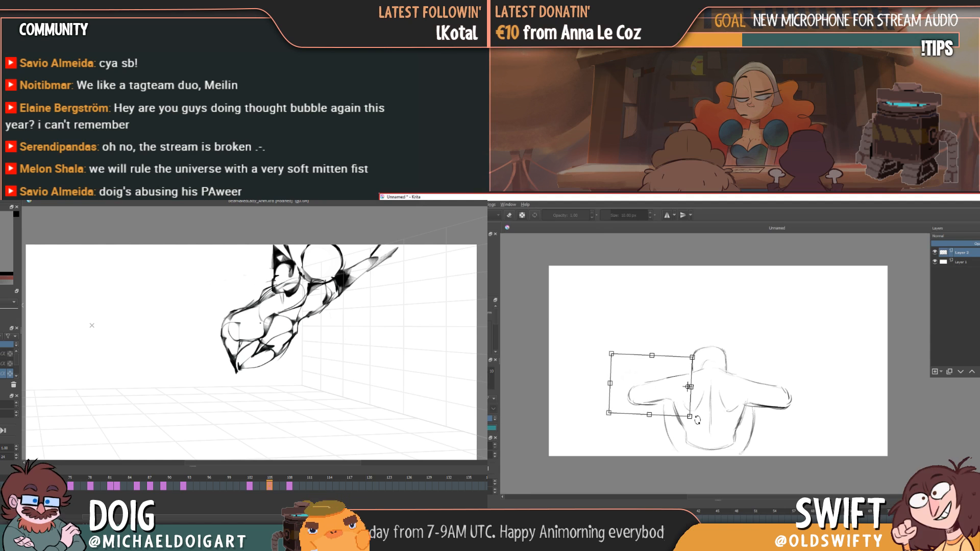
pyautogui.press('Return')
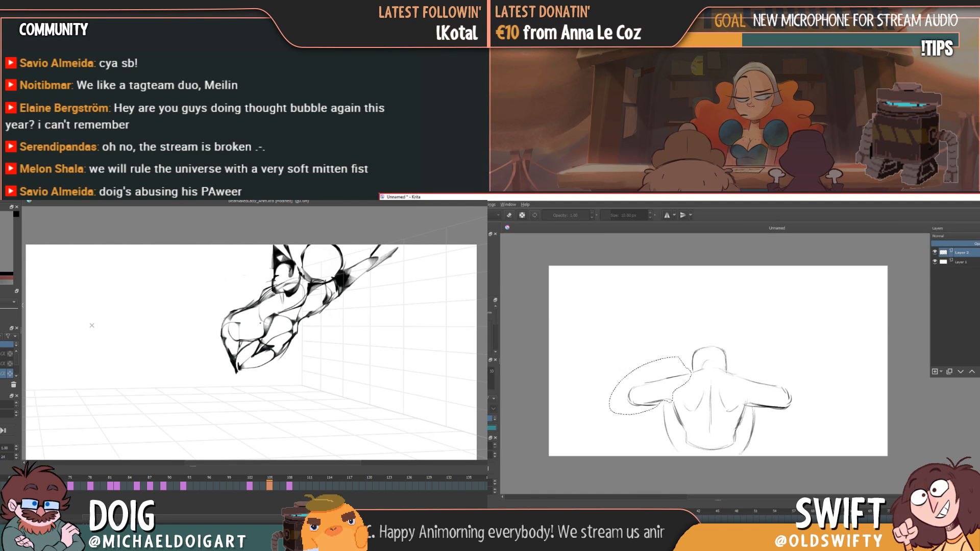
pyautogui.hotkey('ctrl', 'shift', 'a')
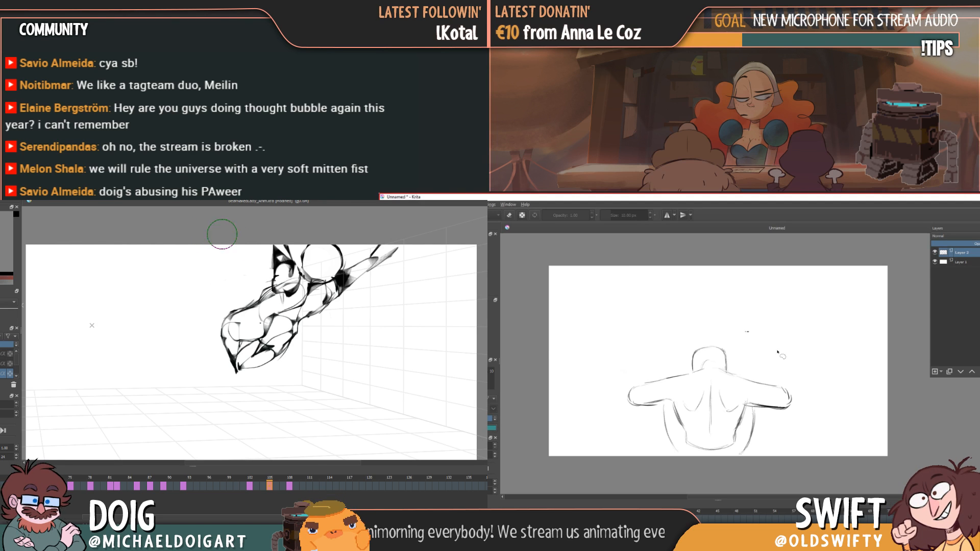
# - Select the bust's right-hand arm again, rotate it slightly, and clear the selection
pyautogui.moveTo(737, 368)
pyautogui.mouseDown()
pyautogui.moveTo(746, 404)
pyautogui.moveTo(778, 412)
pyautogui.moveTo(805, 401)
pyautogui.moveTo(736, 368)
pyautogui.mouseUp()
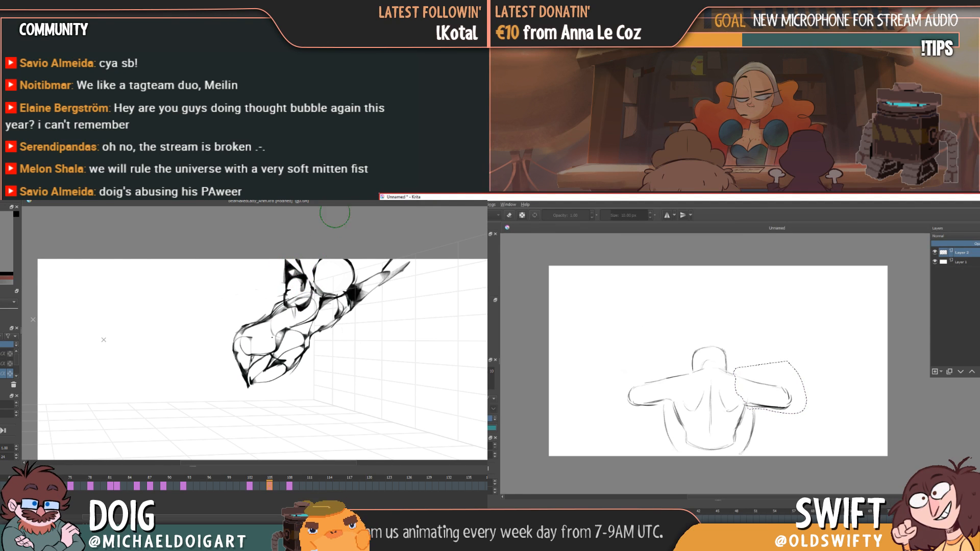
pyautogui.hotkey('ctrl', 't')
pyautogui.moveTo(809, 373); pyautogui.dragTo(810, 372)
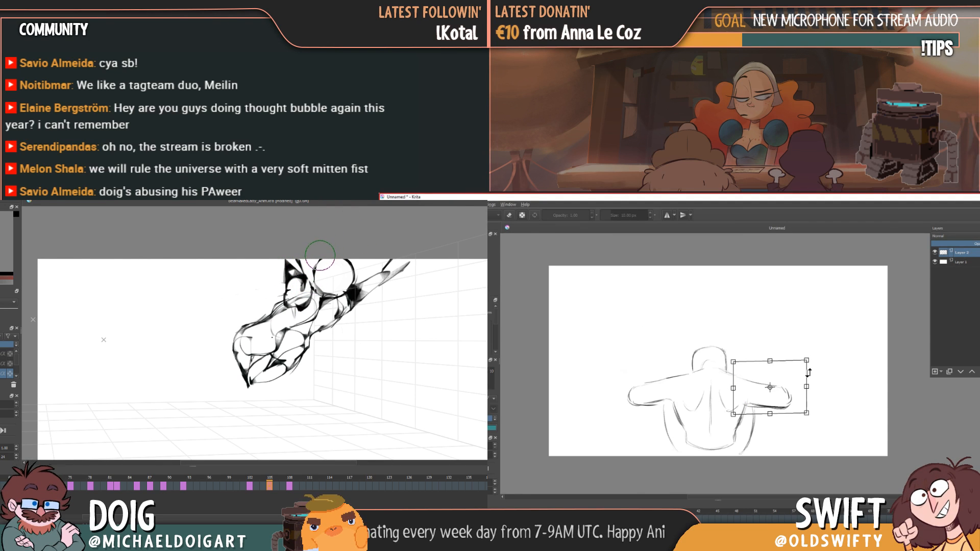
pyautogui.press('Return')
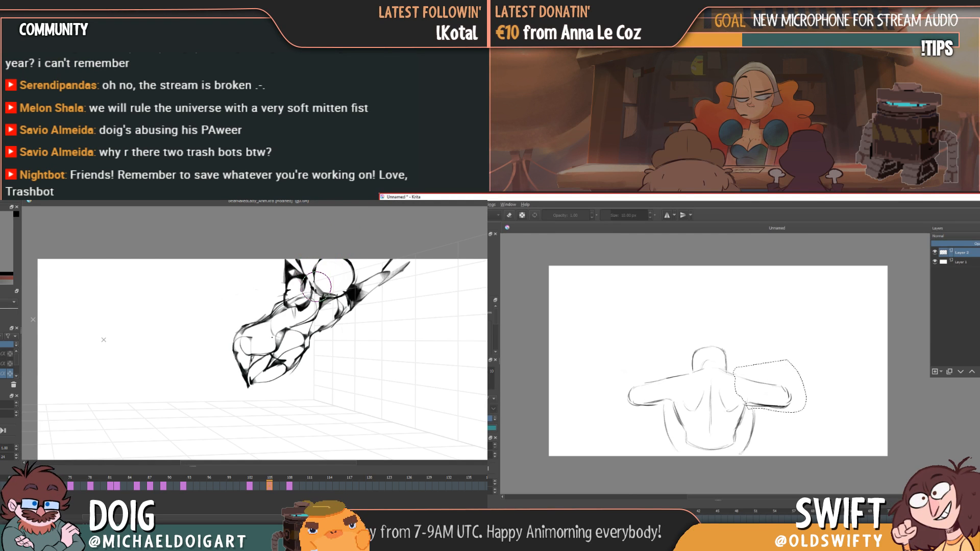
pyautogui.hotkey('ctrl', 'shift', 'a')
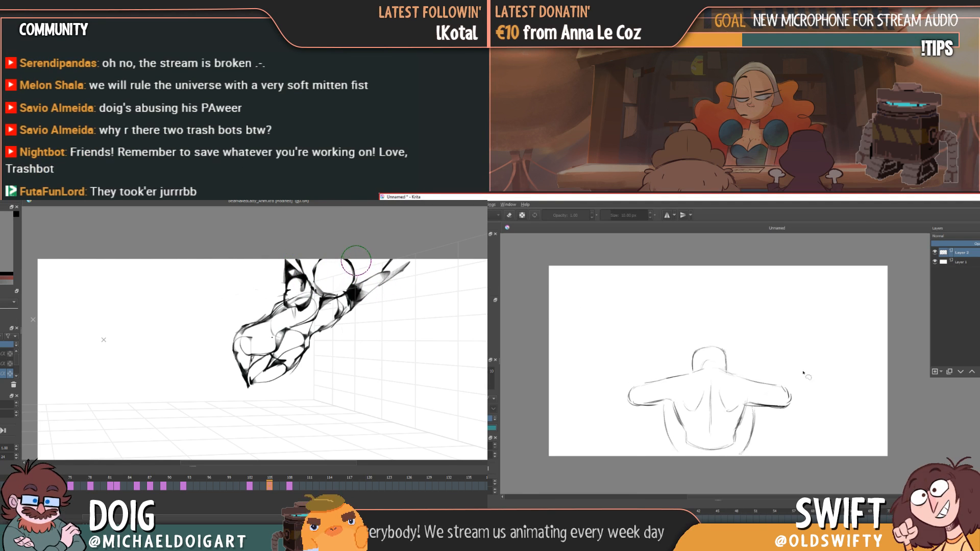
# - Select the whole newest bust, scale it very slightly wider and shorter, and nudge it into place
pyautogui.moveTo(734, 329); pyautogui.dragTo(805, 375)
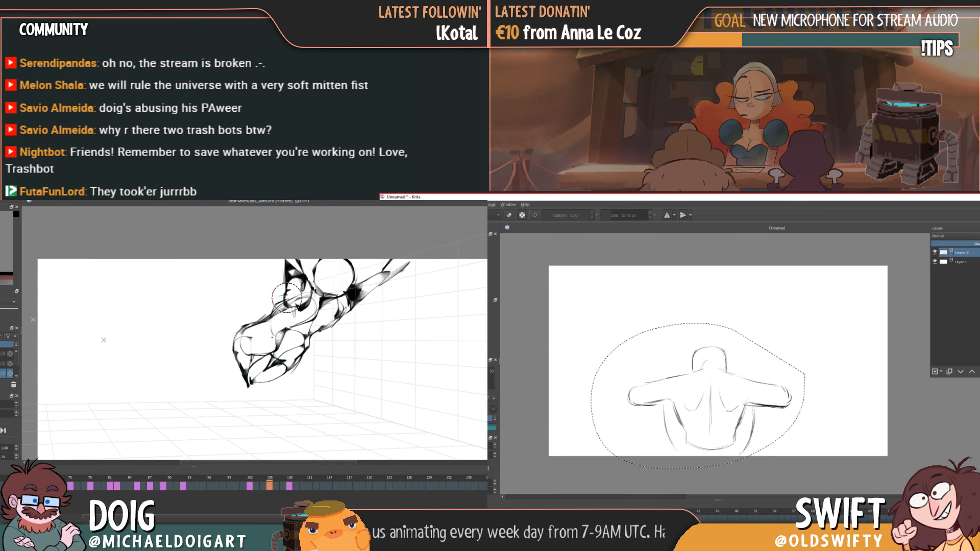
pyautogui.hotkey('ctrl', 't')
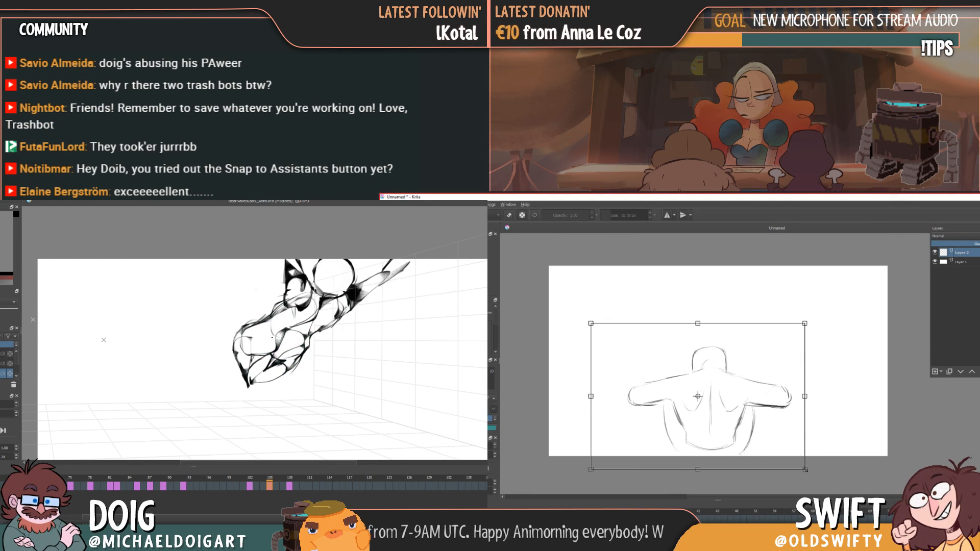
pyautogui.moveTo(805, 470); pyautogui.dragTo(807, 469)
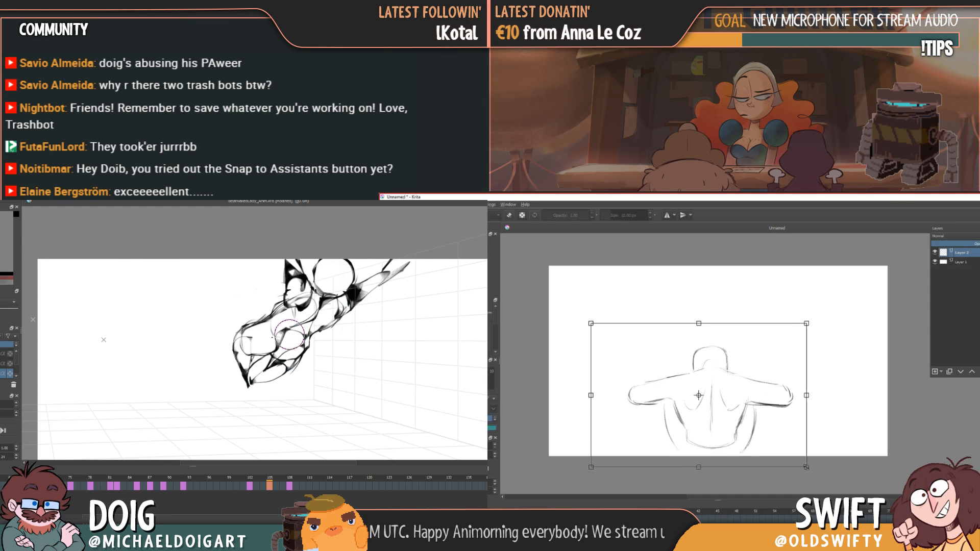
pyautogui.moveTo(757, 442); pyautogui.dragTo(756, 443)
pyautogui.press('Return')
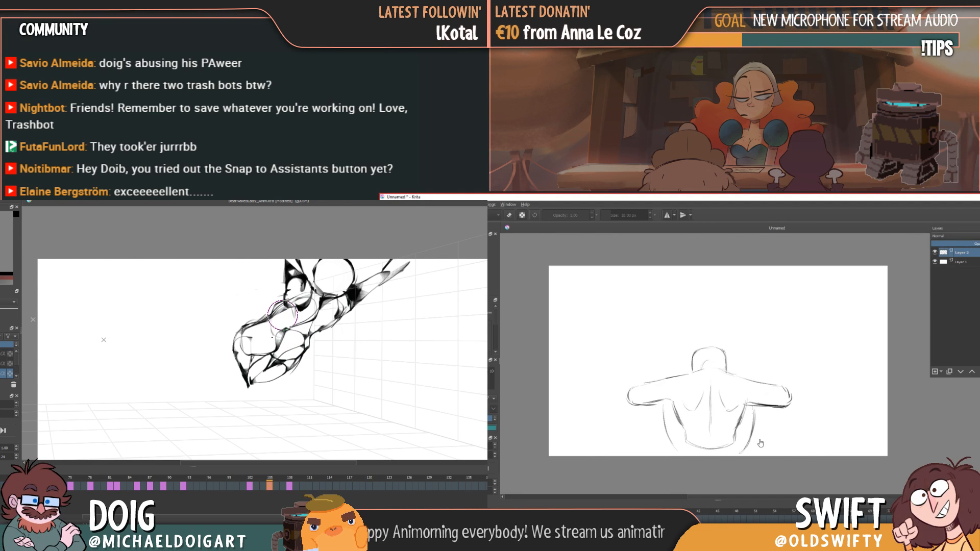
# - Rotate the selected bust by a tiny amount and apply small position corrections
pyautogui.hotkey('ctrl', 't')
pyautogui.moveTo(747, 327); pyautogui.dragTo(748, 327)
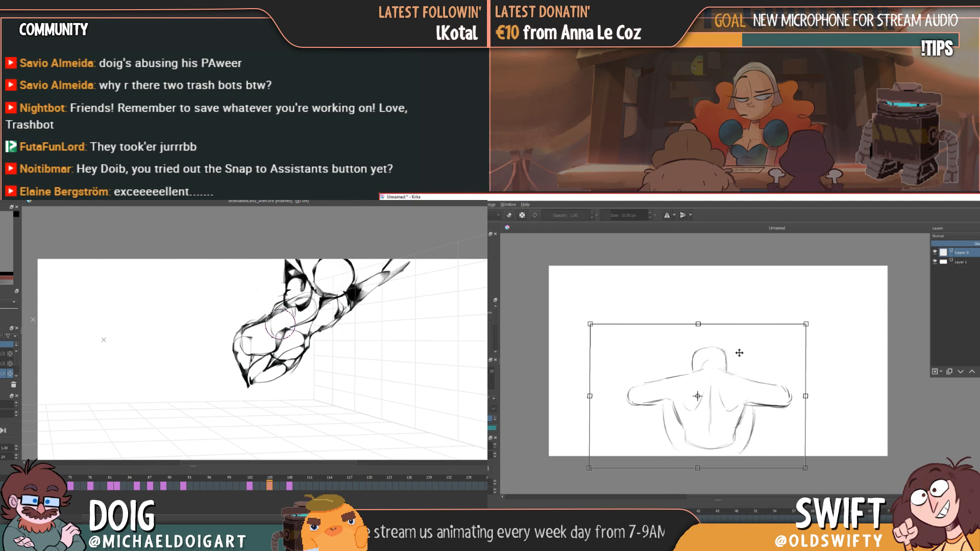
pyautogui.press('Return')
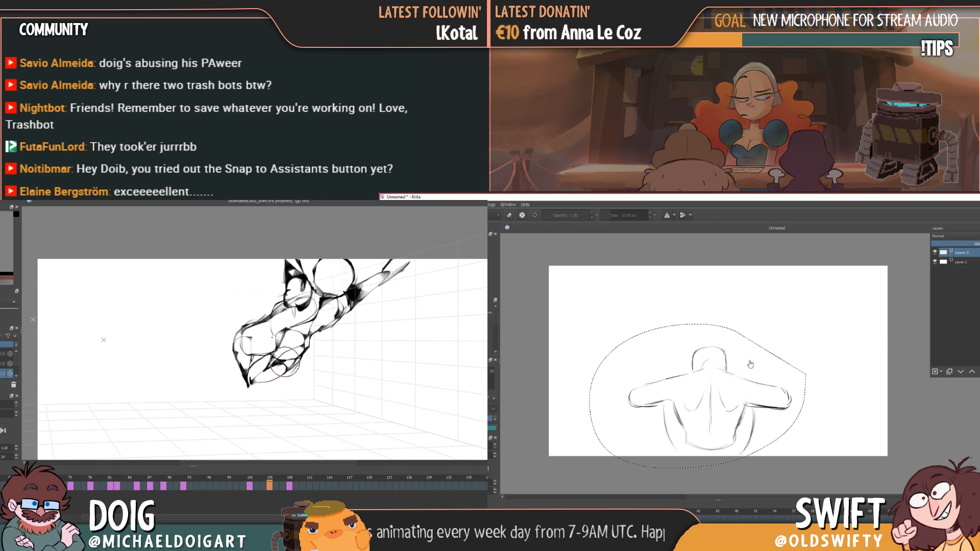
pyautogui.click(750, 367)
pyautogui.press('Return')
pyautogui.click(751, 365)
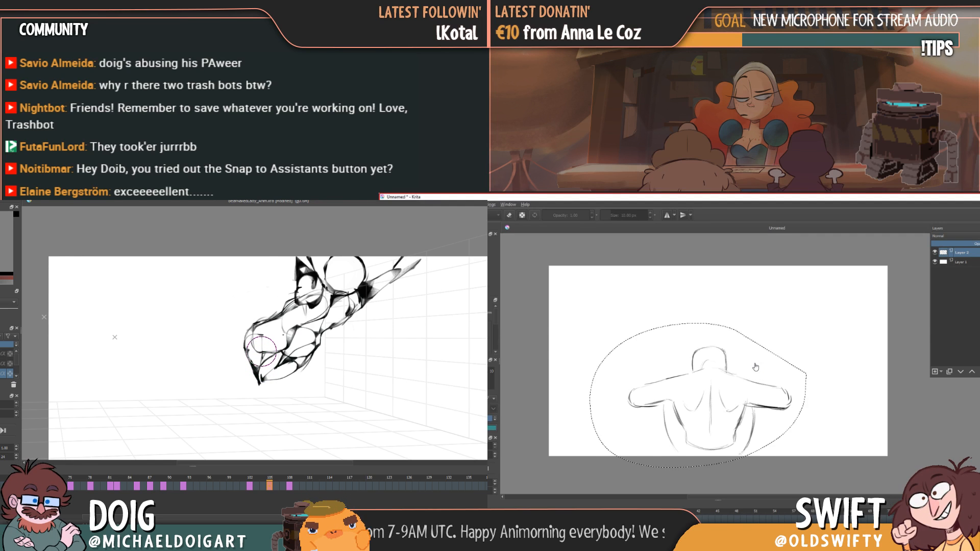
pyautogui.moveTo(752, 367); pyautogui.dragTo(752, 368)
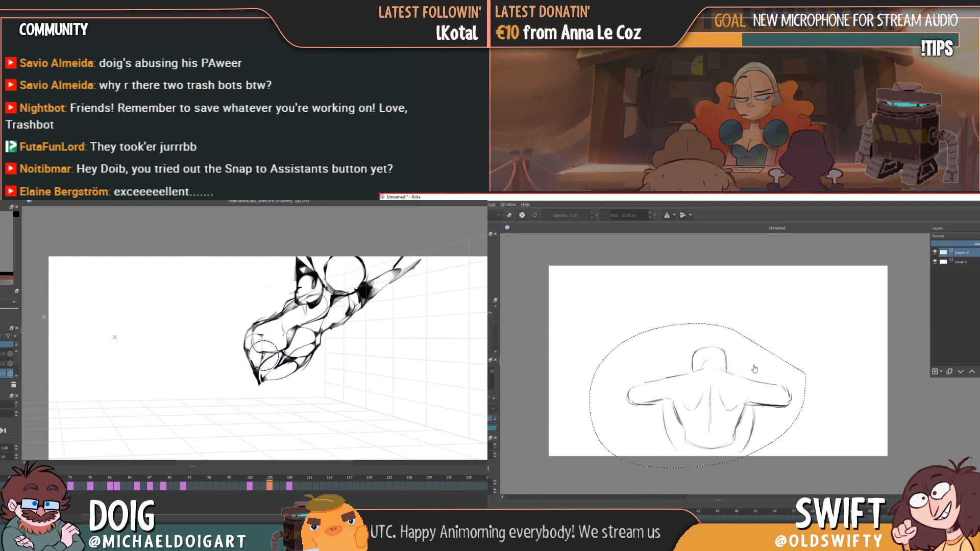
# - Fine-tune the selected bust with further transforms and switch the running-figure file to the layer above at frame 105
pyautogui.moveTo(297, 390)
pyautogui.mouseDown()
pyautogui.moveTo(300, 354)
pyautogui.moveTo(276, 334)
pyautogui.moveTo(291, 298)
pyautogui.moveTo(271, 313)
pyautogui.moveTo(274, 302)
pyautogui.moveTo(254, 309)
pyautogui.moveTo(261, 335)
pyautogui.moveTo(290, 318)
pyautogui.mouseUp()
pyautogui.hotkey('ctrl', 't')
pyautogui.press('Return')
pyautogui.hotkey('ctrl', 't')
pyautogui.press('Return')
pyautogui.hotkey('ctrl', 't')
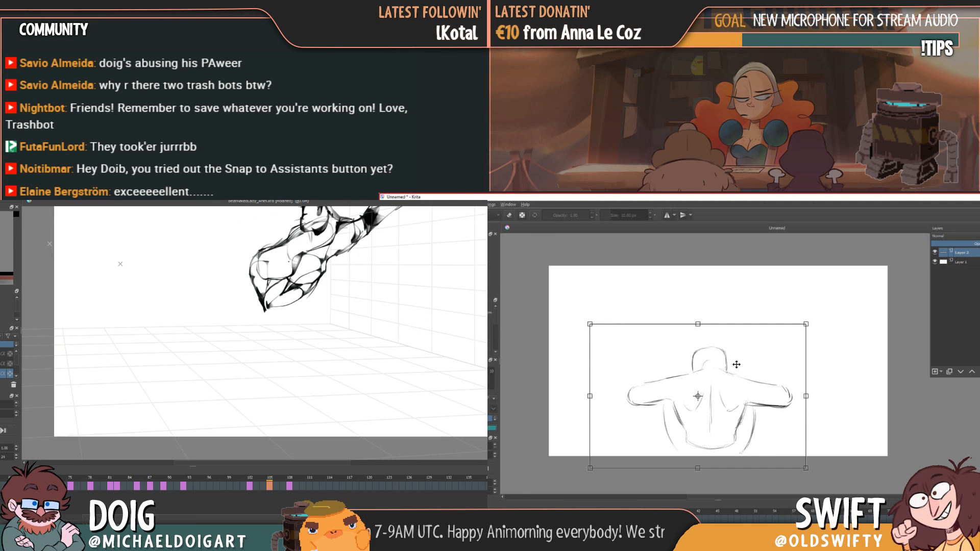
pyautogui.click(9, 363)
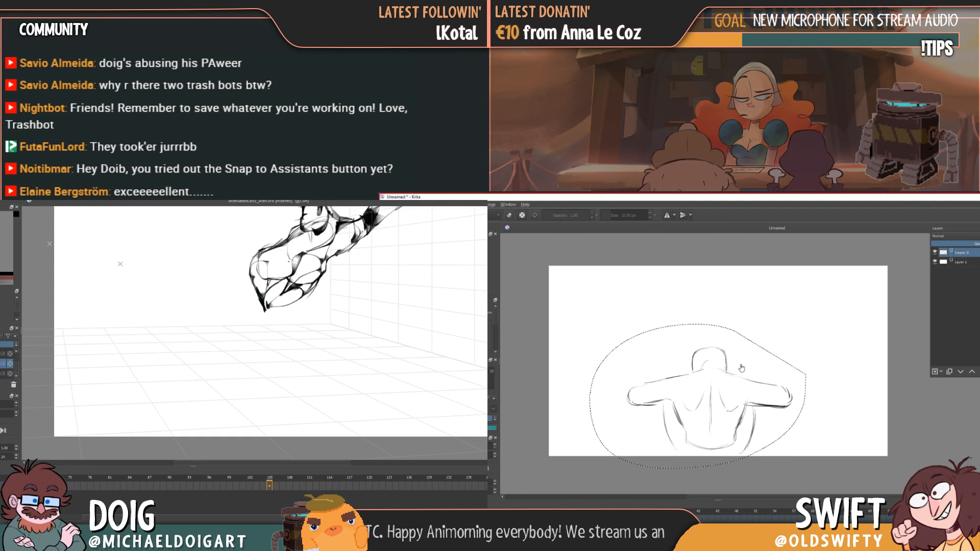
pyautogui.press('Return')
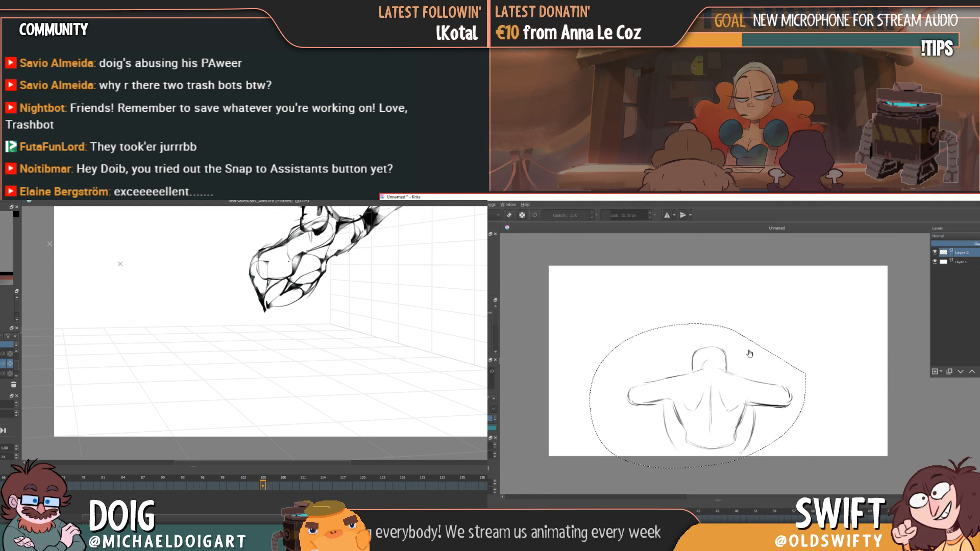
# - Clear the bust selection and step forward through the following frames to the head sketch on the canvas's right side
pyautogui.click(579, 291)
pyautogui.press('Right')
pyautogui.press('Right')
pyautogui.press('Right')
pyautogui.press('Right')
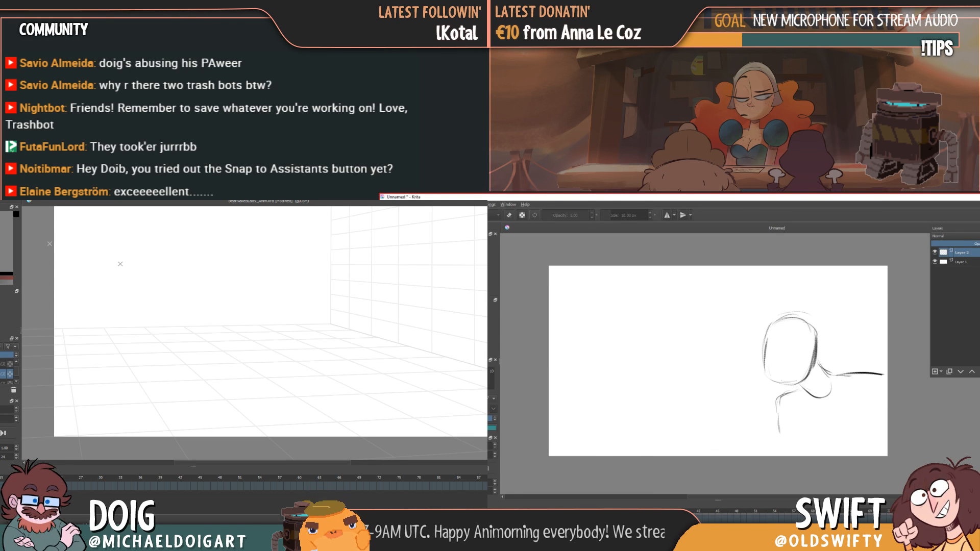
# - Look through the current tool's options for the setting that snaps strokes to assistants
pyautogui.moveTo(153, 168); pyautogui.dragTo(203, 184)
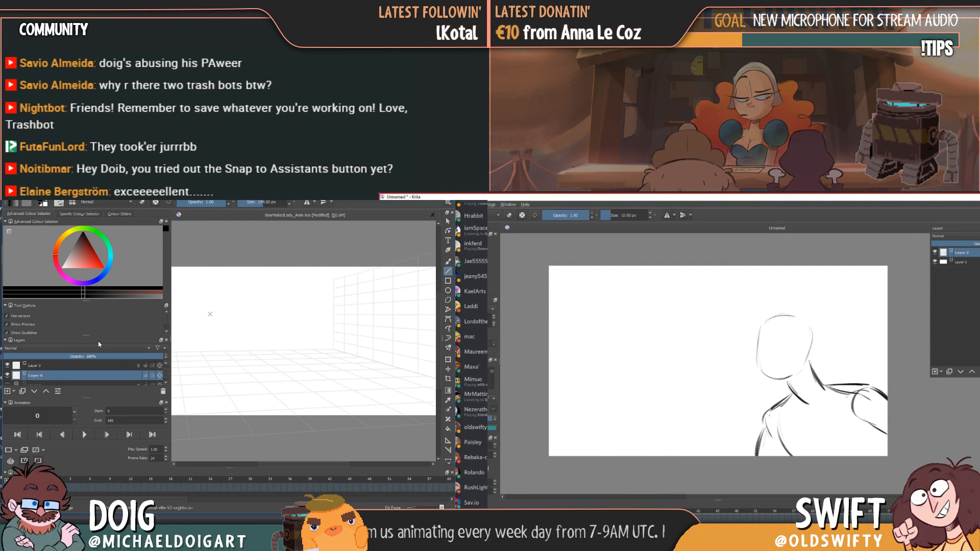
pyautogui.moveTo(167, 321); pyautogui.dragTo(166, 330)
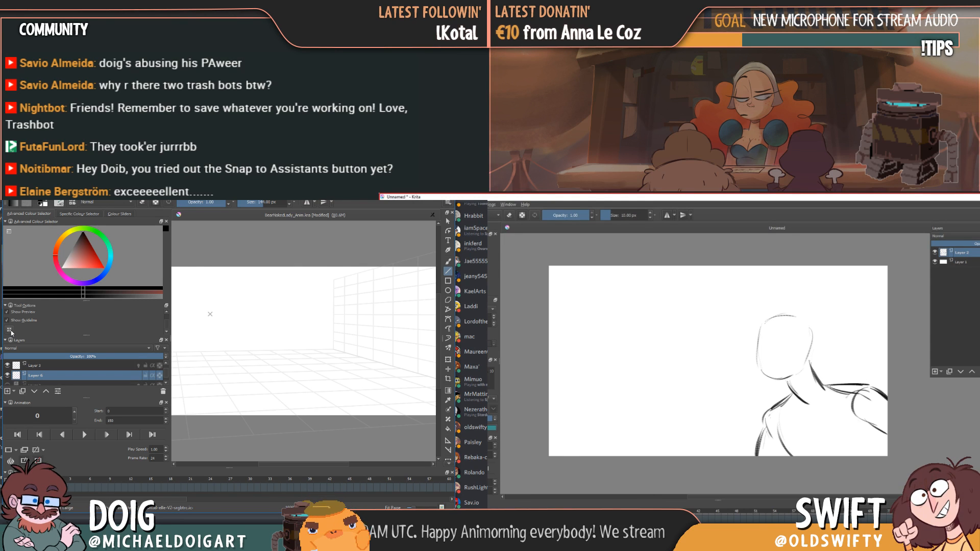
pyautogui.scroll(1, 11, 333)
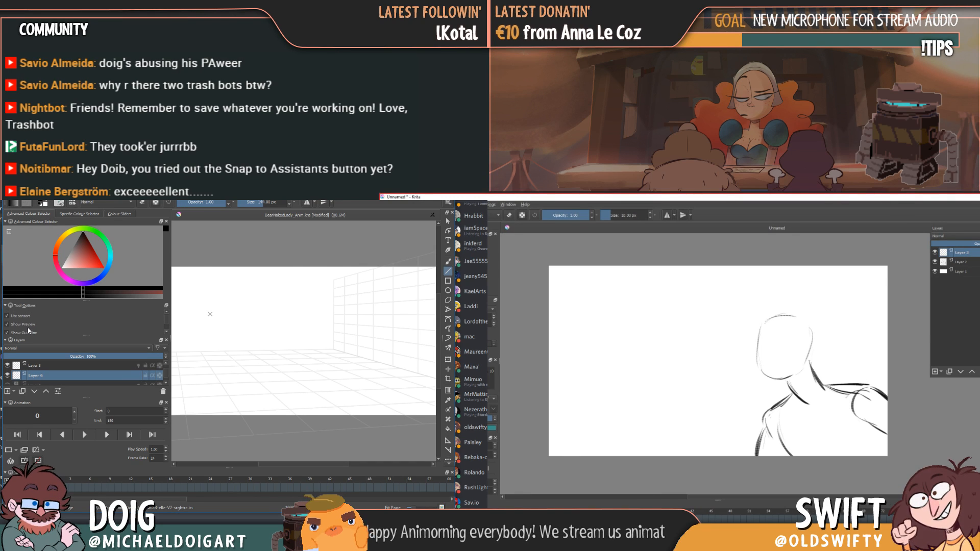
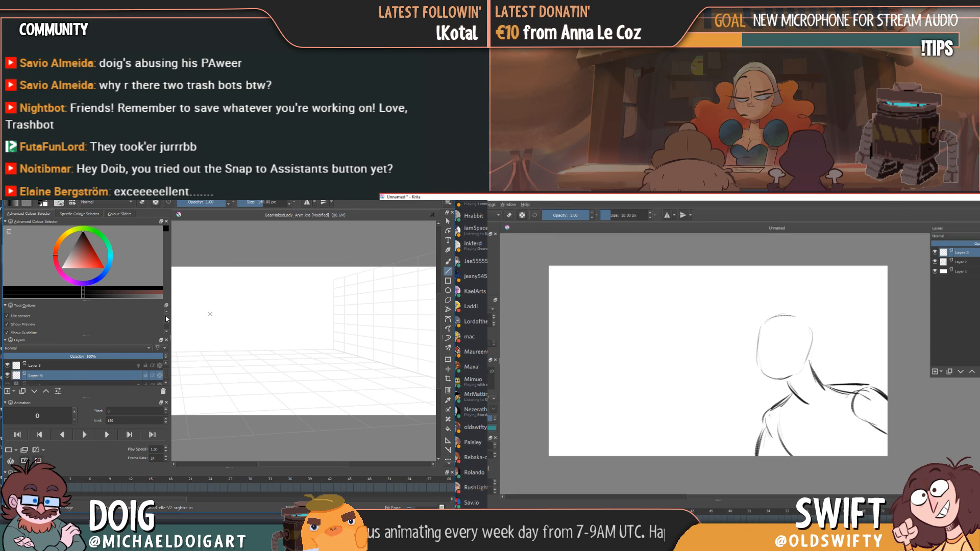
pyautogui.moveTo(166, 319)
pyautogui.mouseDown()
pyautogui.moveTo(167, 331)
pyautogui.moveTo(161, 317)
pyautogui.mouseUp()
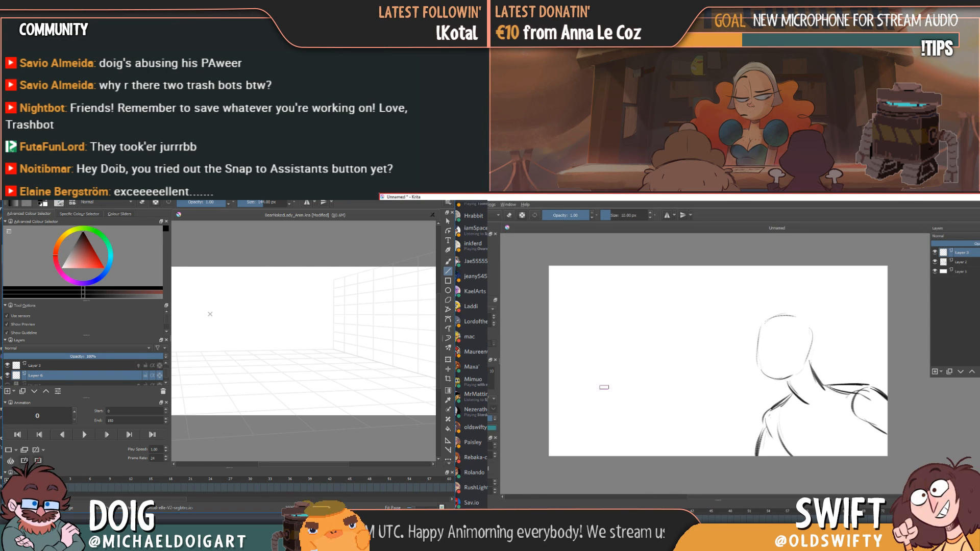
# - Switch to Discord and read the direct message about snapping the brush to assistants
pyautogui.hotkey('alt', 'Tab')
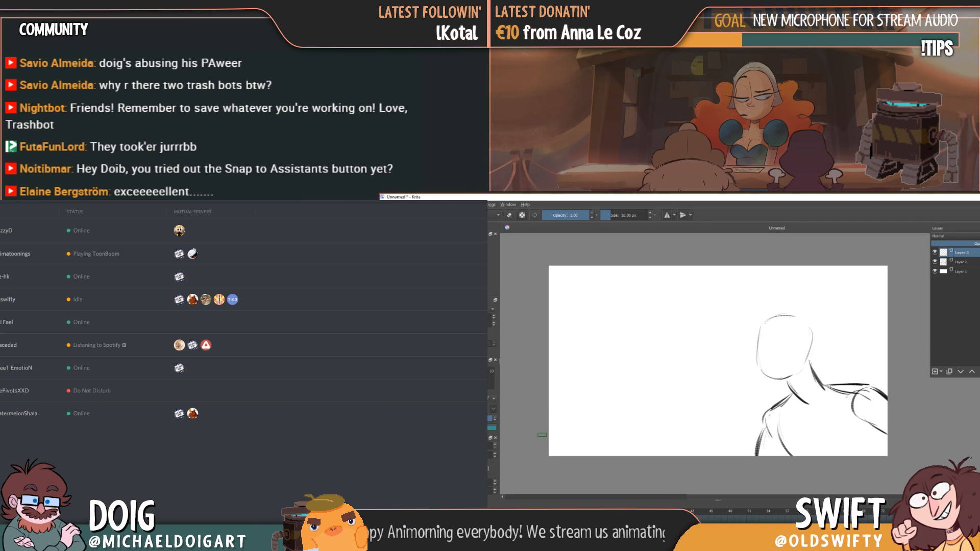
pyautogui.click(1, 367)
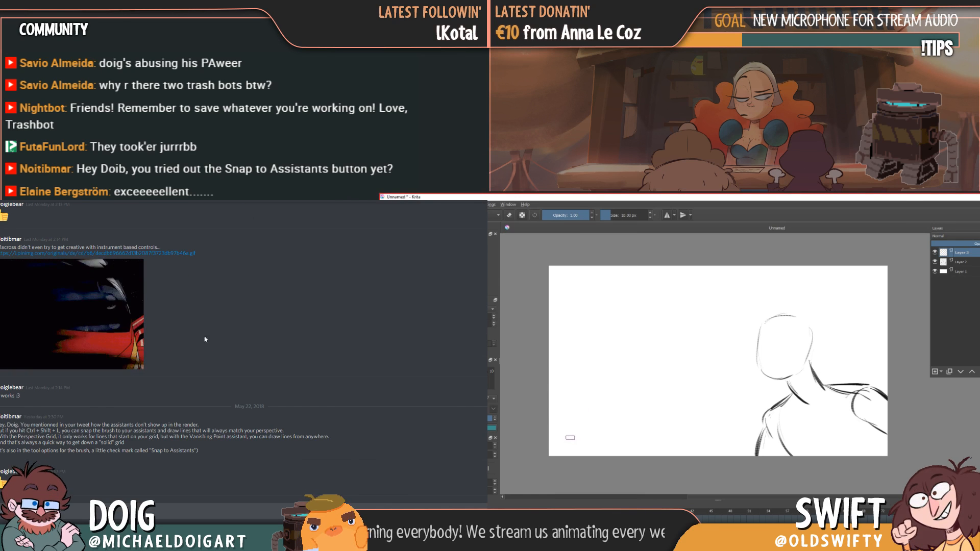
pyautogui.doubleClick(178, 156)
# - Return to Krita and set the brush colour to a light pink
pyautogui.click(489, 215)
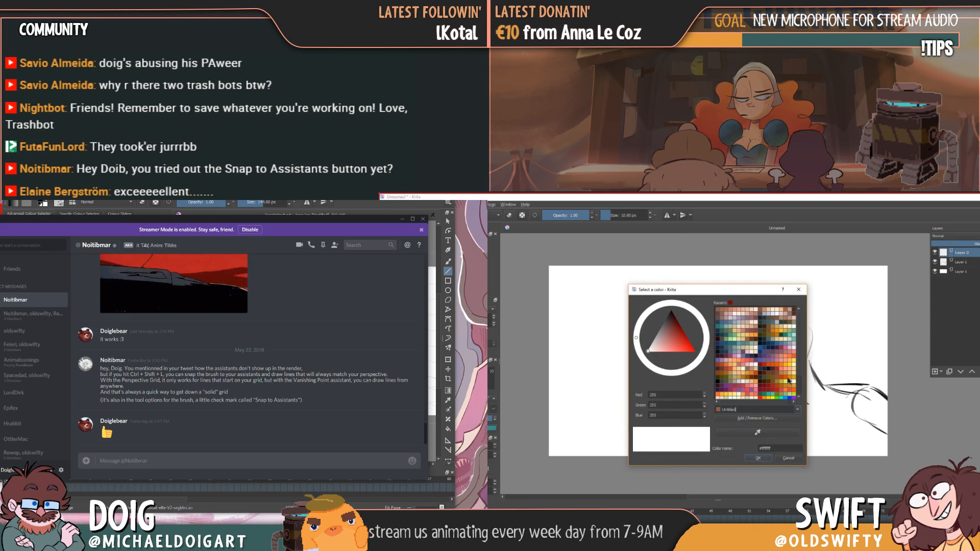
pyautogui.hotkey('alt', 'Tab')
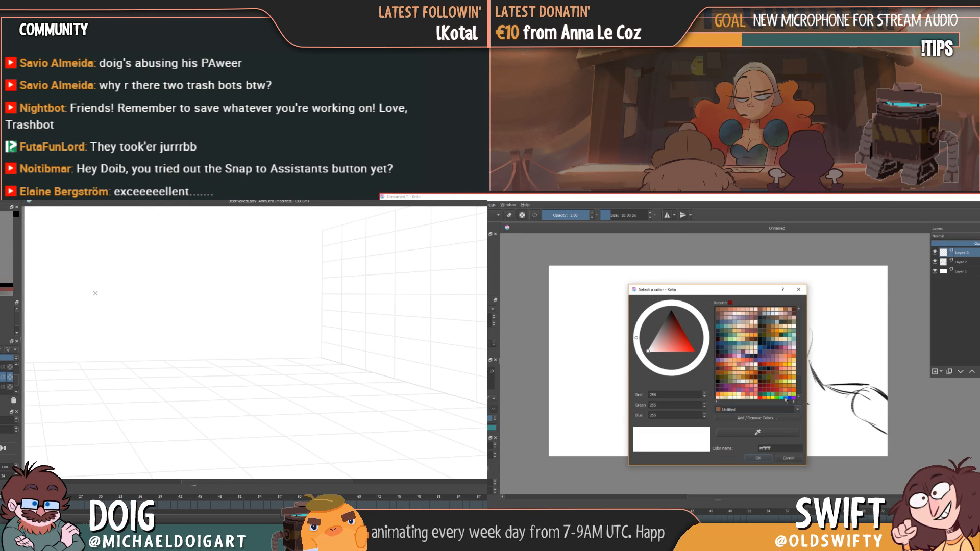
pyautogui.hotkey('alt', 'Tab')
pyautogui.click(739, 356)
pyautogui.moveTo(139, 218); pyautogui.dragTo(613, 480)
pyautogui.click(759, 458)
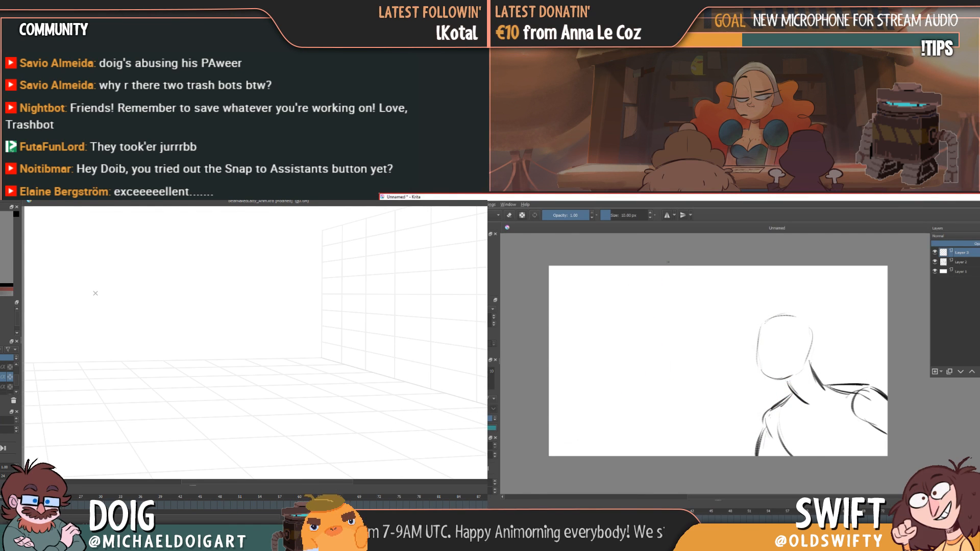
# - Sketch pink outlines of a large cloud along the canvas's upper edge and a smaller one at its left edge
pyautogui.moveTo(667, 319)
pyautogui.mouseDown()
pyautogui.moveTo(739, 288)
pyautogui.moveTo(833, 278)
pyautogui.mouseUp()
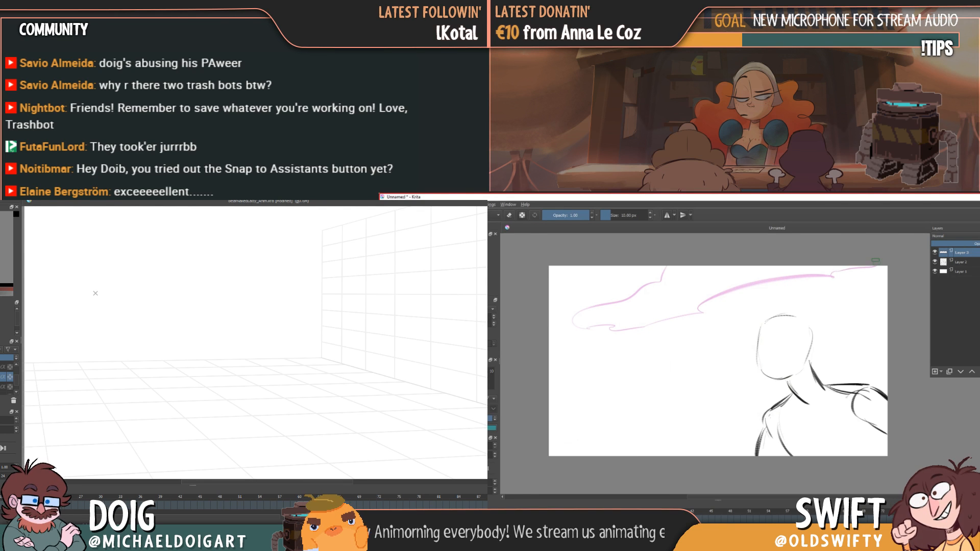
pyautogui.moveTo(96, 363); pyautogui.dragTo(102, 361)
pyautogui.moveTo(663, 267); pyautogui.dragTo(669, 263)
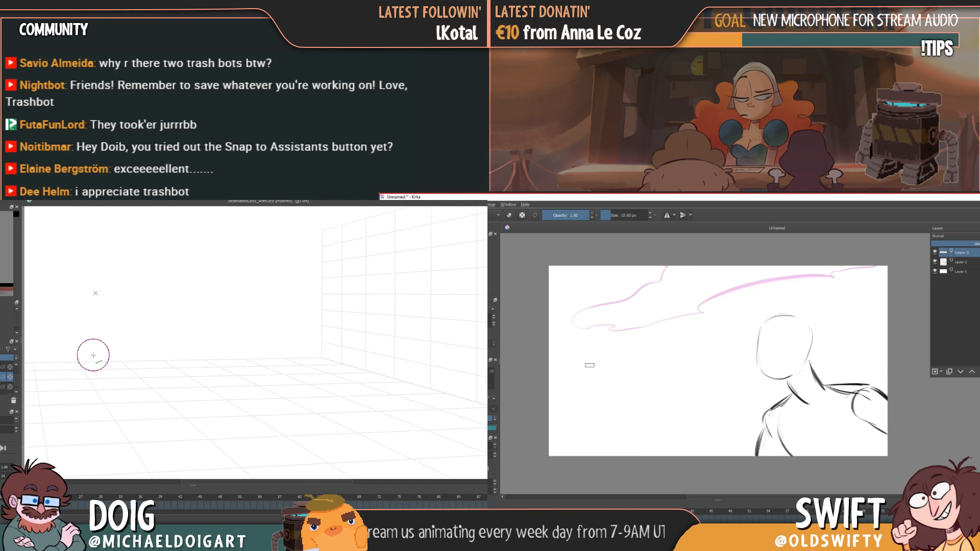
pyautogui.moveTo(552, 373); pyautogui.dragTo(606, 376)
pyautogui.moveTo(111, 381); pyautogui.dragTo(186, 438)
pyautogui.moveTo(606, 377)
pyautogui.mouseDown()
pyautogui.moveTo(669, 369)
pyautogui.moveTo(554, 399)
pyautogui.mouseUp()
pyautogui.hotkey('ctrl', 'z')
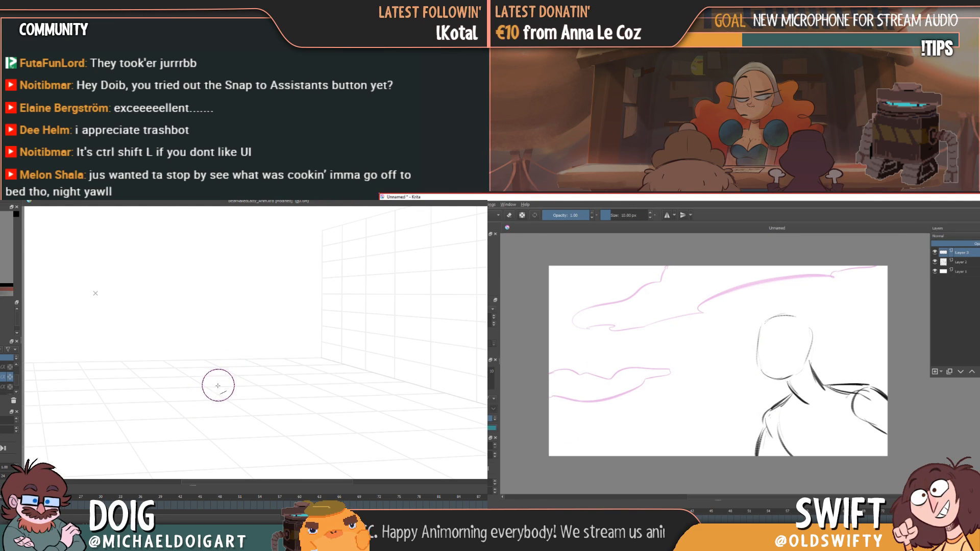
# - Fill the sky around the clouds with pink and move the cloud layer below the bust layer
pyautogui.click(557, 297)
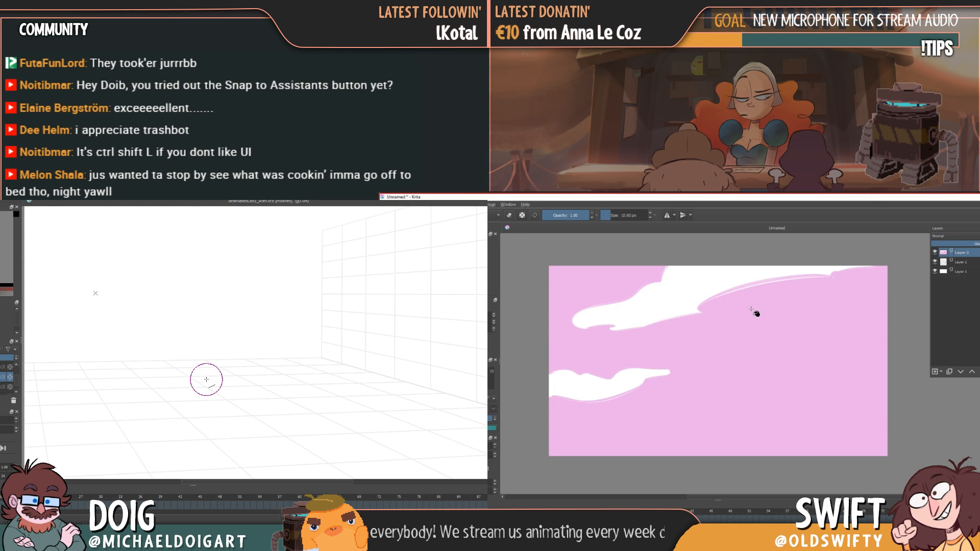
pyautogui.moveTo(963, 265); pyautogui.dragTo(965, 277)
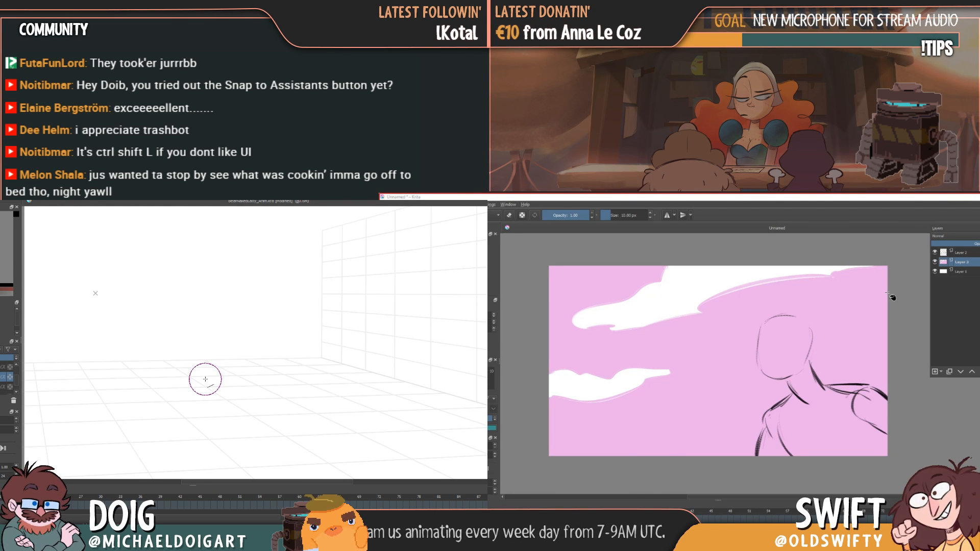
pyautogui.hotkey('ctrl', 't')
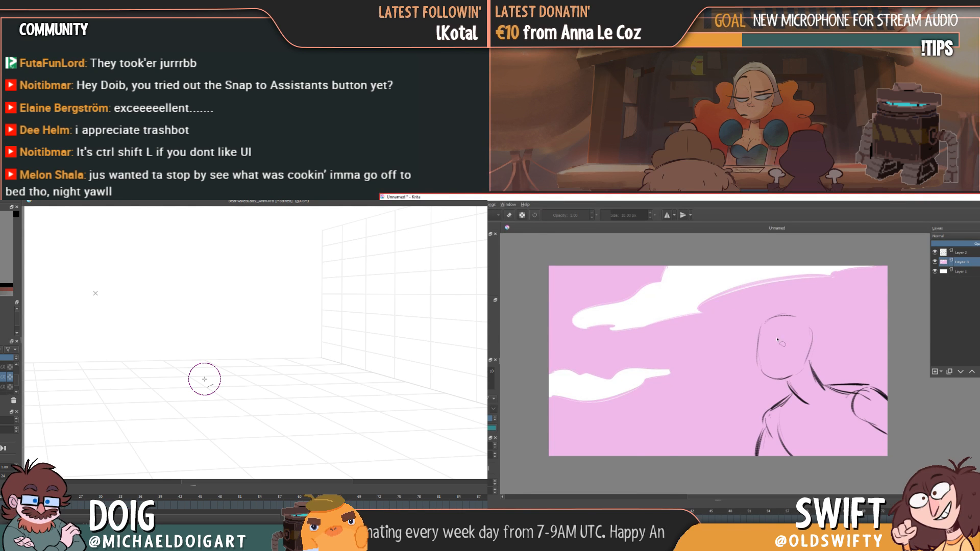
pyautogui.hotkey('ctrl', 'z')
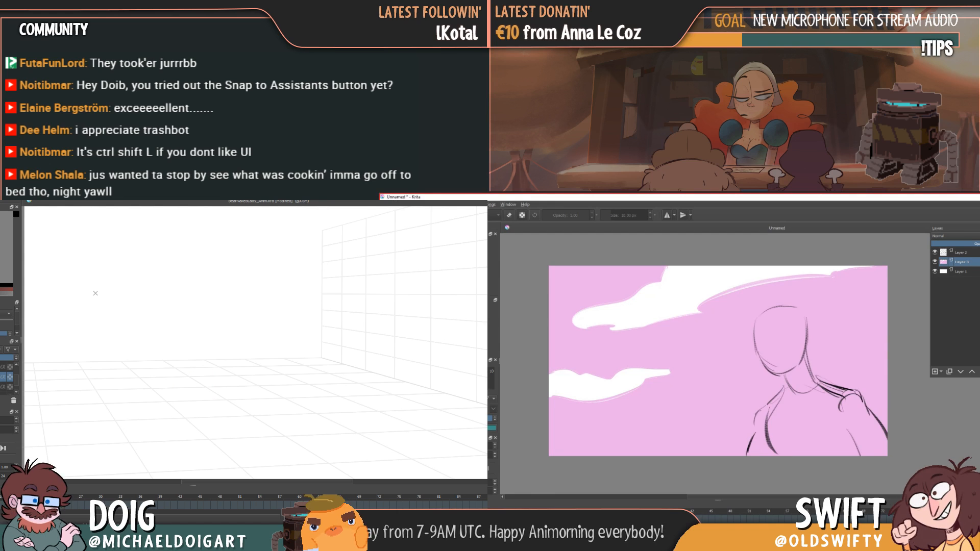
# - Try freehand strokes along the perspective floor while checking the tool options, and undo the strokes
pyautogui.moveTo(167, 405)
pyautogui.mouseDown()
pyautogui.moveTo(226, 435)
pyautogui.moveTo(295, 442)
pyautogui.moveTo(334, 428)
pyautogui.moveTo(317, 406)
pyautogui.mouseUp()
pyautogui.hotkey('ctrl', 'z')
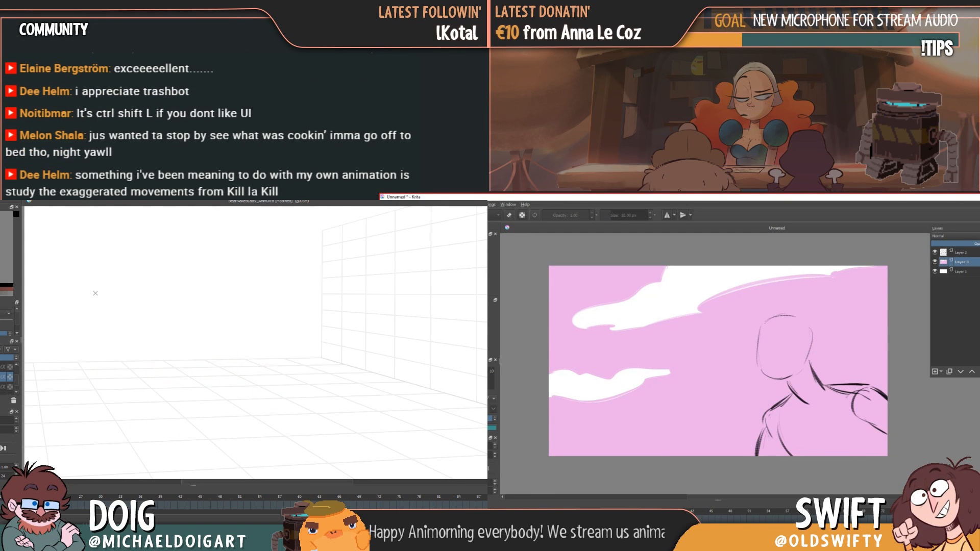
pyautogui.moveTo(17, 324); pyautogui.dragTo(18, 331)
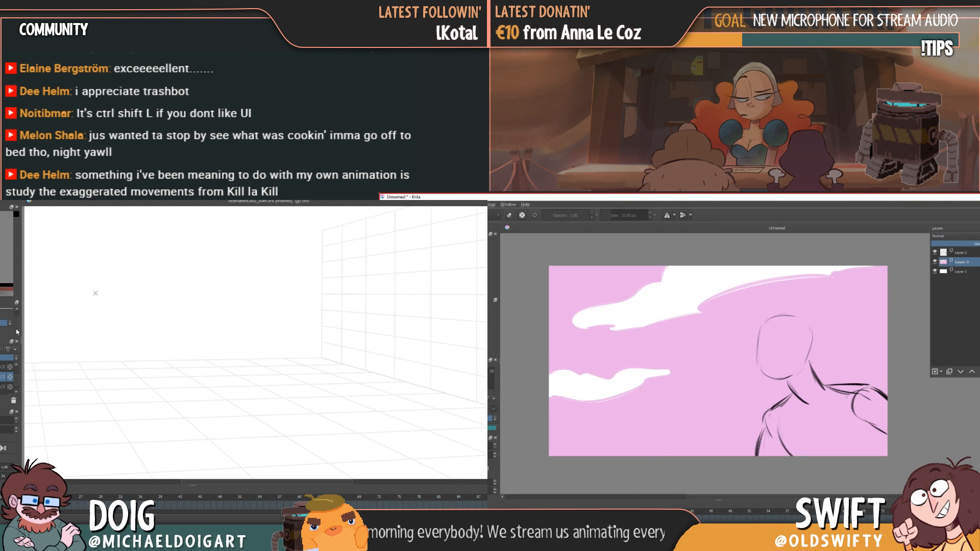
pyautogui.hotkey('ctrl', 't')
pyautogui.moveTo(885, 420); pyautogui.dragTo(888, 420)
pyautogui.moveTo(97, 392); pyautogui.dragTo(179, 429)
pyautogui.hotkey('ctrl', 'z')
pyautogui.press('Return')
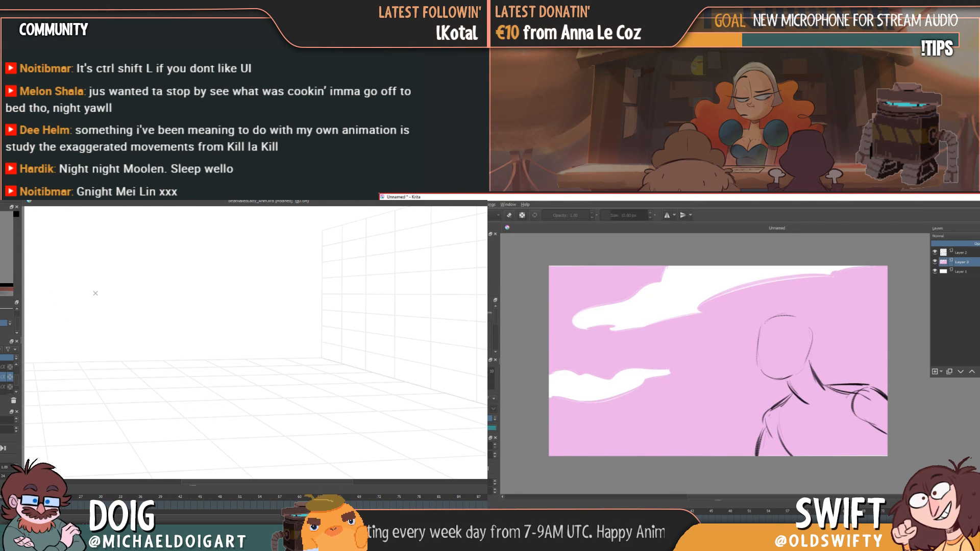
pyautogui.moveTo(18, 324); pyautogui.dragTo(18, 320)
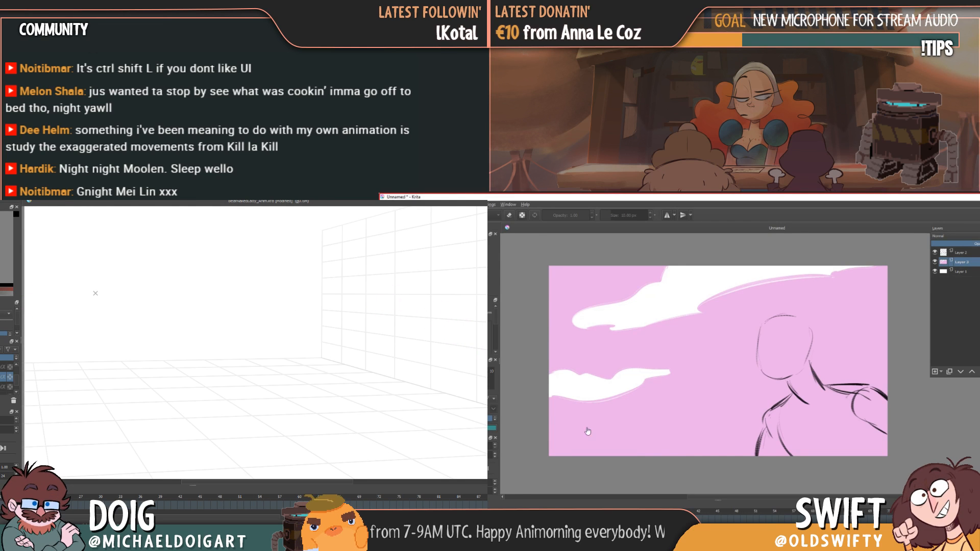
# - Activate both perspective grid assistants, the floor and the side wall, in the running-figure file
pyautogui.hotkey('ctrl', 't')
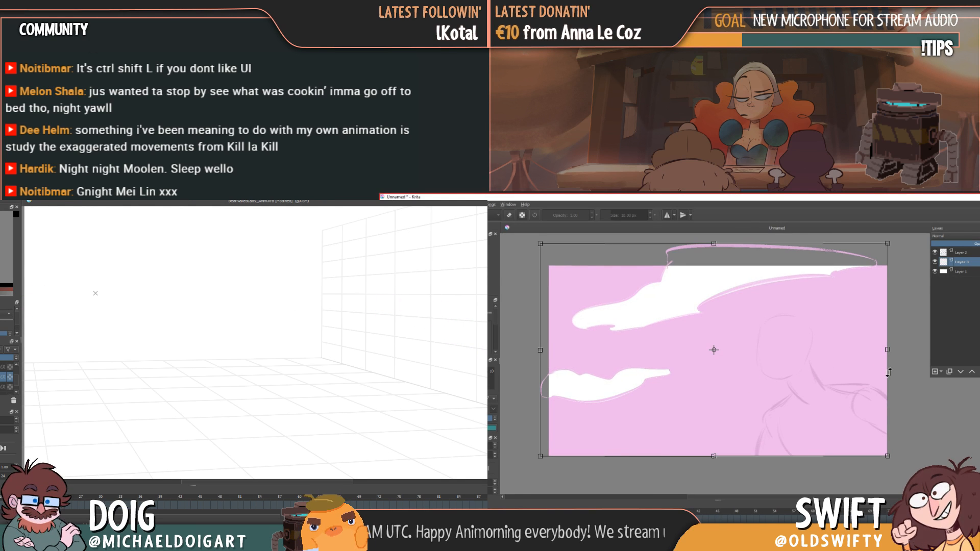
pyautogui.press('Return')
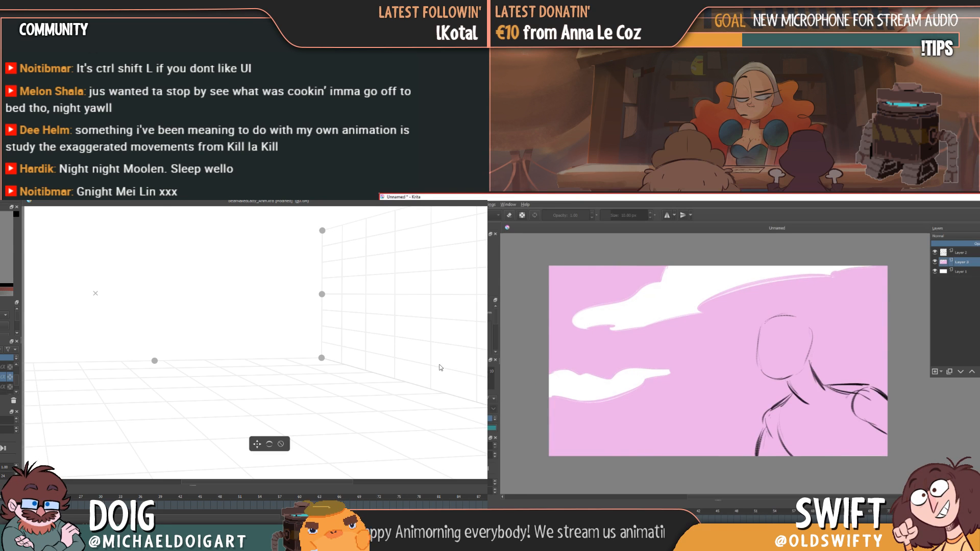
pyautogui.click(270, 444)
pyautogui.moveTo(343, 315); pyautogui.dragTo(263, 319)
pyautogui.click(475, 311)
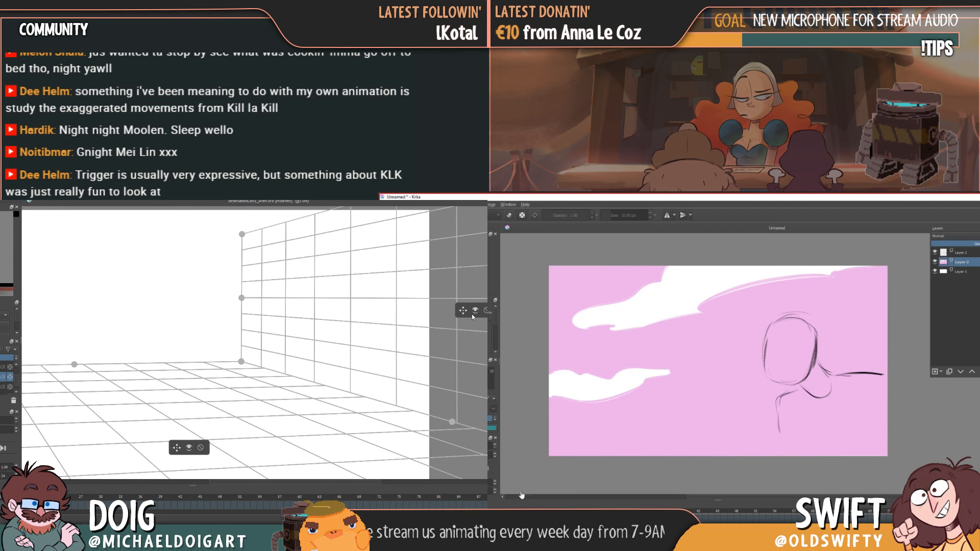
# - Nudge the cloud layer slightly left, and test strokes snapped to the perspective grids before undoing them
pyautogui.hotkey('ctrl', 't')
pyautogui.moveTo(603, 448); pyautogui.dragTo(601, 448)
pyautogui.press('b')
pyautogui.moveTo(151, 399); pyautogui.dragTo(299, 394)
pyautogui.press('Return')
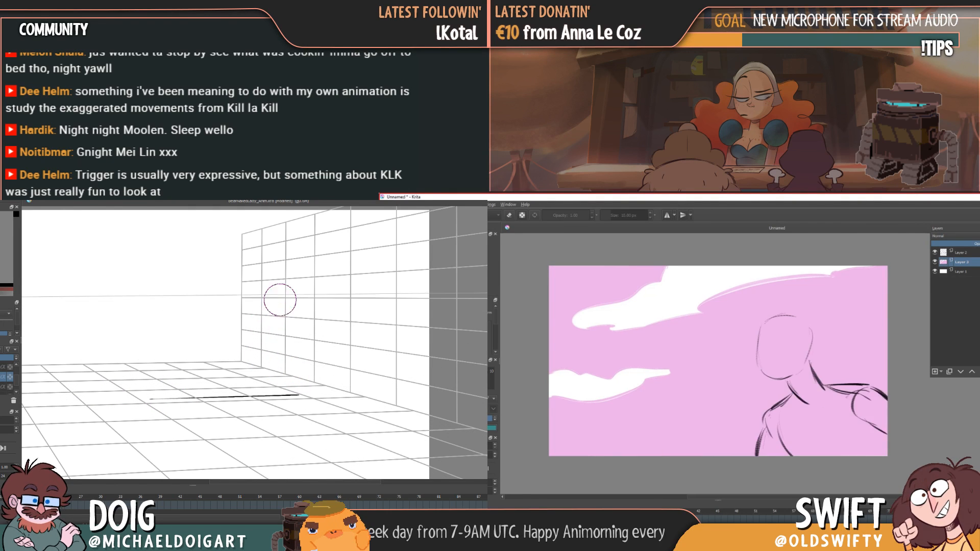
pyautogui.moveTo(285, 284); pyautogui.dragTo(235, 287)
pyautogui.hotkey('ctrl', 'z')
pyautogui.hotkey('ctrl', 'z')
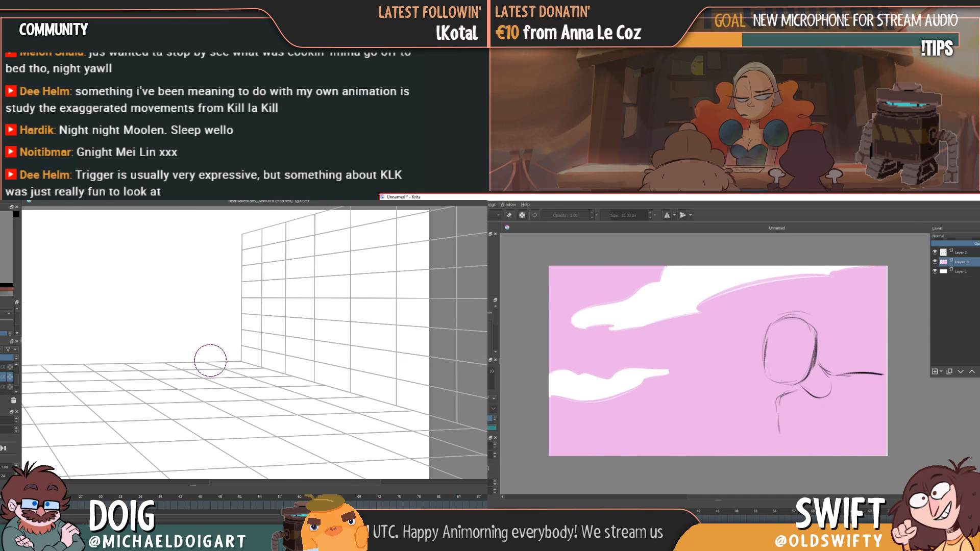
# - Shift the cloud layer slightly to the right with a transform and return to the head-sketch frame
pyautogui.moveTo(217, 396)
pyautogui.mouseDown()
pyautogui.moveTo(271, 378)
pyautogui.moveTo(257, 392)
pyautogui.mouseUp()
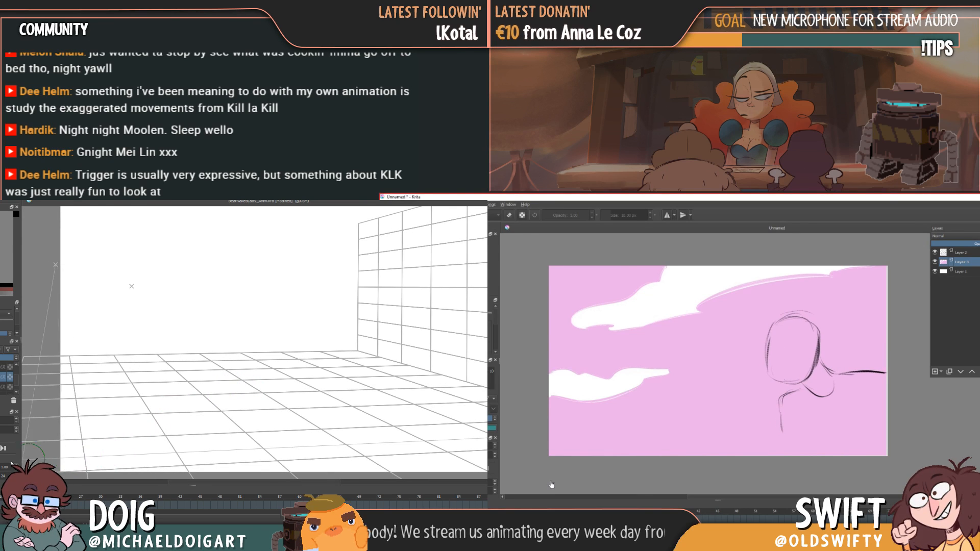
pyautogui.hotkey('ctrl', 't')
pyautogui.moveTo(655, 442); pyautogui.dragTo(639, 446)
pyautogui.press('Return')
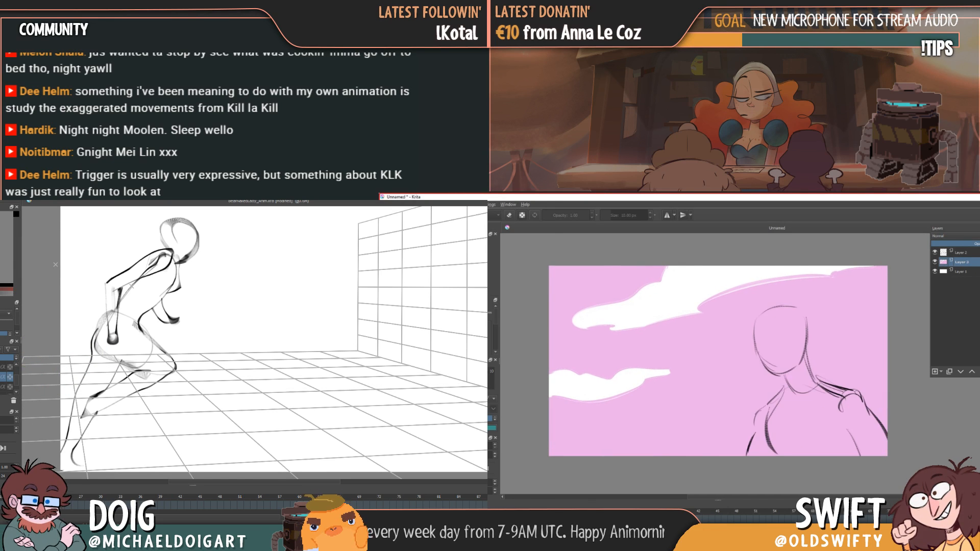
pyautogui.press('Left')
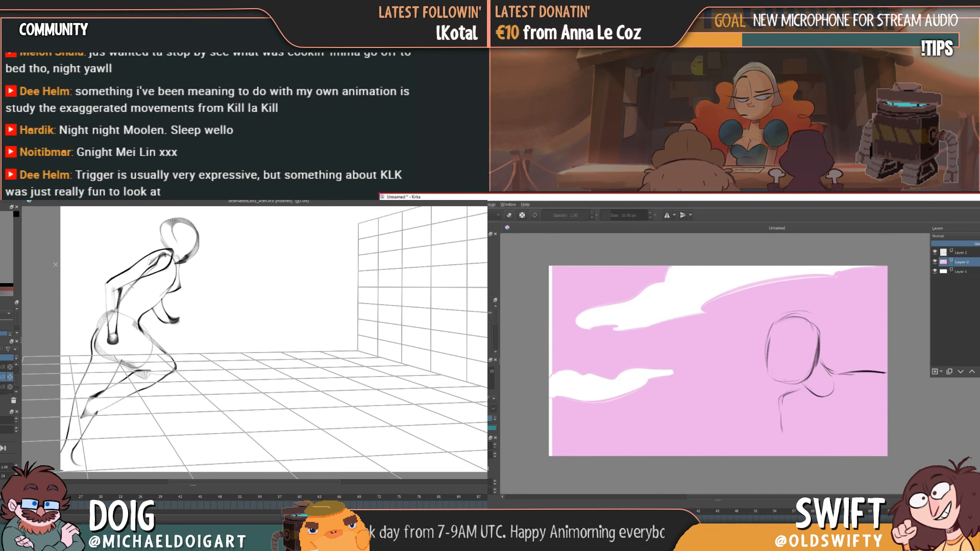
pyautogui.press('Left')
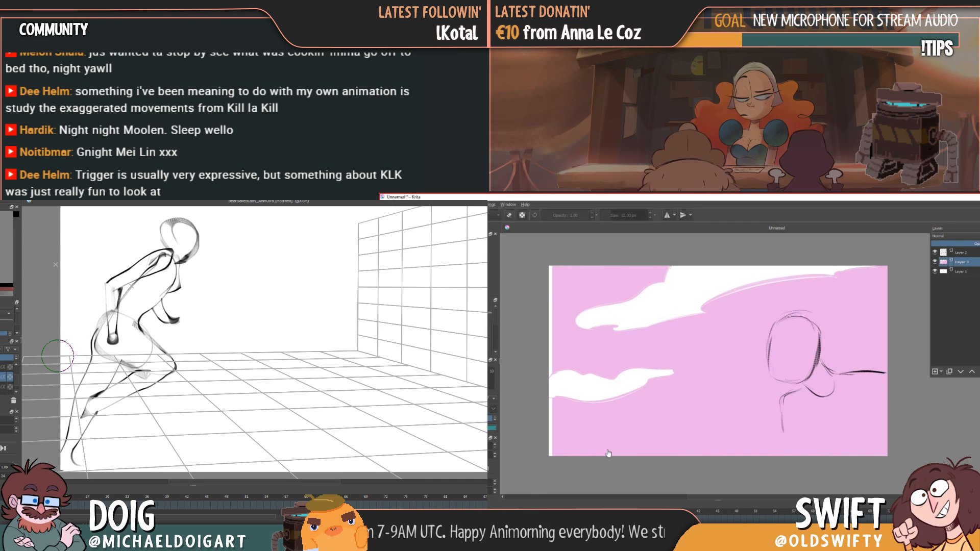
pyautogui.hotkey('ctrl', 't')
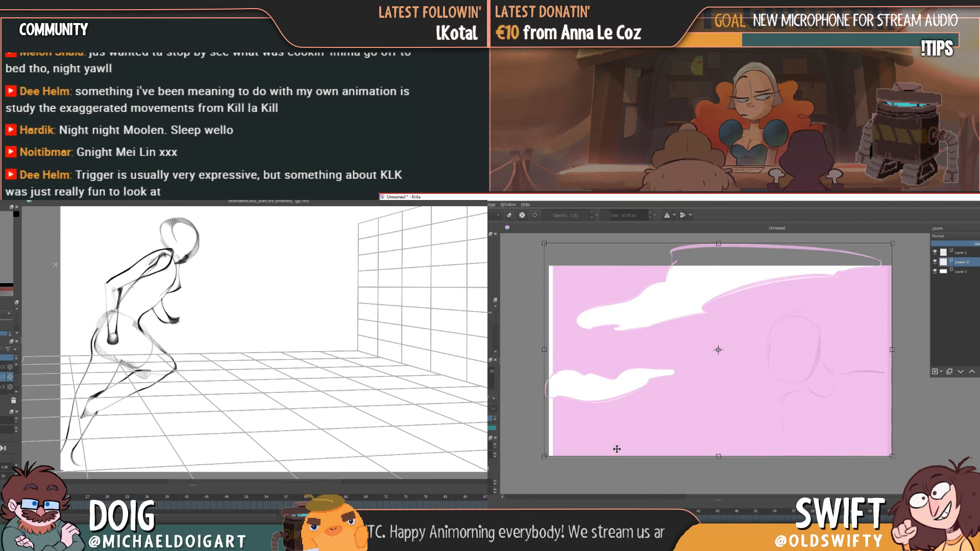
pyautogui.press('Return')
# - Flip back and forth between neighbouring bust frames to compare the figure's movement against the clouds
pyautogui.press('Right')
pyautogui.press('Right')
pyautogui.press('Left')
pyautogui.press('Left')
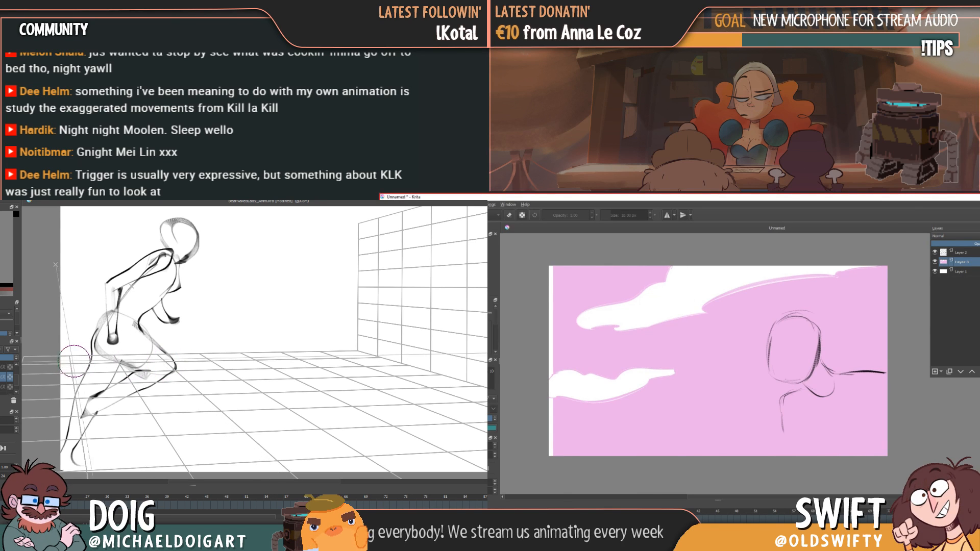
pyautogui.press('Right')
pyautogui.press('Left')
pyautogui.press('Right')
pyautogui.press('Left')
pyautogui.press('Right')
# - Shift the cloud layer upward and slightly right on the inverted-bust frame and apply the transform
pyautogui.hotkey('ctrl', 't')
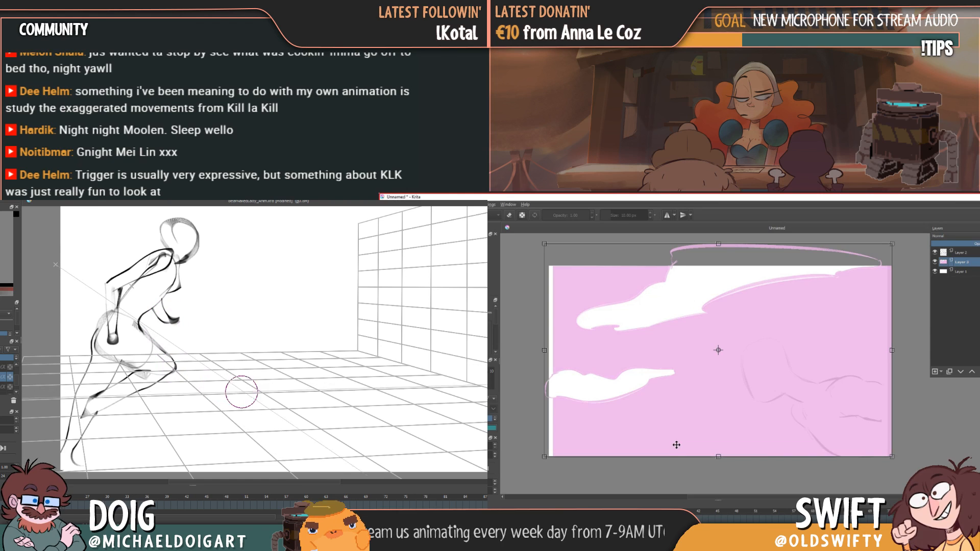
pyautogui.moveTo(677, 444); pyautogui.dragTo(682, 406)
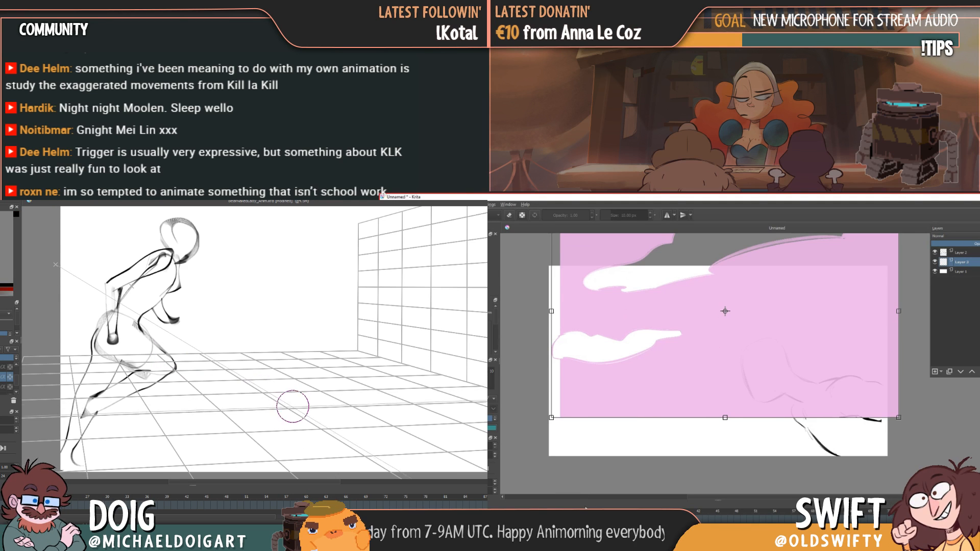
pyautogui.press('Right')
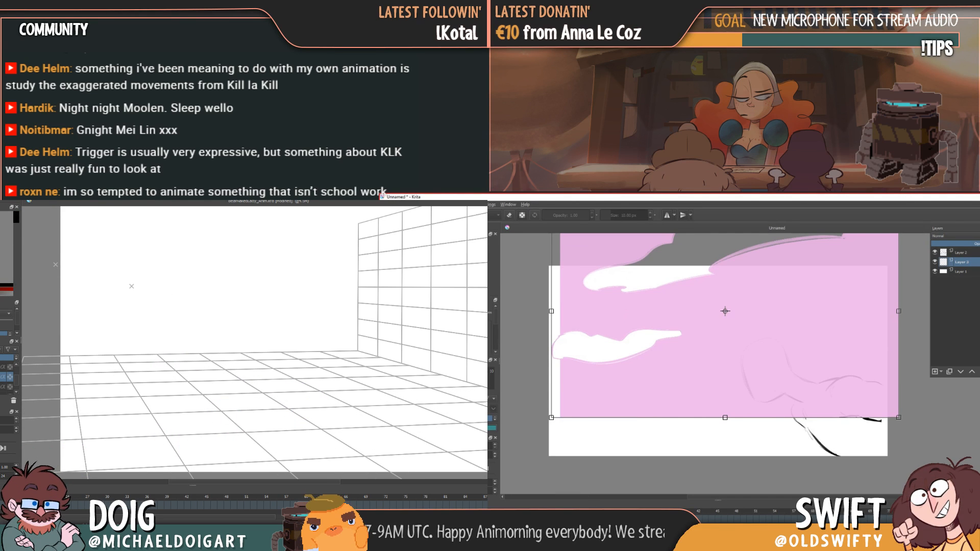
pyautogui.press('Left')
pyautogui.press('Right')
pyautogui.press('Return')
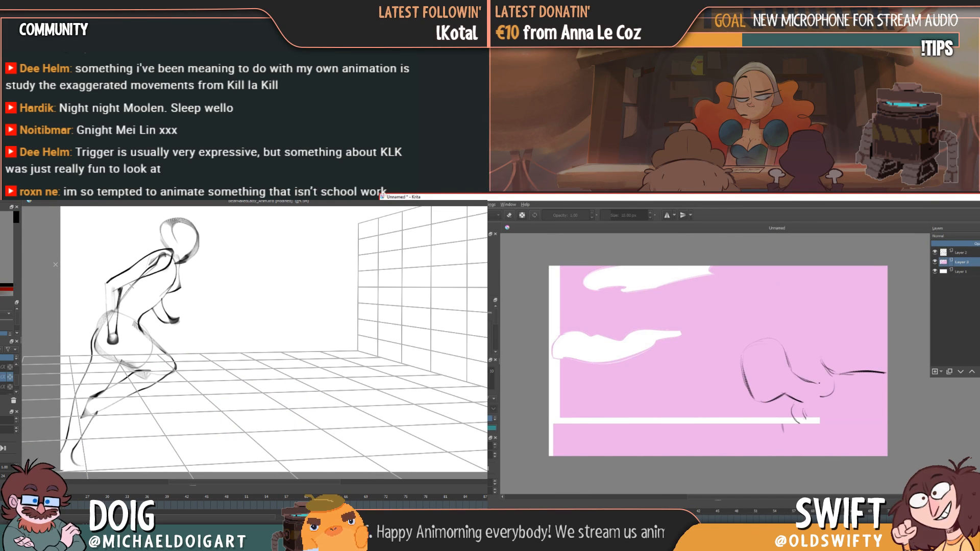
# - Try a stroke snapped to the floor perspective grid in the running-figure file and undo it
pyautogui.moveTo(300, 386)
pyautogui.mouseDown()
pyautogui.moveTo(322, 385)
pyautogui.moveTo(204, 389)
pyautogui.mouseUp()
pyautogui.hotkey('ctrl', 'z')
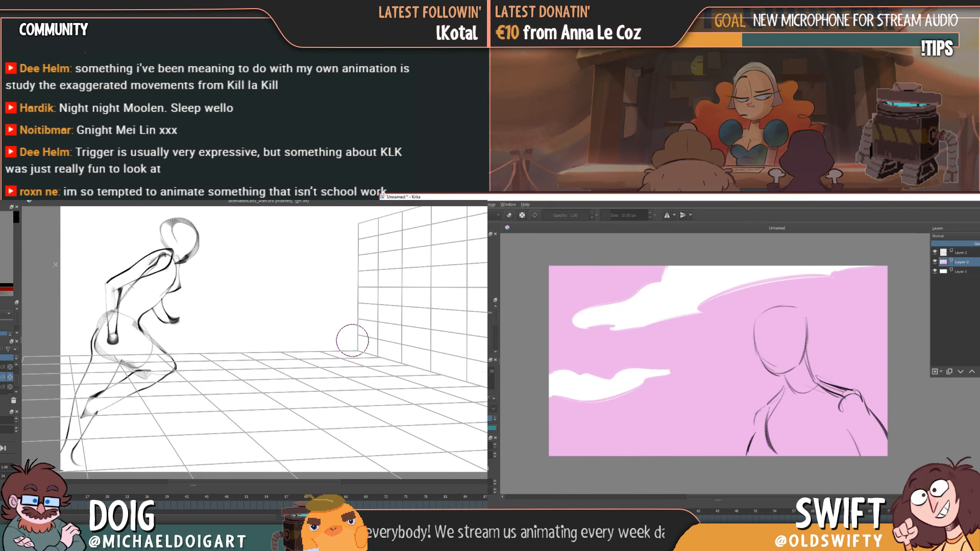
pyautogui.moveTo(358, 348); pyautogui.dragTo(354, 348)
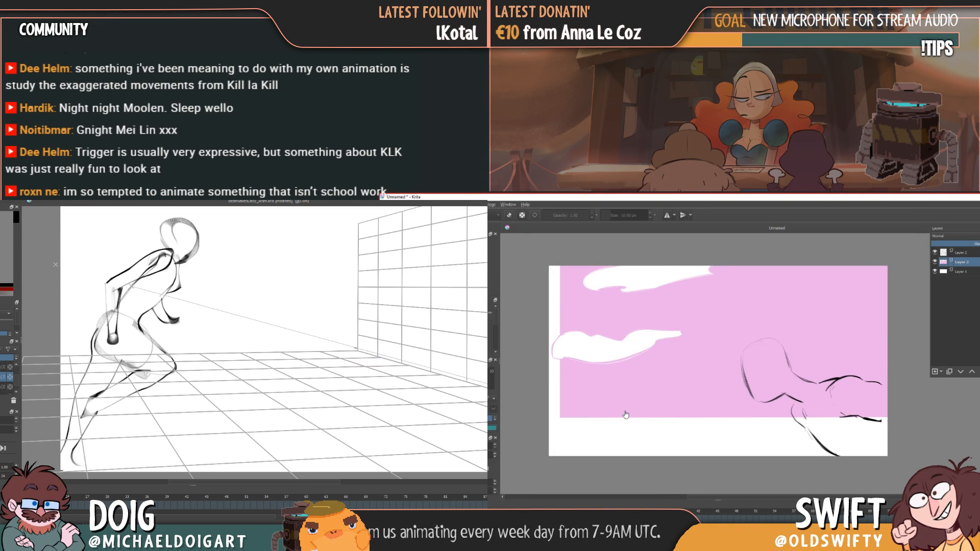
# - Enlarge and reposition the cloud layer to span the canvas width, and fill the uncovered area along the bottom edge with pink
pyautogui.hotkey('ctrl', 't')
pyautogui.moveTo(554, 423); pyautogui.dragTo(488, 495)
pyautogui.moveTo(600, 465); pyautogui.dragTo(652, 434)
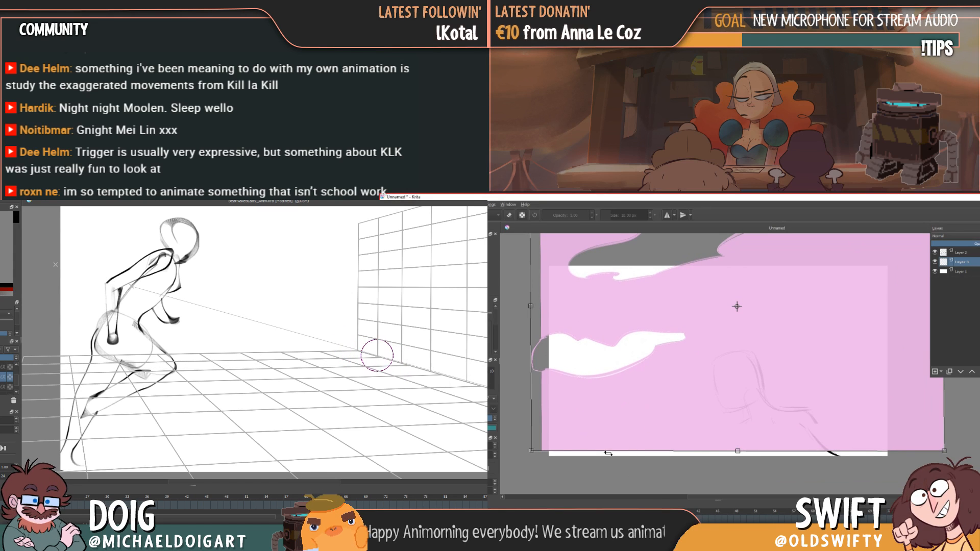
pyautogui.moveTo(532, 450); pyautogui.dragTo(564, 437)
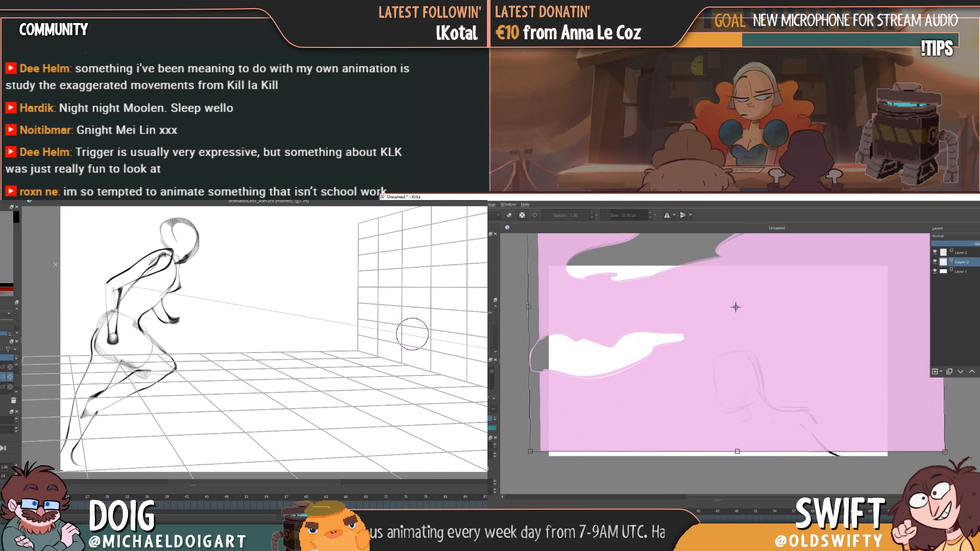
pyautogui.press('Return')
pyautogui.click(578, 454)
pyautogui.click(581, 454)
# - Flip between neighbouring bust frames to check how the enlarged clouds jump against the figure
pyautogui.press('Left')
pyautogui.press('Right')
pyautogui.press('Right')
pyautogui.press('Left')
pyautogui.press('Right')
pyautogui.press('Left')
# - Draw a long floor line snapped to the perspective grid, just in front of the back wall in the running-figure file
pyautogui.moveTo(65, 365); pyautogui.dragTo(386, 359)
pyautogui.press('Right')
pyautogui.press('Left')
pyautogui.press('Right')
pyautogui.press('Left')
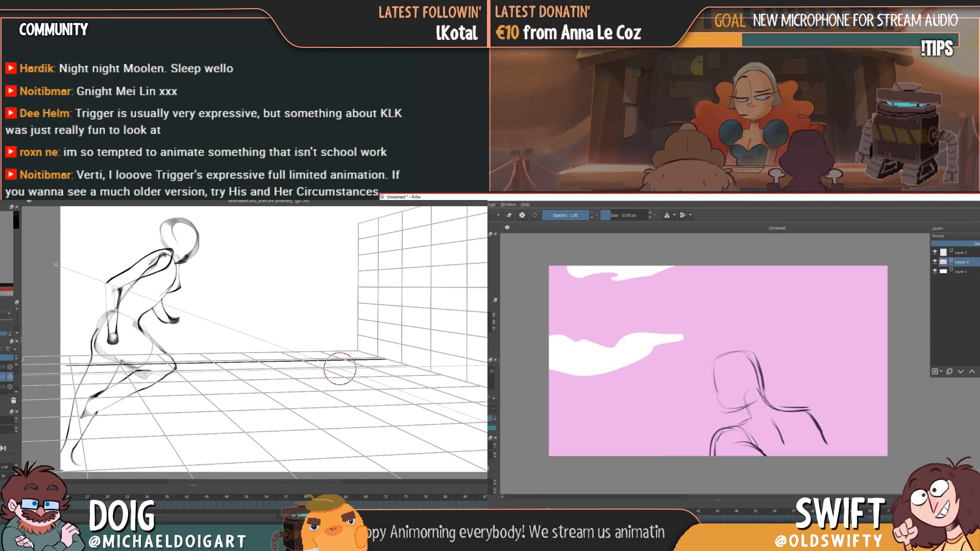
# - Step through the bust and running-figure frames to examine the cloud offsets and the floor contact against the guide line
pyautogui.press('Right')
pyautogui.press('Left')
pyautogui.press('Right')
pyautogui.press('Right')
pyautogui.press('Right')
pyautogui.press('Left')
pyautogui.press('Right')
pyautogui.press('Right')
pyautogui.press('Right')
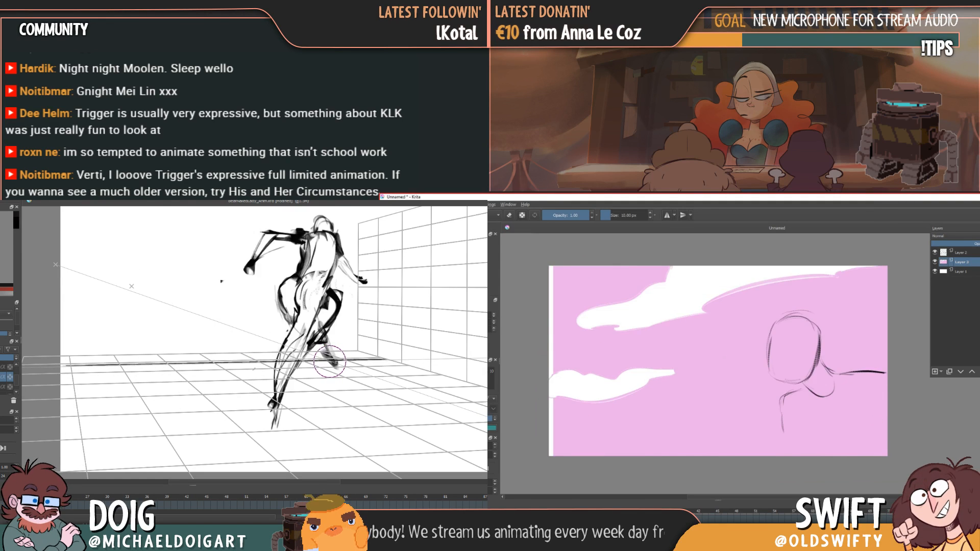
pyautogui.press('Left')
pyautogui.press('Right')
pyautogui.press('Right')
pyautogui.press('Right')
pyautogui.press('Left')
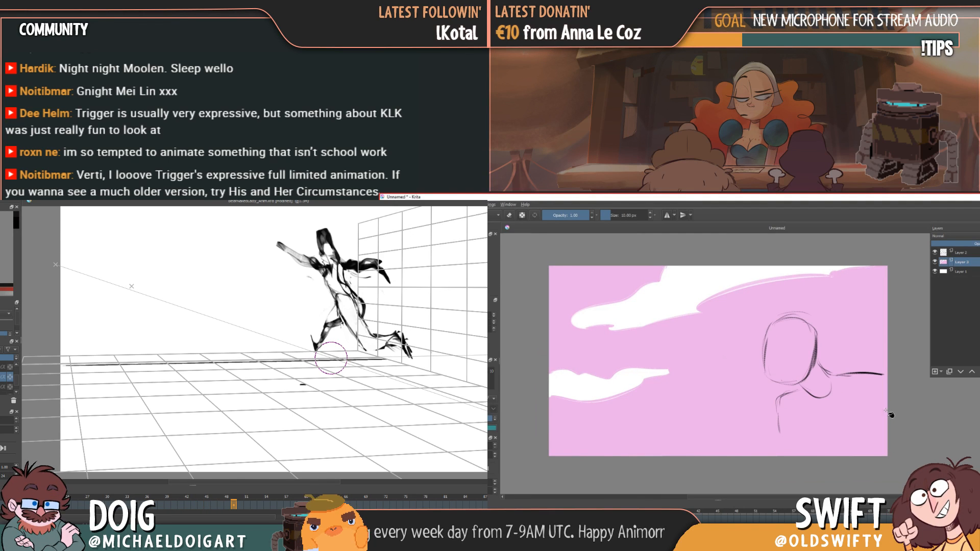
pyautogui.press('Left')
pyautogui.press('Left')
pyautogui.press('Left')
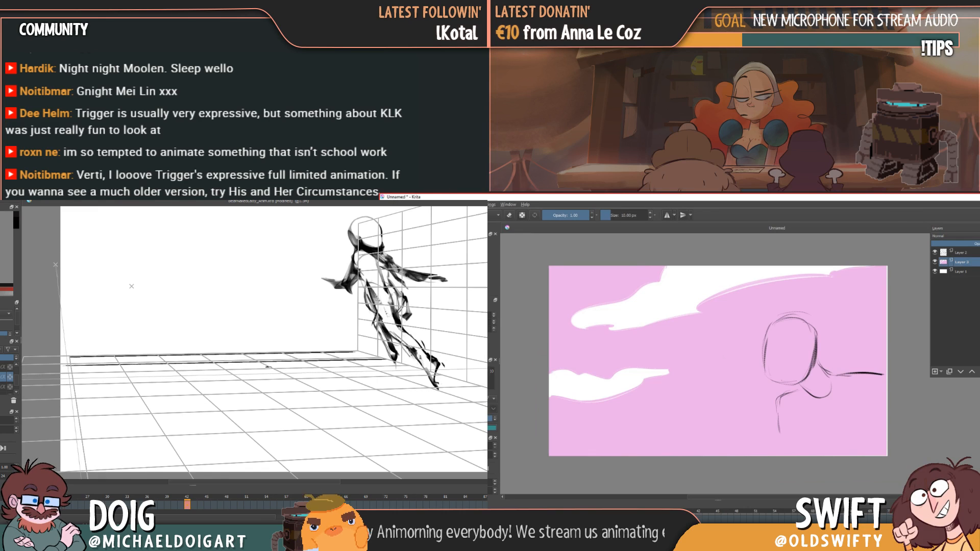
# - Fill the thin white strip along the canvas's right edge with pink on the head-sketch frame
pyautogui.press('Left')
pyautogui.press('Right')
pyautogui.click(886, 382)
pyautogui.press('Right')
pyautogui.press('Right')
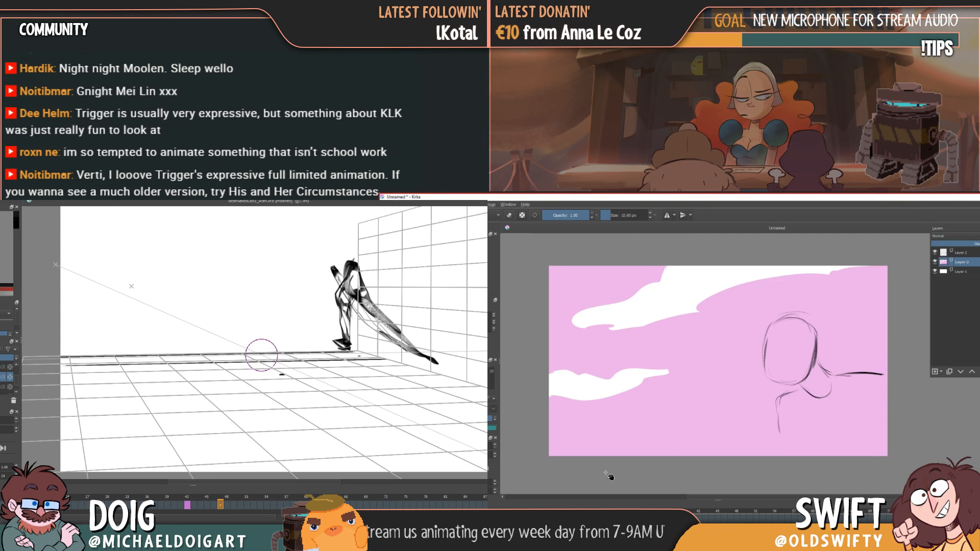
# - Step onward through the bust frames to look for remaining white gaps and cloud outlines in the pink sky
pyautogui.press('Right')
pyautogui.press('Right')
pyautogui.press('Left')
pyautogui.press('Right')
pyautogui.press('Right')
pyautogui.press('Right')
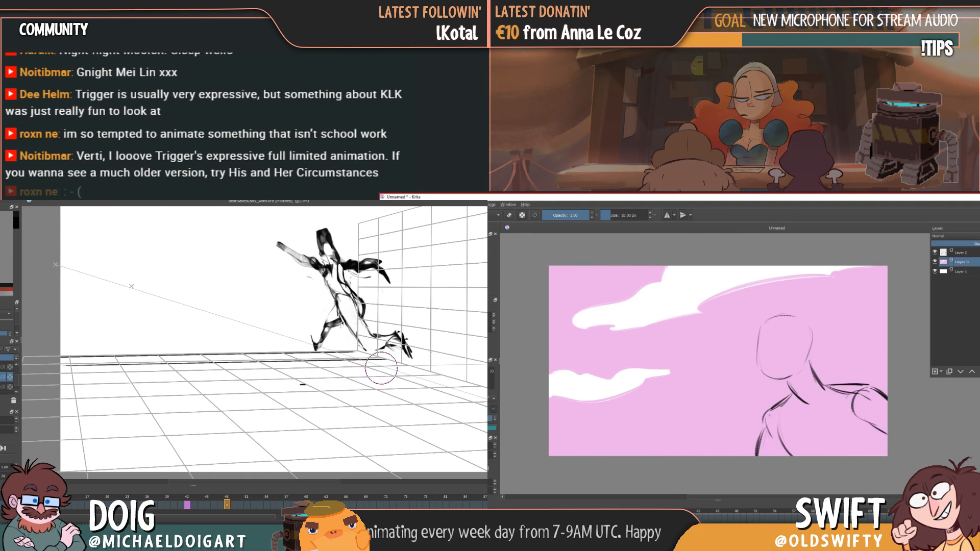
pyautogui.press('Right')
pyautogui.press('Right')
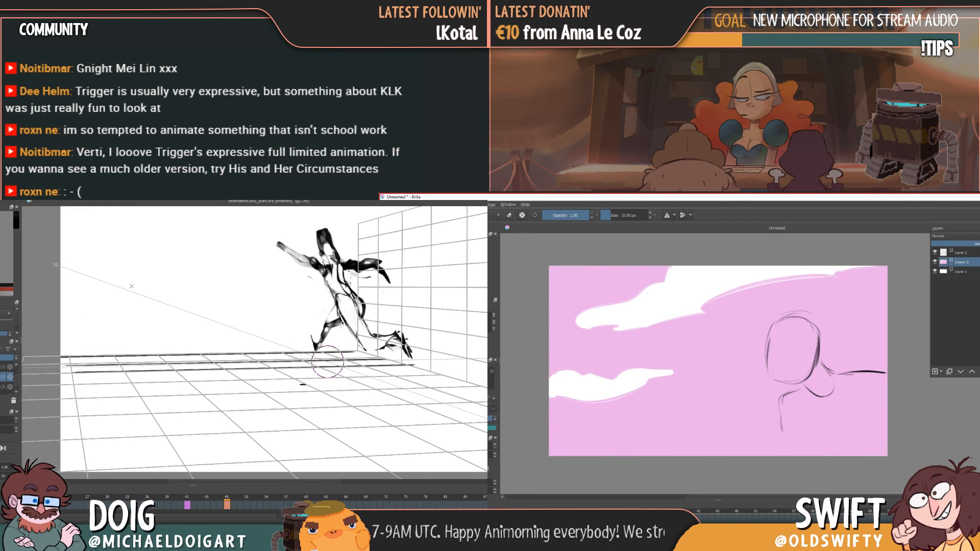
# - Refill the pink sky up to the cloud edges on successive bust frames, and draw another perspective-snapped floor line under the runner
pyautogui.click(594, 439)
pyautogui.press('Right')
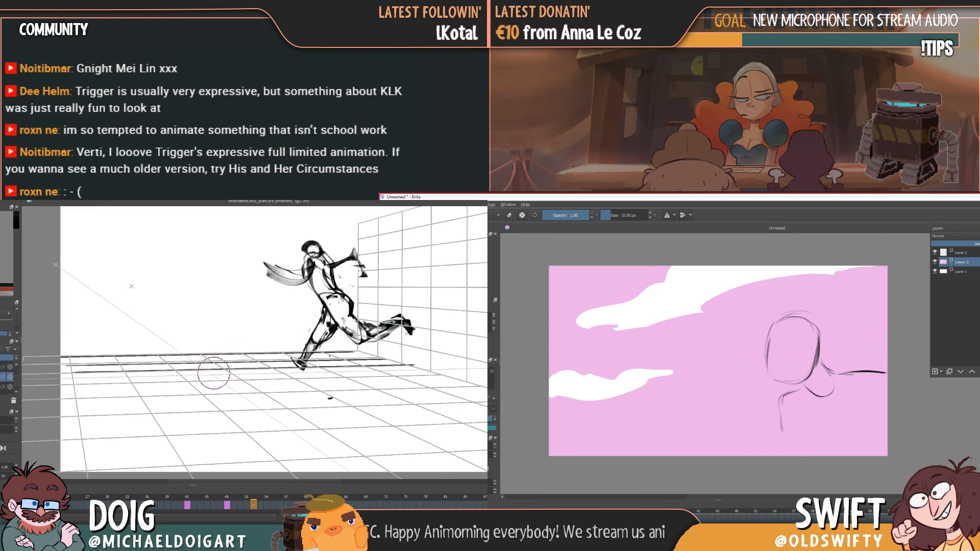
pyautogui.press('Right')
pyautogui.press('Right')
pyautogui.click(592, 429)
pyautogui.moveTo(78, 385); pyautogui.dragTo(445, 376)
pyautogui.press('Right')
pyautogui.click(590, 435)
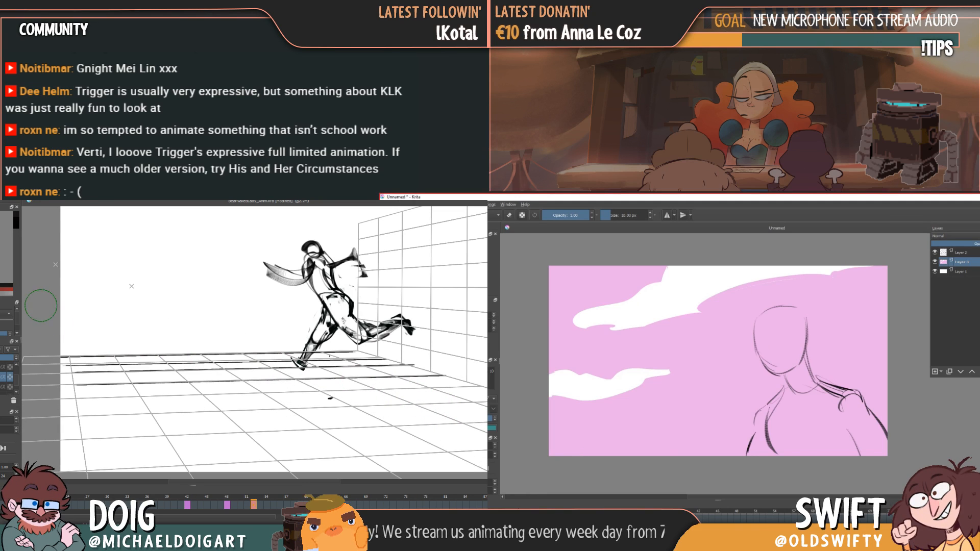
# - Fill the white strip along the canvas's left edge with pink, below and above the lower cloud, on the head-sketch frame
pyautogui.press('Right')
pyautogui.press('Right')
pyautogui.press('Right')
pyautogui.press('Right')
pyautogui.click(551, 435)
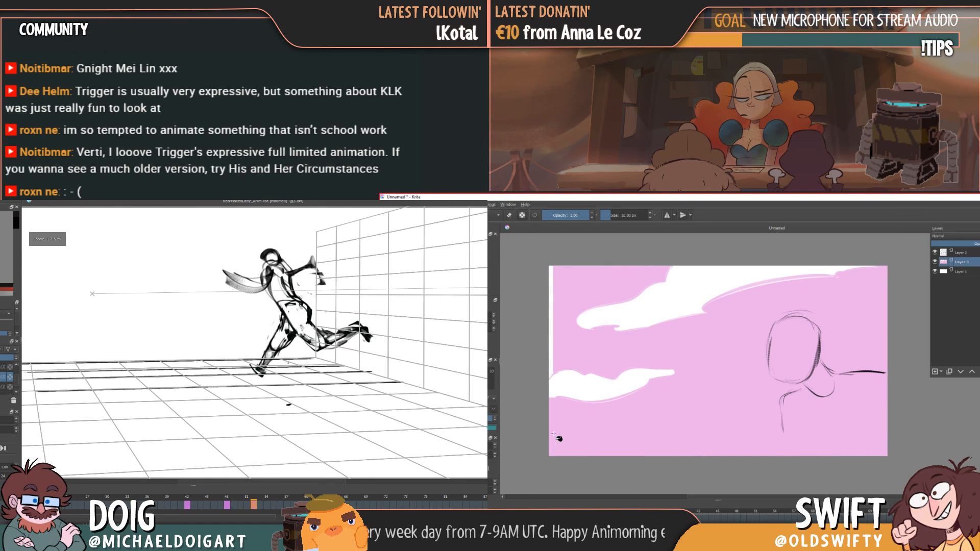
pyautogui.click(551, 373)
pyautogui.scroll(1, 255, 342)
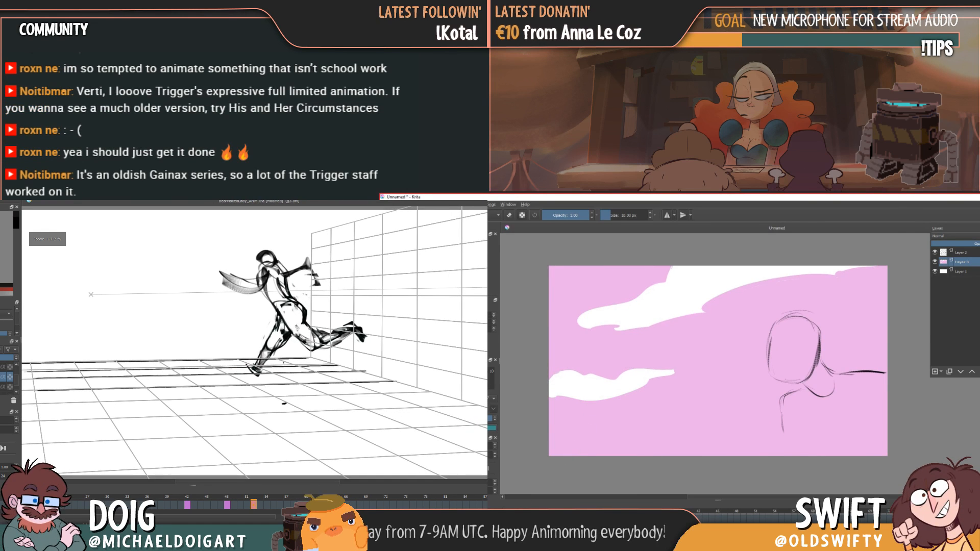
pyautogui.scroll(-1, 255, 342)
# - Flip between the head-sketch and inverted-bust frames to compare the filled cloud backgrounds
pyautogui.press('Right')
pyautogui.press('Left')
pyautogui.press('Right')
pyautogui.press('Left')
pyautogui.press('Right')
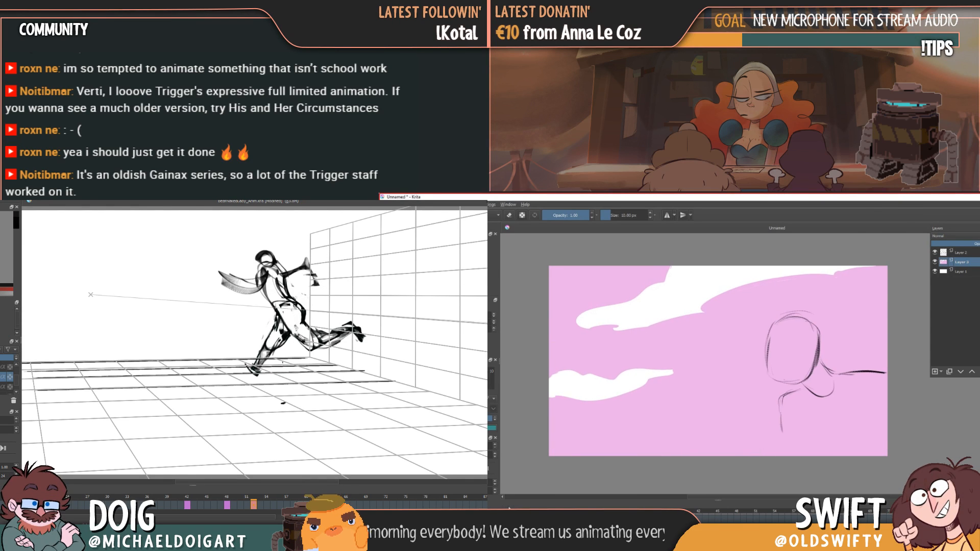
pyautogui.press('Right')
pyautogui.press('Left')
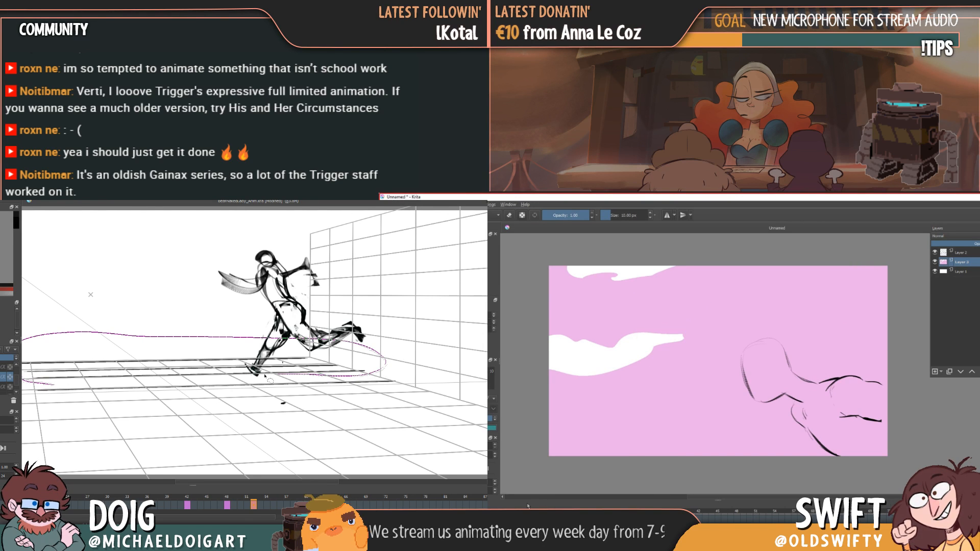
# - Delete the lassoed floor guide lines from the current running keyframe
pyautogui.press('Right')
pyautogui.press('Delete')
pyautogui.press('Left')
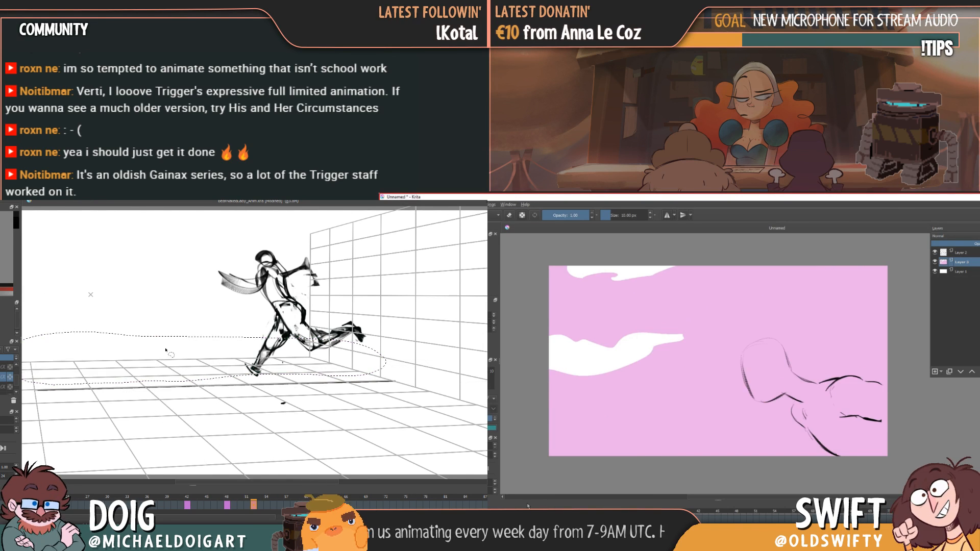
# - Lasso an area along the top of the sky on the inverted-bust frame, clear it to enlarge the white cloud, and deselect
pyautogui.press('l')
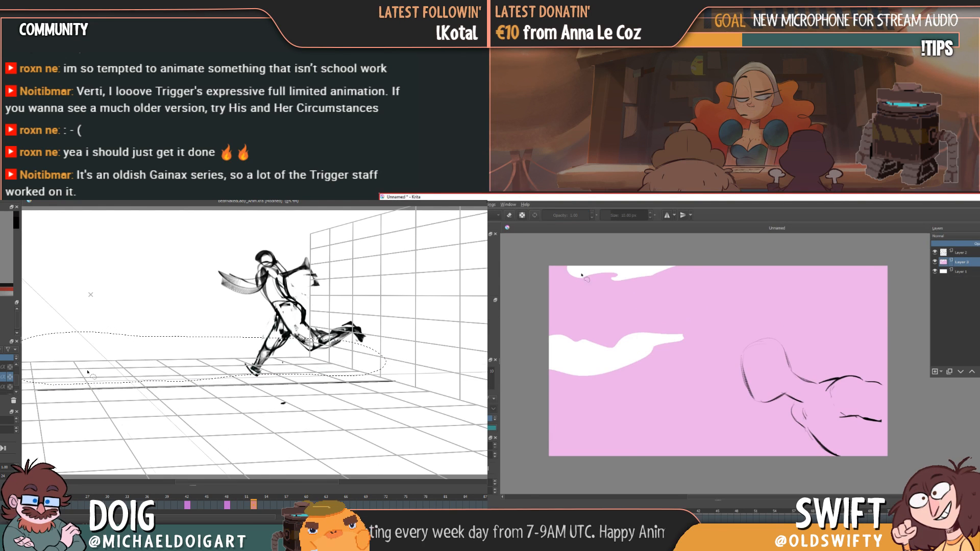
pyautogui.moveTo(579, 277)
pyautogui.mouseDown()
pyautogui.moveTo(638, 298)
pyautogui.moveTo(735, 268)
pyautogui.moveTo(899, 282)
pyautogui.moveTo(887, 251)
pyautogui.moveTo(780, 230)
pyautogui.moveTo(608, 249)
pyautogui.mouseUp()
pyautogui.press('Delete')
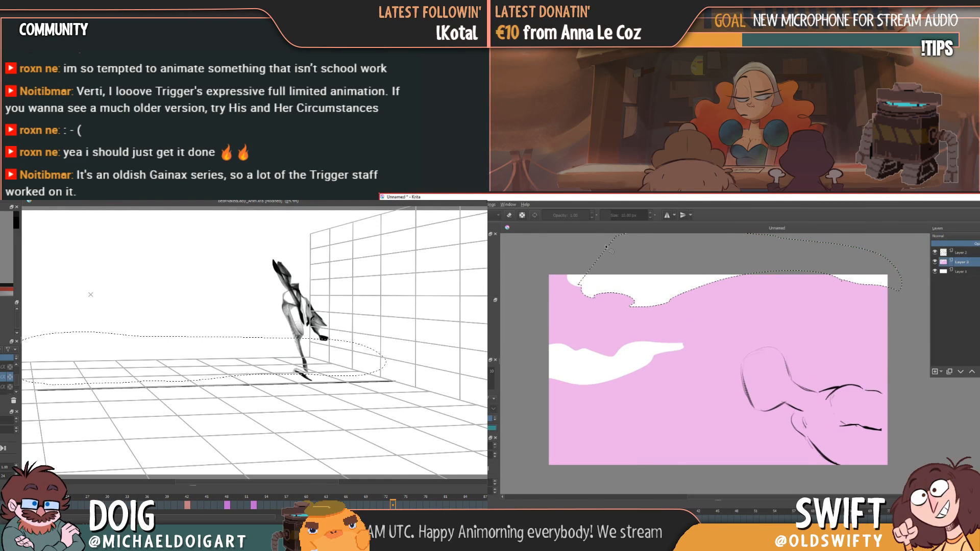
pyautogui.hotkey('ctrl', 'shift', 'a')
pyautogui.press('Left')
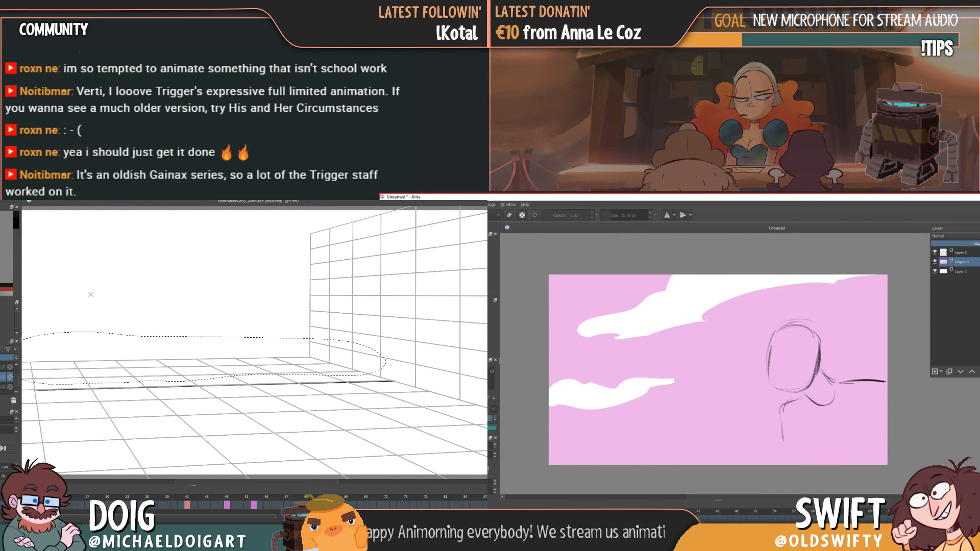
pyautogui.press('Left')
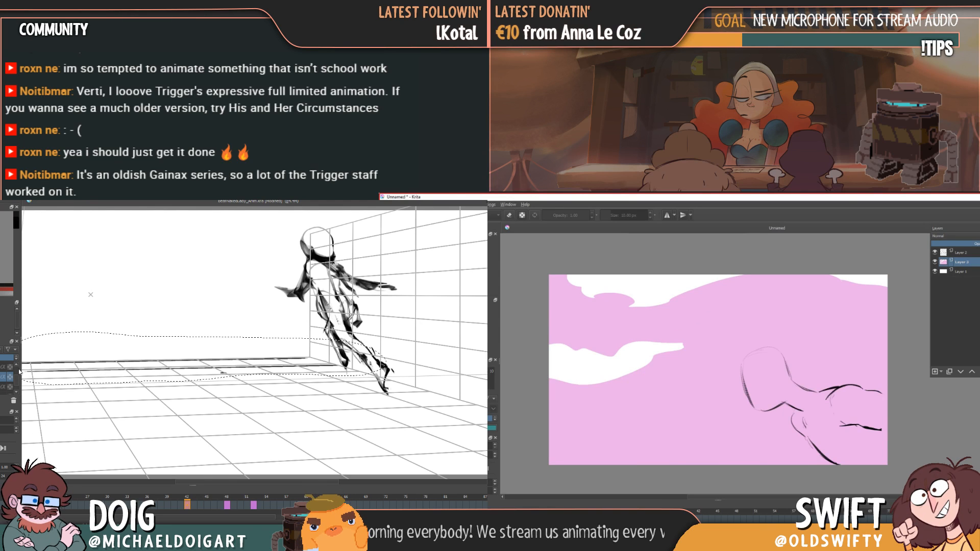
pyautogui.press('Left')
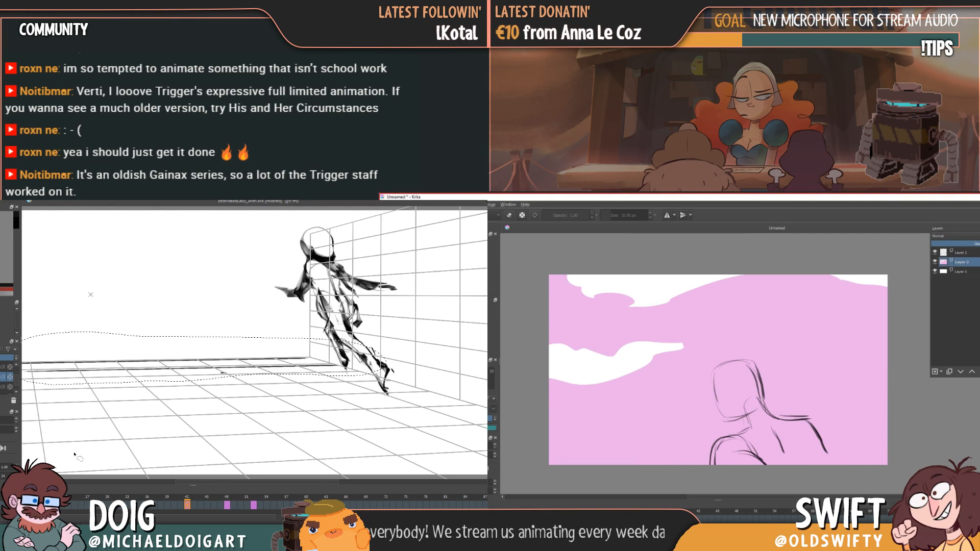
# - Delete the floor guide lines inside the selection from the earlier running-figure keyframes
pyautogui.click(254, 506)
pyautogui.press('b')
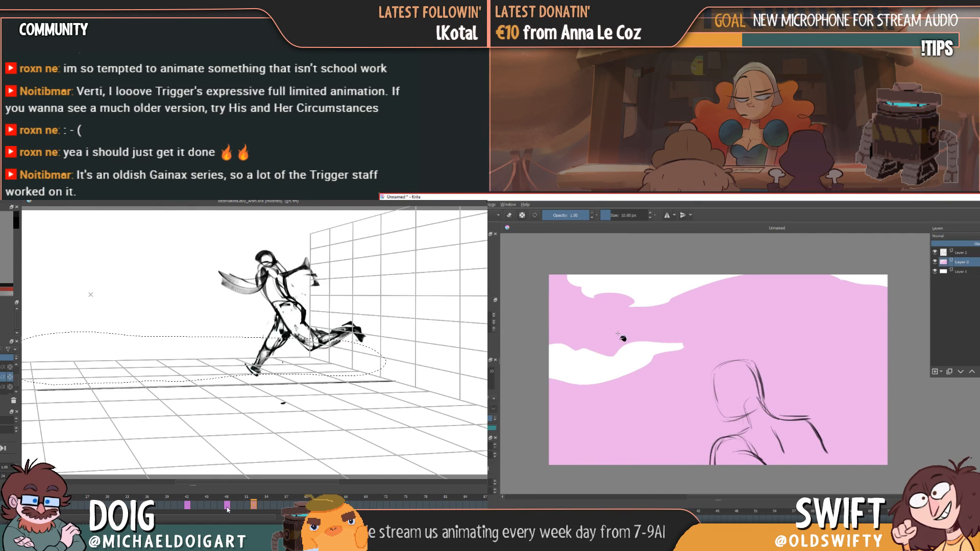
pyautogui.click(227, 505)
pyautogui.click(187, 505)
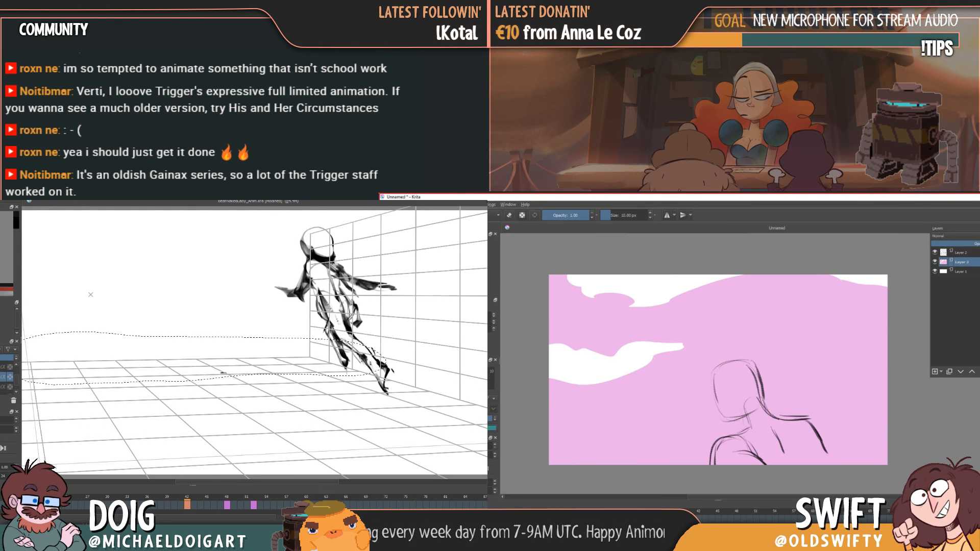
pyautogui.press('Delete')
# - Return to the running figure's crouched opening pose and compare neighbouring bust frames against the plain pink background
pyautogui.click(651, 423)
pyautogui.press('Right')
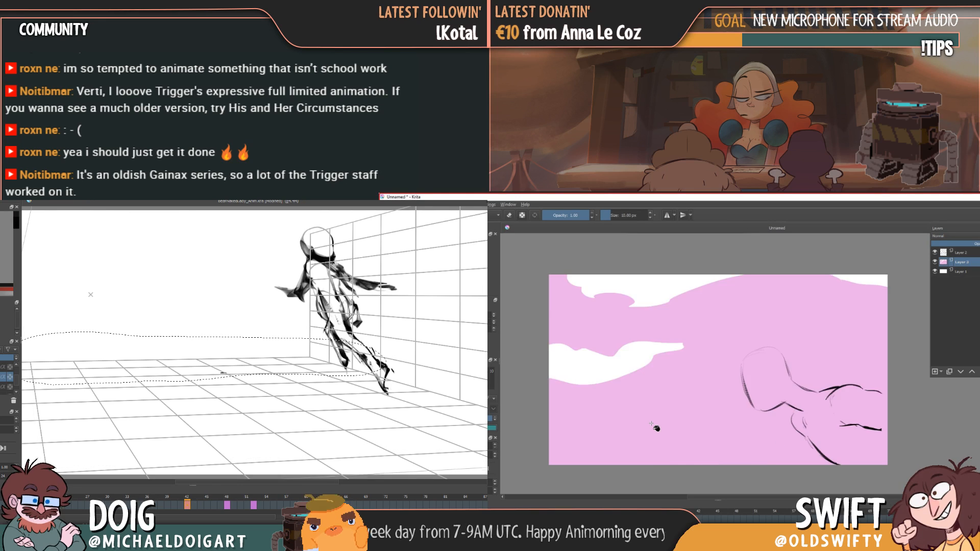
pyautogui.click(47, 505)
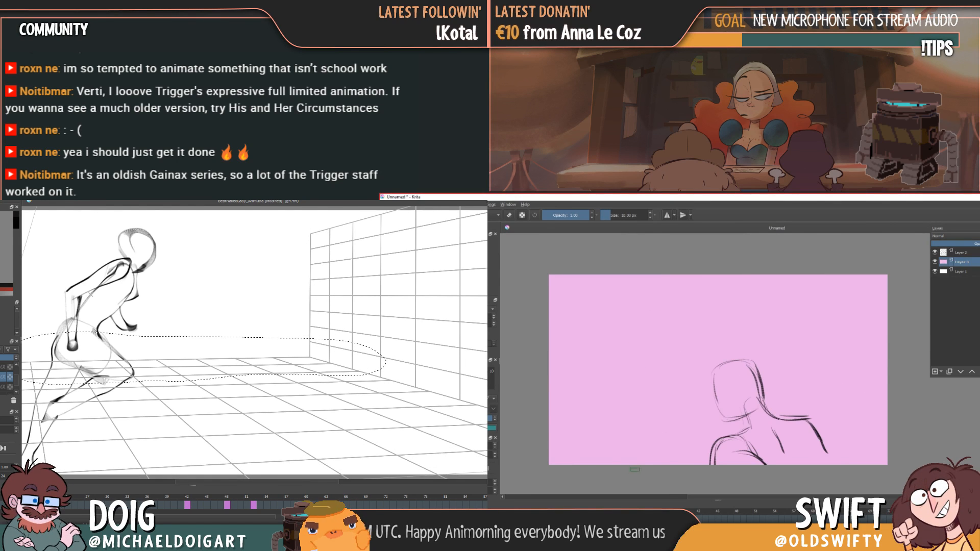
pyautogui.click(572, 507)
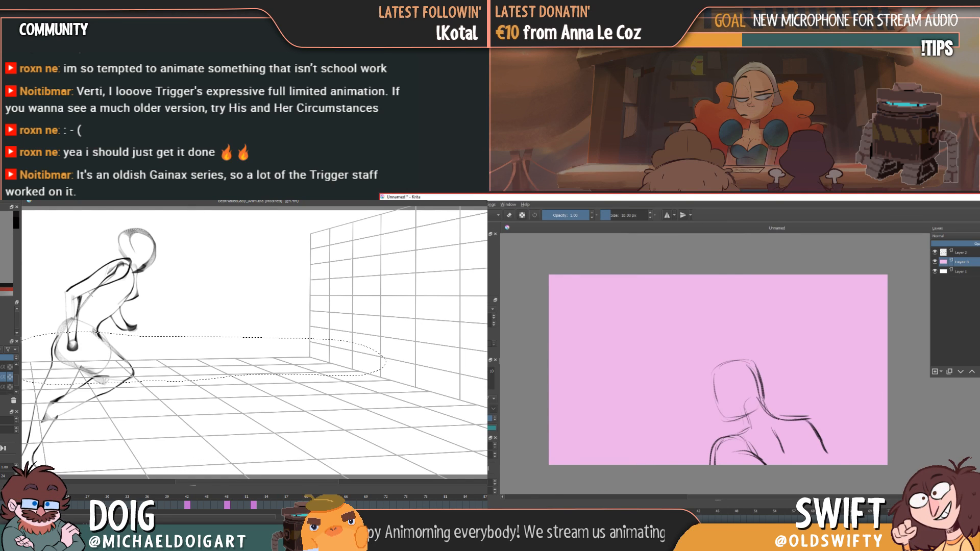
pyautogui.press('Right')
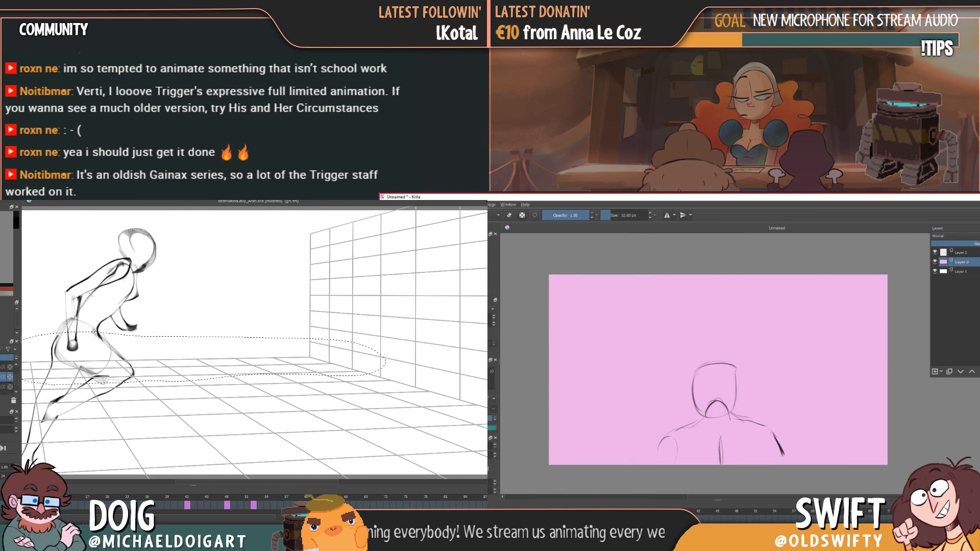
pyautogui.press('Left')
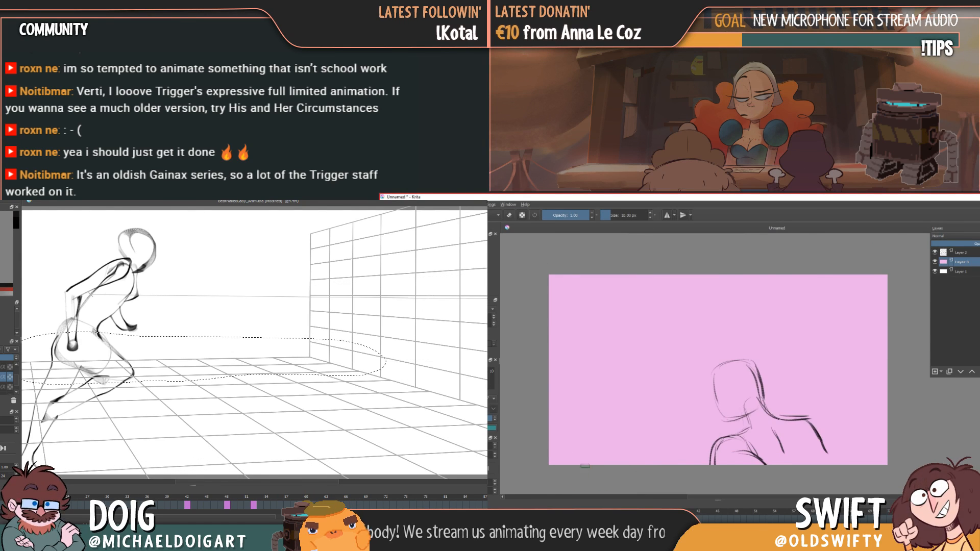
# - Edit the perspective assistants in the running-figure file, moving the side wall's far edge further left and making it shorter
pyautogui.press('a')
pyautogui.moveTo(309, 233)
pyautogui.mouseDown()
pyautogui.moveTo(285, 237)
pyautogui.moveTo(310, 239)
pyautogui.mouseUp()
pyautogui.moveTo(310, 358); pyautogui.dragTo(257, 361)
pyautogui.moveTo(310, 237); pyautogui.dragTo(258, 278)
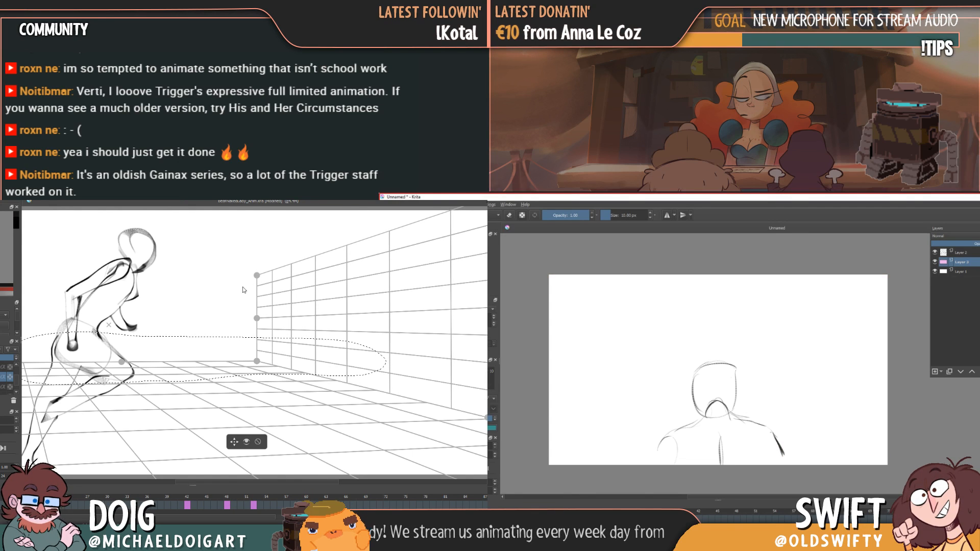
# - Raise the side-wall grid's near upper corner and nudge the floor grid's far left corner slightly down and inward
pyautogui.moveTo(359, 301); pyautogui.dragTo(205, 375)
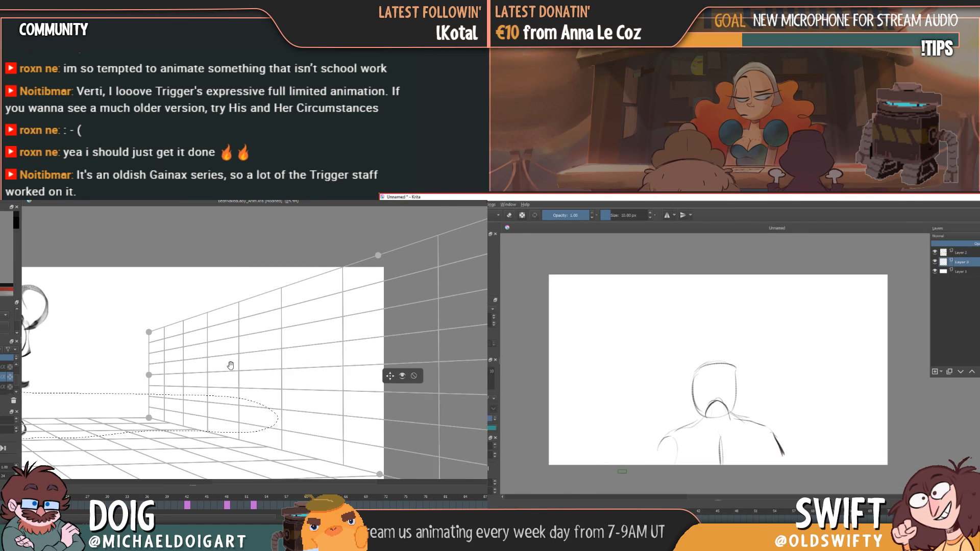
pyautogui.moveTo(266, 347); pyautogui.dragTo(259, 347)
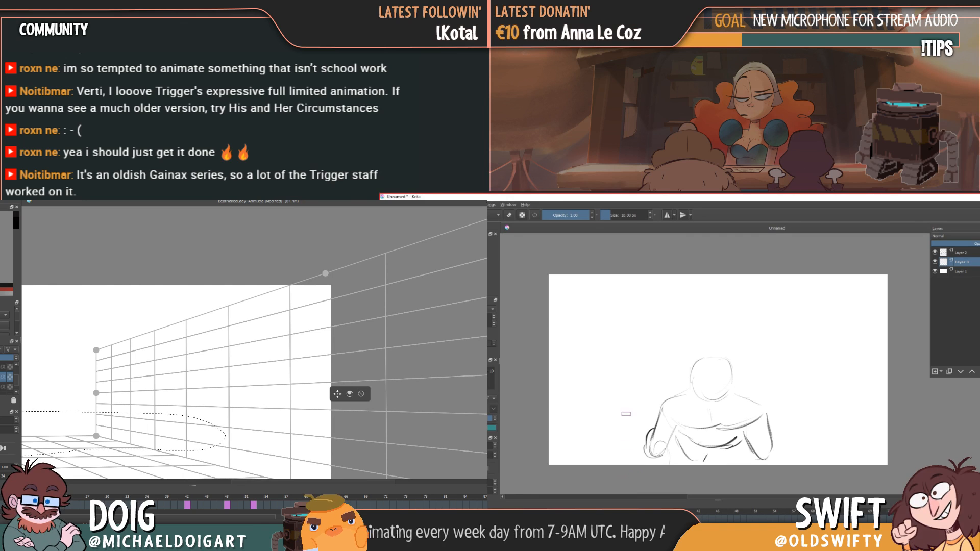
pyautogui.scroll(-3, 375, 307)
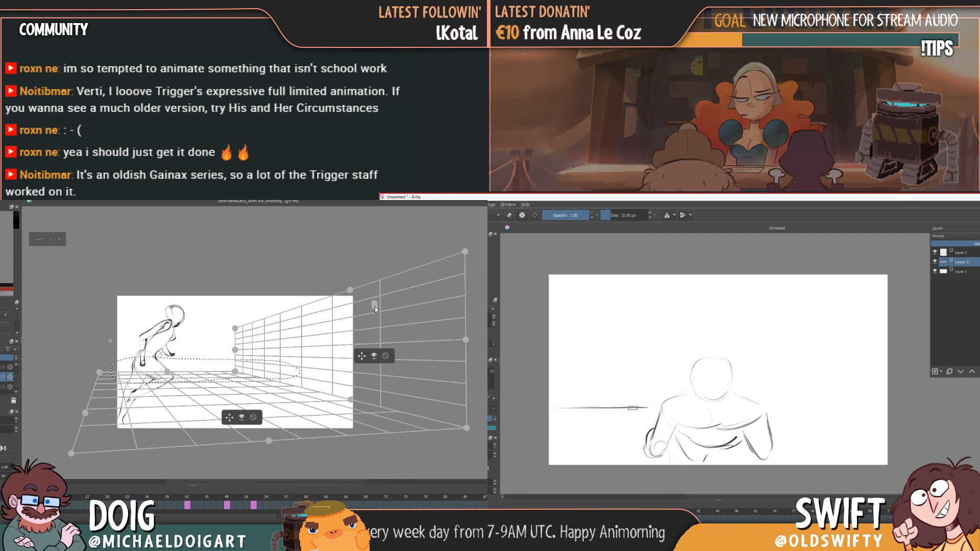
pyautogui.click(417, 285)
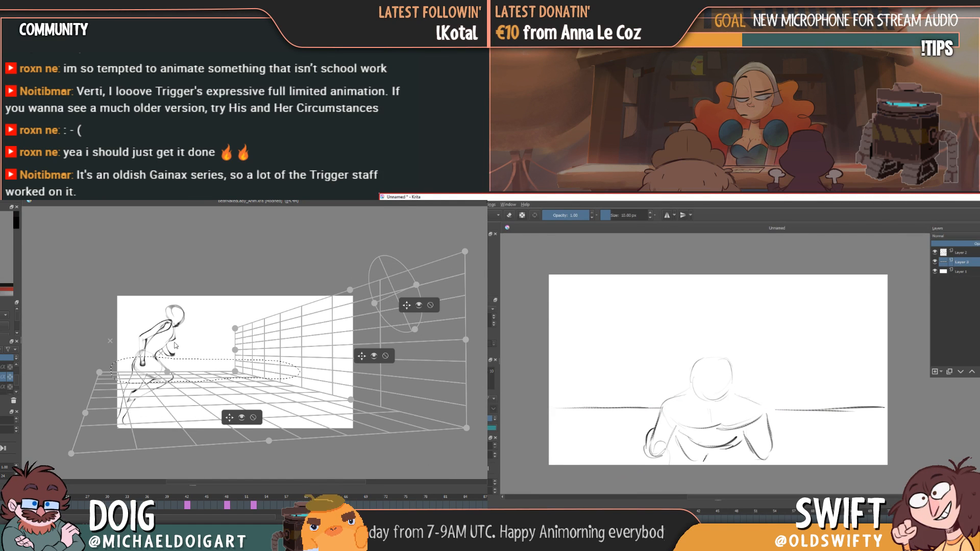
pyautogui.click(432, 307)
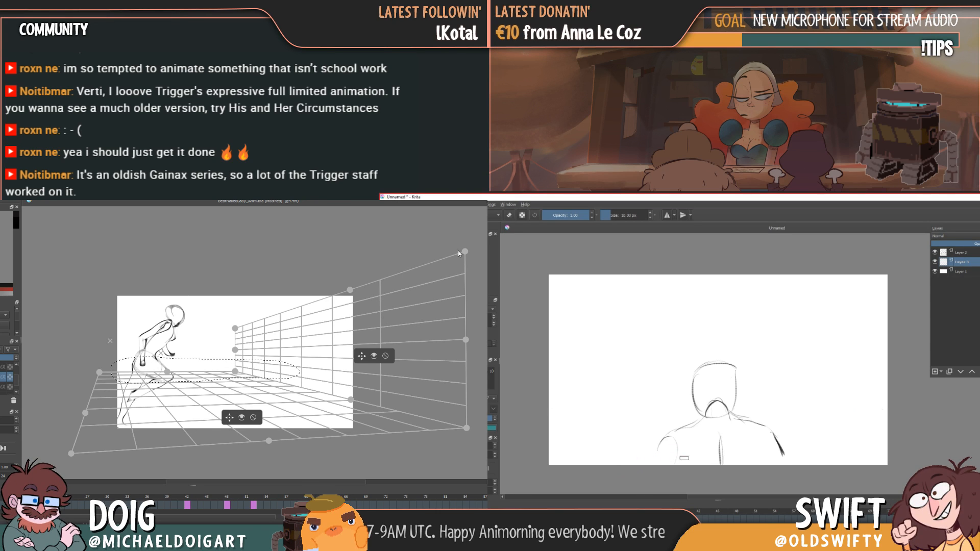
pyautogui.moveTo(466, 251); pyautogui.dragTo(466, 221)
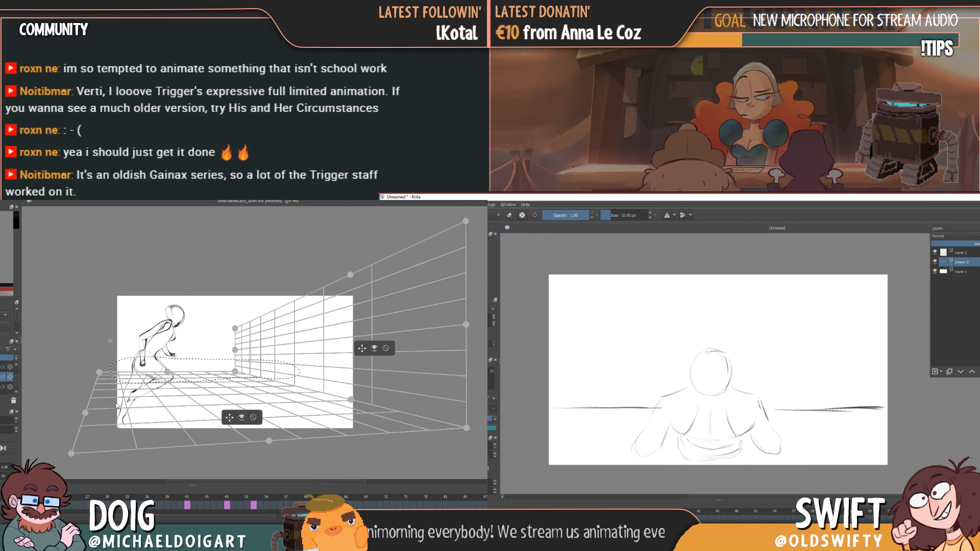
pyautogui.moveTo(99, 373); pyautogui.dragTo(104, 378)
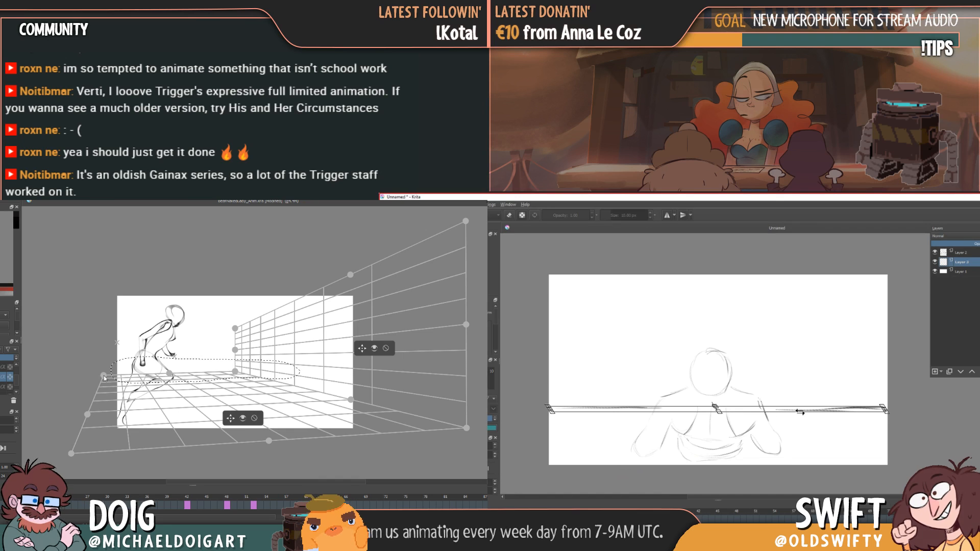
# - Level the horizon line behind the bust sketch with a free transform and apply it
pyautogui.moveTo(778, 411); pyautogui.dragTo(779, 412)
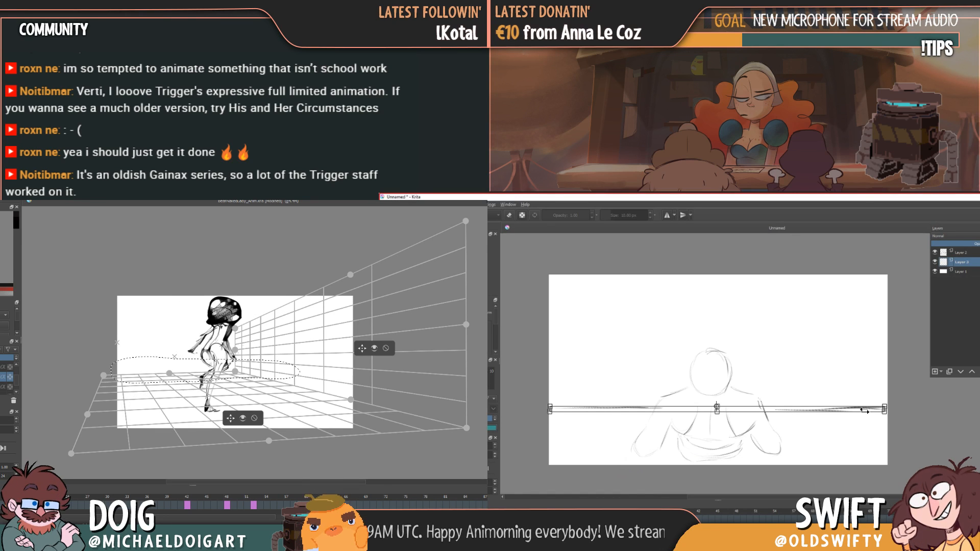
pyautogui.press('Return')
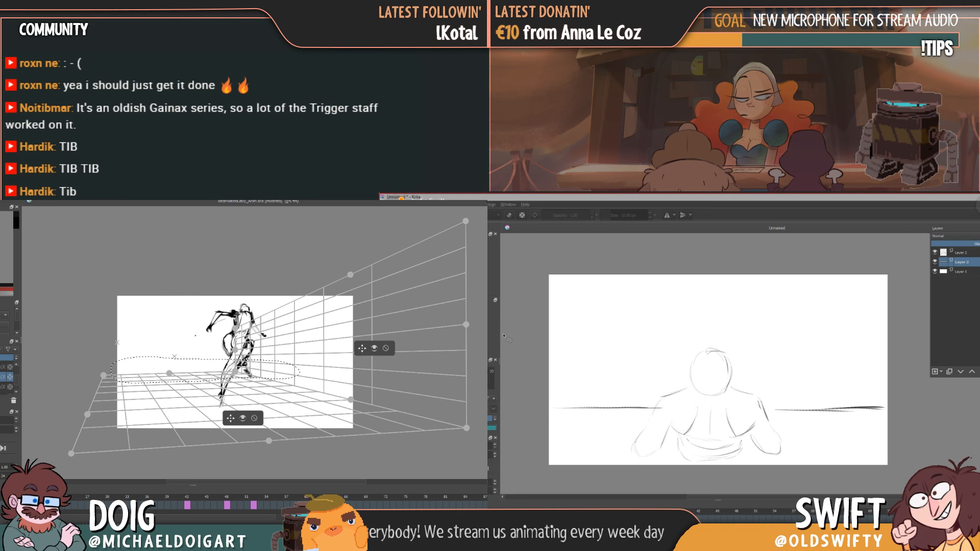
pyautogui.hotkey('ctrl', 't')
pyautogui.press('Return')
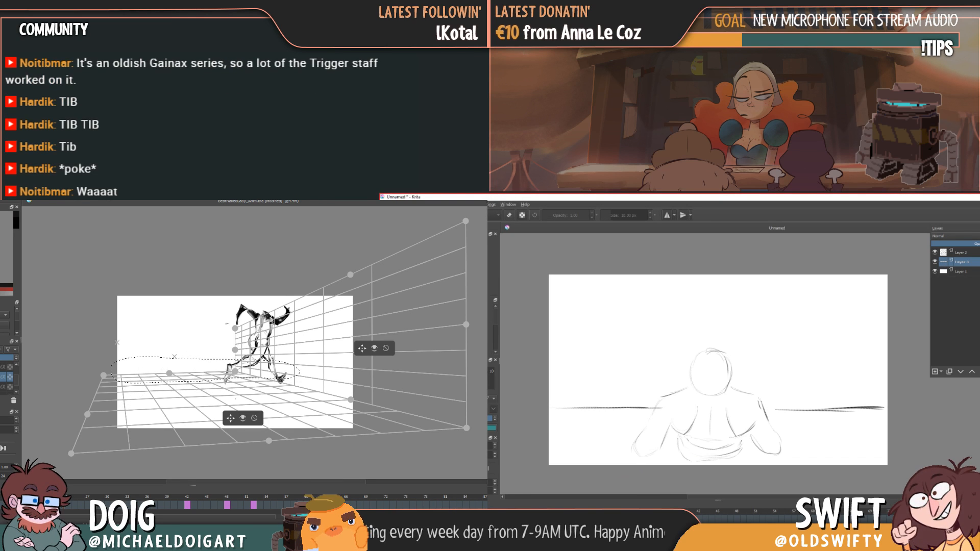
# - Transform the horizon line again to shift it slightly higher behind the bust's shoulders
pyautogui.scroll(3, 591, 415)
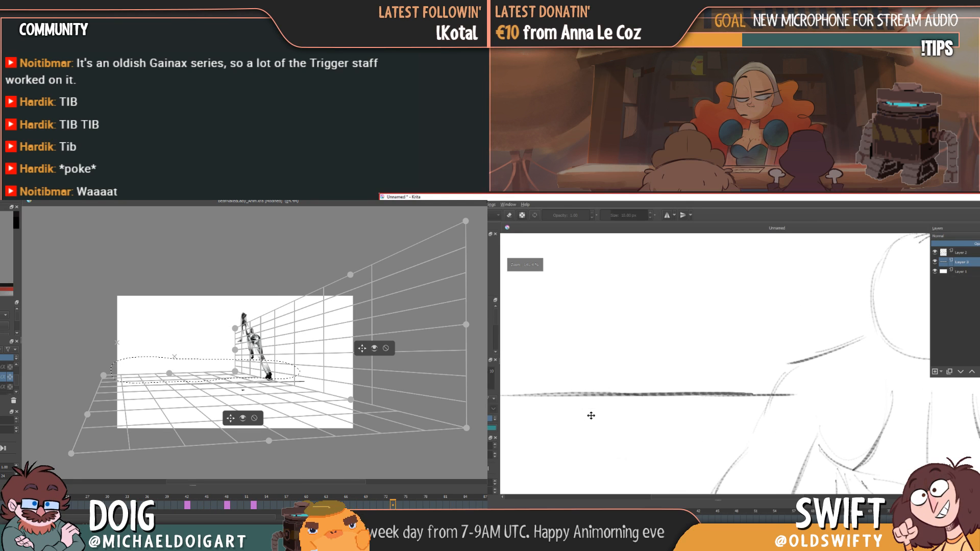
pyautogui.hotkey('ctrl', 't')
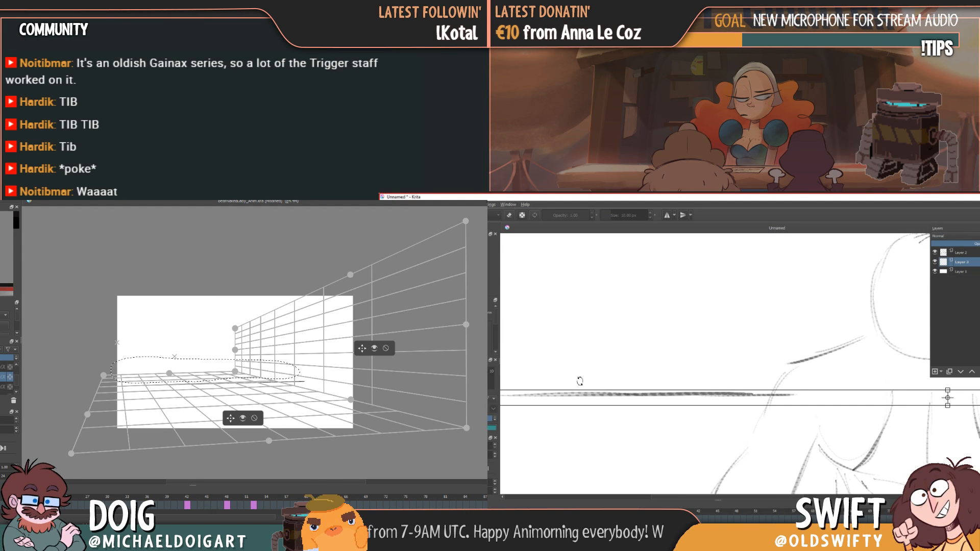
pyautogui.moveTo(591, 397); pyautogui.dragTo(591, 389)
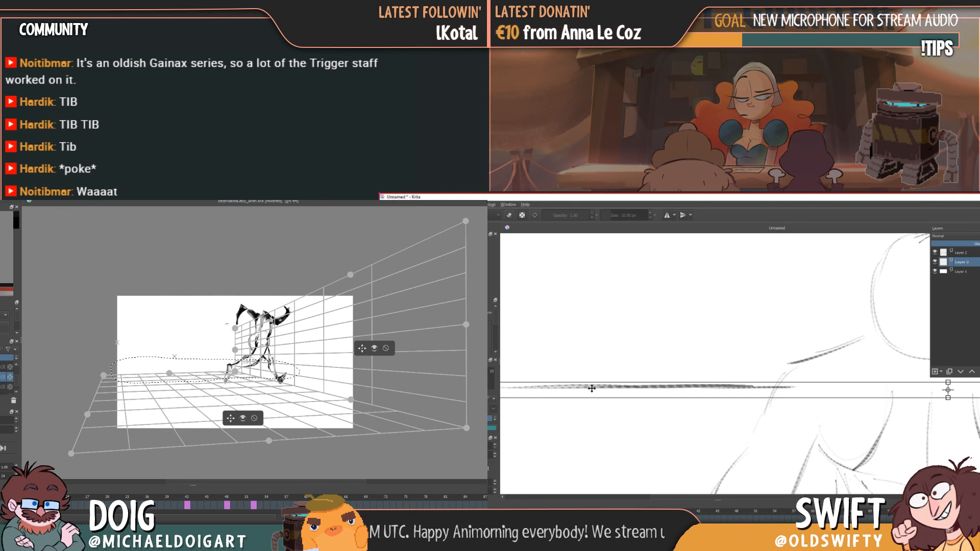
pyautogui.press('Return')
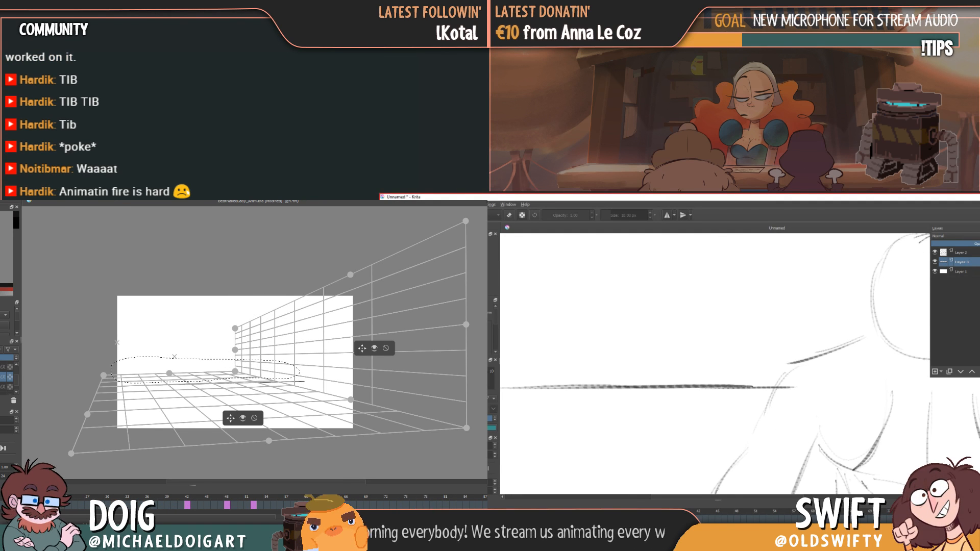
pyautogui.click(586, 391)
pyautogui.moveTo(584, 387); pyautogui.dragTo(585, 387)
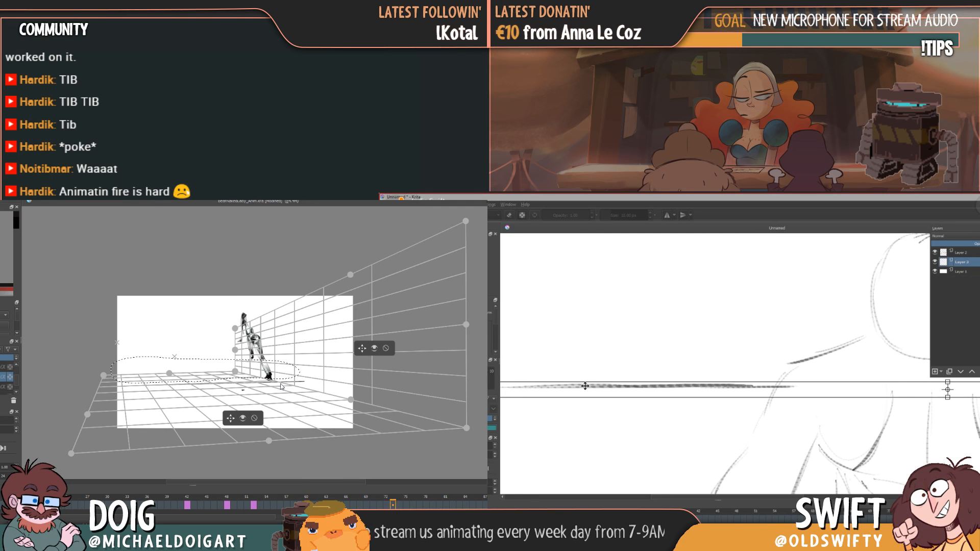
pyautogui.scroll(-3, 588, 405)
pyautogui.scroll(1, 580, 422)
pyautogui.scroll(-1, 580, 423)
# - Switch the floor and side-wall perspective assistants to their faded, inactive state and remove any stray ellipse assistant
pyautogui.click(244, 419)
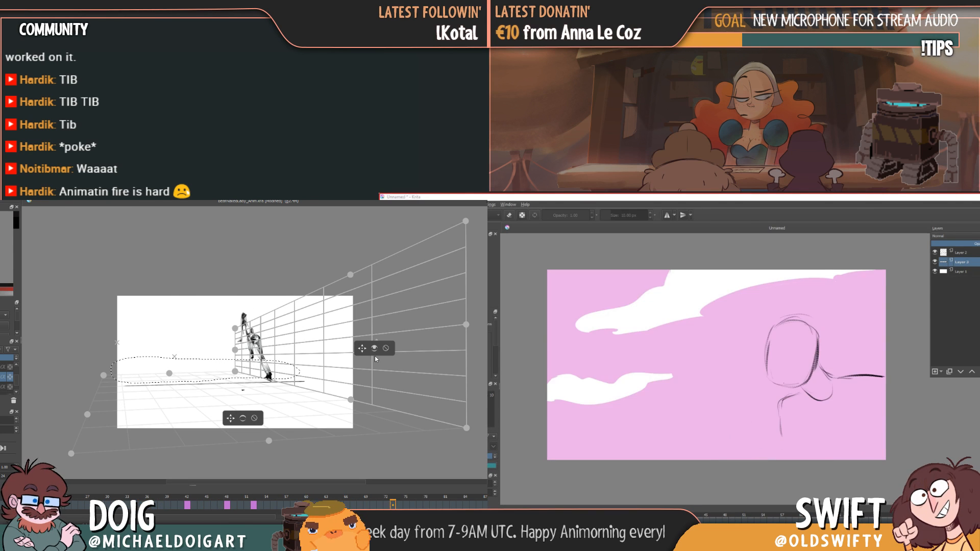
pyautogui.click(376, 350)
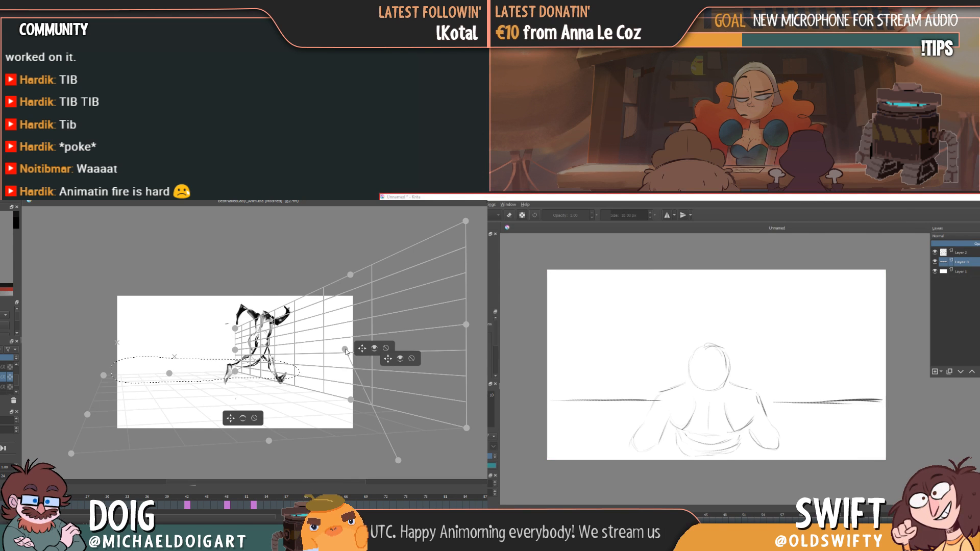
pyautogui.click(412, 417)
pyautogui.click(426, 452)
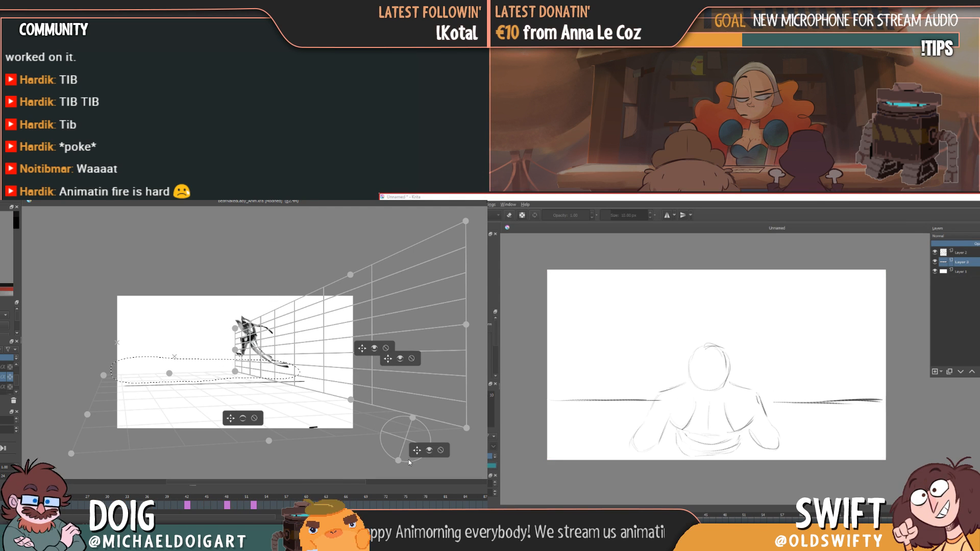
pyautogui.click(441, 451)
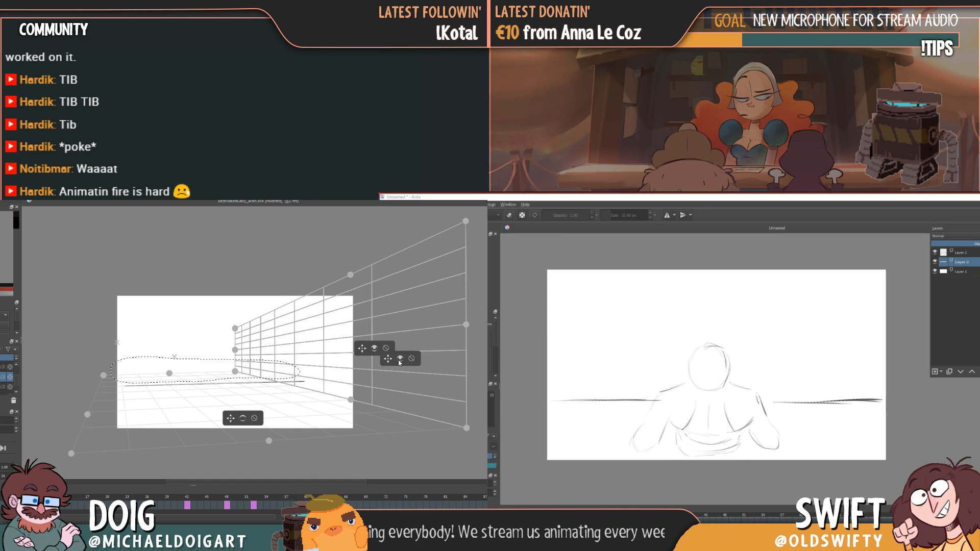
pyautogui.click(411, 359)
pyautogui.click(377, 350)
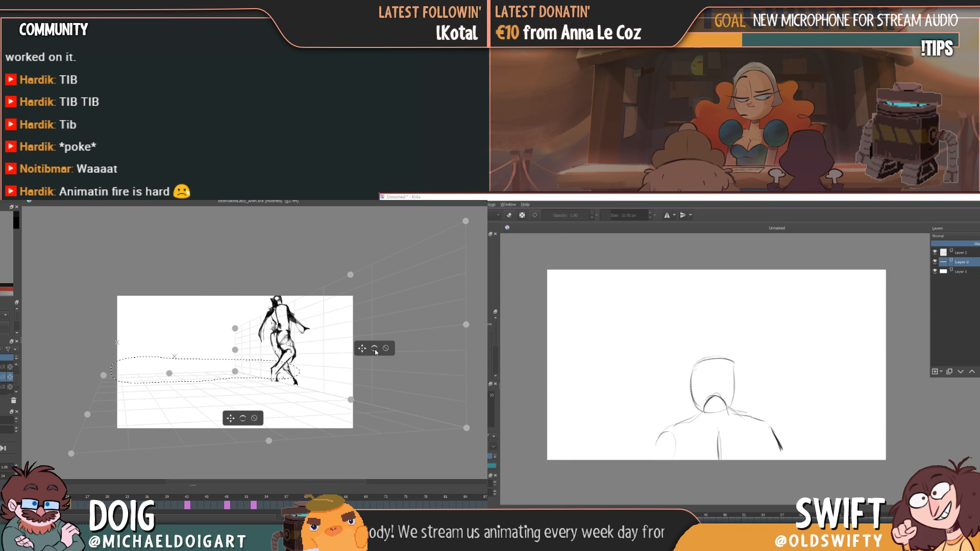
# - Fill the background layer with solid pink on successive bust frames, and try to save the bust file
pyautogui.press('b')
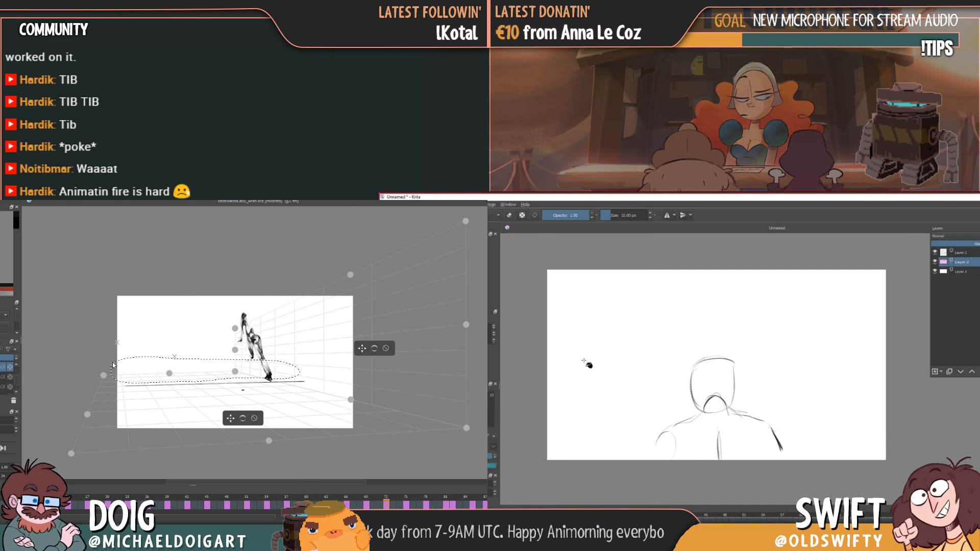
pyautogui.press('BackSpace')
pyautogui.press('Right')
pyautogui.scroll(1, 327, 385)
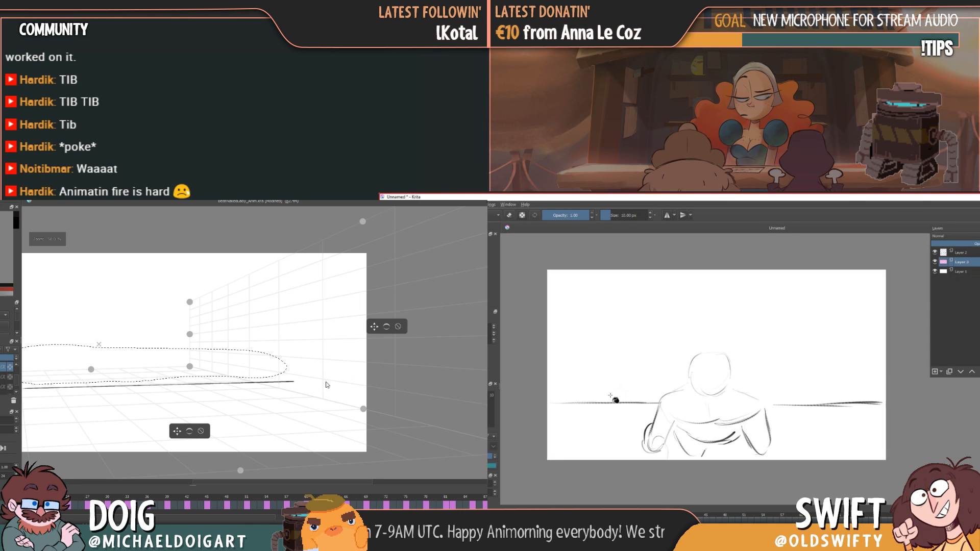
pyautogui.press('BackSpace')
pyautogui.moveTo(237, 346); pyautogui.dragTo(319, 348)
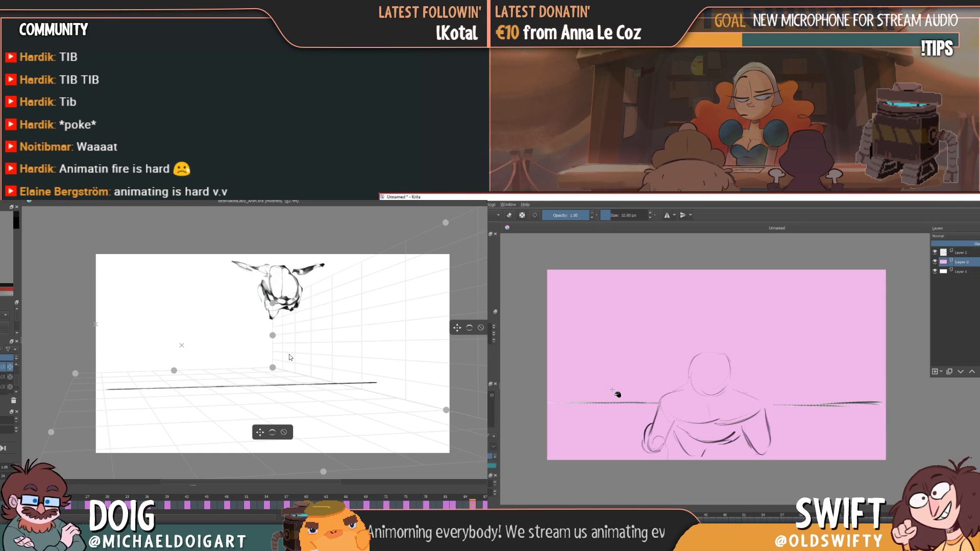
pyautogui.press('Right')
pyautogui.press('BackSpace')
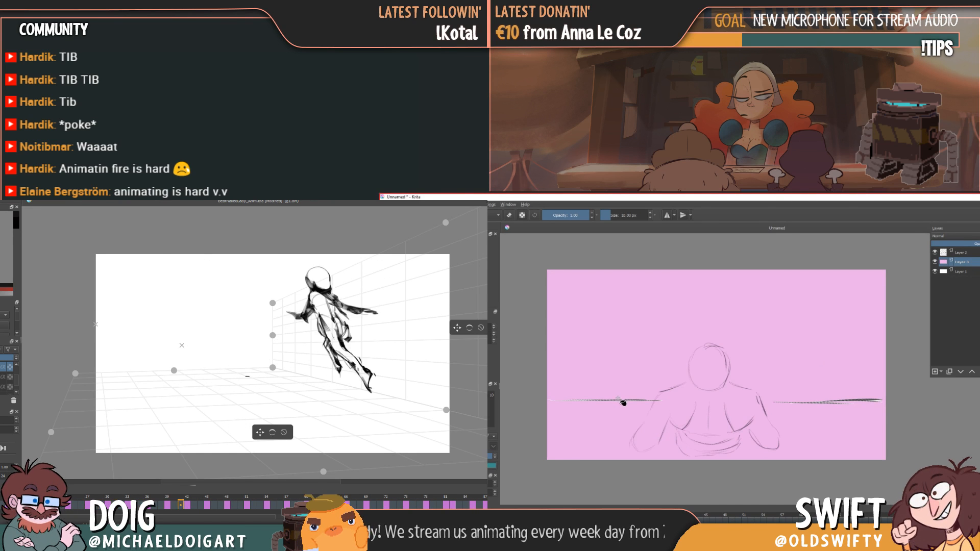
pyautogui.press('Right')
pyautogui.press('BackSpace')
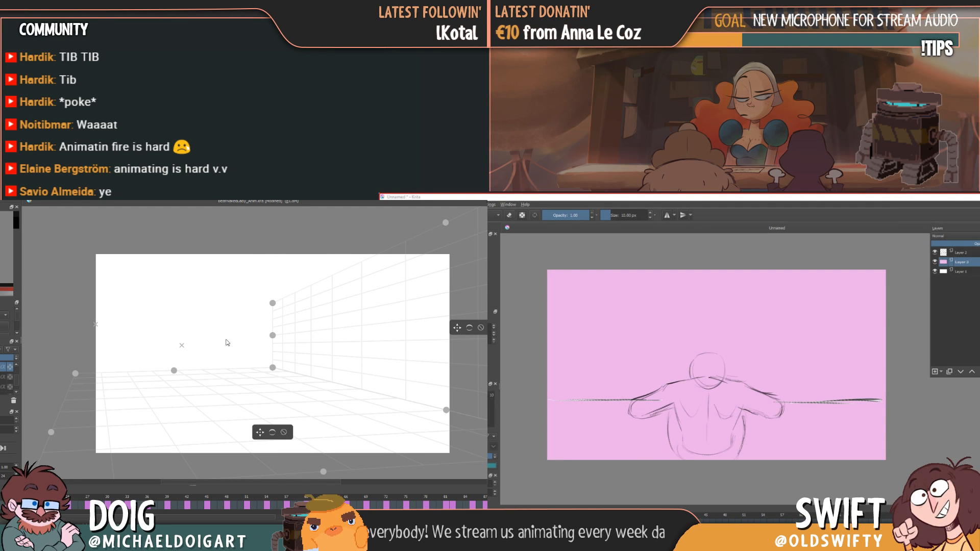
pyautogui.hotkey('ctrl', 's')
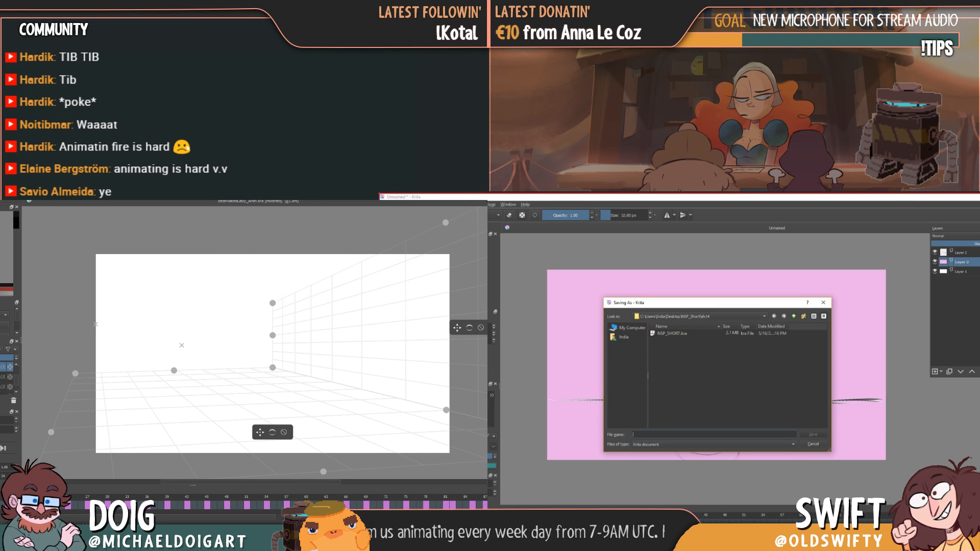
pyautogui.click(814, 444)
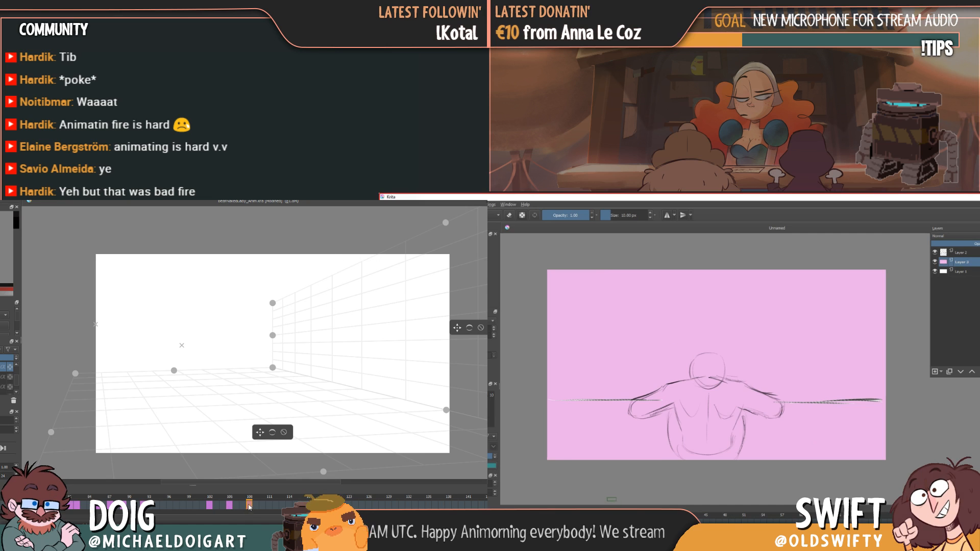
# - Step through the running figure's keyframes to check the poses against the perspective grids, and select the bust file's sketch layer
pyautogui.press(',')
pyautogui.press(',')
pyautogui.click(958, 254)
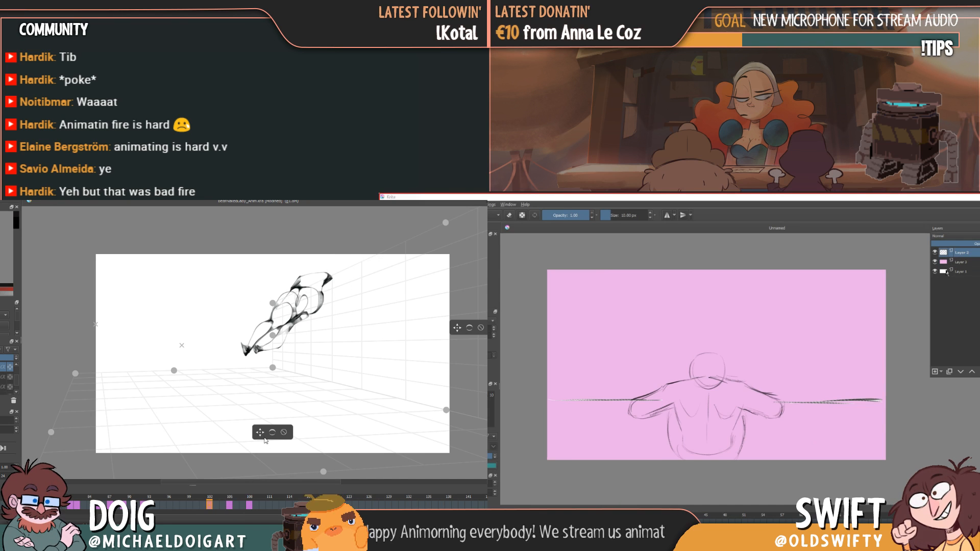
pyautogui.press(',')
pyautogui.press('.')
pyautogui.press('.')
pyautogui.press('.')
pyautogui.press(',')
pyautogui.press(',')
pyautogui.press(',')
pyautogui.press(',')
pyautogui.press(',')
pyautogui.press(',')
pyautogui.press('space')
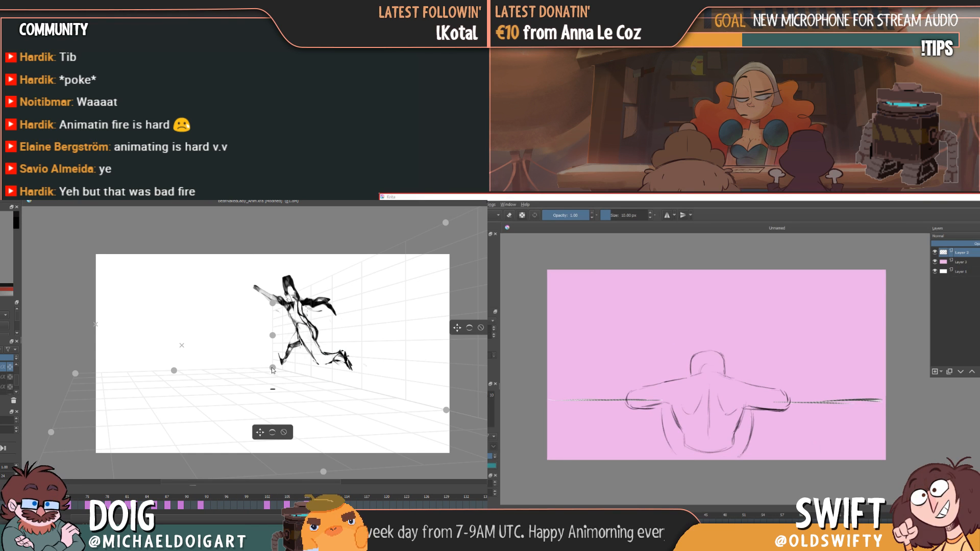
# - Move the far corners of the floor and side-wall grids up and inward, keeping the wall's far edge vertical
pyautogui.moveTo(274, 366); pyautogui.dragTo(288, 361)
pyautogui.moveTo(77, 371); pyautogui.dragTo(93, 364)
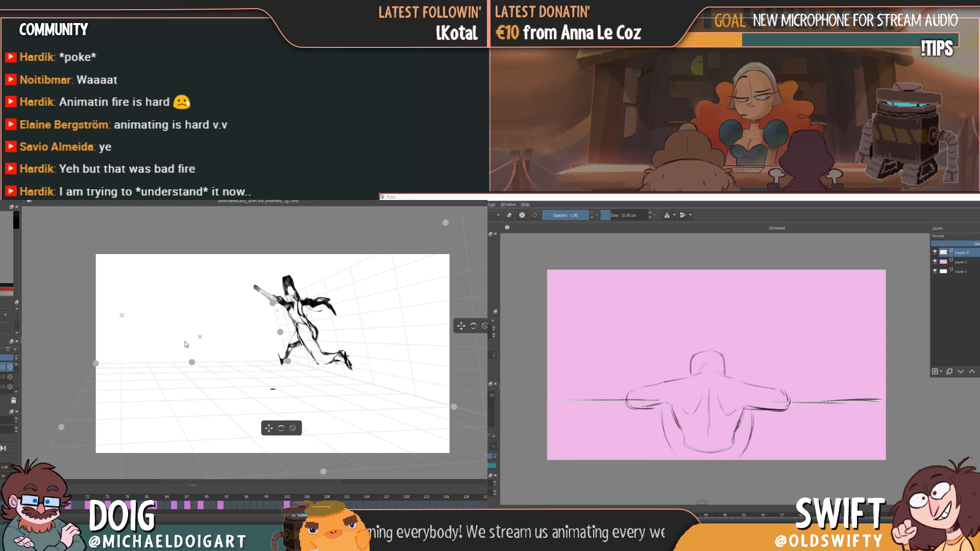
pyautogui.moveTo(274, 305); pyautogui.dragTo(289, 298)
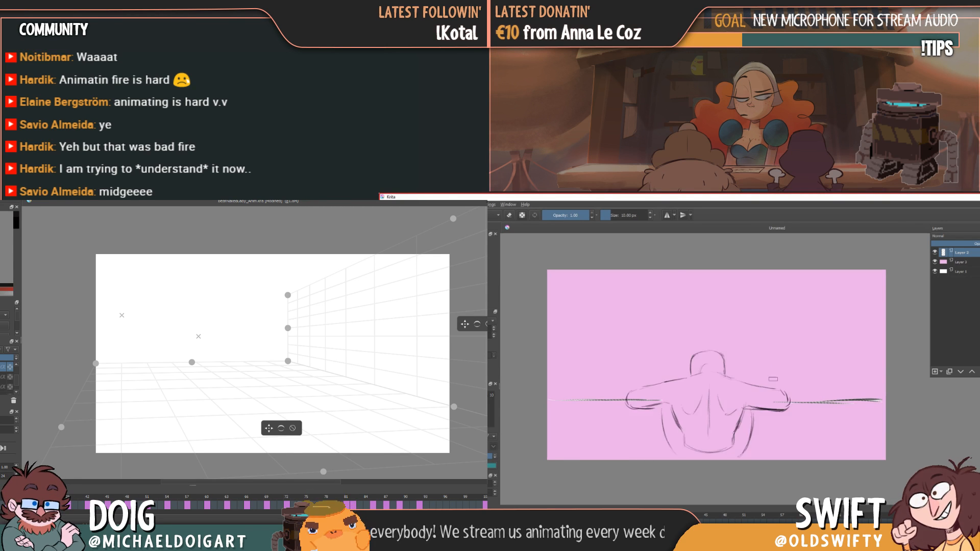
# - Play back the running figure over the adjusted grids and flip between neighbouring bust frames
pyautogui.click(187, 506)
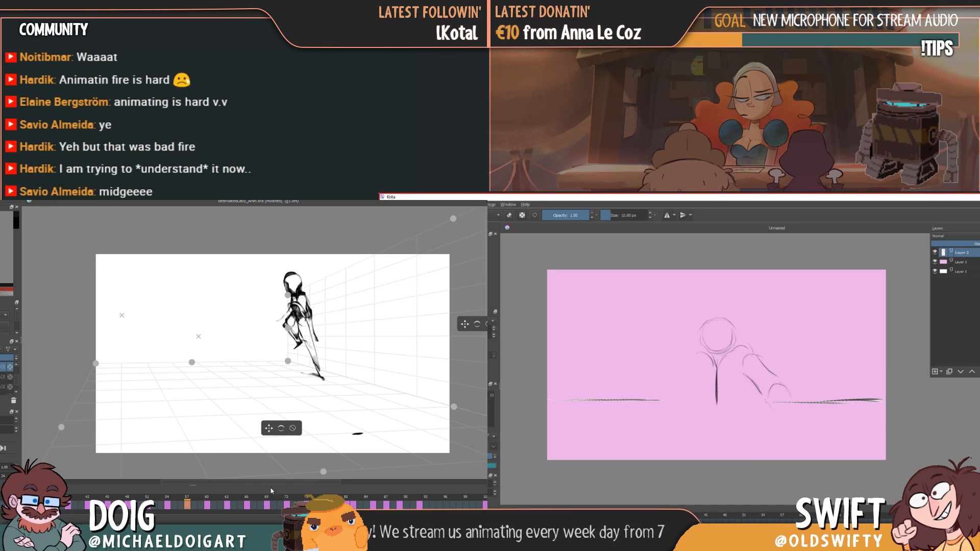
pyautogui.press('space')
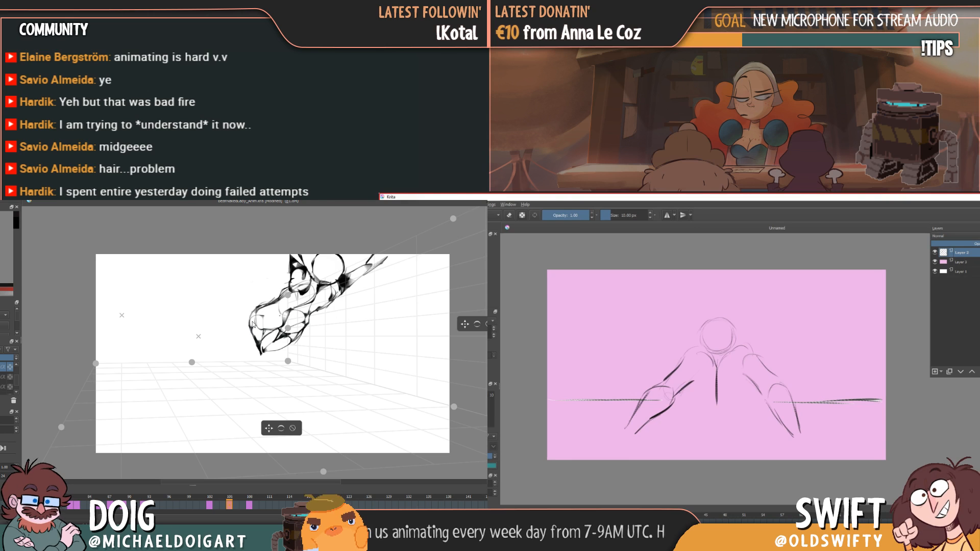
pyautogui.press('b')
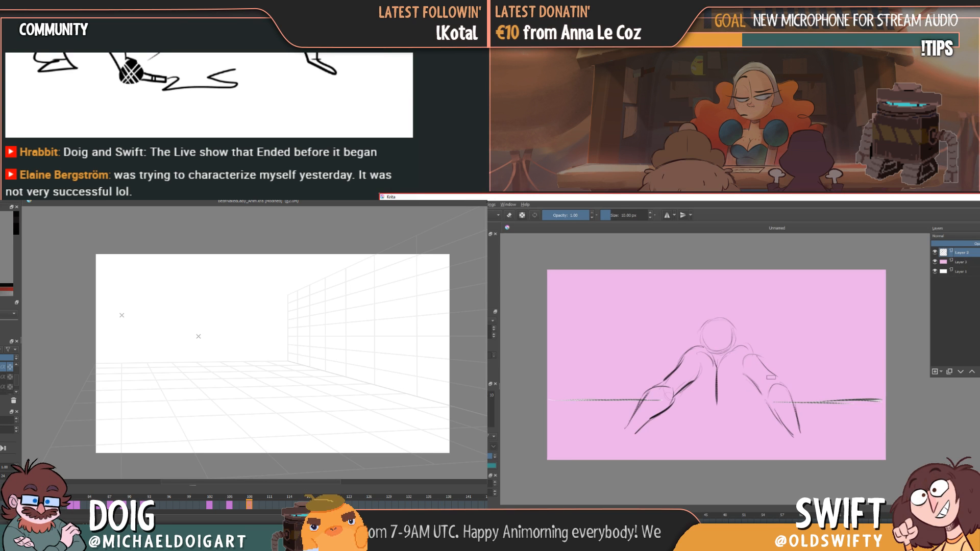
pyautogui.press('Left')
pyautogui.press('Right')
pyautogui.press('Left')
pyautogui.press('Right')
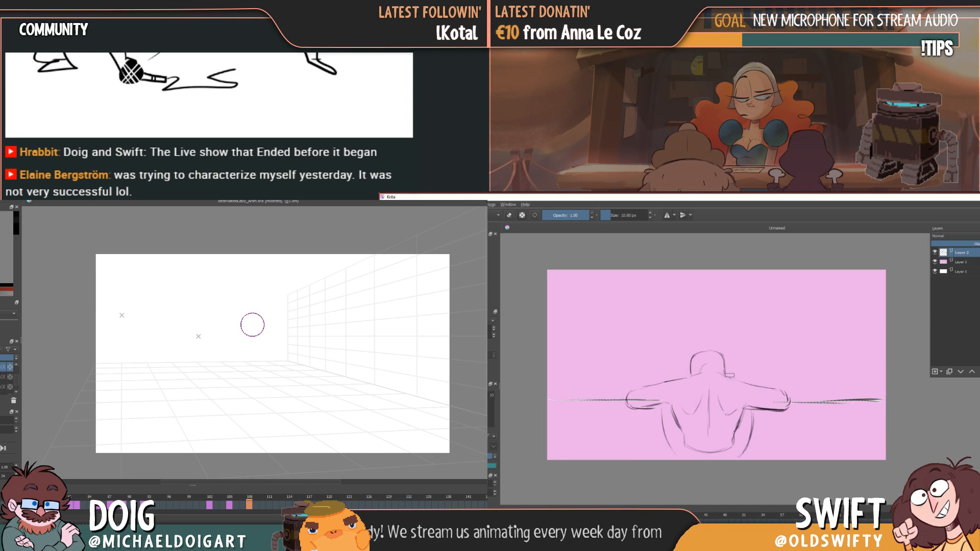
# - Select the running figure's sketch layer, check its earlier keyframe, and return to the blank final keyframe
pyautogui.press('w')
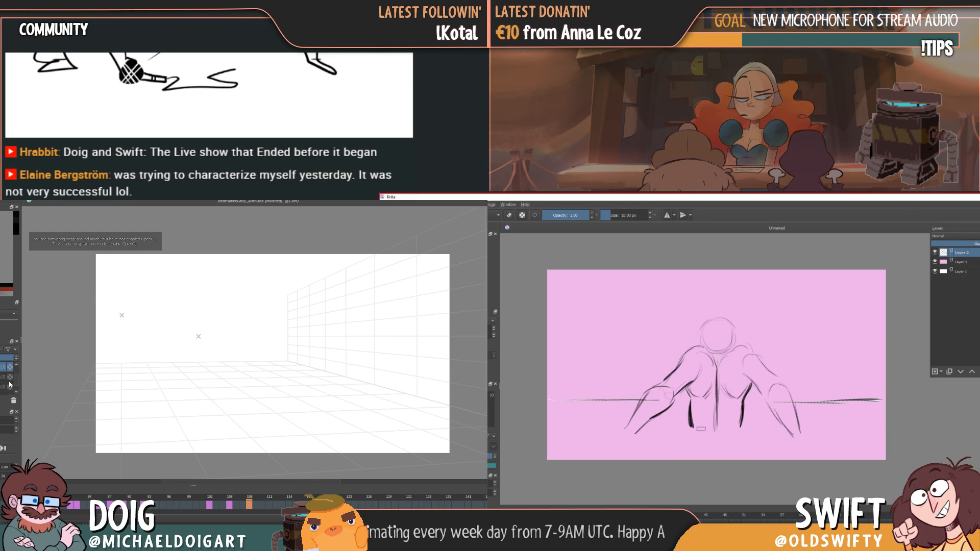
pyautogui.moveTo(17, 381); pyautogui.dragTo(17, 372)
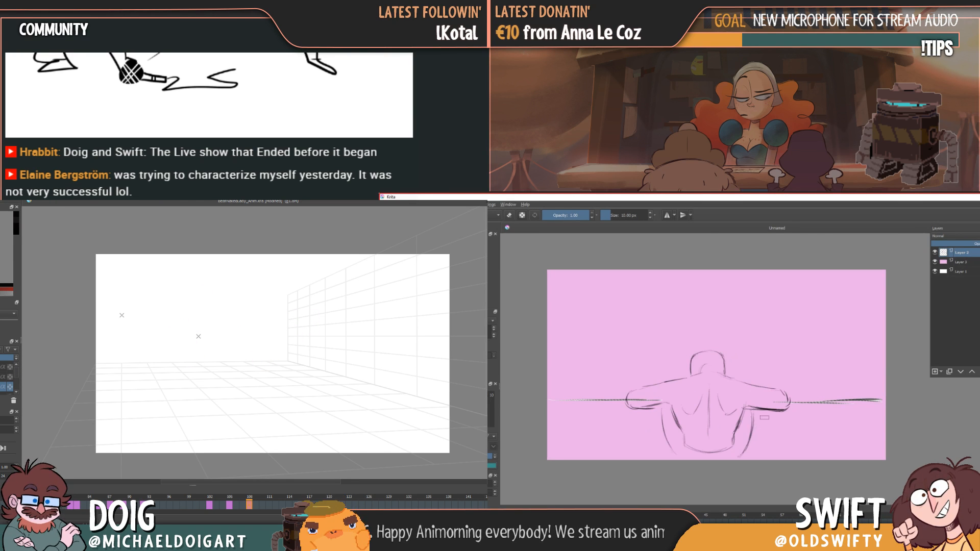
pyautogui.click(189, 506)
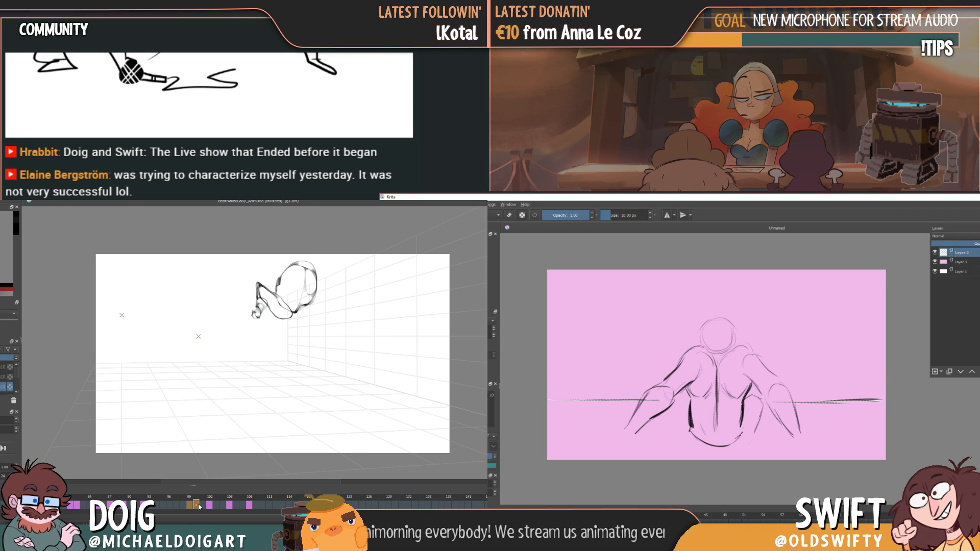
pyautogui.moveTo(208, 333)
pyautogui.mouseDown()
pyautogui.moveTo(223, 363)
pyautogui.moveTo(239, 350)
pyautogui.moveTo(265, 362)
pyautogui.mouseUp()
pyautogui.hotkey('ctrl', 'z')
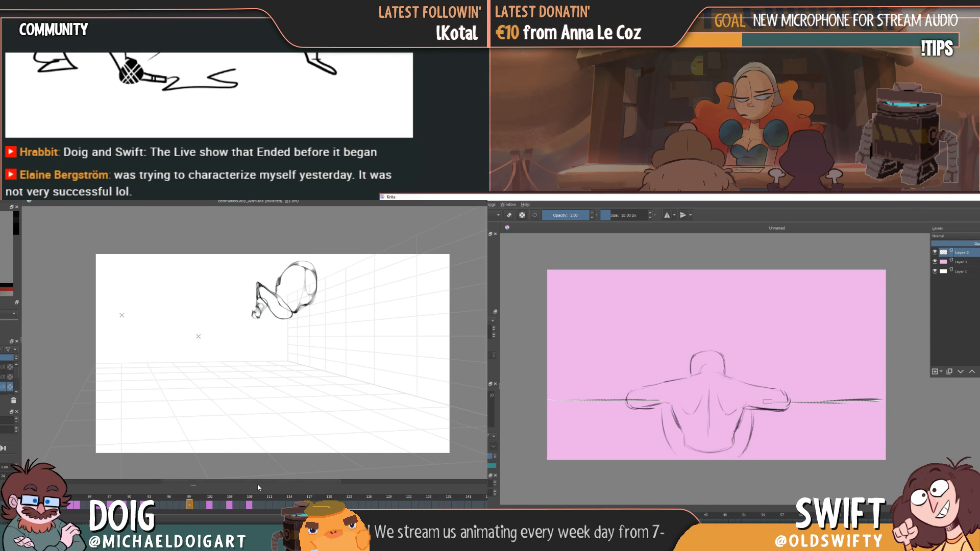
pyautogui.hotkey('ctrl', 'z')
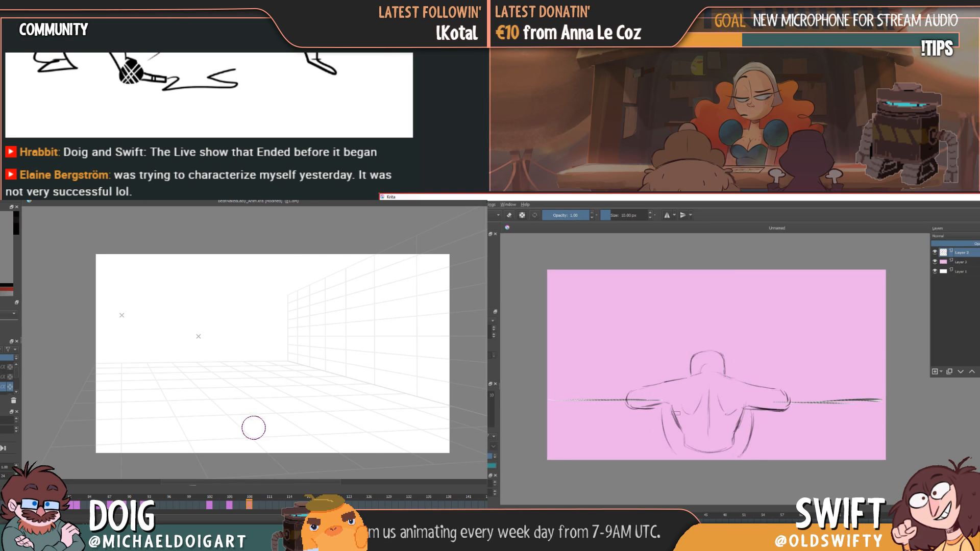
pyautogui.click(229, 505)
pyautogui.click(249, 505)
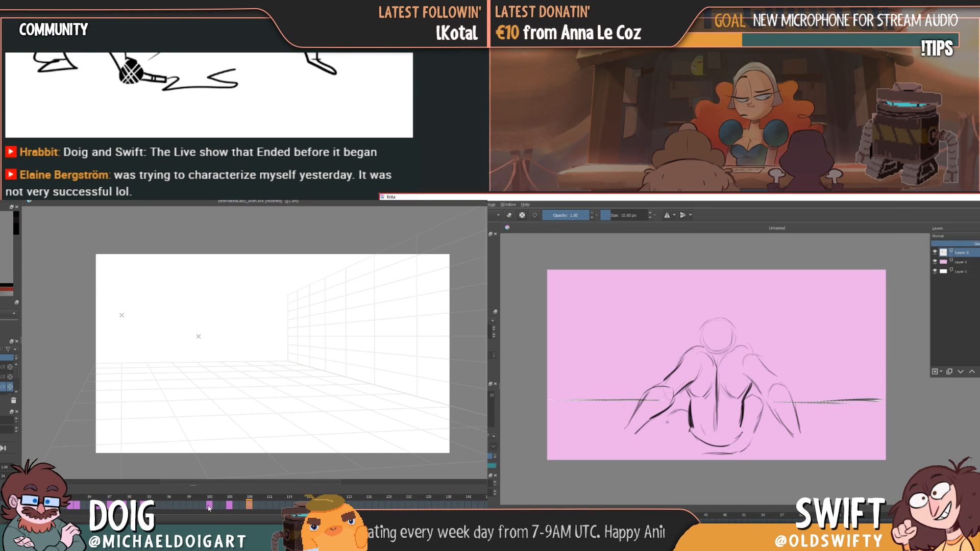
# - Check the airborne poses on the two keyframes before the blank one, ending on the blank keyframe
pyautogui.click(210, 506)
pyautogui.moveTo(198, 310)
pyautogui.mouseDown()
pyautogui.moveTo(209, 368)
pyautogui.moveTo(286, 403)
pyautogui.moveTo(242, 382)
pyautogui.moveTo(274, 388)
pyautogui.mouseUp()
pyautogui.hotkey('ctrl', 'z')
pyautogui.click(229, 505)
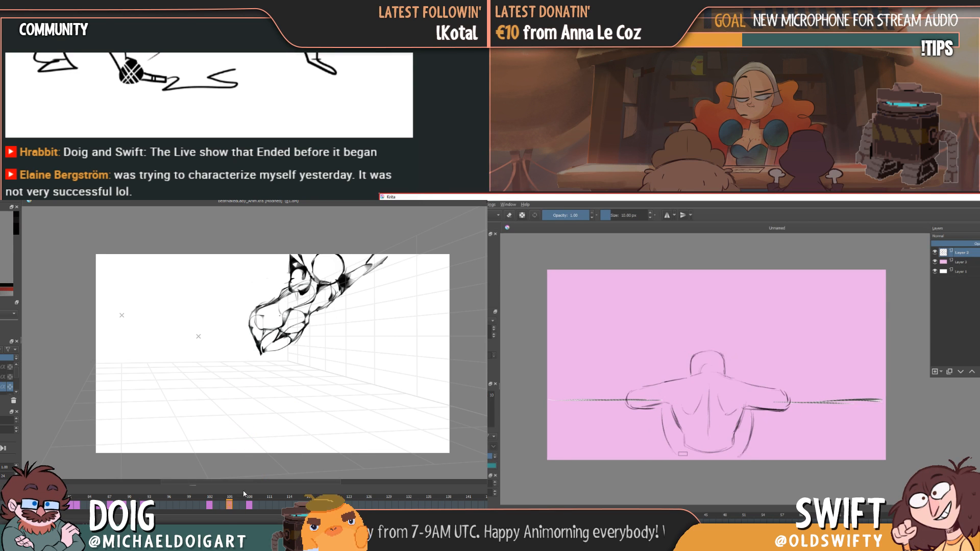
pyautogui.click(249, 505)
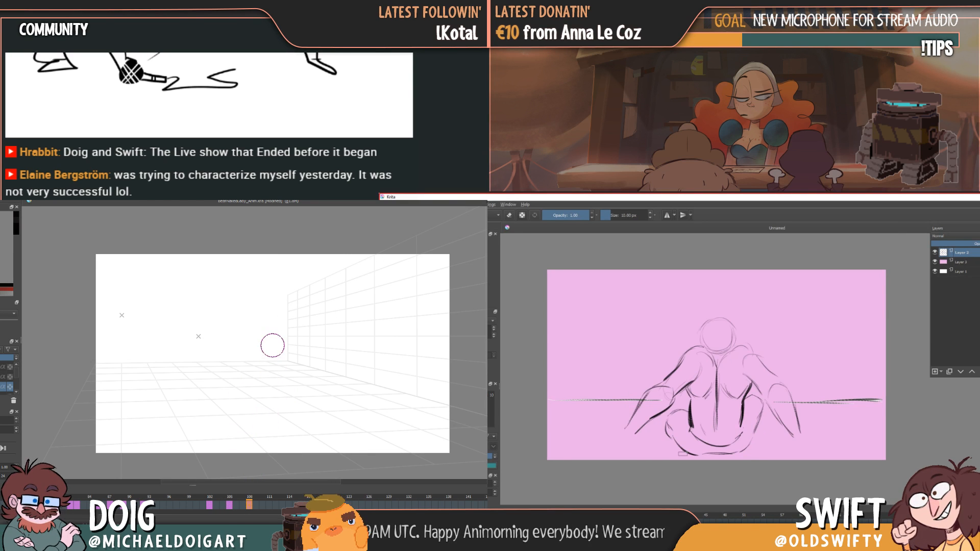
# - Rough in the first shapes on the blank running-figure keyframe and strengthen the seated back-view figure's right shoulder and forearm
pyautogui.moveTo(267, 337)
pyautogui.mouseDown()
pyautogui.moveTo(286, 353)
pyautogui.moveTo(266, 313)
pyautogui.moveTo(281, 324)
pyautogui.moveTo(277, 307)
pyautogui.moveTo(290, 310)
pyautogui.moveTo(259, 338)
pyautogui.moveTo(254, 332)
pyautogui.moveTo(277, 317)
pyautogui.mouseUp()
pyautogui.moveTo(673, 402); pyautogui.dragTo(651, 419)
pyautogui.moveTo(770, 411); pyautogui.dragTo(800, 448)
pyautogui.moveTo(735, 348)
pyautogui.mouseDown()
pyautogui.moveTo(759, 356)
pyautogui.moveTo(784, 388)
pyautogui.mouseUp()
pyautogui.moveTo(289, 343); pyautogui.dragTo(291, 329)
pyautogui.press('Left')
pyautogui.moveTo(796, 403); pyautogui.dragTo(815, 437)
pyautogui.press('Right')
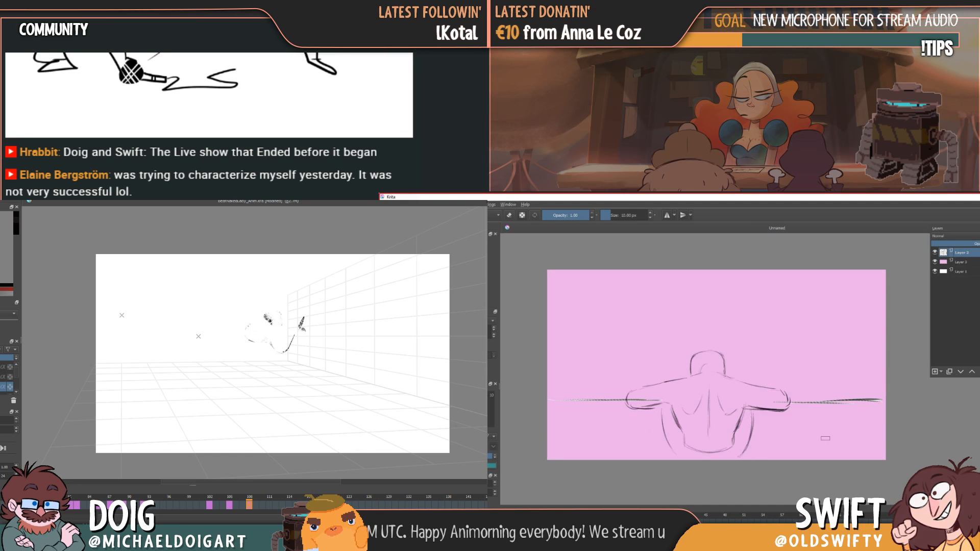
pyautogui.press('Left')
pyautogui.press('Right')
# - Erase the heavy stray lines around the seated figure's right wrist and compare the pose with the neighbouring frame
pyautogui.press('e')
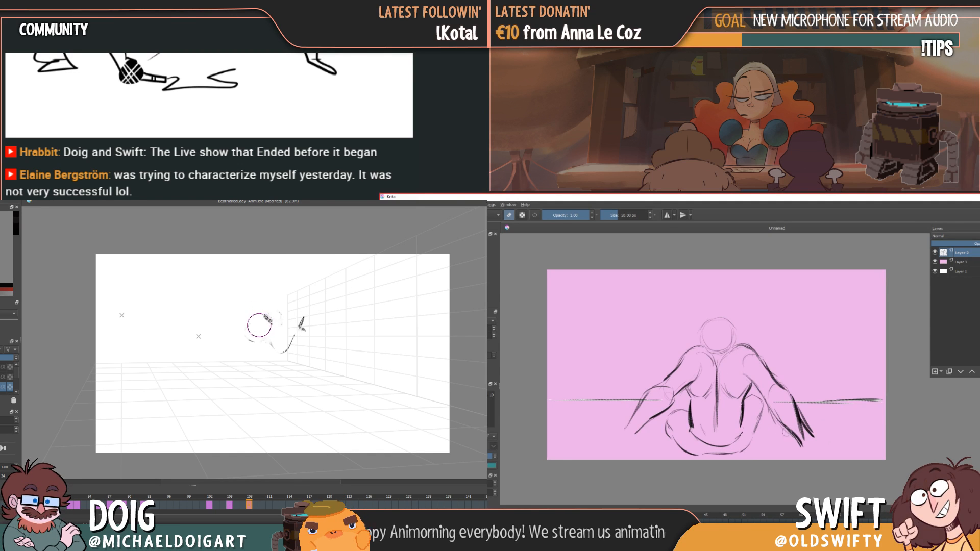
pyautogui.moveTo(804, 444)
pyautogui.mouseDown()
pyautogui.moveTo(797, 418)
pyautogui.moveTo(811, 439)
pyautogui.mouseUp()
pyautogui.press('Left')
pyautogui.press('Right')
pyautogui.press('Left')
pyautogui.press('Right')
pyautogui.press('e')
pyautogui.hotkey('ctrl', 'z')
pyautogui.press('Left')
pyautogui.press('Right')
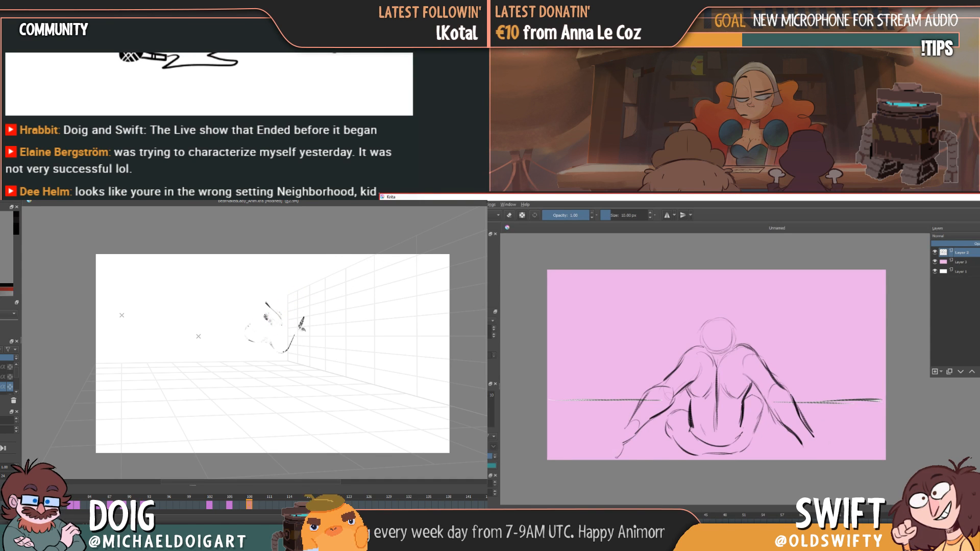
# - Sketch the seated figure's left hand planted on the ground, and block in the curled figure's bent leg and torso
pyautogui.moveTo(615, 441); pyautogui.dragTo(611, 449)
pyautogui.moveTo(284, 318)
pyautogui.mouseDown()
pyautogui.moveTo(328, 307)
pyautogui.moveTo(340, 323)
pyautogui.moveTo(289, 336)
pyautogui.moveTo(308, 297)
pyautogui.moveTo(291, 294)
pyautogui.moveTo(290, 282)
pyautogui.moveTo(308, 286)
pyautogui.moveTo(316, 322)
pyautogui.moveTo(277, 346)
pyautogui.mouseUp()
pyautogui.moveTo(628, 449); pyautogui.dragTo(631, 455)
pyautogui.press('Left')
pyautogui.moveTo(260, 297); pyautogui.dragTo(235, 292)
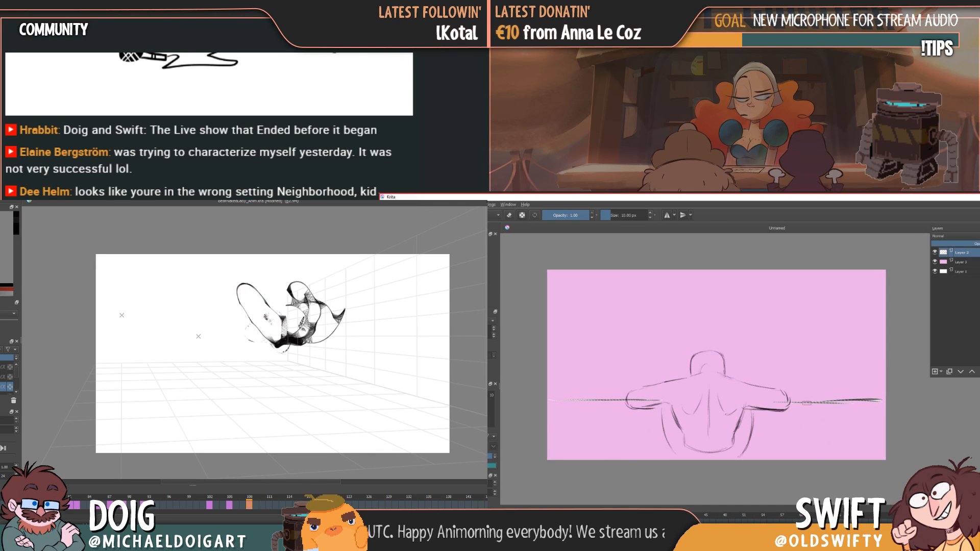
pyautogui.press('Right')
# - Sketch the seated figure's right hand with spread fingers, and shape the curled figure's rounded back and shoulder
pyautogui.moveTo(807, 435); pyautogui.dragTo(825, 451)
pyautogui.moveTo(280, 306)
pyautogui.mouseDown()
pyautogui.moveTo(282, 317)
pyautogui.moveTo(318, 289)
pyautogui.mouseUp()
pyautogui.moveTo(812, 436); pyautogui.dragTo(828, 446)
pyautogui.moveTo(282, 300); pyautogui.dragTo(301, 280)
pyautogui.moveTo(829, 451)
pyautogui.mouseDown()
pyautogui.moveTo(838, 459)
pyautogui.moveTo(822, 462)
pyautogui.mouseUp()
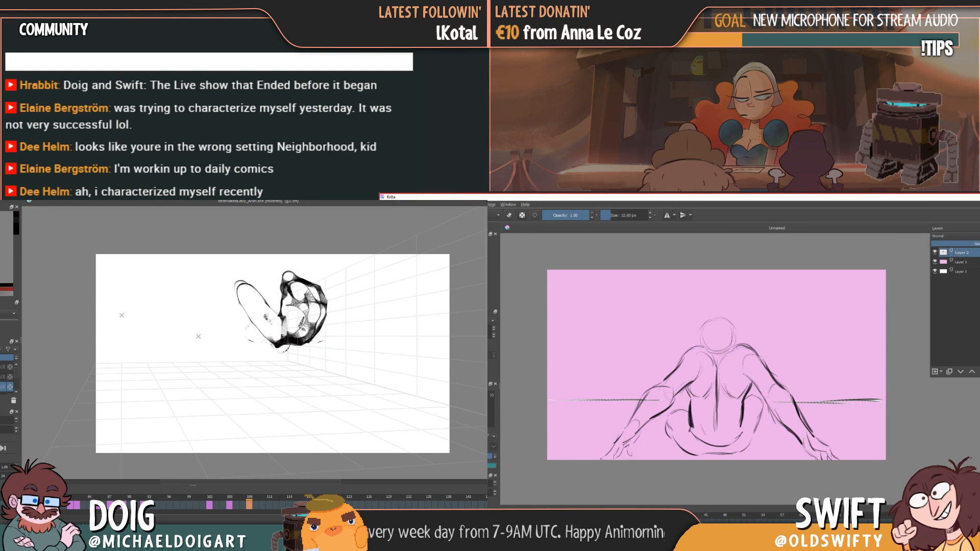
# - Clean up the curled figure's lower body and back, flipping the seated pose against its neighbouring frame
pyautogui.press('Left')
pyautogui.press('Right')
pyautogui.press('Left')
pyautogui.press('Right')
pyautogui.moveTo(290, 351); pyautogui.dragTo(290, 340)
pyautogui.press('Left')
pyautogui.press('Right')
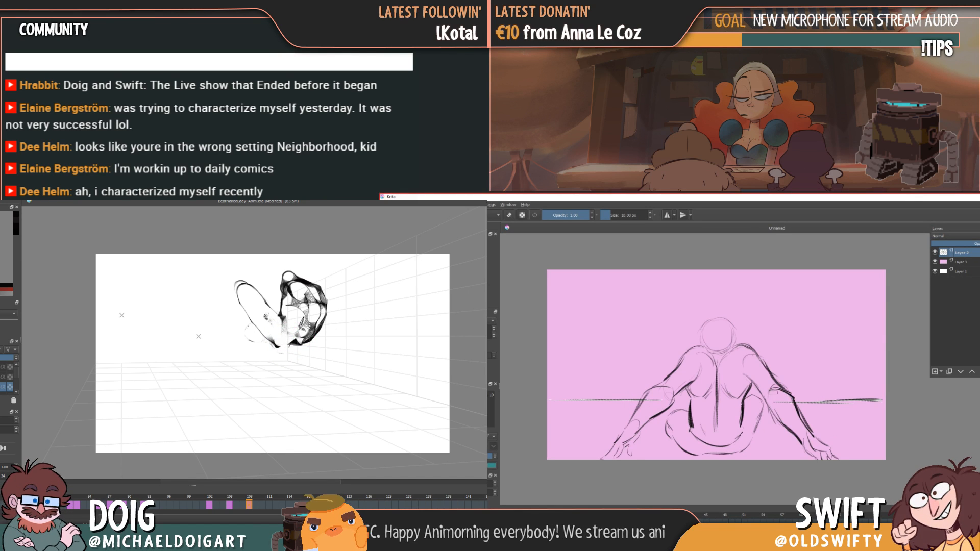
pyautogui.press('Left')
pyautogui.press('Right')
pyautogui.moveTo(327, 309); pyautogui.dragTo(309, 336)
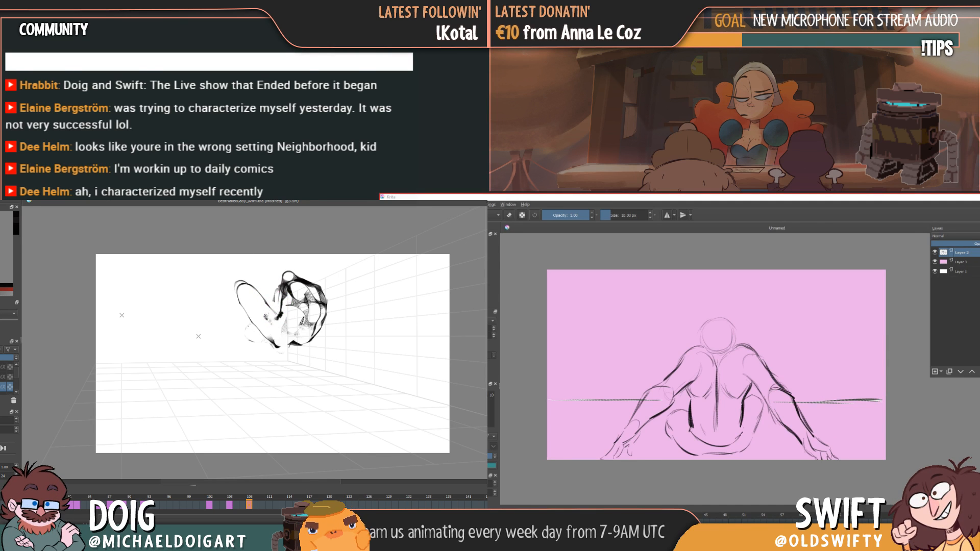
# - Move to the next bust frame and sketch the left fist on the horizon line, checking against the seated pose
pyautogui.press('Right')
pyautogui.press('Left')
pyautogui.press('Right')
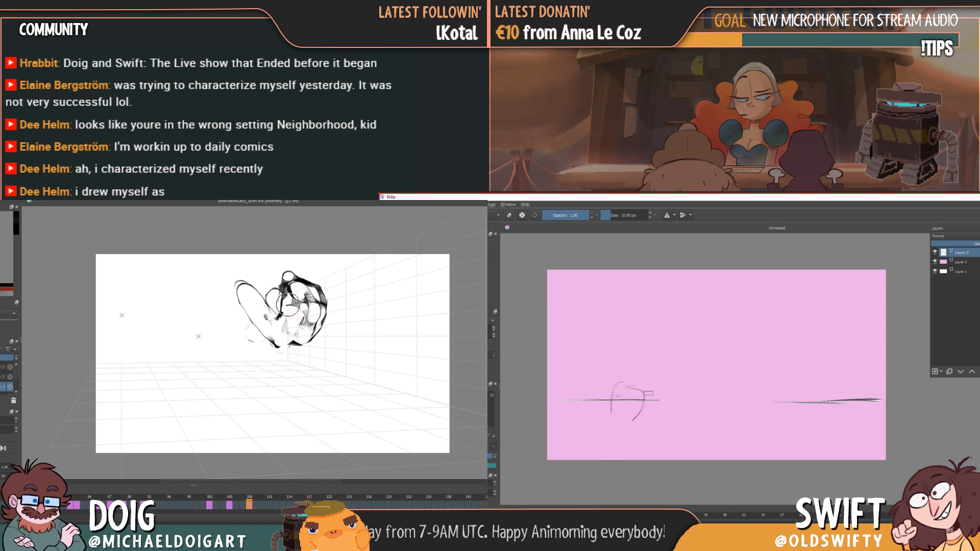
pyautogui.moveTo(646, 392)
pyautogui.mouseDown()
pyautogui.moveTo(622, 434)
pyautogui.moveTo(623, 422)
pyautogui.moveTo(603, 430)
pyautogui.moveTo(614, 392)
pyautogui.moveTo(633, 389)
pyautogui.mouseUp()
pyautogui.press('Left')
pyautogui.press('Right')
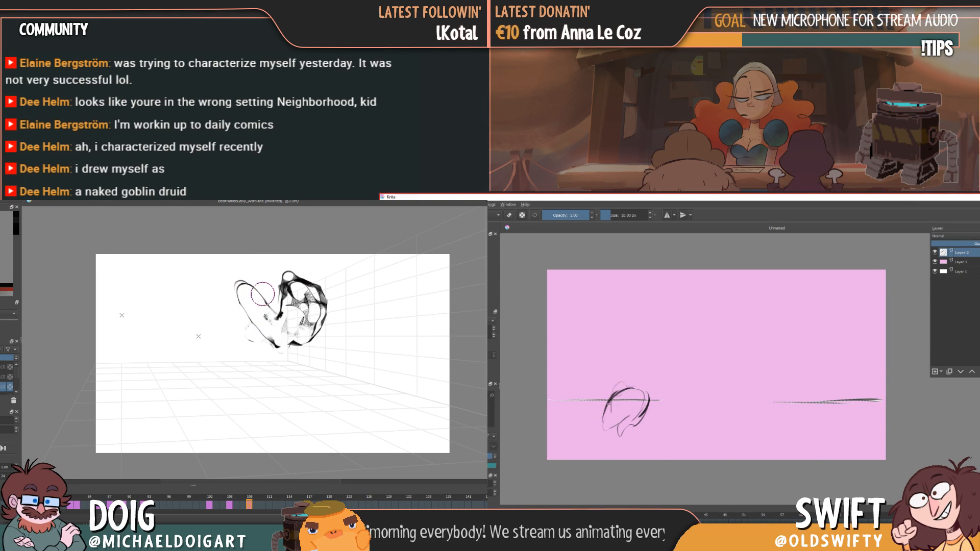
pyautogui.press('Left')
pyautogui.press('Right')
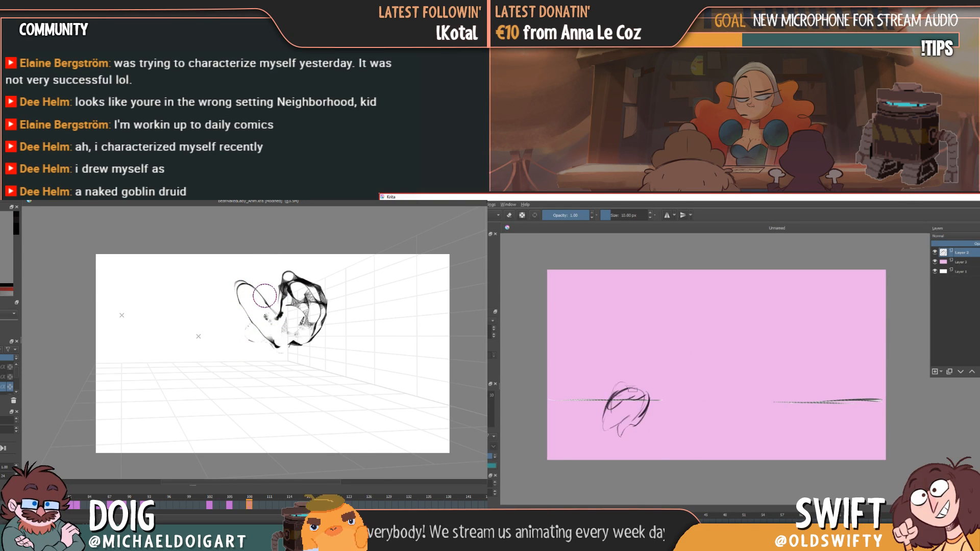
# - Sketch the right fist on the horizon line of the new bust frame, flipping against the seated pose
pyautogui.press('Left')
pyautogui.press('Right')
pyautogui.press('Left')
pyautogui.press('Right')
pyautogui.press('Left')
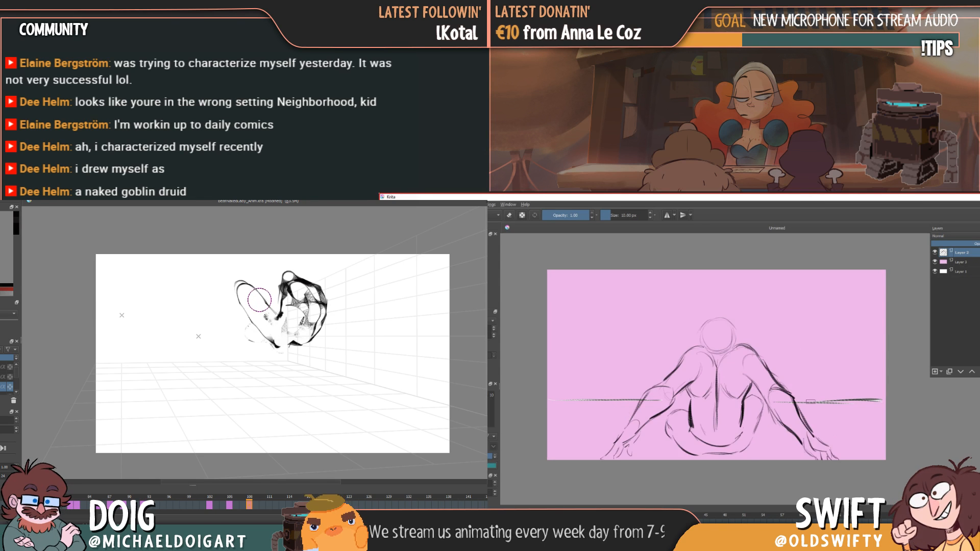
pyautogui.press('Right')
pyautogui.moveTo(829, 387)
pyautogui.mouseDown()
pyautogui.moveTo(810, 411)
pyautogui.moveTo(862, 400)
pyautogui.moveTo(849, 415)
pyautogui.moveTo(819, 418)
pyautogui.moveTo(853, 419)
pyautogui.mouseUp()
pyautogui.moveTo(816, 390)
pyautogui.mouseDown()
pyautogui.moveTo(858, 402)
pyautogui.moveTo(825, 428)
pyautogui.moveTo(837, 401)
pyautogui.moveTo(855, 416)
pyautogui.mouseUp()
pyautogui.press('Left')
pyautogui.press('Right')
pyautogui.press('Left')
pyautogui.press('Right')
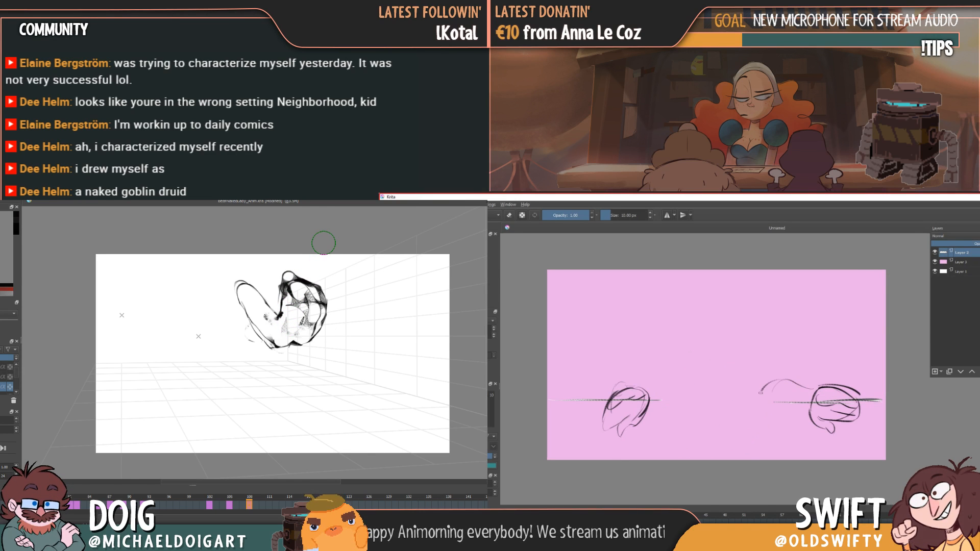
# - Draw the foreshortened forearms behind both fists, flipping through the neighbouring bust frames to check the motion
pyautogui.moveTo(771, 412); pyautogui.dragTo(796, 413)
pyautogui.press('Left')
pyautogui.press('Right')
pyautogui.press('Left')
pyautogui.press('Left')
pyautogui.moveTo(638, 387)
pyautogui.mouseDown()
pyautogui.moveTo(645, 375)
pyautogui.moveTo(675, 403)
pyautogui.moveTo(652, 415)
pyautogui.moveTo(665, 411)
pyautogui.moveTo(678, 402)
pyautogui.moveTo(663, 373)
pyautogui.mouseUp()
pyautogui.press('Right')
pyautogui.press('Right')
pyautogui.press('Left')
pyautogui.press('Left')
pyautogui.press('Right')
pyautogui.press('Right')
pyautogui.press('Left')
pyautogui.press('Right')
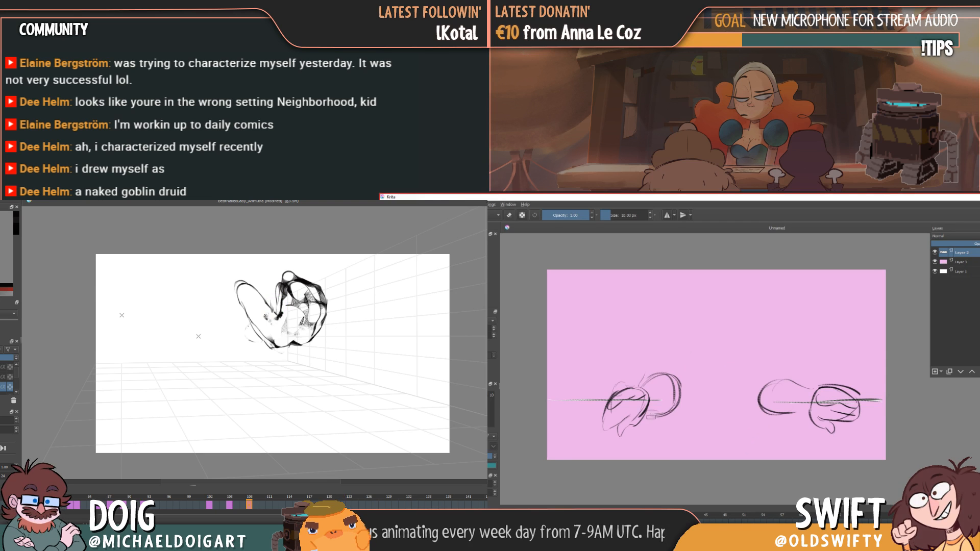
# - Compare the new arms with the seated pose, and add the foot beneath the curled figure's bent leg
pyautogui.press('Left')
pyautogui.press('Right')
pyautogui.press('Left')
pyautogui.press('Right')
pyautogui.moveTo(249, 336)
pyautogui.mouseDown()
pyautogui.moveTo(258, 351)
pyautogui.moveTo(271, 346)
pyautogui.mouseUp()
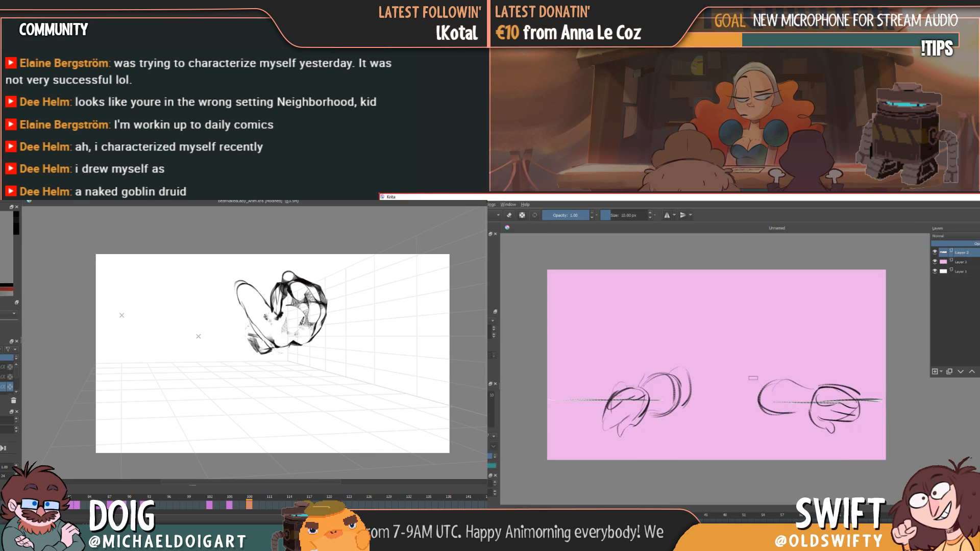
# - Sketch the right upper arm's outline beside the forearm and flip through neighbouring frames to check it
pyautogui.moveTo(749, 375); pyautogui.dragTo(748, 403)
pyautogui.press(',')
pyautogui.press(',')
pyautogui.press('Left')
pyautogui.press('Right')
pyautogui.press('.')
pyautogui.press('.')
pyautogui.press('Left')
pyautogui.press('Right')
pyautogui.press(',')
pyautogui.press('.')
pyautogui.press('Left')
pyautogui.press('Right')
# - Reinforce the right forearm's upper contour in the bust frame and draw the curled figure's head above its shoulders
pyautogui.moveTo(787, 378)
pyautogui.mouseDown()
pyautogui.moveTo(764, 408)
pyautogui.moveTo(802, 383)
pyautogui.mouseUp()
pyautogui.moveTo(276, 283)
pyautogui.mouseDown()
pyautogui.moveTo(278, 266)
pyautogui.moveTo(303, 268)
pyautogui.mouseUp()
pyautogui.press('Left')
pyautogui.press('Right')
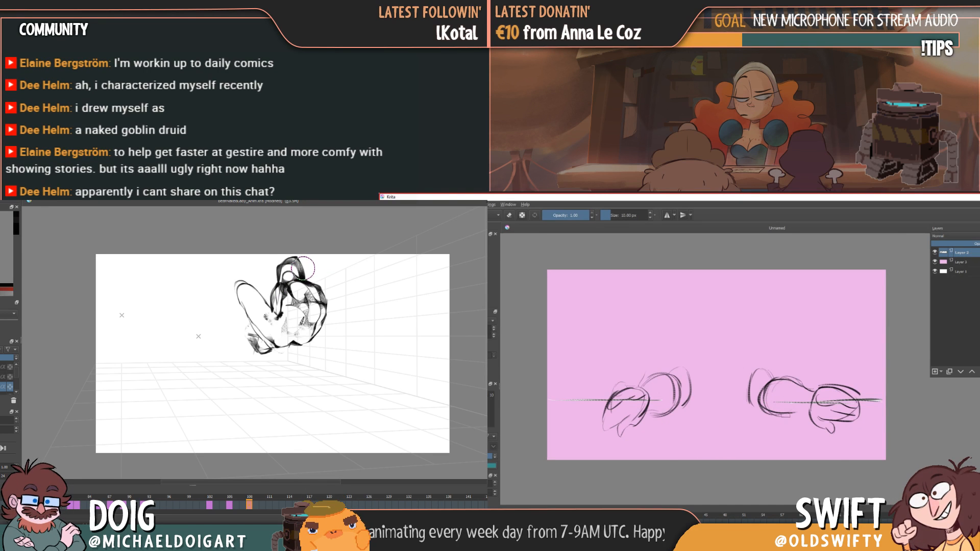
pyautogui.press('Left')
pyautogui.press('Left')
pyautogui.press('Right')
pyautogui.press('Right')
# - Erase stray lines around the bust's right upper arm, checking the arm against the two previous frames
pyautogui.press('e')
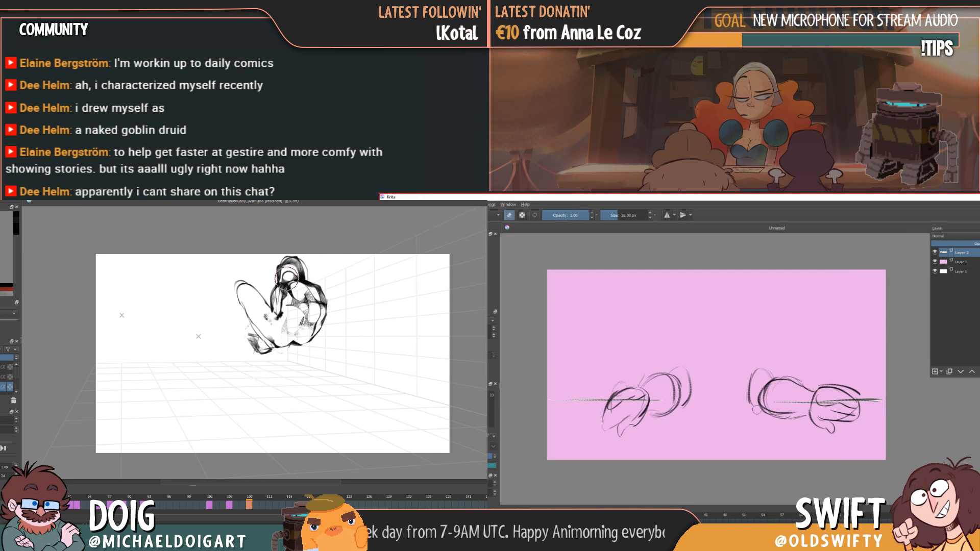
pyautogui.press('Left')
pyautogui.press('Left')
pyautogui.press('Right')
pyautogui.press('Right')
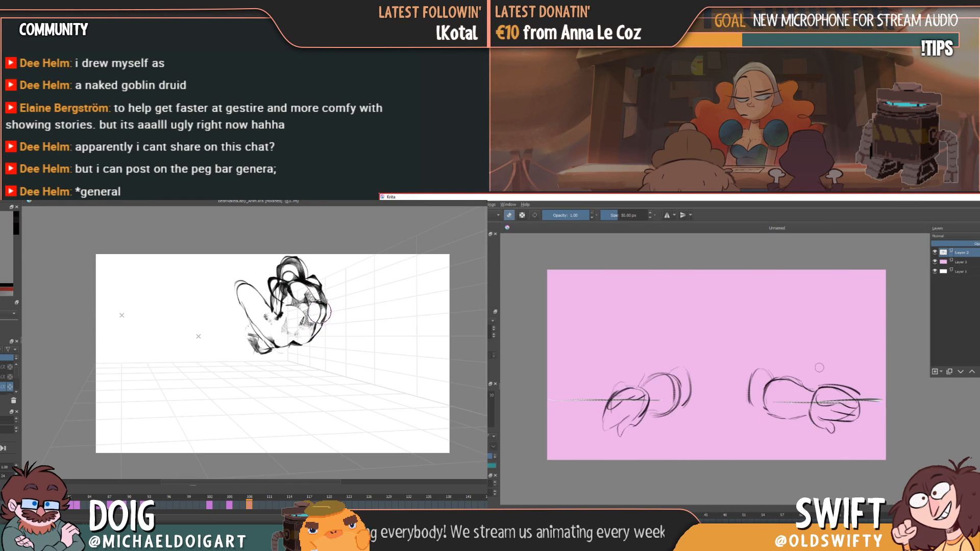
pyautogui.press('e')
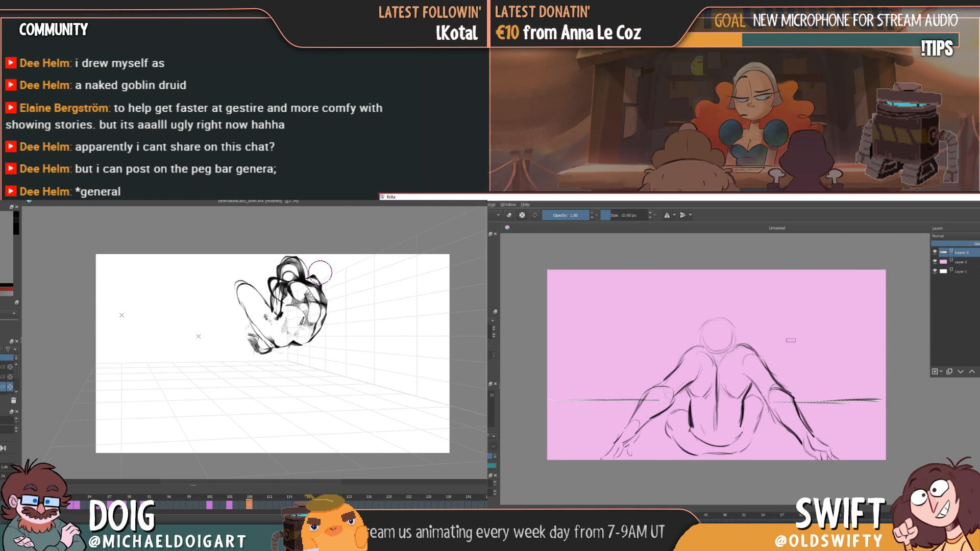
# - Sketch the spine and both side contours of the torso between the arms, checking against the seated pose
pyautogui.moveTo(719, 376)
pyautogui.mouseDown()
pyautogui.moveTo(718, 425)
pyautogui.moveTo(718, 378)
pyautogui.moveTo(729, 413)
pyautogui.moveTo(686, 416)
pyautogui.moveTo(692, 423)
pyautogui.mouseUp()
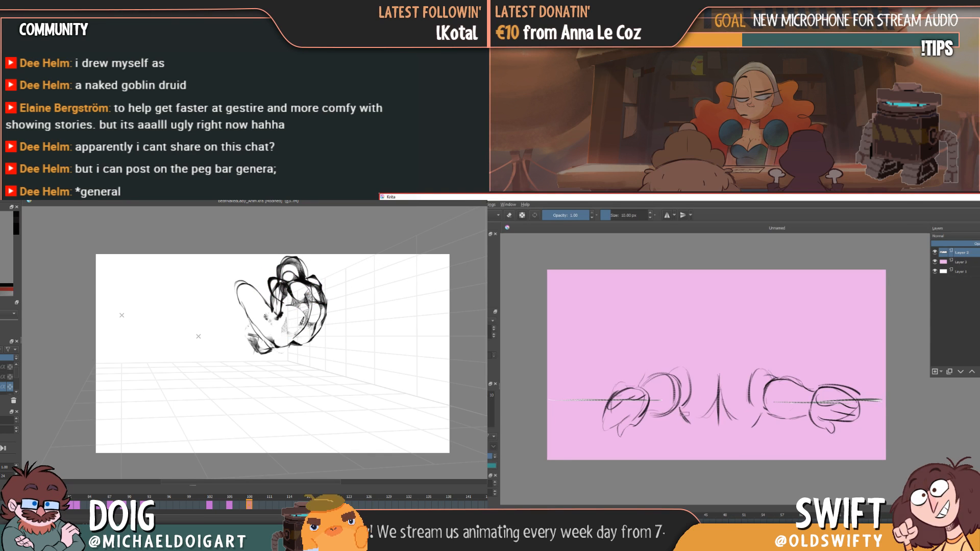
pyautogui.moveTo(685, 432); pyautogui.dragTo(689, 446)
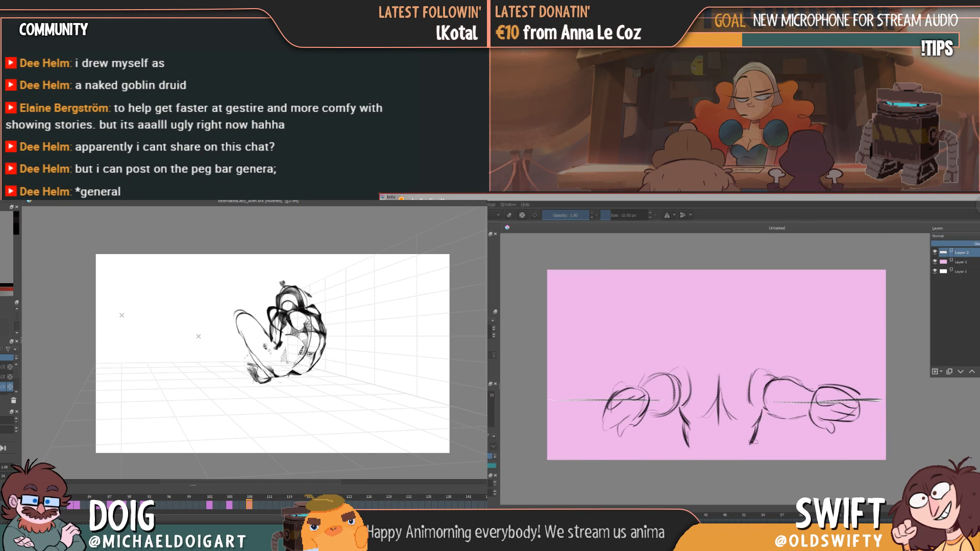
pyautogui.press('Left')
pyautogui.press('Right')
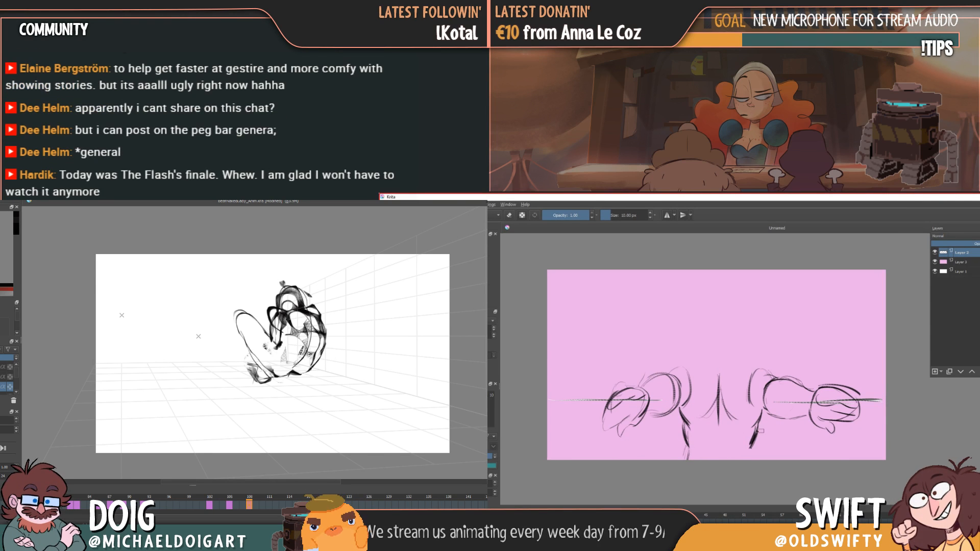
pyautogui.press('Left')
pyautogui.press('Right')
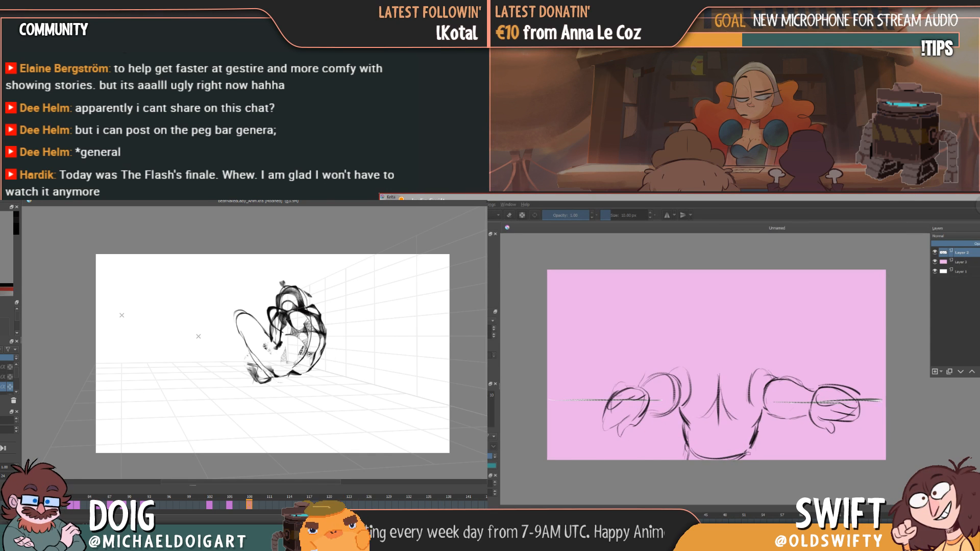
# - Flip against the seated pose while adding the outer hip line beside the torso's right side
pyautogui.press('Left')
pyautogui.press('Right')
pyautogui.press('Left')
pyautogui.press('Right')
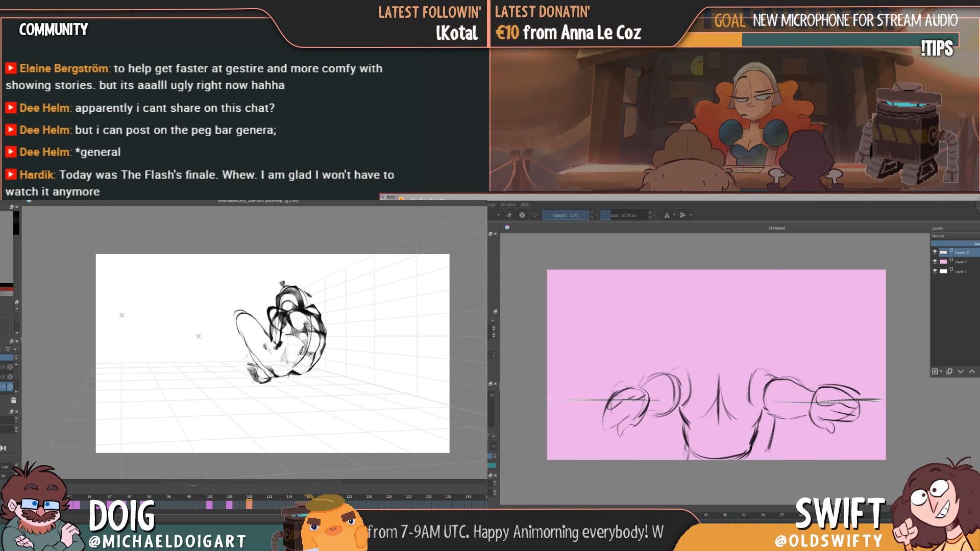
pyautogui.press('Left')
pyautogui.press('Right')
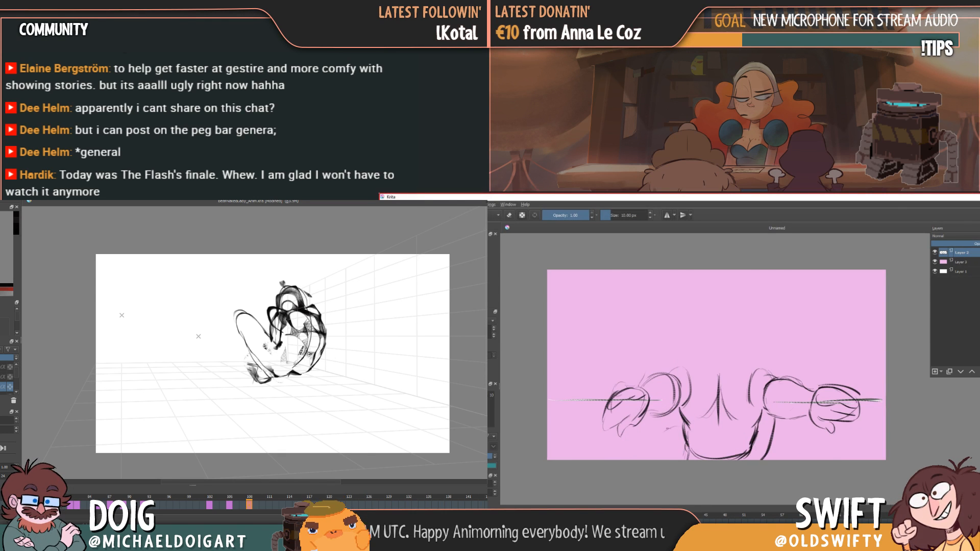
# - Flip against the seated pose while adding the left hip curve and the shoulder line above the spine
pyautogui.press('Left')
pyautogui.press('Right')
pyautogui.press('Left')
pyautogui.press('Right')
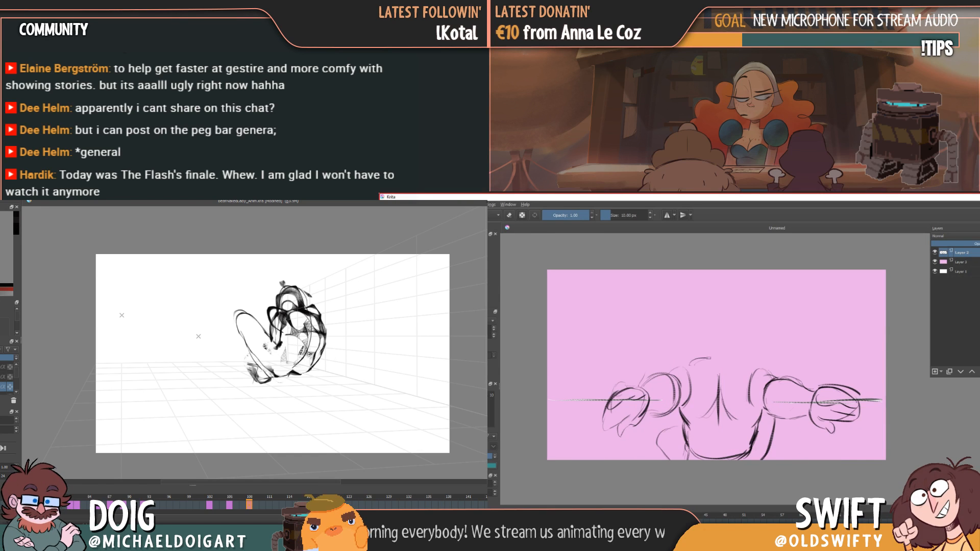
pyautogui.press('Left')
pyautogui.press('Right')
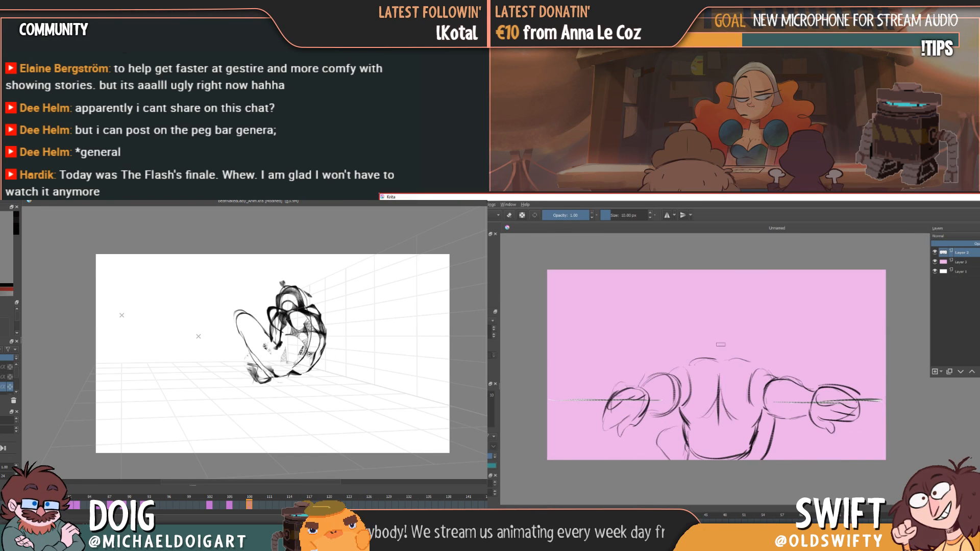
# - Sketch the arc of the bust's head above the shoulder line and erase its excess, flipping against the seated pose
pyautogui.moveTo(712, 336); pyautogui.dragTo(736, 342)
pyautogui.press('Left')
pyautogui.press('Right')
pyautogui.press('Left')
pyautogui.press('b')
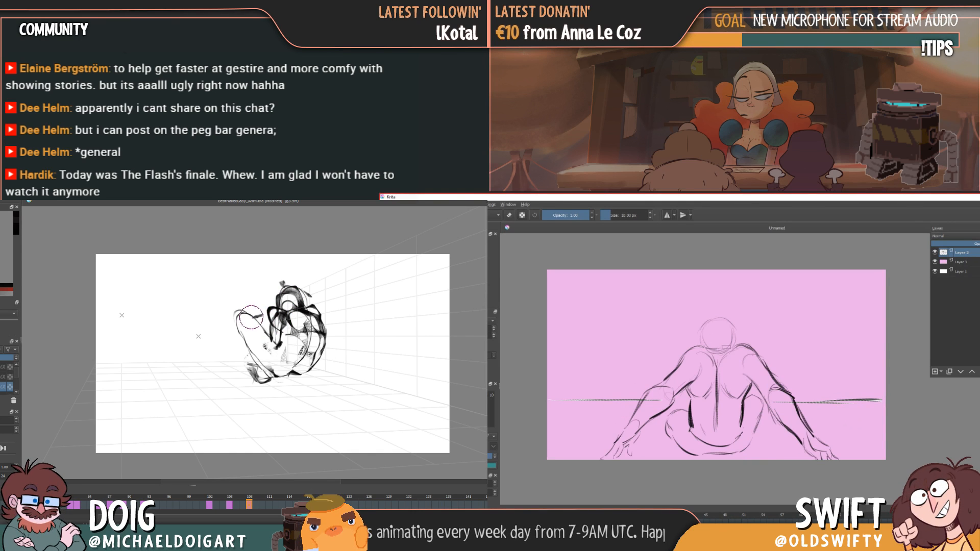
pyautogui.moveTo(259, 314); pyautogui.dragTo(261, 315)
pyautogui.press('Right')
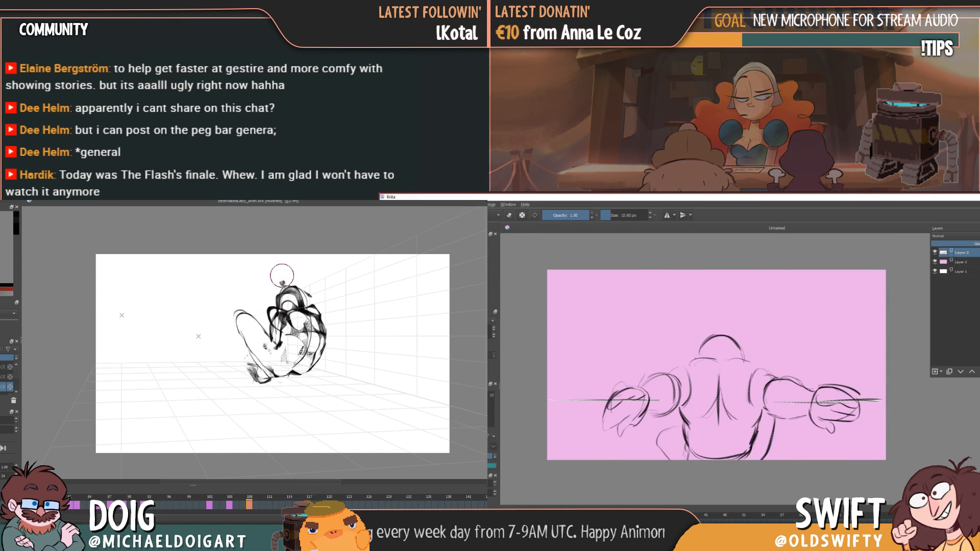
pyautogui.press('Left')
pyautogui.press('Right')
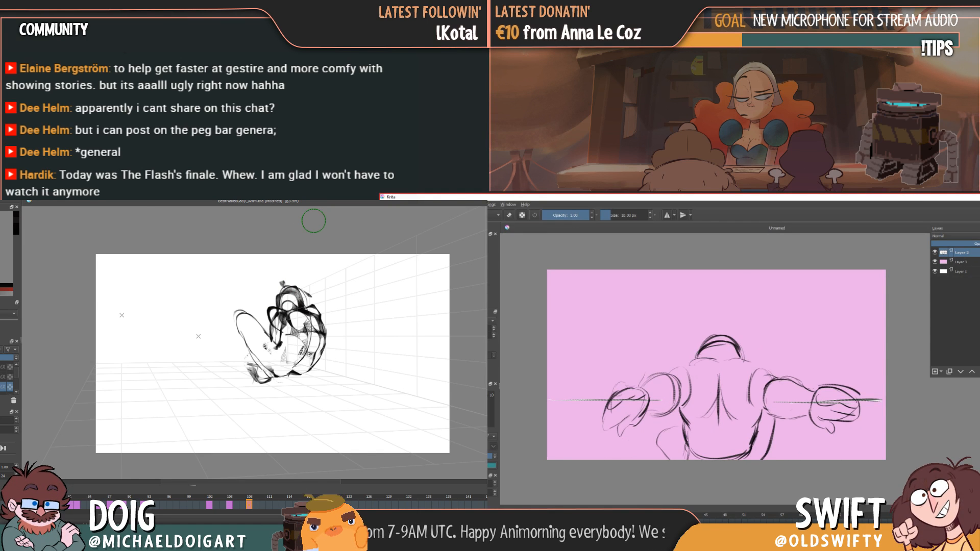
pyautogui.press('Left')
pyautogui.press('Right')
pyautogui.press('e')
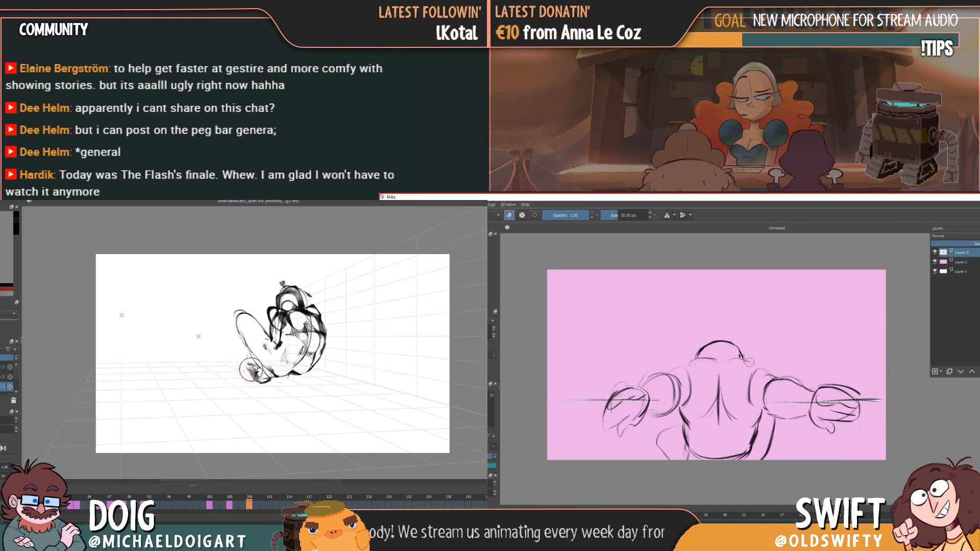
# - Step back and forth through the landing figure's earlier frames to compare its poses
pyautogui.press('Left')
pyautogui.press('Left')
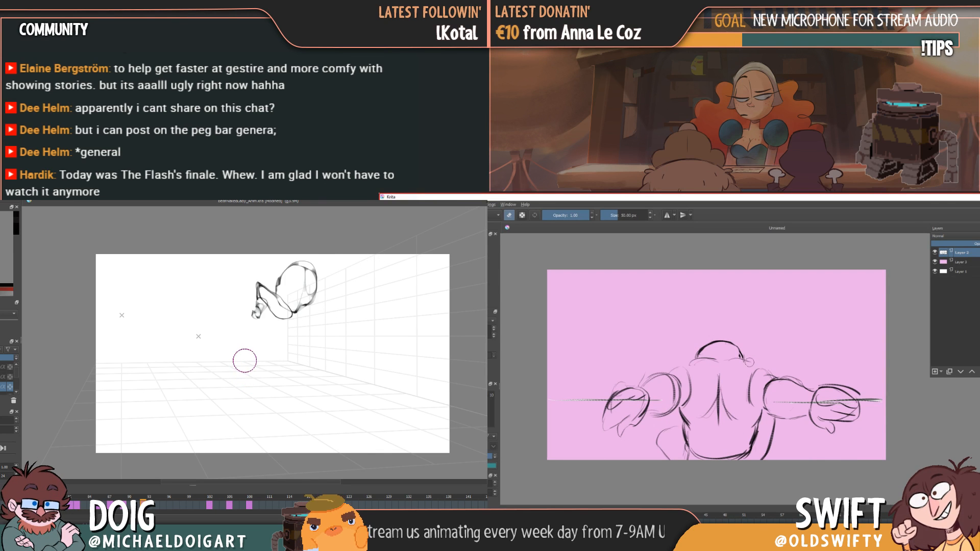
pyautogui.press('Right')
pyautogui.press('Right')
pyautogui.press('Left')
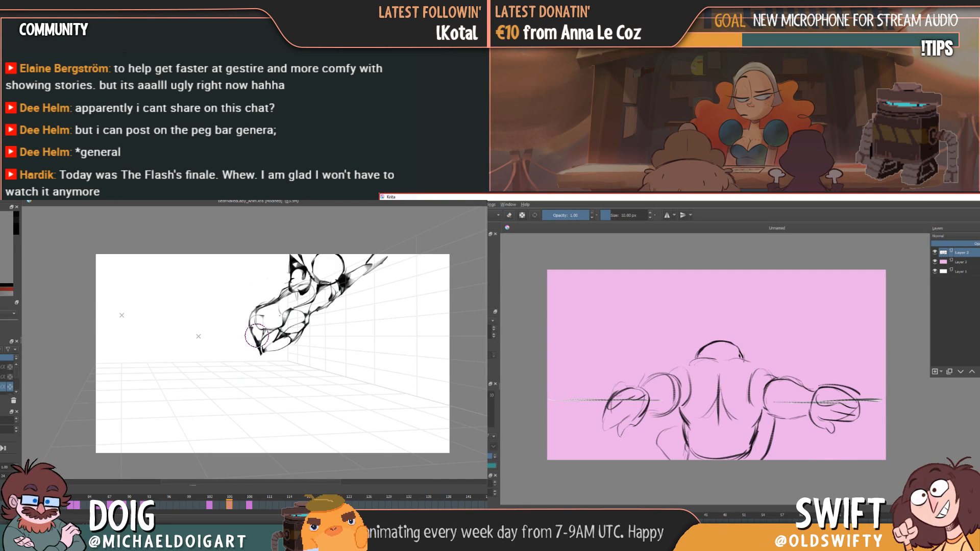
pyautogui.press('Right')
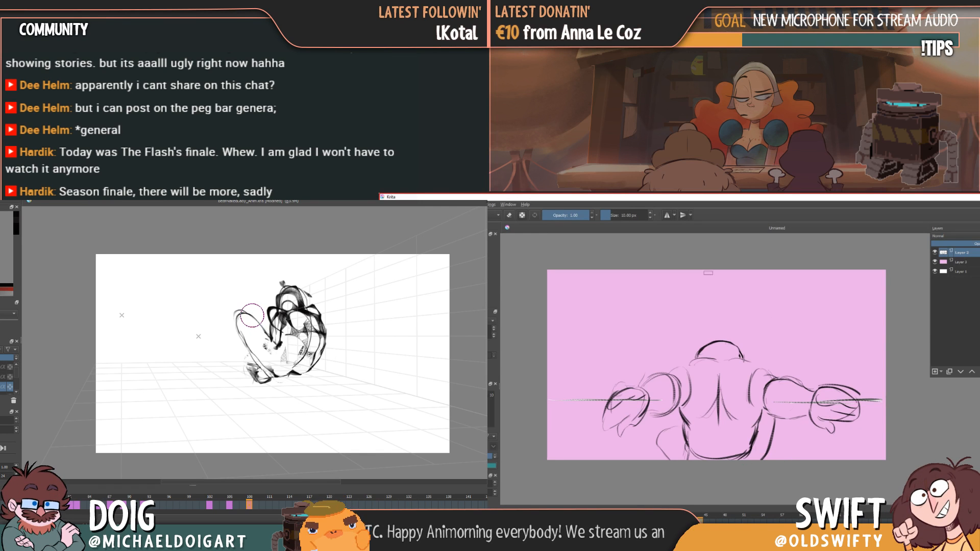
pyautogui.press('Left')
pyautogui.press('Left')
pyautogui.press('Left')
pyautogui.press('Left')
pyautogui.press('Left')
pyautogui.press('Left')
pyautogui.press('Left')
pyautogui.press('Left')
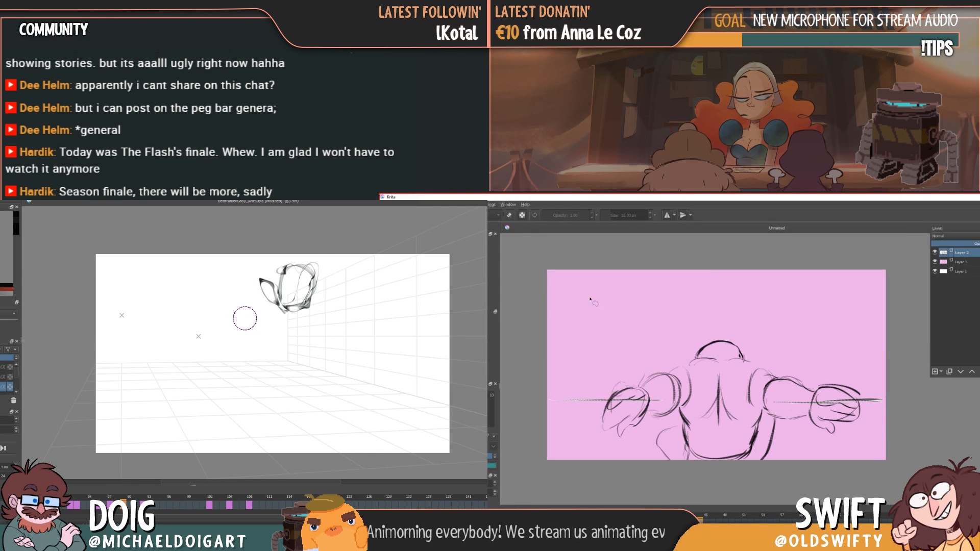
pyautogui.press('Left')
pyautogui.press('Left')
# - Lasso the bust's right arm and hand and adjust their size and tilt with a free transform, then deselect them
pyautogui.moveTo(751, 407)
pyautogui.mouseDown()
pyautogui.moveTo(830, 435)
pyautogui.moveTo(868, 385)
pyautogui.moveTo(767, 343)
pyautogui.mouseUp()
pyautogui.hotkey('ctrl', 't')
pyautogui.moveTo(808, 391); pyautogui.dragTo(747, 391)
pyautogui.press('Right')
pyautogui.press('Right')
pyautogui.press('Right')
pyautogui.press('Right')
pyautogui.press('Right')
pyautogui.moveTo(872, 386); pyautogui.dragTo(853, 387)
pyautogui.press('Right')
pyautogui.press('Right')
pyautogui.press('Right')
pyautogui.press('Right')
pyautogui.moveTo(872, 426); pyautogui.dragTo(875, 425)
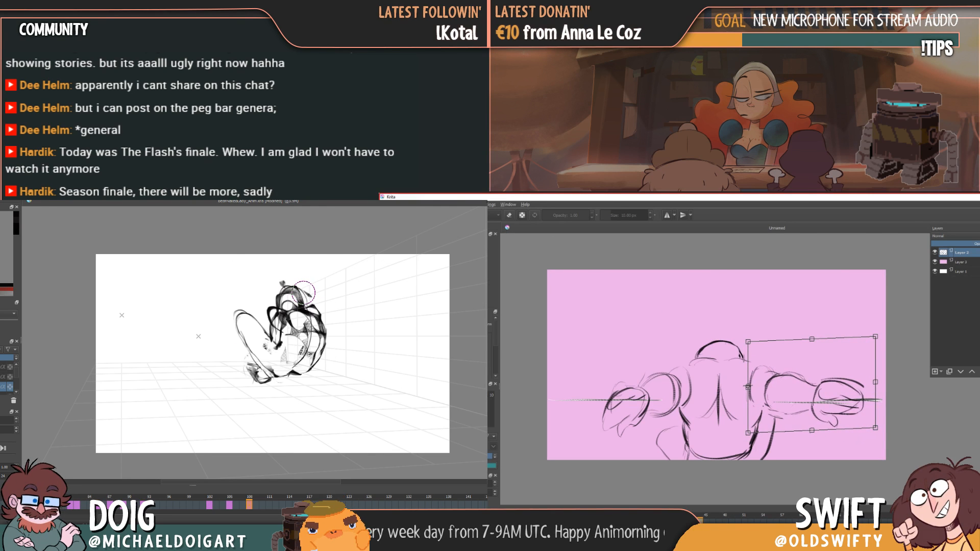
pyautogui.press('Return')
pyautogui.click(807, 343)
pyautogui.press('Right')
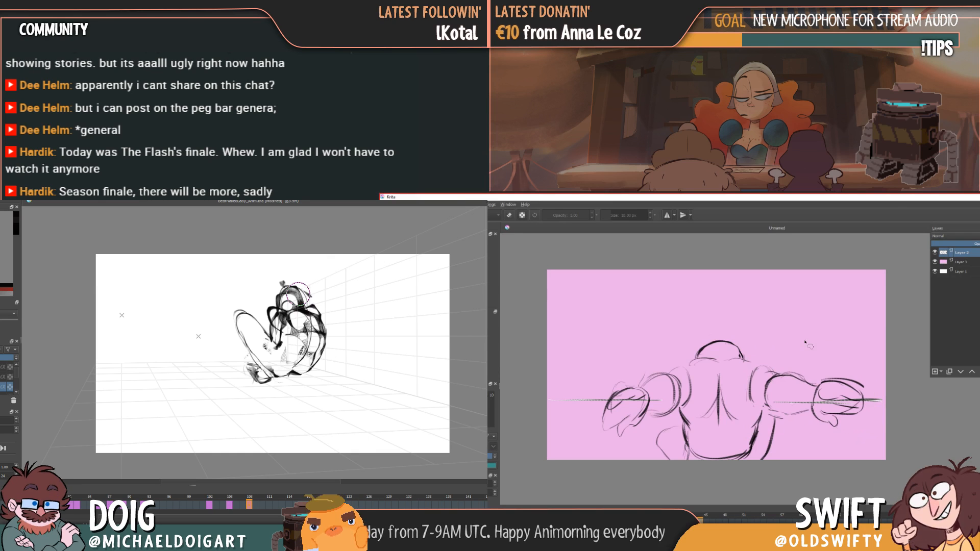
# - Stretch the bust's lassoed left arm slightly outward, and clear the landing figure's new frame for its first body curves
pyautogui.moveTo(681, 362)
pyautogui.mouseDown()
pyautogui.moveTo(697, 387)
pyautogui.moveTo(690, 405)
pyautogui.moveTo(607, 445)
pyautogui.moveTo(569, 399)
pyautogui.moveTo(635, 320)
pyautogui.mouseUp()
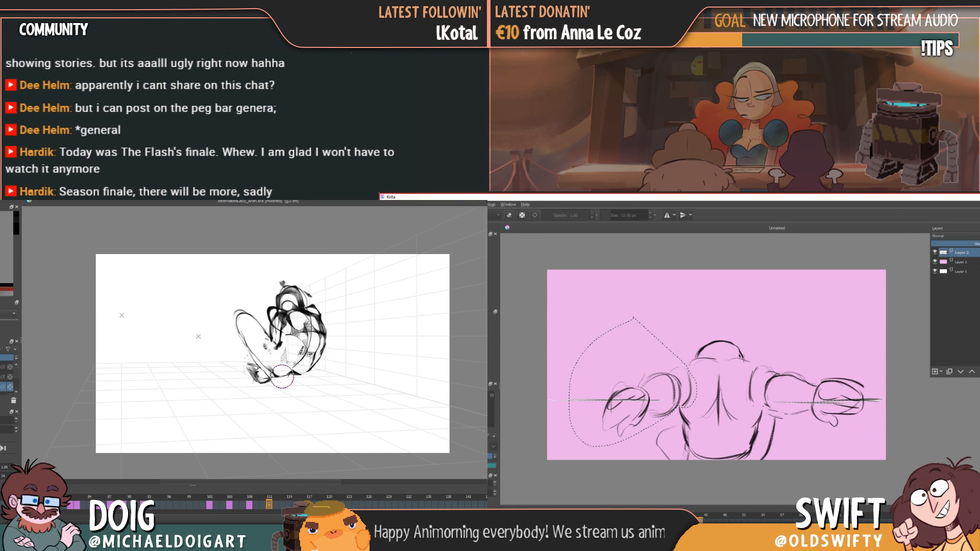
pyautogui.hotkey('ctrl', 't')
pyautogui.press('Delete')
pyautogui.moveTo(633, 382); pyautogui.dragTo(693, 379)
pyautogui.moveTo(290, 376); pyautogui.dragTo(275, 379)
pyautogui.moveTo(271, 315); pyautogui.dragTo(299, 361)
pyautogui.moveTo(569, 447); pyautogui.dragTo(565, 443)
pyautogui.moveTo(259, 327)
pyautogui.mouseDown()
pyautogui.moveTo(274, 372)
pyautogui.moveTo(251, 353)
pyautogui.moveTo(299, 371)
pyautogui.mouseUp()
pyautogui.moveTo(633, 402); pyautogui.dragTo(633, 399)
# - Sketch the curled figure's lower back curve and bent limb in the new frame, flipping against the previous pose
pyautogui.moveTo(301, 370); pyautogui.dragTo(314, 342)
pyautogui.moveTo(277, 306)
pyautogui.mouseDown()
pyautogui.moveTo(314, 339)
pyautogui.moveTo(286, 299)
pyautogui.moveTo(262, 292)
pyautogui.moveTo(279, 300)
pyautogui.moveTo(244, 317)
pyautogui.moveTo(225, 350)
pyautogui.mouseUp()
pyautogui.press('Right')
pyautogui.press('Left')
pyautogui.press('Right')
pyautogui.press('Left')
pyautogui.press('Right')
pyautogui.press('Left')
# - Nudge the bust's left arm into position and draw the curled figure's underside contour, flipping between frames
pyautogui.click(678, 391)
pyautogui.moveTo(677, 391); pyautogui.dragTo(679, 391)
pyautogui.moveTo(226, 350)
pyautogui.mouseDown()
pyautogui.moveTo(234, 354)
pyautogui.moveTo(261, 308)
pyautogui.moveTo(226, 350)
pyautogui.mouseUp()
pyautogui.press('Right')
pyautogui.press('Left')
pyautogui.press('Right')
pyautogui.press('Left')
pyautogui.moveTo(277, 380); pyautogui.dragTo(301, 372)
# - Nudge the bust's left arm once more and release its selection, comparing the curled pose with the previous frame
pyautogui.press('Right')
pyautogui.press('Left')
pyautogui.click(678, 391)
pyautogui.moveTo(678, 391); pyautogui.dragTo(676, 391)
pyautogui.press('Right')
pyautogui.press('Left')
pyautogui.press('Left')
pyautogui.press('Right')
pyautogui.press('Left')
pyautogui.press('Right')
pyautogui.press('Left')
pyautogui.press('Right')
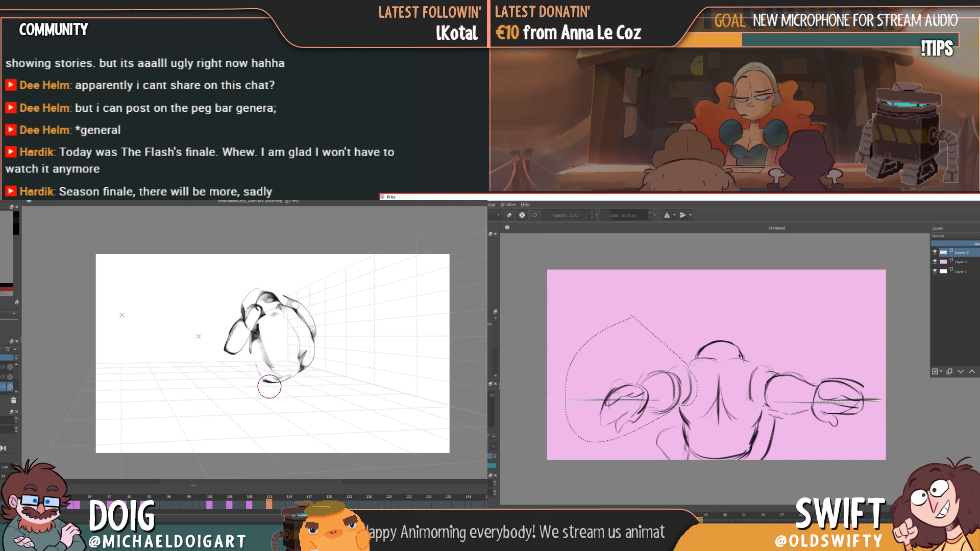
pyautogui.click(692, 301)
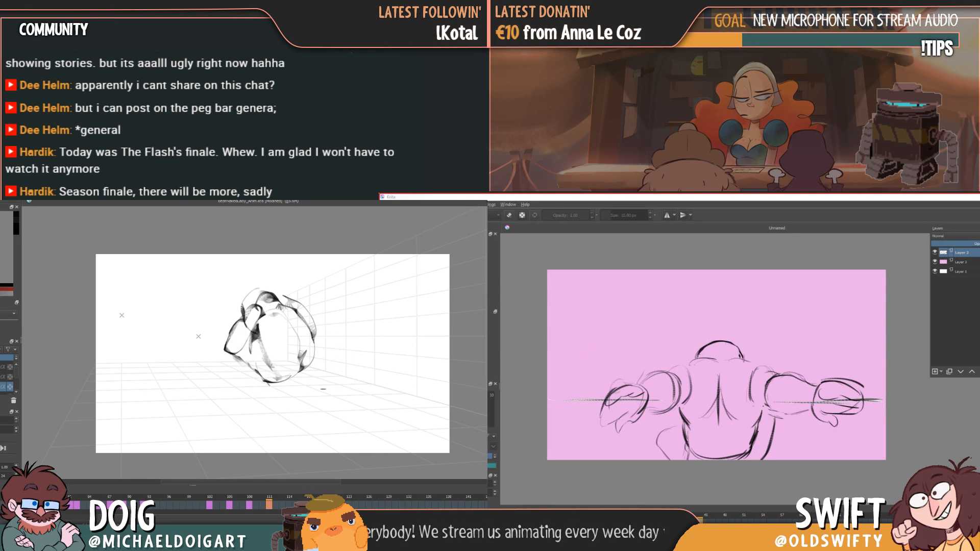
# - Mark a small foot on the floor beside the curled figure and sketch the bust's left shoulder line, flipping frames
pyautogui.press('Left')
pyautogui.press('Left')
pyautogui.press('Left')
pyautogui.press('Left')
pyautogui.press('Right')
pyautogui.press('Right')
pyautogui.press('Right')
pyautogui.press('Right')
pyautogui.press('b')
pyautogui.press('Left')
pyautogui.press('Left')
pyautogui.press('Right')
pyautogui.press('Right')
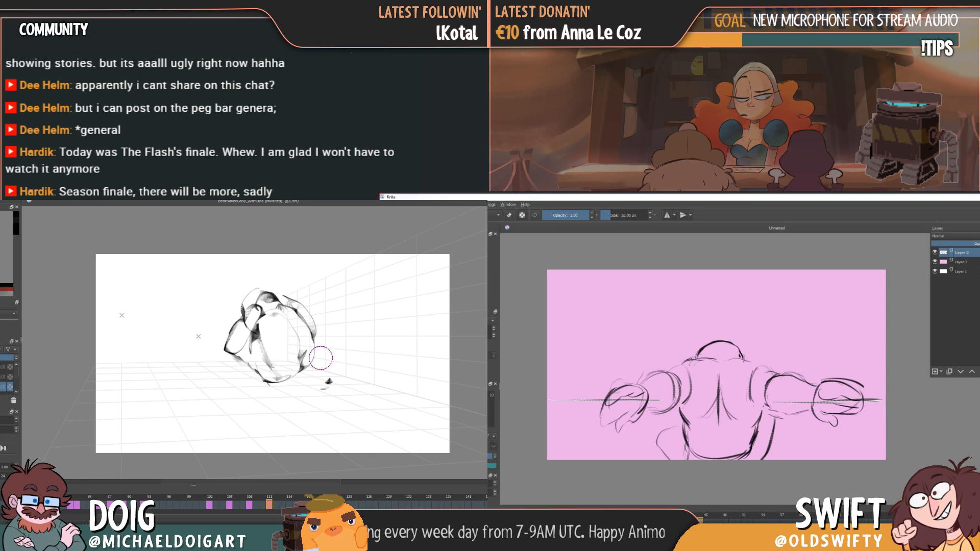
# - Sketch the bust's right shoulder line and the curled figure's outer knee contour, checking against the earlier frames
pyautogui.press('Left')
pyautogui.press('Left')
pyautogui.press('Left')
pyautogui.press('Right')
pyautogui.press('Right')
pyautogui.press('Right')
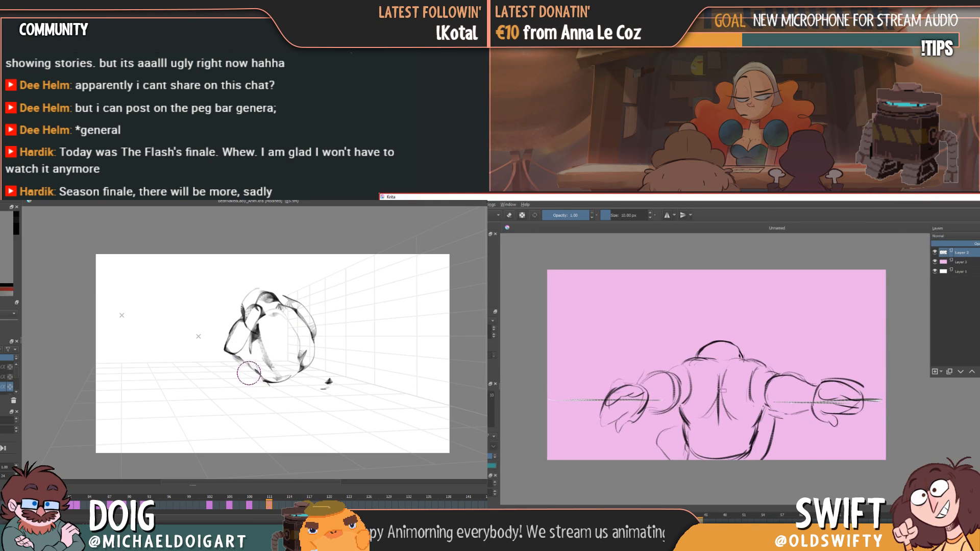
pyautogui.moveTo(223, 342); pyautogui.dragTo(225, 315)
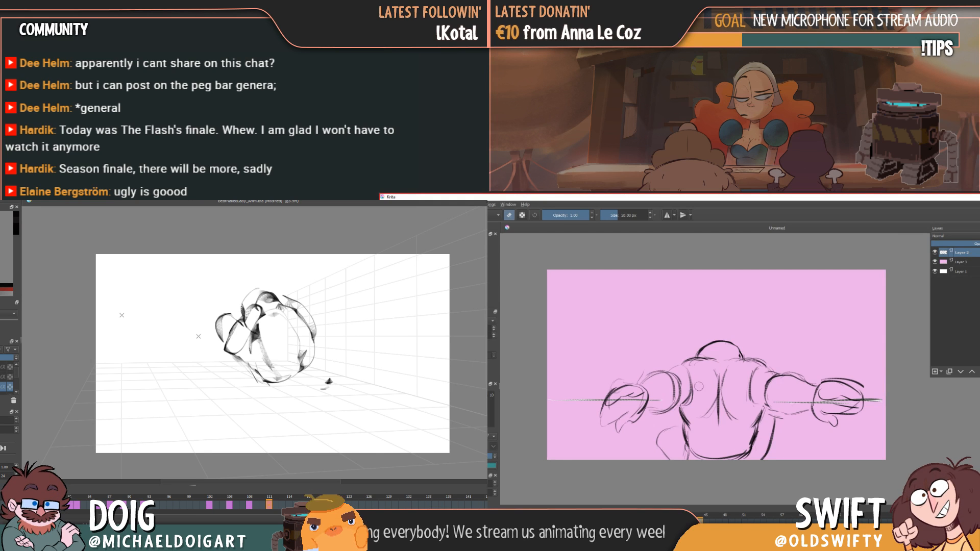
# - Bring up the browser window with the crouching green goblin illustration, reposition it, and dismiss it
pyautogui.moveTo(485, 423); pyautogui.dragTo(262, 213)
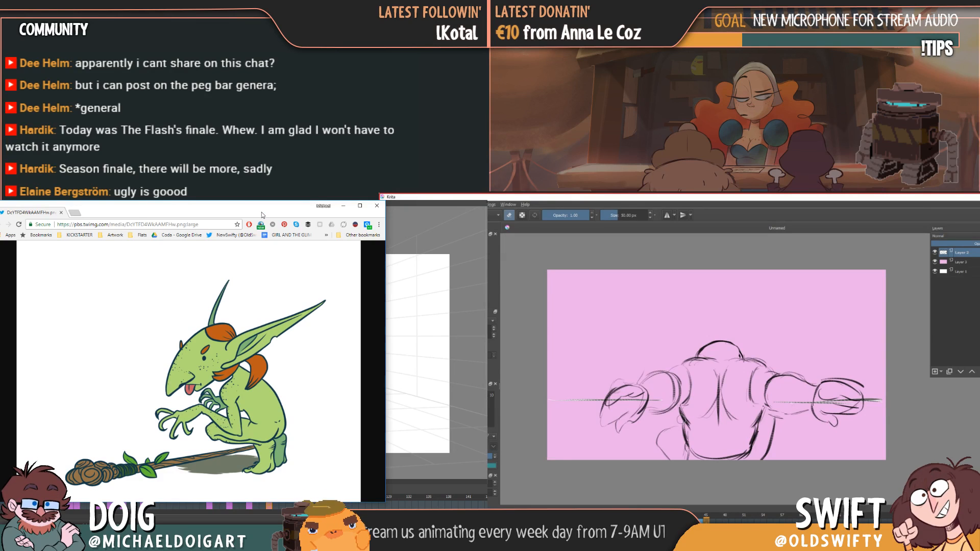
pyautogui.moveTo(261, 212); pyautogui.dragTo(266, 196)
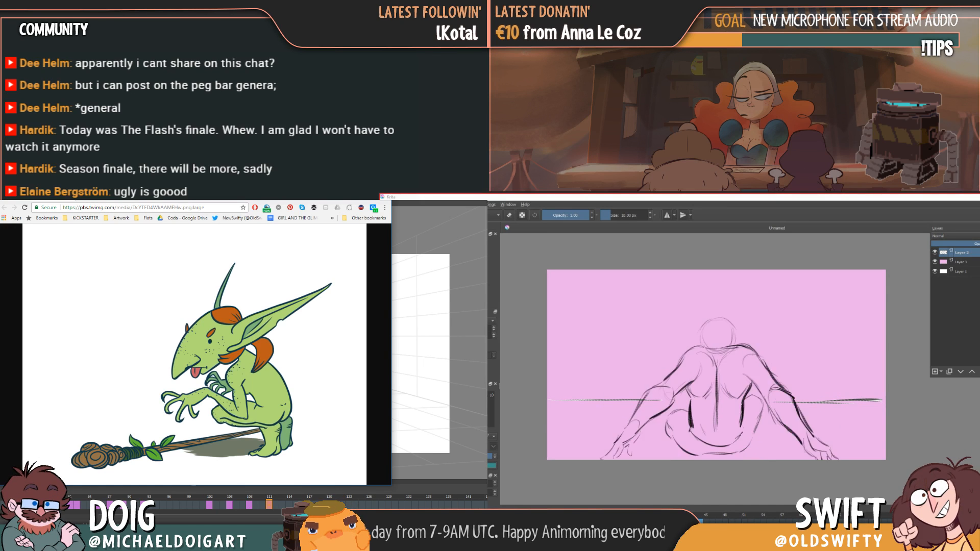
pyautogui.click(351, 192)
# - Shift the seated back-view pose slightly to the left with a transform, checking neighbouring frames
pyautogui.press('Right')
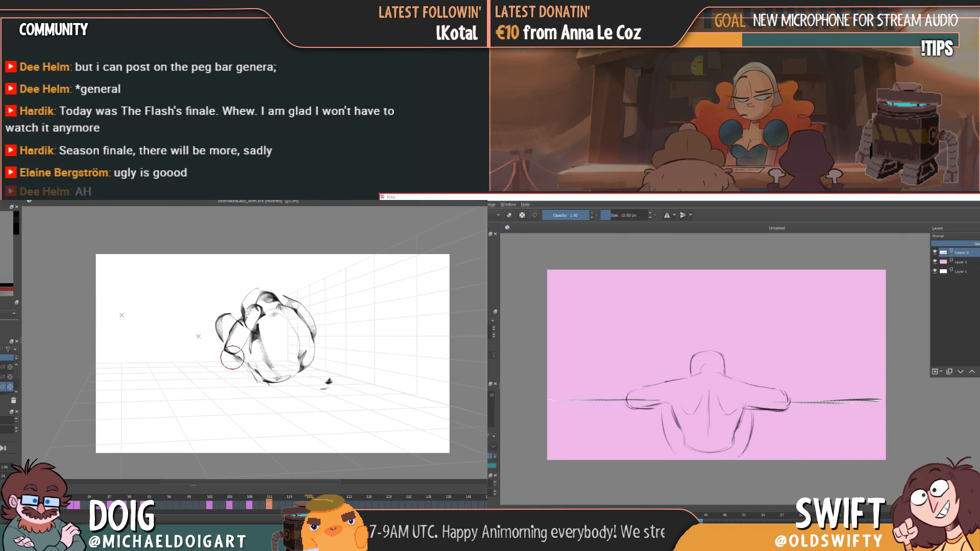
pyautogui.press('Right')
pyautogui.press('Left')
pyautogui.press('Left')
pyautogui.press('Left')
pyautogui.press('Left')
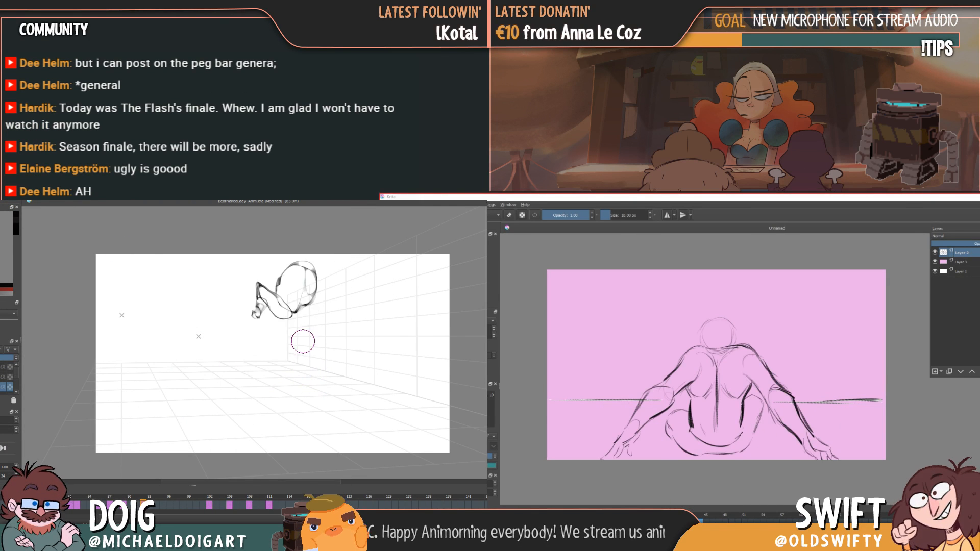
pyautogui.hotkey('ctrl', 't')
pyautogui.press('Right')
pyautogui.press('Right')
pyautogui.press('Right')
pyautogui.press('Right')
pyautogui.moveTo(747, 406); pyautogui.dragTo(728, 406)
pyautogui.press('Left')
pyautogui.press('Right')
pyautogui.press('Return')
pyautogui.press('Left')
pyautogui.press('Left')
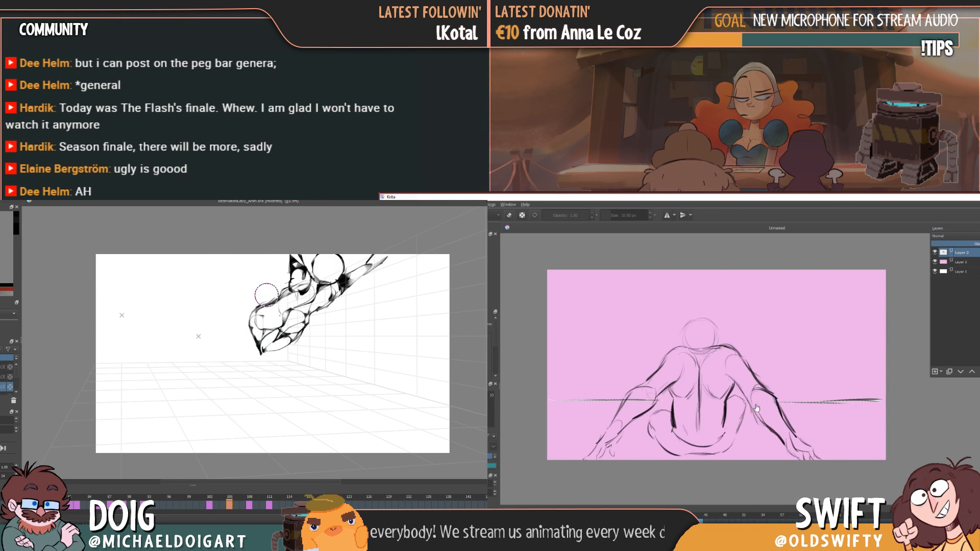
# - Transform the seated pose again and move it about halfway back to the right and slightly up
pyautogui.click(735, 416)
pyautogui.press('Right')
pyautogui.press('Right')
pyautogui.press('Return')
pyautogui.press('Left')
pyautogui.press('Left')
pyautogui.moveTo(735, 417); pyautogui.dragTo(745, 414)
pyautogui.press('Left')
pyautogui.press('Left')
# - Apply the seated pose's transform and flip back through the landing animation to the running pose
pyautogui.press('Right')
pyautogui.press('Left')
pyautogui.press('Left')
pyautogui.press('Left')
pyautogui.click(742, 417)
pyautogui.press('Left')
pyautogui.press('Left')
pyautogui.press('Left')
pyautogui.press('Left')
pyautogui.press('Return')
pyautogui.press('Left')
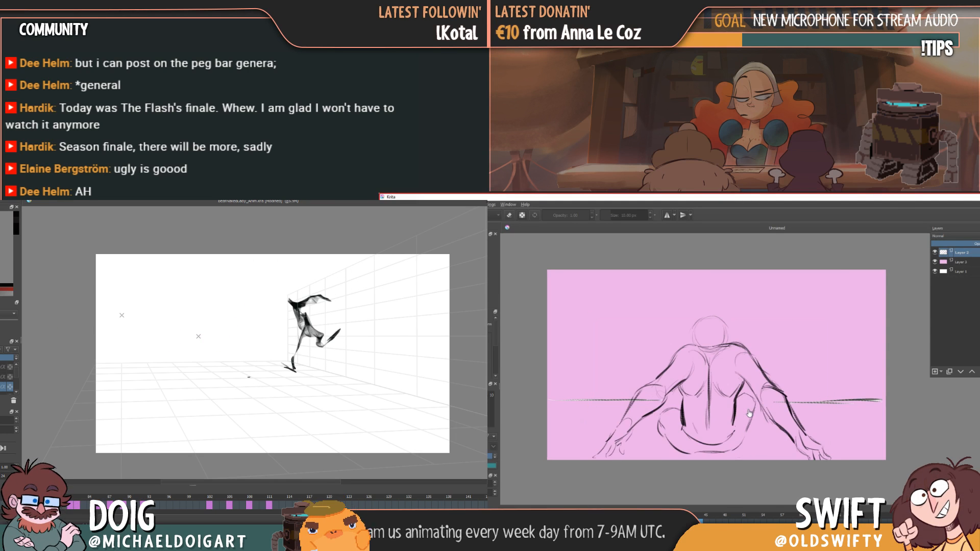
pyautogui.press('Right')
pyautogui.press('Left')
pyautogui.press('Left')
pyautogui.press('Right')
pyautogui.press('Left')
pyautogui.press('Left')
# - Fine-tune the seated back-view drawing's placement with further small transforms, applying each and checking the adjacent frames
pyautogui.click(729, 395)
pyautogui.moveTo(729, 394)
pyautogui.mouseDown()
pyautogui.moveTo(713, 393)
pyautogui.moveTo(746, 416)
pyautogui.mouseUp()
pyautogui.press('Return')
pyautogui.press('Left')
pyautogui.click(742, 417)
pyautogui.press('Return')
pyautogui.press('Right')
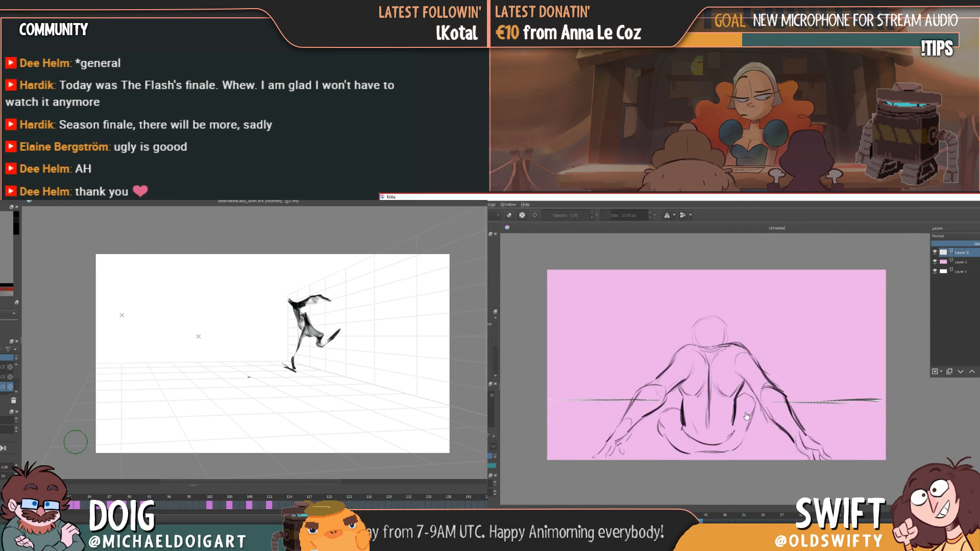
pyautogui.press('Left')
pyautogui.click(747, 417)
pyautogui.press('Return')
pyautogui.press('Right')
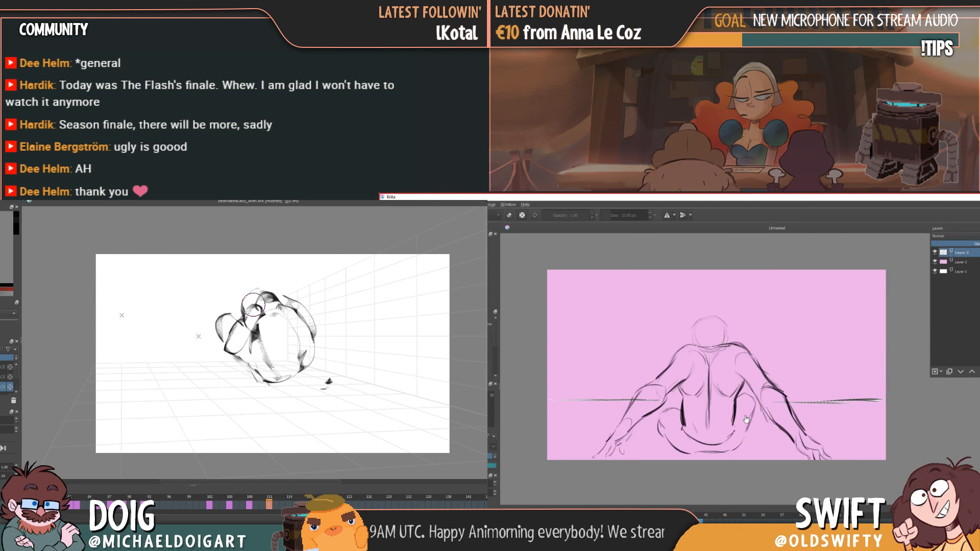
# - Nudge the back-view pose with outstretched arms slightly right and down with small transforms, flipping to the adjacent frames to compare placement
pyautogui.press('Left')
pyautogui.press('Return')
pyautogui.press('Right')
pyautogui.press('Return')
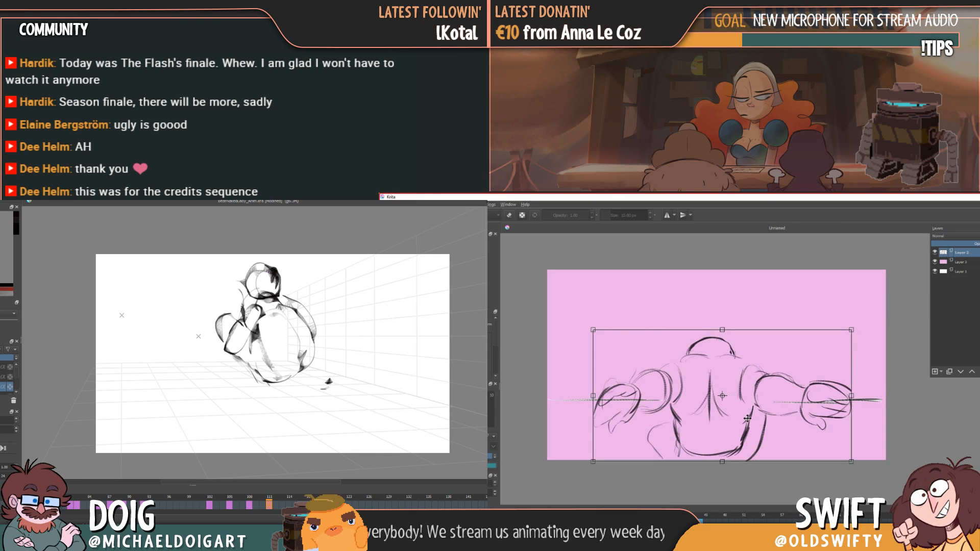
pyautogui.press('Return')
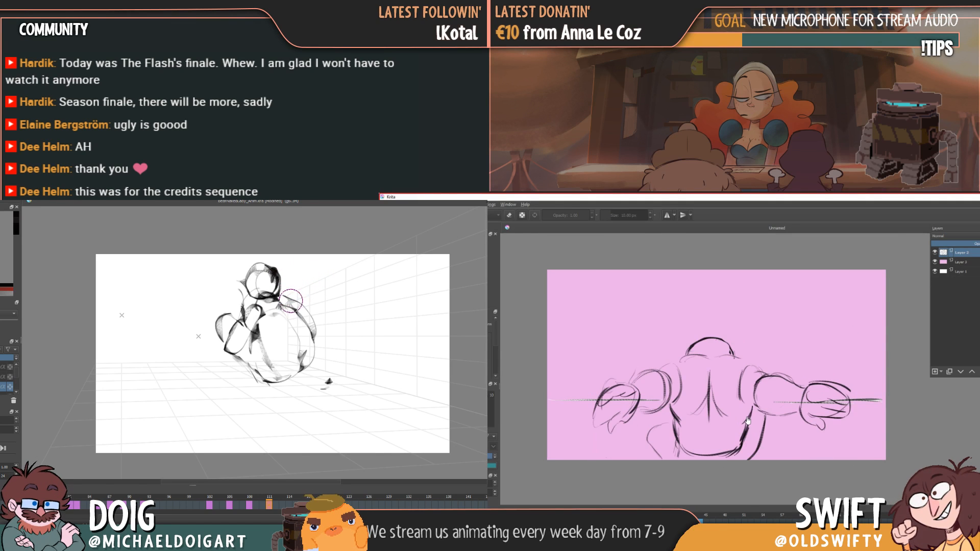
pyautogui.press('Left')
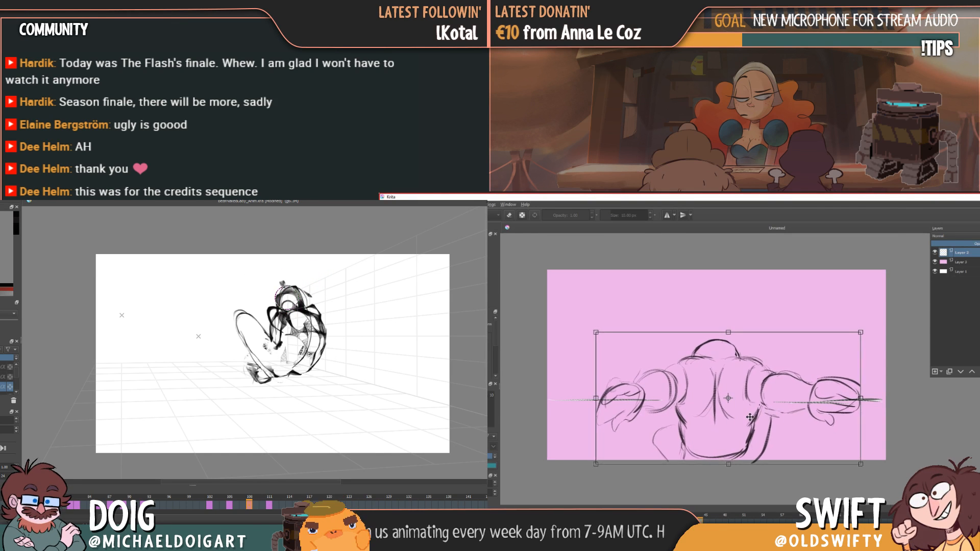
# - Nudge the back-view figure sketch slightly left and up with a transform, comparing it against the neighbouring frames, and apply it
pyautogui.press('Left')
pyautogui.press('Right')
pyautogui.press('Right')
pyautogui.click(749, 420)
pyautogui.press('Left')
pyautogui.press('Left')
pyautogui.moveTo(748, 420); pyautogui.dragTo(747, 417)
pyautogui.press('Right')
pyautogui.press('Right')
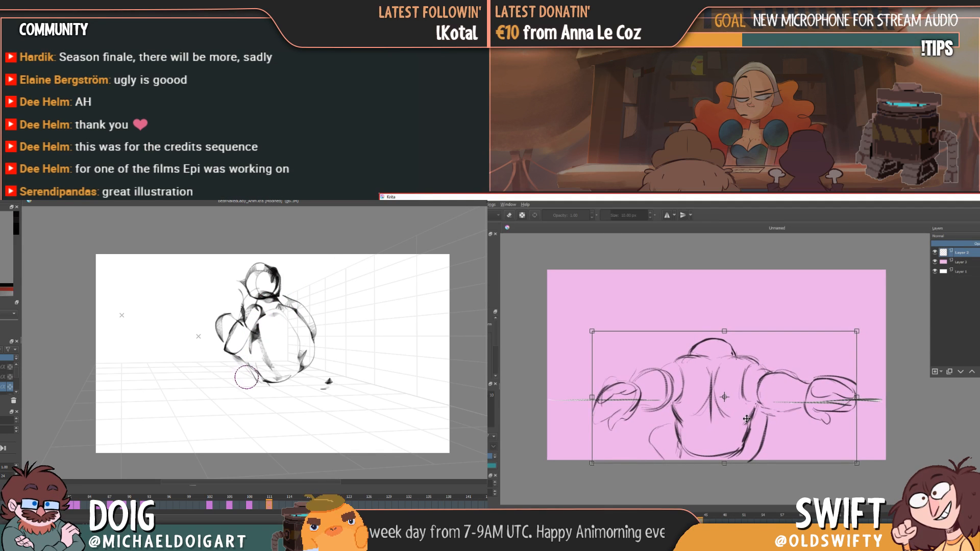
pyautogui.press('Return')
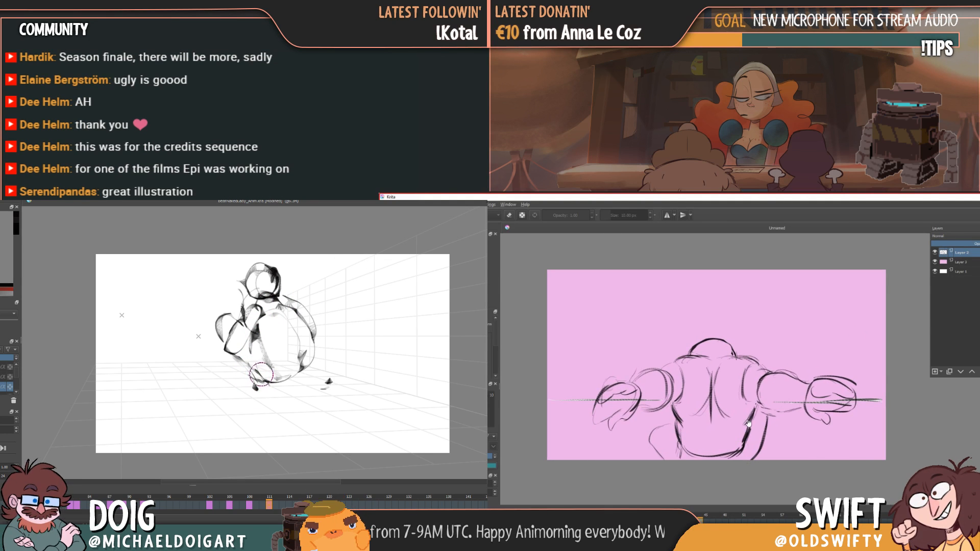
# - Stroke in the crouching figure's lower outline and shift the back-view figure slightly further left, comparing against the neighbouring frames
pyautogui.moveTo(277, 363); pyautogui.dragTo(280, 377)
pyautogui.click(748, 423)
pyautogui.press('Left')
pyautogui.press('Left')
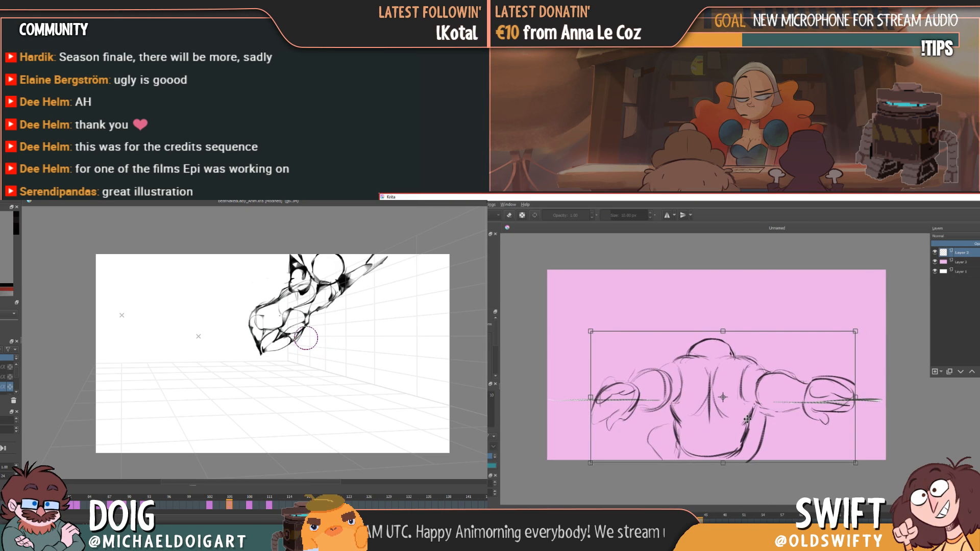
pyautogui.press('Right')
pyautogui.press('Right')
pyautogui.press('Return')
pyautogui.press('Left')
pyautogui.press('Right')
pyautogui.press('Right')
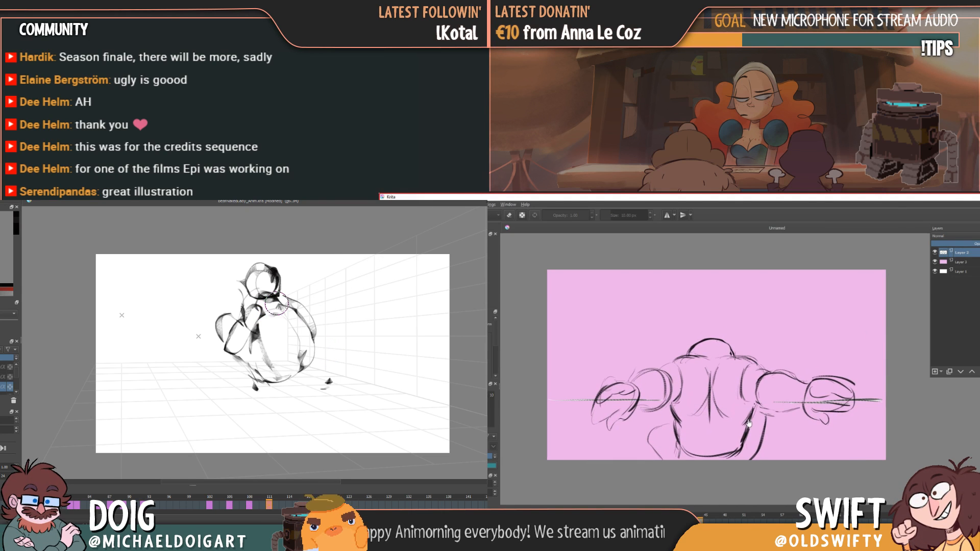
# - Fine-tune the back-view figure's position by a tiny shift to the left and apply the transform
pyautogui.click(748, 423)
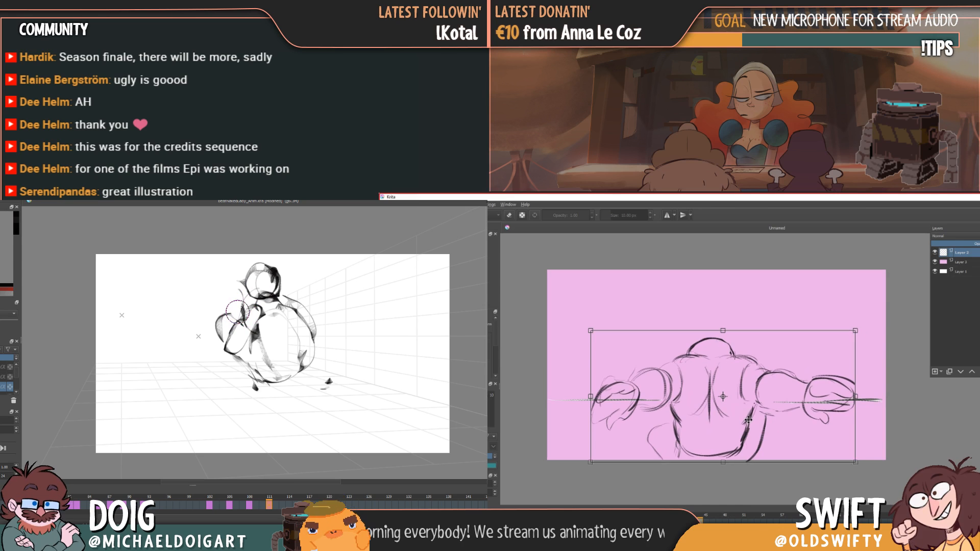
pyautogui.press('Return')
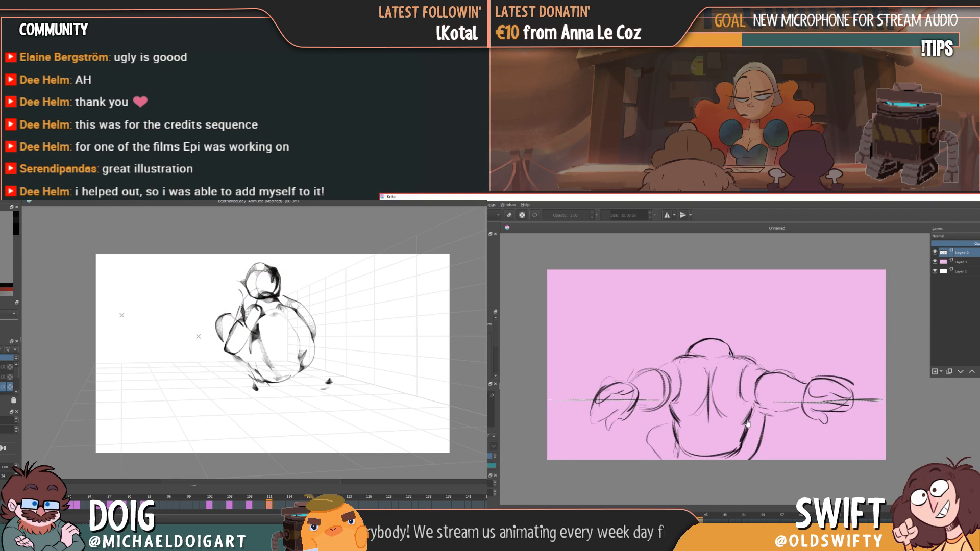
pyautogui.click(746, 421)
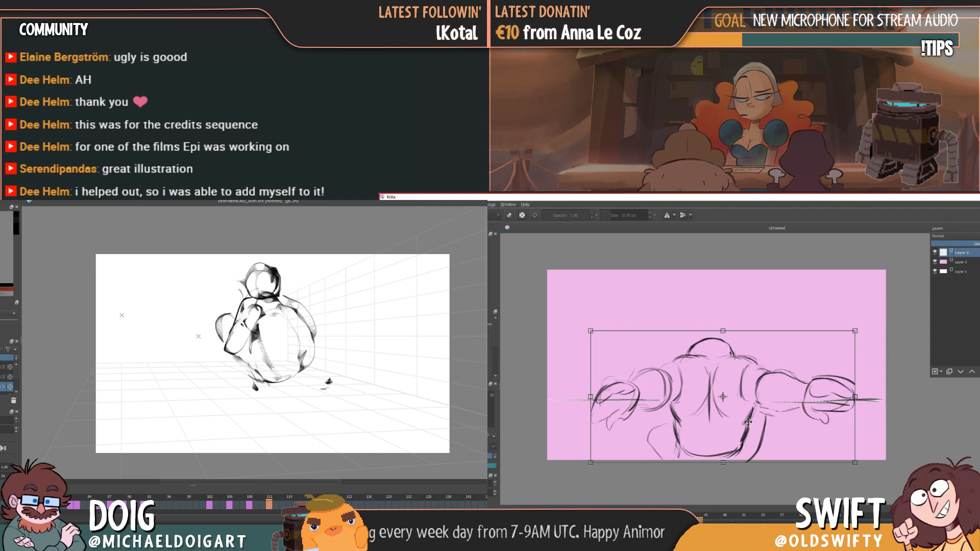
pyautogui.moveTo(749, 422); pyautogui.dragTo(747, 422)
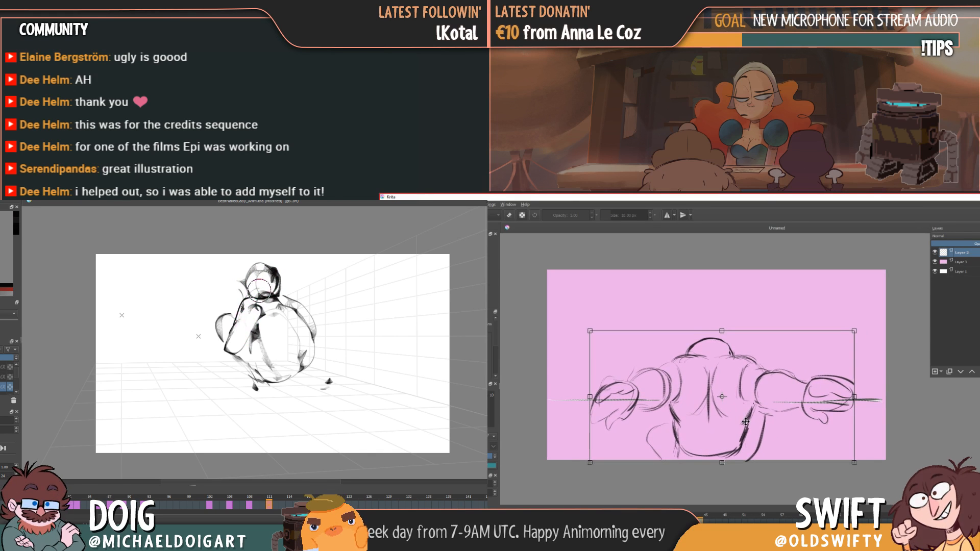
pyautogui.press('Return')
pyautogui.hotkey('ctrl', 't')
pyautogui.press('Return')
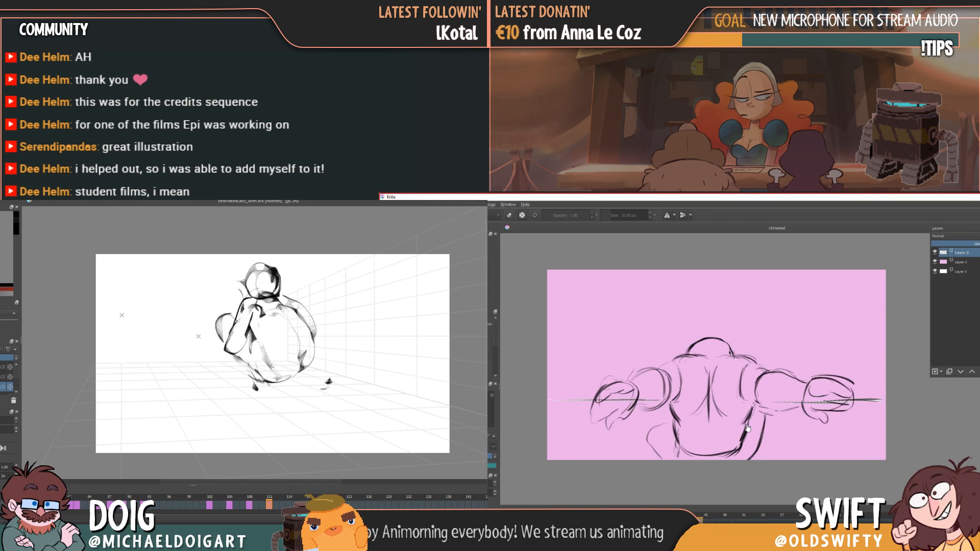
# - Adjust the back-view figure with further small transforms across its neighbouring frames, applying each one
pyautogui.hotkey('ctrl', 't')
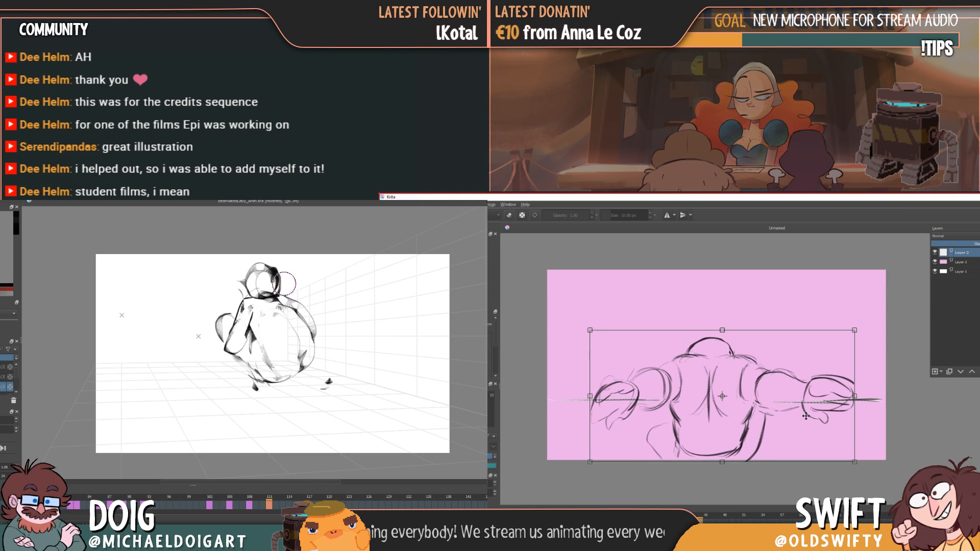
pyautogui.press('Return')
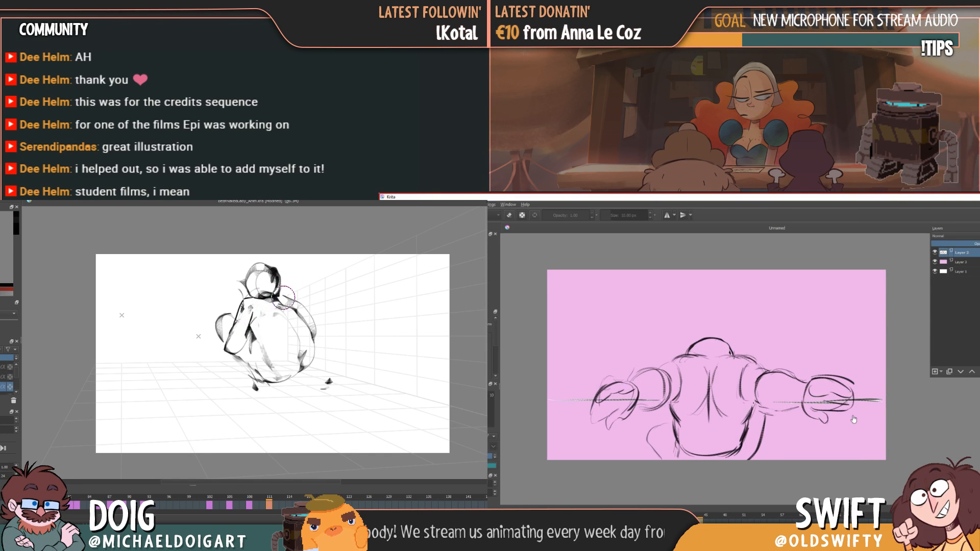
pyautogui.hotkey('ctrl', 't')
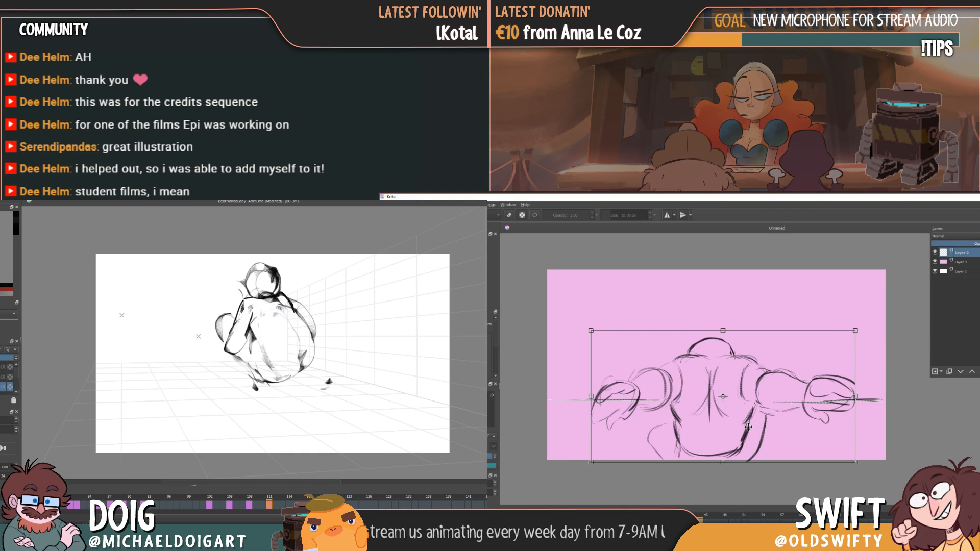
pyautogui.press('Return')
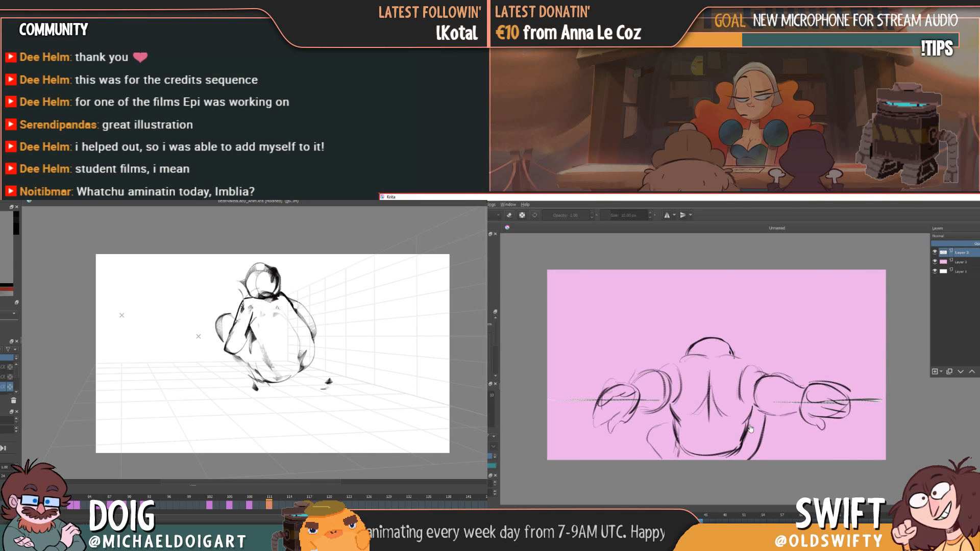
pyautogui.hotkey('ctrl', 't')
pyautogui.moveTo(750, 426); pyautogui.dragTo(749, 426)
pyautogui.press('Return')
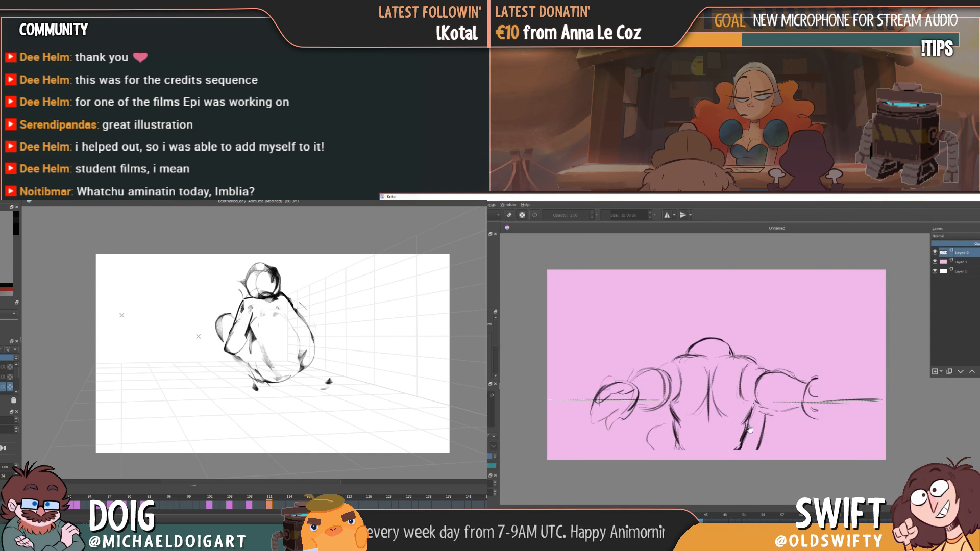
pyautogui.hotkey('ctrl', 't')
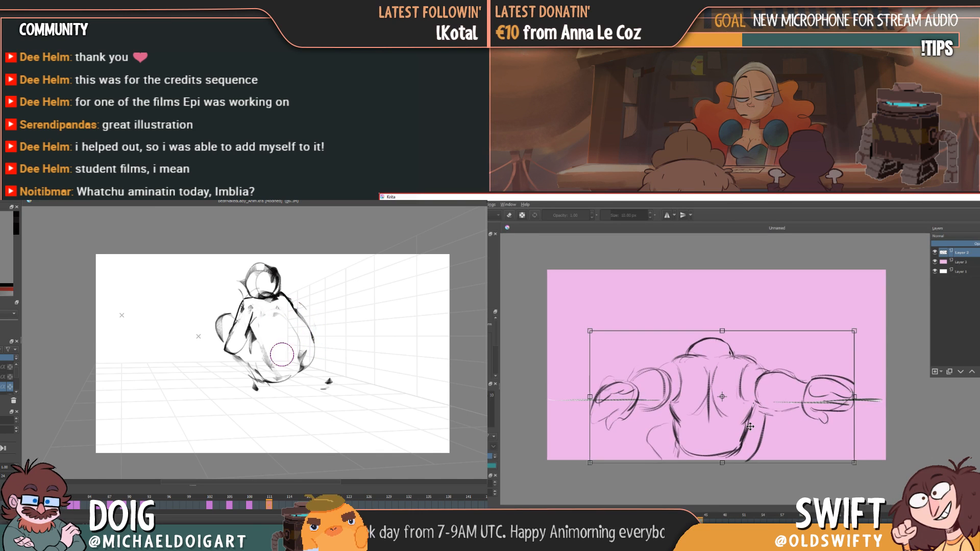
pyautogui.press('Return')
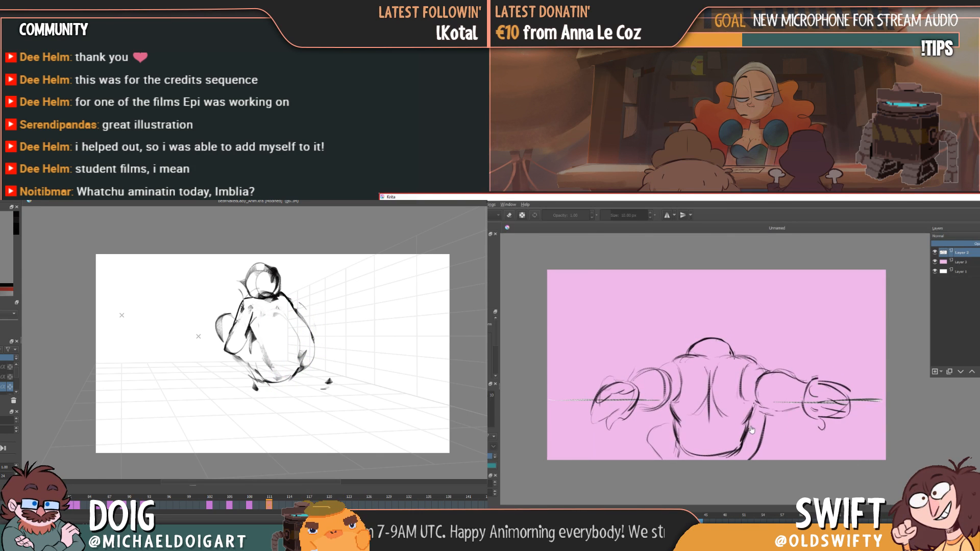
pyautogui.hotkey('ctrl', 't')
pyautogui.press('Return')
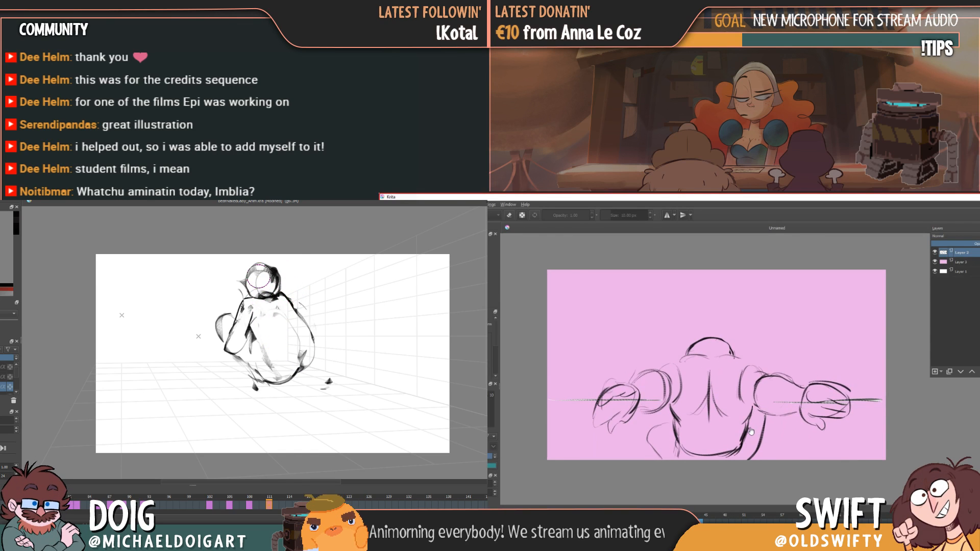
# - Undo the last transform of the back-view figure, switch to the Brush tool and save the file
pyautogui.hotkey('ctrl', 'z')
pyautogui.hotkey('ctrl', 'shift', 'z')
pyautogui.hotkey('ctrl', 'z')
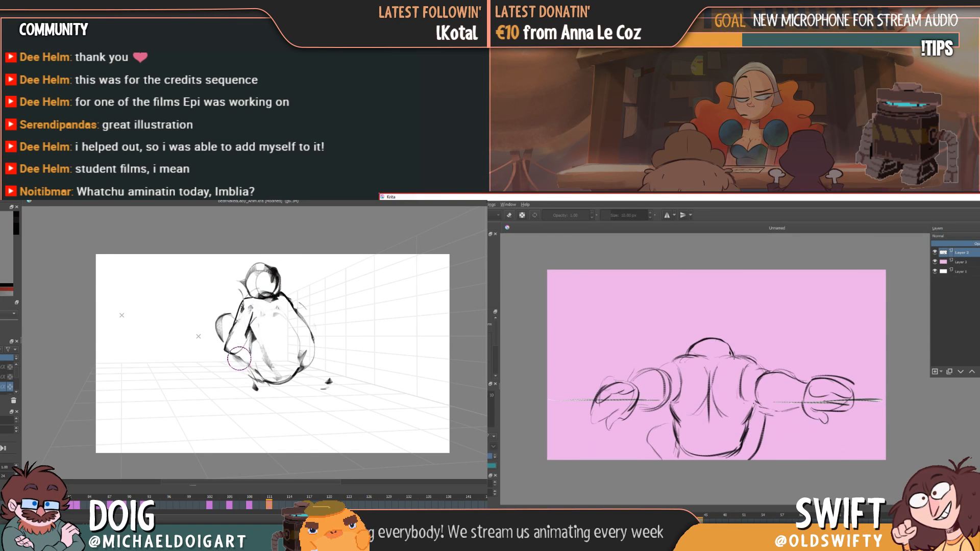
pyautogui.press('b')
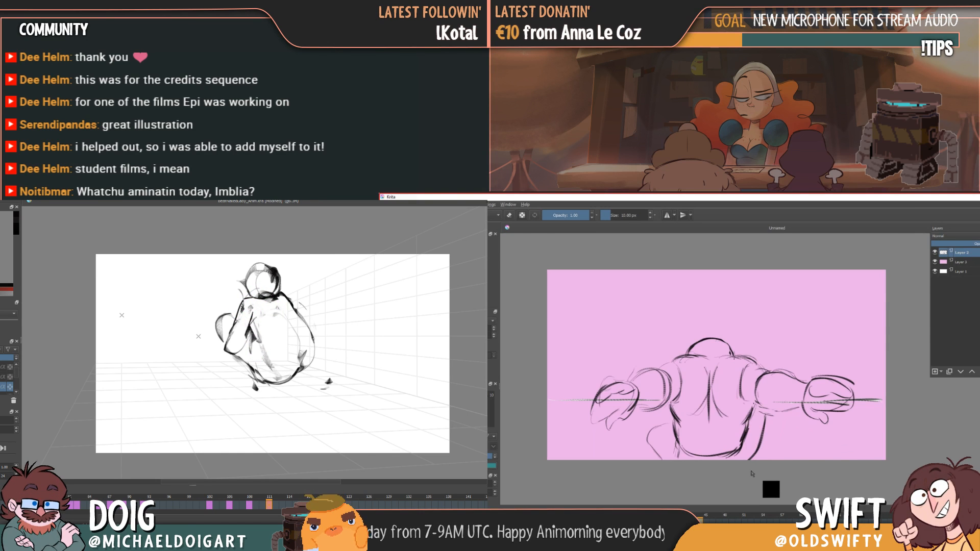
pyautogui.hotkey('ctrl', 's')
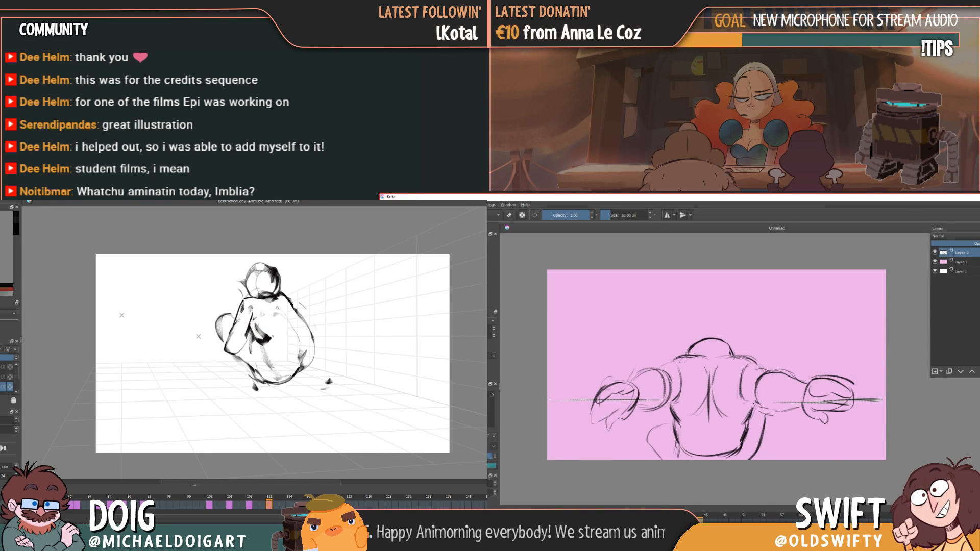
pyautogui.moveTo(248, 298); pyautogui.dragTo(241, 272)
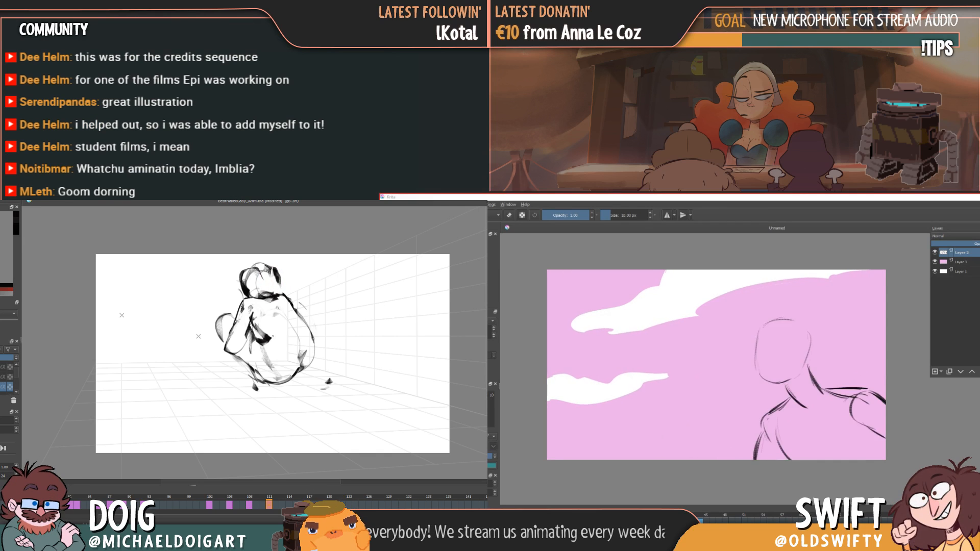
pyautogui.moveTo(271, 294)
pyautogui.mouseDown()
pyautogui.moveTo(290, 299)
pyautogui.moveTo(284, 270)
pyautogui.moveTo(235, 300)
pyautogui.moveTo(228, 273)
pyautogui.moveTo(236, 309)
pyautogui.mouseUp()
pyautogui.moveTo(247, 270); pyautogui.dragTo(292, 301)
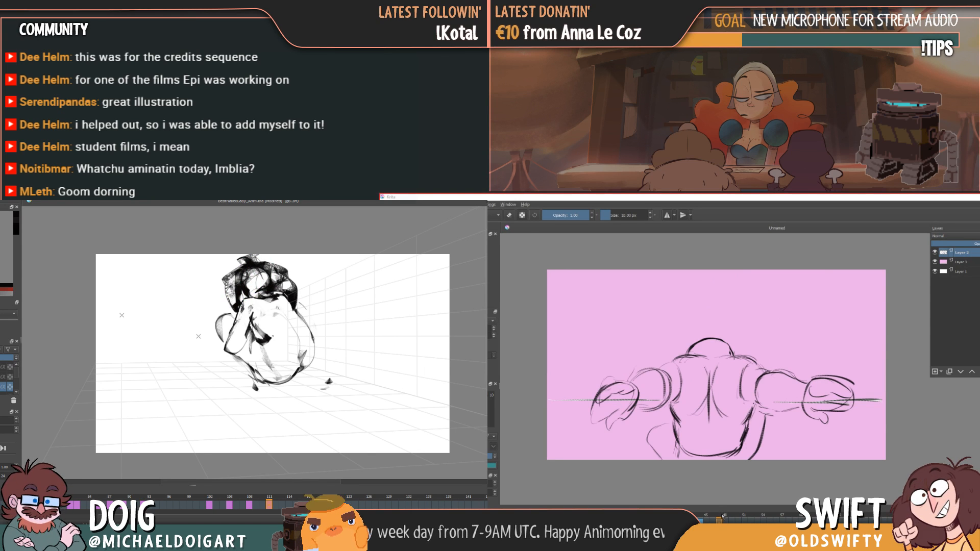
pyautogui.hotkey('ctrl', 'z')
pyautogui.hotkey('ctrl', 'z')
pyautogui.hotkey('ctrl', 'z')
pyautogui.hotkey('ctrl', 'z')
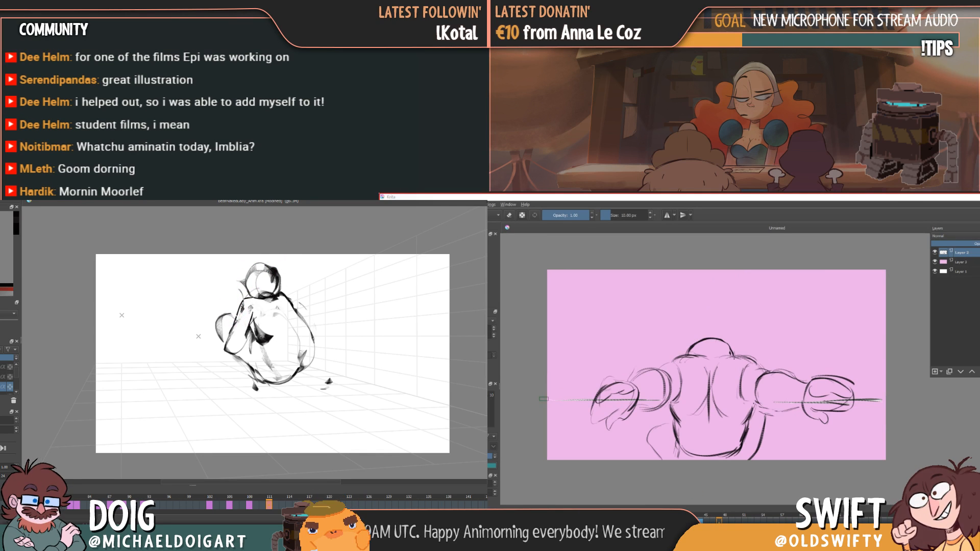
# - Sketch loose rounded outlines around and above the crouching figure's head on frame 111
pyautogui.moveTo(228, 281)
pyautogui.mouseDown()
pyautogui.moveTo(234, 311)
pyautogui.moveTo(240, 265)
pyautogui.mouseUp()
pyautogui.moveTo(302, 301)
pyautogui.mouseDown()
pyautogui.moveTo(256, 258)
pyautogui.moveTo(283, 267)
pyautogui.moveTo(293, 283)
pyautogui.moveTo(242, 266)
pyautogui.moveTo(238, 296)
pyautogui.mouseUp()
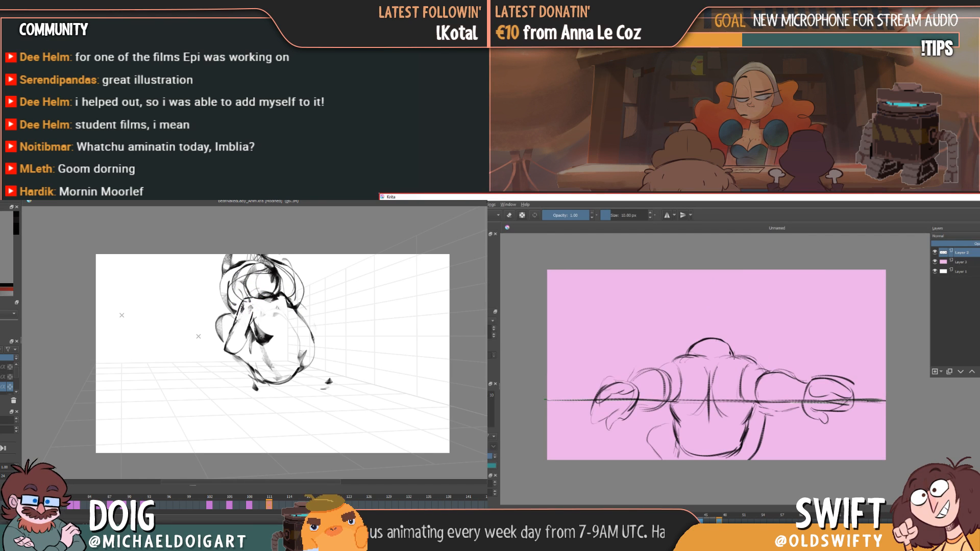
# - Flip between the crouching drawing and the preceding airborne poses to compare the motion
pyautogui.press('Left')
pyautogui.press('Left')
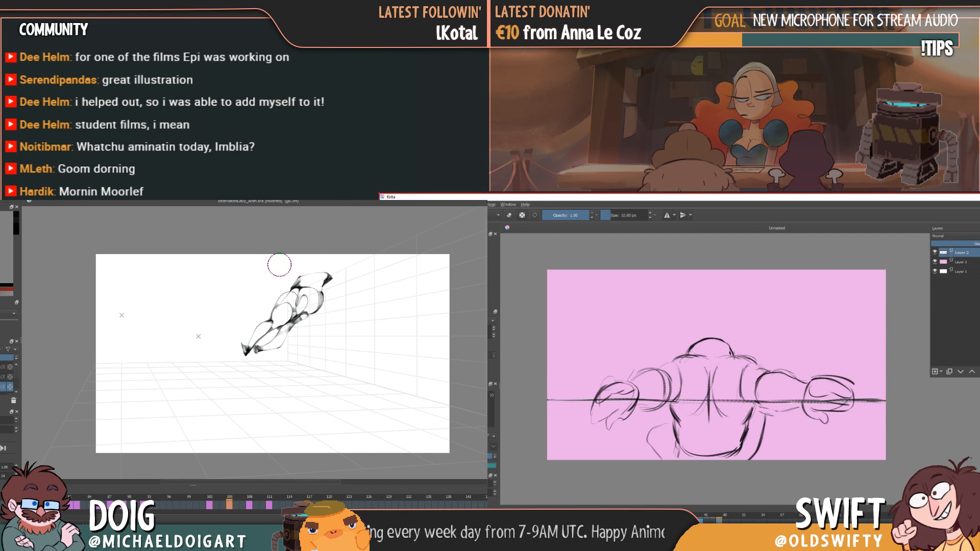
pyautogui.press('Right')
pyautogui.press('Right')
pyautogui.press('Left')
pyautogui.press('Left')
pyautogui.press('Left')
pyautogui.press('Right')
pyautogui.press('Right')
pyautogui.press('Right')
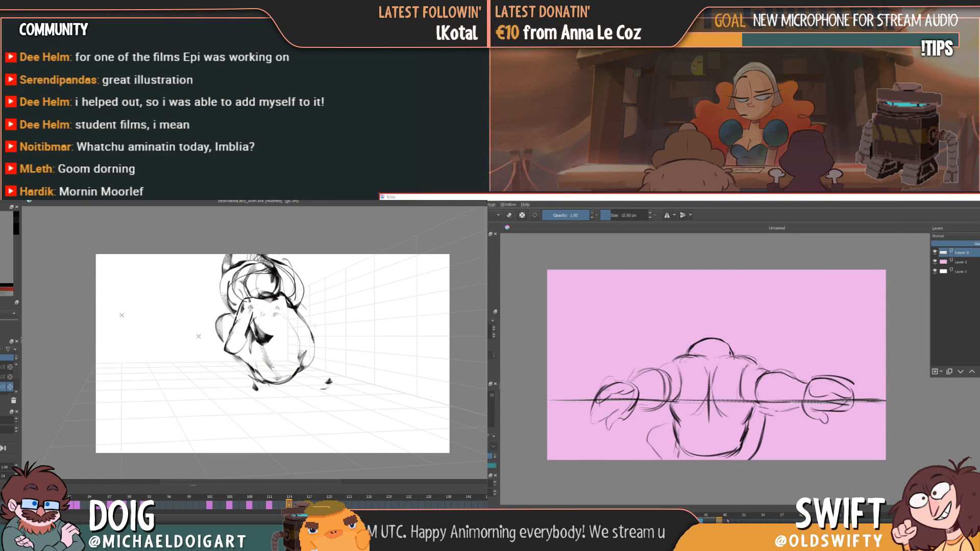
pyautogui.moveTo(262, 321); pyautogui.dragTo(255, 336)
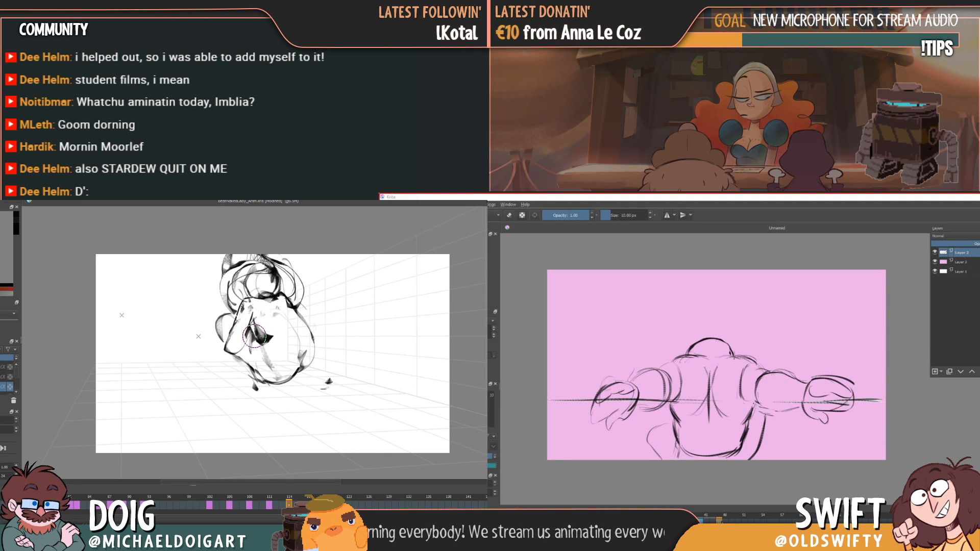
pyautogui.press('Delete')
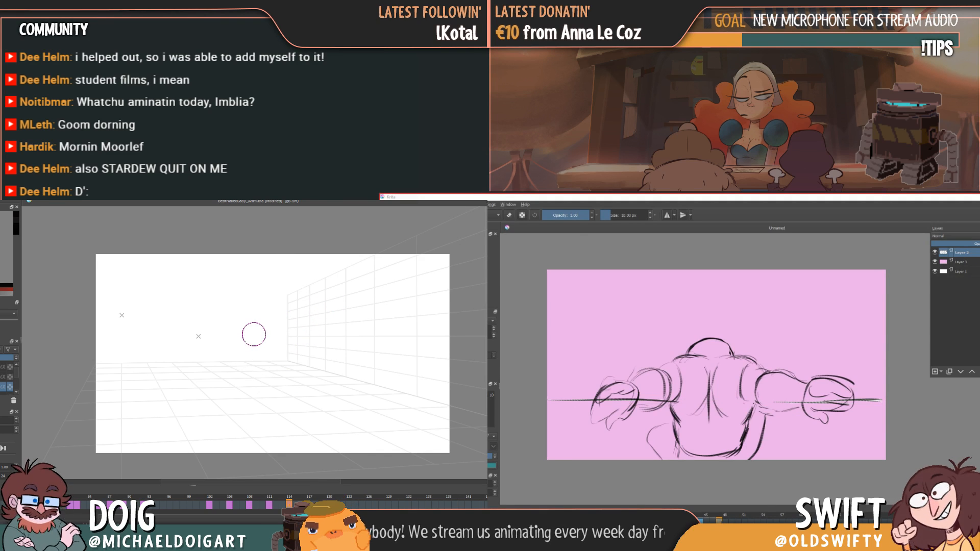
pyautogui.moveTo(225, 320)
pyautogui.mouseDown()
pyautogui.moveTo(242, 332)
pyautogui.moveTo(213, 315)
pyautogui.moveTo(250, 329)
pyautogui.moveTo(274, 322)
pyautogui.moveTo(262, 350)
pyautogui.moveTo(284, 344)
pyautogui.moveTo(282, 322)
pyautogui.moveTo(213, 310)
pyautogui.moveTo(176, 319)
pyautogui.mouseUp()
pyautogui.click(962, 262)
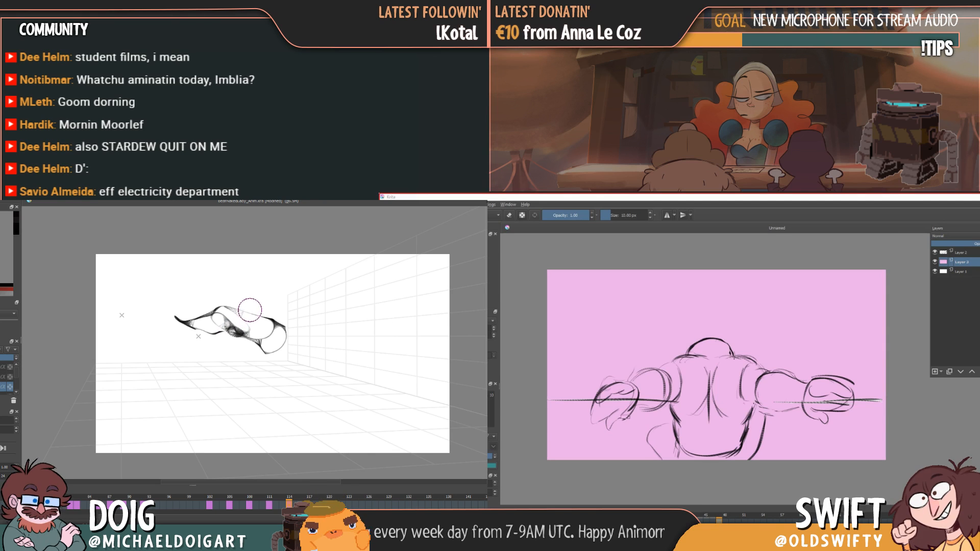
pyautogui.hotkey('ctrl', 'z')
pyautogui.hotkey('ctrl', 'z')
pyautogui.hotkey('ctrl', 'z')
# - Draw over the horizontal guide line across the back-view figure's outstretched arm, ending at the canvas edge
pyautogui.moveTo(739, 399); pyautogui.dragTo(883, 402)
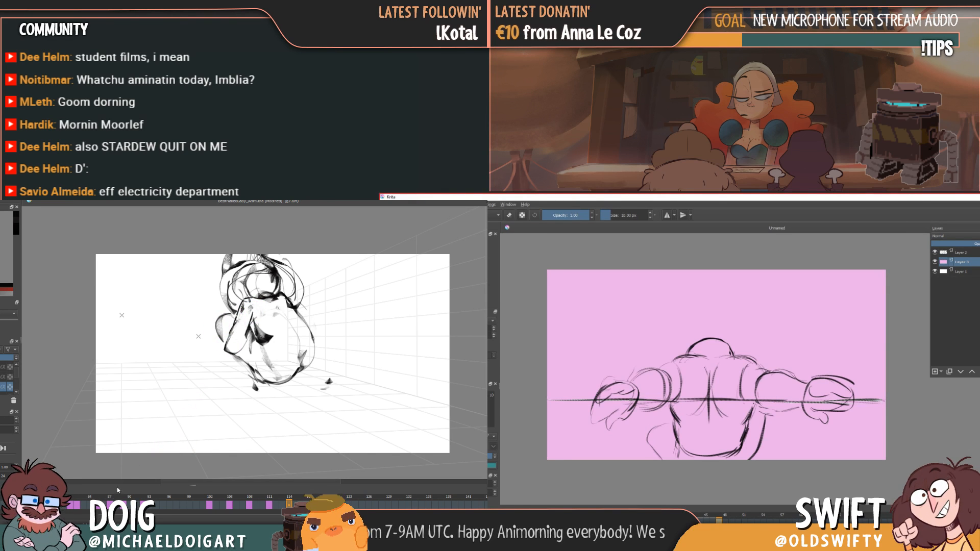
# - Step back and forth through the earlier running and leaping poses to review the figure's motion
pyautogui.press(',')
pyautogui.press(',')
pyautogui.press(',')
pyautogui.press(',')
pyautogui.press(',')
pyautogui.press(',')
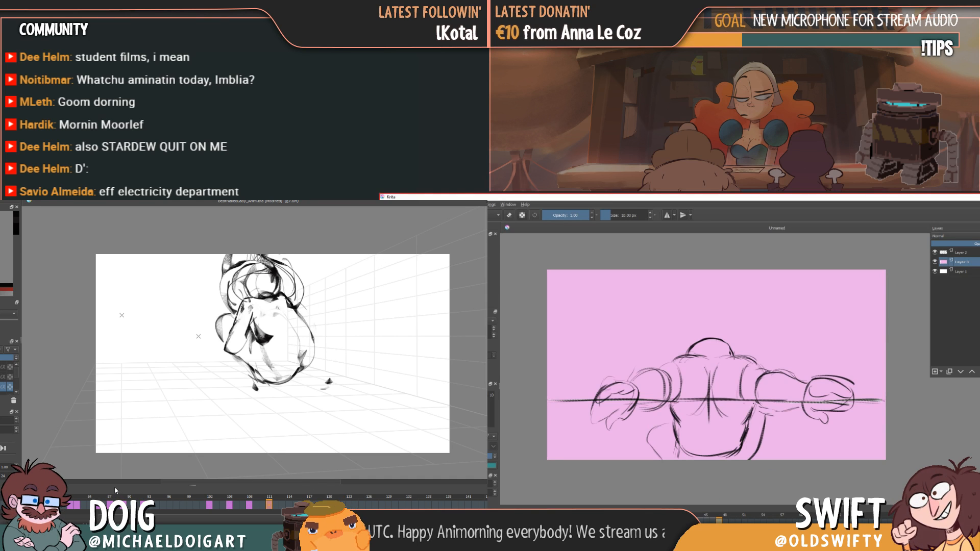
pyautogui.press(',')
pyautogui.press(',')
pyautogui.press(',')
pyautogui.press(',')
pyautogui.press(',')
pyautogui.click(962, 253)
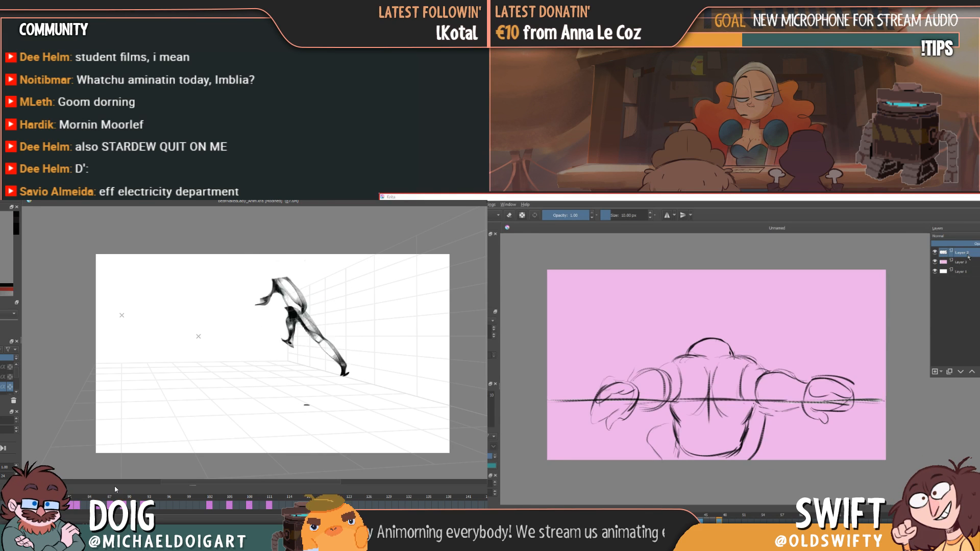
pyautogui.press(',')
pyautogui.press(',')
pyautogui.press(',')
pyautogui.press(',')
pyautogui.press(',')
pyautogui.press(',')
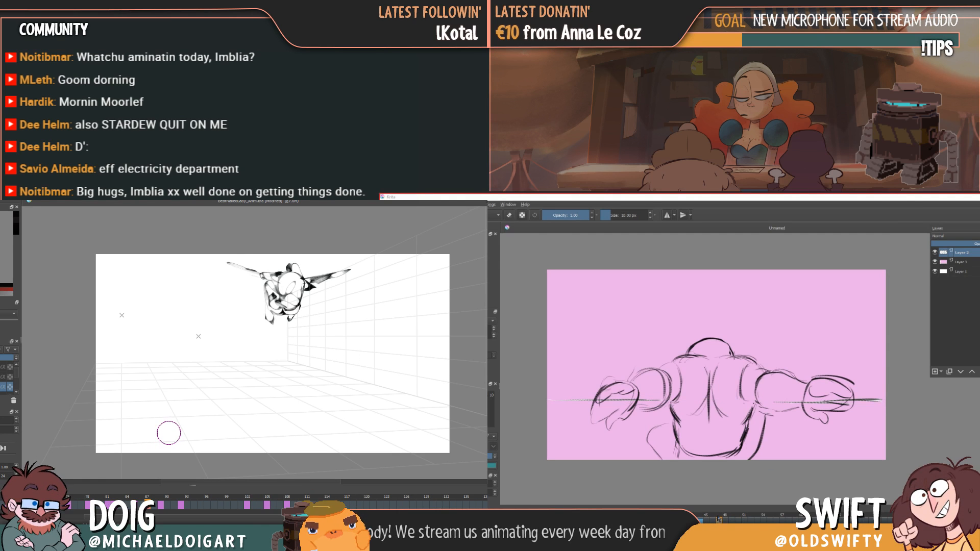
pyautogui.press('.')
pyautogui.press('.')
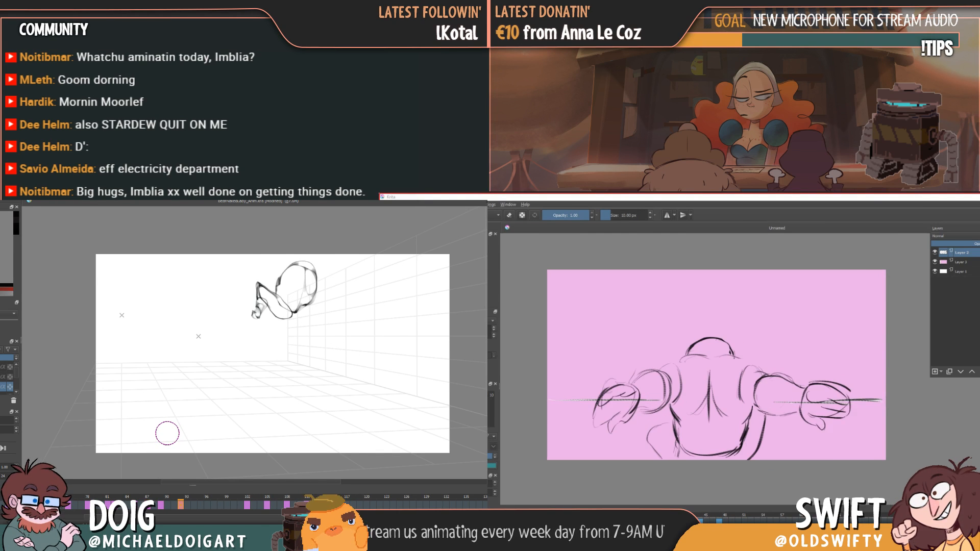
pyautogui.press('.')
pyautogui.press(',')
pyautogui.press(',')
pyautogui.press(',')
pyautogui.press(',')
pyautogui.press(',')
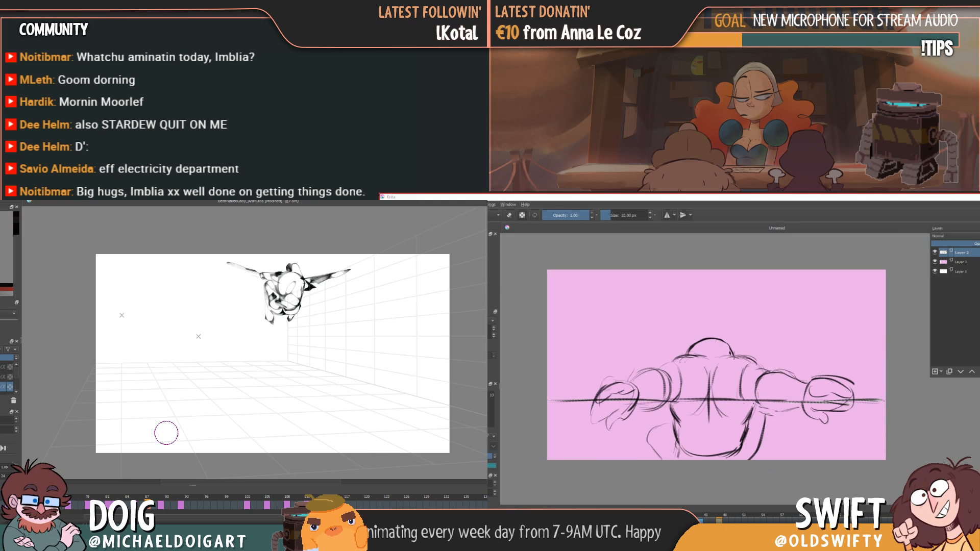
# - Step through the airborne poses in the perspective room up to the crouching drawing to review the motion
pyautogui.press('.')
pyautogui.press('.')
pyautogui.press('.')
pyautogui.press('.')
pyautogui.press('.')
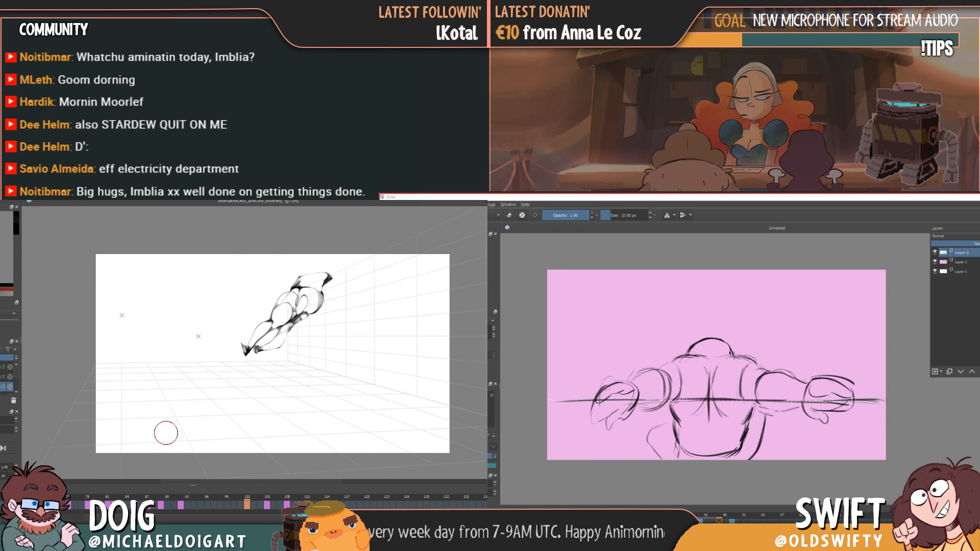
pyautogui.press('.')
pyautogui.press(',')
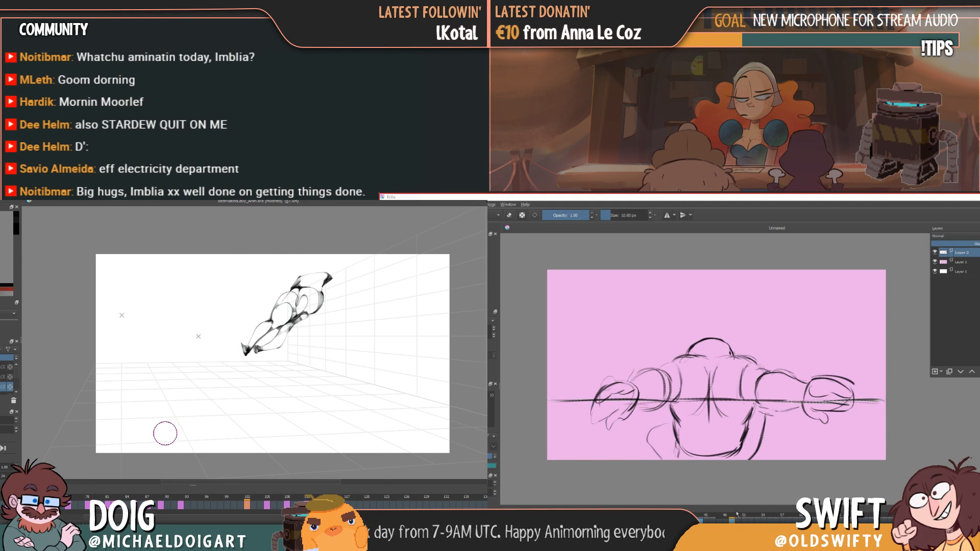
pyautogui.press('.')
pyautogui.press('.')
pyautogui.press('.')
# - Clear the crouching drawing in the perspective room and sketch a new rounded torso with a shoulder, checking it against the adjacent frame
pyautogui.hotkey('ctrl', 'z')
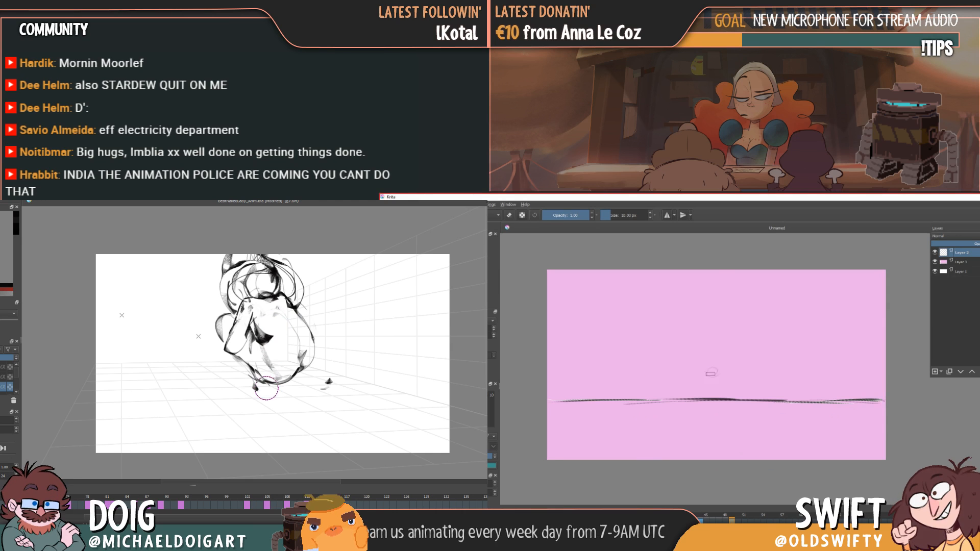
pyautogui.press('Delete')
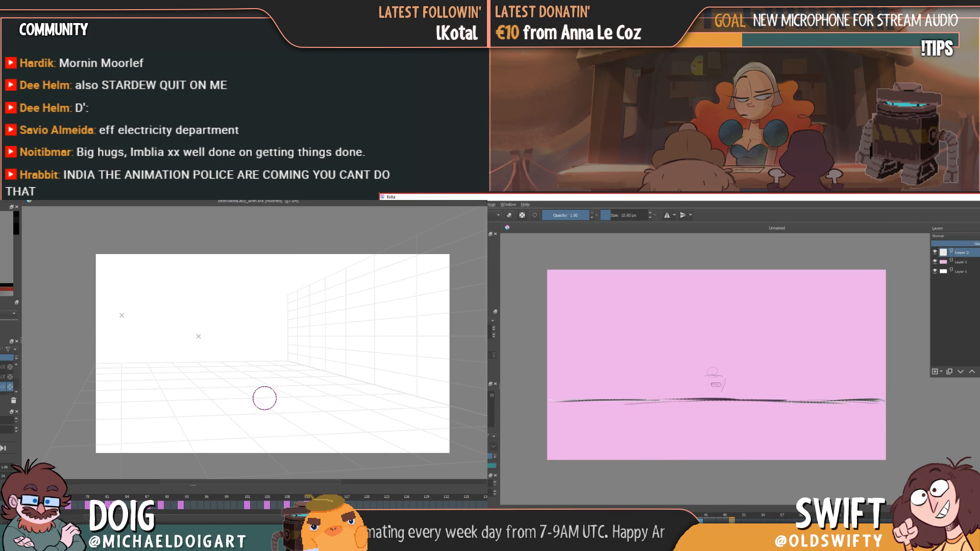
pyautogui.moveTo(247, 357)
pyautogui.mouseDown()
pyautogui.moveTo(299, 349)
pyautogui.moveTo(258, 312)
pyautogui.moveTo(273, 378)
pyautogui.moveTo(302, 359)
pyautogui.moveTo(262, 310)
pyautogui.moveTo(240, 352)
pyautogui.mouseUp()
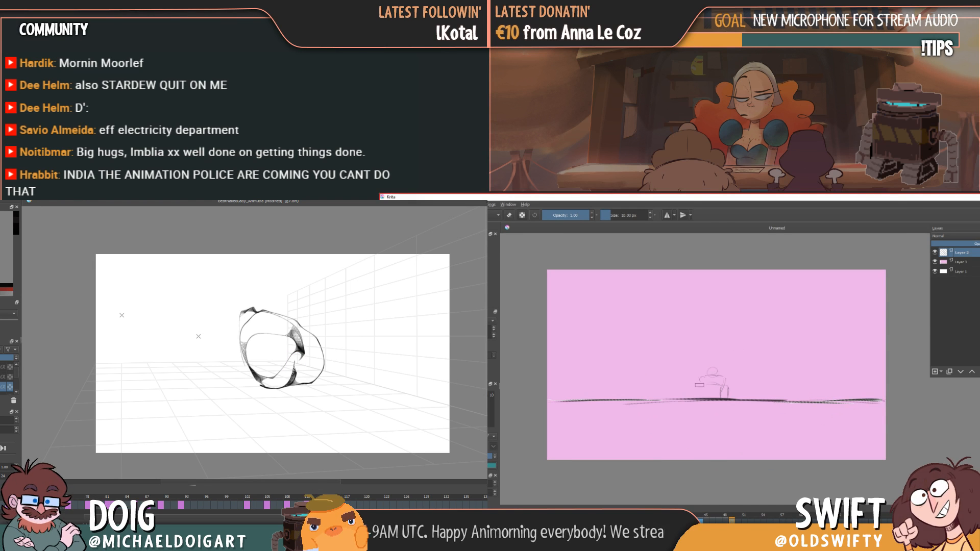
pyautogui.moveTo(254, 308); pyautogui.dragTo(268, 306)
pyautogui.press('Left')
pyautogui.press('Right')
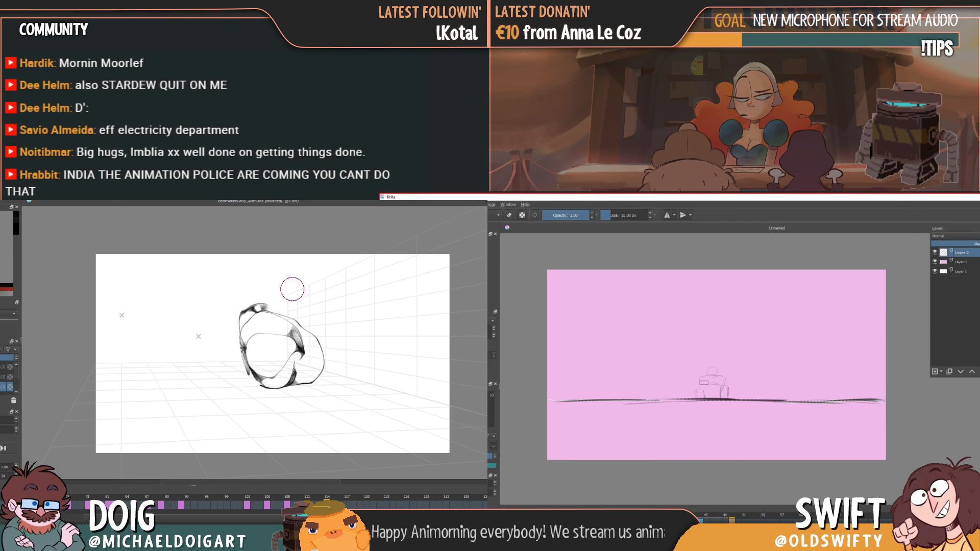
pyautogui.press('Left')
pyautogui.press('Right')
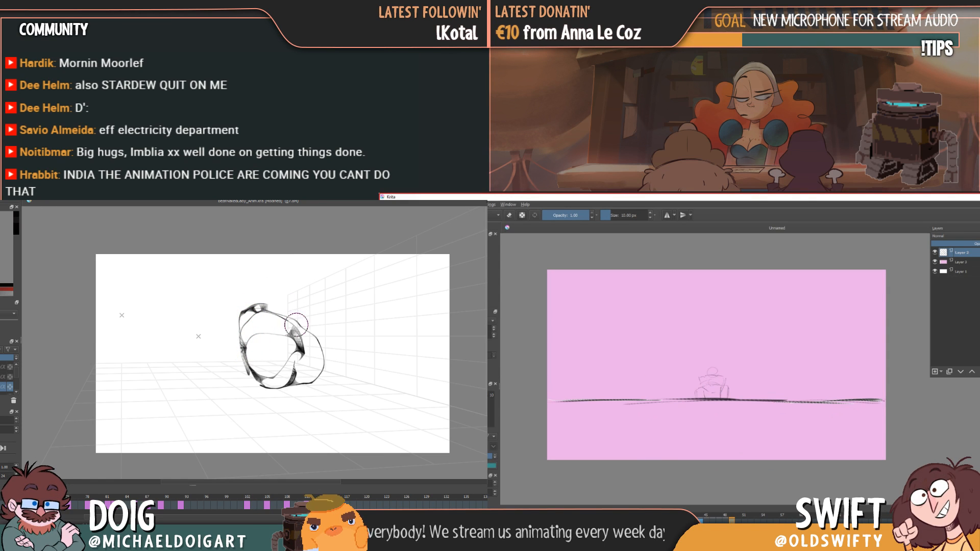
# - Sketch arms on the small crouching figure on the pink canvas and try a long straight arm on the large crouching body
pyautogui.moveTo(720, 382); pyautogui.dragTo(732, 384)
pyautogui.press('Left')
pyautogui.press('Right')
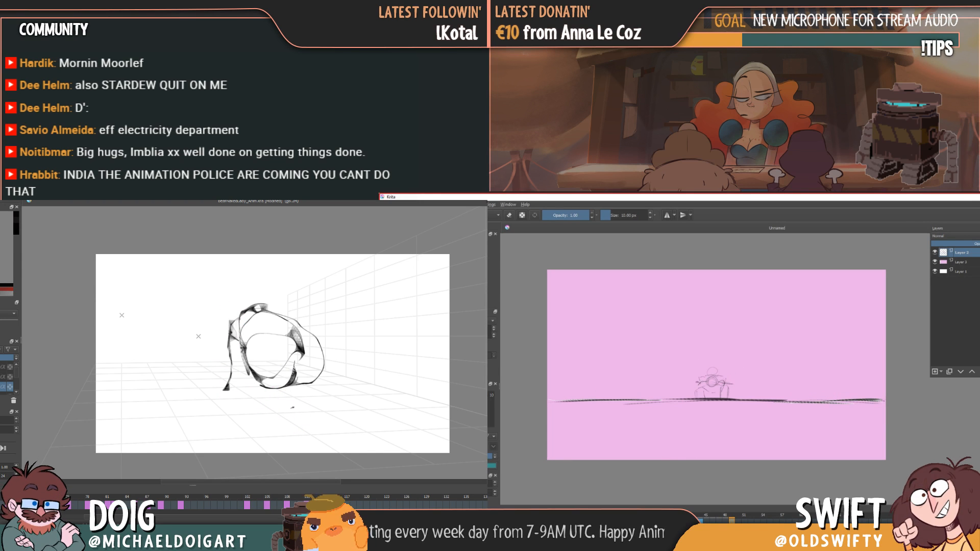
pyautogui.moveTo(232, 323); pyautogui.dragTo(239, 349)
pyautogui.hotkey('ctrl', 'z')
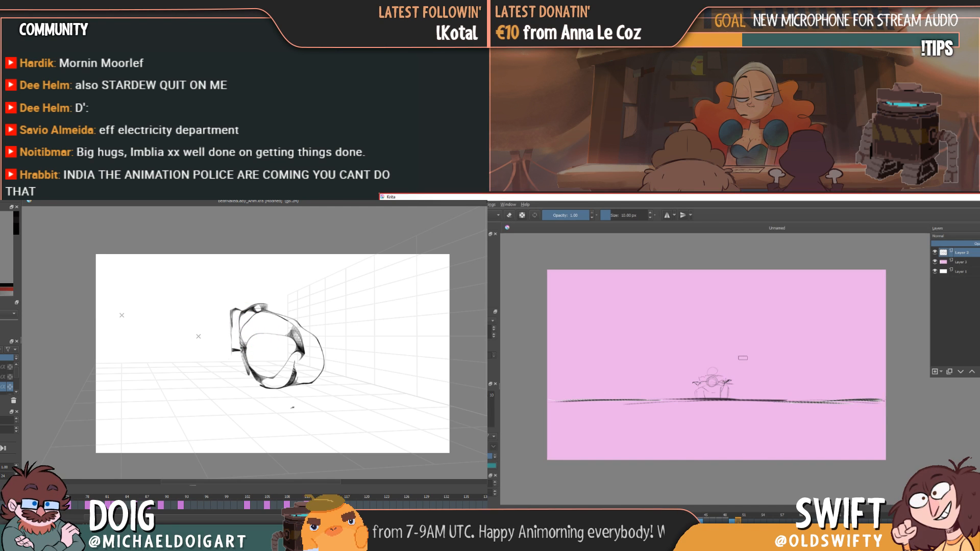
# - Redraw the large crouching figure's short upper arm beside its rounded body, checking it against the previous frames
pyautogui.press('Left')
pyautogui.press('Left')
pyautogui.press('Right')
pyautogui.moveTo(233, 357); pyautogui.dragTo(239, 359)
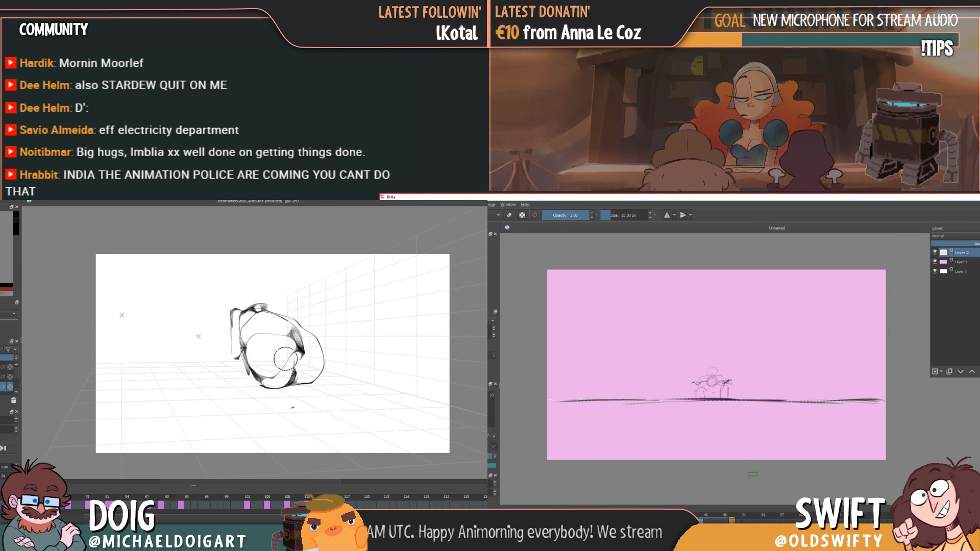
pyautogui.moveTo(305, 397); pyautogui.dragTo(314, 400)
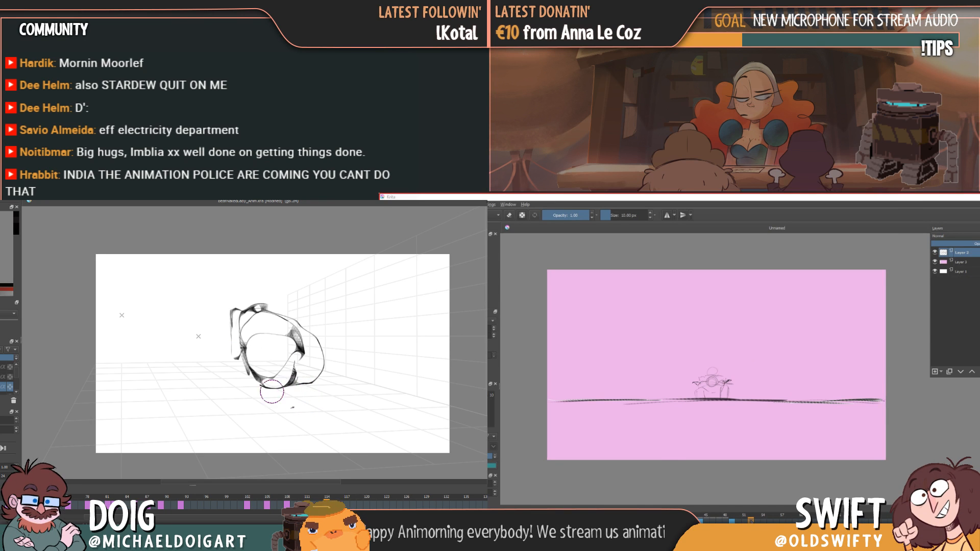
# - Flip back through the preceding frames and return to the current one to compare the poses
pyautogui.press('Left')
pyautogui.press('Left')
pyautogui.press('Left')
pyautogui.press('Left')
pyautogui.press('Right')
pyautogui.press('Right')
pyautogui.press('Right')
pyautogui.press('Right')
# - Clear the small crouching figure from the pink canvas frame and compare the emptied frame with the preceding ones
pyautogui.press('Delete')
pyautogui.press('Left')
pyautogui.press('Left')
pyautogui.press('Left')
pyautogui.press('Right')
pyautogui.press('Right')
pyautogui.press('Right')
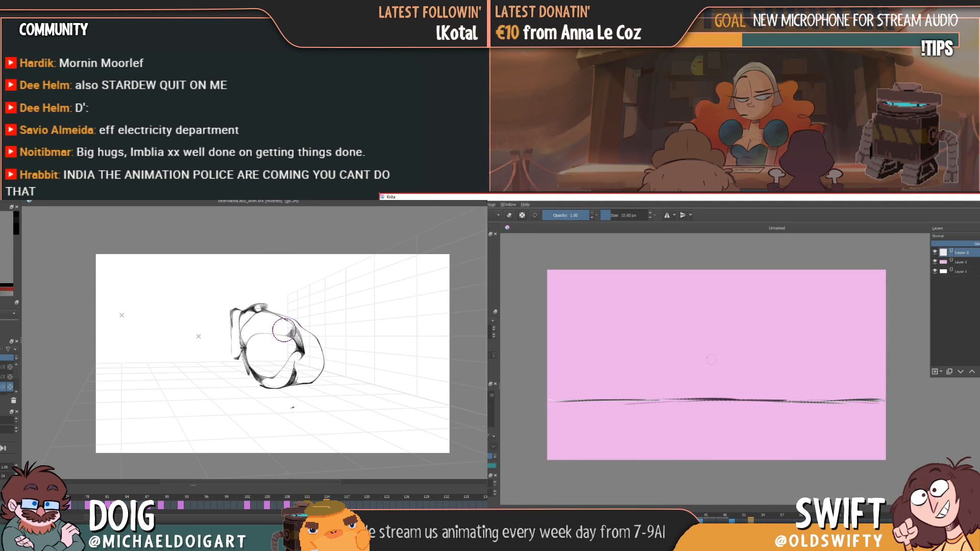
pyautogui.press('Left')
pyautogui.press('Right')
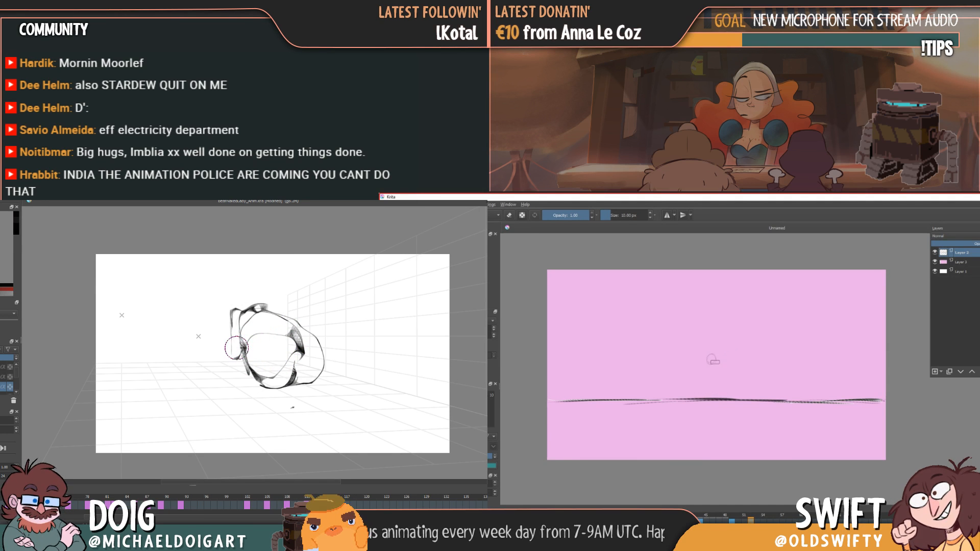
# - Sketch the small figure's head and shoulder line above the horizontal guide and undo the trial arm strokes on the large crouching figure
pyautogui.moveTo(235, 348)
pyautogui.mouseDown()
pyautogui.moveTo(212, 350)
pyautogui.moveTo(228, 382)
pyautogui.moveTo(261, 388)
pyautogui.mouseUp()
pyautogui.press('Left')
pyautogui.moveTo(708, 364); pyautogui.dragTo(720, 366)
pyautogui.press('Right')
pyautogui.hotkey('ctrl', 'z')
pyautogui.hotkey('ctrl', 'z')
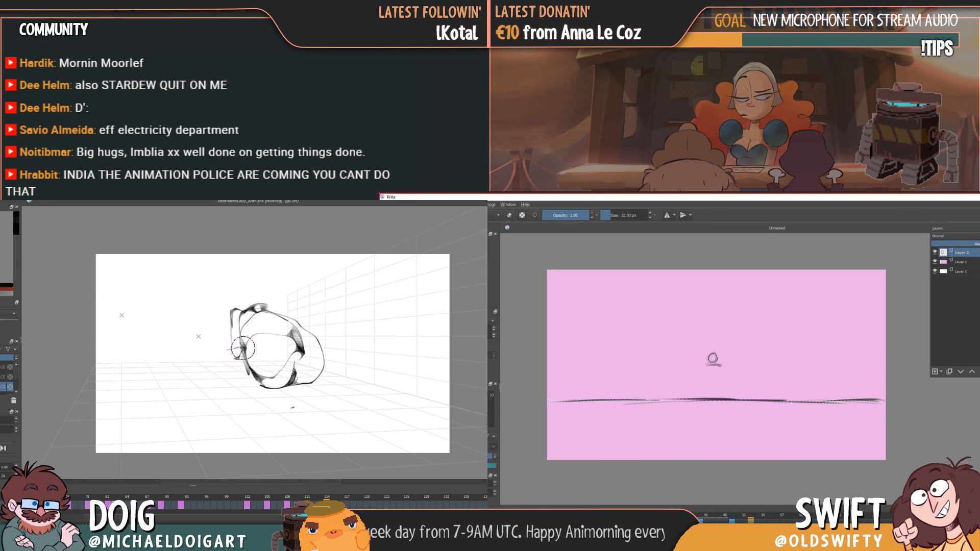
pyautogui.hotkey('ctrl', 'z')
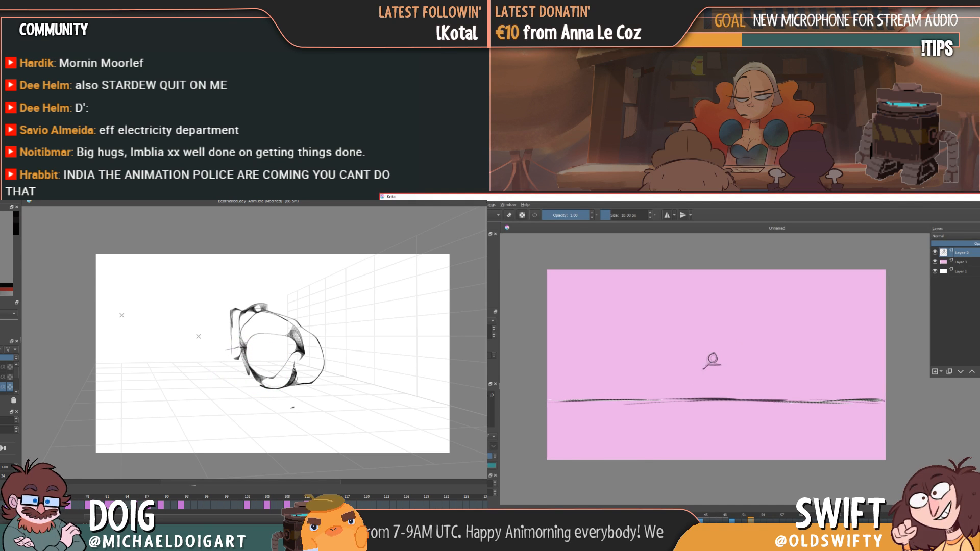
# - Sketch the small figure's torso below its head, and try forearm strokes on the large crouching figure
pyautogui.moveTo(715, 363); pyautogui.dragTo(722, 369)
pyautogui.moveTo(233, 319); pyautogui.dragTo(230, 349)
pyautogui.moveTo(719, 379); pyautogui.dragTo(716, 384)
pyautogui.hotkey('ctrl', 'z')
pyautogui.press('Left')
pyautogui.hotkey('ctrl', 'z')
pyautogui.press('Right')
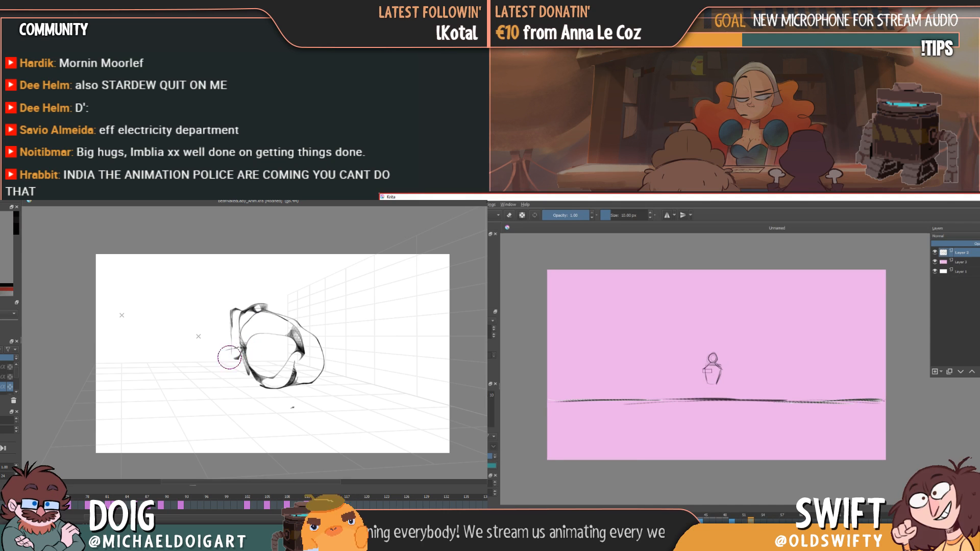
# - Draw the large crouching figure's outer arm reaching down to a hand planted on the perspective floor
pyautogui.moveTo(230, 310); pyautogui.dragTo(221, 361)
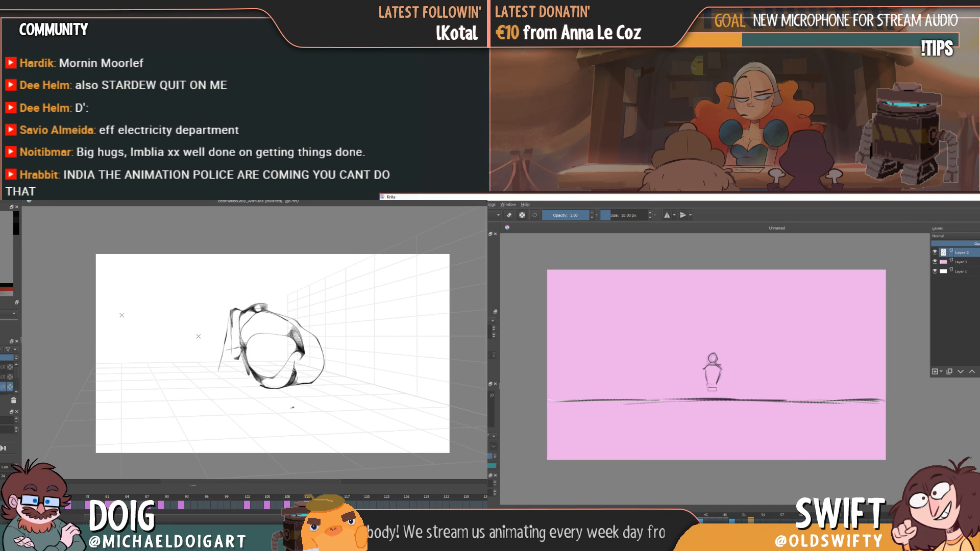
pyautogui.press('Left')
pyautogui.press('Right')
pyautogui.moveTo(214, 394); pyautogui.dragTo(220, 388)
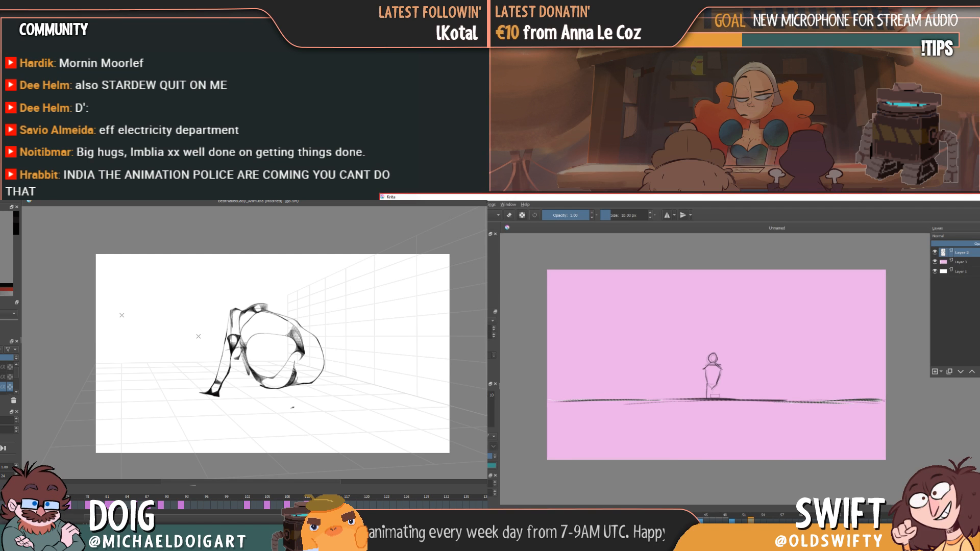
# - Draw the crouching figure's inner limb down to the floor and give the small standing figure legs and lowered arms
pyautogui.moveTo(242, 336); pyautogui.dragTo(246, 352)
pyautogui.moveTo(718, 384); pyautogui.dragTo(717, 398)
pyautogui.press('Left')
pyautogui.press('Right')
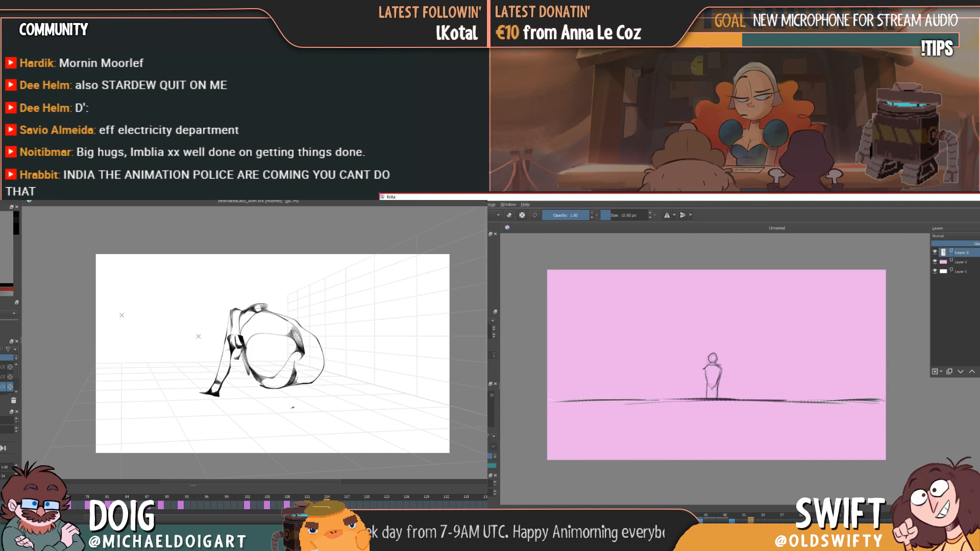
pyautogui.press('Left')
pyautogui.press('Right')
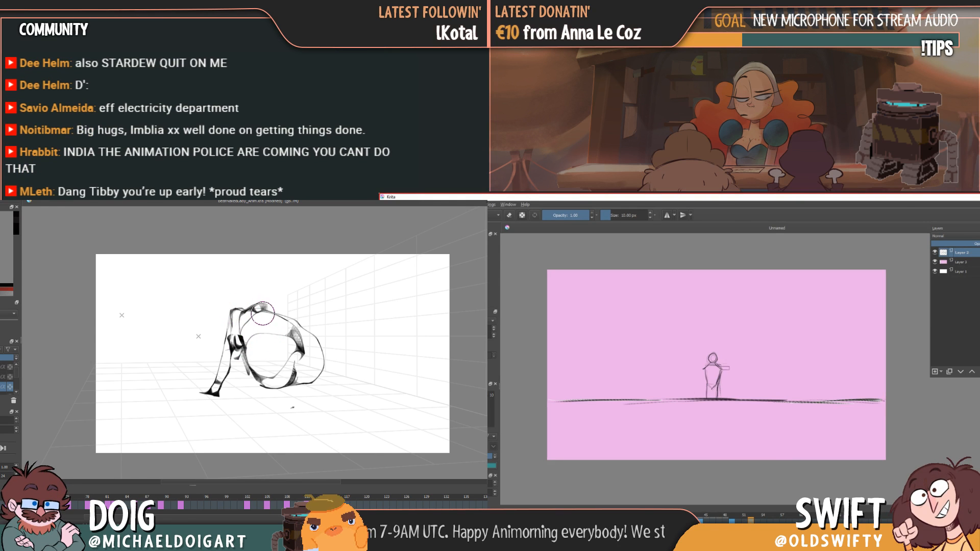
pyautogui.moveTo(247, 370); pyautogui.dragTo(242, 382)
pyautogui.moveTo(722, 371)
pyautogui.mouseDown()
pyautogui.moveTo(725, 395)
pyautogui.moveTo(701, 384)
pyautogui.moveTo(697, 392)
pyautogui.mouseUp()
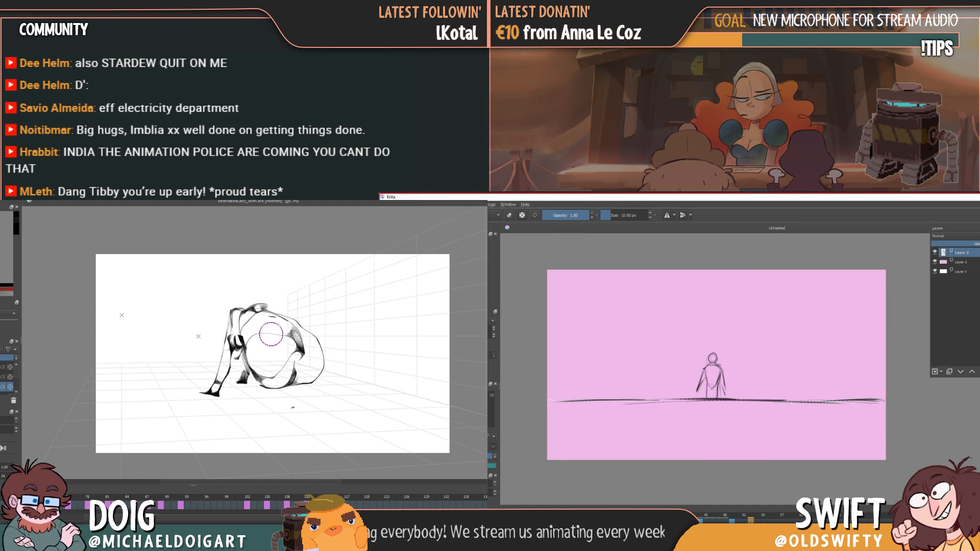
# - Transform the small standing figure so it sits higher above the guide line, with its legs lengthened down to the ground
pyautogui.hotkey('ctrl', 't')
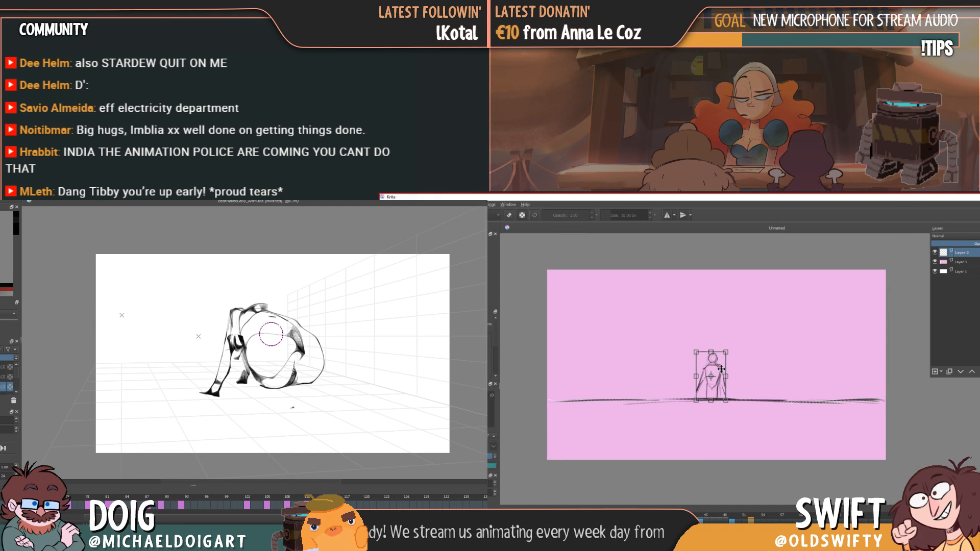
pyautogui.moveTo(721, 379)
pyautogui.mouseDown()
pyautogui.moveTo(724, 362)
pyautogui.moveTo(724, 385)
pyautogui.mouseUp()
pyautogui.press('Left')
pyautogui.press('Right')
pyautogui.press('Left')
pyautogui.press('Right')
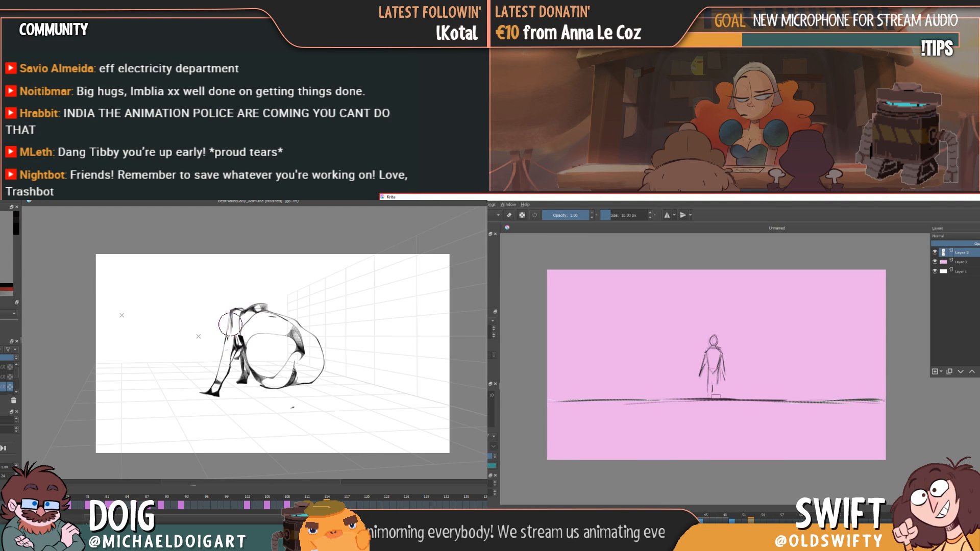
# - Flip repeatedly between the current and previous frames to compare the figure's pose
pyautogui.press('Left')
pyautogui.press('Right')
pyautogui.press('Left')
pyautogui.press('Right')
pyautogui.press('Left')
pyautogui.press('Right')
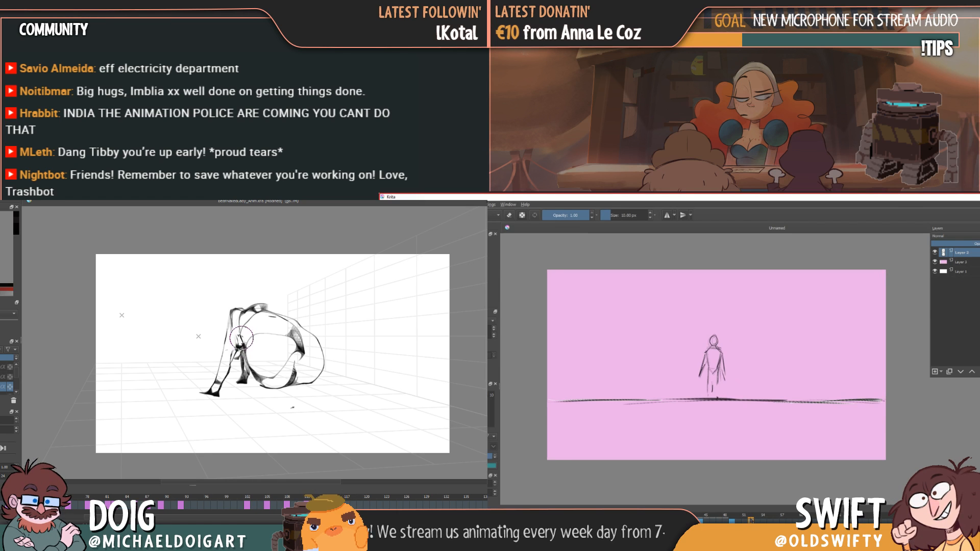
pyautogui.press('Left')
pyautogui.press('Right')
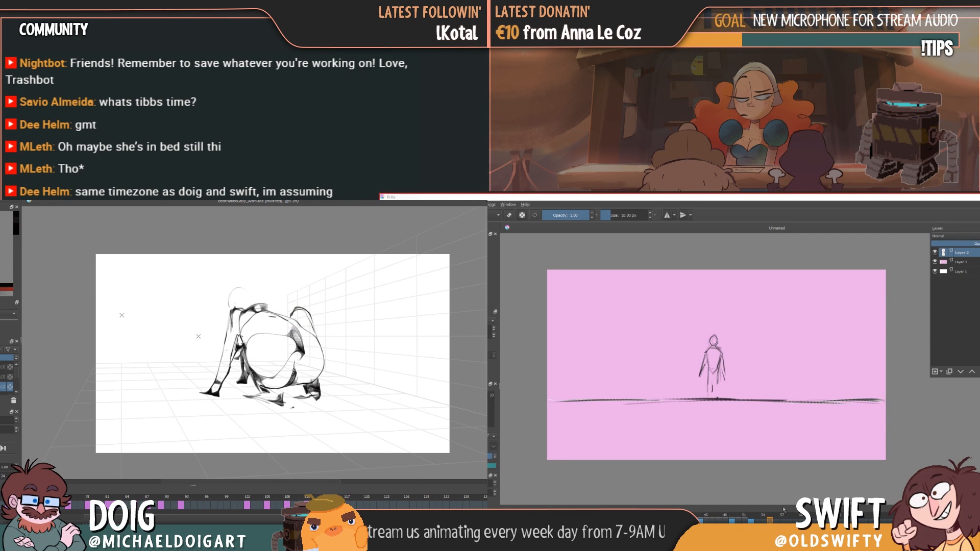
# - Clear the standing figure from the pink canvas frame and sketch a head circle higher above the guide line
pyautogui.press('Delete')
pyautogui.press('Left')
pyautogui.press('Right')
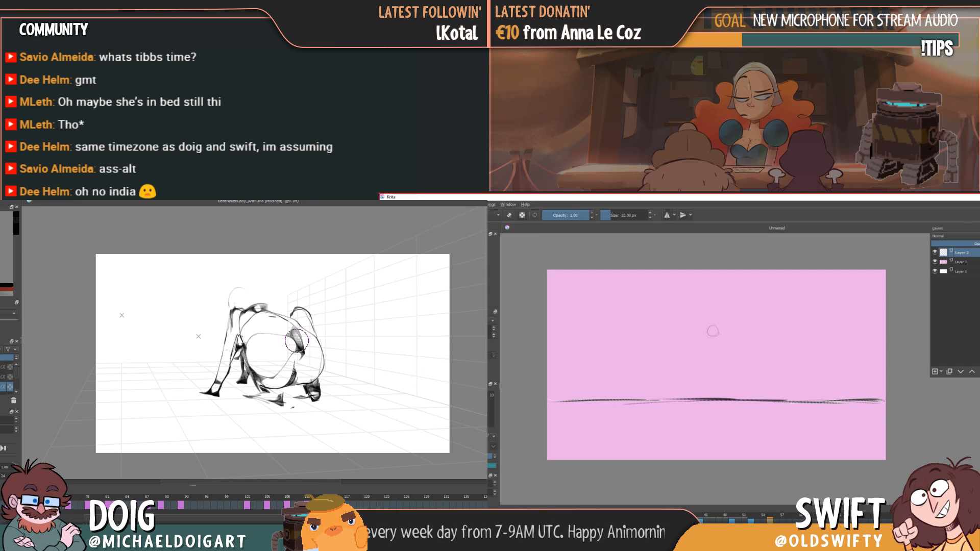
pyautogui.press('Left')
pyautogui.press('Right')
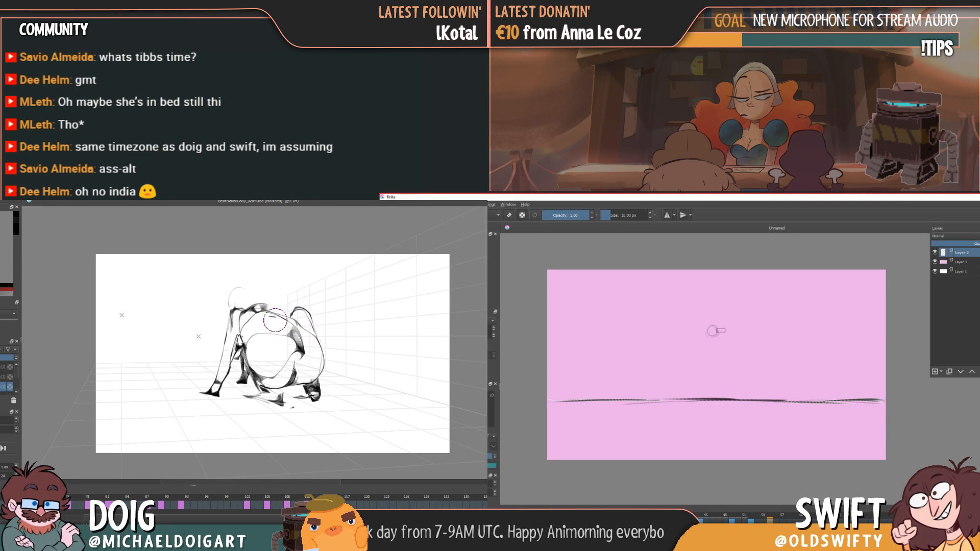
# - Draw the crouching figure's head and dark hanging hair, and sketch raised arms and a torso on the small airborne figure
pyautogui.moveTo(287, 318); pyautogui.dragTo(299, 330)
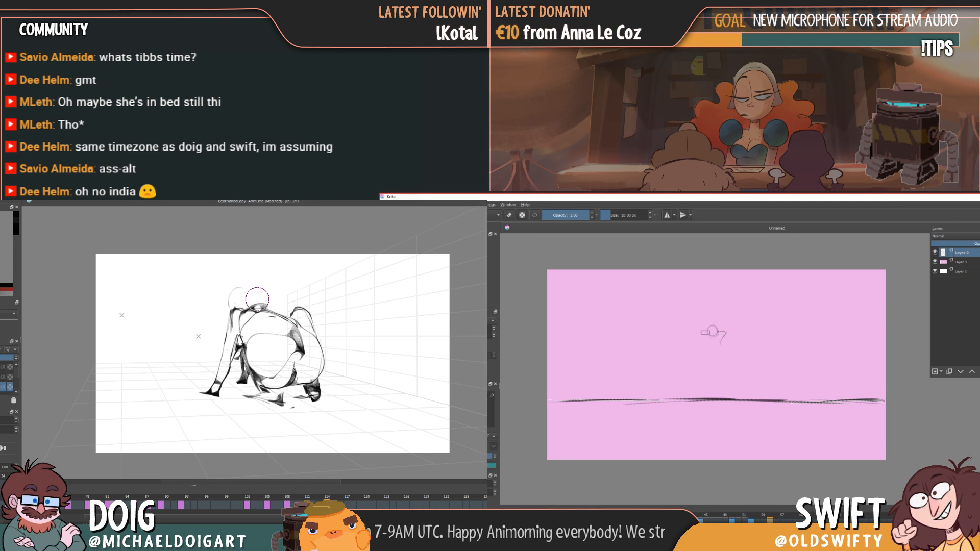
pyautogui.moveTo(230, 298); pyautogui.dragTo(249, 284)
pyautogui.moveTo(706, 341); pyautogui.dragTo(717, 344)
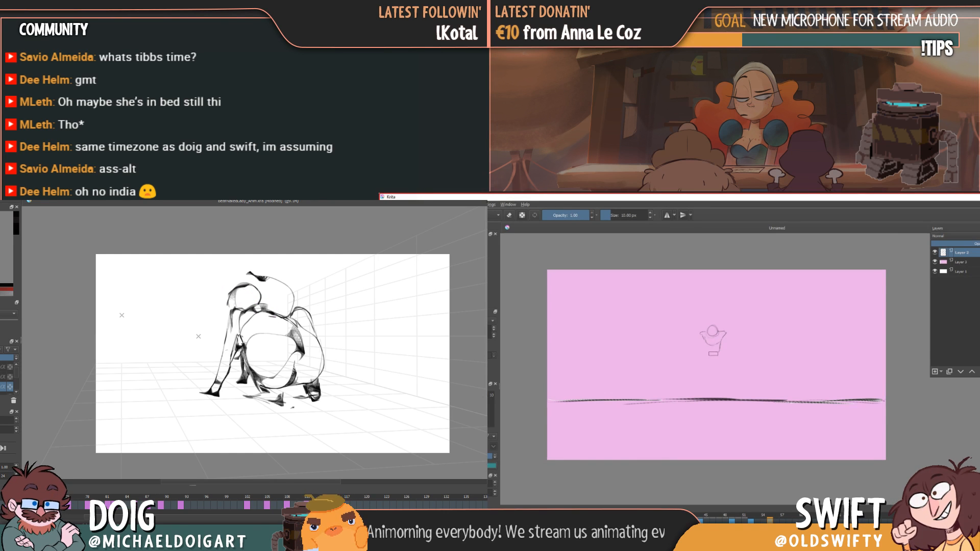
pyautogui.moveTo(228, 309); pyautogui.dragTo(224, 341)
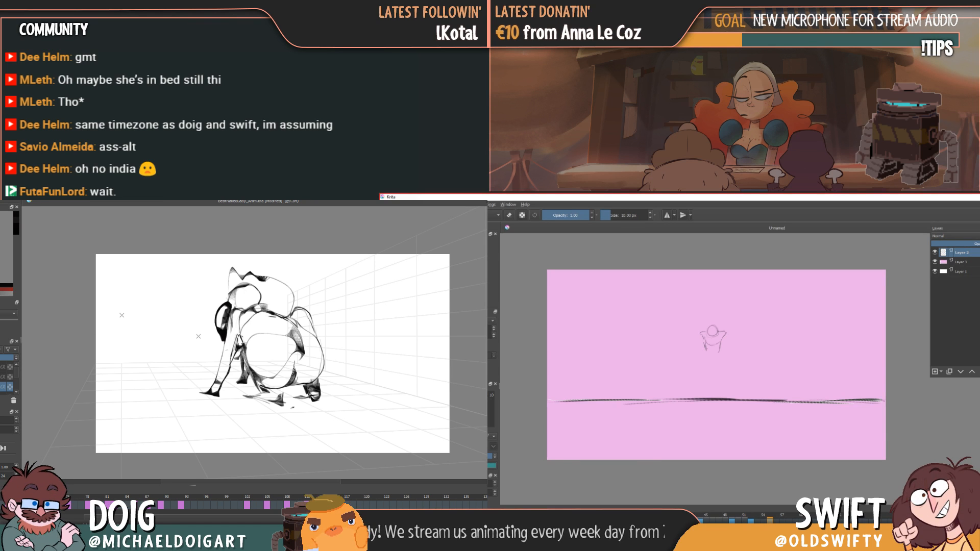
pyautogui.moveTo(225, 296); pyautogui.dragTo(213, 319)
pyautogui.press('Left')
pyautogui.press('Right')
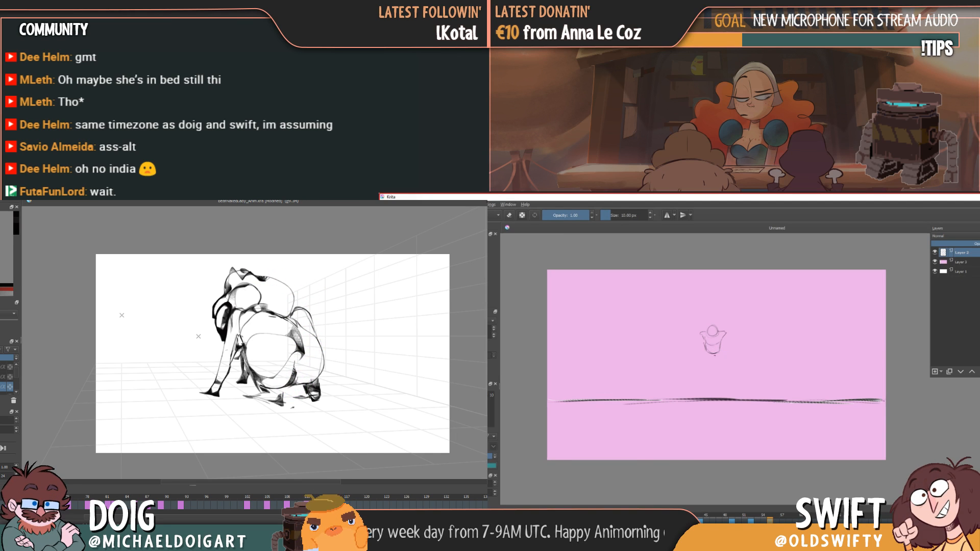
# - Sketch the small airborne figure's hips, one bent leg kicked out with a foot, and the start of the other leg
pyautogui.moveTo(715, 356)
pyautogui.mouseDown()
pyautogui.moveTo(731, 349)
pyautogui.moveTo(722, 357)
pyautogui.mouseUp()
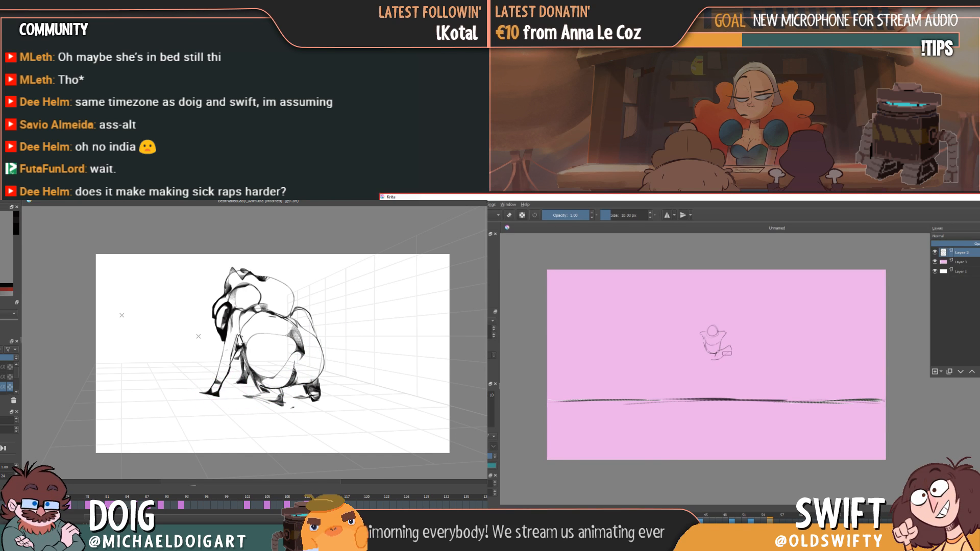
pyautogui.moveTo(721, 359)
pyautogui.mouseDown()
pyautogui.moveTo(730, 350)
pyautogui.moveTo(729, 364)
pyautogui.mouseUp()
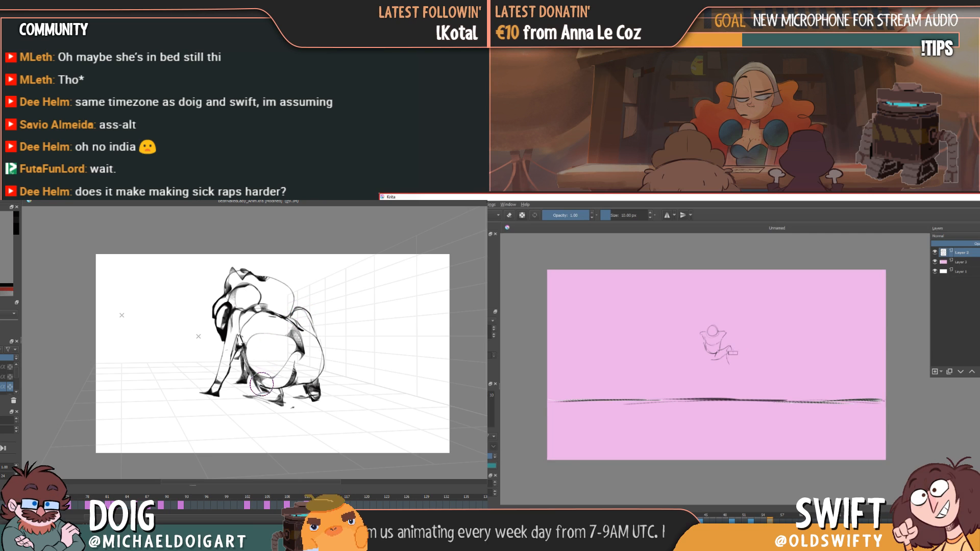
pyautogui.moveTo(730, 364); pyautogui.dragTo(737, 363)
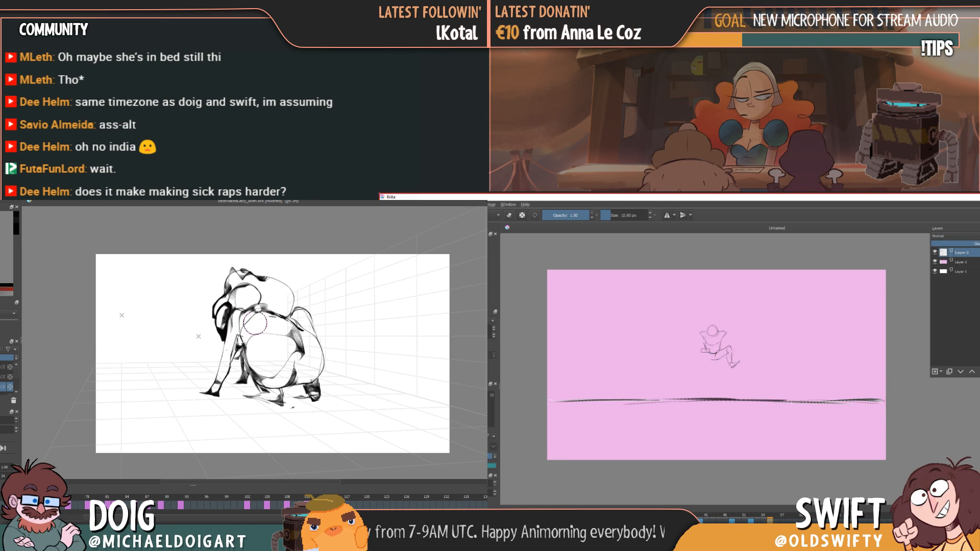
pyautogui.moveTo(706, 360); pyautogui.dragTo(704, 374)
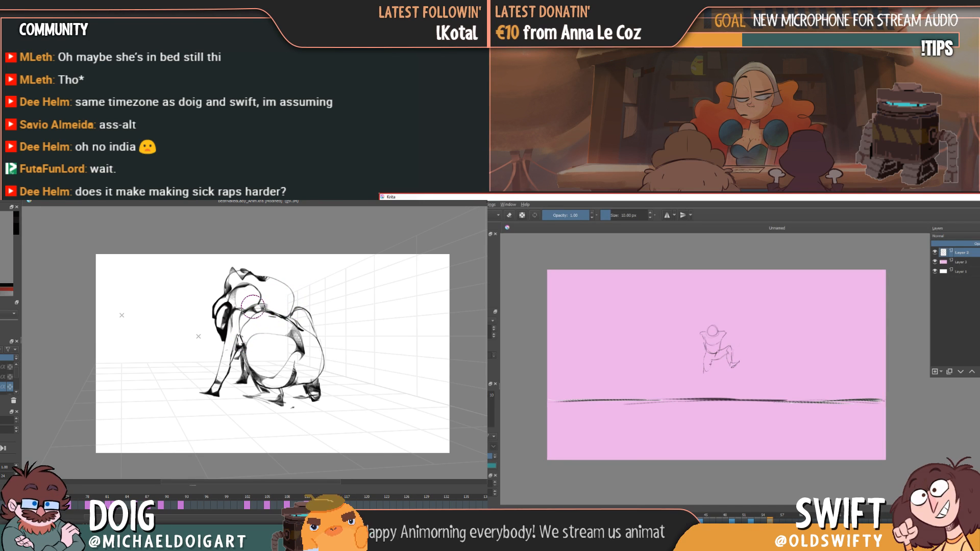
# - Try a short tucked shin and foot on the small figure's other leg, compare it with the neighbouring frame, and erase it
pyautogui.press('Left')
pyautogui.press('Right')
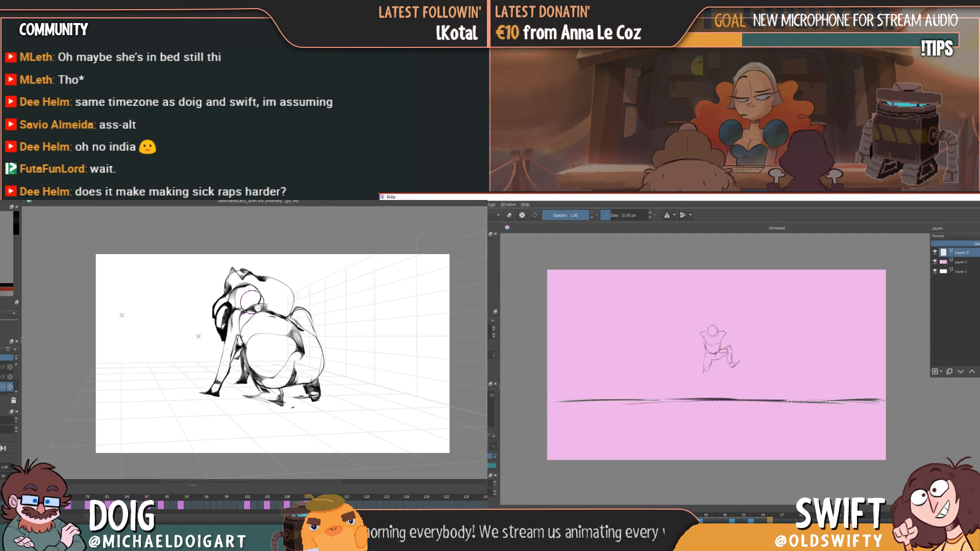
pyautogui.press('Left')
pyautogui.press('Right')
pyautogui.moveTo(704, 369); pyautogui.dragTo(714, 374)
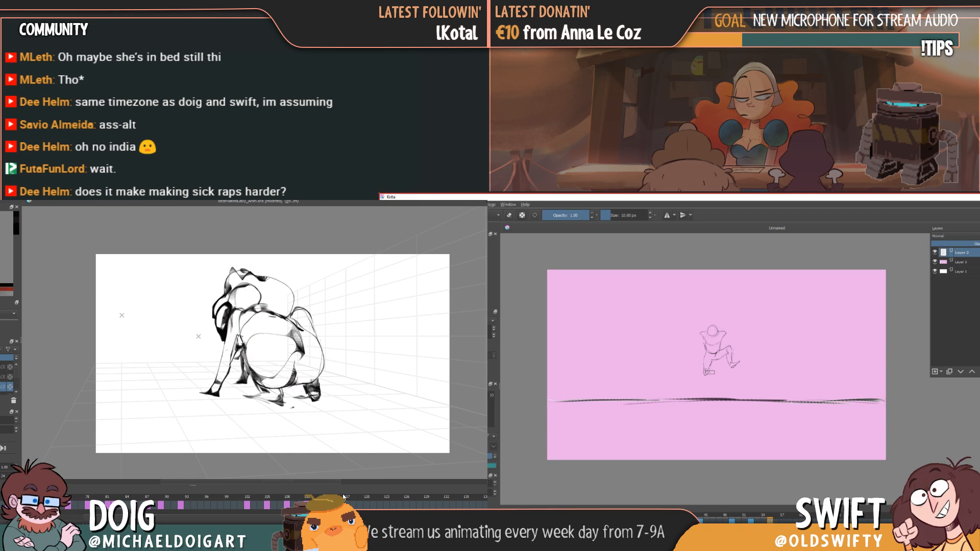
pyautogui.moveTo(711, 377); pyautogui.dragTo(711, 389)
pyautogui.press('Left')
pyautogui.press('Right')
pyautogui.press('Left')
pyautogui.press('Right')
pyautogui.press('e')
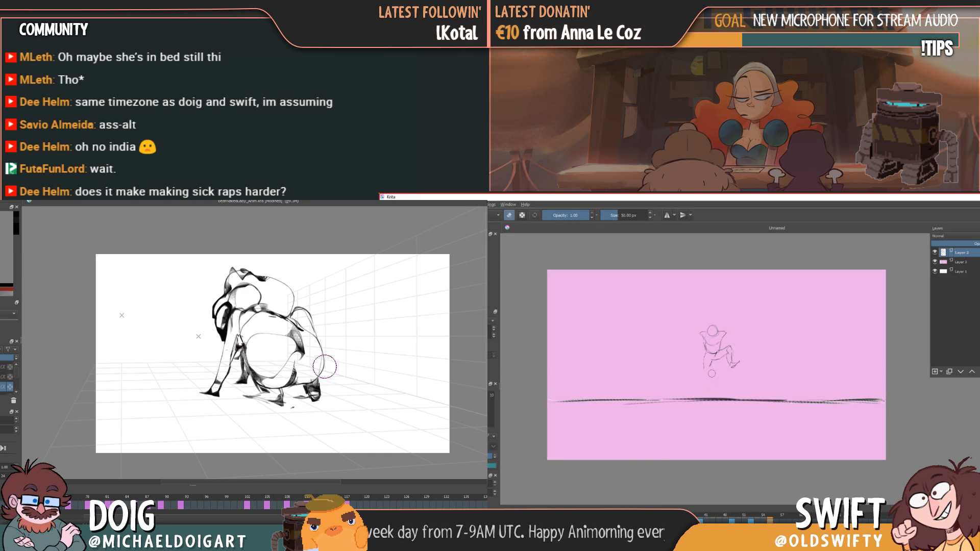
pyautogui.press('Left')
pyautogui.press('Right')
pyautogui.press('Left')
pyautogui.press('Right')
pyautogui.press('e')
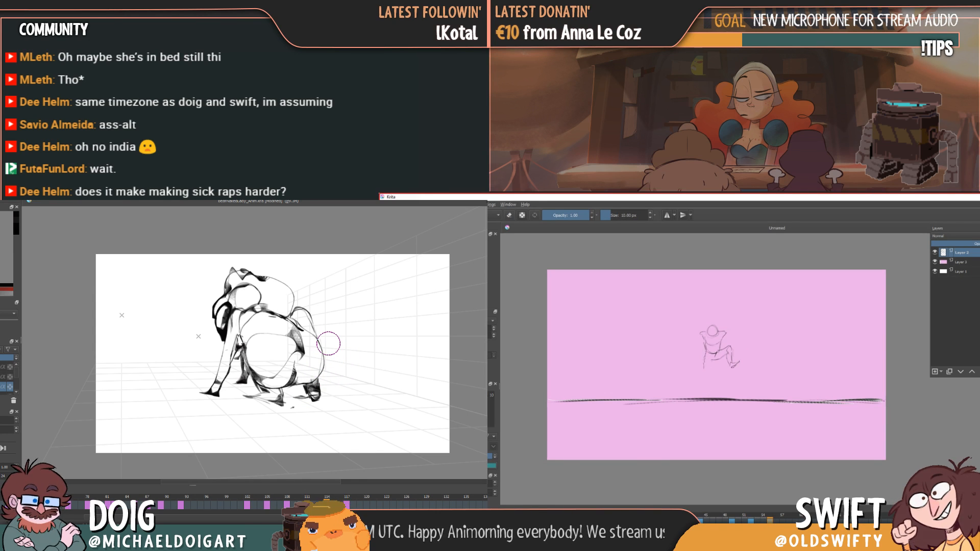
# - Try a longer straight leg reaching toward the guide line, compare it across frames, and erase the leg
pyautogui.moveTo(704, 355); pyautogui.dragTo(705, 384)
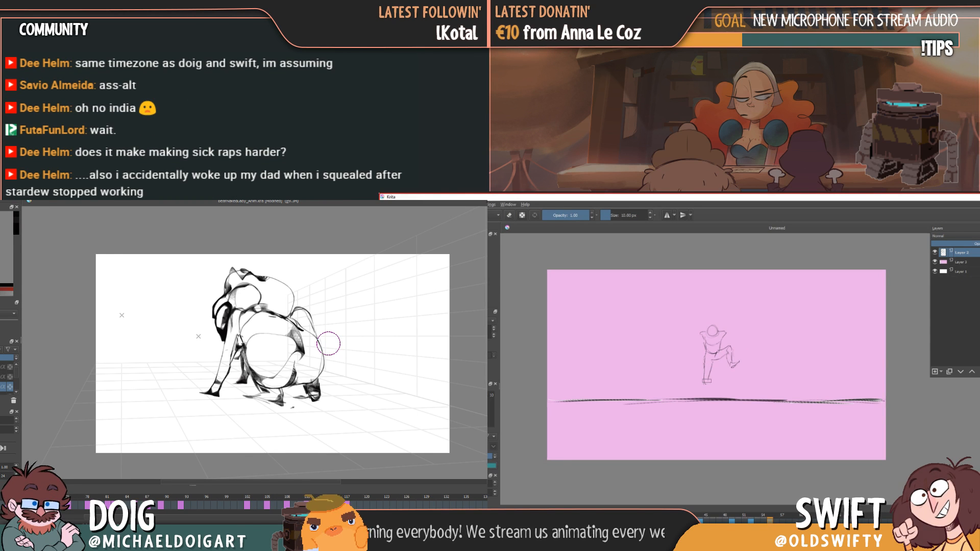
pyautogui.press('Left')
pyautogui.press('Right')
pyautogui.press('Left')
pyautogui.press('Right')
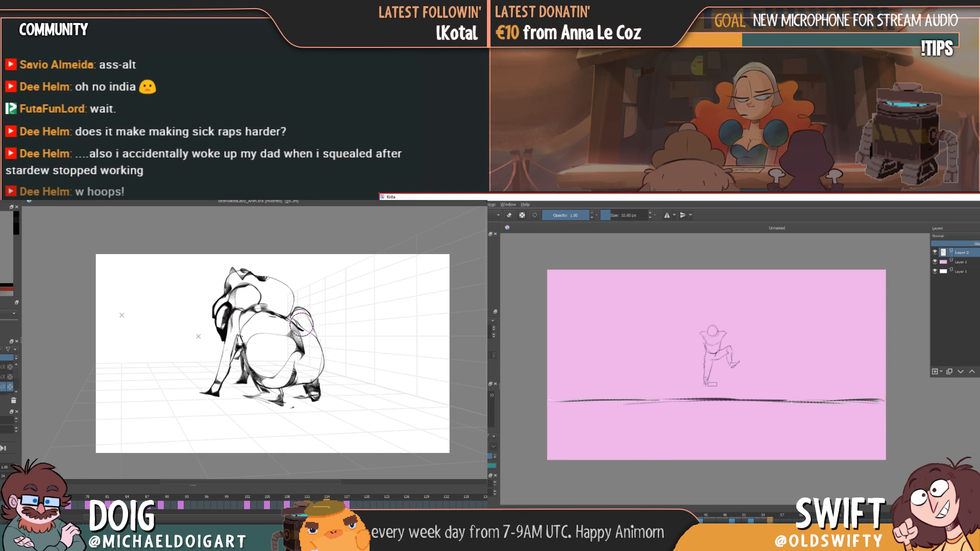
pyautogui.press('Right')
pyautogui.press('Right')
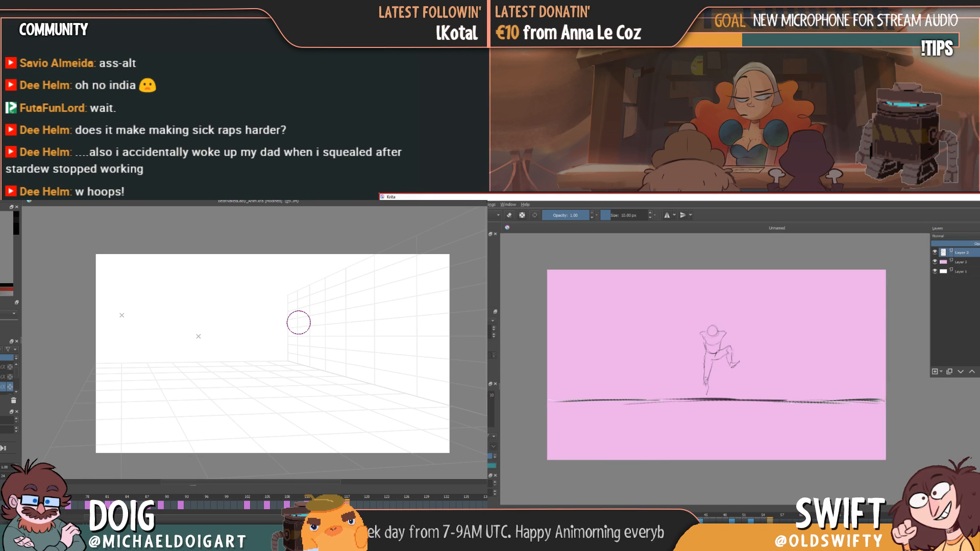
pyautogui.press('Left')
pyautogui.press('Left')
pyautogui.press('Left')
pyautogui.press('Right')
pyautogui.press('Left')
pyautogui.press('Right')
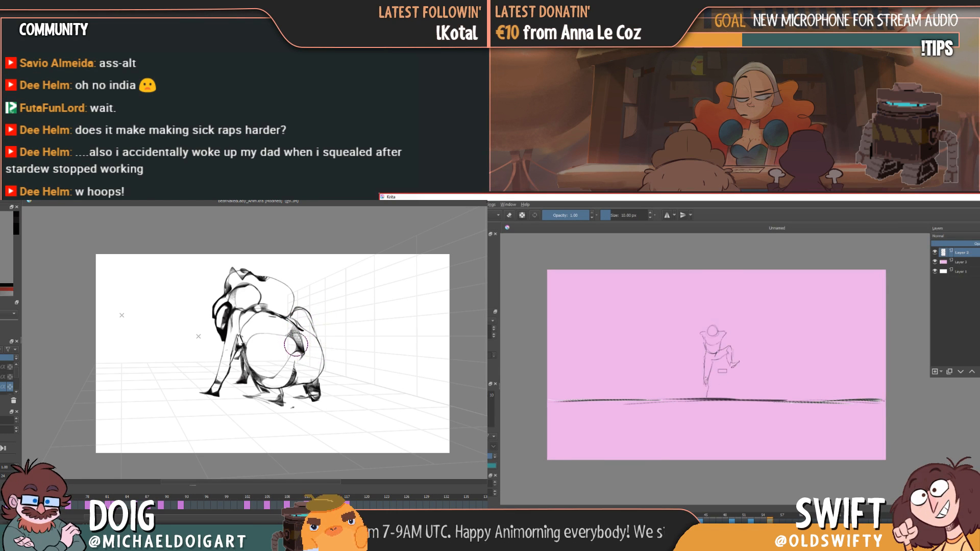
pyautogui.press('Right')
pyautogui.press('e')
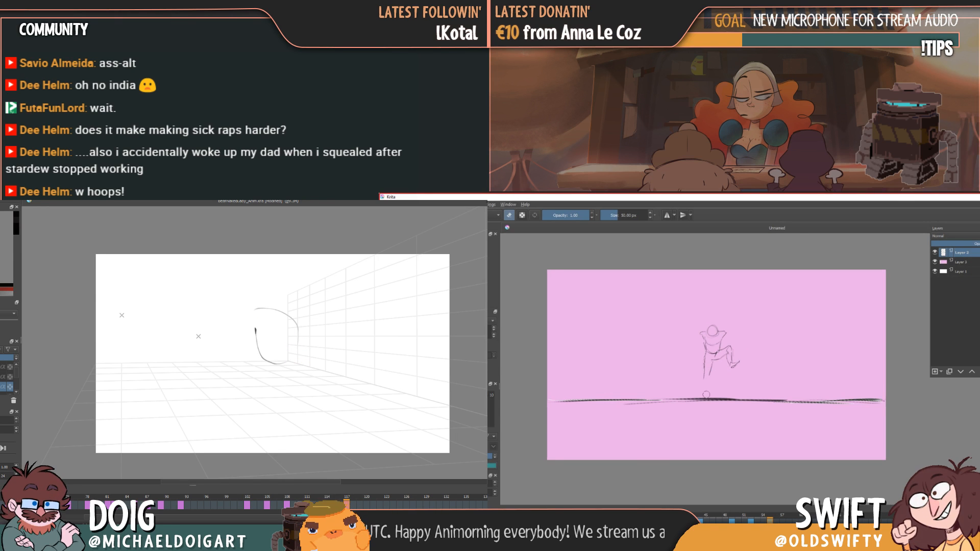
pyautogui.moveTo(705, 362); pyautogui.dragTo(712, 366)
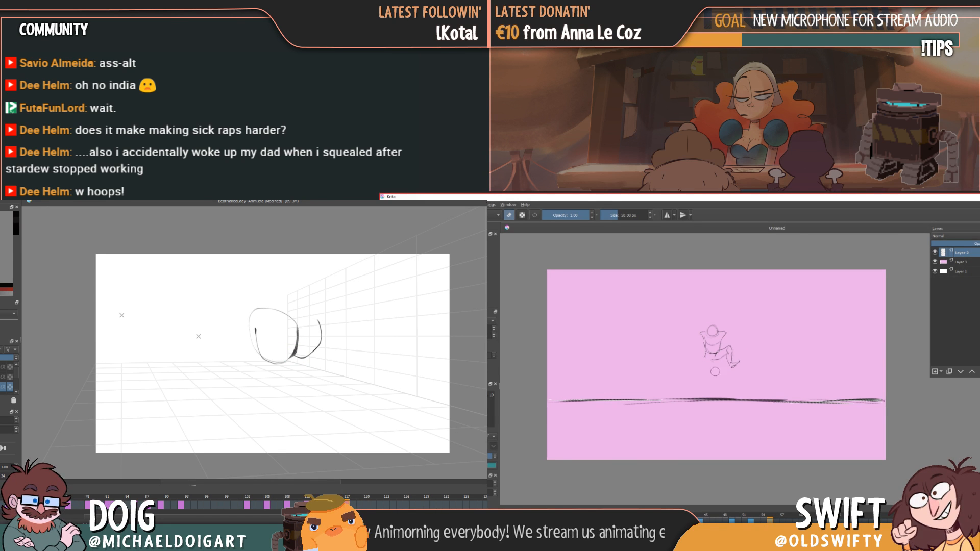
# - Draw the back, hips and forward bent thigh of the crouching figure on the new perspective room frame
pyautogui.moveTo(252, 327)
pyautogui.mouseDown()
pyautogui.moveTo(272, 286)
pyautogui.moveTo(313, 318)
pyautogui.mouseUp()
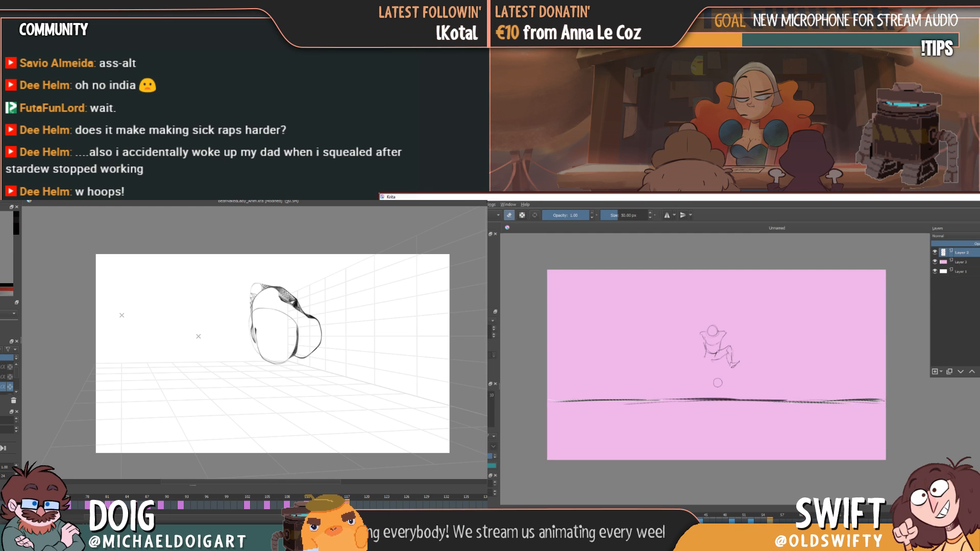
pyautogui.press('Left')
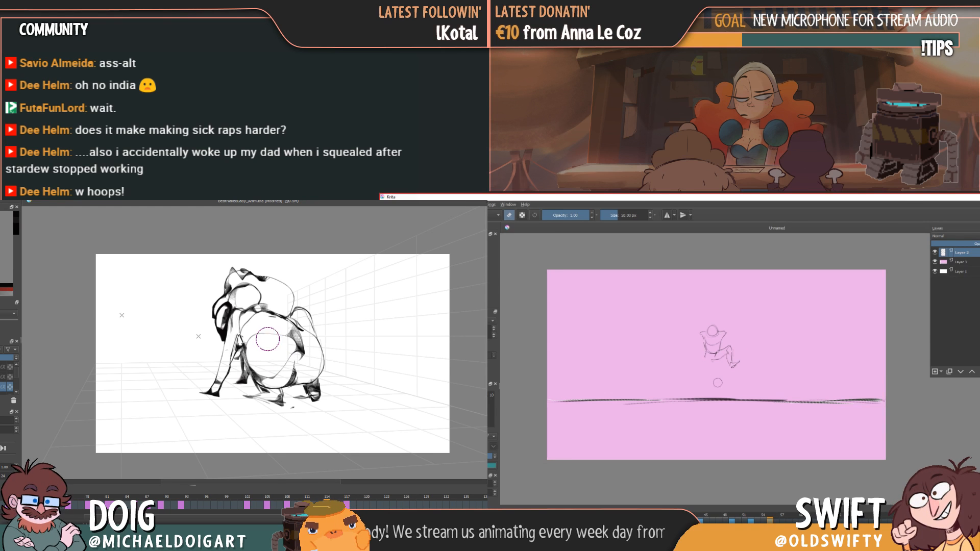
pyautogui.press('Right')
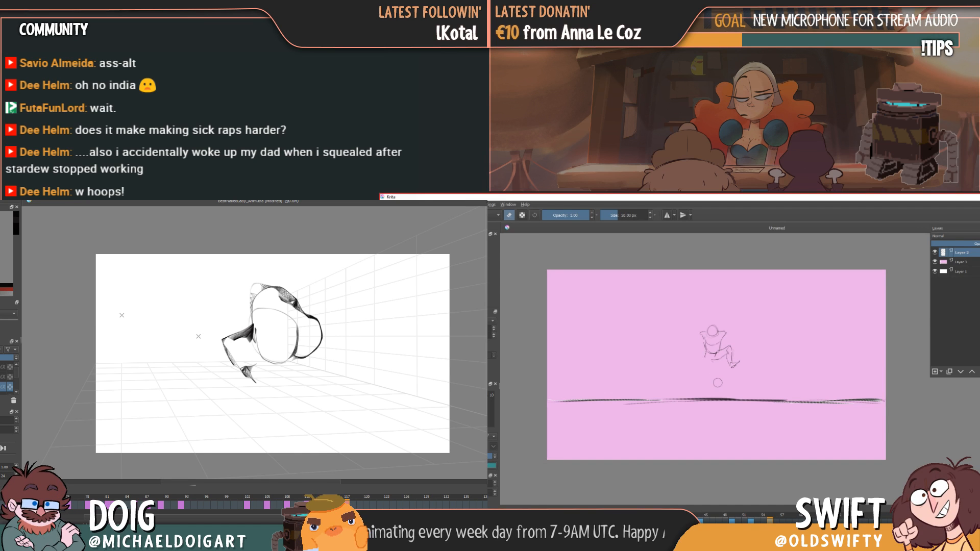
pyautogui.press('Right')
pyautogui.press('Left')
# - Draw the crouching figure's front shin and foot, and sketch a bent, splayed leg on the small airborne figure
pyautogui.moveTo(235, 362)
pyautogui.mouseDown()
pyautogui.moveTo(270, 362)
pyautogui.moveTo(275, 397)
pyautogui.mouseUp()
pyautogui.press('e')
pyautogui.press('Right')
pyautogui.press('Left')
pyautogui.press('Right')
pyautogui.press('Left')
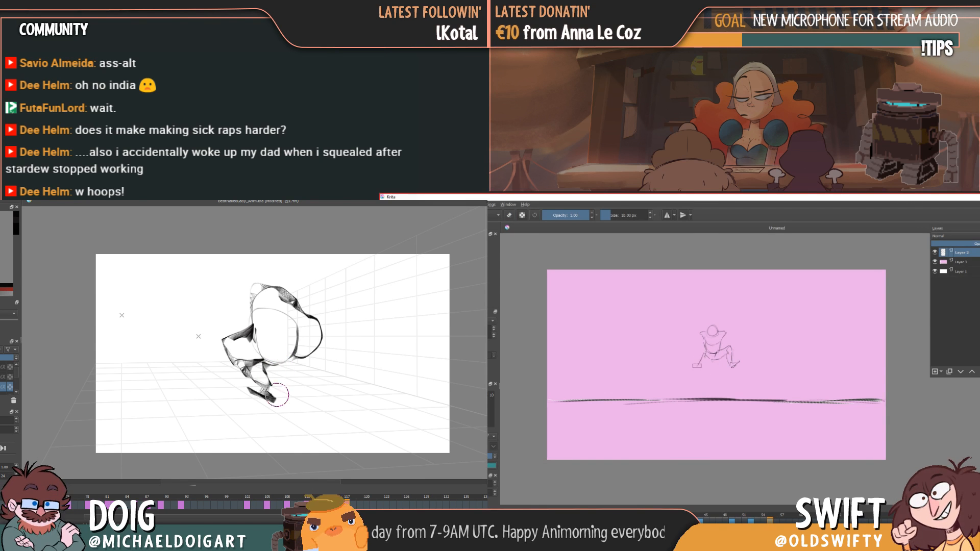
pyautogui.press('Right')
pyautogui.moveTo(250, 389); pyautogui.dragTo(272, 400)
pyautogui.press('Left')
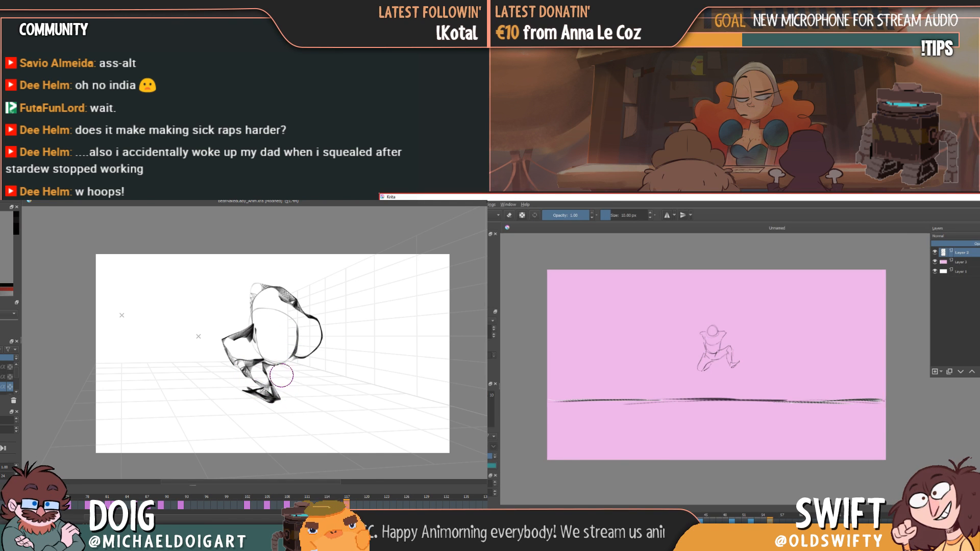
# - Draw the crouching figure's rear lower leg from the hips down to the floor, comparing against the neighbouring frame
pyautogui.press('Left')
pyautogui.press('Right')
pyautogui.press('Left')
pyautogui.moveTo(304, 362)
pyautogui.mouseDown()
pyautogui.moveTo(290, 369)
pyautogui.moveTo(313, 398)
pyautogui.moveTo(292, 359)
pyautogui.moveTo(302, 385)
pyautogui.mouseUp()
pyautogui.press('Right')
pyautogui.press('Left')
pyautogui.press('Right')
pyautogui.press('e')
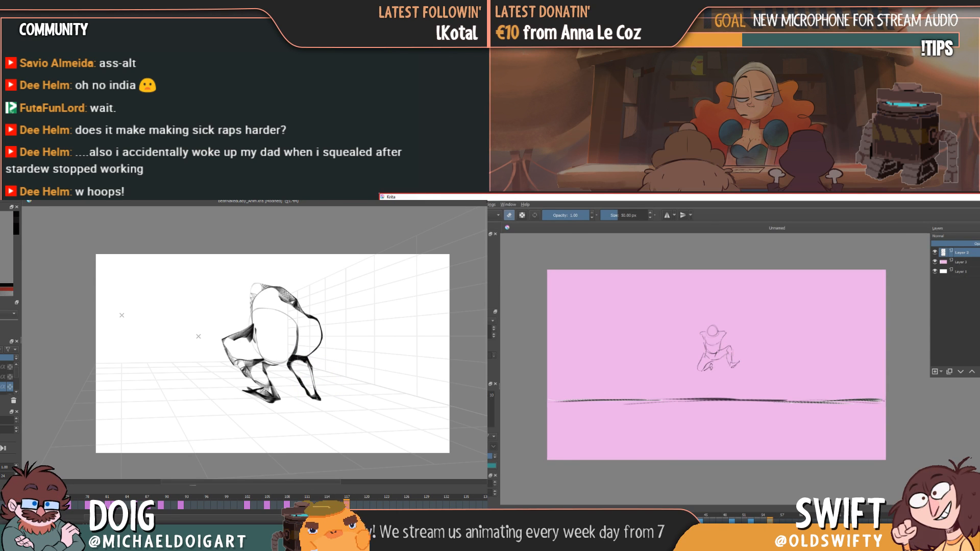
# - Add the foot to the crouching figure's rear leg and clean up the small figure's tucked foot
pyautogui.moveTo(288, 391); pyautogui.dragTo(313, 397)
pyautogui.press('Left')
pyautogui.press('Right')
pyautogui.press('Left')
pyautogui.press('Right')
pyautogui.press('e')
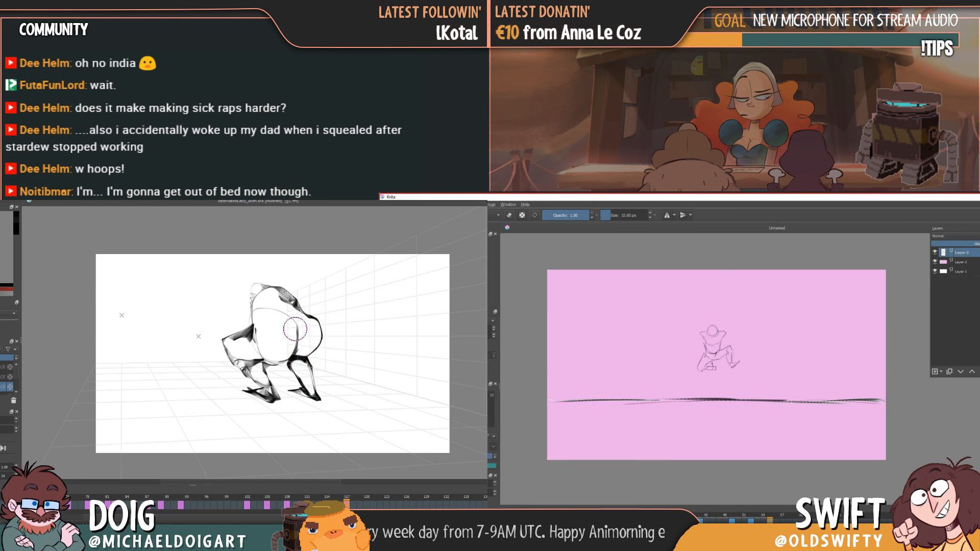
# - Compare the neighbouring frames and draw the crouching figure's shoulder and hanging upper arm
pyautogui.press('Left')
pyautogui.press('Left')
pyautogui.press('Right')
pyautogui.press('Right')
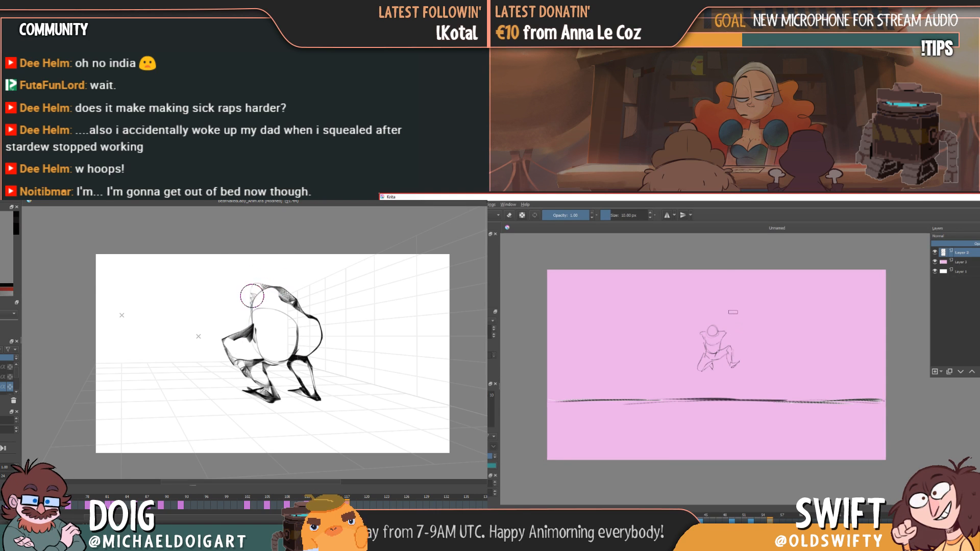
pyautogui.press('Left')
pyautogui.press('Right')
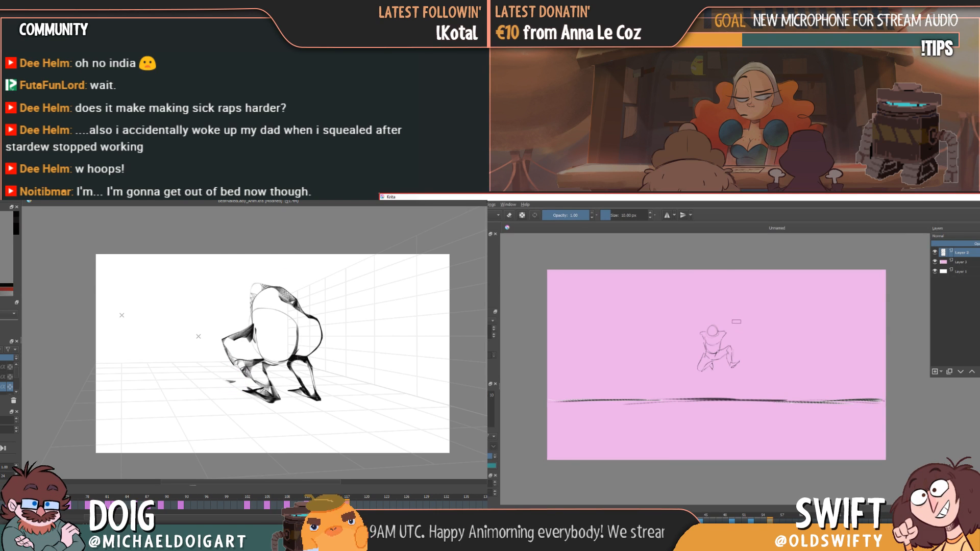
pyautogui.press('Left')
pyautogui.press('Right')
pyautogui.moveTo(259, 287)
pyautogui.mouseDown()
pyautogui.moveTo(242, 333)
pyautogui.moveTo(241, 322)
pyautogui.mouseUp()
pyautogui.press('Left')
pyautogui.press('Right')
# - Replace the small airborne figure's raised arms with arms stretched out to both sides, checking against the neighbouring frame
pyautogui.moveTo(718, 332); pyautogui.dragTo(725, 331)
pyautogui.moveTo(243, 311); pyautogui.dragTo(259, 329)
pyautogui.moveTo(725, 331); pyautogui.dragTo(734, 331)
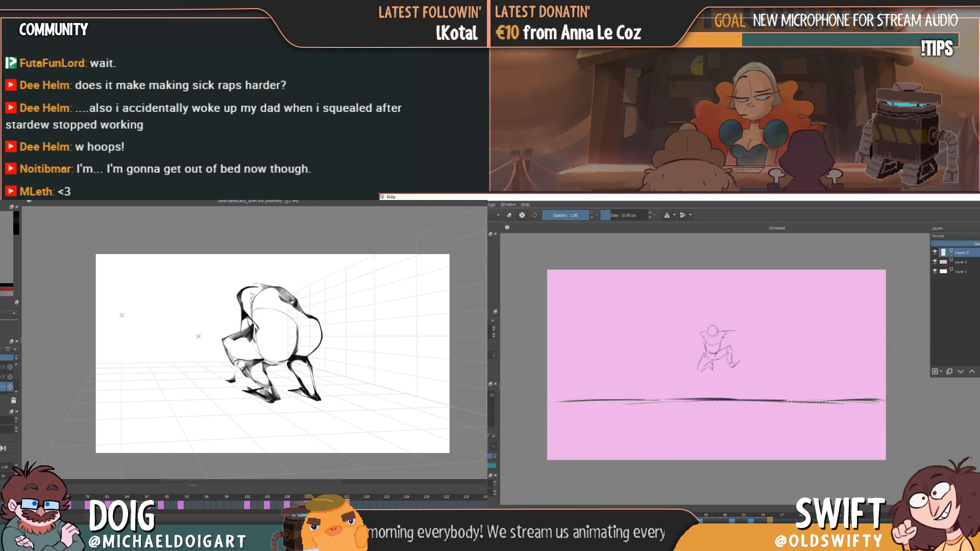
pyautogui.press('Left')
pyautogui.press('Right')
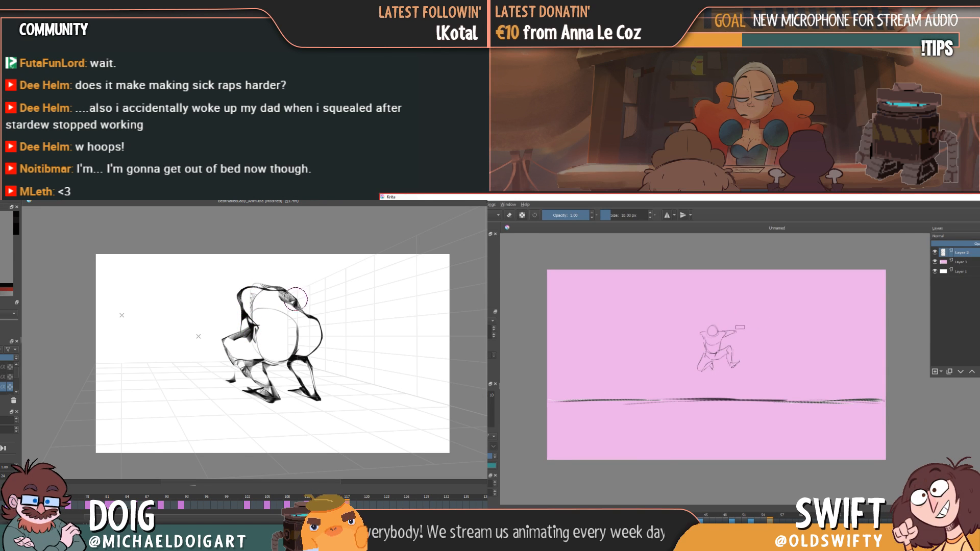
pyautogui.press('Left')
pyautogui.press('Right')
pyautogui.moveTo(703, 333)
pyautogui.mouseDown()
pyautogui.moveTo(684, 334)
pyautogui.moveTo(701, 337)
pyautogui.mouseUp()
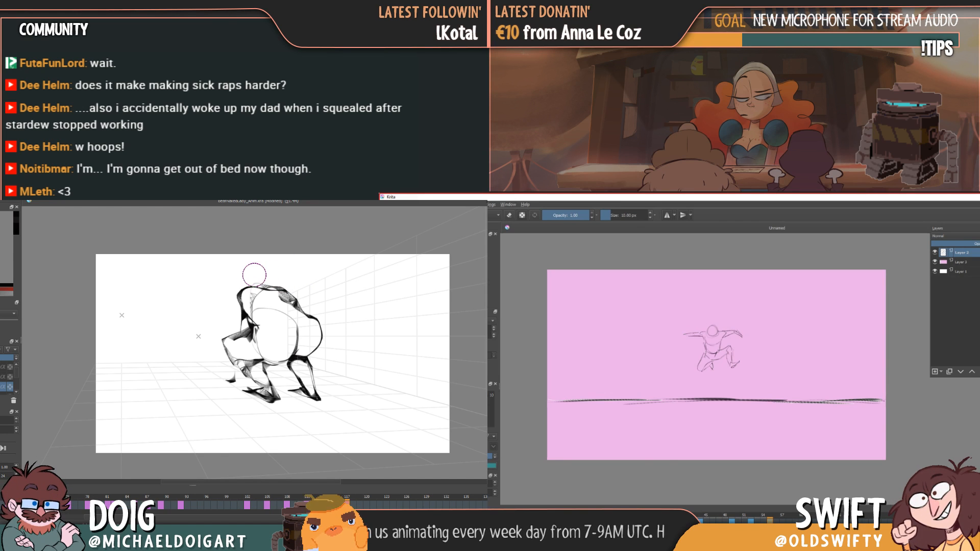
pyautogui.press('Left')
pyautogui.press('Right')
pyautogui.press('Left')
pyautogui.press('Right')
# - Draw the crouching figure's head and dark hair above the shoulders, and trim the end of the small figure's left arm
pyautogui.press('e')
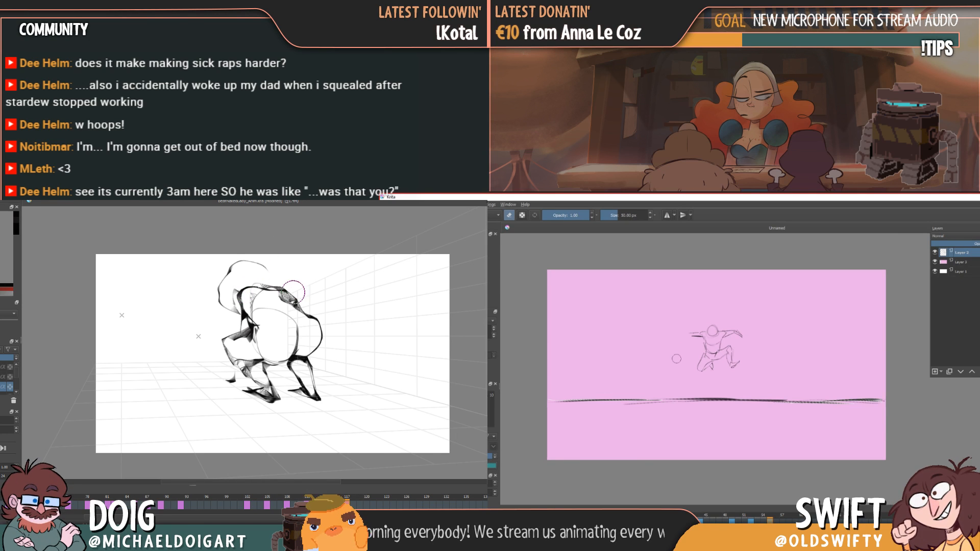
pyautogui.moveTo(270, 261)
pyautogui.mouseDown()
pyautogui.moveTo(301, 293)
pyautogui.moveTo(236, 254)
pyautogui.mouseUp()
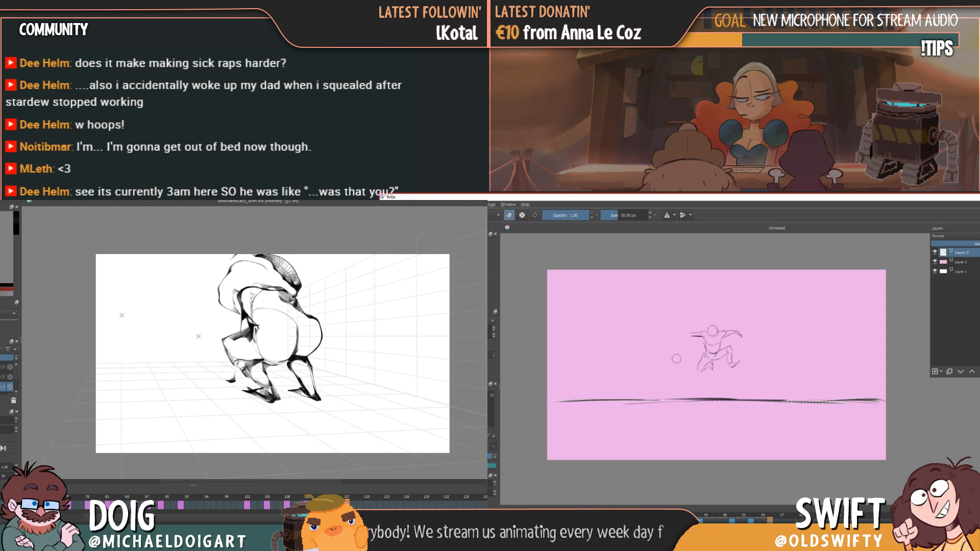
pyautogui.press('Left')
pyautogui.press('Right')
pyautogui.press('e')
# - Step back through the earlier frames and redraw the small figure's left forearm sloping downward
pyautogui.press('Left')
pyautogui.press('Left')
pyautogui.press('Left')
pyautogui.press('Left')
pyautogui.press('Left')
pyautogui.press('Left')
pyautogui.press('Left')
pyautogui.moveTo(689, 335); pyautogui.dragTo(678, 343)
# - Step through the frames to examine how the poses flow from one to the next
pyautogui.press('Left')
pyautogui.press('Right')
pyautogui.press('Right')
pyautogui.press('Right')
pyautogui.press('Right')
pyautogui.press('Right')
pyautogui.press('Right')
pyautogui.press('Right')
pyautogui.press('Left')
pyautogui.press('Right')
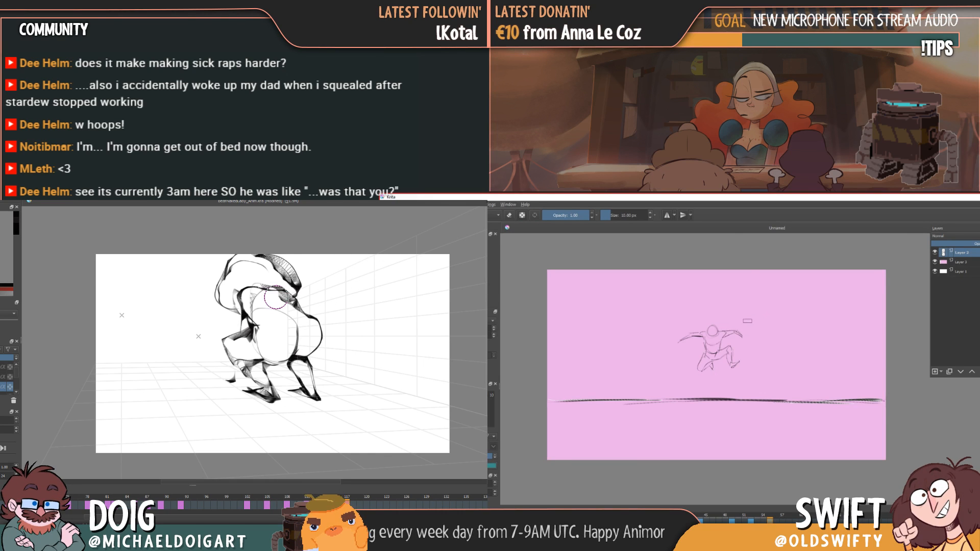
pyautogui.press('Left')
pyautogui.press('Right')
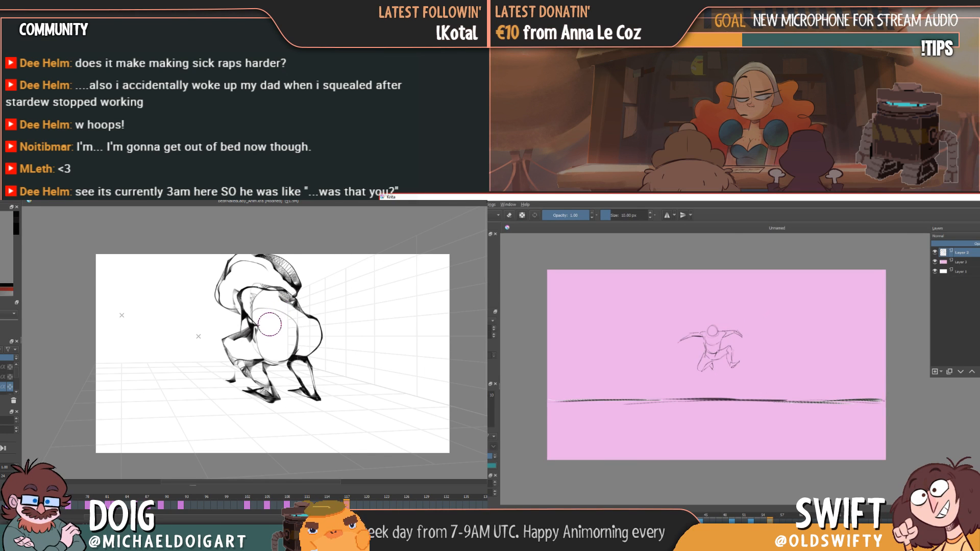
pyautogui.press('Left')
pyautogui.press('Right')
# - Touch up the crouching figure's lower back line and add a blank keyframe further along the perspective room timeline
pyautogui.moveTo(280, 362); pyautogui.dragTo(279, 352)
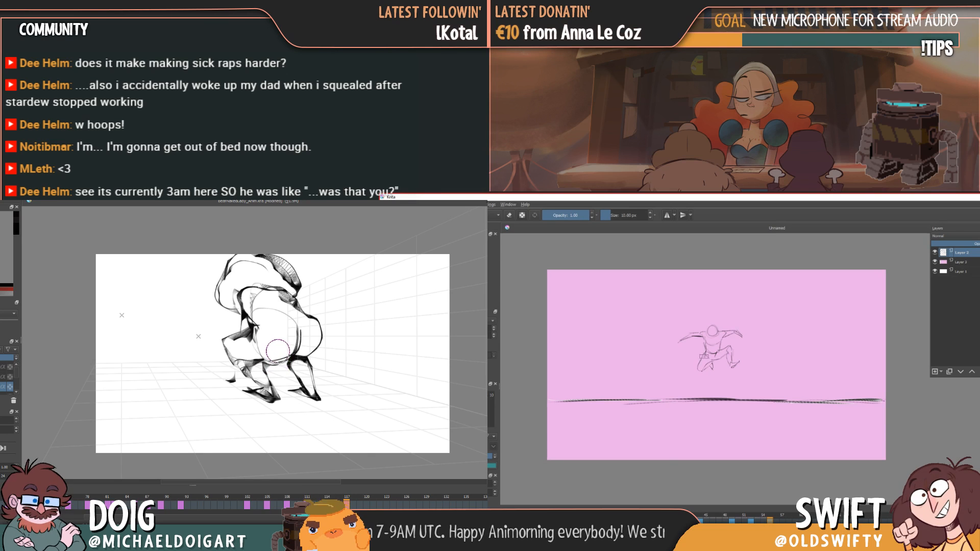
pyautogui.click(366, 506)
pyautogui.press('F7')
pyautogui.press('Left')
pyautogui.press('Right')
pyautogui.press('Left')
pyautogui.press('Right')
# - Draw a tilted egg-shaped torso with the hips below it on the new blank frame, and compare with the previous frame
pyautogui.moveTo(241, 282); pyautogui.dragTo(241, 286)
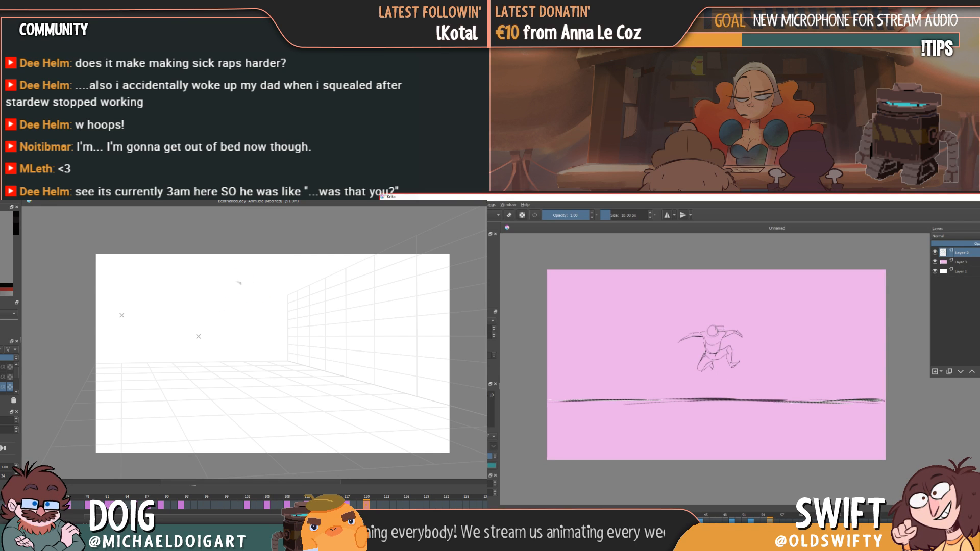
pyautogui.moveTo(266, 321); pyautogui.dragTo(230, 302)
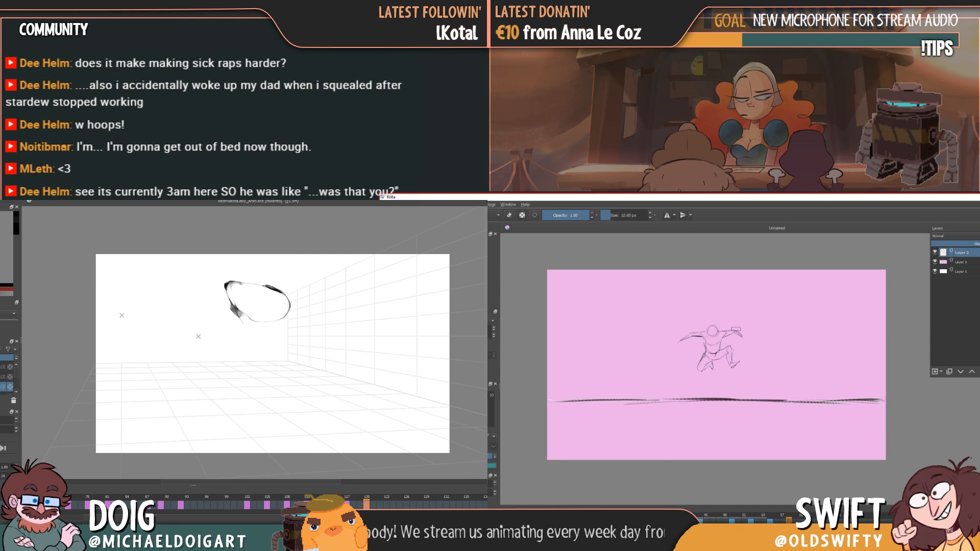
pyautogui.moveTo(296, 331); pyautogui.dragTo(283, 339)
pyautogui.press('Left')
pyautogui.press('Right')
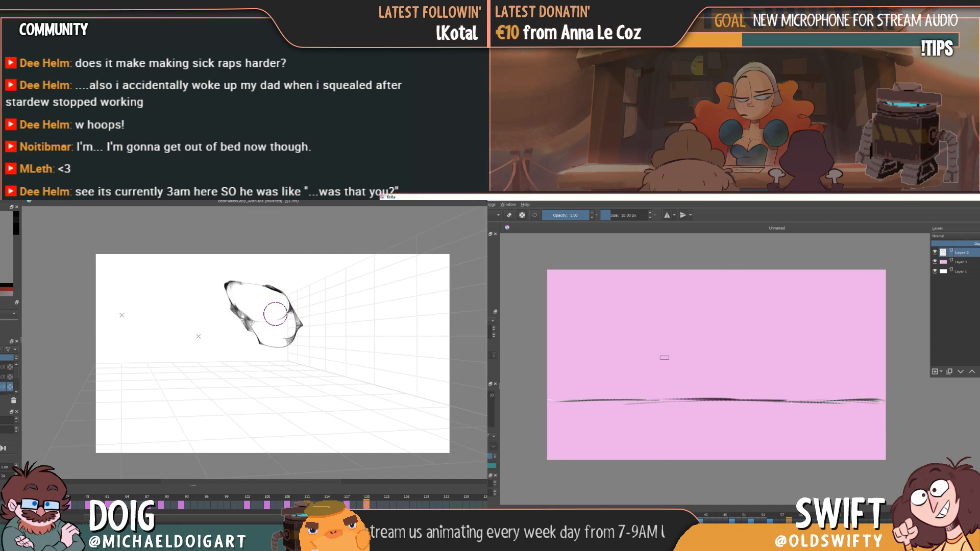
pyautogui.press('Left')
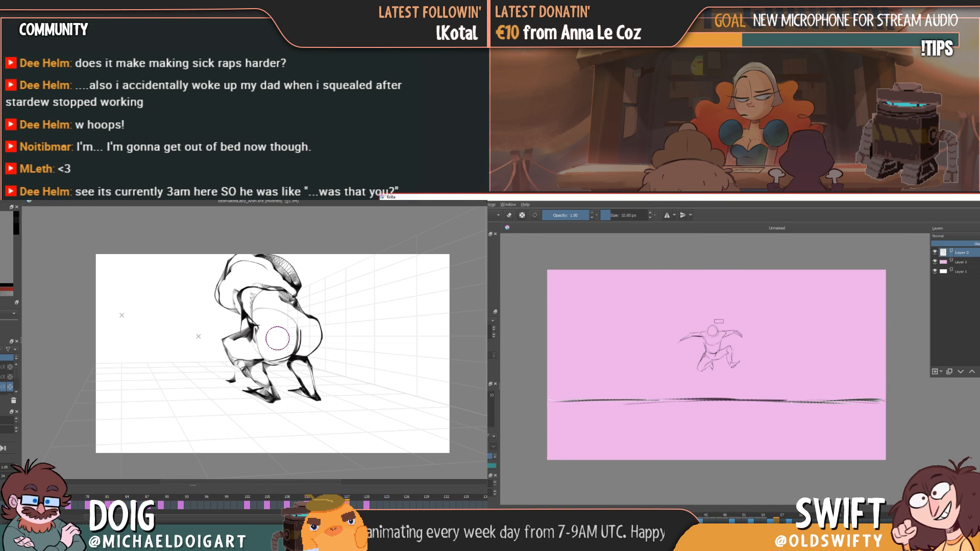
# - Draw a lower leg and foot beneath the tilted torso, and rough in the small figure's torso on the pink canvas
pyautogui.press('Right')
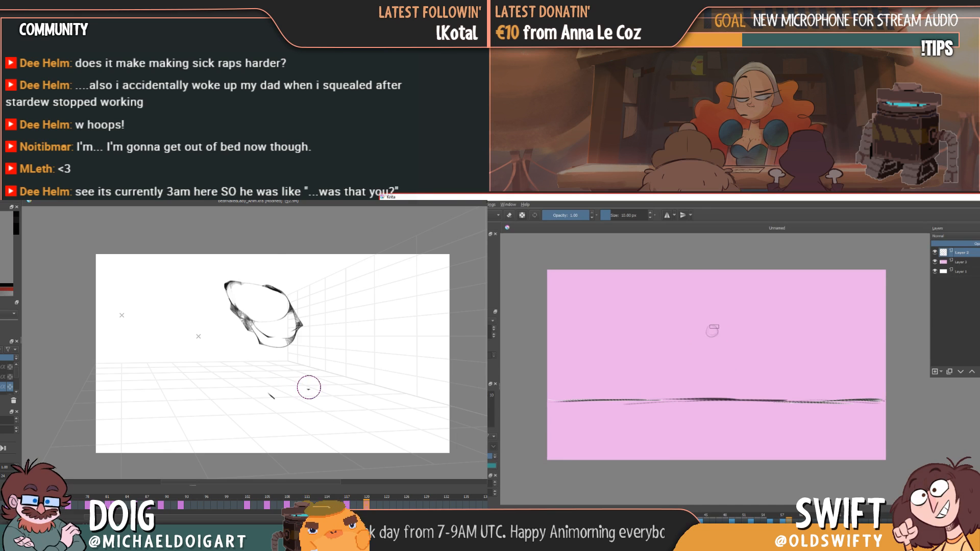
pyautogui.press('Left')
pyautogui.press('Right')
pyautogui.moveTo(315, 393)
pyautogui.mouseDown()
pyautogui.moveTo(284, 330)
pyautogui.moveTo(298, 385)
pyautogui.mouseUp()
pyautogui.moveTo(738, 324)
pyautogui.mouseDown()
pyautogui.moveTo(688, 323)
pyautogui.moveTo(721, 350)
pyautogui.mouseUp()
pyautogui.press('Left')
pyautogui.press('Right')
# - Compare the torso with the previous frame and draw the outer line of an arm hanging from the shoulder
pyautogui.press('Left')
pyautogui.press('Right')
pyautogui.press('Left')
pyautogui.press('Left')
pyautogui.press('Right')
pyautogui.press('Left')
pyautogui.press('Right')
pyautogui.press('Left')
pyautogui.press('Right')
pyautogui.press('Right')
pyautogui.press('Left')
pyautogui.moveTo(227, 289); pyautogui.dragTo(219, 333)
pyautogui.press('Right')
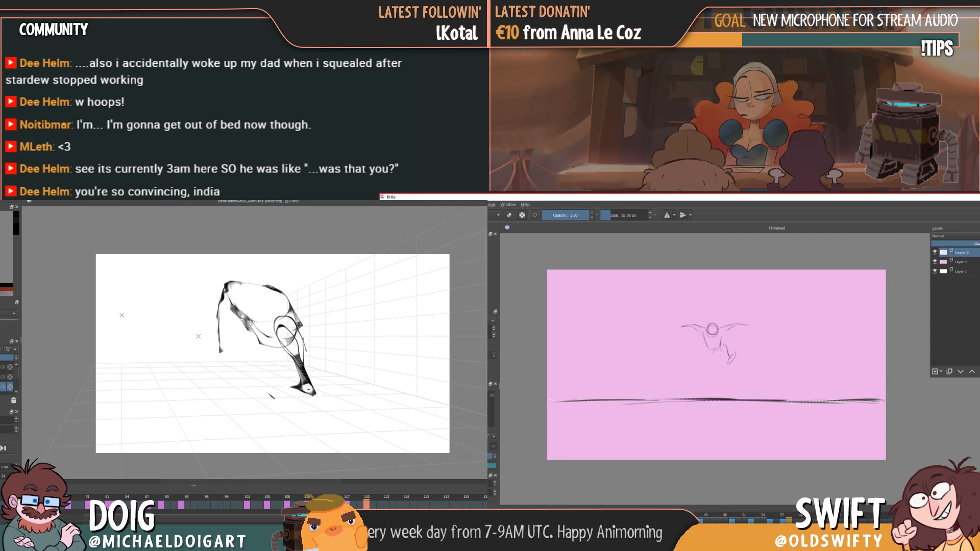
# - Build up the hanging arm and folded thigh, and sketch the small figure's bent legs
pyautogui.moveTo(224, 278); pyautogui.dragTo(220, 308)
pyautogui.moveTo(219, 280)
pyautogui.mouseDown()
pyautogui.moveTo(234, 279)
pyautogui.moveTo(219, 331)
pyautogui.mouseUp()
pyautogui.hotkey('ctrl', 'z')
pyautogui.moveTo(259, 290)
pyautogui.mouseDown()
pyautogui.moveTo(280, 289)
pyautogui.moveTo(282, 299)
pyautogui.moveTo(250, 323)
pyautogui.moveTo(258, 344)
pyautogui.moveTo(225, 345)
pyautogui.moveTo(284, 356)
pyautogui.moveTo(279, 328)
pyautogui.mouseUp()
pyautogui.moveTo(708, 350); pyautogui.dragTo(711, 361)
pyautogui.moveTo(289, 350); pyautogui.dragTo(299, 352)
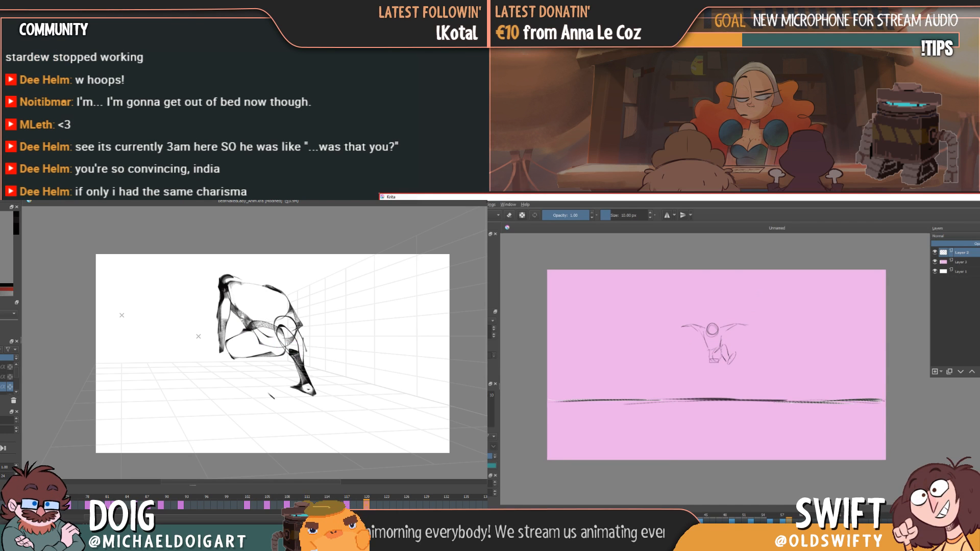
pyautogui.moveTo(726, 346); pyautogui.dragTo(720, 351)
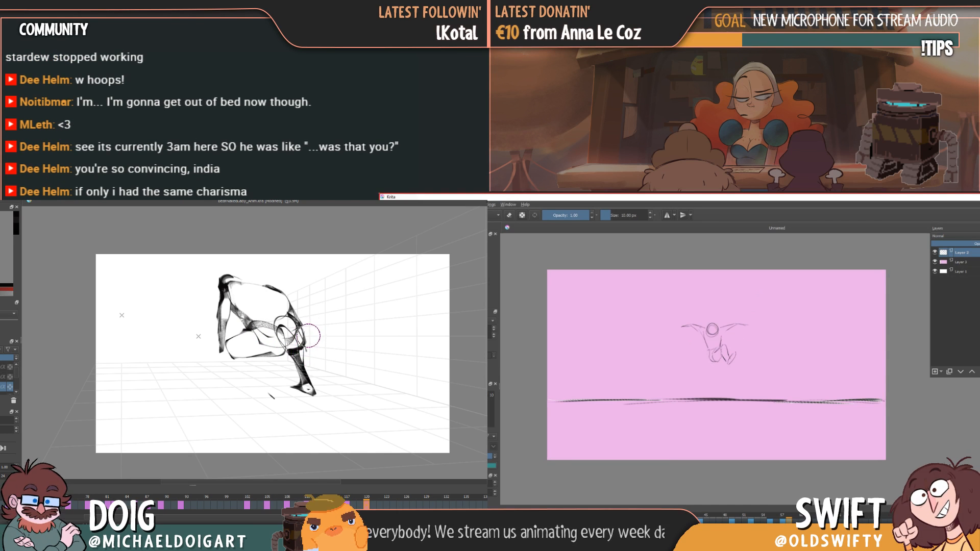
# - Erase the crouching figure's lower leg and foot, and compare the pose with the neighbouring frame
pyautogui.moveTo(303, 349)
pyautogui.mouseDown()
pyautogui.moveTo(297, 360)
pyautogui.moveTo(289, 353)
pyautogui.moveTo(303, 374)
pyautogui.mouseUp()
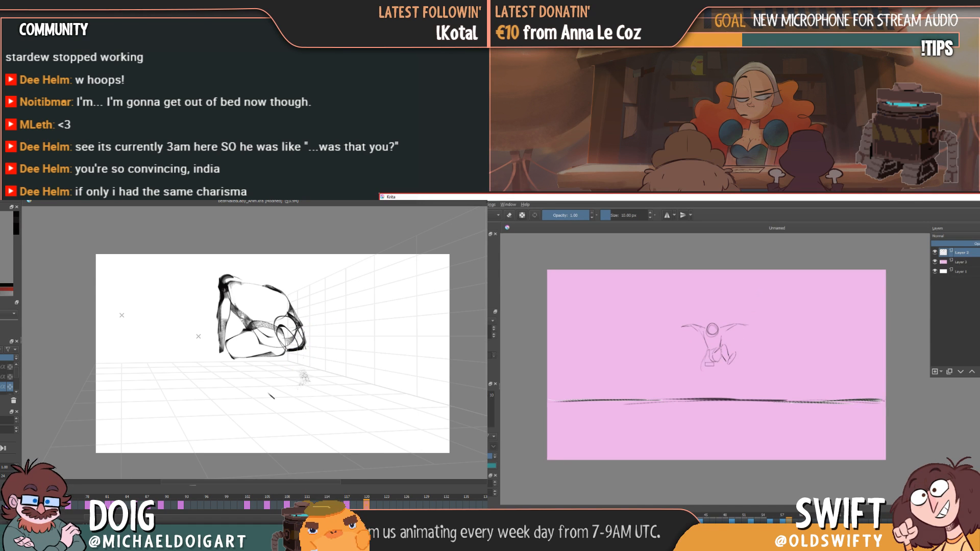
pyautogui.press('Left')
pyautogui.press('Right')
pyautogui.press('Left')
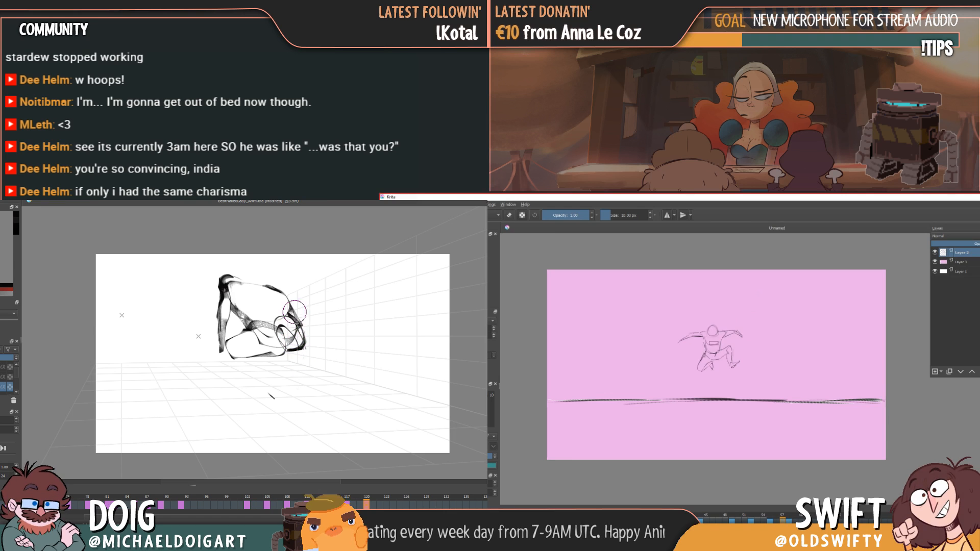
pyautogui.press('Right')
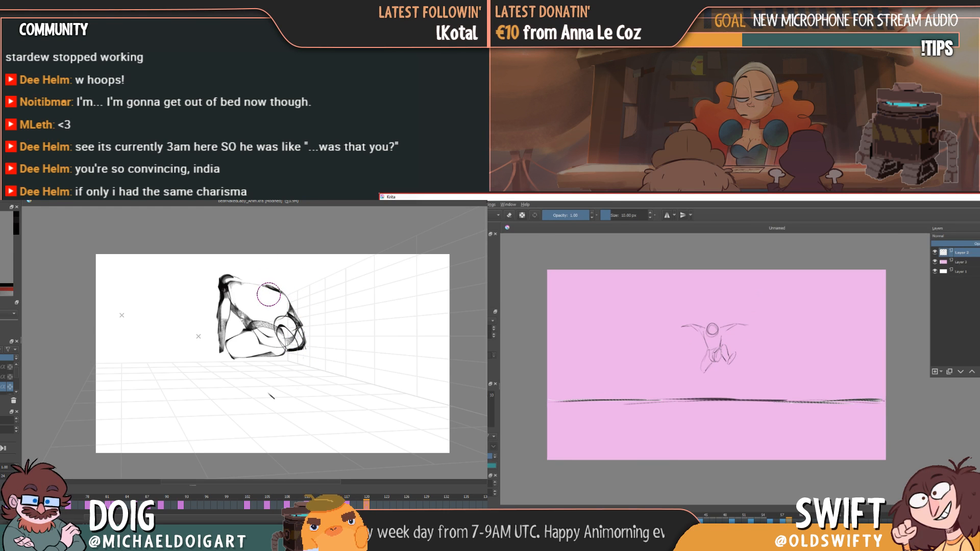
pyautogui.press('Left')
pyautogui.press('Right')
# - Erase the overlapping construction lines at the crouching figure's hip and add the small figure's dangling foot
pyautogui.moveTo(266, 323)
pyautogui.mouseDown()
pyautogui.moveTo(271, 342)
pyautogui.moveTo(283, 337)
pyautogui.moveTo(291, 349)
pyautogui.moveTo(255, 328)
pyautogui.moveTo(290, 343)
pyautogui.moveTo(280, 314)
pyautogui.mouseUp()
pyautogui.press('Left')
pyautogui.press('Right')
pyautogui.press('Left')
pyautogui.press('Right')
pyautogui.press('Left')
pyautogui.press('Right')
pyautogui.moveTo(709, 362); pyautogui.dragTo(718, 363)
pyautogui.press('Left')
pyautogui.press('Right')
pyautogui.moveTo(293, 333)
pyautogui.mouseDown()
pyautogui.moveTo(296, 341)
pyautogui.moveTo(278, 320)
pyautogui.mouseUp()
pyautogui.press('Left')
pyautogui.press('Right')
pyautogui.press('Left')
pyautogui.press('Right')
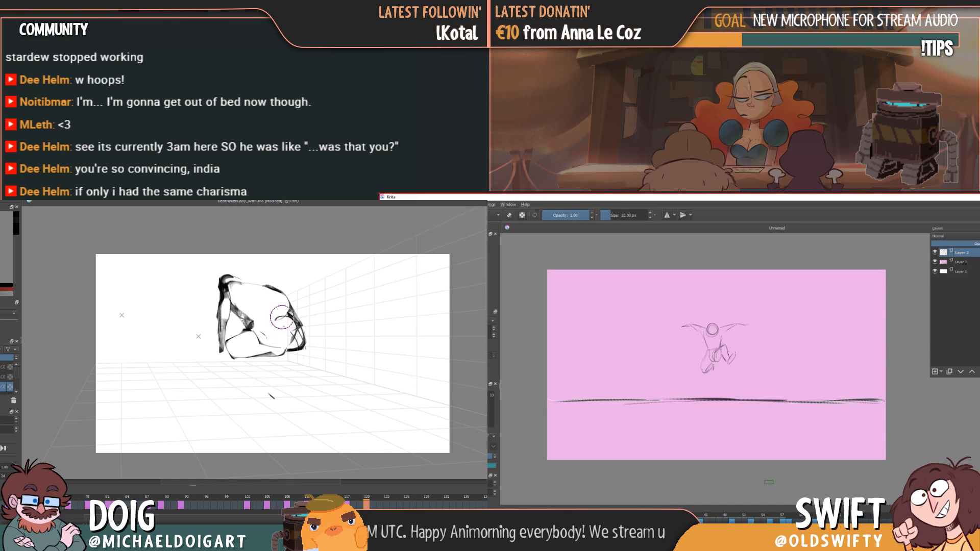
# - Draw an upright foot shape on the next frame of the pink canvas
pyautogui.press('w')
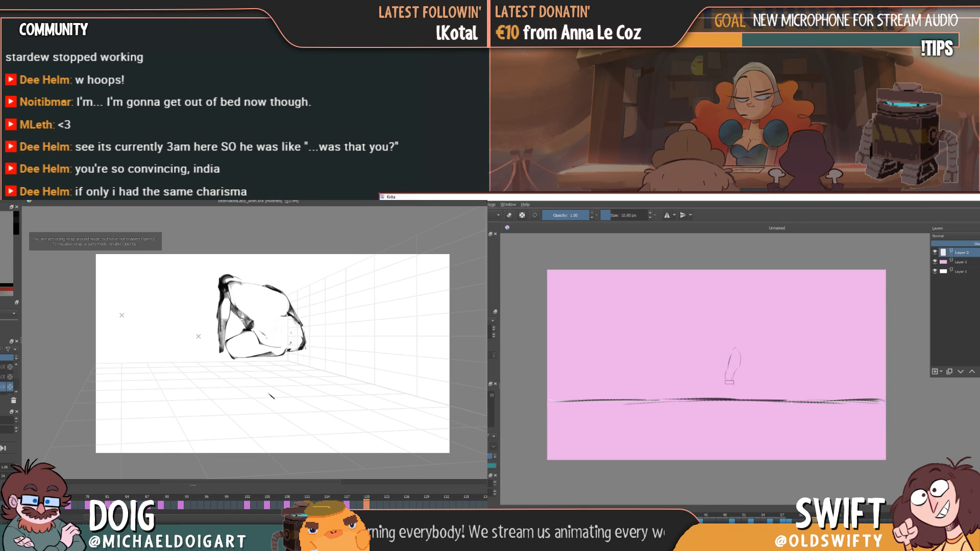
pyautogui.press('Left')
pyautogui.moveTo(729, 363)
pyautogui.mouseDown()
pyautogui.moveTo(738, 346)
pyautogui.moveTo(731, 382)
pyautogui.mouseUp()
pyautogui.press('Right')
pyautogui.press('Left')
pyautogui.press('Right')
# - Step back and forth through the earlier frames to examine how the leap leads into the current pose
pyautogui.press('Left')
pyautogui.press('Left')
pyautogui.press('Left')
pyautogui.press('Left')
pyautogui.press('Left')
pyautogui.press('Left')
pyautogui.press('Right')
pyautogui.press('Right')
pyautogui.press('Right')
pyautogui.press('Right')
pyautogui.press('Right')
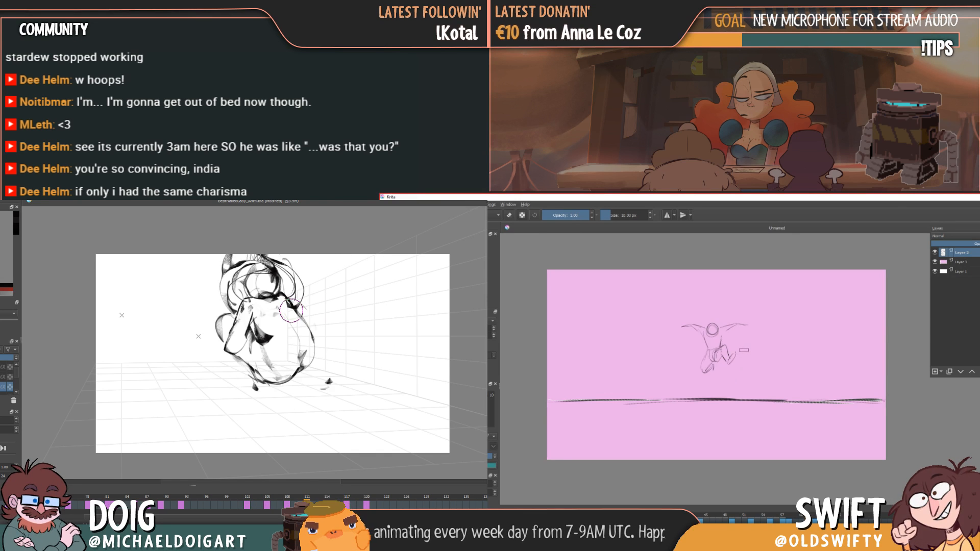
pyautogui.press('Right')
pyautogui.press('Left')
pyautogui.press('Right')
pyautogui.press('Right')
pyautogui.press('Right')
# - Draw a second foot and lower leg beside the first foot on the pink canvas
pyautogui.moveTo(721, 355); pyautogui.dragTo(706, 349)
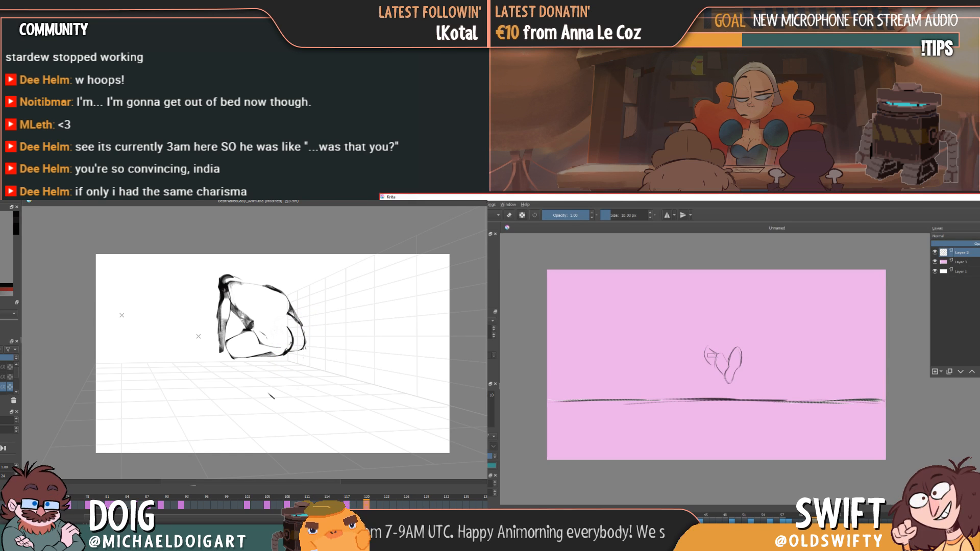
pyautogui.press('Left')
pyautogui.press('Right')
pyautogui.press('Left')
pyautogui.press('Right')
pyautogui.moveTo(720, 353)
pyautogui.mouseDown()
pyautogui.moveTo(703, 360)
pyautogui.moveTo(715, 368)
pyautogui.mouseUp()
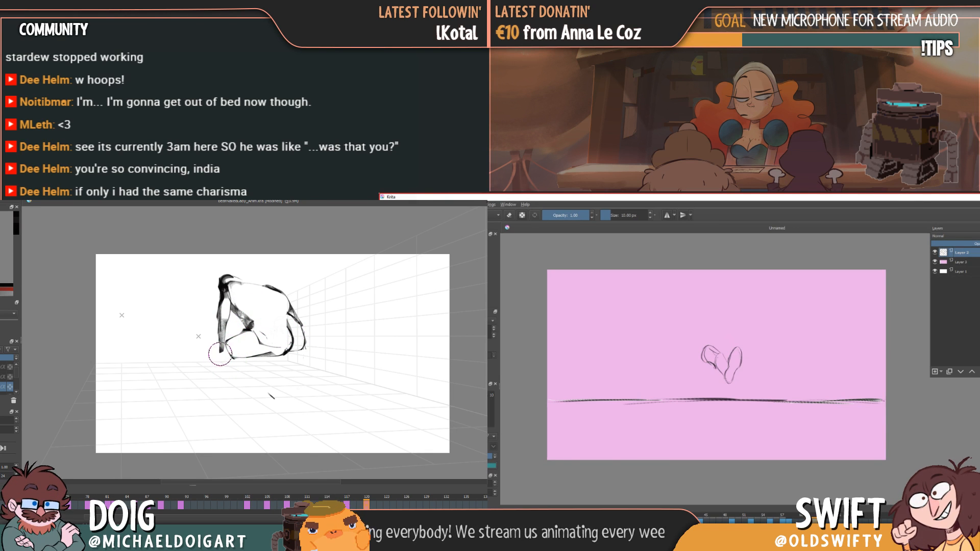
# - Extend the crouching figure's hanging arm with a hand, comparing adjacent frames
pyautogui.press('Right')
pyautogui.press('Left')
pyautogui.press('Right')
pyautogui.press('Left')
pyautogui.press('Right')
pyautogui.press('Left')
pyautogui.press('Right')
pyautogui.press('Left')
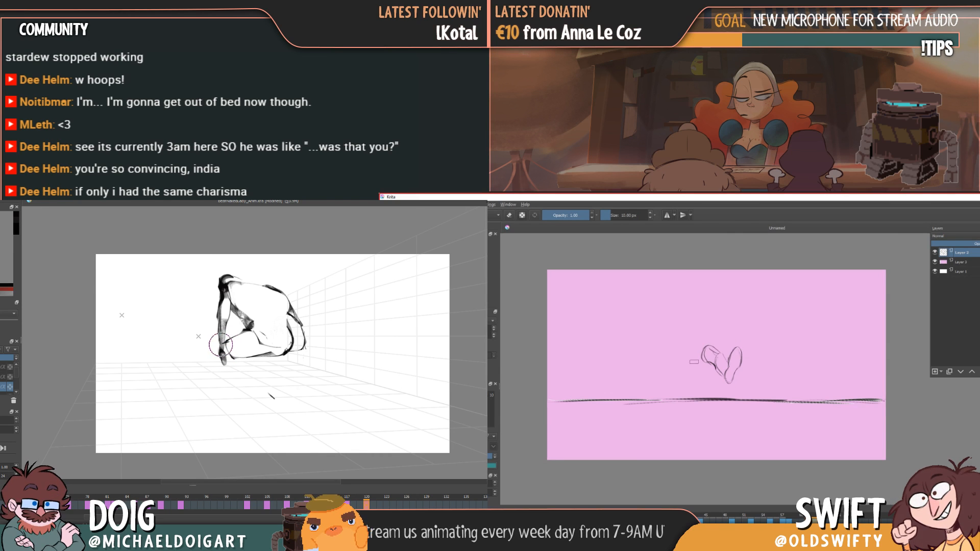
# - Refine the crouching figure's back contour and outline a trailing lower leg under its hips
pyautogui.press('Right')
pyautogui.press('Left')
pyautogui.press('Right')
pyautogui.press('Left')
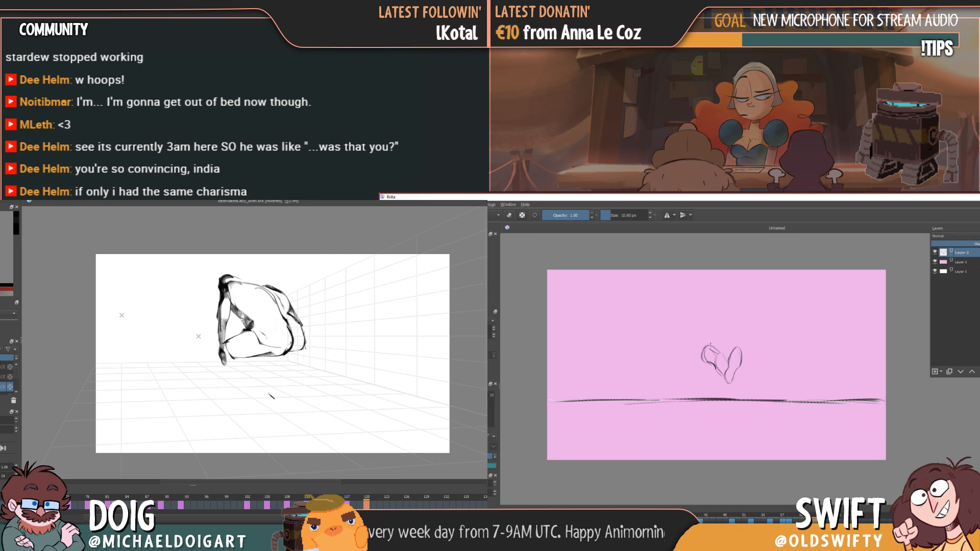
pyautogui.press('Right')
pyautogui.press('Left')
pyautogui.press('Right')
pyautogui.press('Left')
pyautogui.hotkey('ctrl', 'a')
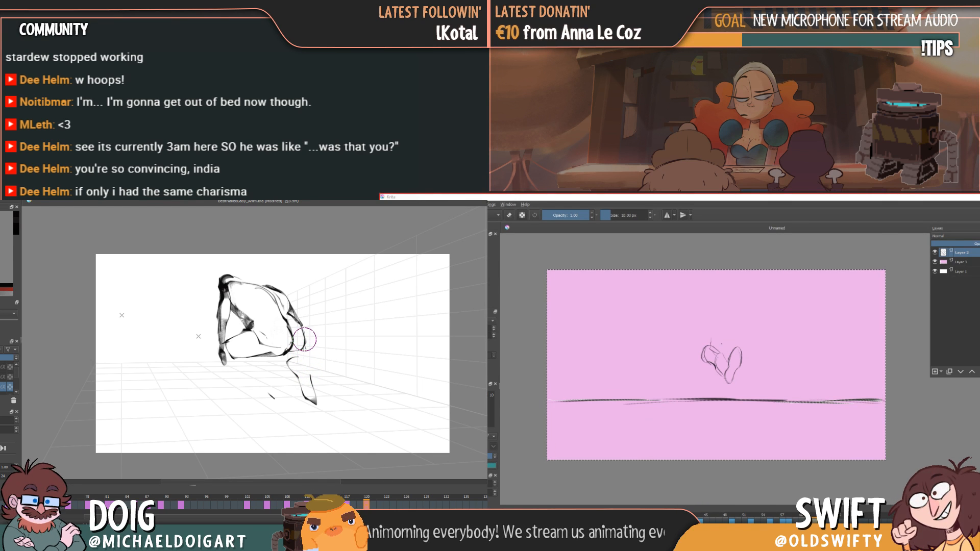
pyautogui.click(611, 291)
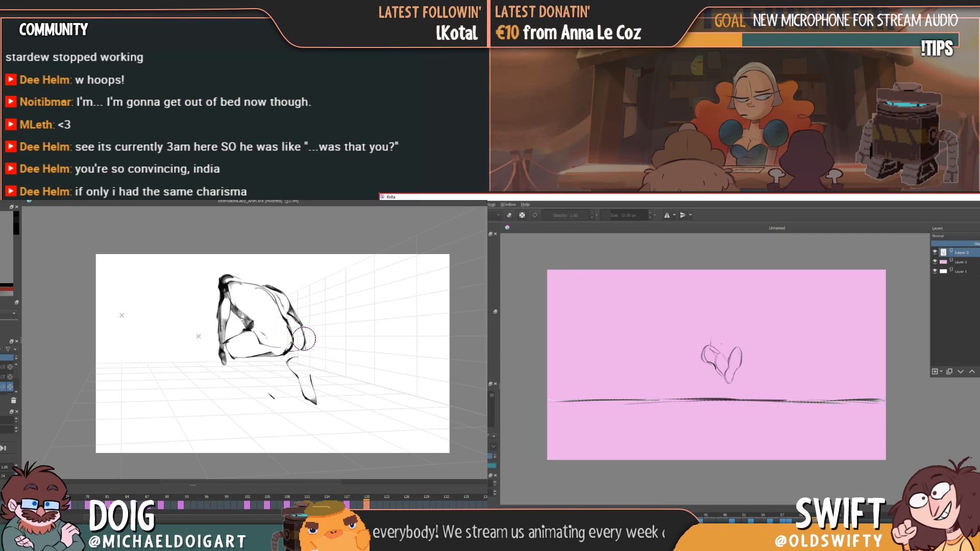
pyautogui.press('b')
# - Examine the small figure's arms-out pose against the neighbouring frames
pyautogui.press('Left')
pyautogui.press('Left')
pyautogui.press('Right')
pyautogui.press('Left')
pyautogui.press('Right')
pyautogui.press('Left')
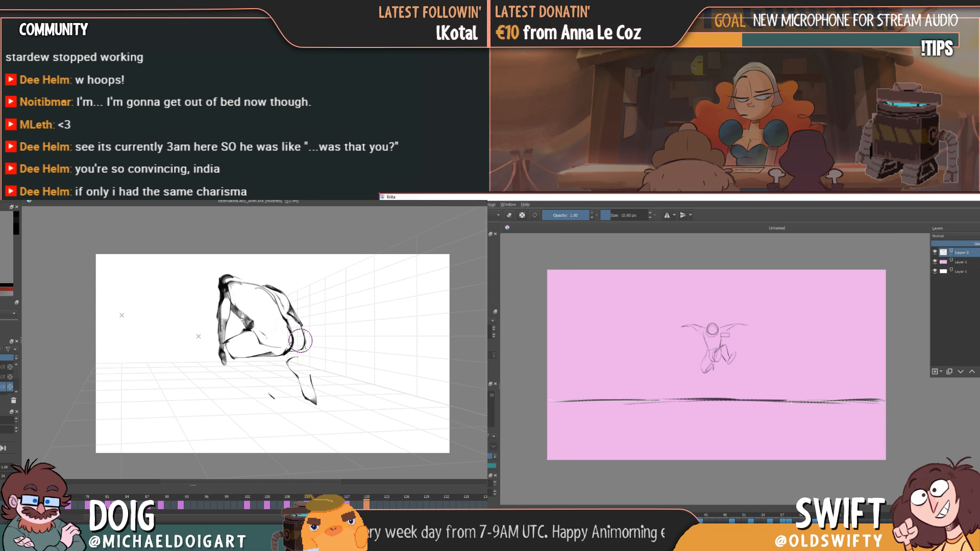
pyautogui.press('Right')
pyautogui.press('Left')
pyautogui.press('Right')
pyautogui.press('Left')
pyautogui.press('Right')
pyautogui.press('Left')
# - Sketch the small figure's boxy torso outline on the pink canvas, checking it against the previous frame
pyautogui.moveTo(707, 335)
pyautogui.mouseDown()
pyautogui.moveTo(725, 335)
pyautogui.moveTo(704, 345)
pyautogui.moveTo(705, 359)
pyautogui.mouseUp()
pyautogui.press('Right')
pyautogui.press('Left')
pyautogui.press('Right')
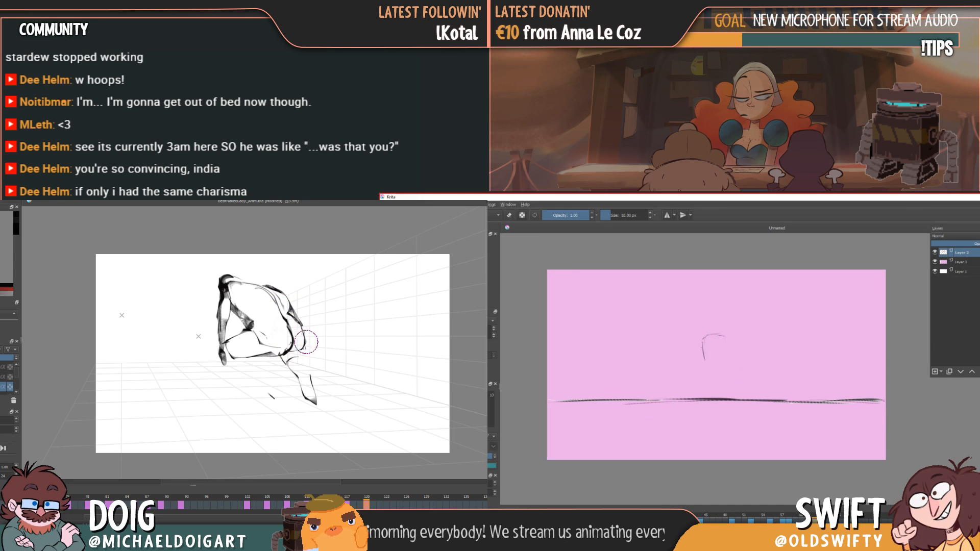
pyautogui.press('Left')
pyautogui.press('Right')
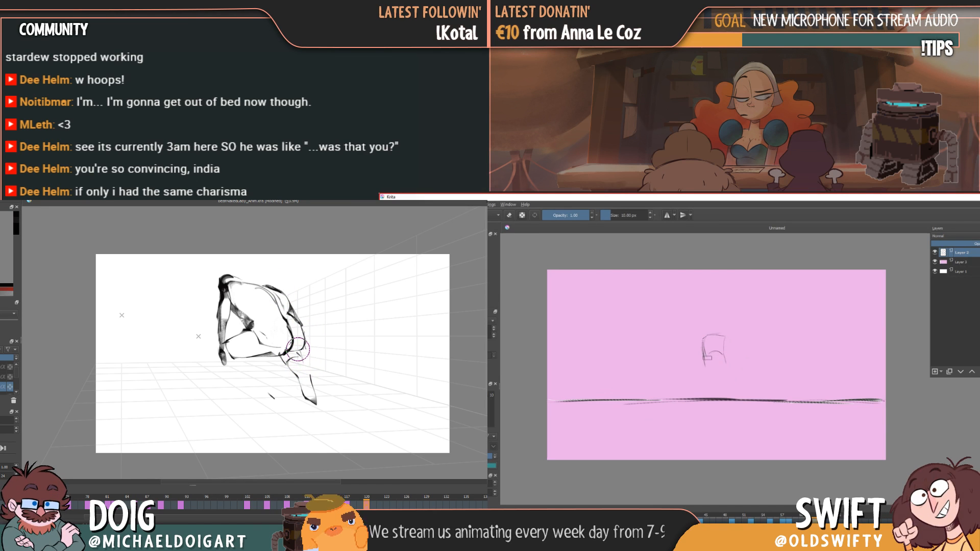
# - Add a round head on top of the small figure's torso, comparing with the adjacent frame
pyautogui.press('Right')
pyautogui.press('Left')
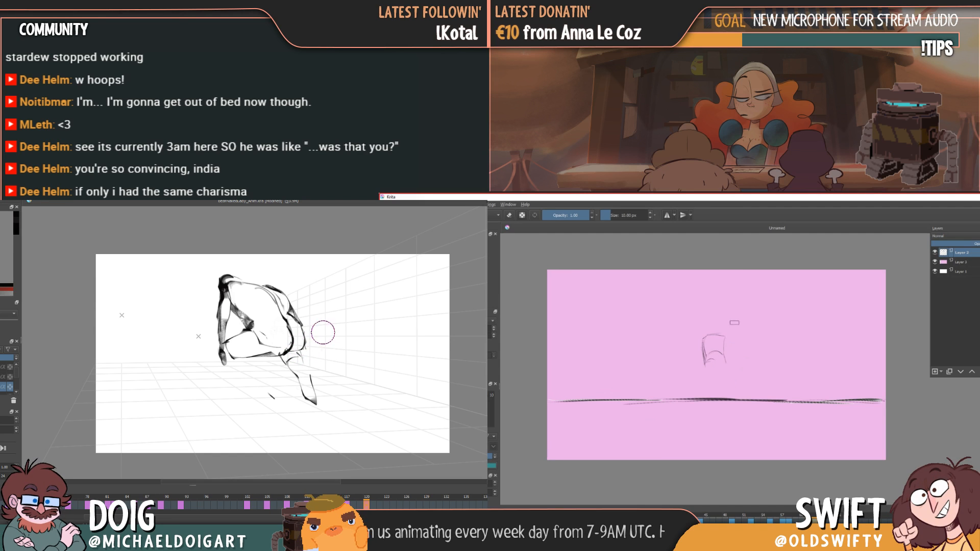
pyautogui.press('Right')
pyautogui.press('Left')
pyautogui.press('Right')
pyautogui.press('Left')
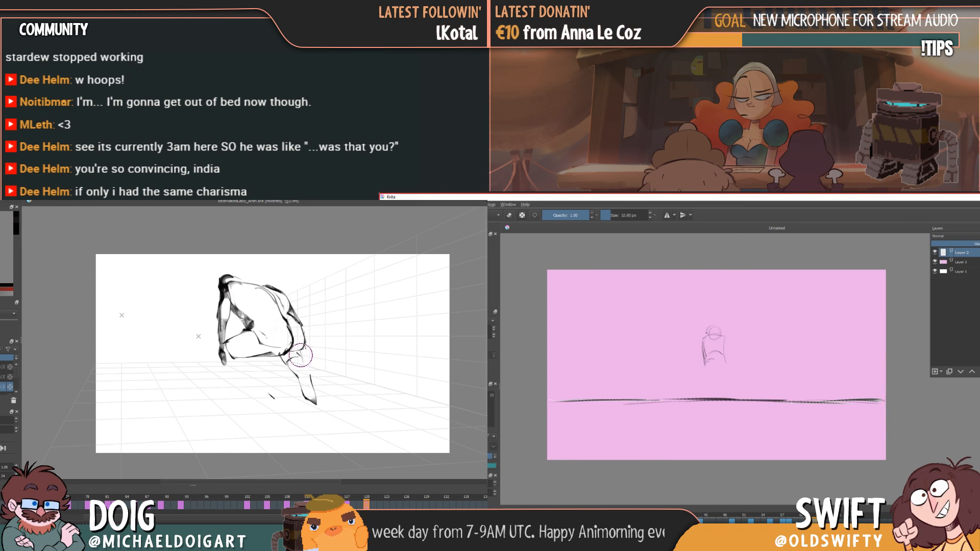
# - Draw one of the small figure's arms stretched out sideways and strengthen the crouching figure's trailing lower leg
pyautogui.press('Right')
pyautogui.press('Left')
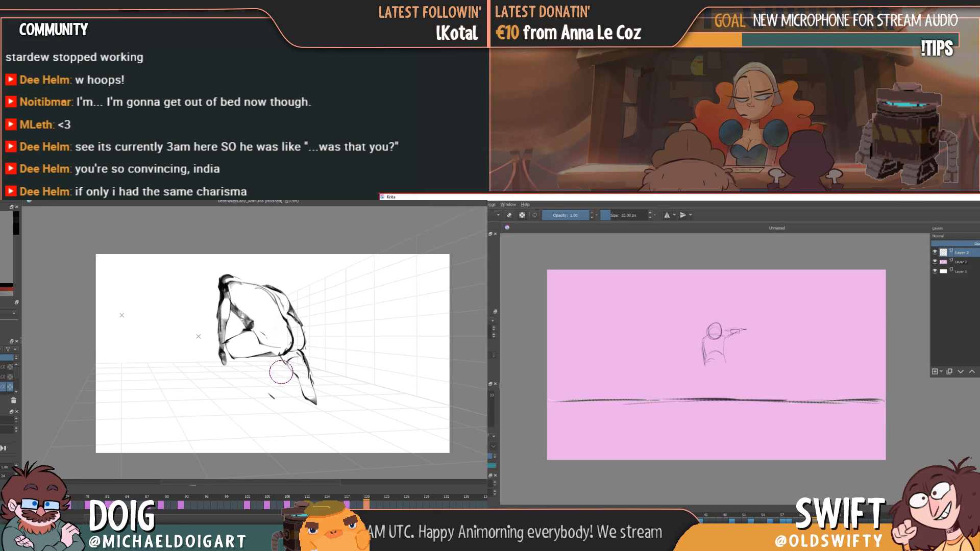
pyautogui.press('Right')
pyautogui.press('Left')
pyautogui.press('Right')
pyautogui.press('Left')
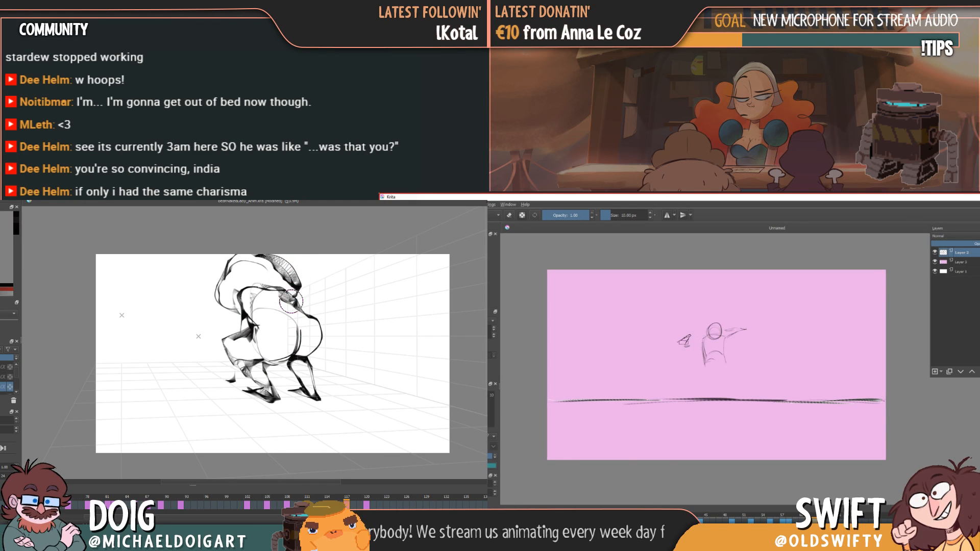
# - Draw the small figure's opposite outstretched hand and compare the crouching pose with its preceding frames
pyautogui.press('Left')
pyautogui.press('Right')
pyautogui.press('Right')
pyautogui.press('Left')
pyautogui.press('Left')
pyautogui.press('Right')
pyautogui.press('Right')
pyautogui.press('Left')
pyautogui.moveTo(260, 342); pyautogui.dragTo(275, 353)
pyautogui.press('Right')
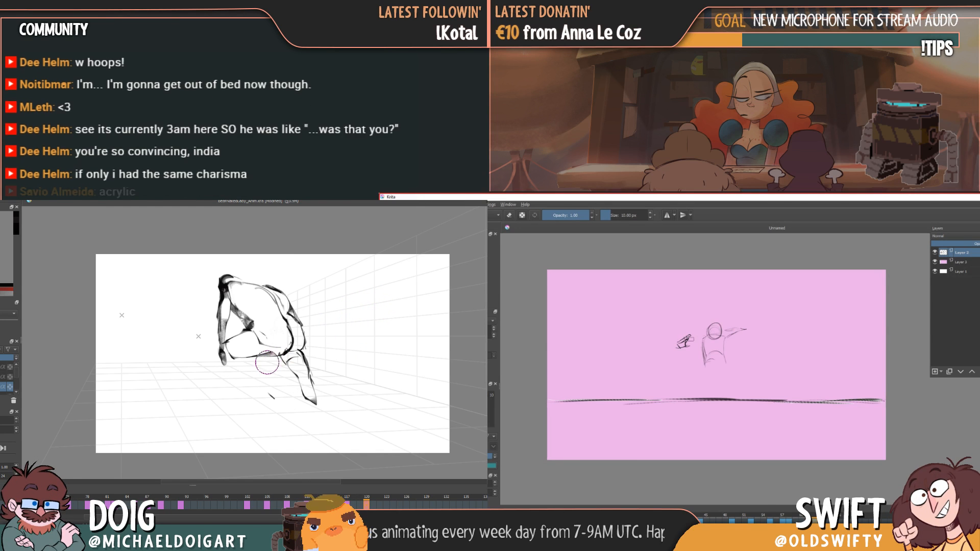
# - Start the crouching figure's second leg below the thigh and redraw one side of the small figure's torso
pyautogui.moveTo(255, 359)
pyautogui.mouseDown()
pyautogui.moveTo(263, 369)
pyautogui.moveTo(274, 341)
pyautogui.mouseUp()
pyautogui.press('Left')
pyautogui.press('Right')
pyautogui.moveTo(707, 336); pyautogui.dragTo(702, 362)
pyautogui.press('Left')
pyautogui.press('Right')
pyautogui.press('Left')
pyautogui.press('Right')
# - Extend the crouching figure's second shin and draw the other side of the small figure's torso
pyautogui.moveTo(253, 373)
pyautogui.mouseDown()
pyautogui.moveTo(268, 351)
pyautogui.moveTo(261, 376)
pyautogui.mouseUp()
pyautogui.press('Left')
pyautogui.press('Right')
pyautogui.moveTo(726, 339); pyautogui.dragTo(724, 356)
pyautogui.press('Left')
pyautogui.press('Right')
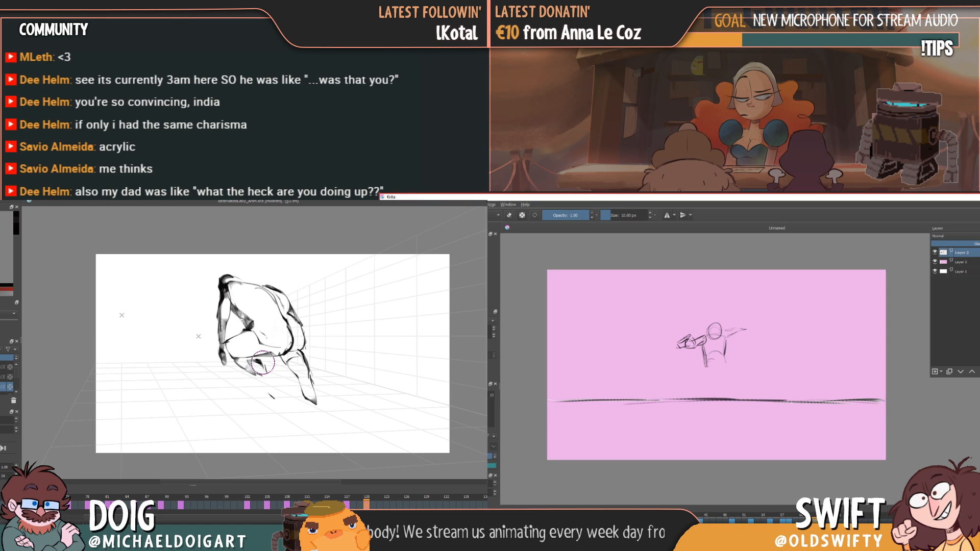
# - Sketch the small figure's hip line below the torso and compare it with the previous frame
pyautogui.moveTo(707, 370); pyautogui.dragTo(718, 366)
pyautogui.press('Left')
pyautogui.press('Right')
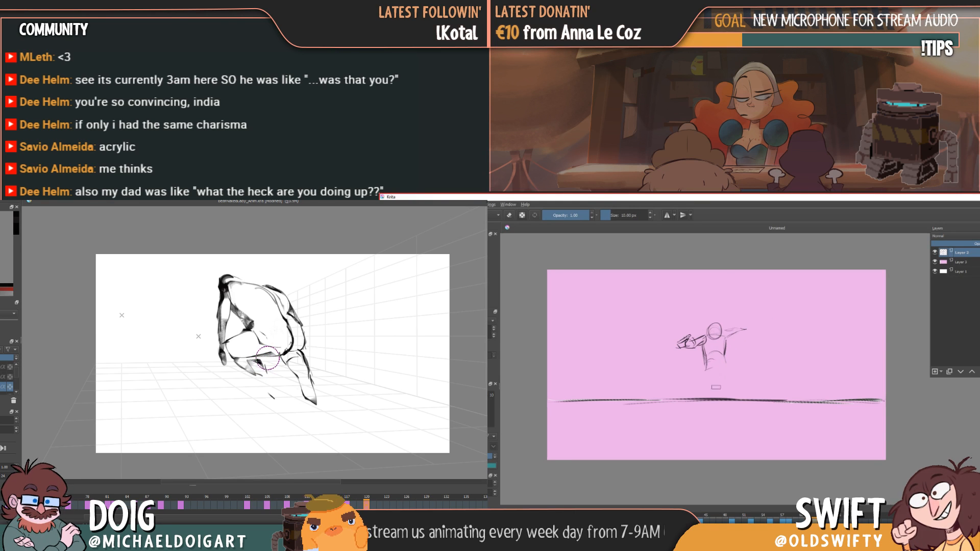
pyautogui.press('Left')
pyautogui.press('Right')
# - Draw the small figure's foot and lower leg reaching down toward the ground line, checking against the previous frame
pyautogui.moveTo(732, 380); pyautogui.dragTo(718, 395)
pyautogui.press('Left')
pyautogui.press('Right')
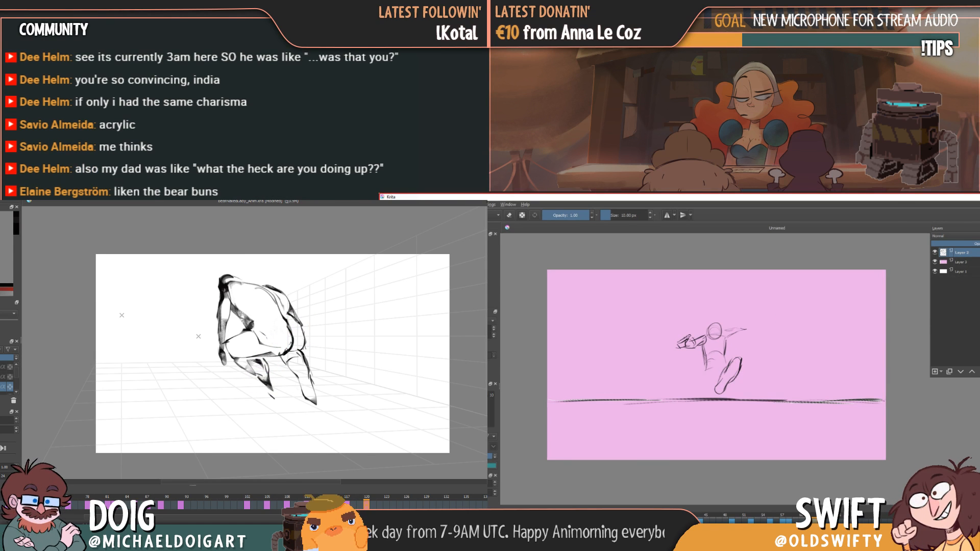
pyautogui.press('Left')
pyautogui.press('Right')
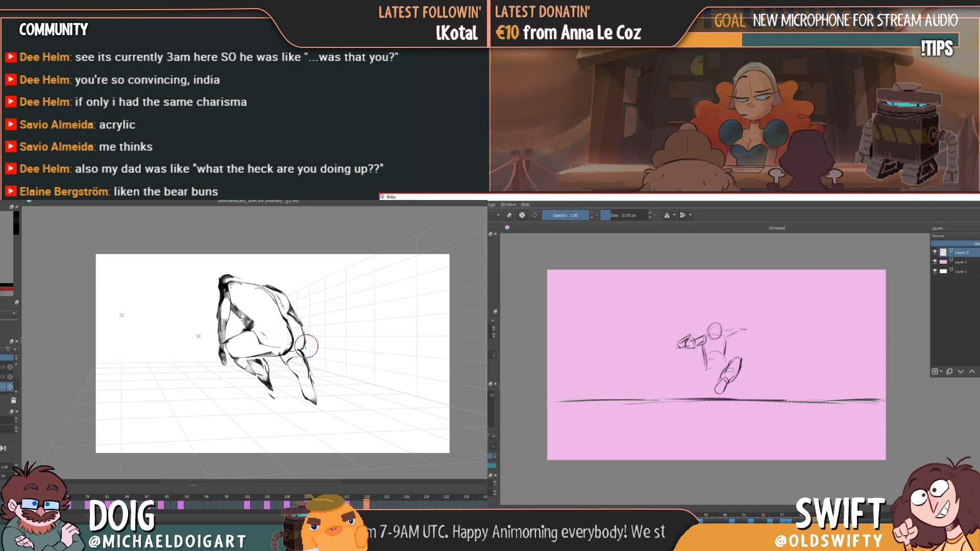
# - Sketch the crouching figure's trailing foot below its near shin, checking the pose against the previous frame
pyautogui.press('Left')
pyautogui.press('Right')
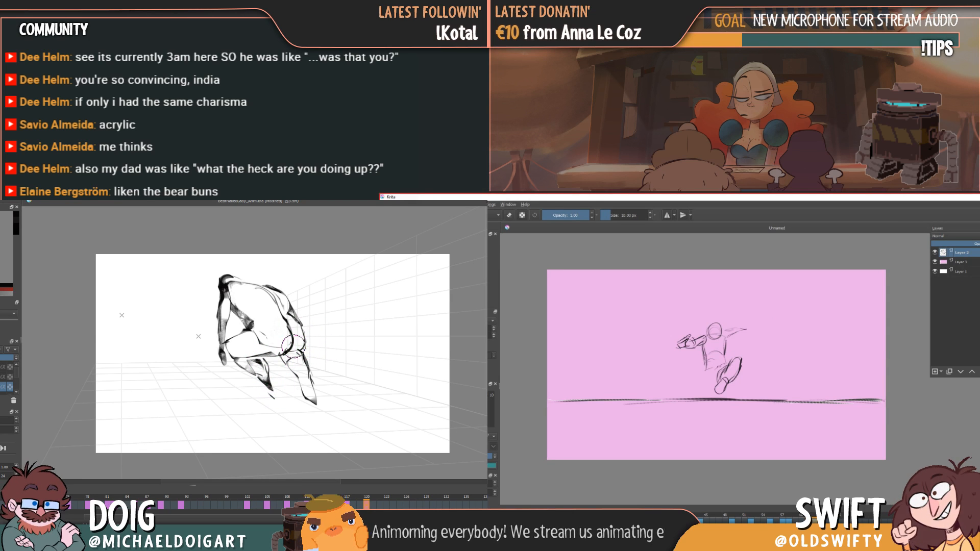
pyautogui.press('Left')
pyautogui.moveTo(270, 394)
pyautogui.mouseDown()
pyautogui.moveTo(278, 392)
pyautogui.moveTo(265, 393)
pyautogui.mouseUp()
pyautogui.press('Right')
pyautogui.hotkey('ctrl', 'z')
pyautogui.press('Left')
pyautogui.press('Right')
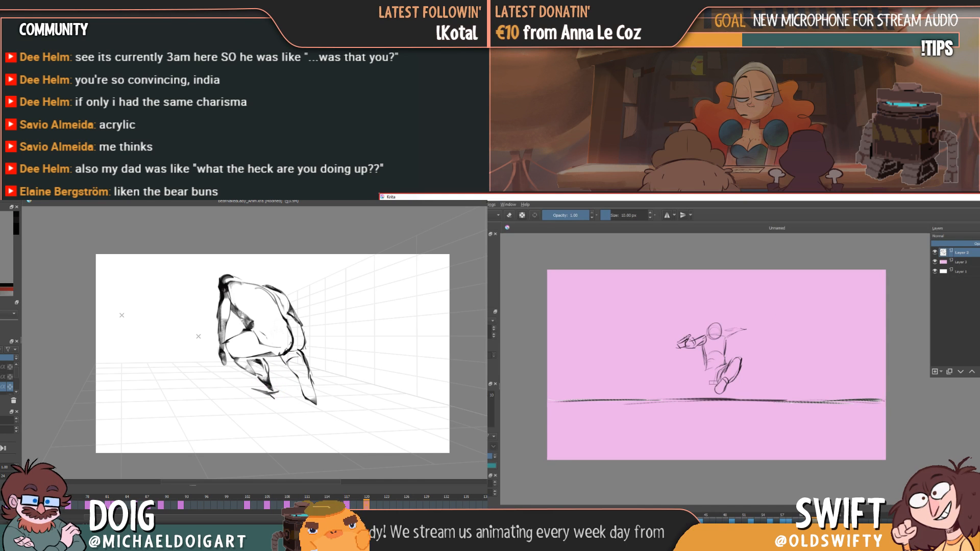
# - Examine how the leaping figure moves into the crouch by stepping back and forth through the preceding frames
pyautogui.press('Left')
pyautogui.press('Left')
pyautogui.press('Left')
pyautogui.press('Left')
pyautogui.press('Left')
pyautogui.press('Right')
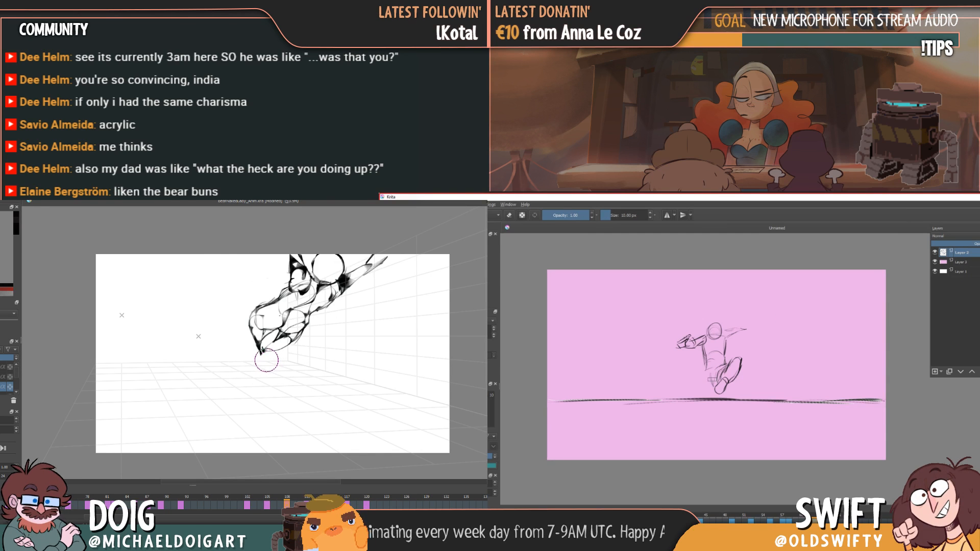
pyautogui.press('Right')
pyautogui.press('Right')
pyautogui.press('Right')
pyautogui.press('Right')
pyautogui.press('Left')
pyautogui.press('Right')
pyautogui.press('Left')
pyautogui.press('Left')
pyautogui.press('Right')
pyautogui.press('Right')
pyautogui.press('Left')
pyautogui.press('Right')
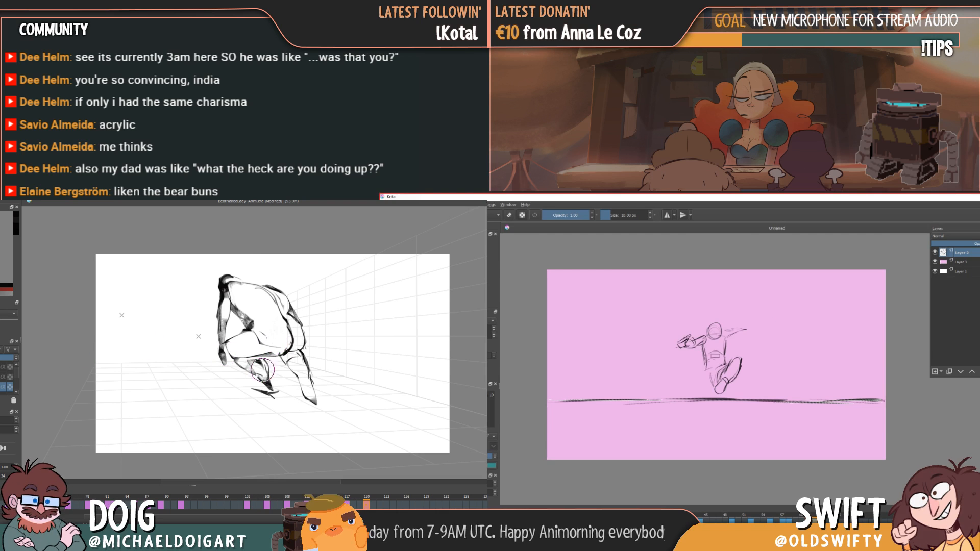
# - Round out the crouching figure's outer hip above the far leg and compare it with the previous frame
pyautogui.moveTo(301, 324); pyautogui.dragTo(304, 349)
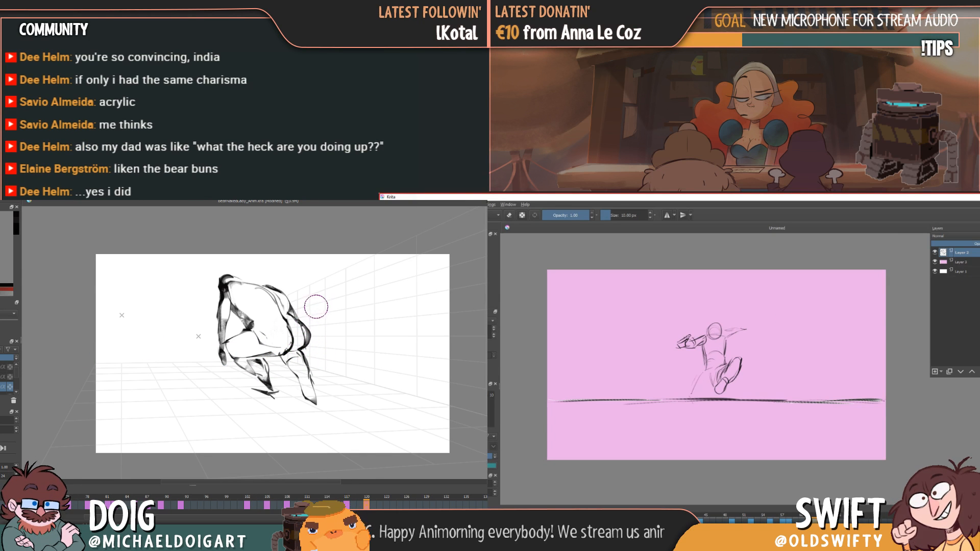
pyautogui.press('Left')
pyautogui.press('Right')
pyautogui.press('Left')
pyautogui.press('Right')
# - Review the room animation frame by frame from the crouch back through the leap to its early frames
pyautogui.press('Left')
pyautogui.press('Left')
pyautogui.press('Left')
pyautogui.press('Left')
pyautogui.press('Left')
pyautogui.press('Left')
pyautogui.press('Left')
pyautogui.press('Left')
pyautogui.press('Left')
pyautogui.press('Left')
pyautogui.press('Left')
pyautogui.press('Left')
pyautogui.press('Left')
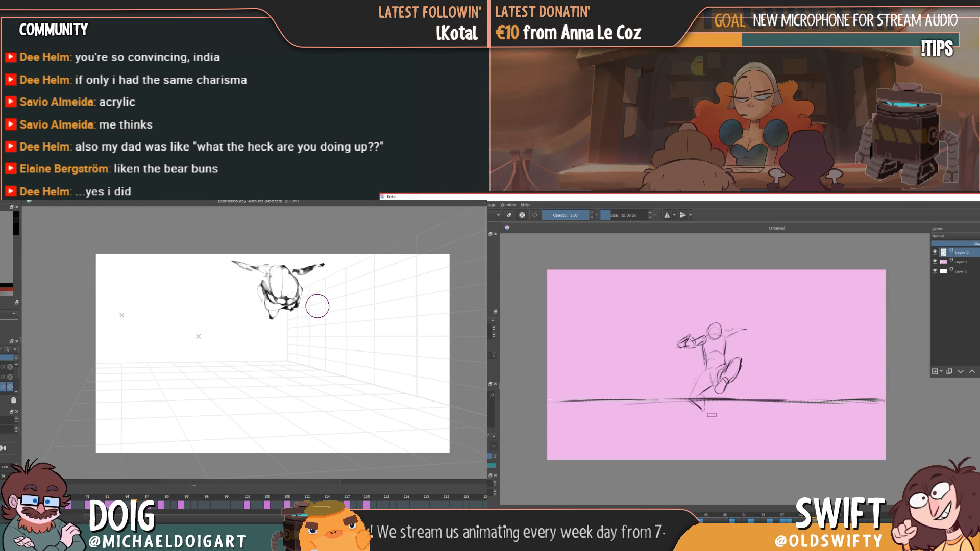
pyautogui.press('Left')
pyautogui.press('Left')
pyautogui.press('Left')
pyautogui.press('Left')
pyautogui.press('Left')
pyautogui.press('Left')
pyautogui.press('Left')
pyautogui.press('Left')
pyautogui.press('Left')
pyautogui.press('Left')
pyautogui.press('Left')
pyautogui.press('Left')
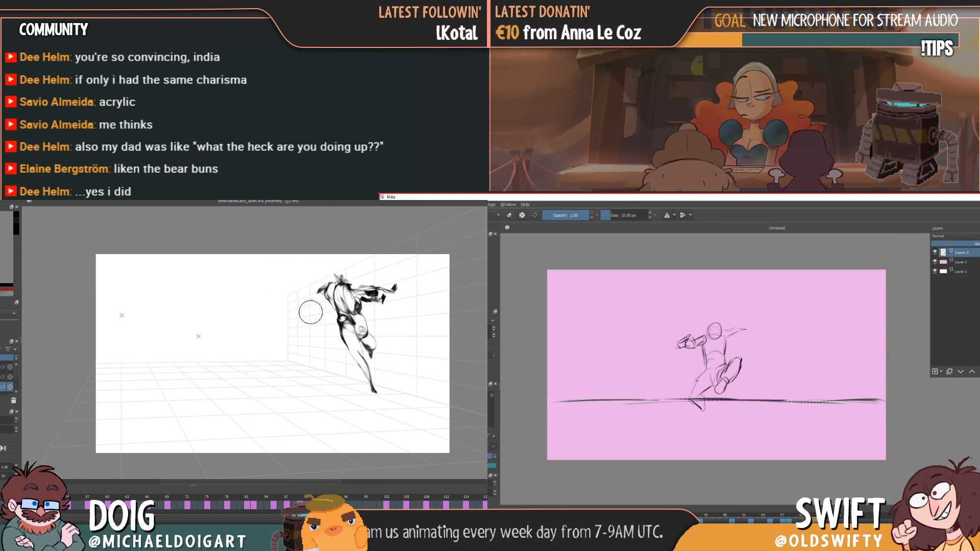
pyautogui.press('Left')
pyautogui.press('Left')
pyautogui.press('Left')
pyautogui.press('Left')
pyautogui.press('Left')
pyautogui.press('Left')
pyautogui.press('Left')
pyautogui.press('Left')
pyautogui.press('Left')
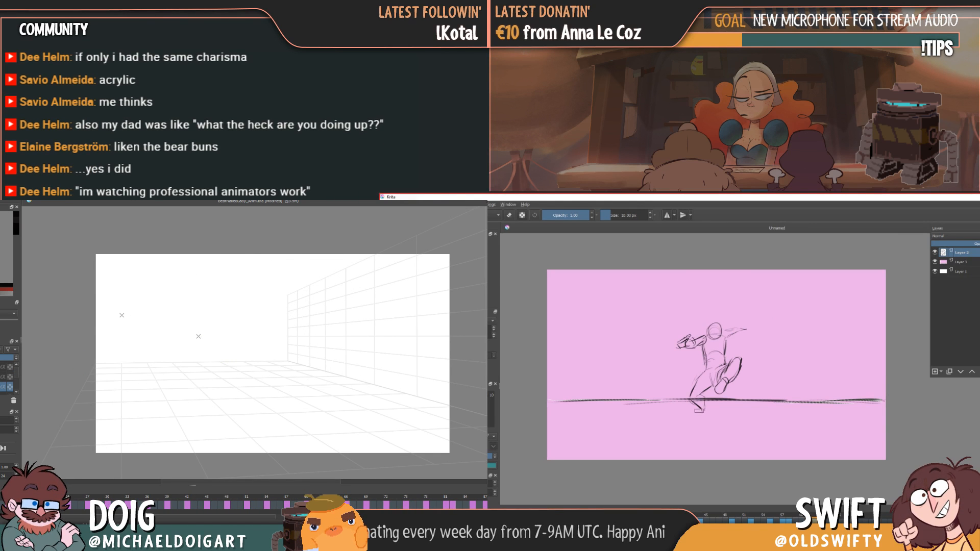
# - Sketch the small figure's trailing foot just below the ground line
pyautogui.moveTo(700, 410); pyautogui.dragTo(704, 408)
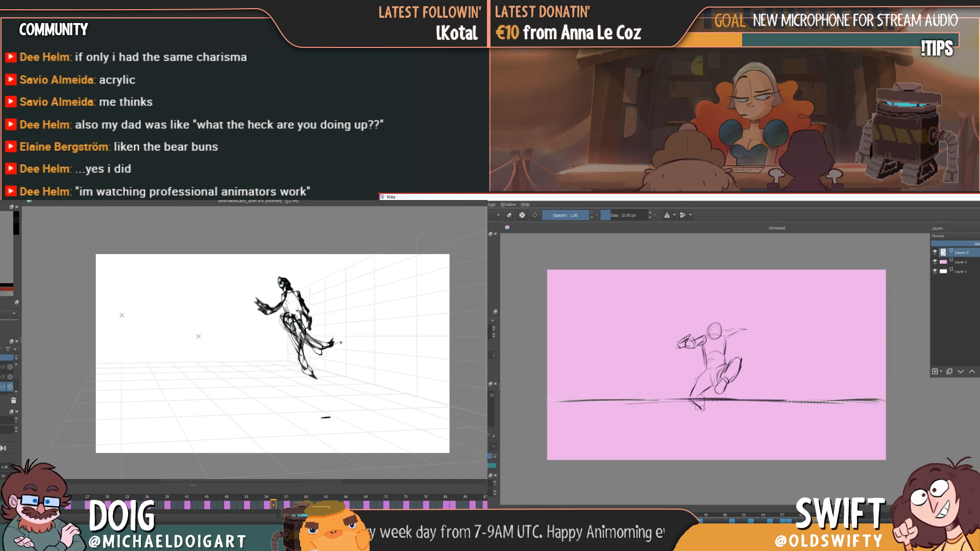
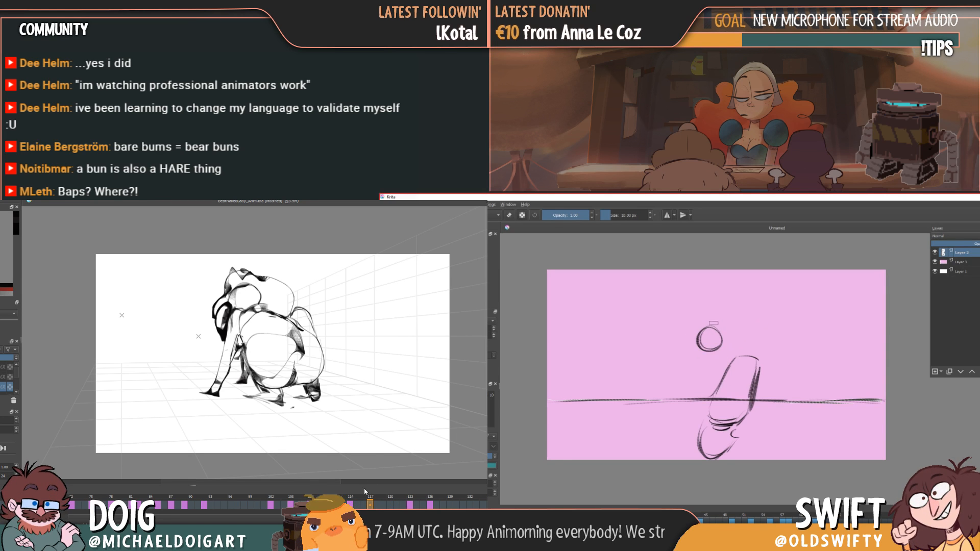
# - Shift the head circle above the large foreground leg slightly on the pink canvas, checking its placement against the neighbouring frames
pyautogui.press('Right')
pyautogui.press('Left')
pyautogui.moveTo(727, 314)
pyautogui.mouseDown()
pyautogui.moveTo(687, 334)
pyautogui.moveTo(690, 324)
pyautogui.moveTo(718, 320)
pyautogui.mouseUp()
pyautogui.press('Right')
pyautogui.press('Left')
pyautogui.hotkey('ctrl', 't')
pyautogui.press('Right')
pyautogui.press('Return')
pyautogui.press('Left')
pyautogui.press('Left')
pyautogui.press('Right')
pyautogui.press('Right')
pyautogui.press('Left')
pyautogui.press('Left')
pyautogui.press('Right')
pyautogui.press('Left')
pyautogui.press('Left')
pyautogui.press('Right')
pyautogui.press('Right')
pyautogui.press('Right')
pyautogui.press('Left')
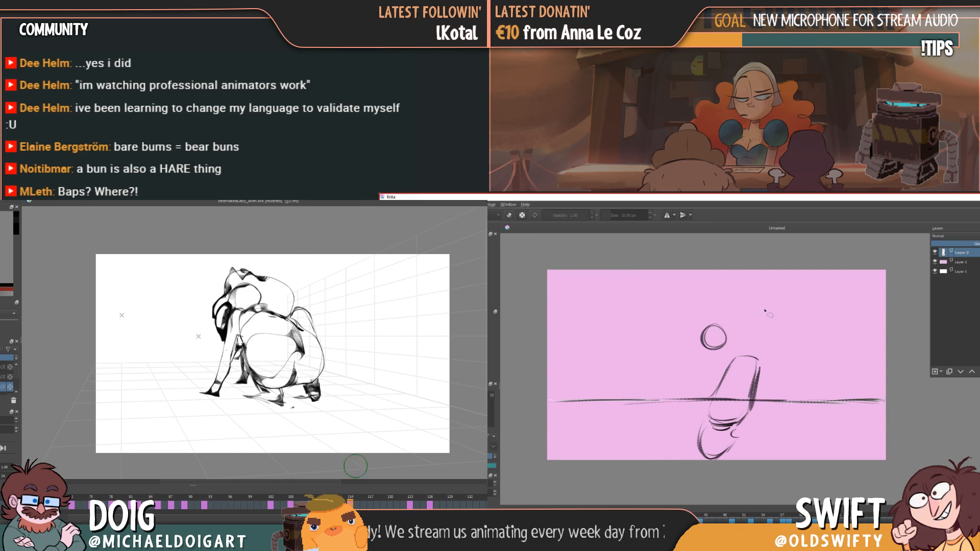
pyautogui.press('b')
pyautogui.press('Left')
pyautogui.press('Right')
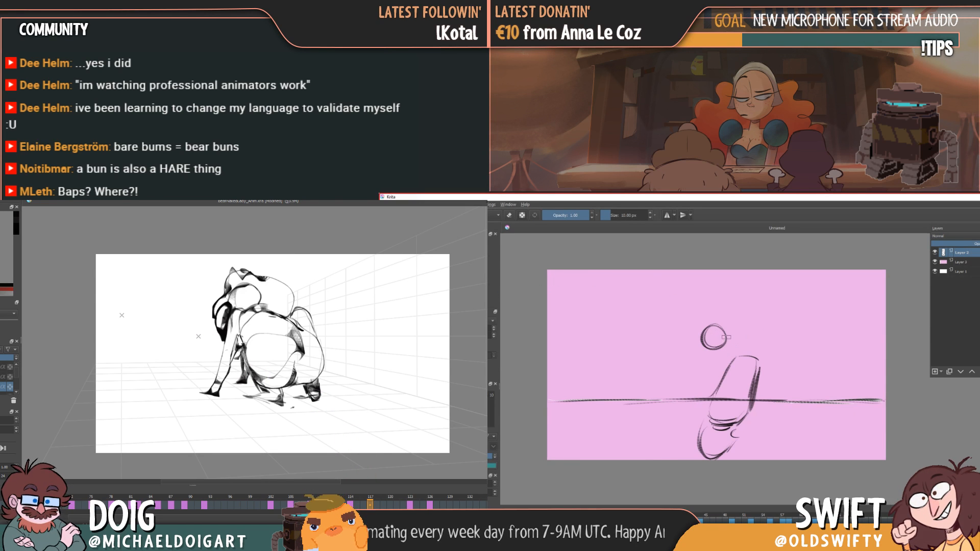
pyautogui.press('Left')
pyautogui.press('Right')
# - Try to squash the crouching figure slightly from its upper edge and widen it a little with a transform
pyautogui.hotkey('ctrl', 't')
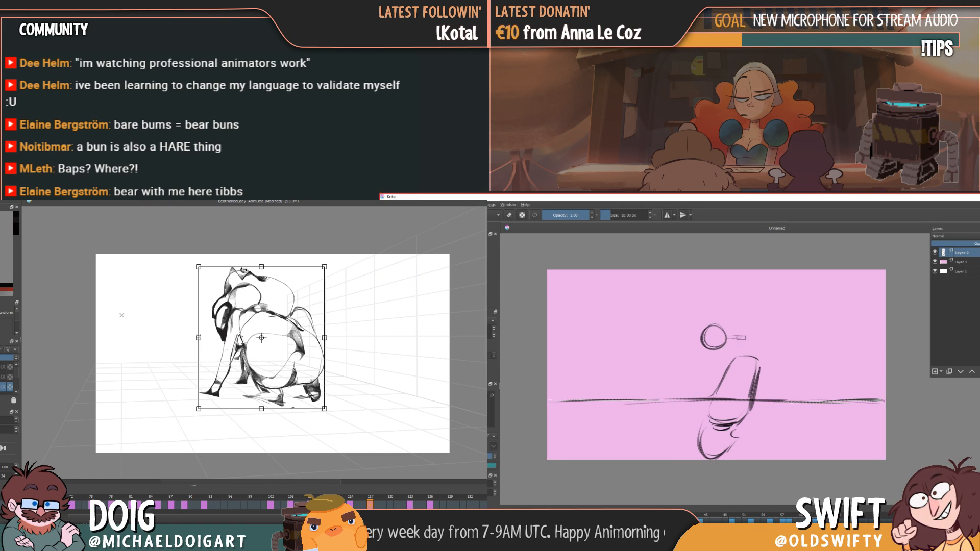
pyautogui.moveTo(263, 269); pyautogui.dragTo(262, 274)
pyautogui.press('Left')
pyautogui.press('Right')
pyautogui.moveTo(198, 341); pyautogui.dragTo(197, 340)
pyautogui.press('Left')
pyautogui.press('Right')
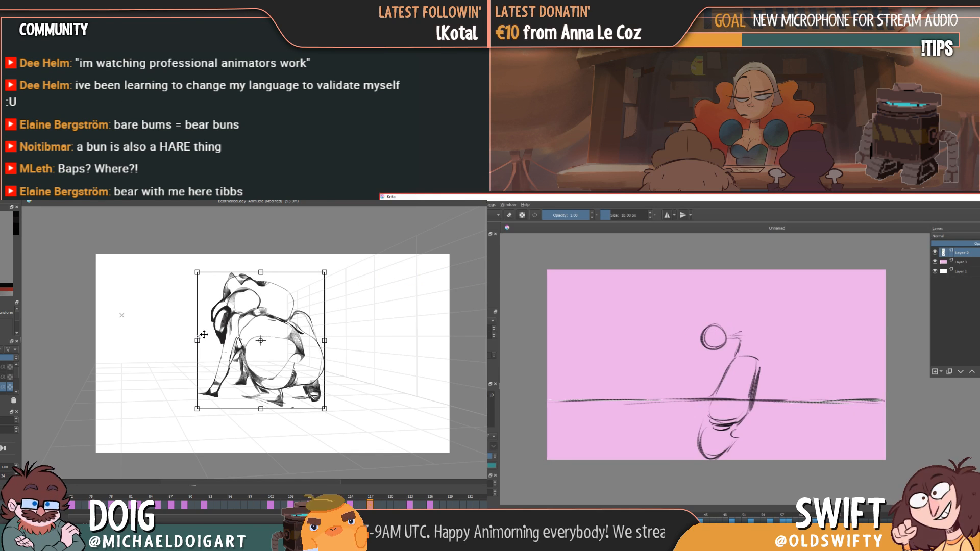
pyautogui.press('Return')
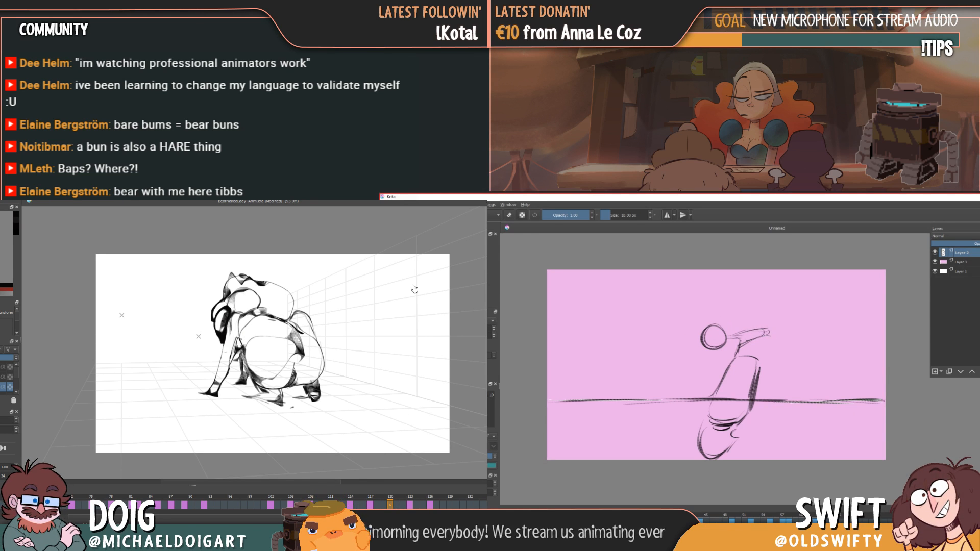
# - Try to squash the crouching figure slightly further in the following keyframe
pyautogui.hotkey('ctrl', 't')
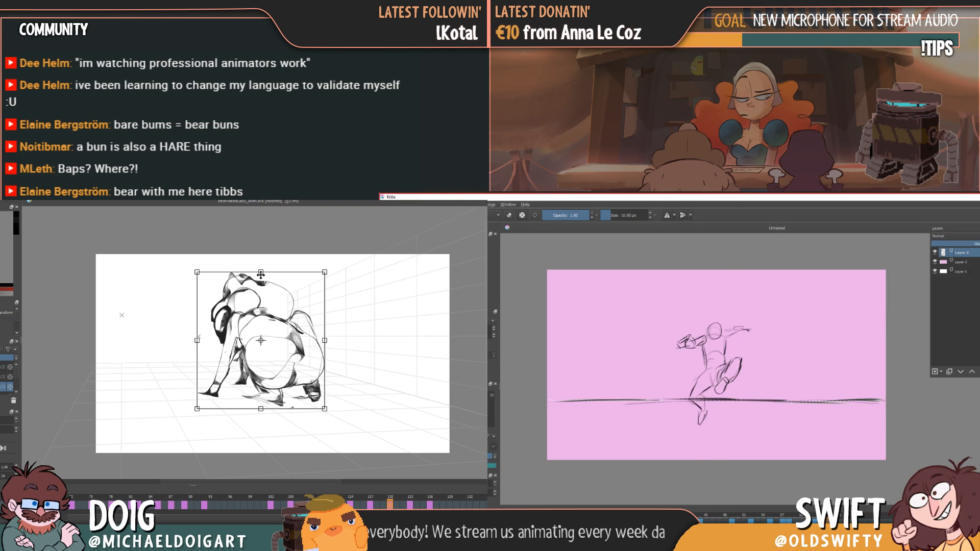
pyautogui.moveTo(261, 274); pyautogui.dragTo(261, 275)
pyautogui.moveTo(198, 342); pyautogui.dragTo(198, 343)
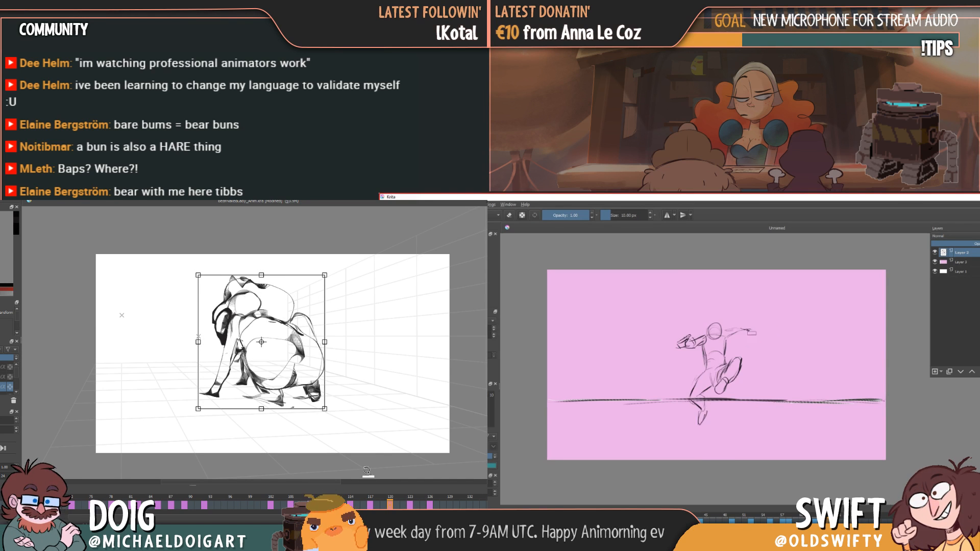
# - Clear the two squashed crouch keyframes to blank and compare them with the crouch keyframe before them
pyautogui.click(368, 503)
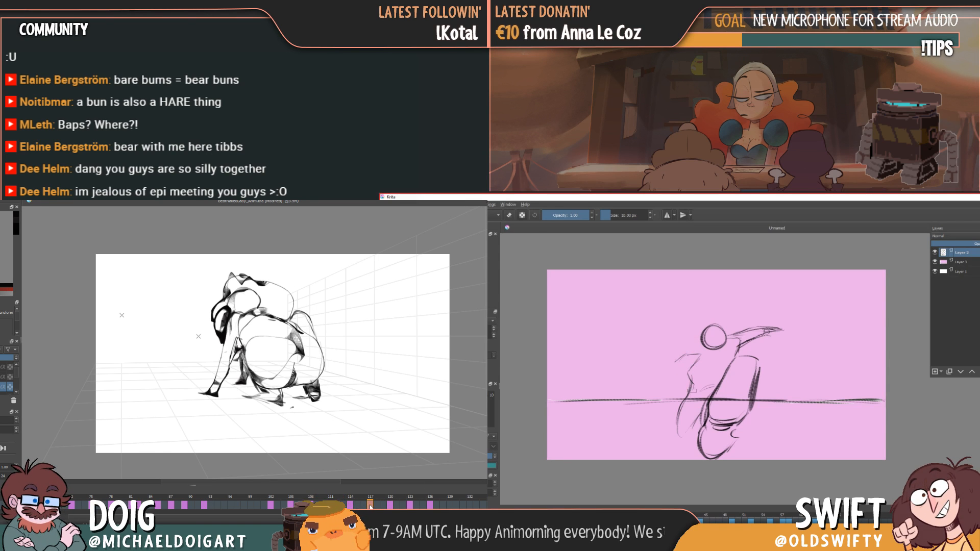
pyautogui.press('Delete')
pyautogui.click(391, 507)
pyautogui.click(372, 507)
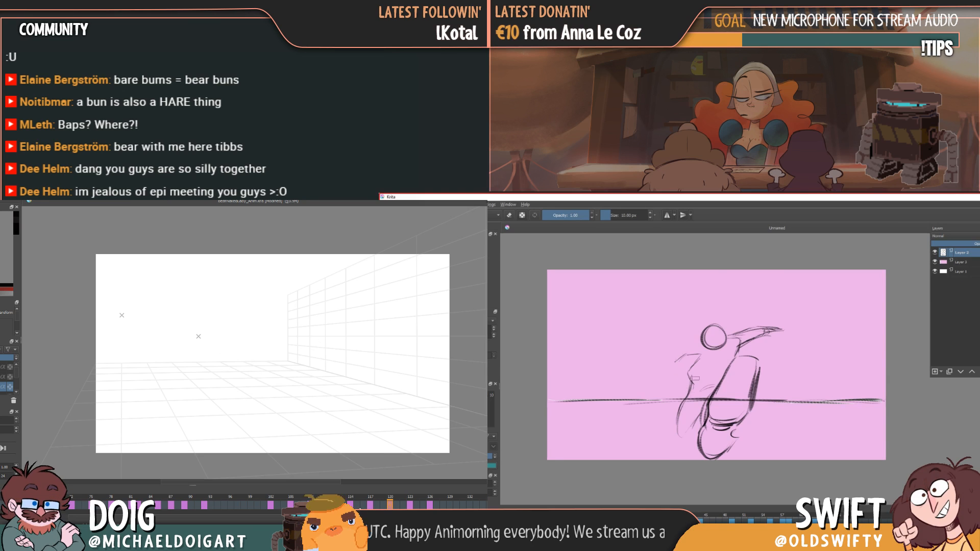
pyautogui.click(391, 508)
pyautogui.click(372, 508)
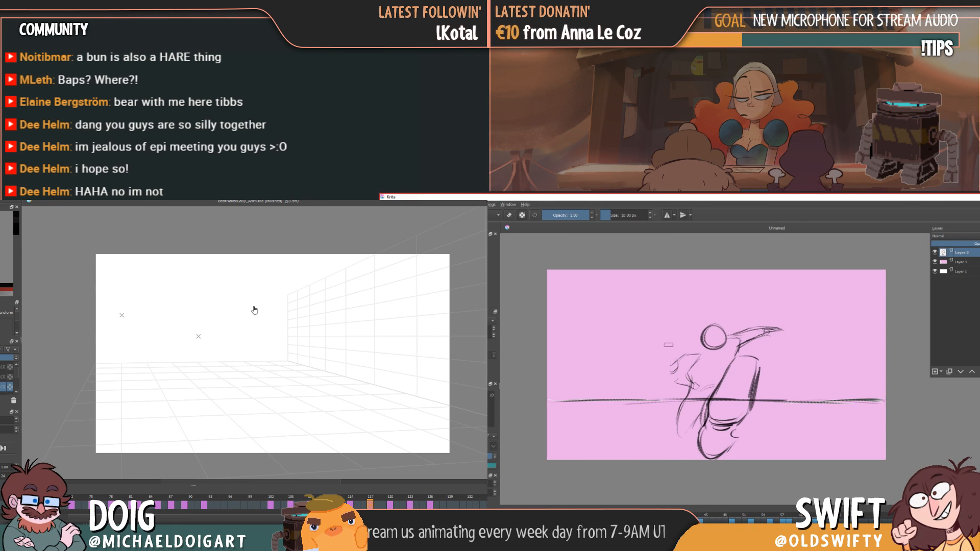
pyautogui.click(350, 506)
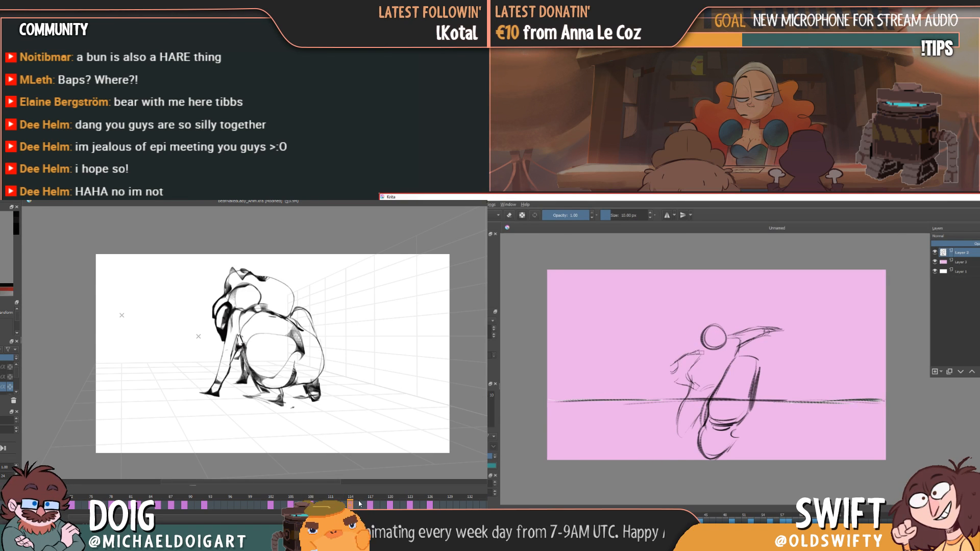
pyautogui.click(390, 505)
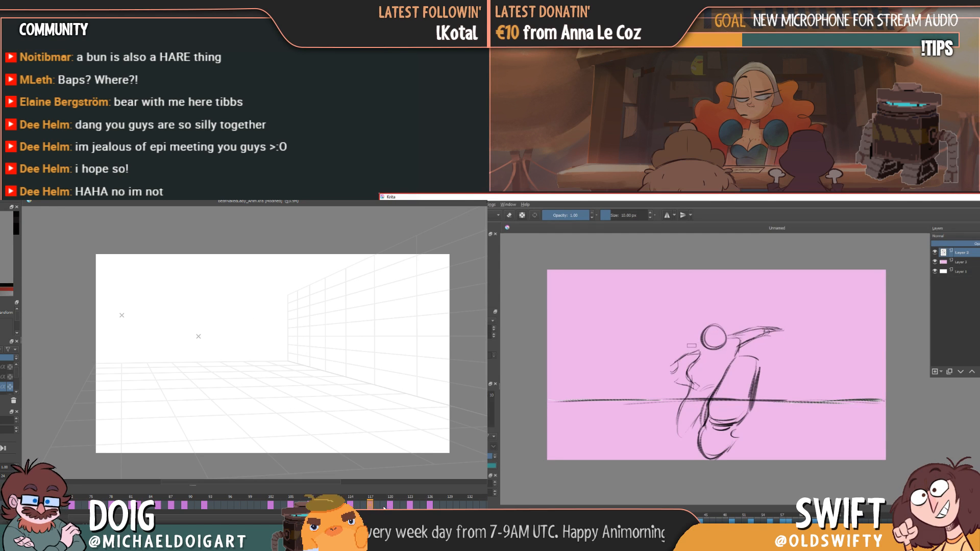
pyautogui.click(350, 506)
pyautogui.click(371, 506)
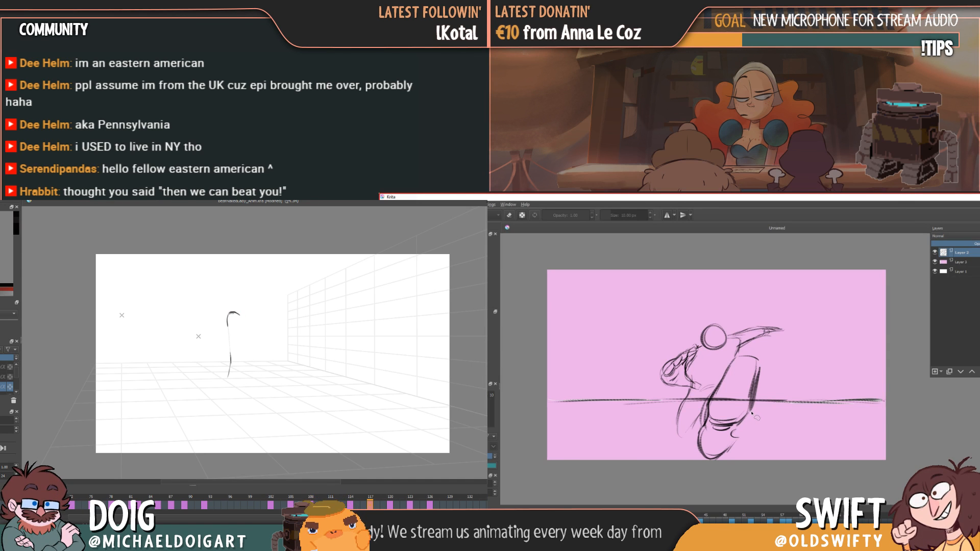
# - Draw the long planted limb of the new pose in the blank keyframe, checking it against the previous crouch
pyautogui.moveTo(228, 326); pyautogui.dragTo(232, 354)
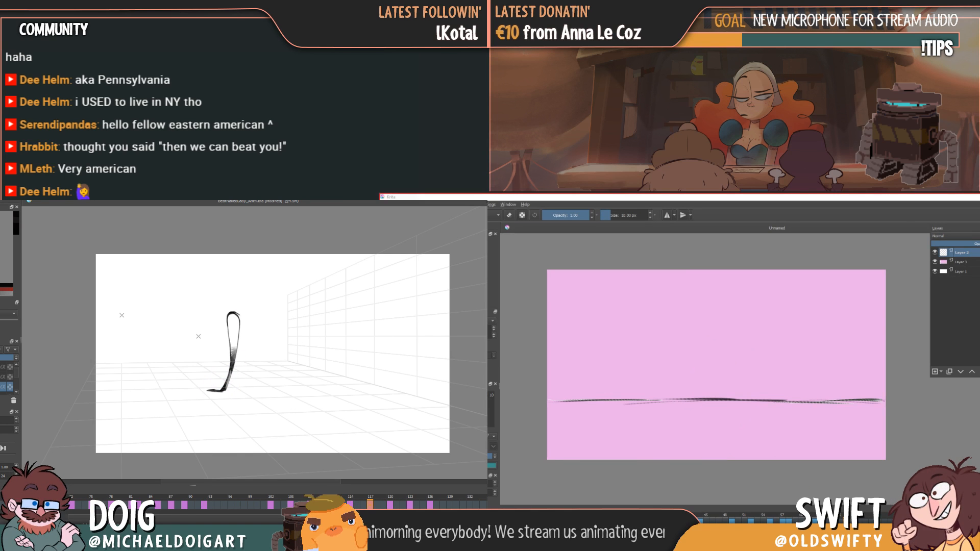
pyautogui.press('Left')
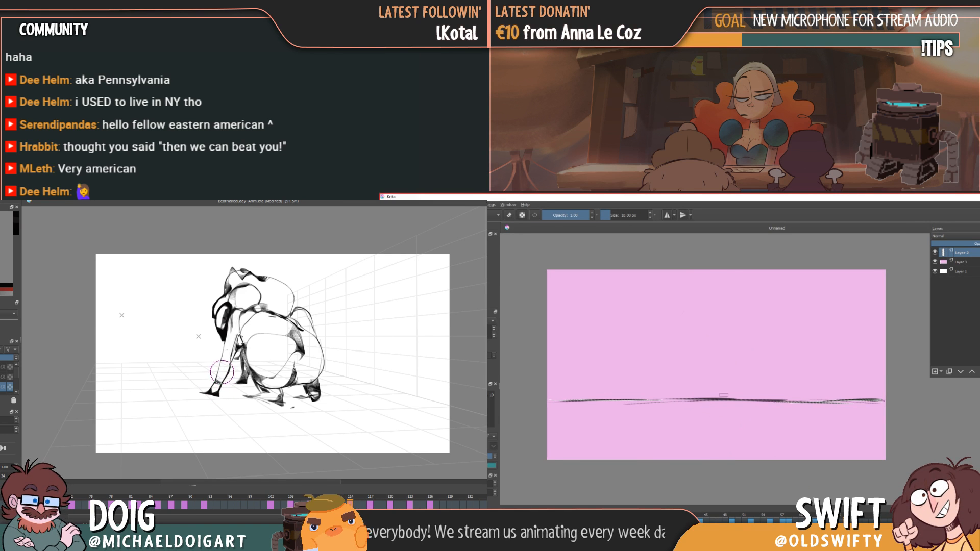
# - Scribble an arch of dense upward strokes across the pink canvas's ground line and add an inner joint contour to the planted limb
pyautogui.moveTo(722, 449)
pyautogui.mouseDown()
pyautogui.moveTo(739, 394)
pyautogui.moveTo(754, 424)
pyautogui.moveTo(773, 382)
pyautogui.moveTo(799, 361)
pyautogui.moveTo(811, 462)
pyautogui.moveTo(799, 432)
pyautogui.moveTo(796, 448)
pyautogui.moveTo(783, 431)
pyautogui.moveTo(766, 432)
pyautogui.moveTo(726, 464)
pyautogui.moveTo(723, 439)
pyautogui.mouseUp()
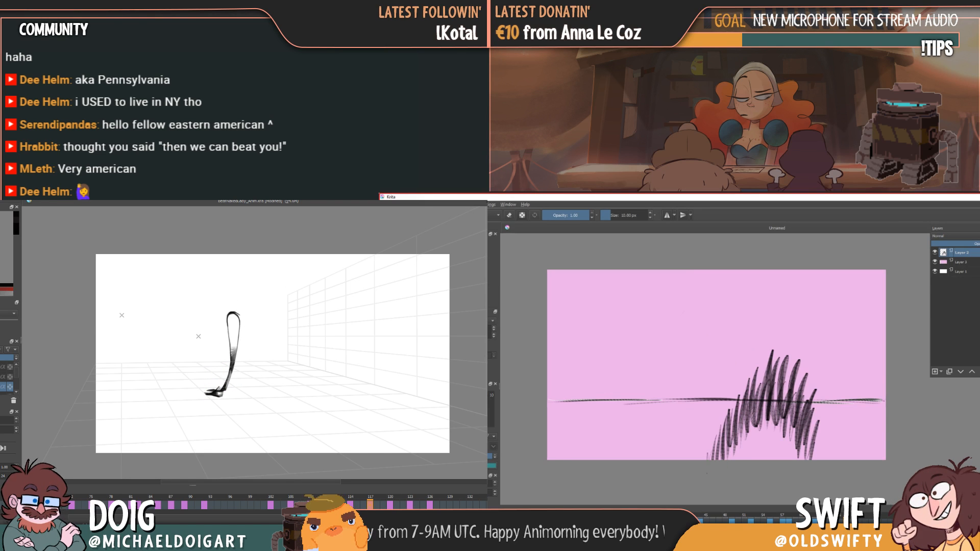
pyautogui.moveTo(729, 403); pyautogui.dragTo(731, 423)
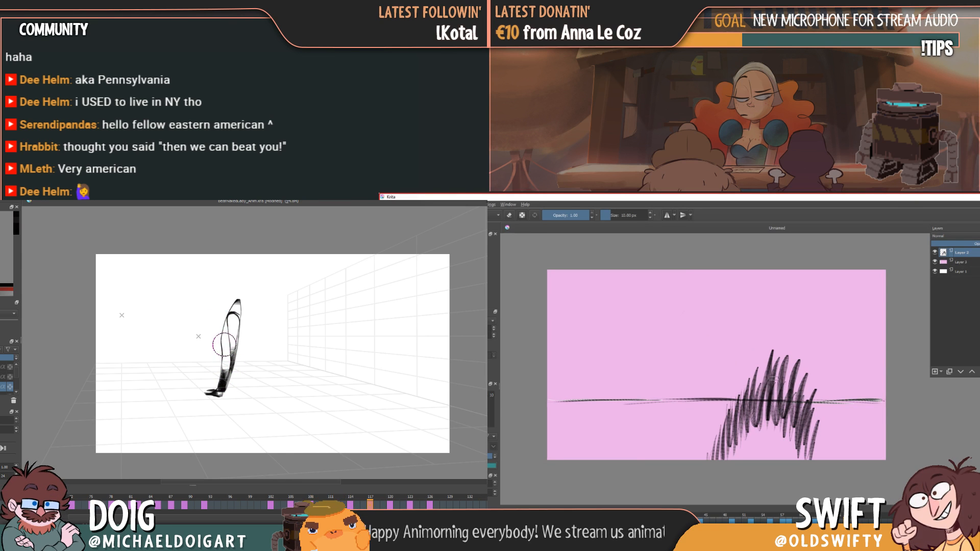
pyautogui.moveTo(772, 394)
pyautogui.mouseDown()
pyautogui.moveTo(785, 414)
pyautogui.moveTo(798, 402)
pyautogui.moveTo(805, 433)
pyautogui.mouseUp()
pyautogui.moveTo(231, 342)
pyautogui.mouseDown()
pyautogui.moveTo(232, 358)
pyautogui.moveTo(237, 345)
pyautogui.mouseUp()
pyautogui.moveTo(813, 440); pyautogui.dragTo(810, 455)
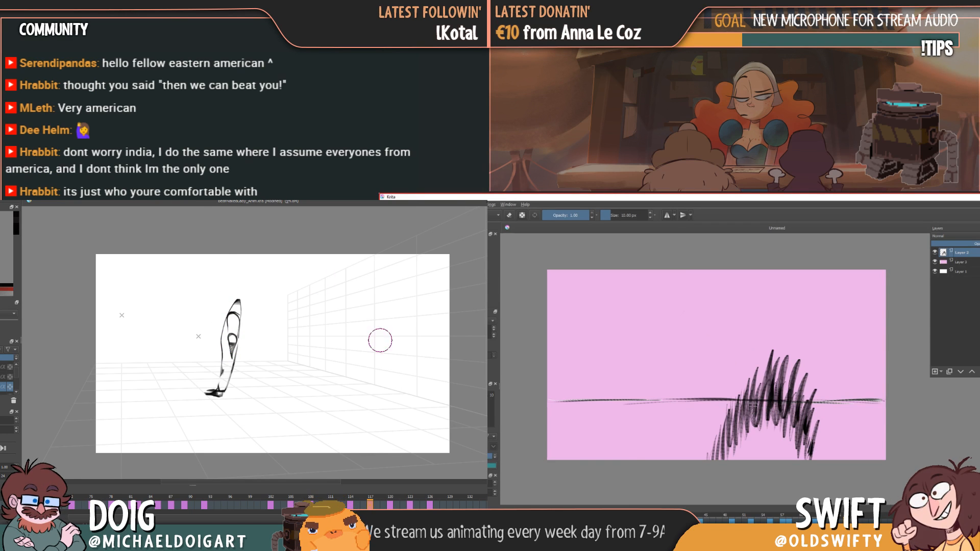
pyautogui.moveTo(749, 402); pyautogui.dragTo(735, 434)
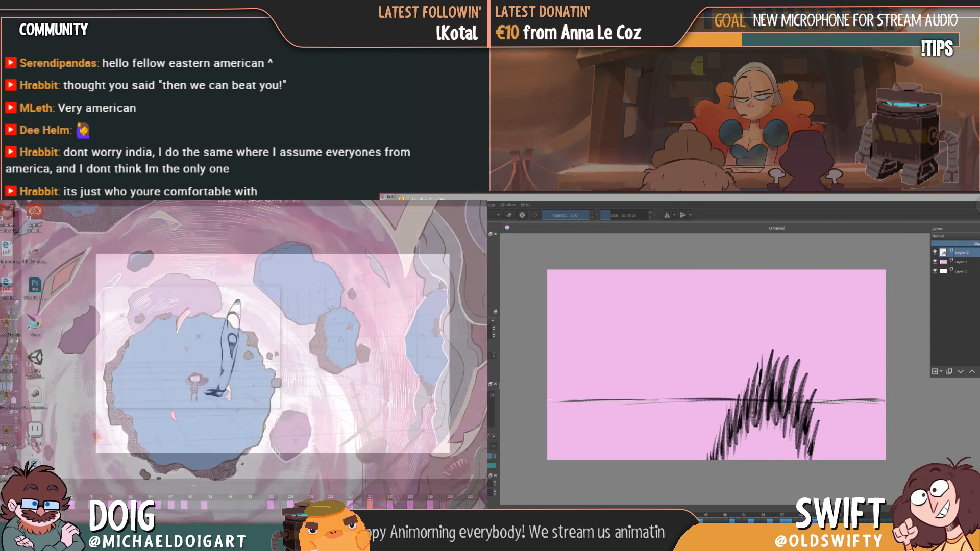
# - Compare the scribbled arch on the pink canvas with the neighbouring frame
pyautogui.press('Left')
pyautogui.press('Right')
pyautogui.press('Left')
pyautogui.press('Right')
pyautogui.press('e')
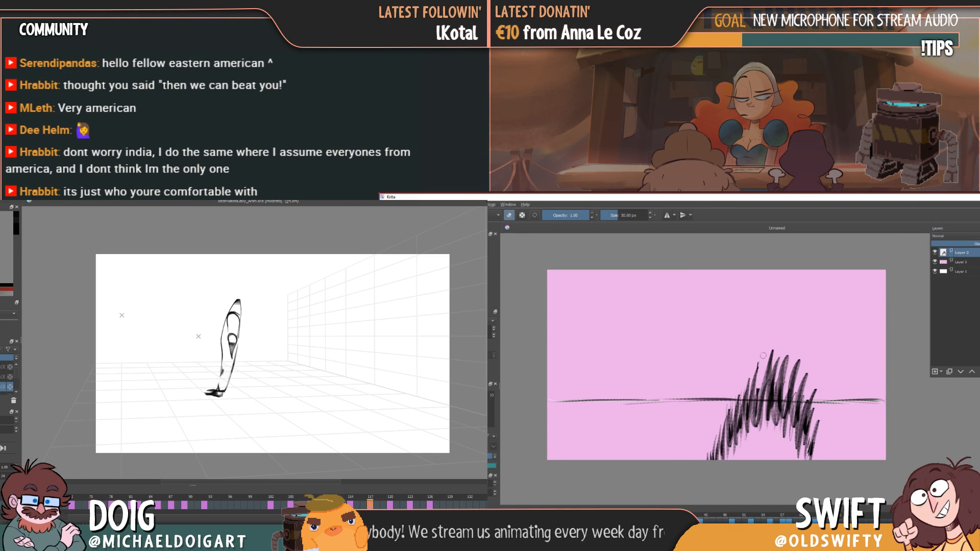
pyautogui.press('Left')
pyautogui.press('Right')
pyautogui.press('Left')
pyautogui.press('Right')
pyautogui.press('Left')
pyautogui.press('Right')
pyautogui.press('e')
# - Sketch a huge head circle cropped by the pink canvas's upper edge, with one shoulder and arm sweeping down beside it
pyautogui.moveTo(639, 304)
pyautogui.mouseDown()
pyautogui.moveTo(724, 354)
pyautogui.moveTo(750, 271)
pyautogui.mouseUp()
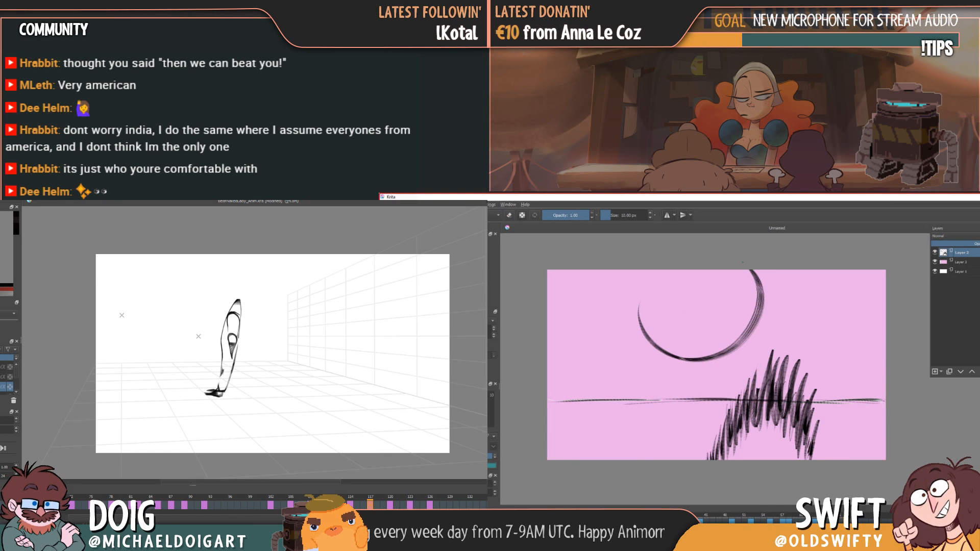
pyautogui.moveTo(633, 279)
pyautogui.mouseDown()
pyautogui.moveTo(764, 302)
pyautogui.moveTo(622, 301)
pyautogui.moveTo(715, 377)
pyautogui.moveTo(765, 277)
pyautogui.moveTo(763, 331)
pyautogui.moveTo(661, 360)
pyautogui.moveTo(751, 360)
pyautogui.mouseUp()
pyautogui.moveTo(770, 290)
pyautogui.mouseDown()
pyautogui.moveTo(851, 305)
pyautogui.moveTo(835, 301)
pyautogui.moveTo(881, 360)
pyautogui.mouseUp()
pyautogui.moveTo(860, 309)
pyautogui.mouseDown()
pyautogui.moveTo(773, 358)
pyautogui.moveTo(837, 447)
pyautogui.mouseUp()
# - Draw the huge figure's opposite shoulder, curved outer arm and torso side down to the canvas's lower edge
pyautogui.moveTo(638, 286)
pyautogui.mouseDown()
pyautogui.moveTo(602, 343)
pyautogui.moveTo(574, 432)
pyautogui.mouseUp()
pyautogui.moveTo(617, 322); pyautogui.dragTo(559, 408)
pyautogui.moveTo(582, 357); pyautogui.dragTo(559, 444)
pyautogui.moveTo(610, 329)
pyautogui.mouseDown()
pyautogui.moveTo(602, 363)
pyautogui.moveTo(625, 415)
pyautogui.mouseUp()
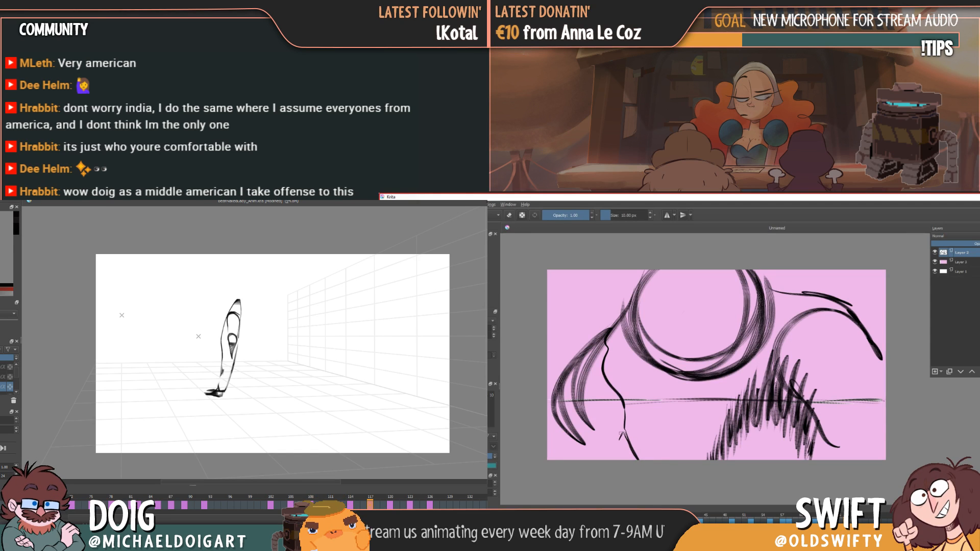
pyautogui.moveTo(585, 445); pyautogui.dragTo(593, 461)
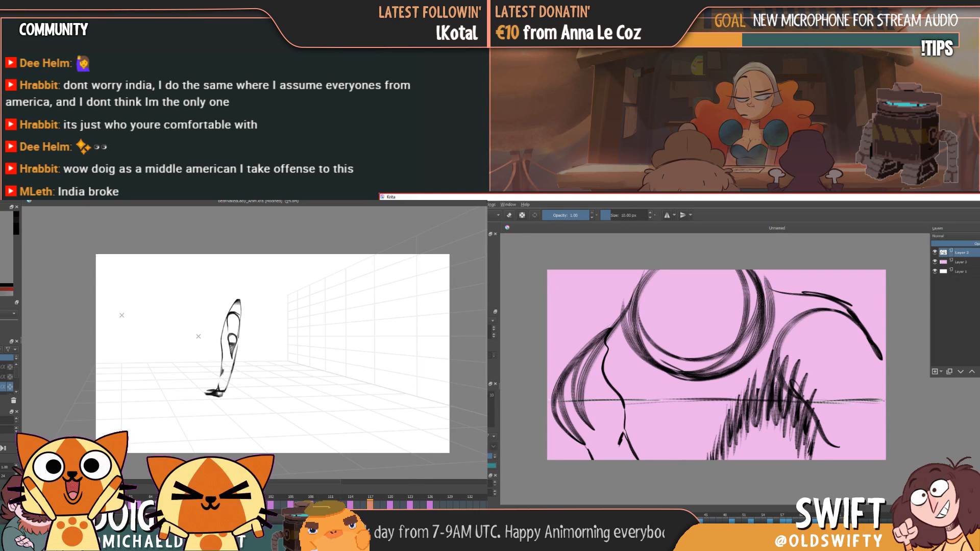
# - Fill the huge figure's head, torso, arms and scribbled arch on the pink canvas with solid black
pyautogui.click(713, 330)
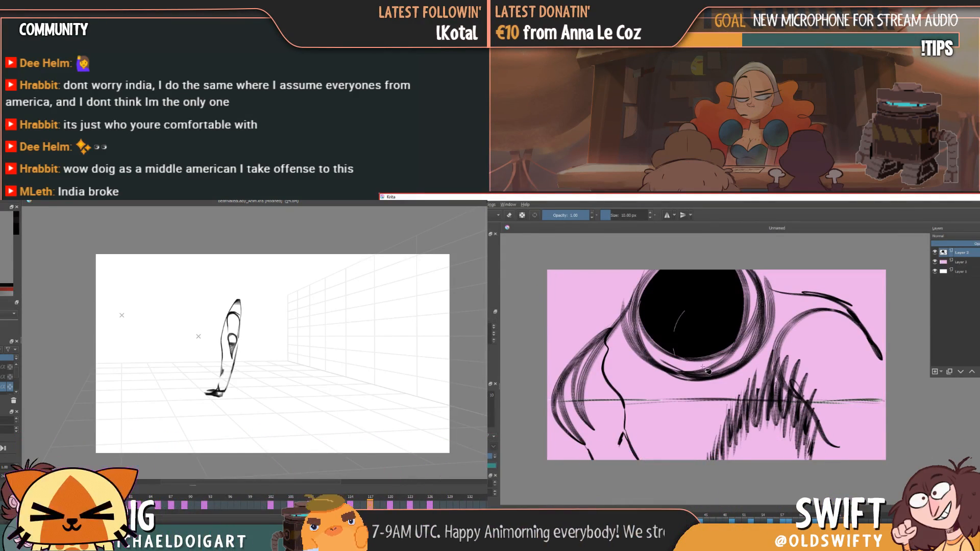
pyautogui.click(700, 400)
pyautogui.click(816, 380)
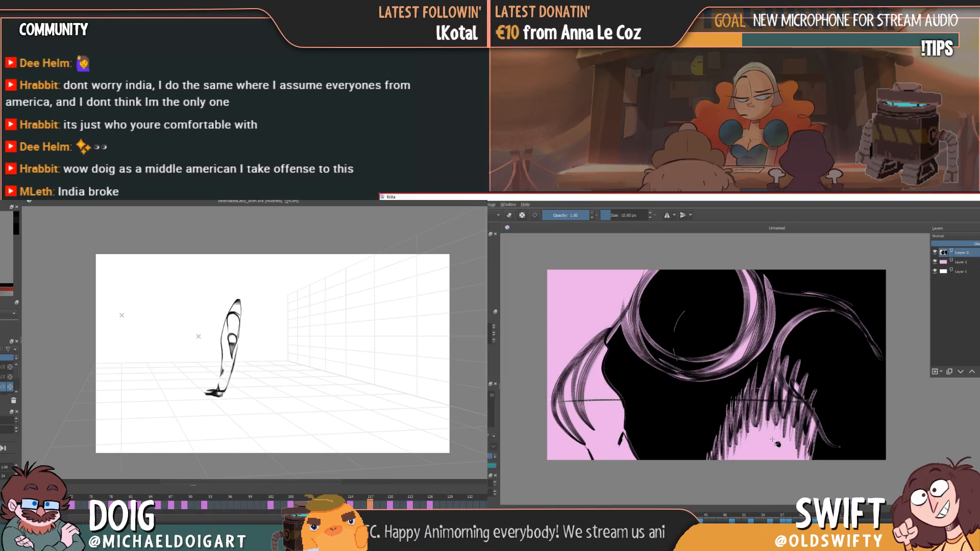
pyautogui.click(776, 448)
pyautogui.click(776, 448)
pyautogui.click(615, 419)
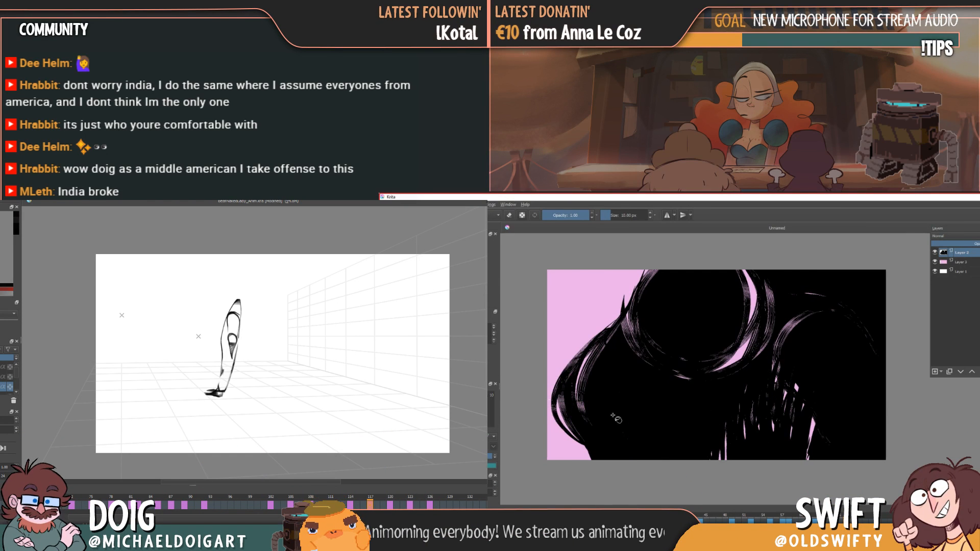
# - Erase the excess black above the huge figure's sloping shoulder and carve a tiny smiley face into its black head
pyautogui.press('e')
pyautogui.moveTo(761, 271); pyautogui.dragTo(879, 323)
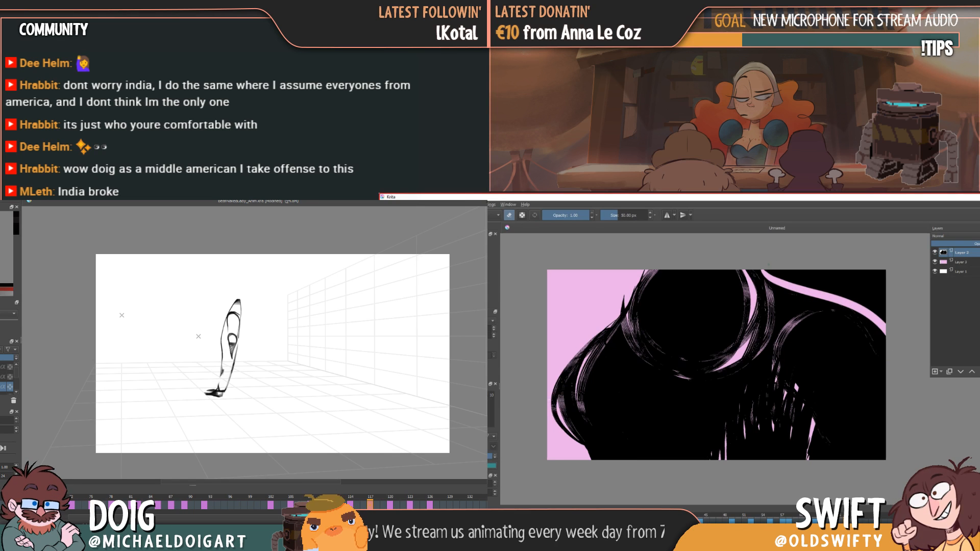
pyautogui.moveTo(785, 274)
pyautogui.mouseDown()
pyautogui.moveTo(854, 296)
pyautogui.moveTo(775, 275)
pyautogui.moveTo(888, 328)
pyautogui.moveTo(864, 307)
pyautogui.moveTo(891, 315)
pyautogui.moveTo(784, 268)
pyautogui.moveTo(878, 302)
pyautogui.mouseUp()
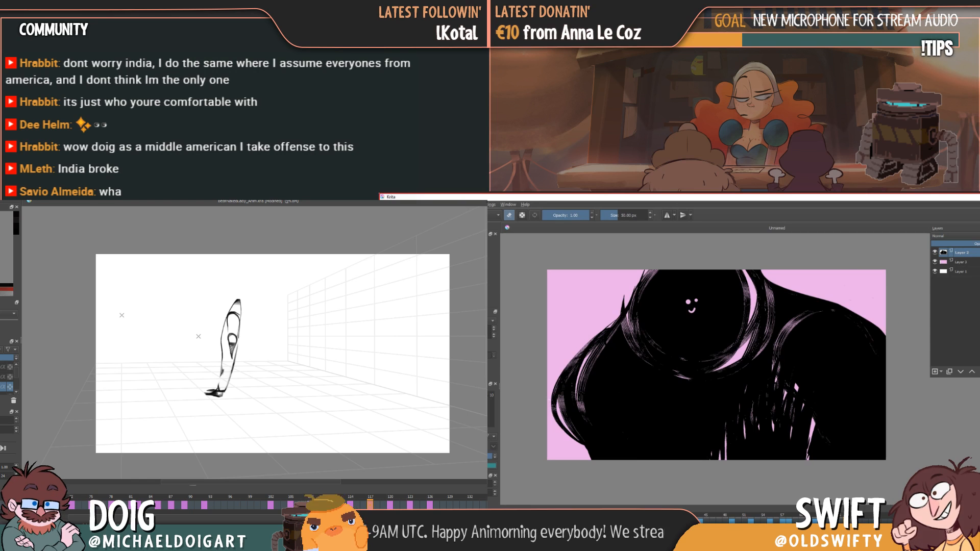
pyautogui.press('e')
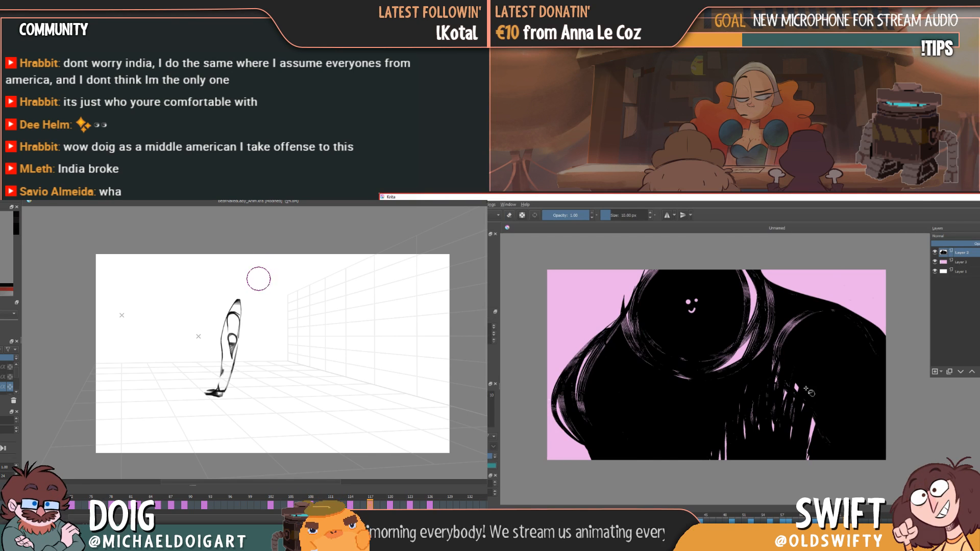
# - Paint out the tiny smiley face in the huge black head
pyautogui.moveTo(371, 497)
pyautogui.mouseDown()
pyautogui.moveTo(332, 498)
pyautogui.moveTo(350, 498)
pyautogui.mouseUp()
pyautogui.press('Left')
pyautogui.press('Right')
pyautogui.moveTo(688, 302); pyautogui.dragTo(691, 301)
# - Compare the room frame showing only the planted arm with the crouching and tucked poses in the frames before it
pyautogui.press('Left')
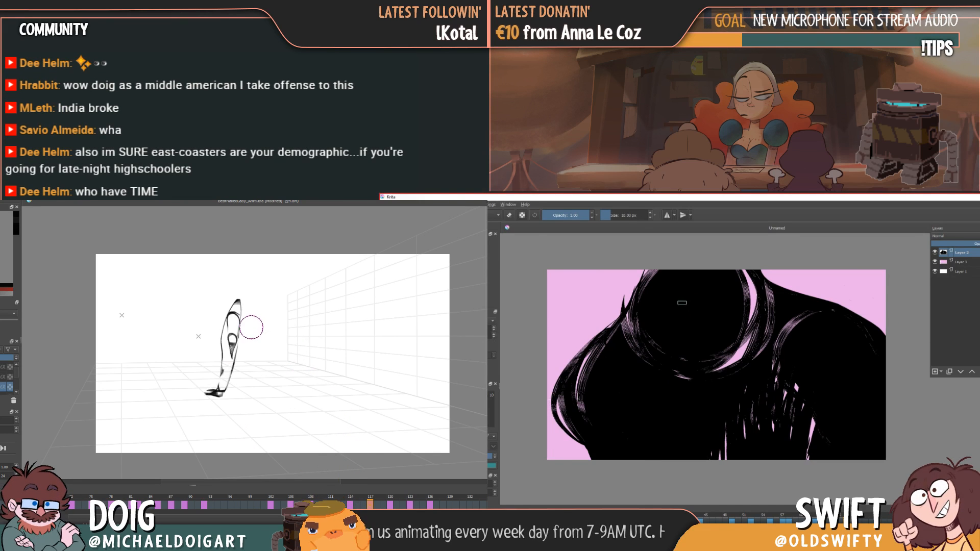
pyautogui.press('Right')
pyautogui.press('Right')
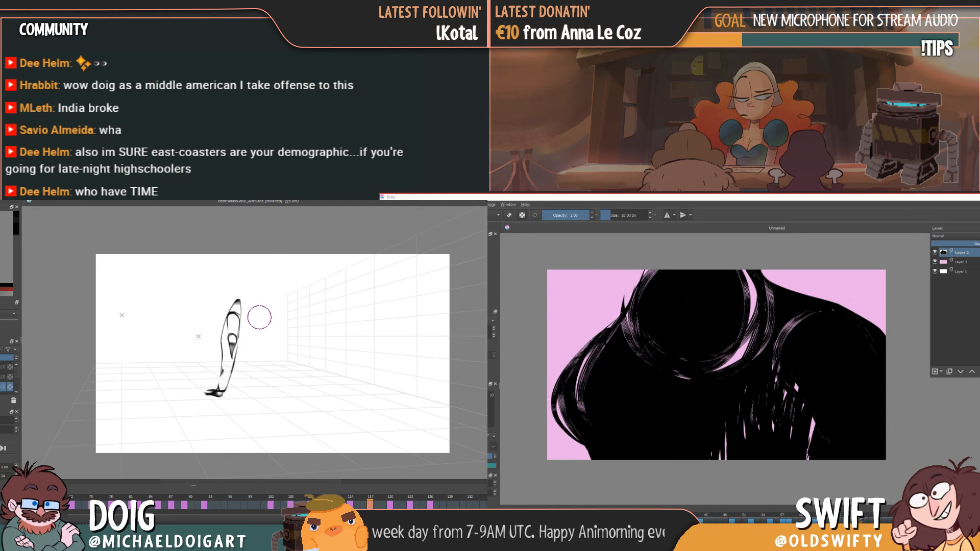
pyautogui.press('Left')
pyautogui.press('Left')
pyautogui.press('Right')
pyautogui.press('Right')
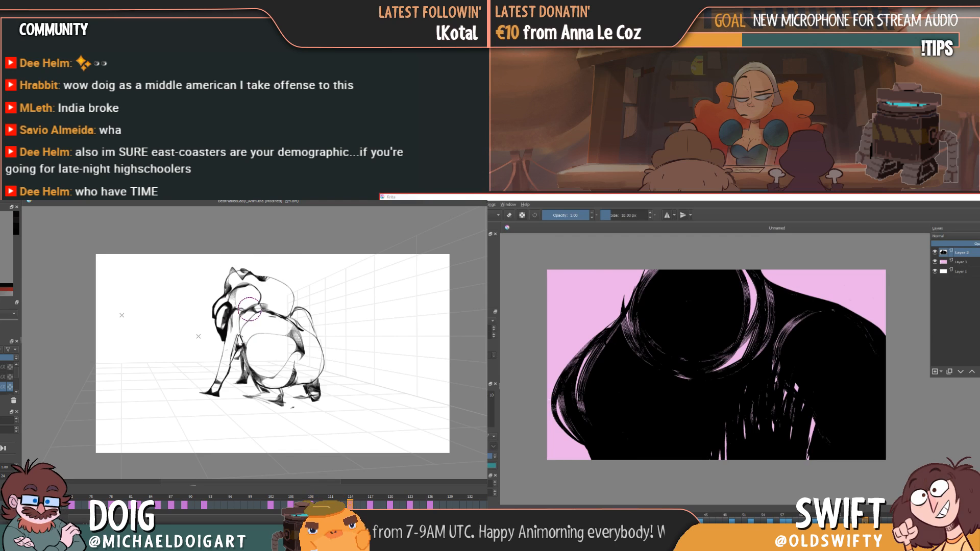
pyautogui.press('Left')
pyautogui.press('Left')
pyautogui.press('Left')
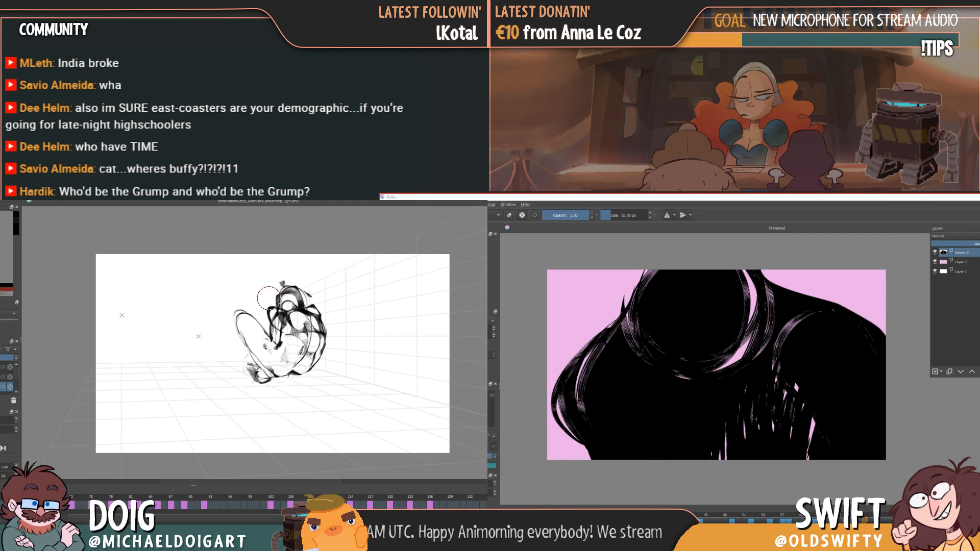
pyautogui.press('Right')
pyautogui.press('Right')
pyautogui.press('Right')
# - Extend the shoulder end of the planted arm in the room, checking it against the preceding crouching frame
pyautogui.click(962, 262)
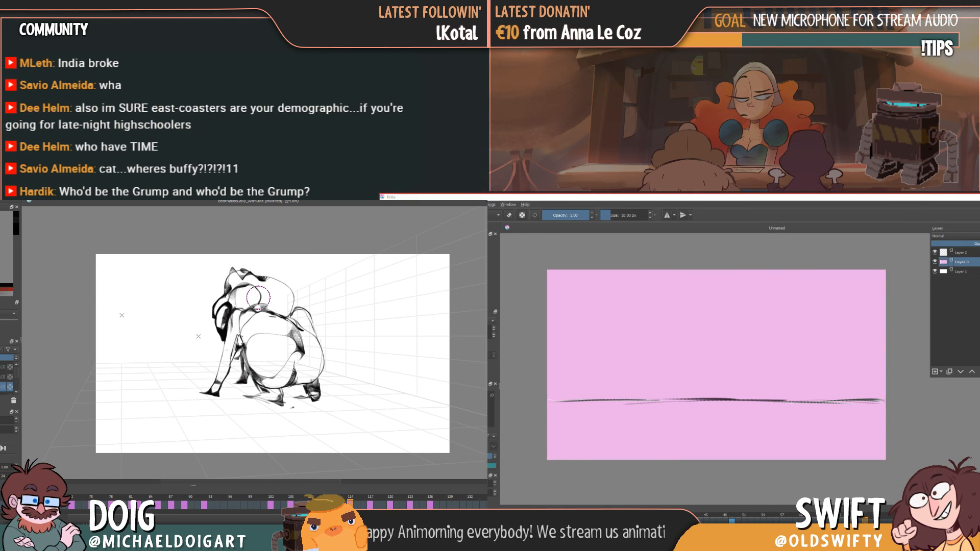
pyautogui.press('Left')
pyautogui.press('Right')
pyautogui.press('Right')
pyautogui.press('Right')
pyautogui.press('Right')
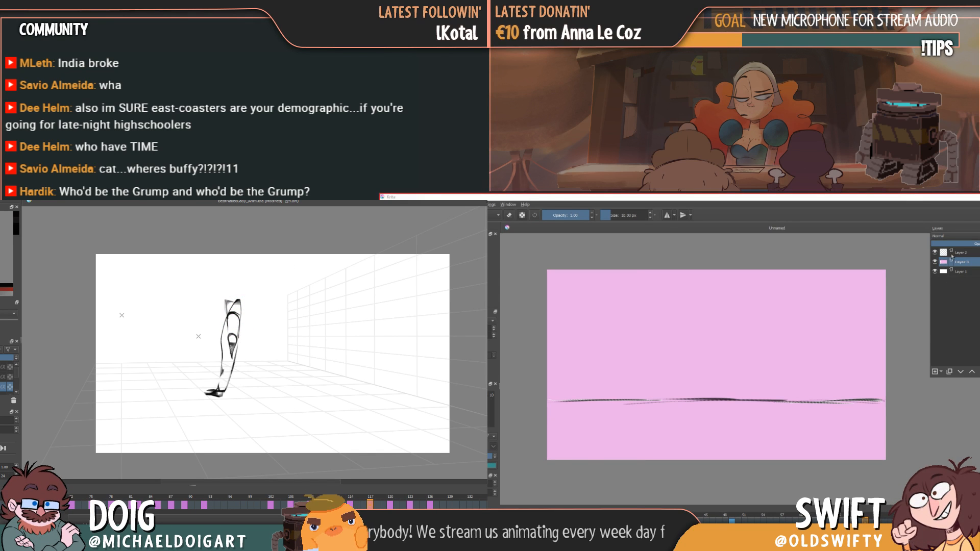
pyautogui.click(959, 254)
pyautogui.press('Left')
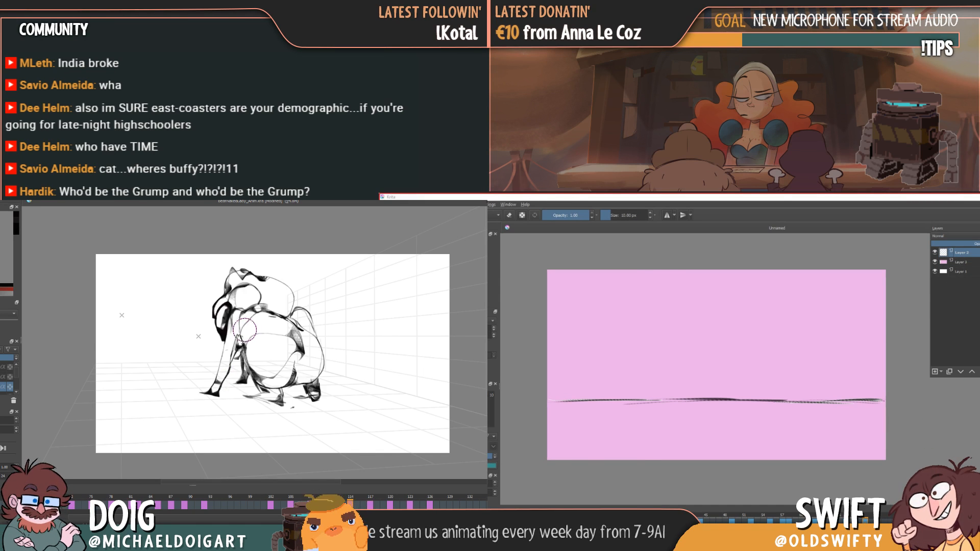
pyautogui.press('Right')
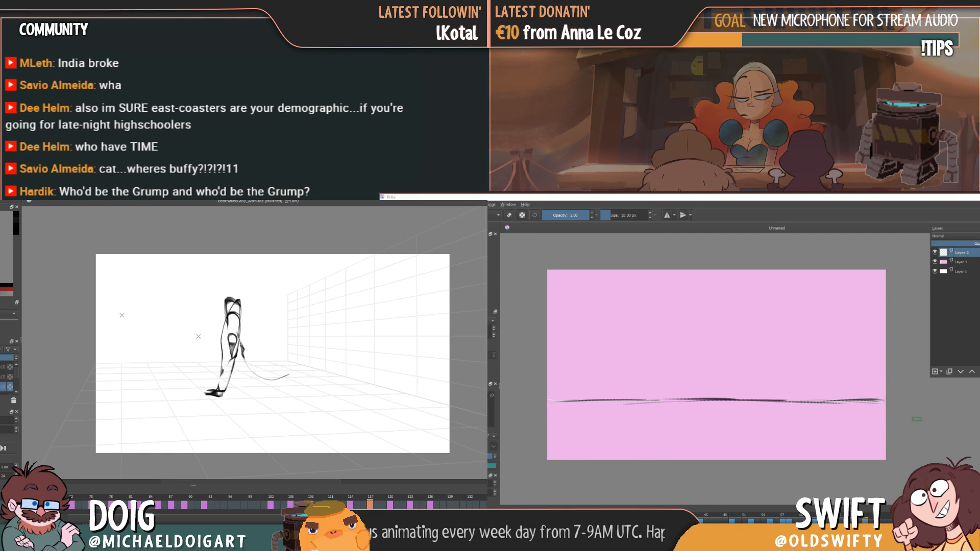
# - Sketch the torso block, rounded back and belly circle behind the planted arm, and shift the pink background layer's keyframe earlier
pyautogui.click(960, 262)
pyautogui.press('Left')
pyautogui.press('Right')
pyautogui.press('Delete')
pyautogui.moveTo(238, 298); pyautogui.dragTo(309, 335)
pyautogui.moveTo(867, 521); pyautogui.dragTo(852, 521)
pyautogui.moveTo(298, 354); pyautogui.dragTo(271, 376)
pyautogui.moveTo(852, 521); pyautogui.dragTo(840, 521)
pyautogui.moveTo(240, 345); pyautogui.dragTo(255, 374)
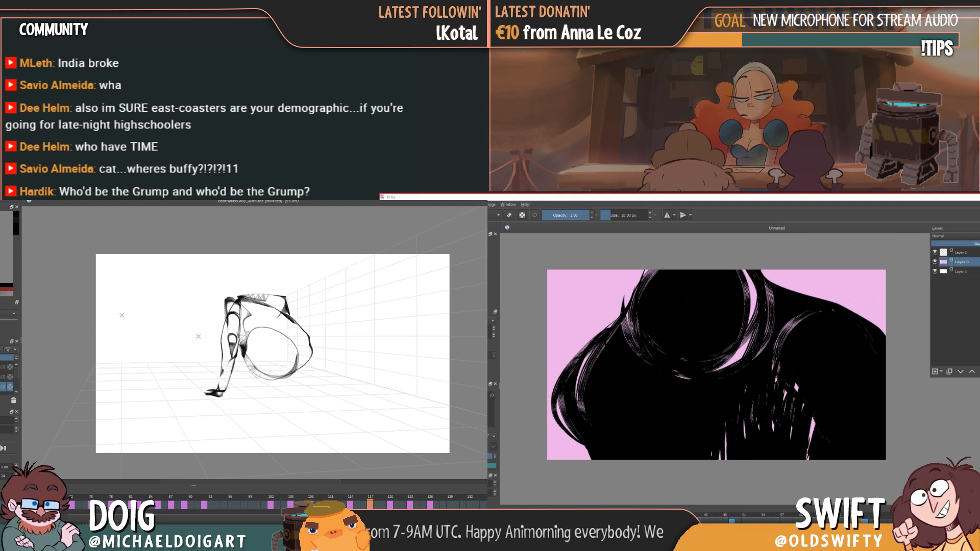
# - Shade the room figure's rear haunch and continue shifting the pink background layer's keyframe earlier in the timeline
pyautogui.moveTo(840, 520); pyautogui.dragTo(797, 520)
pyautogui.moveTo(299, 352); pyautogui.dragTo(292, 374)
pyautogui.moveTo(796, 520); pyautogui.dragTo(764, 521)
pyautogui.moveTo(308, 332)
pyautogui.mouseDown()
pyautogui.moveTo(297, 375)
pyautogui.moveTo(322, 353)
pyautogui.moveTo(301, 377)
pyautogui.mouseUp()
pyautogui.press('Left')
pyautogui.press('Right')
pyautogui.press('Right')
pyautogui.press('Left')
pyautogui.press('Right')
pyautogui.press('Left')
pyautogui.click(962, 252)
pyautogui.press('Right')
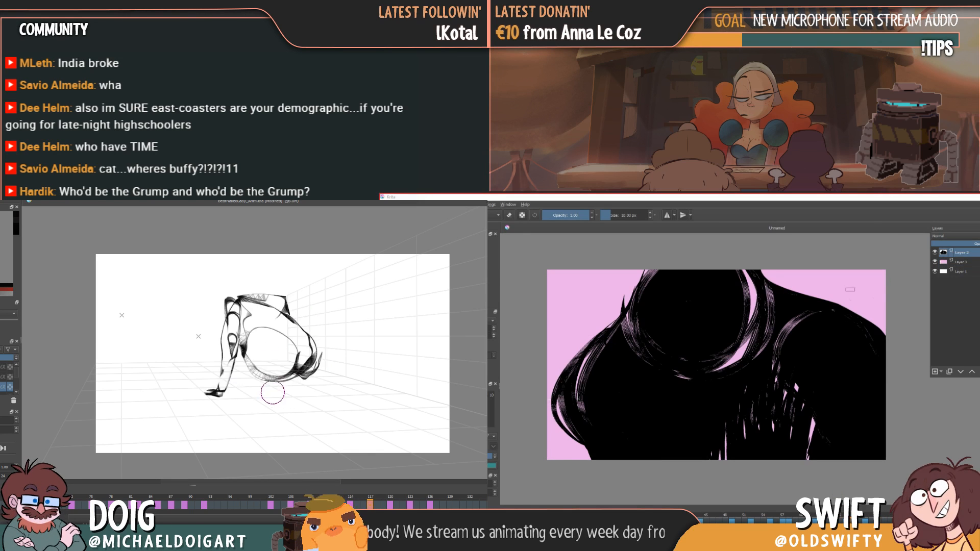
# - Hatch black strokes beside the huge head to raise the shoulder, and darken the underside of the room figure's belly circle
pyautogui.moveTo(264, 382); pyautogui.dragTo(275, 398)
pyautogui.moveTo(636, 272); pyautogui.dragTo(608, 332)
pyautogui.moveTo(239, 349); pyautogui.dragTo(258, 371)
pyautogui.hotkey('ctrl', 'z')
pyautogui.moveTo(622, 273)
pyautogui.mouseDown()
pyautogui.moveTo(589, 366)
pyautogui.moveTo(603, 289)
pyautogui.moveTo(579, 391)
pyautogui.mouseUp()
pyautogui.moveTo(239, 353); pyautogui.dragTo(264, 382)
pyautogui.moveTo(603, 271); pyautogui.dragTo(577, 334)
pyautogui.moveTo(607, 290); pyautogui.dragTo(596, 305)
# - Draw the room figure's foot on the floor below the belly, and thicken the raised black shoulder up to the pink canvas's edge
pyautogui.moveTo(638, 275); pyautogui.dragTo(594, 318)
pyautogui.moveTo(242, 389); pyautogui.dragTo(277, 400)
pyautogui.moveTo(619, 271); pyautogui.dragTo(583, 307)
pyautogui.moveTo(255, 393); pyautogui.dragTo(279, 403)
pyautogui.moveTo(630, 272); pyautogui.dragTo(578, 350)
pyautogui.moveTo(268, 385); pyautogui.dragTo(278, 402)
pyautogui.moveTo(614, 310); pyautogui.dragTo(629, 292)
pyautogui.moveTo(276, 380); pyautogui.dragTo(281, 401)
pyautogui.moveTo(630, 295)
pyautogui.mouseDown()
pyautogui.moveTo(612, 321)
pyautogui.moveTo(624, 333)
pyautogui.mouseUp()
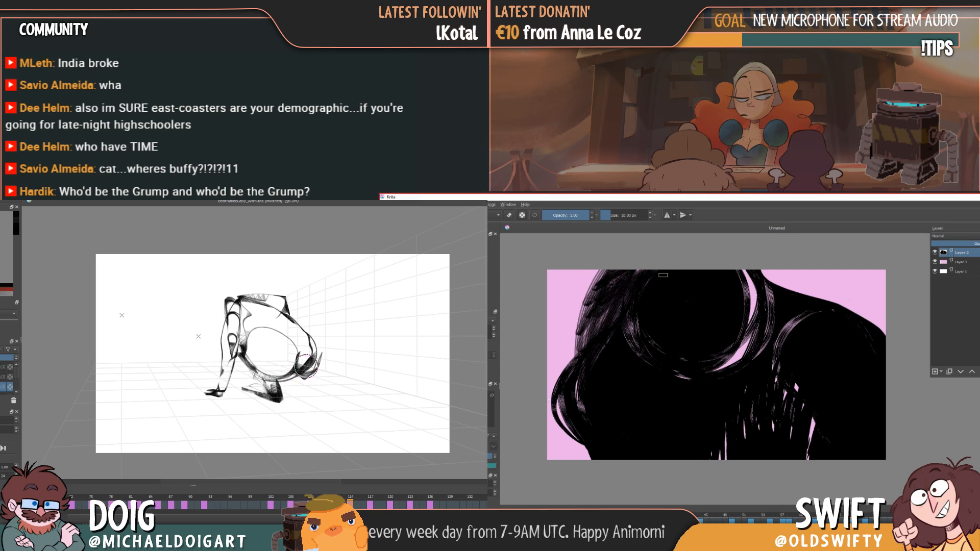
# - Draw the room figure's second foot below the haunch, and raise the black figure's opposite shoulder with long sweeping strokes
pyautogui.press('Left')
pyautogui.press('Right')
pyautogui.moveTo(307, 382); pyautogui.dragTo(315, 397)
pyautogui.moveTo(764, 271); pyautogui.dragTo(788, 288)
pyautogui.moveTo(308, 384); pyautogui.dragTo(316, 397)
pyautogui.moveTo(776, 271); pyautogui.dragTo(816, 298)
pyautogui.moveTo(312, 375); pyautogui.dragTo(319, 397)
pyautogui.moveTo(784, 271); pyautogui.dragTo(886, 334)
pyautogui.moveTo(793, 271); pyautogui.dragTo(862, 317)
pyautogui.moveTo(793, 272)
pyautogui.mouseDown()
pyautogui.moveTo(858, 313)
pyautogui.moveTo(842, 306)
pyautogui.mouseUp()
pyautogui.moveTo(771, 272)
pyautogui.mouseDown()
pyautogui.moveTo(838, 303)
pyautogui.moveTo(810, 300)
pyautogui.mouseUp()
# - Paint over the pink gaps around the huge black head, and outline the room figure's torso and haunch with a freehand selection
pyautogui.moveTo(733, 266); pyautogui.dragTo(766, 274)
pyautogui.moveTo(269, 383); pyautogui.dragTo(245, 375)
pyautogui.moveTo(749, 280); pyautogui.dragTo(735, 357)
pyautogui.moveTo(245, 374); pyautogui.dragTo(240, 329)
pyautogui.moveTo(755, 290); pyautogui.dragTo(734, 365)
pyautogui.moveTo(241, 329); pyautogui.dragTo(232, 303)
pyautogui.moveTo(757, 297); pyautogui.dragTo(731, 365)
pyautogui.moveTo(232, 303); pyautogui.dragTo(301, 299)
pyautogui.moveTo(758, 325); pyautogui.dragTo(743, 356)
pyautogui.moveTo(301, 300); pyautogui.dragTo(321, 369)
pyautogui.moveTo(765, 322); pyautogui.dragTo(761, 352)
pyautogui.moveTo(770, 291); pyautogui.dragTo(772, 342)
pyautogui.moveTo(746, 271); pyautogui.dragTo(757, 317)
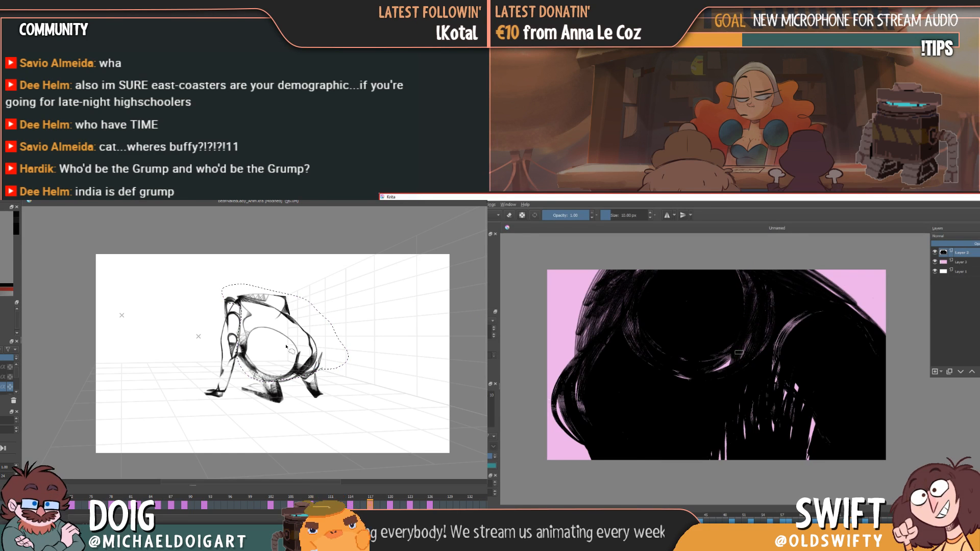
pyautogui.hotkey('ctrl', 't')
pyautogui.moveTo(732, 357)
pyautogui.mouseDown()
pyautogui.moveTo(706, 373)
pyautogui.moveTo(710, 365)
pyautogui.mouseUp()
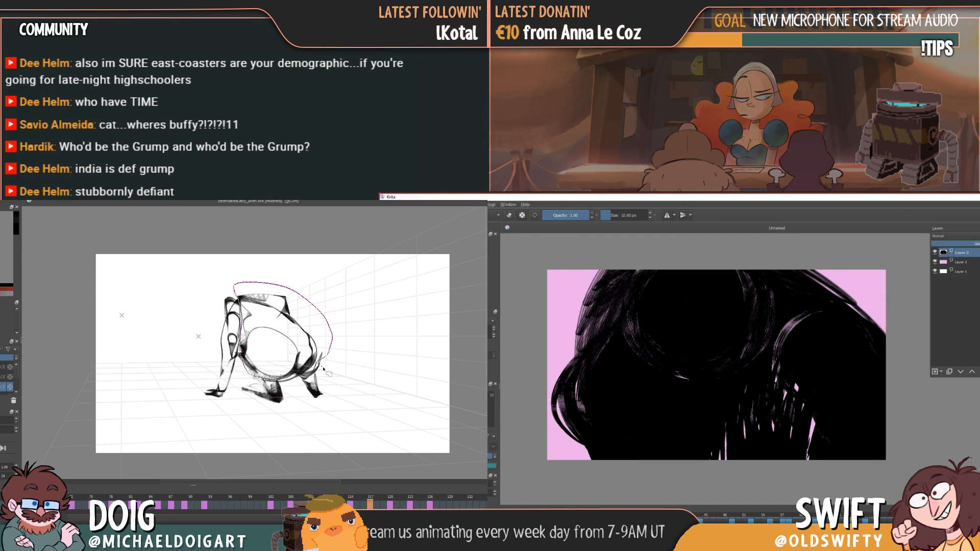
# - Reselect the room figure's torso and haunch and move them slightly downward, comparing with the neighbouring frames
pyautogui.moveTo(286, 386); pyautogui.dragTo(279, 381)
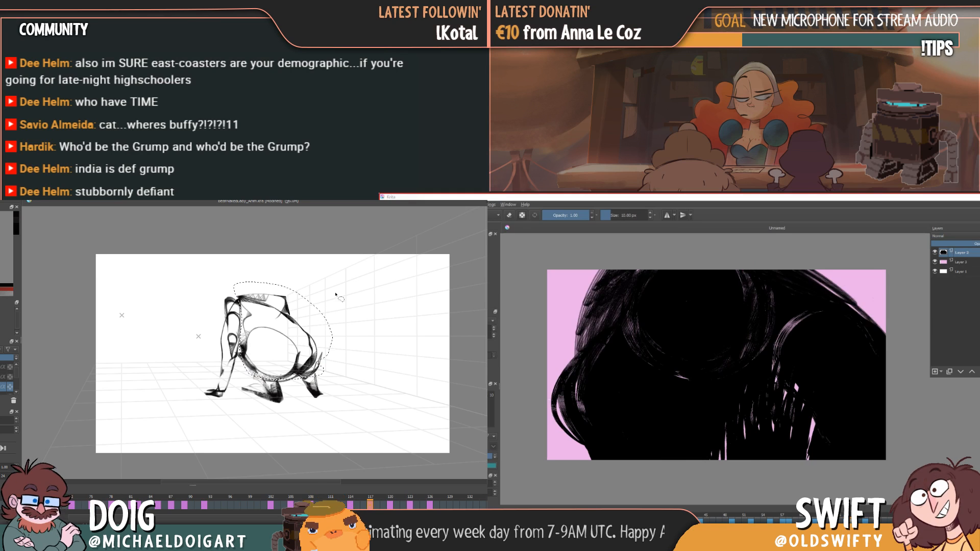
pyautogui.press('Left')
pyautogui.press('Right')
pyautogui.press('Right')
pyautogui.press('Right')
pyautogui.press('Right')
pyautogui.press('Right')
pyautogui.press('Left')
pyautogui.press('Left')
pyautogui.press('Right')
pyautogui.moveTo(283, 323); pyautogui.dragTo(284, 328)
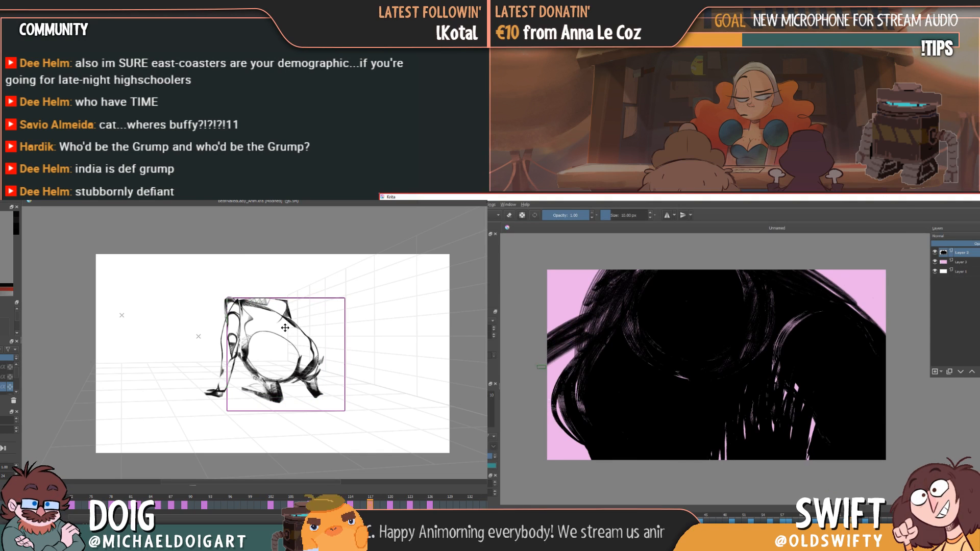
# - Hatch a black arm spreading from the huge figure's raised shoulder to the side edge of the pink canvas
pyautogui.moveTo(538, 369); pyautogui.dragTo(602, 350)
pyautogui.press('Left')
pyautogui.press('Right')
pyautogui.press('Right')
pyautogui.moveTo(553, 391); pyautogui.dragTo(557, 410)
pyautogui.press('Left')
pyautogui.press('Left')
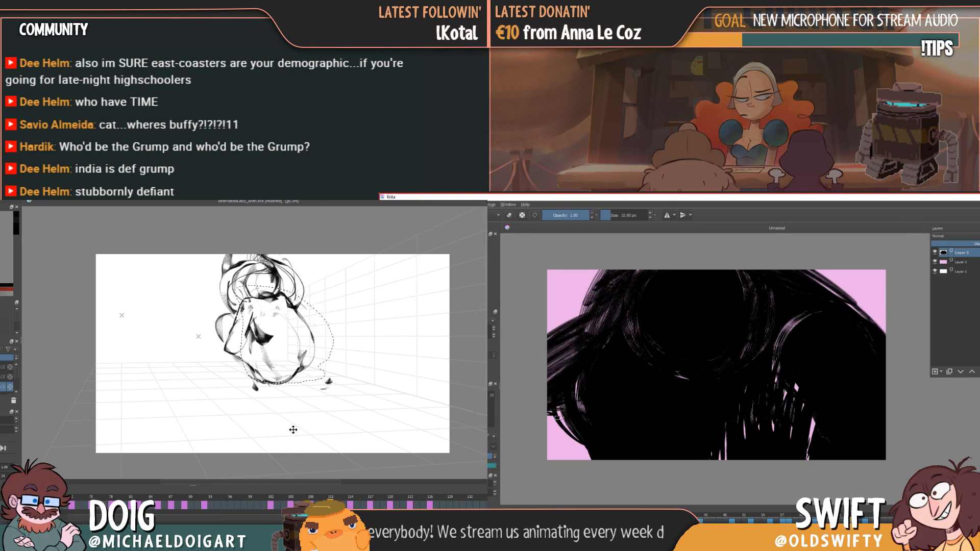
pyautogui.moveTo(554, 420)
pyautogui.mouseDown()
pyautogui.moveTo(557, 404)
pyautogui.moveTo(549, 417)
pyautogui.mouseUp()
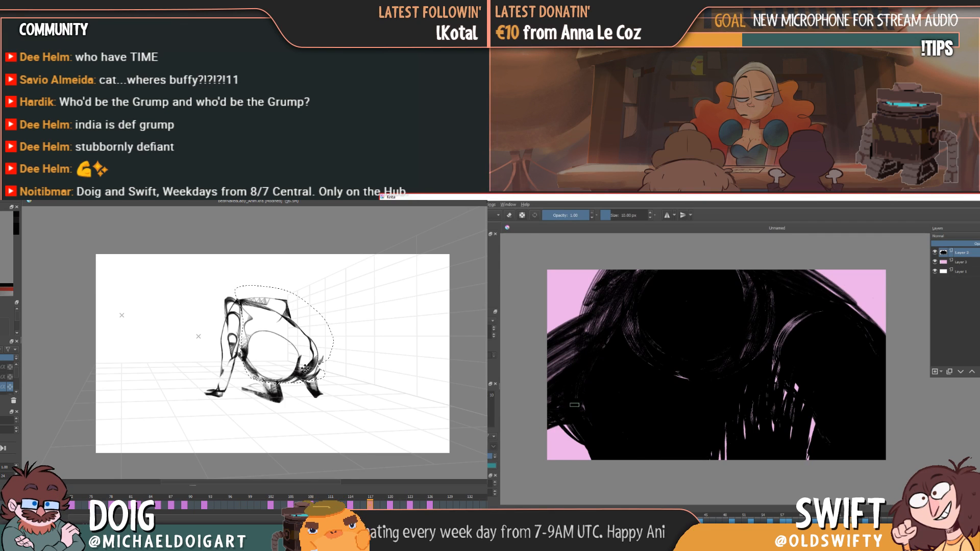
pyautogui.moveTo(567, 369)
pyautogui.mouseDown()
pyautogui.moveTo(583, 350)
pyautogui.moveTo(569, 345)
pyautogui.moveTo(574, 334)
pyautogui.moveTo(609, 328)
pyautogui.mouseUp()
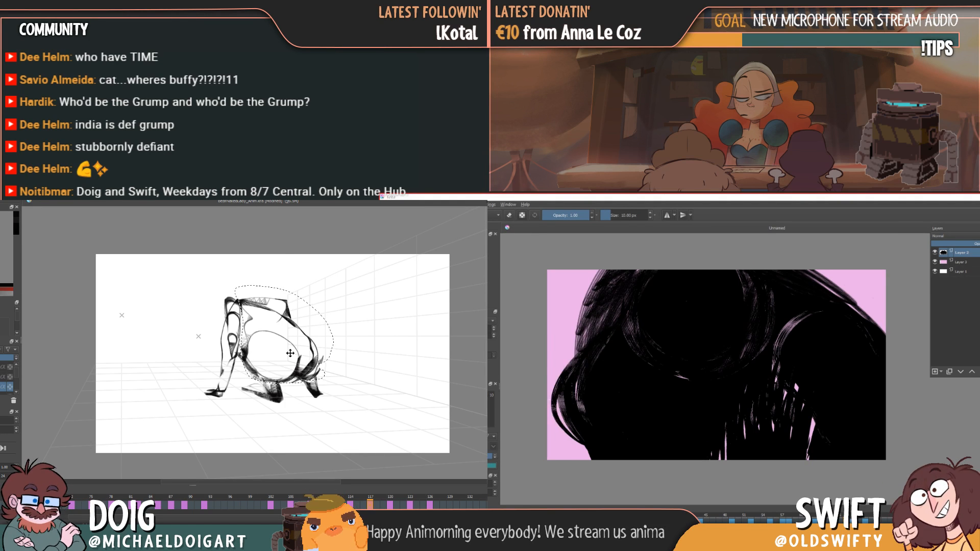
# - Examine the moved torso and haunch against the previous and following poses of the room animation
pyautogui.press('Left')
pyautogui.press('Left')
pyautogui.press('Right')
pyautogui.press('Right')
pyautogui.press('Left')
pyautogui.press('Left')
pyautogui.press('Right')
pyautogui.press('Right')
pyautogui.press('Right')
pyautogui.press('Left')
pyautogui.press('Left')
pyautogui.press('Right')
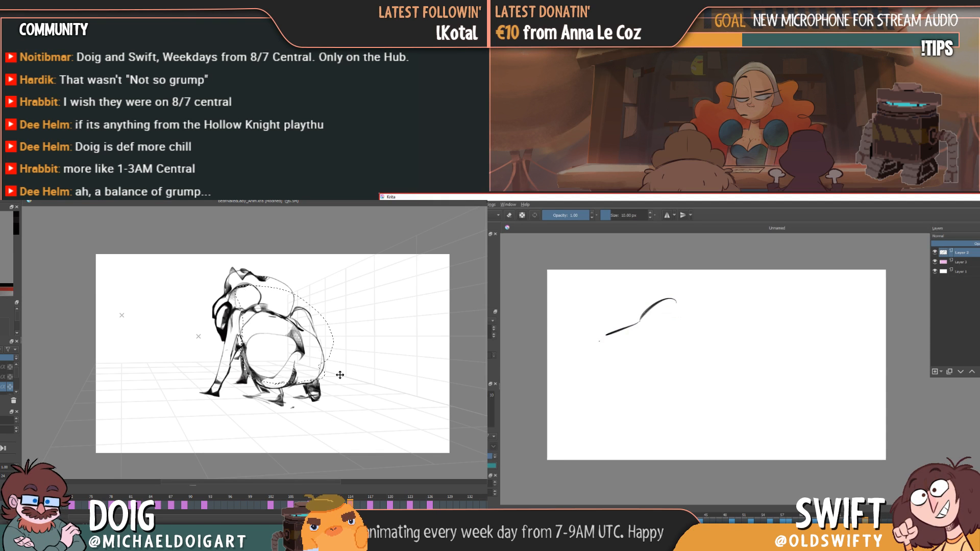
# - Sketch a front-facing torso with a centre line, two outstretched upper arms and tapering sides on the blank white frame
pyautogui.moveTo(606, 360); pyautogui.dragTo(630, 353)
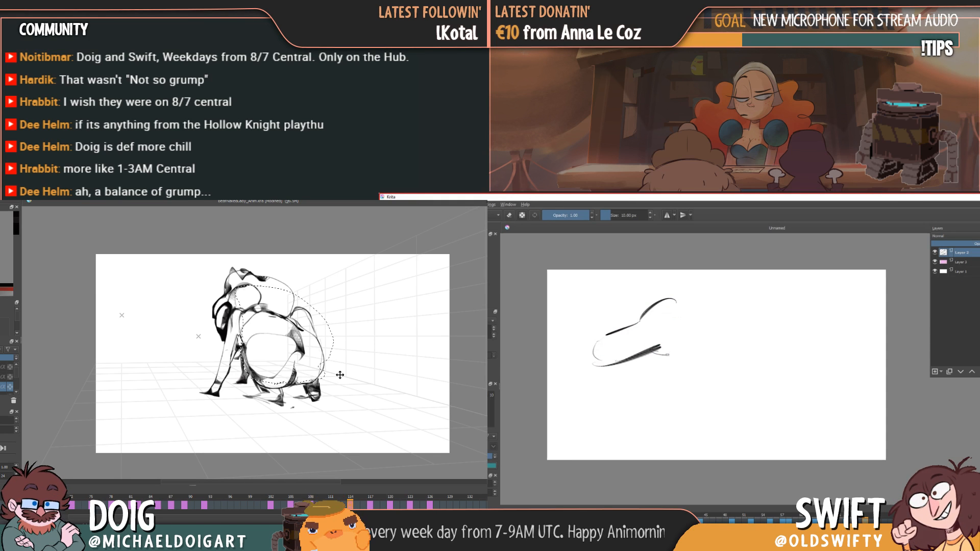
pyautogui.moveTo(707, 317); pyautogui.dragTo(707, 375)
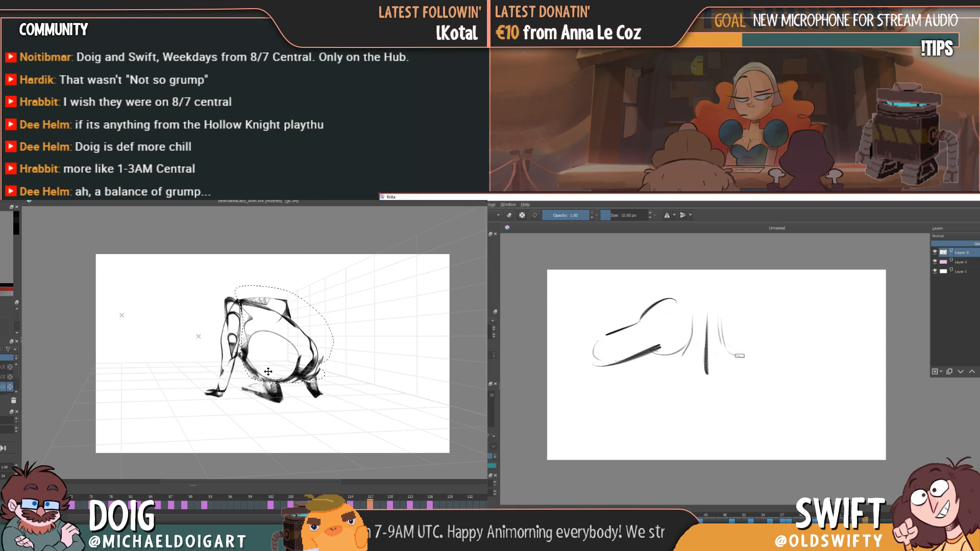
pyautogui.moveTo(752, 302)
pyautogui.mouseDown()
pyautogui.moveTo(805, 340)
pyautogui.moveTo(788, 334)
pyautogui.moveTo(805, 356)
pyautogui.moveTo(753, 354)
pyautogui.moveTo(812, 365)
pyautogui.mouseUp()
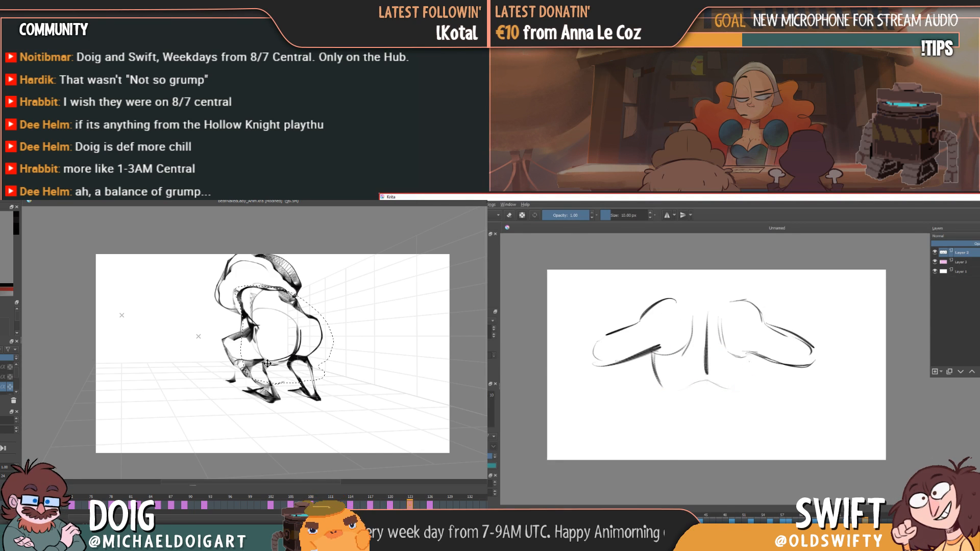
pyautogui.moveTo(751, 359); pyautogui.dragTo(734, 398)
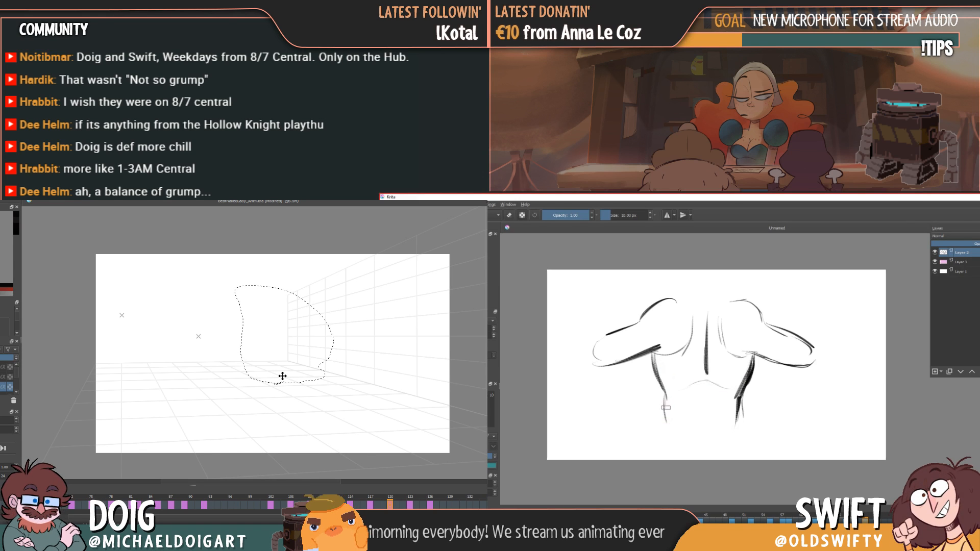
# - Compare the blank room frame with the standing pose beside it, and review the jump frames leading to the white torso sketch
pyautogui.press('b')
pyautogui.press('Left')
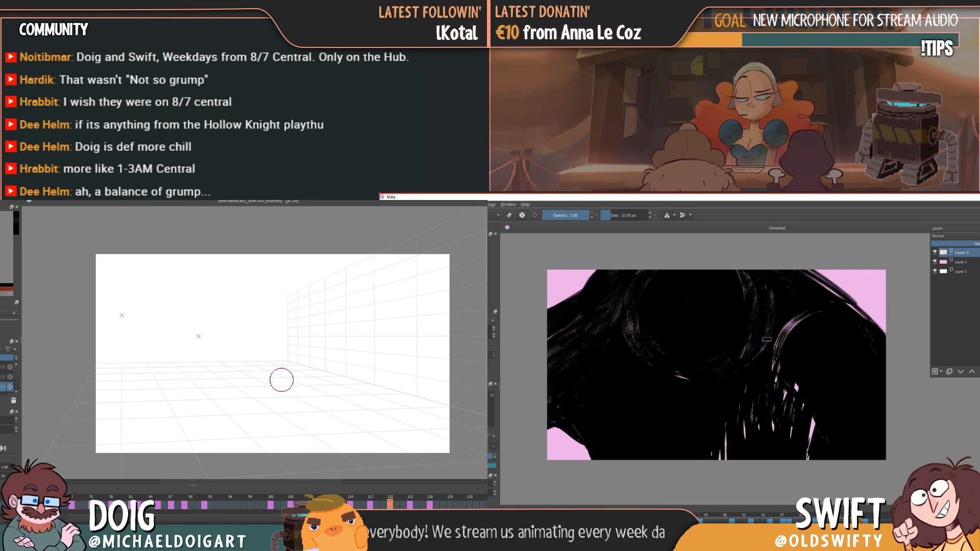
pyautogui.press('Left')
pyautogui.press('Left')
pyautogui.press('Right')
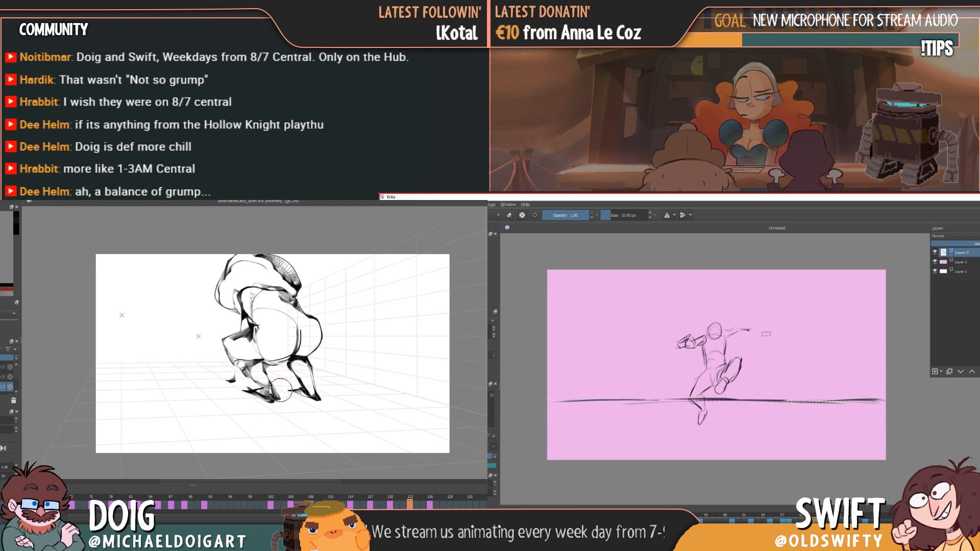
pyautogui.press('Delete')
pyautogui.press('Right')
pyautogui.press('Right')
pyautogui.press('Left')
pyautogui.press('Right')
pyautogui.press('Right')
pyautogui.press('Left')
# - Sketch a flat foot on the floor of the blank room frame and extend the white torso's left-hand arm into a forearm
pyautogui.moveTo(258, 397); pyautogui.dragTo(269, 402)
pyautogui.press('Right')
pyautogui.press('Left')
pyautogui.moveTo(607, 334)
pyautogui.mouseDown()
pyautogui.moveTo(589, 347)
pyautogui.moveTo(578, 340)
pyautogui.mouseUp()
pyautogui.press('Right')
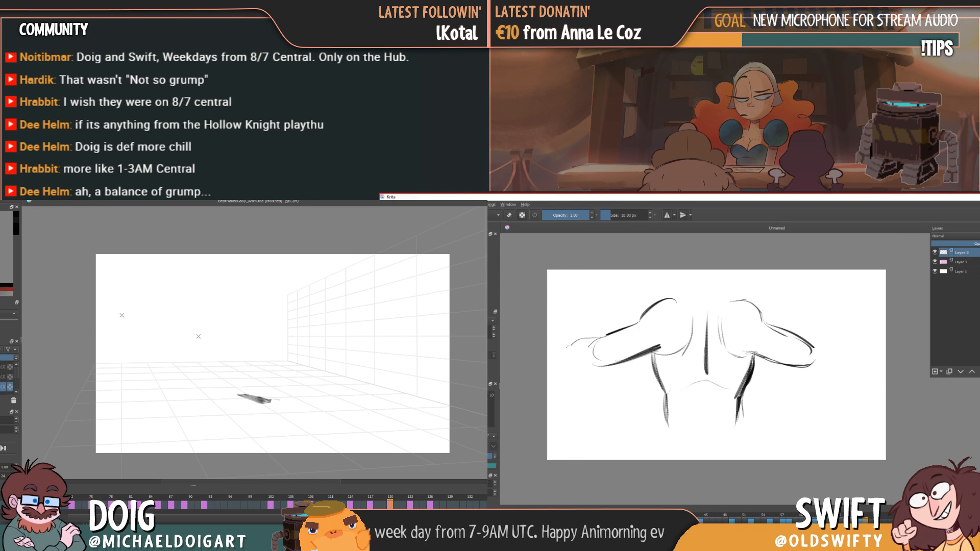
# - Sketch the start of the white torso's right-hand forearm beyond the elbow, checking it against the adjacent frame
pyautogui.press('Left')
pyautogui.press('Right')
pyautogui.press('Left')
pyautogui.press('Right')
pyautogui.press('Left')
pyautogui.press('Right')
pyautogui.press('Right')
pyautogui.moveTo(811, 344)
pyautogui.mouseDown()
pyautogui.moveTo(846, 340)
pyautogui.moveTo(817, 365)
pyautogui.mouseUp()
# - Compare the white torso pose with the neighbouring black close-up frames of the jump animation
pyautogui.press('Left')
pyautogui.press('Left')
pyautogui.press('Left')
pyautogui.press('Left')
pyautogui.press('Right')
pyautogui.press('Right')
pyautogui.press('Right')
pyautogui.press('Left')
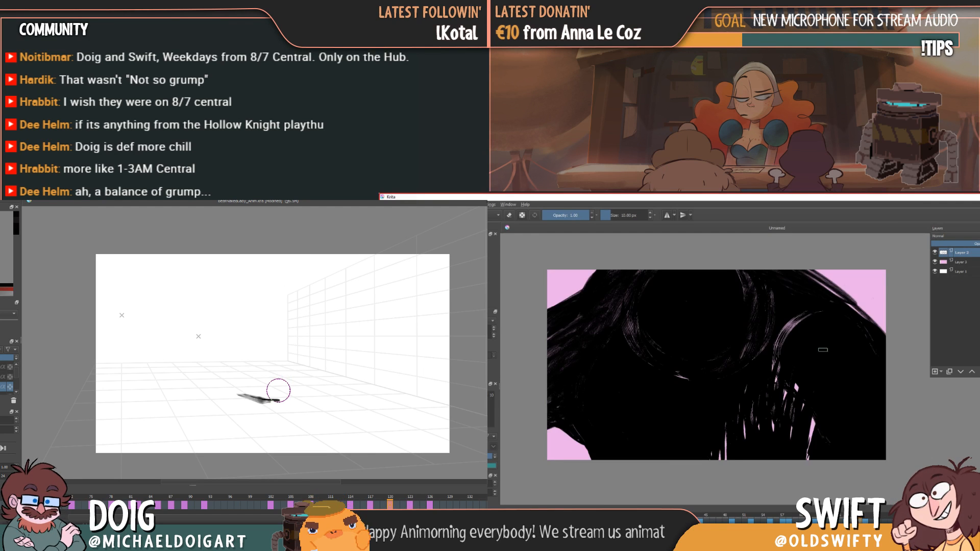
pyautogui.press('Right')
pyautogui.press('Left')
pyautogui.press('Left')
pyautogui.press('Right')
pyautogui.press('Left')
pyautogui.press('Right')
# - Add a hand stroke to the torso's right-hand forearm and shade a lower leg above the foot in the room frame
pyautogui.moveTo(844, 329); pyautogui.dragTo(849, 329)
pyautogui.press('Left')
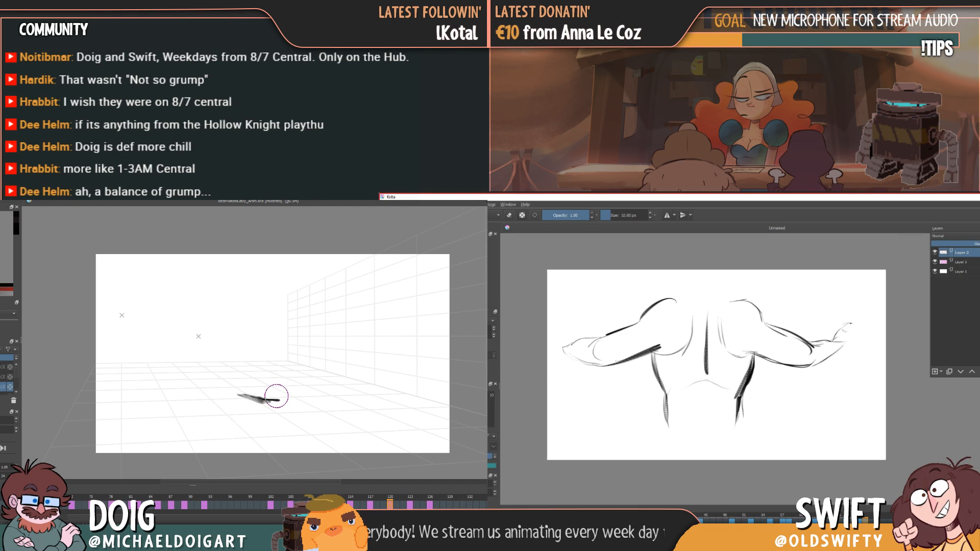
pyautogui.moveTo(280, 388); pyautogui.dragTo(276, 386)
pyautogui.press('Left')
pyautogui.press('Right')
pyautogui.press('Left')
pyautogui.press('Right')
pyautogui.press('Right')
# - Erase the raised hand at the end of the torso's right-hand forearm and sketch a second foot in the room frame
pyautogui.press('e')
pyautogui.press('Left')
pyautogui.moveTo(840, 340)
pyautogui.mouseDown()
pyautogui.moveTo(821, 342)
pyautogui.moveTo(859, 335)
pyautogui.mouseUp()
pyautogui.press('Right')
pyautogui.press('Left')
pyautogui.press('Right')
pyautogui.press('Left')
pyautogui.press('Left')
pyautogui.moveTo(292, 390); pyautogui.dragTo(319, 397)
pyautogui.press('Right')
pyautogui.press('e')
# - Extend both sides of the white torso from the waist down through the hips
pyautogui.press('Left')
pyautogui.moveTo(665, 394); pyautogui.dragTo(657, 449)
pyautogui.press('Right')
pyautogui.press('Right')
pyautogui.press('Left')
pyautogui.press('Left')
pyautogui.moveTo(739, 428); pyautogui.dragTo(745, 459)
pyautogui.press('Left')
pyautogui.press('Right')
pyautogui.press('Right')
pyautogui.press('Right')
# - Strengthen the left-hand hip line and mark the pelvis with a small V between the hips
pyautogui.moveTo(663, 430); pyautogui.dragTo(655, 462)
pyautogui.press('Left')
pyautogui.press('Right')
pyautogui.press('Left')
pyautogui.press('Left')
pyautogui.moveTo(690, 428); pyautogui.dragTo(706, 439)
pyautogui.press('Right')
pyautogui.press('Right')
pyautogui.press('Left')
pyautogui.press('Left')
pyautogui.press('Right')
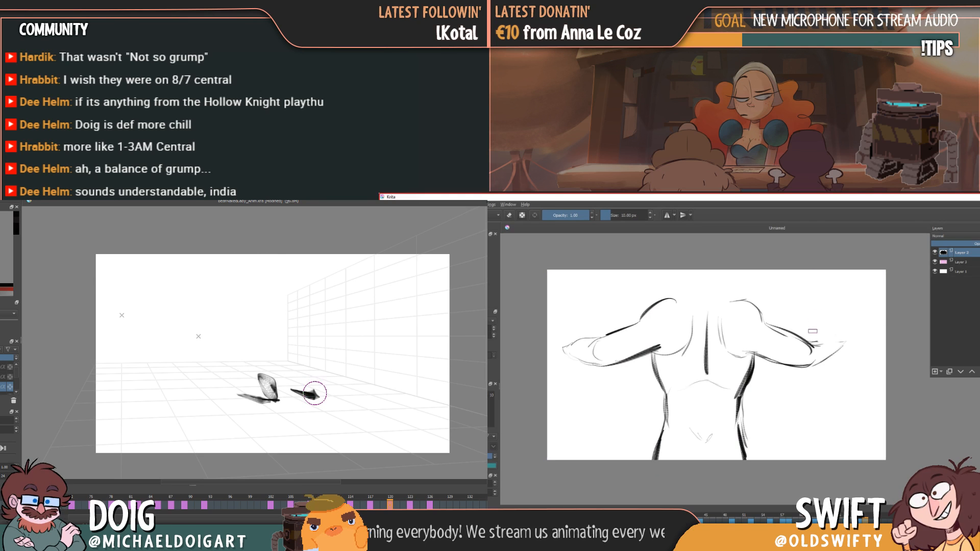
# - Draw a shaded lower leg rising from the second foot in the room frame
pyautogui.press('Right')
pyautogui.press('Left')
pyautogui.moveTo(315, 394); pyautogui.dragTo(285, 368)
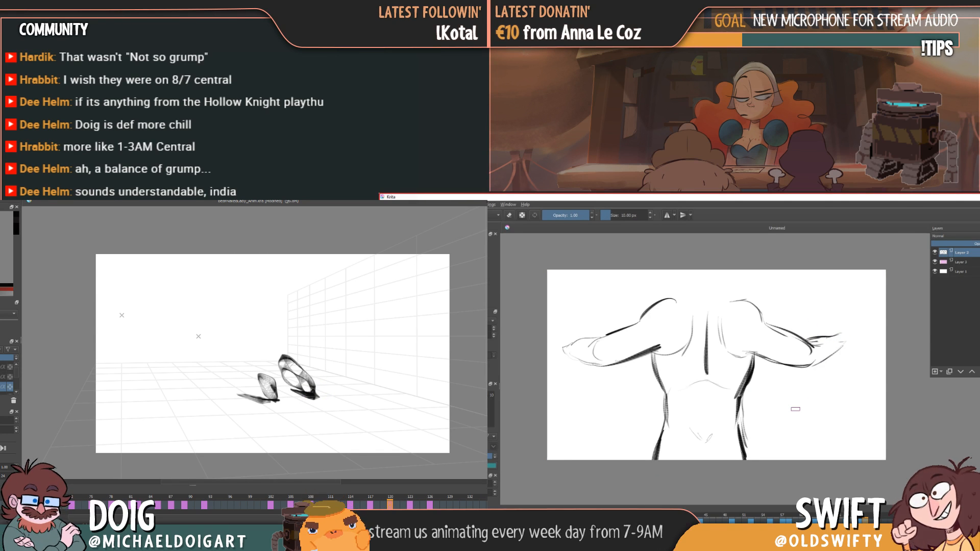
pyautogui.press('Right')
pyautogui.press('Left')
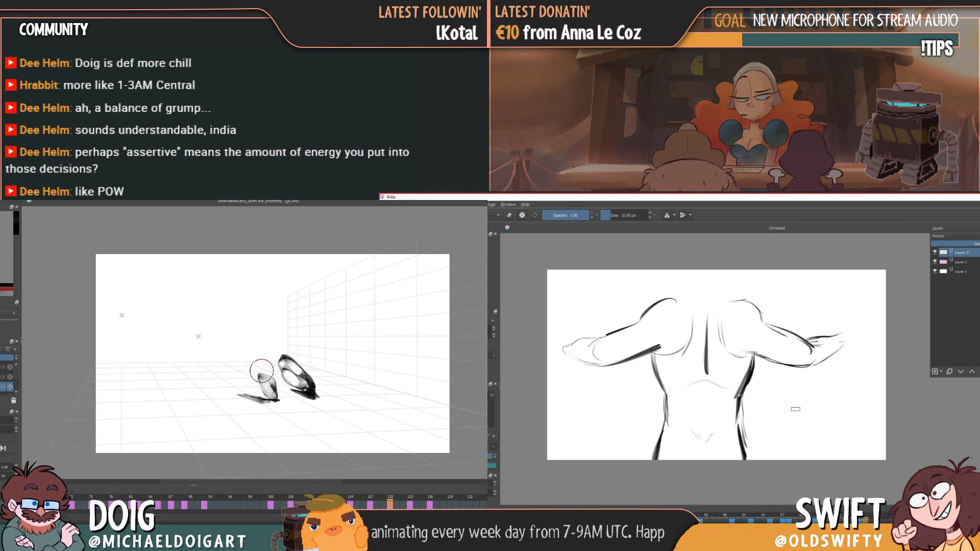
pyautogui.press('Right')
pyautogui.press('Left')
# - Outline a crouched body above the room figure's legs and add hand and finger strokes to the white torso's right-hand forearm
pyautogui.moveTo(247, 365)
pyautogui.mouseDown()
pyautogui.moveTo(312, 355)
pyautogui.moveTo(245, 364)
pyautogui.moveTo(249, 375)
pyautogui.moveTo(312, 356)
pyautogui.moveTo(225, 348)
pyautogui.moveTo(302, 337)
pyautogui.moveTo(300, 365)
pyautogui.mouseUp()
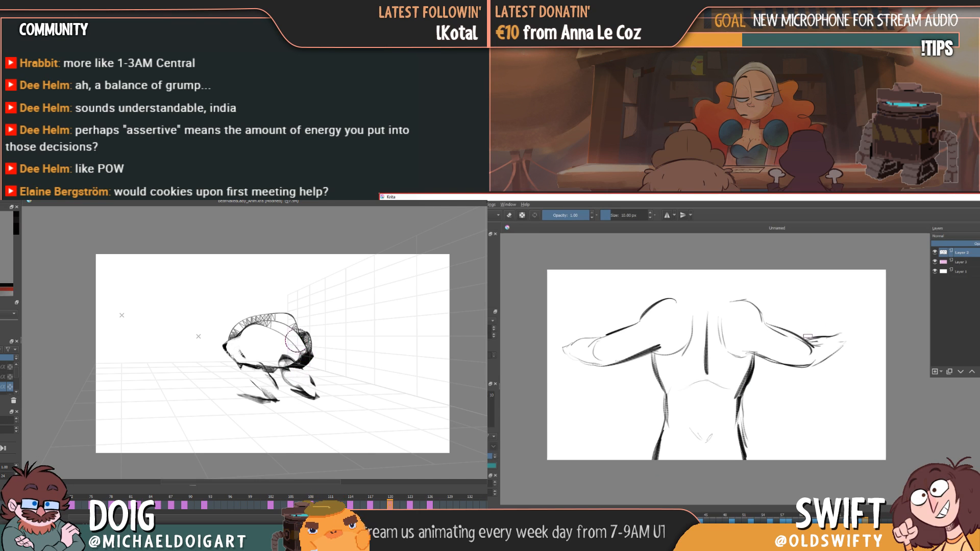
pyautogui.moveTo(305, 366); pyautogui.dragTo(314, 384)
pyautogui.moveTo(811, 341); pyautogui.dragTo(841, 335)
pyautogui.moveTo(281, 369); pyautogui.dragTo(292, 388)
pyautogui.moveTo(811, 349); pyautogui.dragTo(841, 347)
pyautogui.moveTo(292, 389); pyautogui.dragTo(316, 398)
pyautogui.press('Left')
pyautogui.press('Right')
pyautogui.moveTo(842, 335)
pyautogui.mouseDown()
pyautogui.moveTo(863, 318)
pyautogui.moveTo(850, 322)
pyautogui.moveTo(856, 305)
pyautogui.moveTo(879, 338)
pyautogui.mouseUp()
# - Try clearing the current room frame, undo the last change, and check the surrounding key poses
pyautogui.press('Delete')
pyautogui.press('Left')
pyautogui.click(391, 506)
pyautogui.hotkey('ctrl', 'z')
pyautogui.click(410, 505)
pyautogui.press('Left')
pyautogui.press('Right')
pyautogui.click(291, 505)
# - Darken the white torso's right-hand shoulder and redraw that arm foreshortened beside the chest
pyautogui.moveTo(741, 299)
pyautogui.mouseDown()
pyautogui.moveTo(763, 312)
pyautogui.moveTo(753, 359)
pyautogui.mouseUp()
pyautogui.click(251, 505)
pyautogui.moveTo(765, 322)
pyautogui.mouseDown()
pyautogui.moveTo(757, 353)
pyautogui.moveTo(776, 356)
pyautogui.moveTo(780, 318)
pyautogui.moveTo(783, 328)
pyautogui.moveTo(804, 323)
pyautogui.moveTo(816, 343)
pyautogui.moveTo(849, 326)
pyautogui.moveTo(817, 362)
pyautogui.mouseUp()
# - Erase the old outstretched forearm and hand remnants around the torso's foreshortened arm
pyautogui.press('e')
pyautogui.moveTo(882, 325); pyautogui.dragTo(868, 308)
pyautogui.moveTo(822, 358)
pyautogui.mouseDown()
pyautogui.moveTo(812, 339)
pyautogui.moveTo(802, 345)
pyautogui.mouseUp()
pyautogui.moveTo(874, 305); pyautogui.dragTo(861, 317)
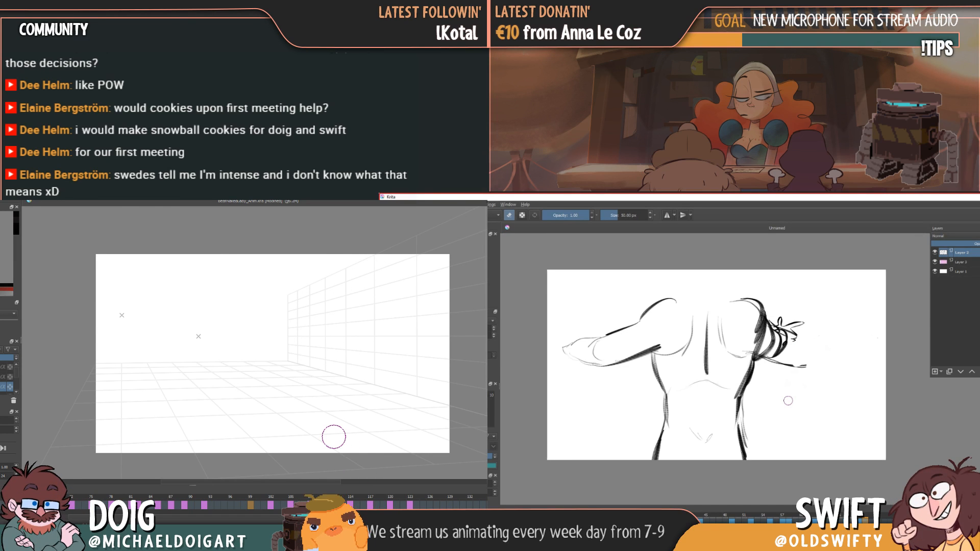
pyautogui.press('Left')
pyautogui.press('Right')
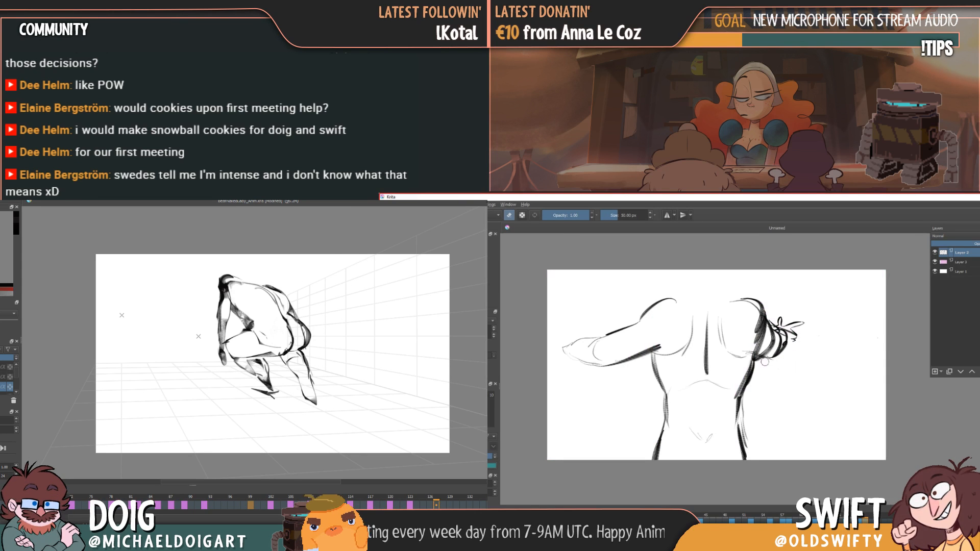
pyautogui.moveTo(795, 328); pyautogui.dragTo(790, 336)
pyautogui.press('Left')
pyautogui.press('Right')
pyautogui.press('Left')
pyautogui.press('Right')
pyautogui.press('e')
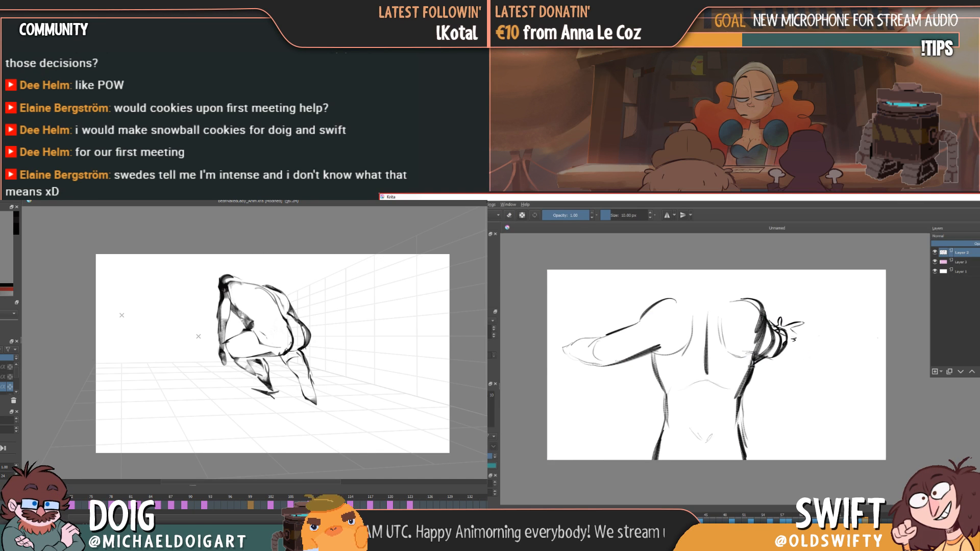
# - Sketch the neck line and a rounded head above the white torso, cut off by the canvas's upper edge
pyautogui.press('Left')
pyautogui.press('Right')
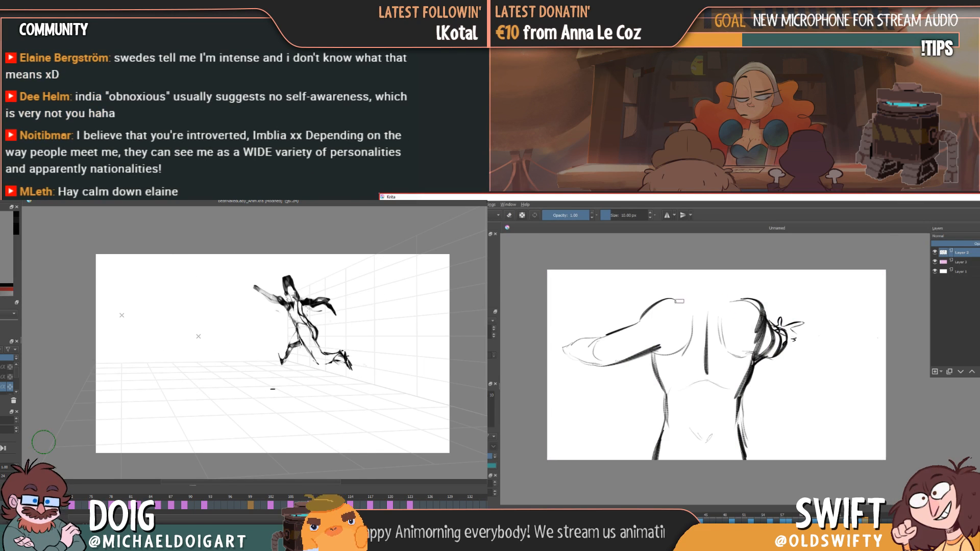
pyautogui.moveTo(698, 293); pyautogui.dragTo(723, 296)
pyautogui.press('Left')
pyautogui.press('Right')
pyautogui.click(410, 505)
pyautogui.press('Left')
pyautogui.moveTo(684, 270)
pyautogui.mouseDown()
pyautogui.moveTo(697, 290)
pyautogui.moveTo(731, 282)
pyautogui.mouseUp()
pyautogui.press('Right')
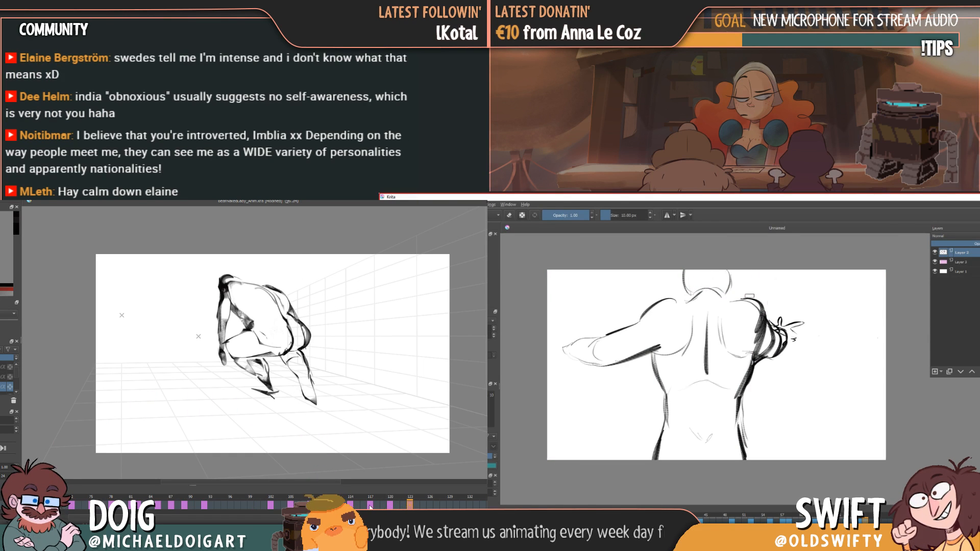
# - Clear the crouching pose from the newest room frame and sketch a curved, hatched hip shape in mid-air
pyautogui.press('Left')
pyautogui.press('Right')
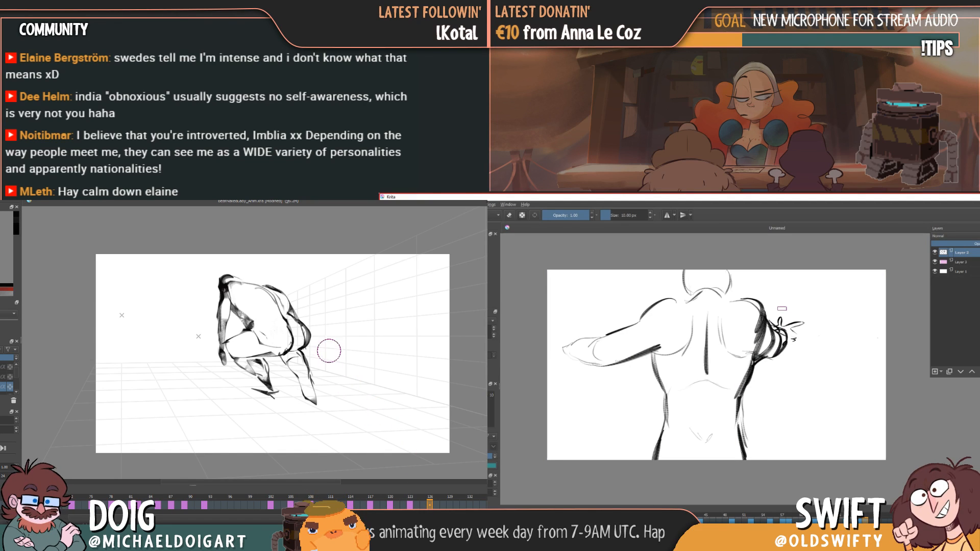
pyautogui.press('Left')
pyautogui.press('Right')
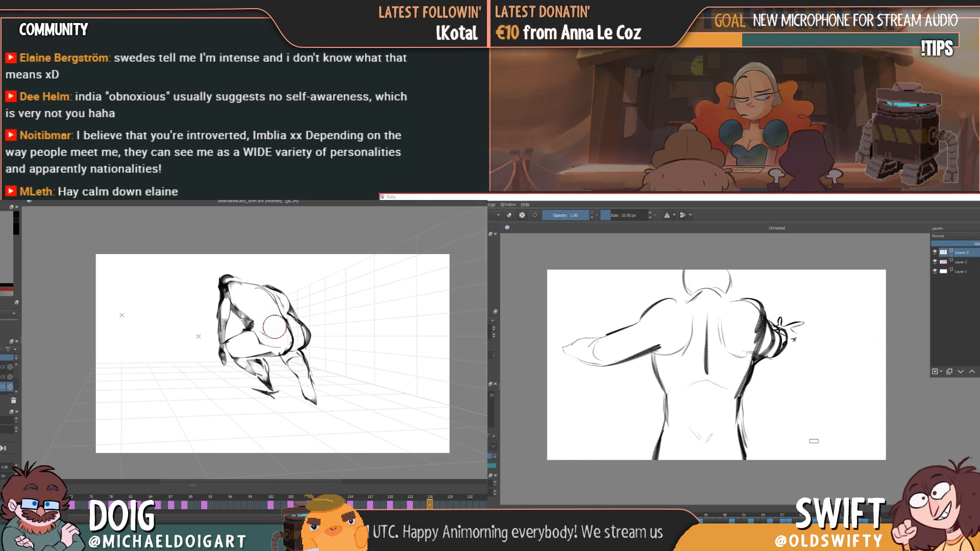
pyautogui.press('Delete')
pyautogui.moveTo(245, 313)
pyautogui.mouseDown()
pyautogui.moveTo(284, 326)
pyautogui.moveTo(275, 341)
pyautogui.mouseUp()
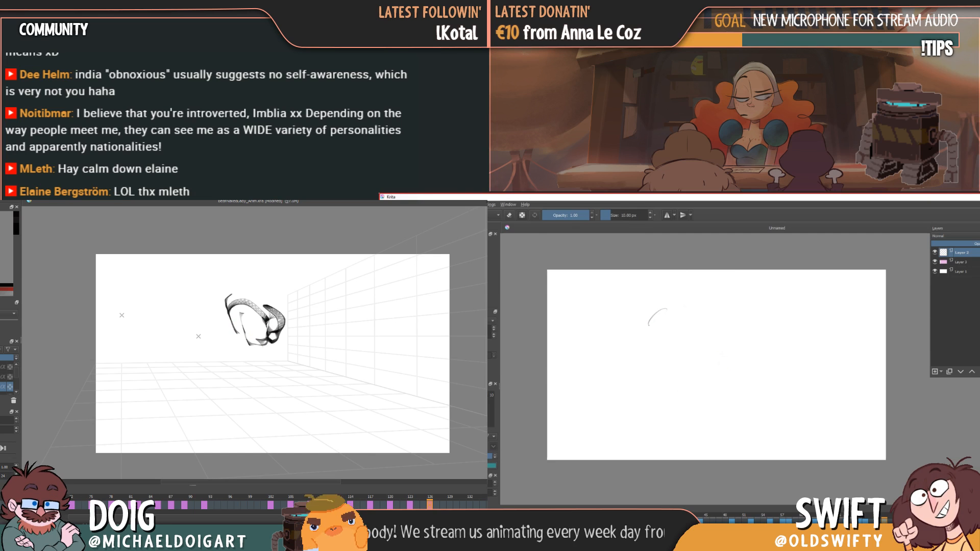
# - Sketch a sweeping outstretched arm on the blank white frame and extend the airborne room figure's body up to the canvas edge
pyautogui.moveTo(675, 335); pyautogui.dragTo(643, 363)
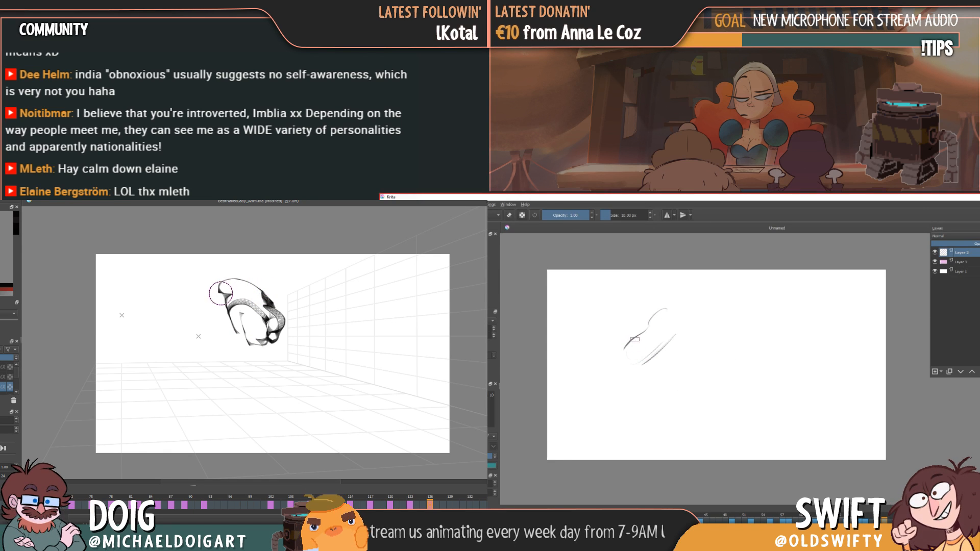
pyautogui.moveTo(570, 372); pyautogui.dragTo(634, 374)
pyautogui.moveTo(213, 258); pyautogui.dragTo(232, 271)
pyautogui.moveTo(634, 374); pyautogui.dragTo(662, 353)
pyautogui.press('Left')
pyautogui.press('Right')
pyautogui.moveTo(260, 269)
pyautogui.mouseDown()
pyautogui.moveTo(263, 291)
pyautogui.moveTo(260, 271)
pyautogui.mouseUp()
pyautogui.press('Left')
pyautogui.press('Right')
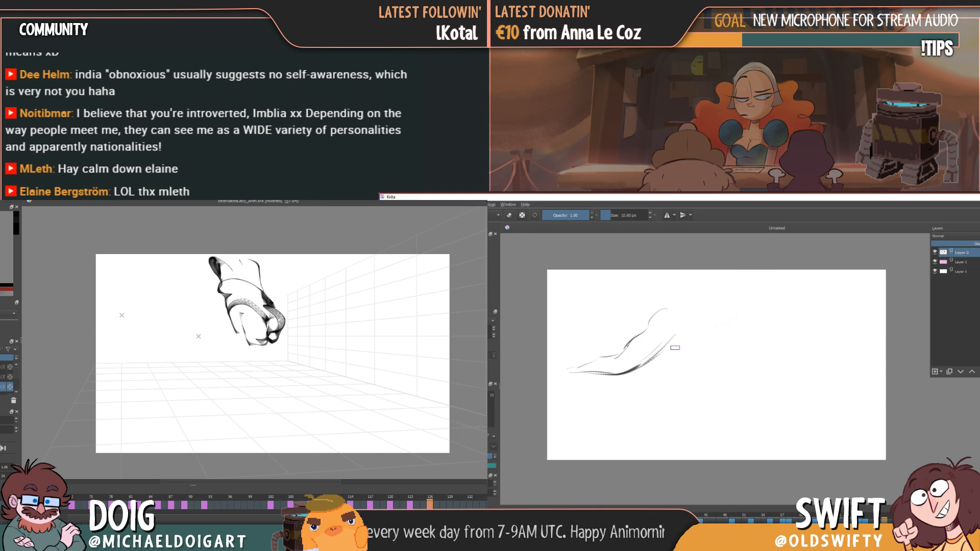
# - Sketch the new torso's chest curve and left-hand side down to the waist, and add upper-body lines to the airborne room figure
pyautogui.moveTo(668, 347)
pyautogui.mouseDown()
pyautogui.moveTo(698, 325)
pyautogui.moveTo(691, 359)
pyautogui.mouseUp()
pyautogui.moveTo(248, 255); pyautogui.dragTo(261, 264)
pyautogui.press('Left')
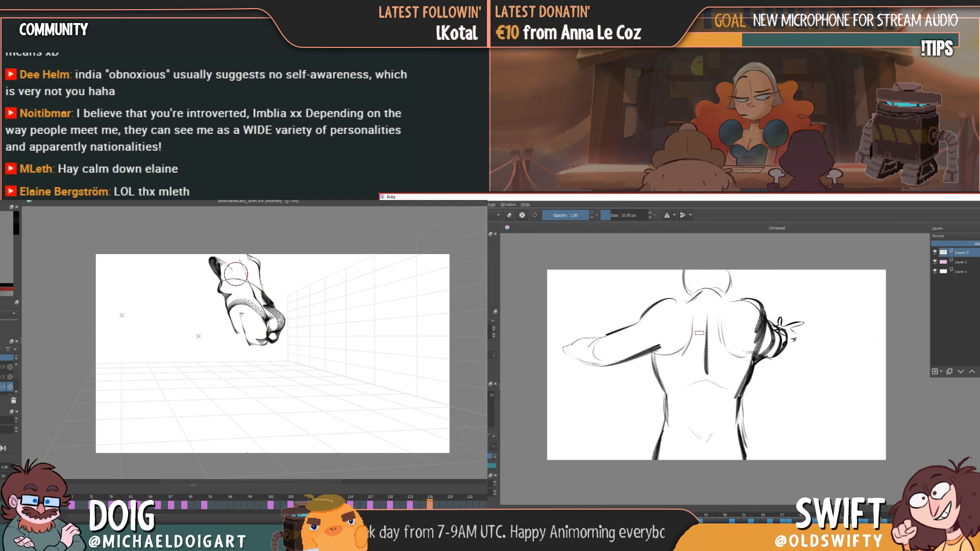
pyautogui.press('Right')
pyautogui.moveTo(666, 348)
pyautogui.mouseDown()
pyautogui.moveTo(680, 369)
pyautogui.moveTo(674, 379)
pyautogui.mouseUp()
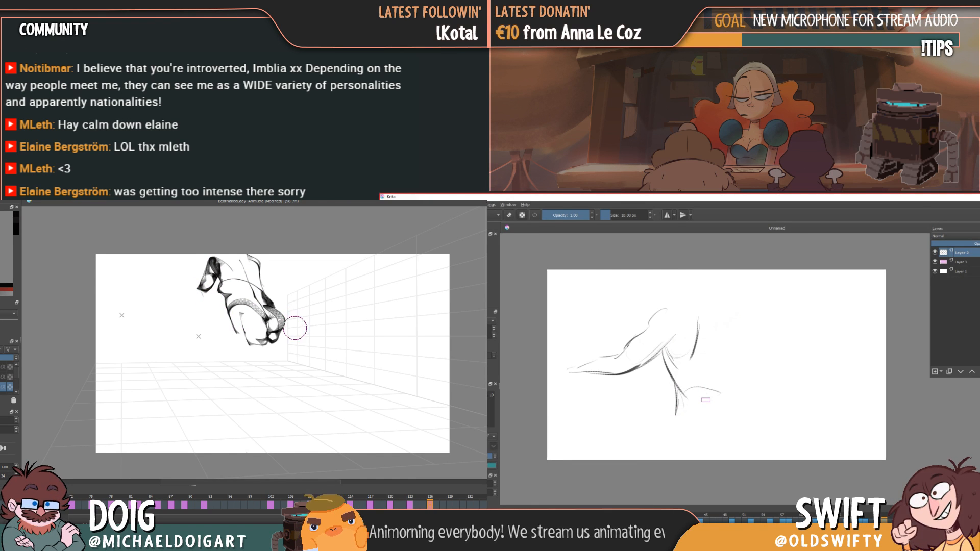
pyautogui.press('Left')
pyautogui.press('Right')
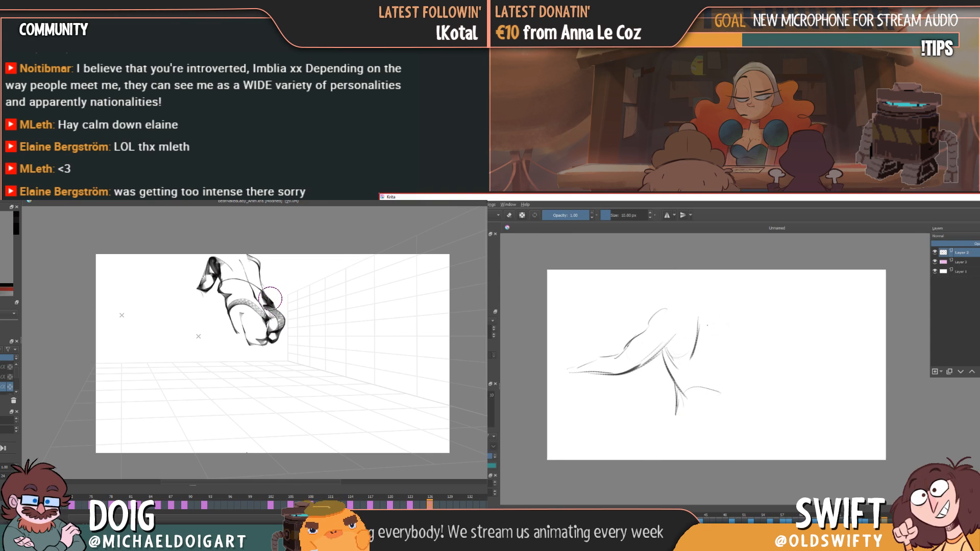
# - Draw a vertical centre line through the new torso and a curved head outline above its shoulders
pyautogui.moveTo(707, 335); pyautogui.dragTo(704, 382)
pyautogui.press('Left')
pyautogui.press('Right')
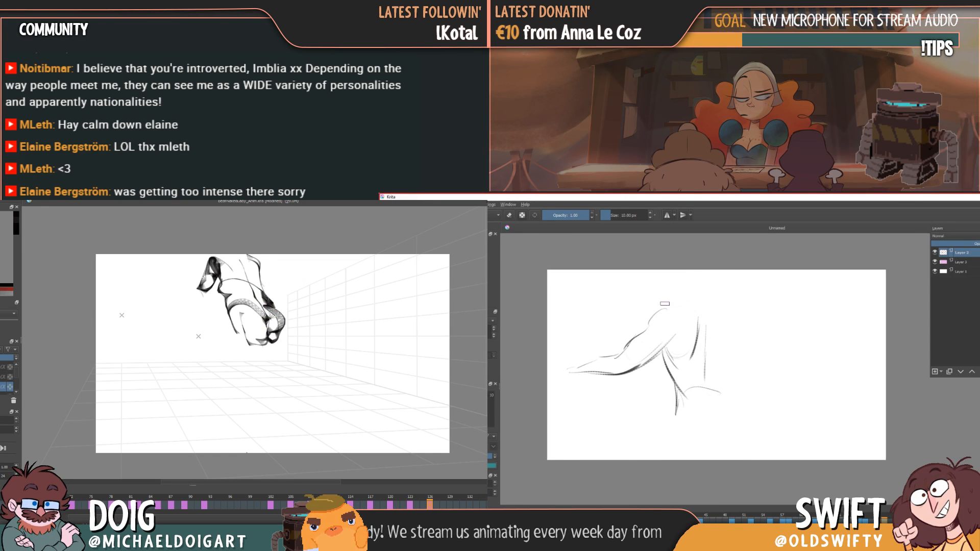
pyautogui.moveTo(695, 292); pyautogui.dragTo(721, 292)
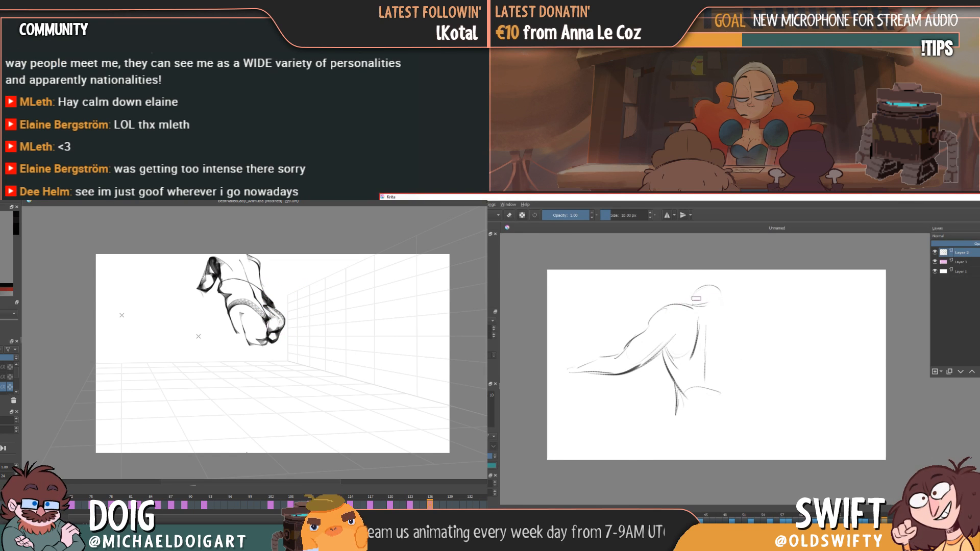
pyautogui.press('Left')
pyautogui.press('Right')
pyautogui.press('Left')
pyautogui.press('Right')
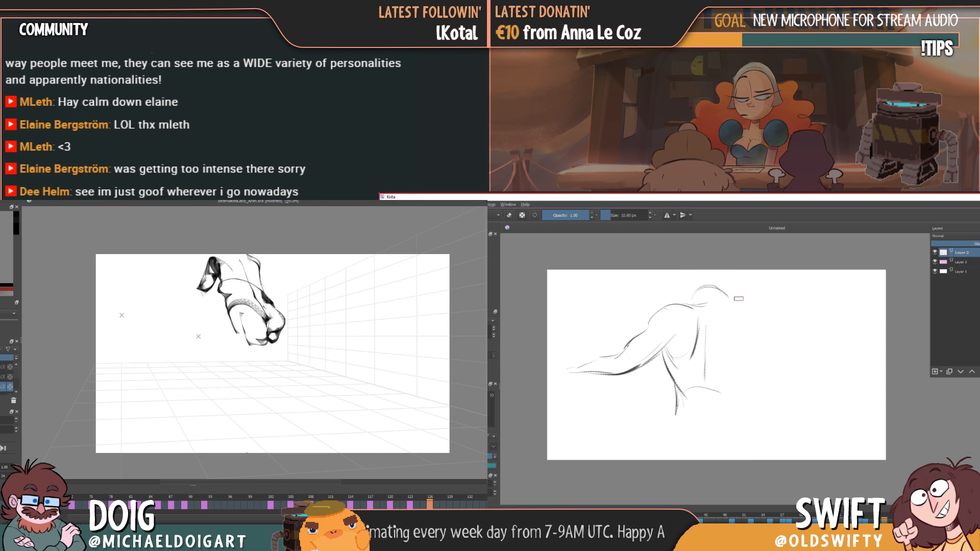
pyautogui.press('Left')
pyautogui.press('Right')
# - Sketch the new torso's right-hand shoulder and side, and strengthen its centre line
pyautogui.moveTo(719, 304)
pyautogui.mouseDown()
pyautogui.moveTo(743, 304)
pyautogui.moveTo(752, 320)
pyautogui.mouseUp()
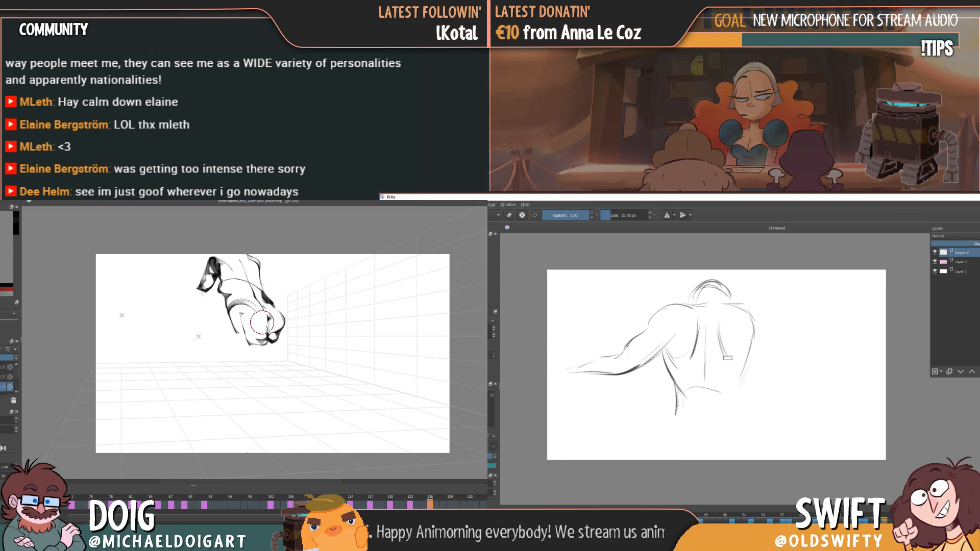
pyautogui.moveTo(710, 317); pyautogui.dragTo(709, 380)
pyautogui.press('Left')
pyautogui.press('Right')
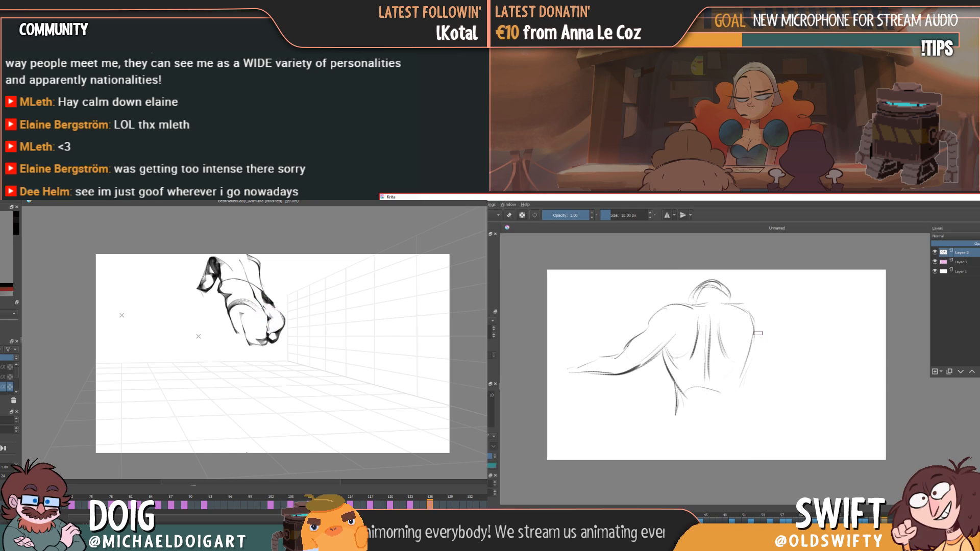
# - Sketch the back-view torso's hips, buttock curve and outer thighs below the waist, with a small hand beside the far arm
pyautogui.press('Left')
pyautogui.press('Right')
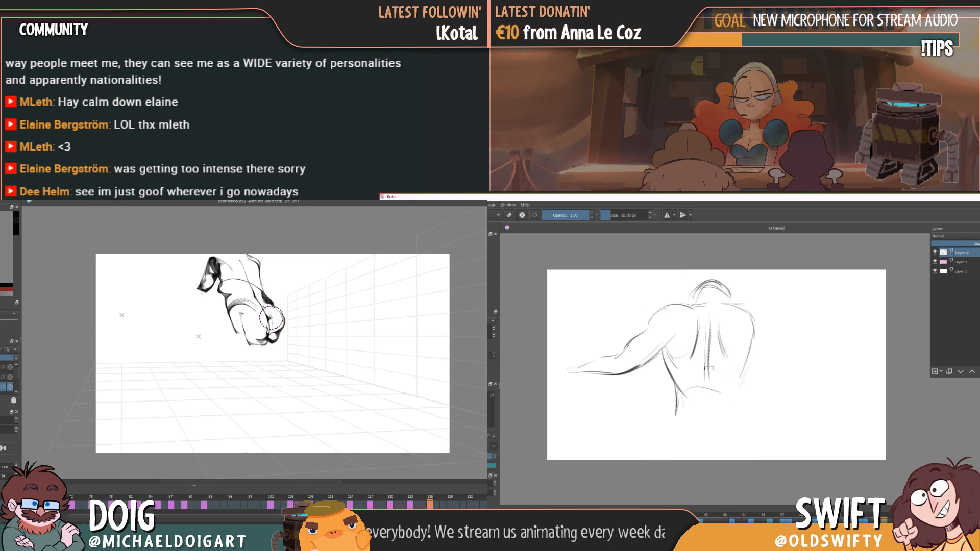
pyautogui.moveTo(680, 408)
pyautogui.mouseDown()
pyautogui.moveTo(734, 413)
pyautogui.moveTo(669, 438)
pyautogui.moveTo(716, 440)
pyautogui.mouseUp()
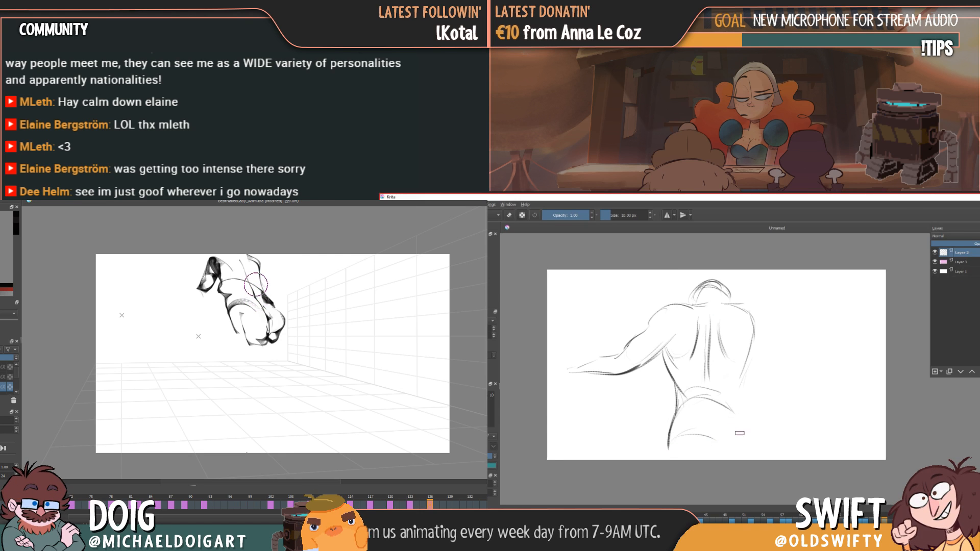
pyautogui.moveTo(735, 399); pyautogui.dragTo(744, 445)
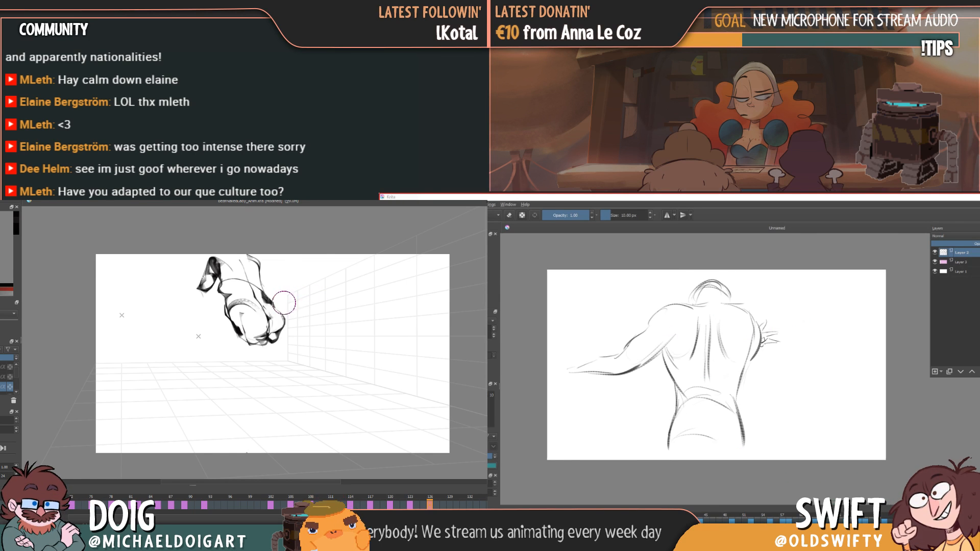
# - Sketch an outstretched hand with pointed fingers and a thumb on the next blank frame, matched to the previous pose
pyautogui.press(',')
pyautogui.press('.')
pyautogui.press('.')
pyautogui.press(',')
pyautogui.press('.')
pyautogui.moveTo(666, 340); pyautogui.dragTo(626, 347)
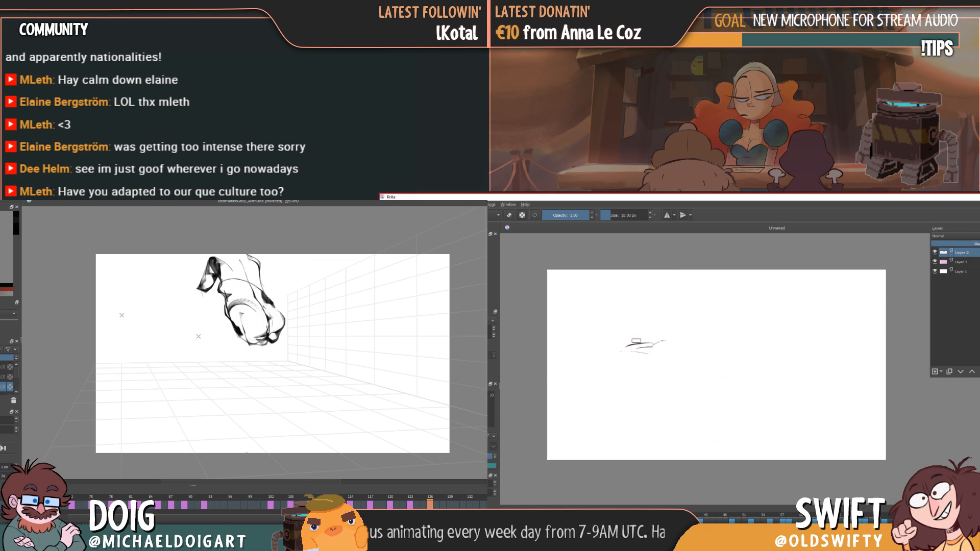
pyautogui.moveTo(667, 360)
pyautogui.mouseDown()
pyautogui.moveTo(645, 368)
pyautogui.moveTo(659, 355)
pyautogui.mouseUp()
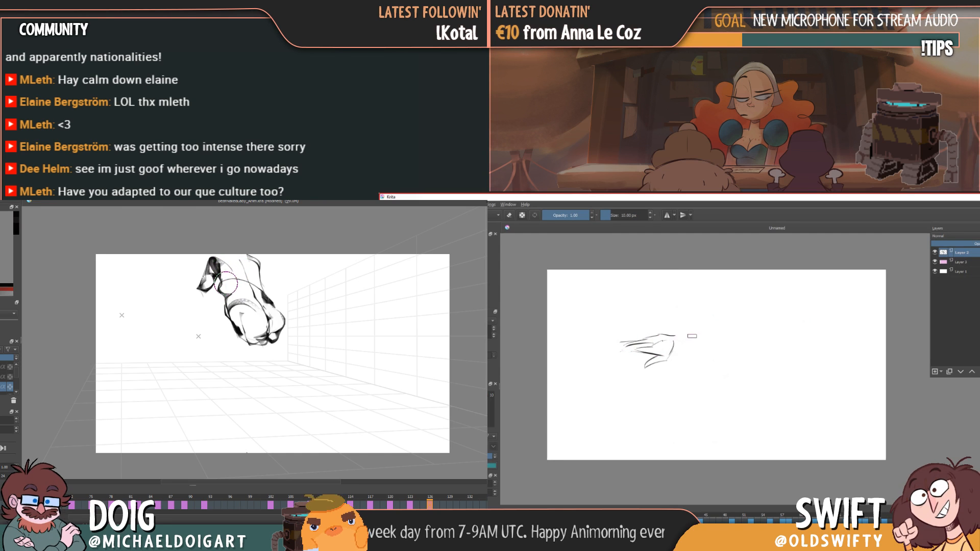
# - Extend the outstretched hand into a foreshortened arm with a rounded shoulder, checking it against the previous frame
pyautogui.press(',')
pyautogui.press('.')
pyautogui.moveTo(672, 334)
pyautogui.mouseDown()
pyautogui.moveTo(698, 347)
pyautogui.moveTo(672, 356)
pyautogui.moveTo(685, 317)
pyautogui.moveTo(701, 323)
pyautogui.moveTo(701, 346)
pyautogui.mouseUp()
pyautogui.press(',')
pyautogui.press('.')
pyautogui.press(',')
pyautogui.press('.')
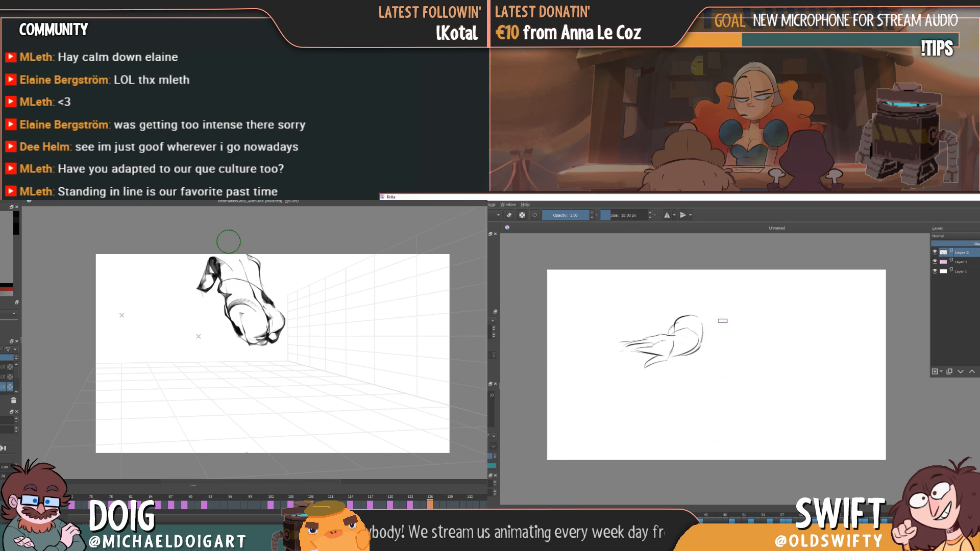
# - Draw the curved back lines of the torso beside the foreshortened arm
pyautogui.moveTo(720, 325)
pyautogui.mouseDown()
pyautogui.moveTo(709, 352)
pyautogui.moveTo(718, 377)
pyautogui.moveTo(721, 359)
pyautogui.mouseUp()
pyautogui.press('Left')
pyautogui.press('Right')
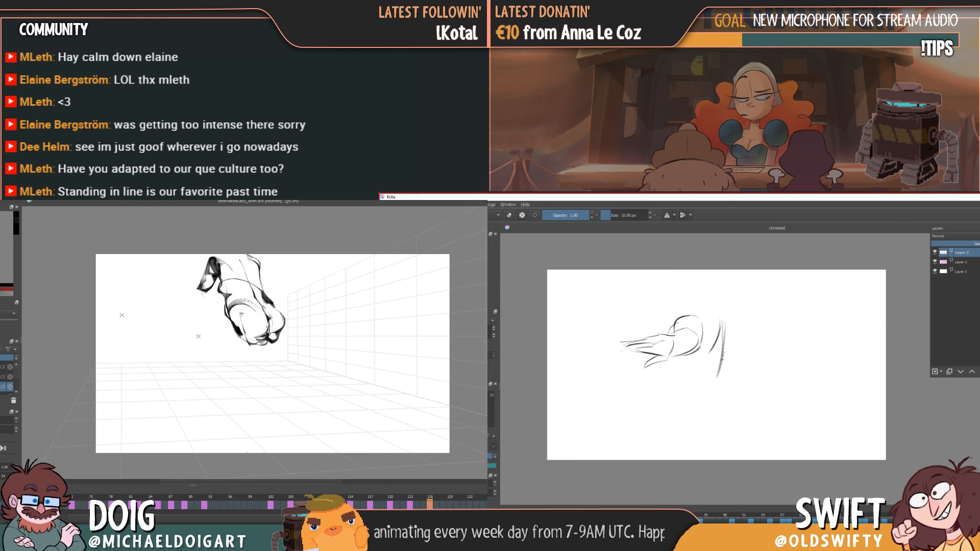
# - Add the head, far arm and waist lines to the reaching figure while comparing adjacent animation frames
pyautogui.click(410, 504)
pyautogui.press('Left')
pyautogui.press('Right')
pyautogui.press('Right')
pyautogui.press('Left')
pyautogui.press('Left')
pyautogui.press('Right')
pyautogui.press('Right')
pyautogui.press('Left')
pyautogui.press('Right')
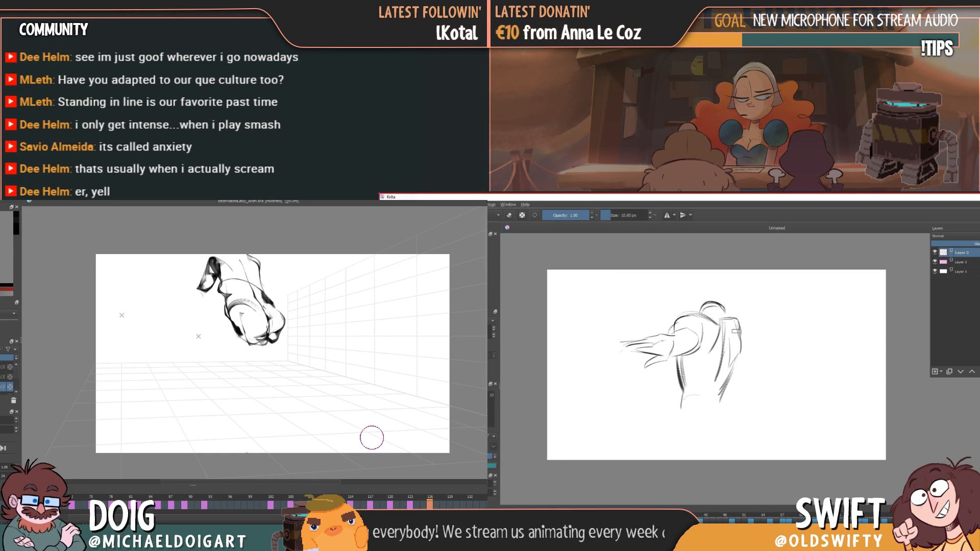
# - Compare the airborne room pose with the crouching frame, then scale it down and reposition it inside the canvas
pyautogui.click(410, 505)
pyautogui.click(431, 505)
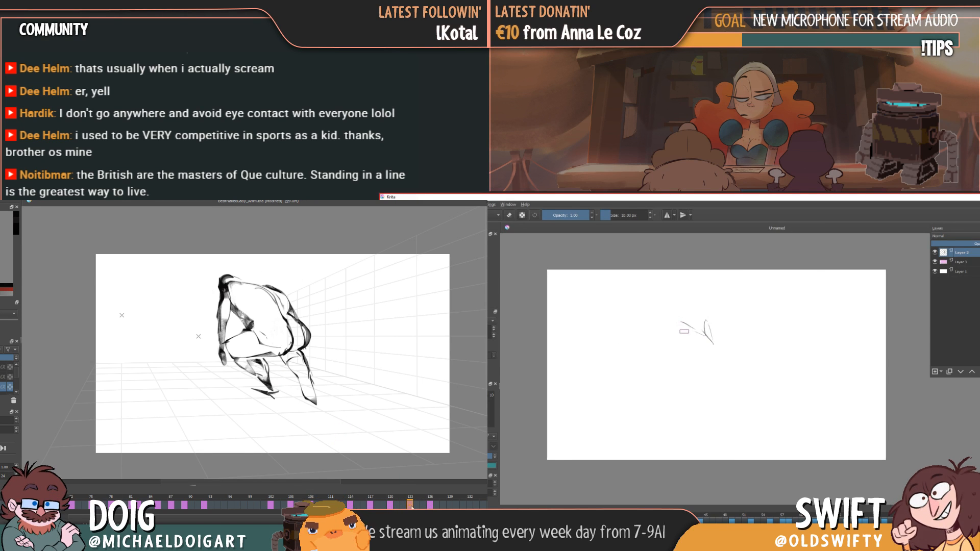
pyautogui.click(429, 506)
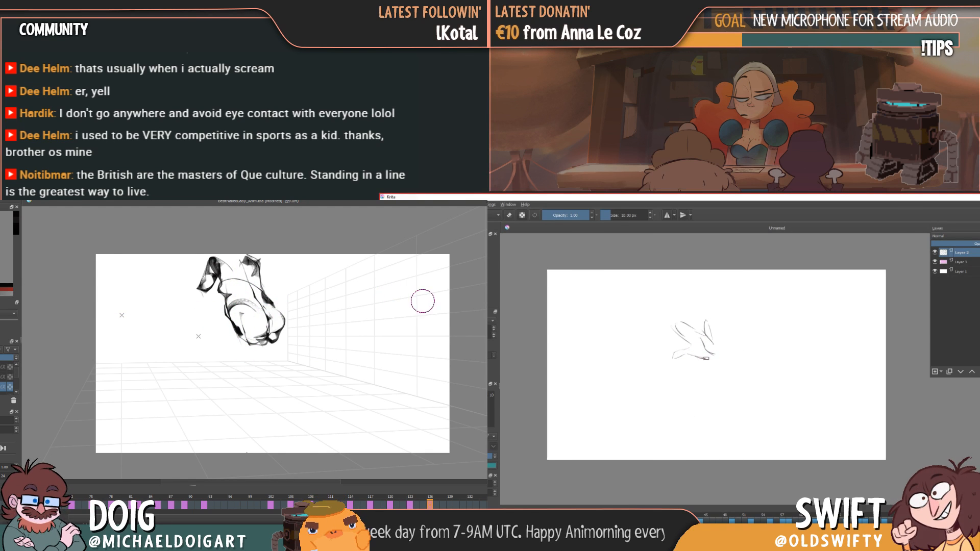
pyautogui.hotkey('ctrl', 't')
pyautogui.moveTo(286, 452); pyautogui.dragTo(266, 412)
pyautogui.moveTo(262, 354); pyautogui.dragTo(271, 374)
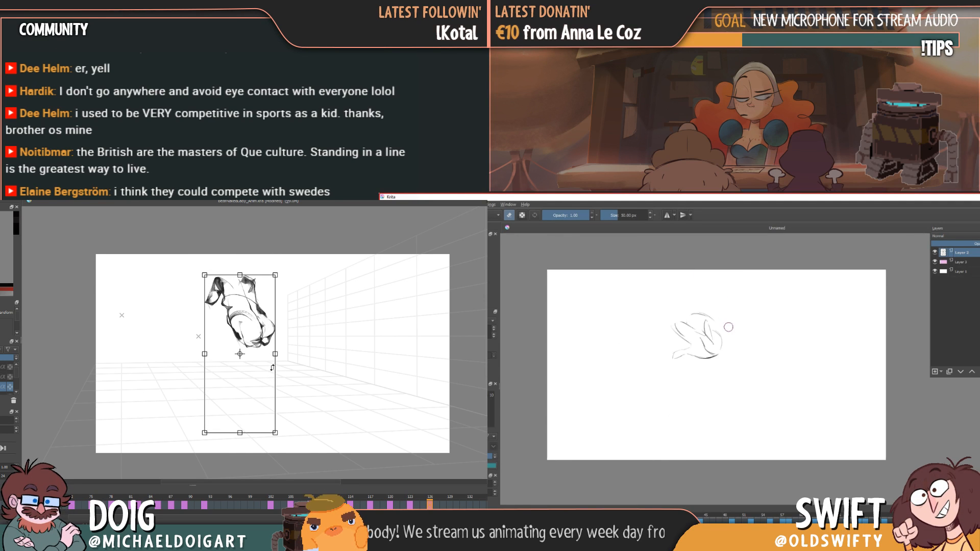
pyautogui.press('Return')
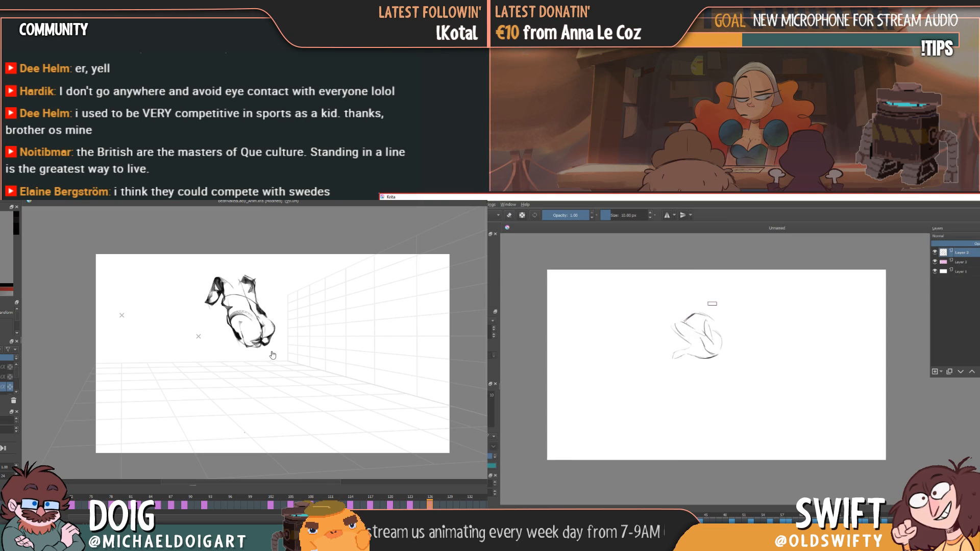
# - Flip between the scaled airborne pose and its neighbouring frames to check the jump's spacing
pyautogui.press('Left')
pyautogui.press('Right')
pyautogui.press('Left')
pyautogui.press('Left')
pyautogui.press('Right')
pyautogui.press('Right')
pyautogui.press('Left')
pyautogui.press('Right')
pyautogui.press('Left')
pyautogui.press('Right')
pyautogui.press('b')
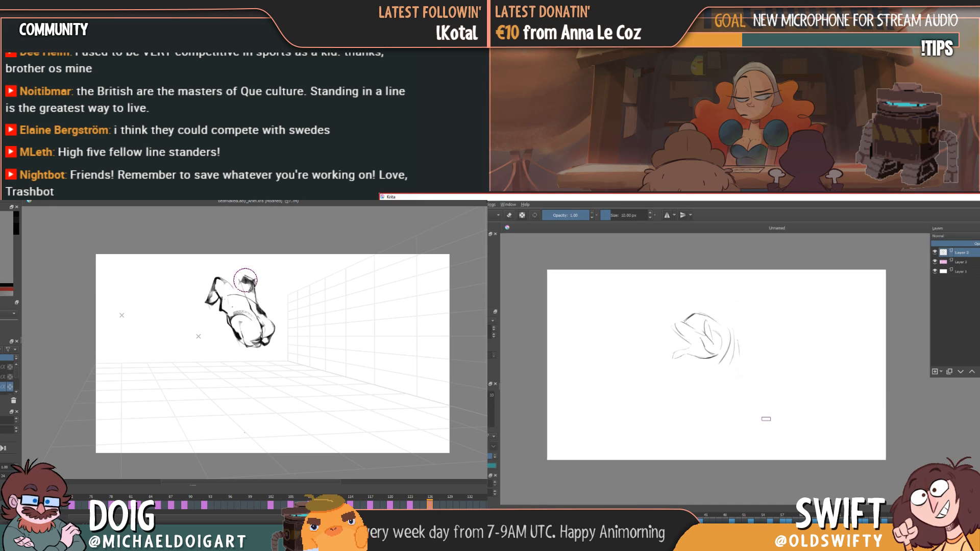
# - Compare the full reaching figure with the partly sketched foreshortened hand on the following frame
pyautogui.press('Left')
pyautogui.press('Right')
pyautogui.press('Left')
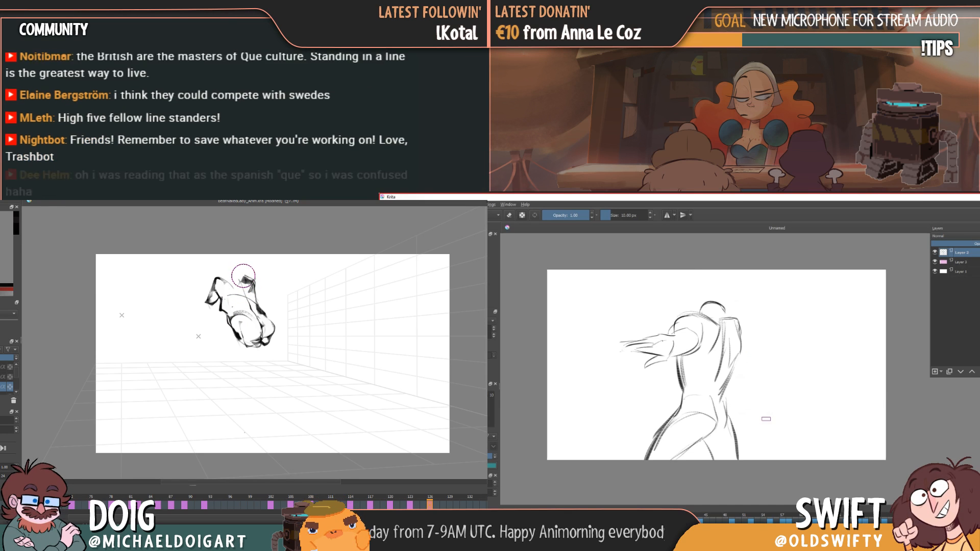
pyautogui.press('Right')
pyautogui.press('Left')
pyautogui.press('Right')
pyautogui.press('Left')
pyautogui.press('Right')
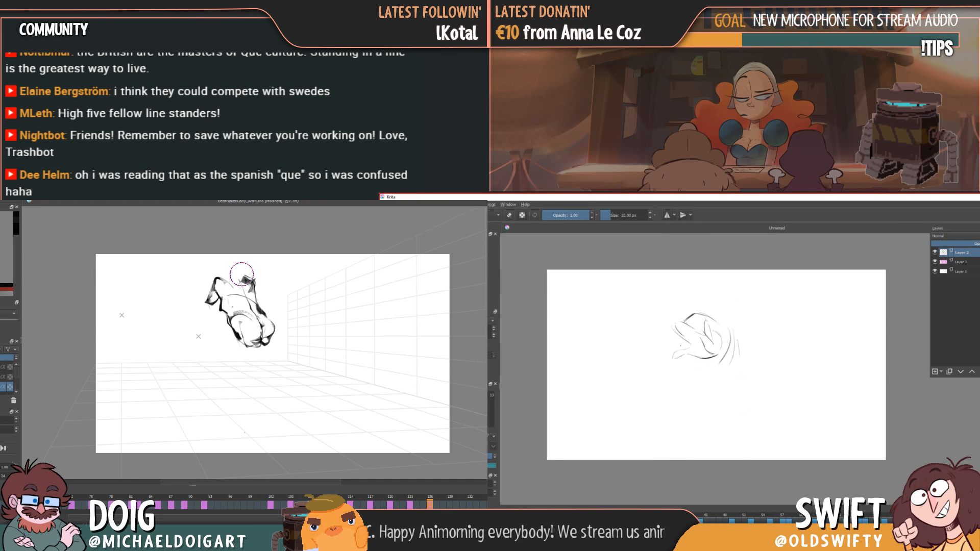
# - Sketch the torso's left-hand side below the foreshortened hand, and close the airborne room figure's shoulder line
pyautogui.moveTo(683, 363); pyautogui.dragTo(689, 395)
pyautogui.press('Left')
pyautogui.press('Right')
pyautogui.press('Left')
pyautogui.press('Right')
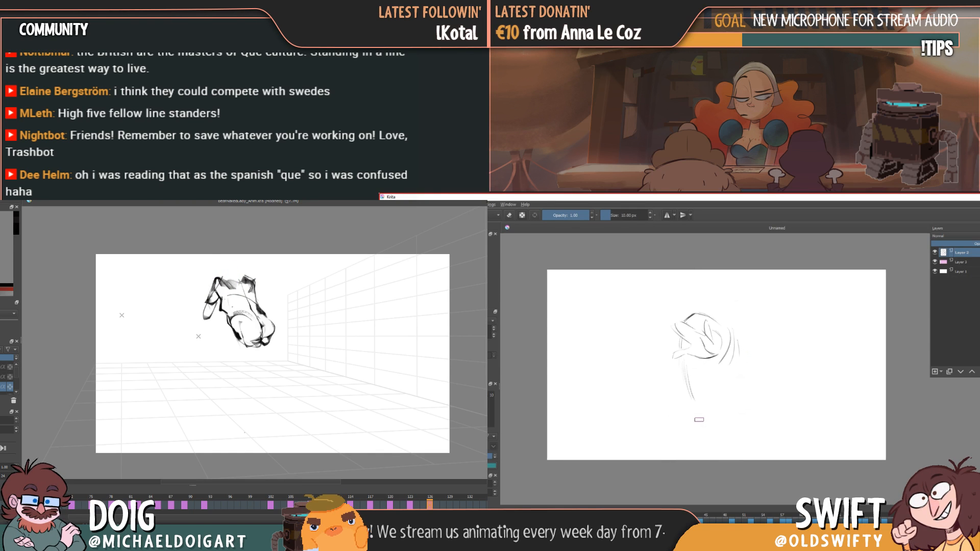
pyautogui.press('Left')
pyautogui.press('Right')
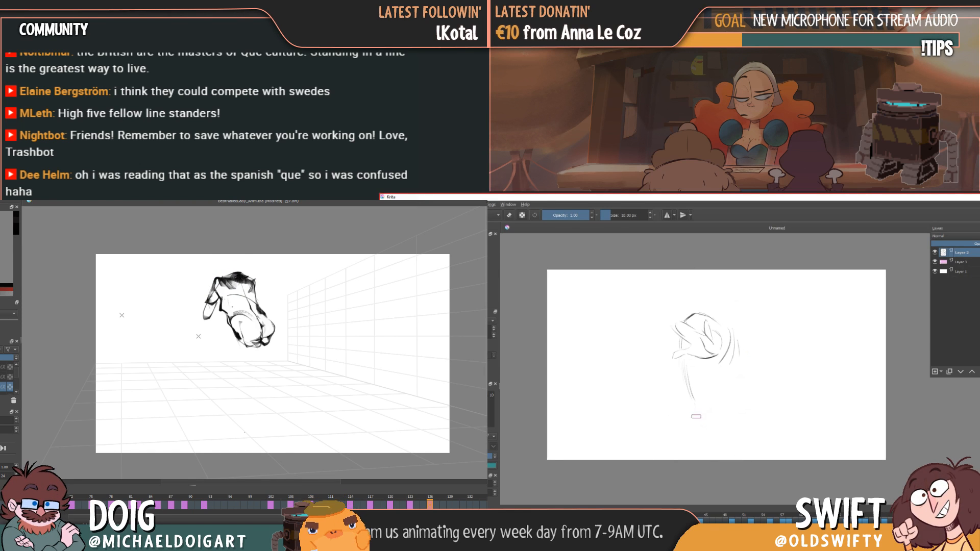
pyautogui.press('Left')
pyautogui.press('Right')
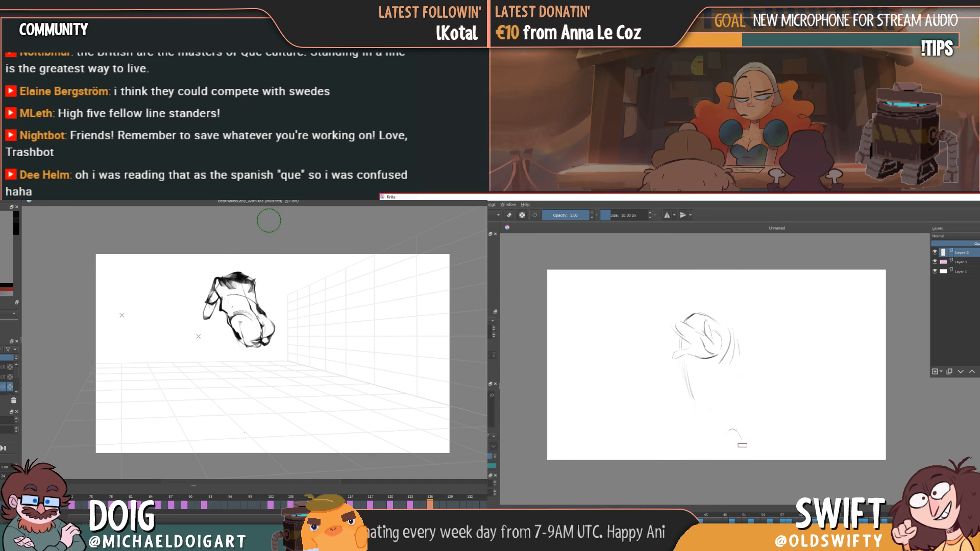
# - Draw the foreshortened figure's opposite waist line and head curve, and add a bent leg to the airborne room figure
pyautogui.press('Left')
pyautogui.press('Right')
pyautogui.moveTo(731, 380); pyautogui.dragTo(730, 395)
pyautogui.press('Left')
pyautogui.press('Right')
pyautogui.press('Left')
pyautogui.press('Right')
pyautogui.press('Left')
pyautogui.press('Right')
pyautogui.press('Left')
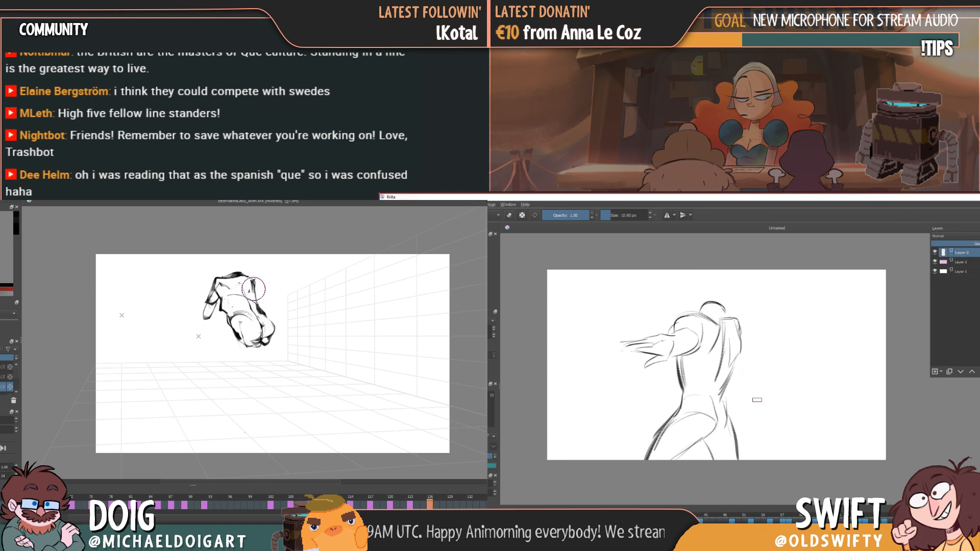
pyautogui.press('Right')
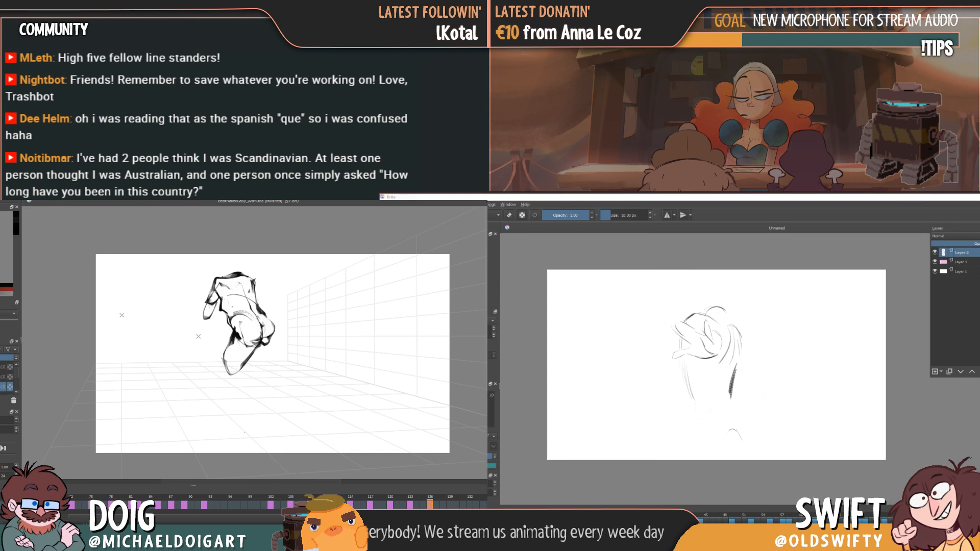
# - Start a bent arm on the next blank frame of the reaching figure, and refine the airborne room figure's hips
pyautogui.press('Right')
pyautogui.press('Left')
pyautogui.press('Right')
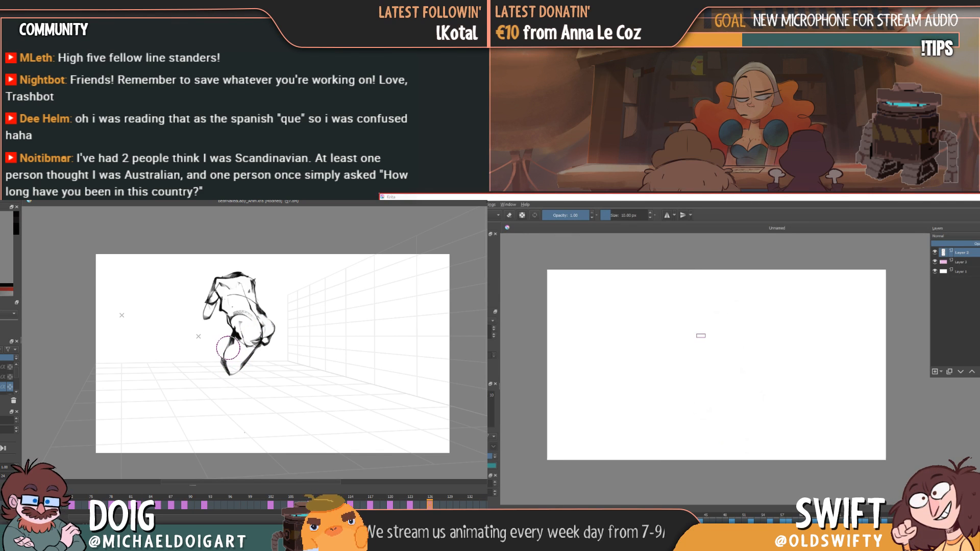
pyautogui.press('Left')
pyautogui.press('Right')
pyautogui.moveTo(731, 327); pyautogui.dragTo(742, 347)
pyautogui.moveTo(248, 320); pyautogui.dragTo(251, 326)
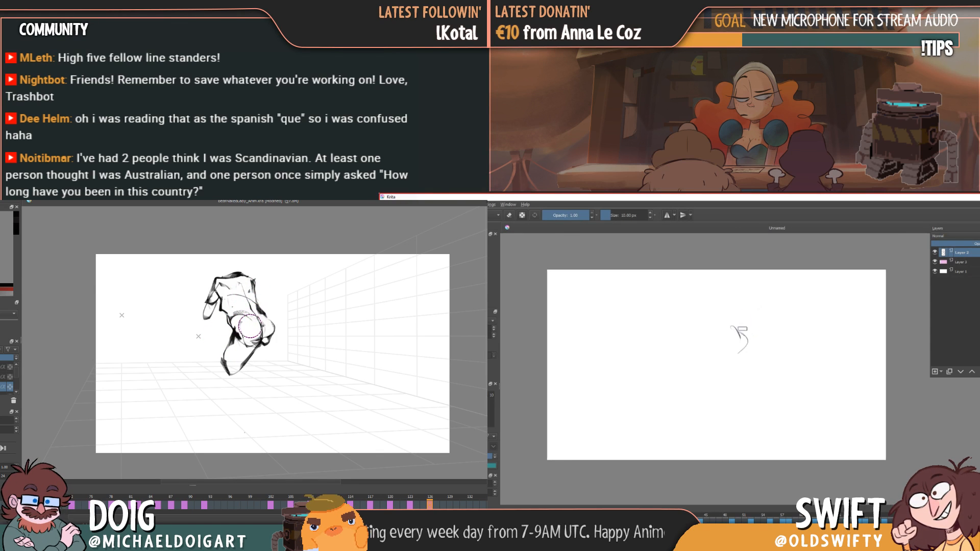
# - Draw the bent arm's elbow and raised splayed hand, and sketch a second leg on the airborne room figure
pyautogui.press('Left')
pyautogui.press('Right')
pyautogui.press('Left')
pyautogui.press('Right')
pyautogui.press('Left')
pyautogui.press('Right')
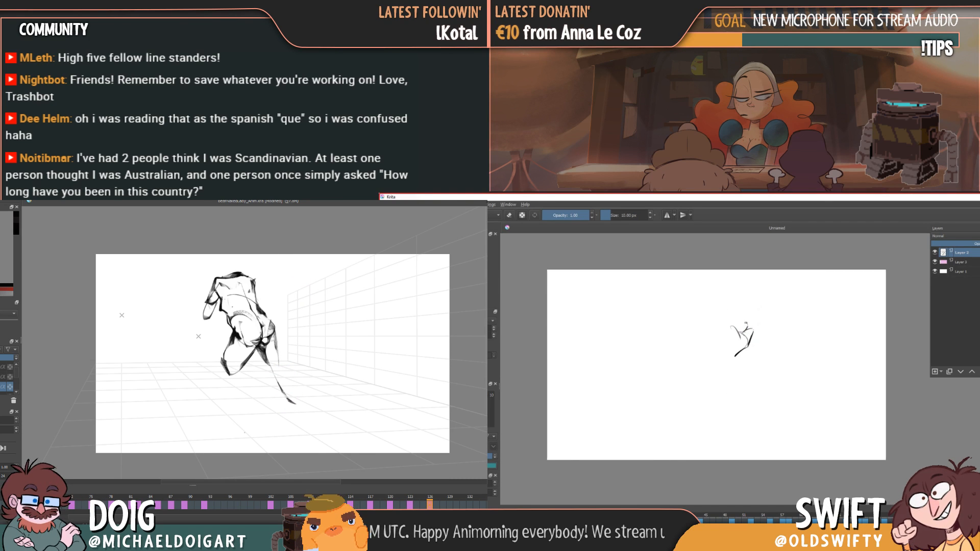
pyautogui.moveTo(749, 321); pyautogui.dragTo(764, 321)
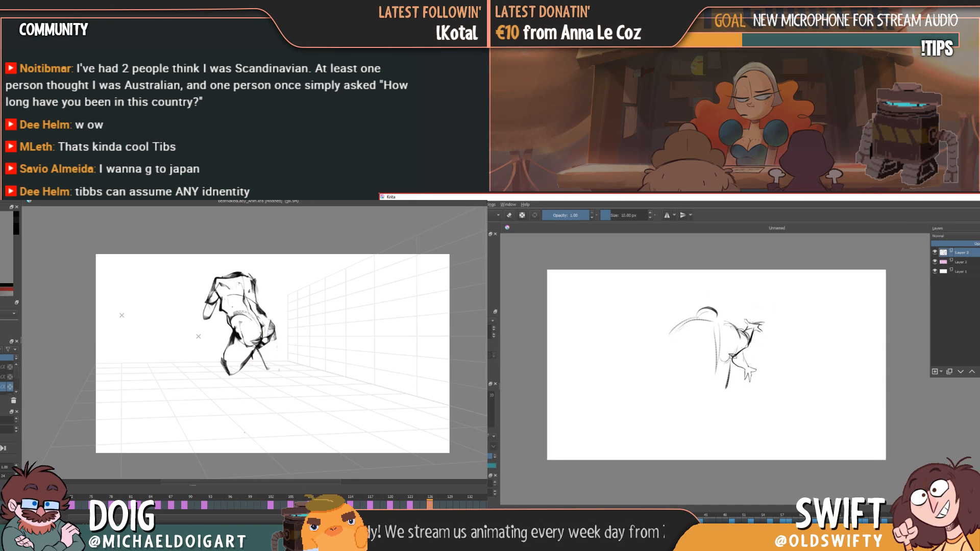
# - Step back through the preceding frames to compare the new poses with the crouch and the foreshortened reach
pyautogui.press('Left')
pyautogui.press('Right')
pyautogui.press('Left')
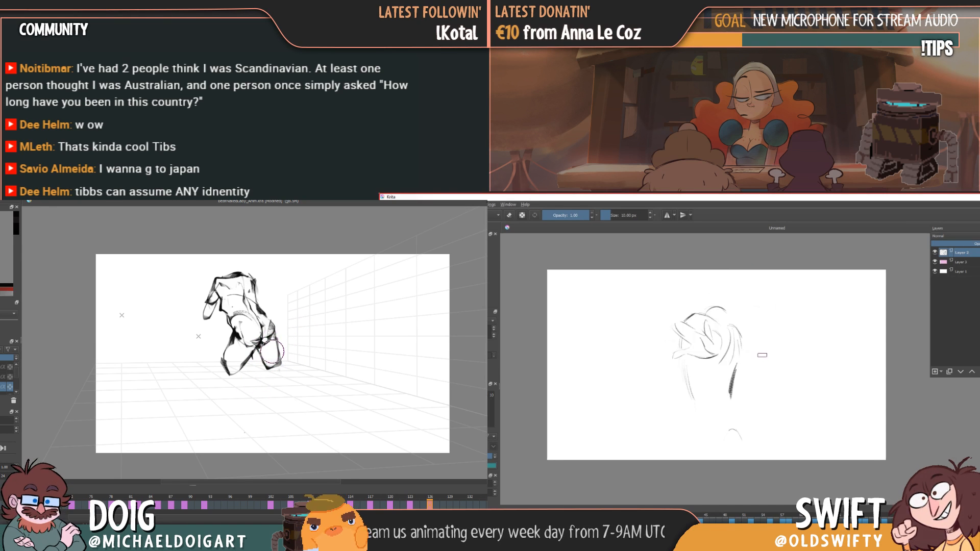
pyautogui.press('Left')
pyautogui.press('Left')
pyautogui.press('Left')
pyautogui.press('Left')
# - Redraw the airborne room figure as an oval torso with hips, and sketch the other figure's spread arm and open hand
pyautogui.press('e')
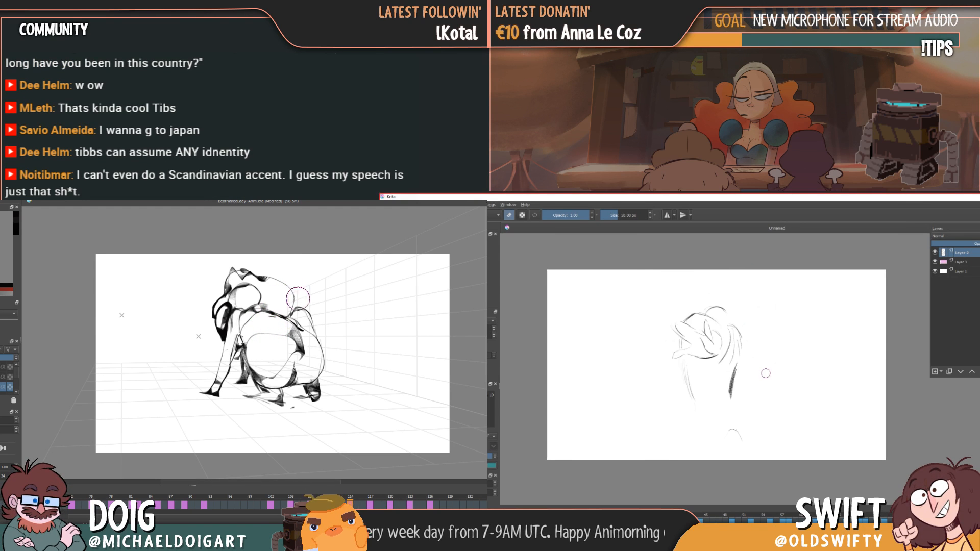
pyautogui.press('e')
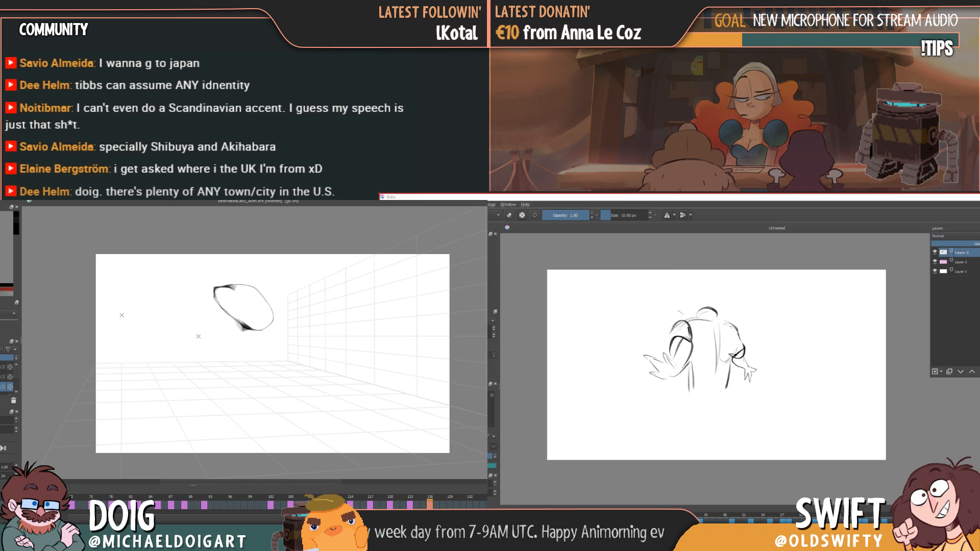
pyautogui.moveTo(277, 334); pyautogui.dragTo(274, 313)
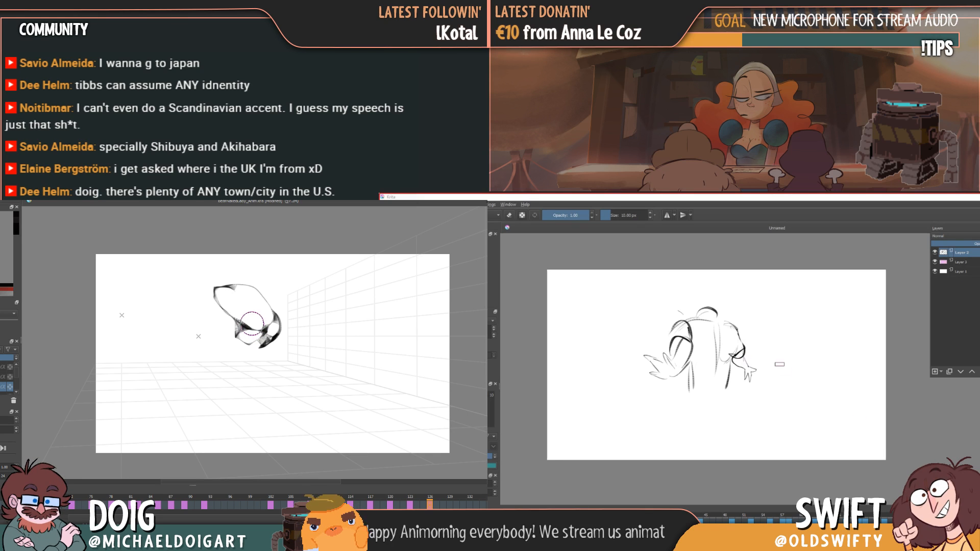
# - Sketch a bent arm with a splayed hand on the next blank frame, matching it to the previous pose
pyautogui.press('Right')
pyautogui.moveTo(736, 328)
pyautogui.mouseDown()
pyautogui.moveTo(754, 346)
pyautogui.moveTo(792, 347)
pyautogui.moveTo(784, 355)
pyautogui.mouseUp()
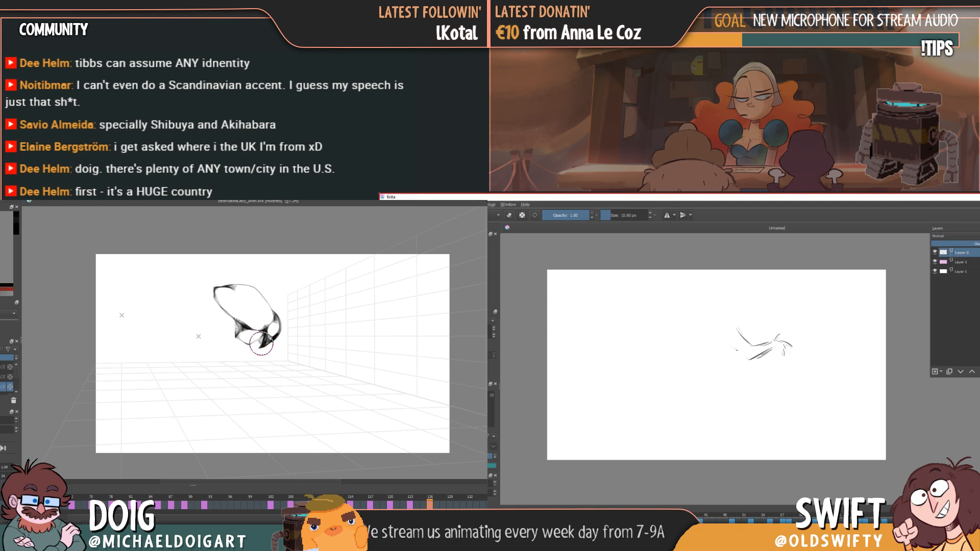
pyautogui.press('Left')
pyautogui.press('Right')
pyautogui.press('Left')
pyautogui.press('Right')
pyautogui.press('Left')
pyautogui.press('Right')
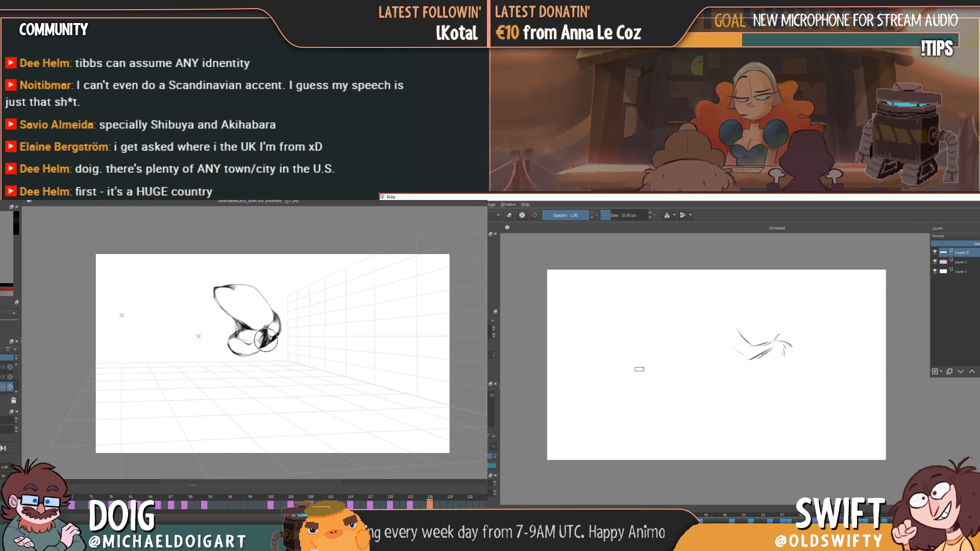
# - Sketch an open, splayed hand and its forearm on the opposite side of the new frame
pyautogui.moveTo(644, 376); pyautogui.dragTo(620, 356)
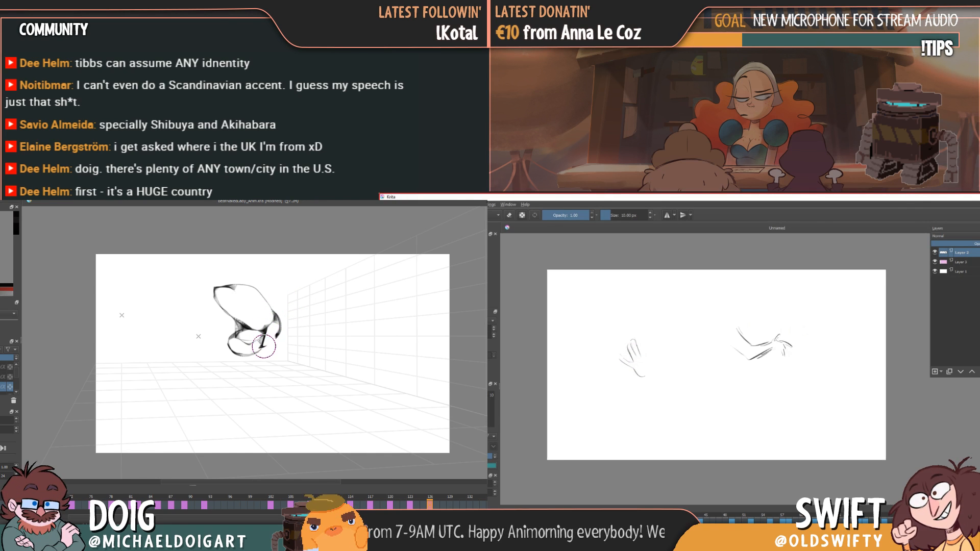
pyautogui.moveTo(645, 341); pyautogui.dragTo(646, 361)
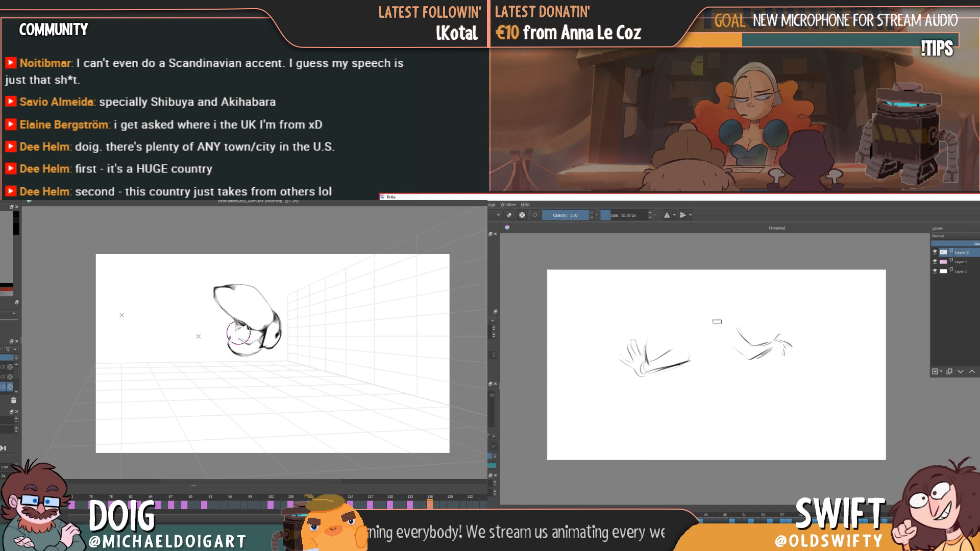
pyautogui.moveTo(692, 361)
pyautogui.mouseDown()
pyautogui.moveTo(683, 308)
pyautogui.moveTo(696, 311)
pyautogui.moveTo(710, 359)
pyautogui.moveTo(682, 301)
pyautogui.moveTo(695, 320)
pyautogui.moveTo(685, 351)
pyautogui.moveTo(672, 369)
pyautogui.moveTo(657, 363)
pyautogui.moveTo(704, 366)
pyautogui.mouseUp()
# - Erase the open hand's forearm lines after comparing with the previous frame, and draw a vertical torso line between the hands
pyautogui.press('Left')
pyautogui.press('Right')
pyautogui.press('Left')
pyautogui.press('Right')
pyautogui.press('Left')
pyautogui.press('Right')
pyautogui.press('Left')
pyautogui.press('Right')
pyautogui.press('e')
pyautogui.press('Left')
pyautogui.press('Right')
pyautogui.press('Left')
pyautogui.press('Right')
pyautogui.press('e')
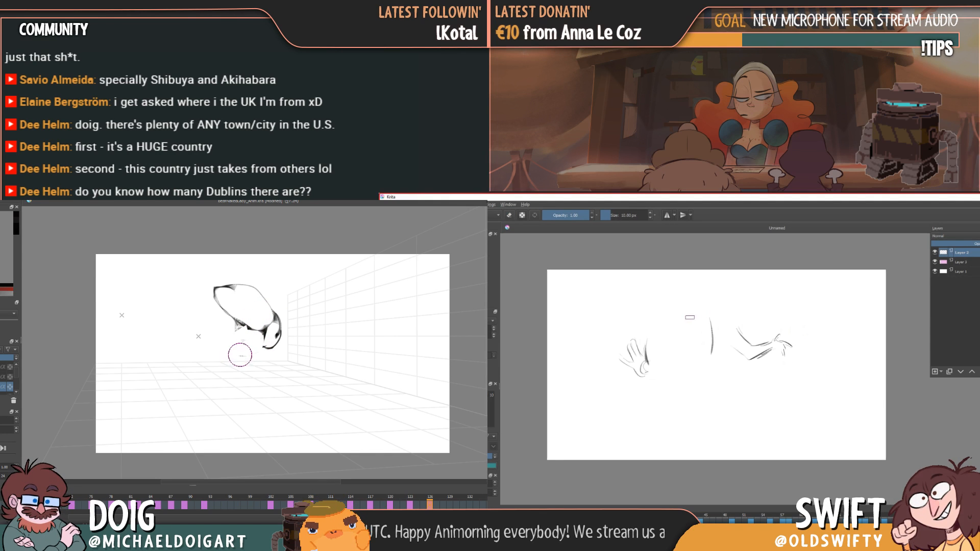
# - Step back through the torso animation's earlier frames and forward again to review how the arms move
pyautogui.press('Left')
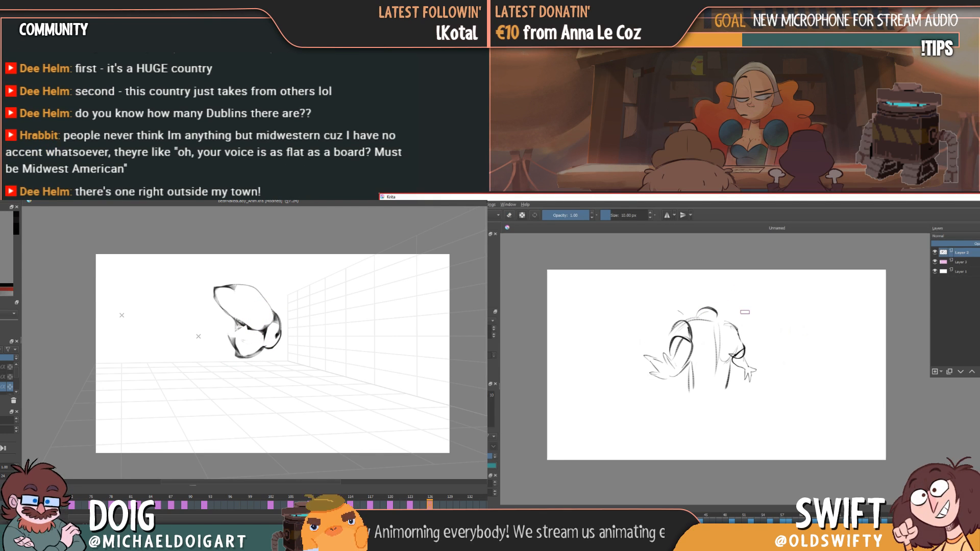
pyautogui.press('Left')
pyautogui.press('Left')
pyautogui.press('Left')
pyautogui.press('Left')
pyautogui.press('Left')
pyautogui.press('Right')
pyautogui.press('Right')
pyautogui.press('Right')
pyautogui.press('Right')
pyautogui.press('Right')
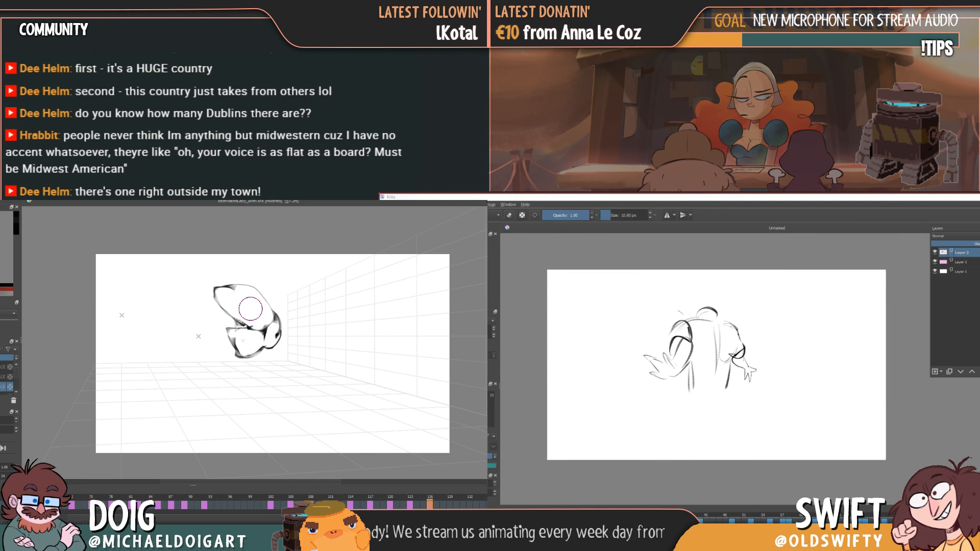
# - Review the earlier jump and torso frames, then compare the two latest arm poses with the blank frame
pyautogui.press('Left')
pyautogui.press('Left')
pyautogui.press('Left')
pyautogui.press('Left')
pyautogui.press('Left')
pyautogui.press('Left')
pyautogui.press('Left')
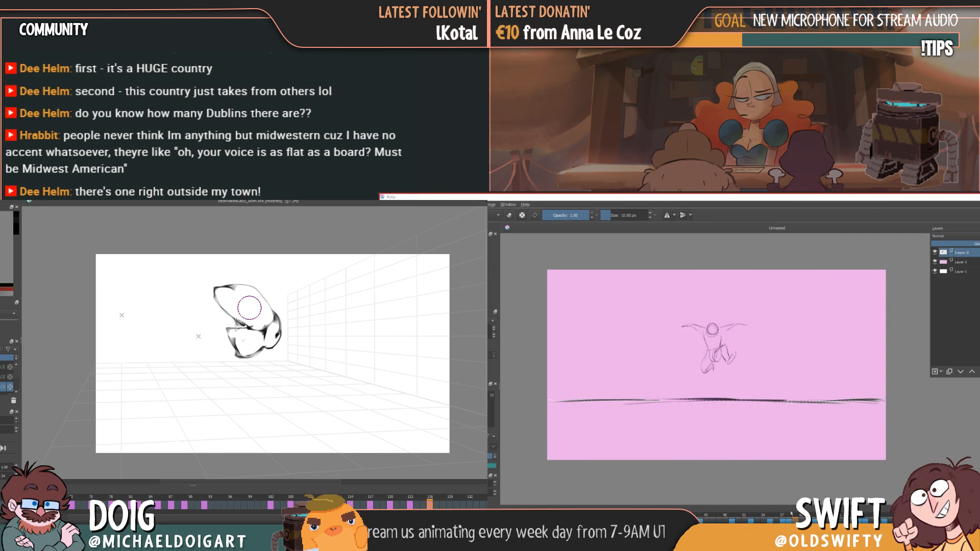
pyautogui.press('Left')
pyautogui.press('Left')
pyautogui.press('Left')
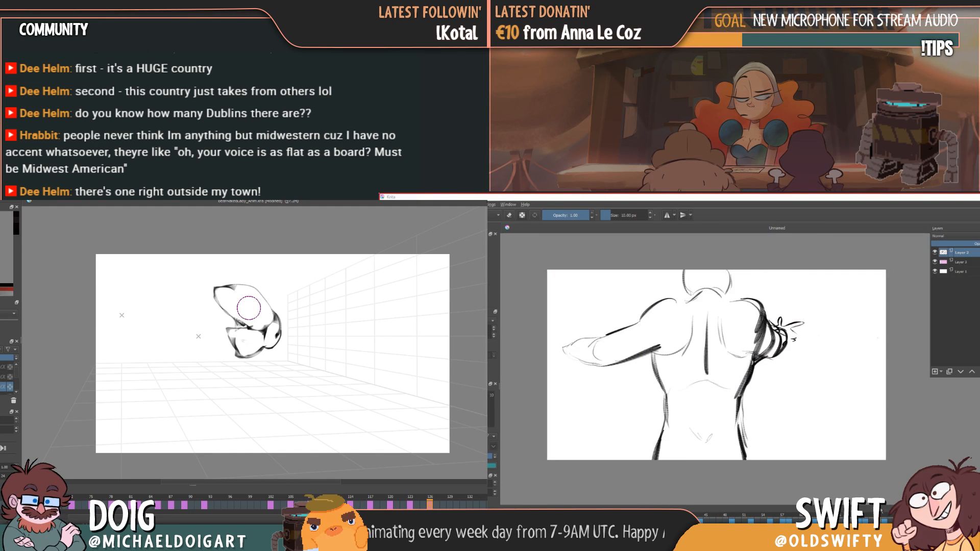
pyautogui.press('Right')
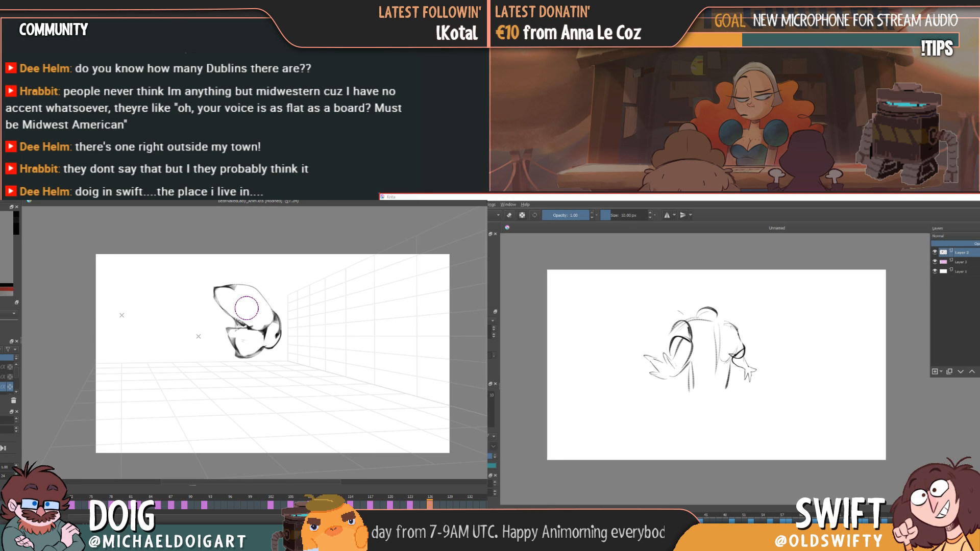
pyautogui.press('Right')
pyautogui.press('Left')
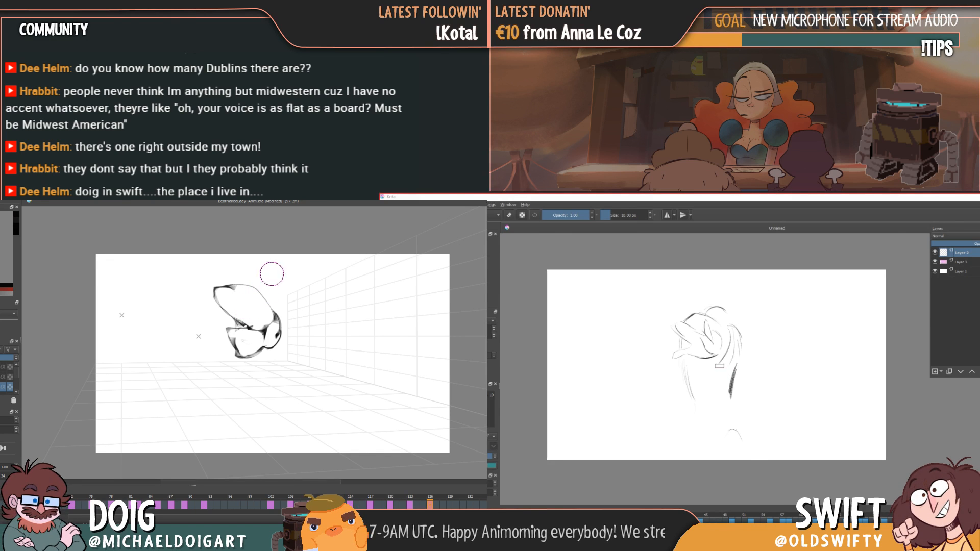
pyautogui.press('Right')
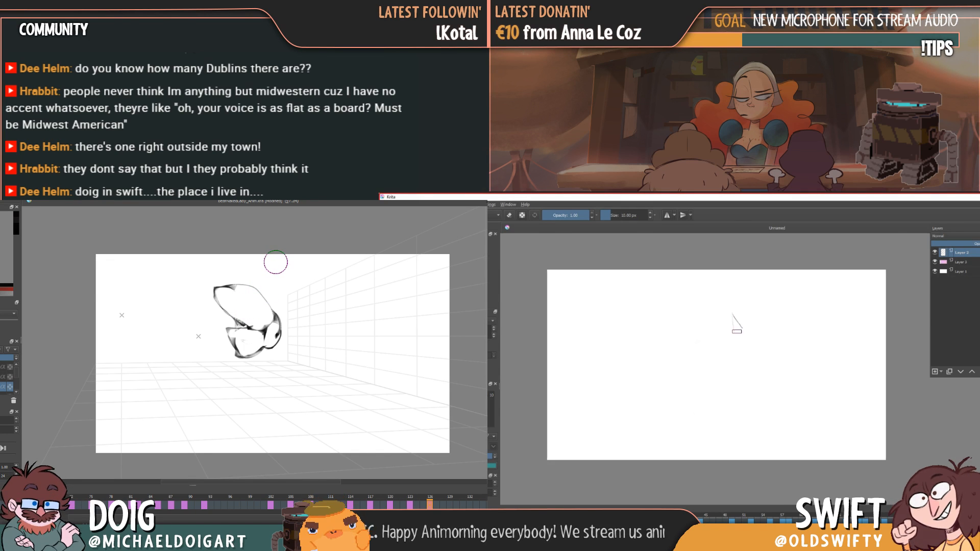
# - Sketch folded arms and a rounded fist on the blank frame against the previous pose, and add a bent limb to the room figure
pyautogui.moveTo(732, 322)
pyautogui.mouseDown()
pyautogui.moveTo(720, 340)
pyautogui.moveTo(742, 348)
pyautogui.moveTo(751, 337)
pyautogui.moveTo(739, 336)
pyautogui.moveTo(752, 345)
pyautogui.moveTo(721, 327)
pyautogui.moveTo(763, 327)
pyautogui.moveTo(766, 347)
pyautogui.mouseUp()
pyautogui.press('Left')
pyautogui.press('Right')
pyautogui.press('Left')
pyautogui.press('Right')
pyautogui.moveTo(237, 355); pyautogui.dragTo(211, 342)
pyautogui.moveTo(766, 328); pyautogui.dragTo(774, 325)
pyautogui.press('Left')
pyautogui.press('Right')
pyautogui.moveTo(214, 325); pyautogui.dragTo(202, 335)
pyautogui.press('Left')
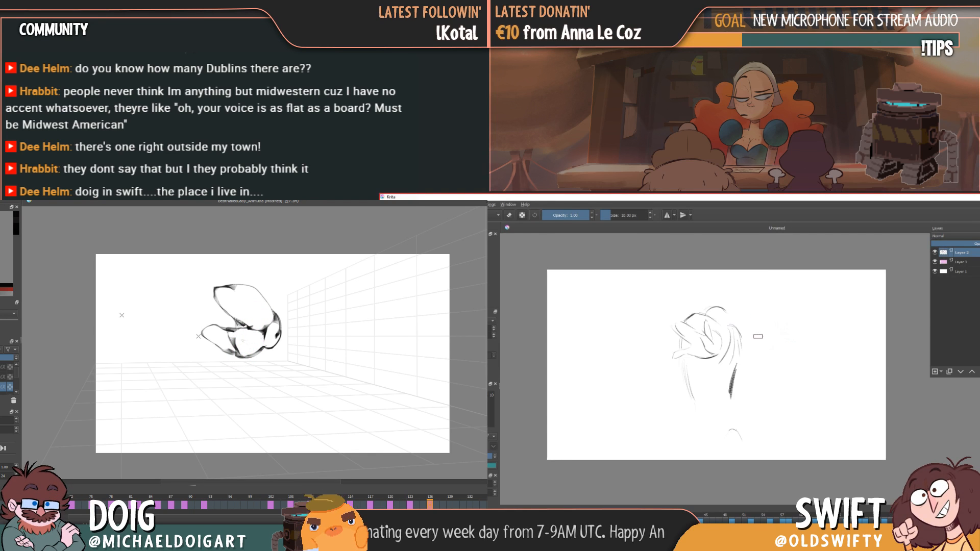
pyautogui.press('Right')
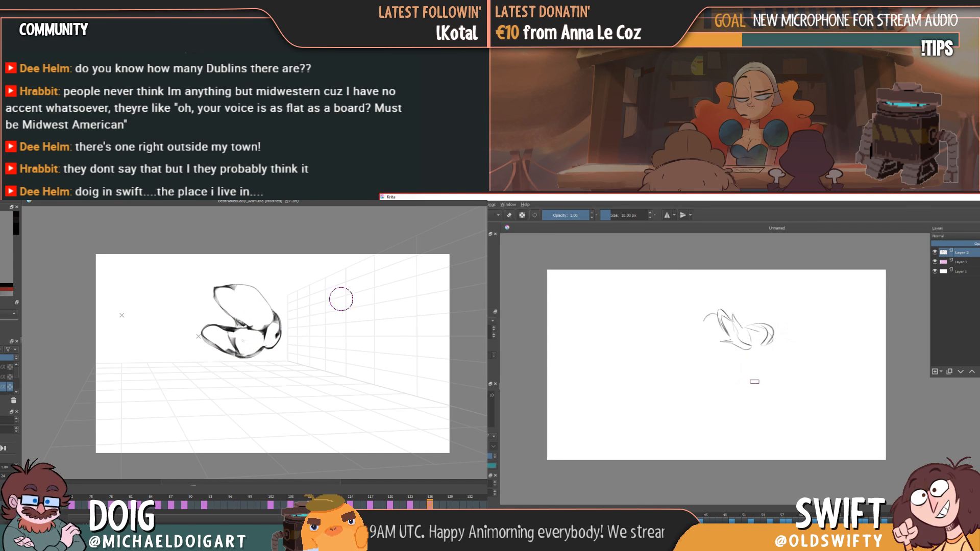
# - Sketch the curved back and front waist line below the folded arms, checking them against the previous frame
pyautogui.press('Left')
pyautogui.press('Right')
pyautogui.press('Left')
pyautogui.press('Right')
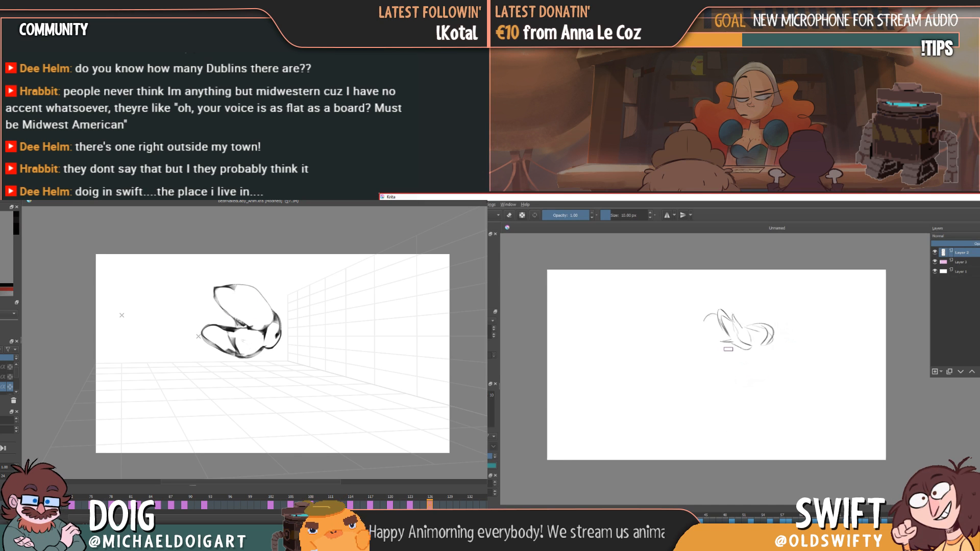
pyautogui.moveTo(703, 323)
pyautogui.mouseDown()
pyautogui.moveTo(704, 379)
pyautogui.moveTo(739, 380)
pyautogui.moveTo(748, 401)
pyautogui.mouseUp()
pyautogui.press('Left')
pyautogui.press('Left')
pyautogui.press('Right')
pyautogui.press('Left')
pyautogui.press('Right')
pyautogui.press('Right')
pyautogui.press('Left')
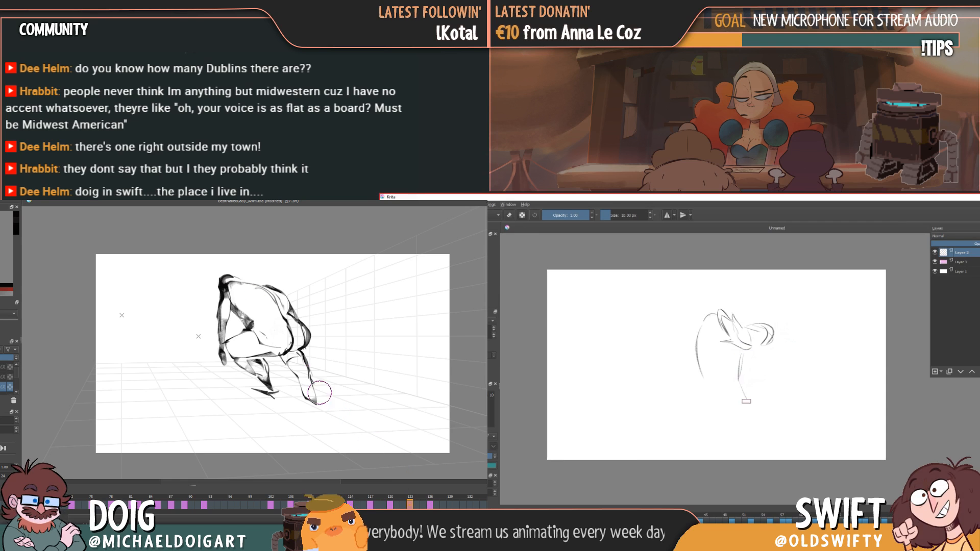
# - Add a second waist contour and the upper hip lines to the bending torso, comparing with the previous frame
pyautogui.moveTo(748, 356); pyautogui.dragTo(743, 383)
pyautogui.press('Left')
pyautogui.press('Right')
pyautogui.press('Left')
pyautogui.press('Right')
pyautogui.press('Right')
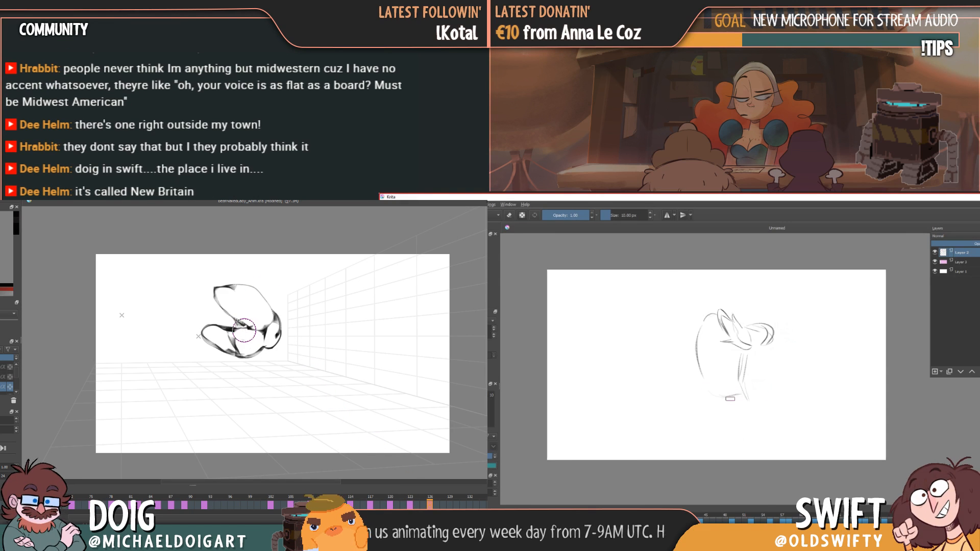
pyautogui.press('Left')
pyautogui.press('Right')
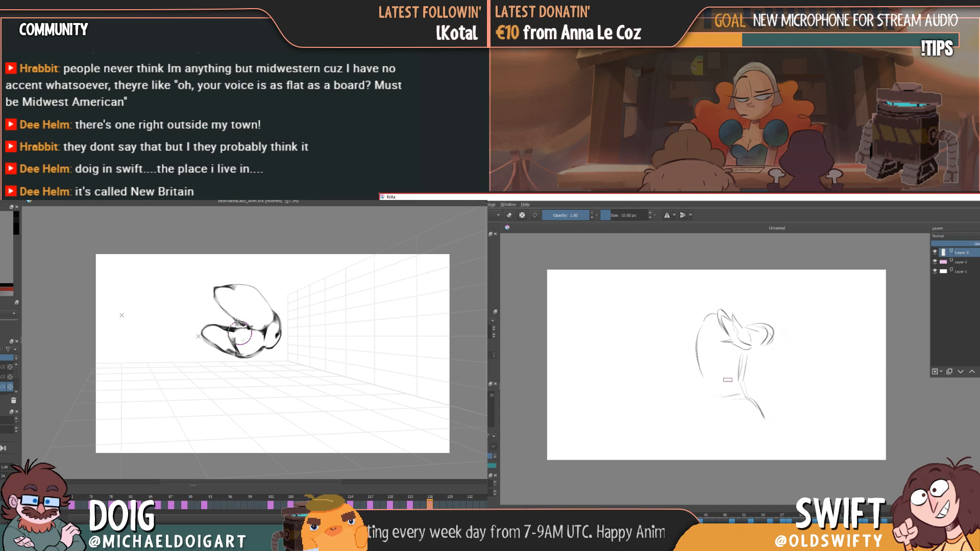
# - Sketch the hips and buttock curve, and extend the front thigh line toward the canvas's lower edge
pyautogui.moveTo(709, 386)
pyautogui.mouseDown()
pyautogui.moveTo(723, 419)
pyautogui.moveTo(713, 413)
pyautogui.moveTo(771, 427)
pyautogui.mouseUp()
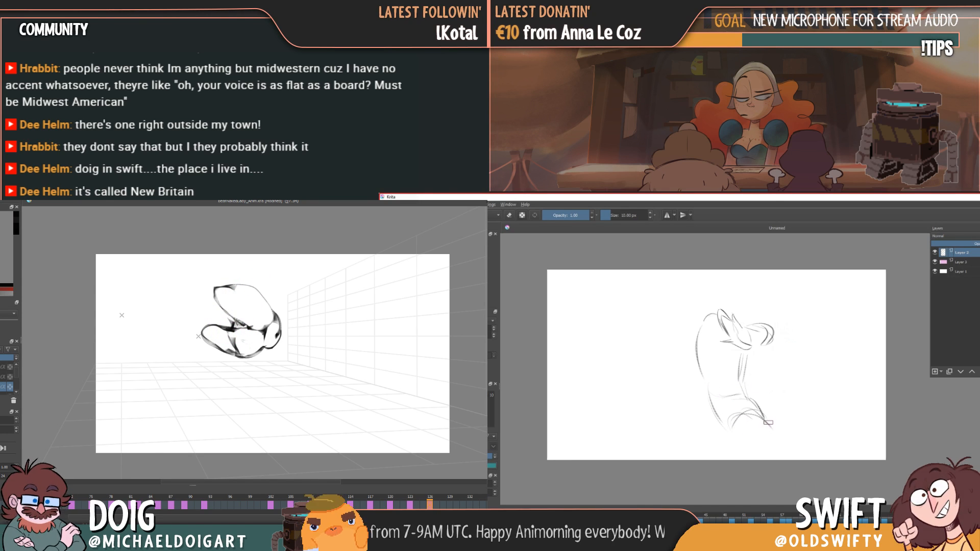
pyautogui.moveTo(770, 425); pyautogui.dragTo(807, 449)
pyautogui.press('Left')
pyautogui.press('Right')
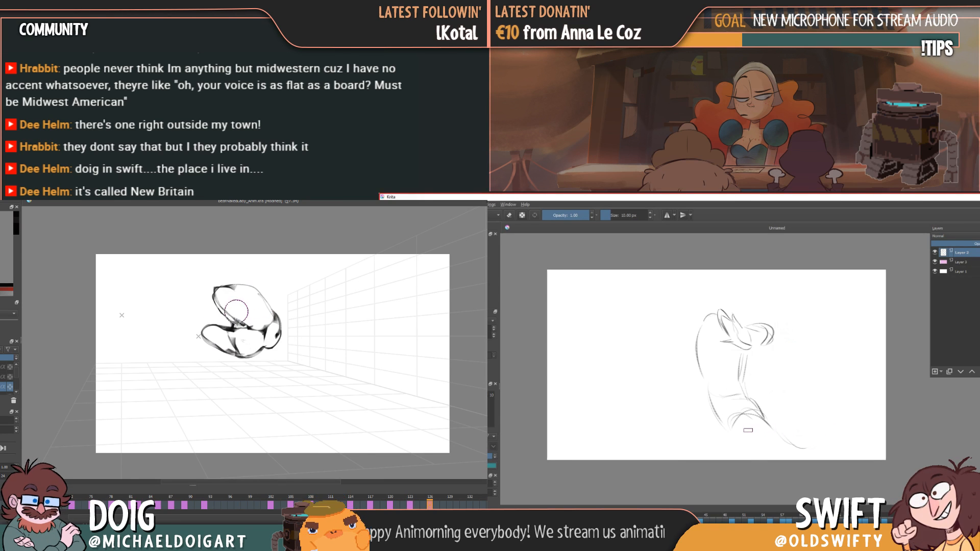
# - Draw the outer leg contour from the hips down to the canvas's lower edge with repeated strokes
pyautogui.moveTo(722, 427); pyautogui.dragTo(748, 460)
pyautogui.moveTo(719, 421); pyautogui.dragTo(745, 454)
pyautogui.moveTo(252, 389); pyautogui.dragTo(262, 393)
pyautogui.moveTo(728, 430); pyautogui.dragTo(751, 459)
pyautogui.press('Left')
pyautogui.press('Left')
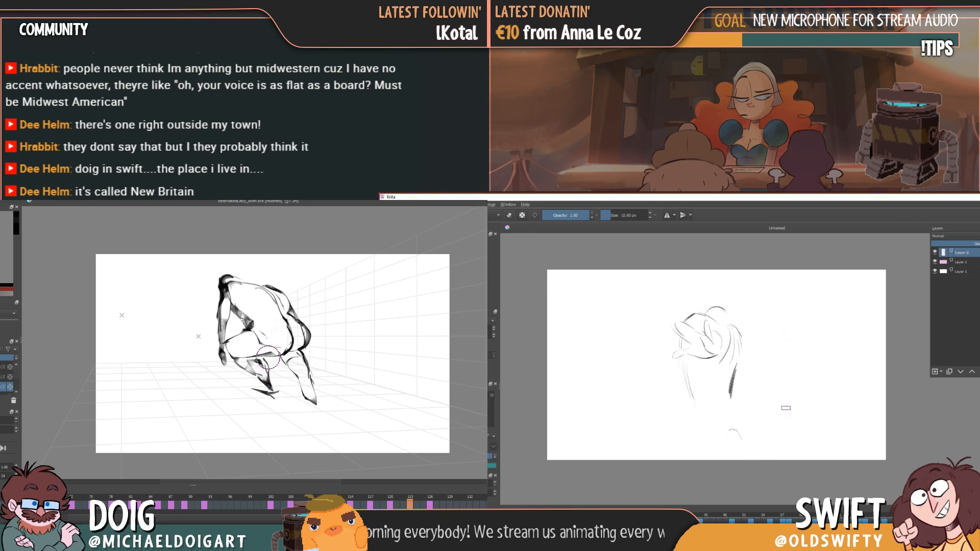
# - Sketch an outstretched, shaded arm from the room figure's shoulder, and darken the waist line of the folded-arm torso
pyautogui.press('Right')
pyautogui.press('Left')
pyautogui.moveTo(209, 295); pyautogui.dragTo(166, 321)
pyautogui.press('Right')
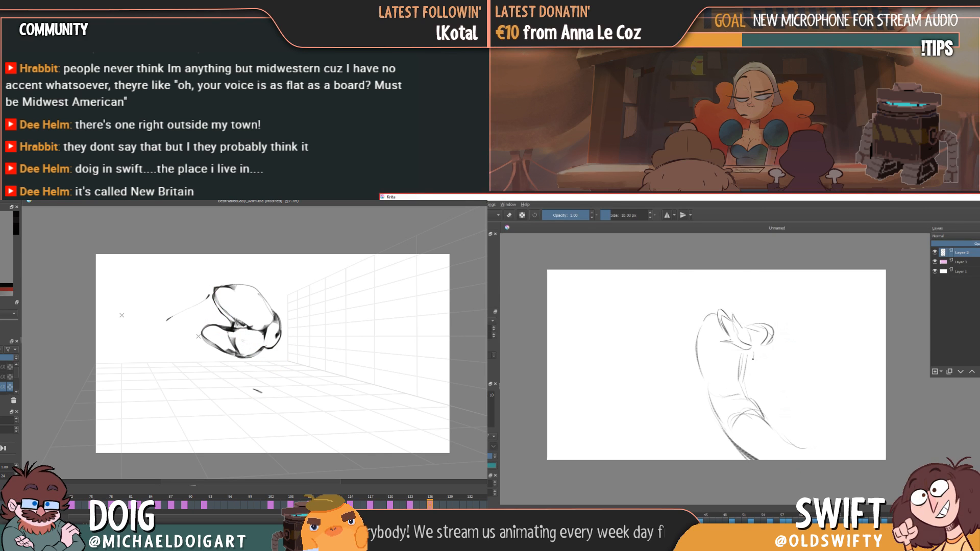
pyautogui.moveTo(747, 383); pyautogui.dragTo(752, 399)
pyautogui.press('Left')
pyautogui.press('Right')
pyautogui.moveTo(212, 293); pyautogui.dragTo(163, 338)
pyautogui.press('Left')
pyautogui.press('Right')
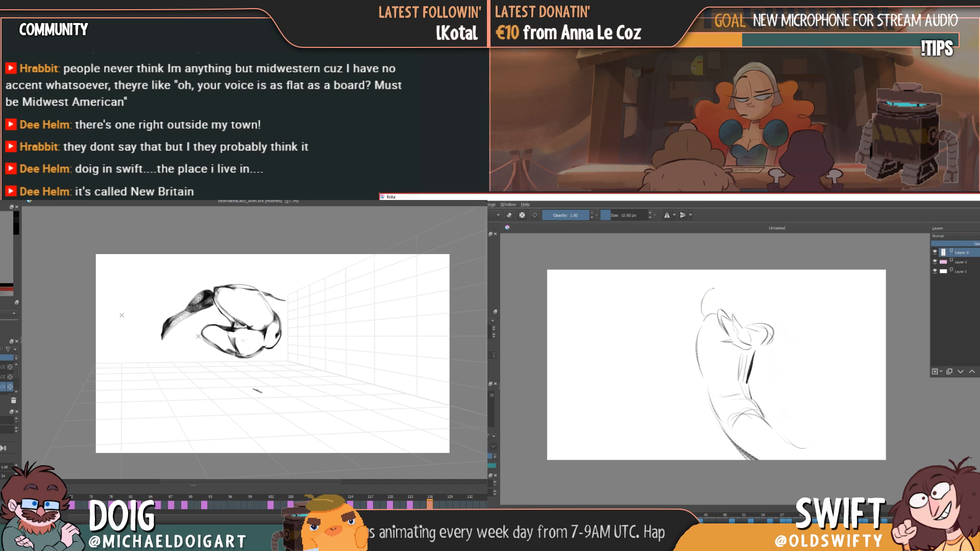
# - Sketch a rounded head above the folded-arm torso, checking its position against the neighbouring frames
pyautogui.press('Left')
pyautogui.moveTo(299, 302)
pyautogui.mouseDown()
pyautogui.moveTo(308, 307)
pyautogui.moveTo(276, 300)
pyautogui.mouseUp()
pyautogui.press('Right')
pyautogui.press('Left')
pyautogui.press('Right')
pyautogui.press('Left')
pyautogui.press('Left')
pyautogui.moveTo(709, 297); pyautogui.dragTo(728, 296)
pyautogui.press('Right')
pyautogui.press('Left')
pyautogui.press('Right')
# - Flip between the folded-arm frame and its neighbours to examine how the head and torso move
pyautogui.press('Right')
pyautogui.press('Left')
pyautogui.press('Left')
pyautogui.press('Right')
pyautogui.press('Right')
pyautogui.press('Left')
pyautogui.press('Left')
pyautogui.press('Right')
pyautogui.press('Left')
pyautogui.press('Right')
pyautogui.press('Left')
pyautogui.press('Left')
pyautogui.press('Right')
pyautogui.press('Right')
pyautogui.press('Right')
pyautogui.press('e')
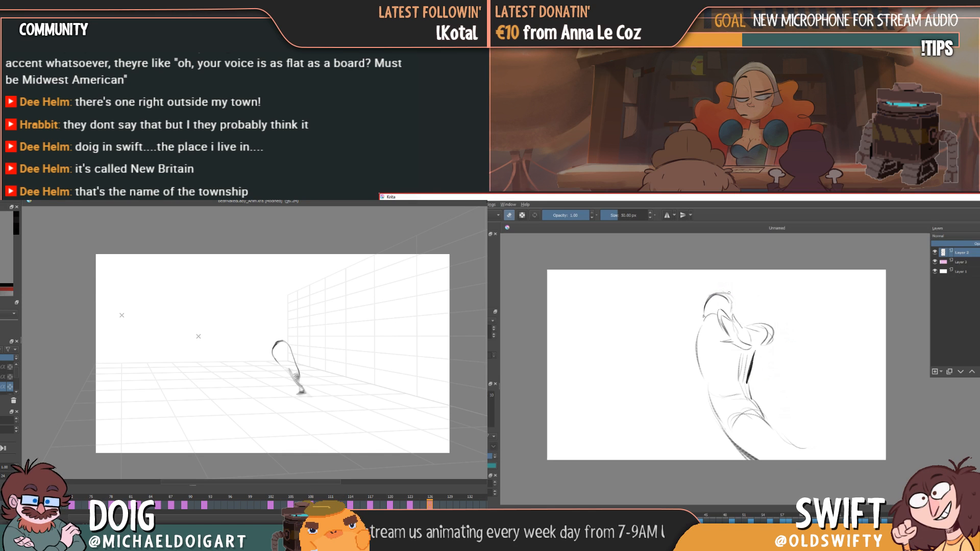
pyautogui.press('Left')
pyautogui.press('Left')
pyautogui.press('Right')
pyautogui.press('Left')
pyautogui.press('Right')
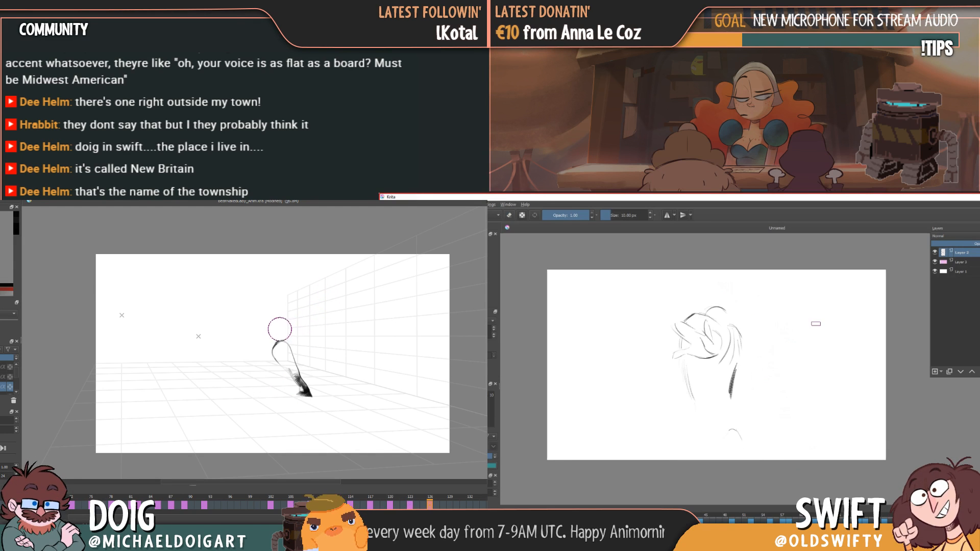
pyautogui.press('Right')
# - Sketch the room figure's torso block above its planted leg, and an open hand on the other animation's blank frame
pyautogui.moveTo(256, 337)
pyautogui.mouseDown()
pyautogui.moveTo(277, 341)
pyautogui.moveTo(274, 308)
pyautogui.moveTo(238, 309)
pyautogui.moveTo(242, 338)
pyautogui.moveTo(232, 302)
pyautogui.moveTo(276, 302)
pyautogui.mouseUp()
pyautogui.press('Right')
pyautogui.press('Left')
pyautogui.press('Right')
pyautogui.moveTo(770, 299); pyautogui.dragTo(789, 337)
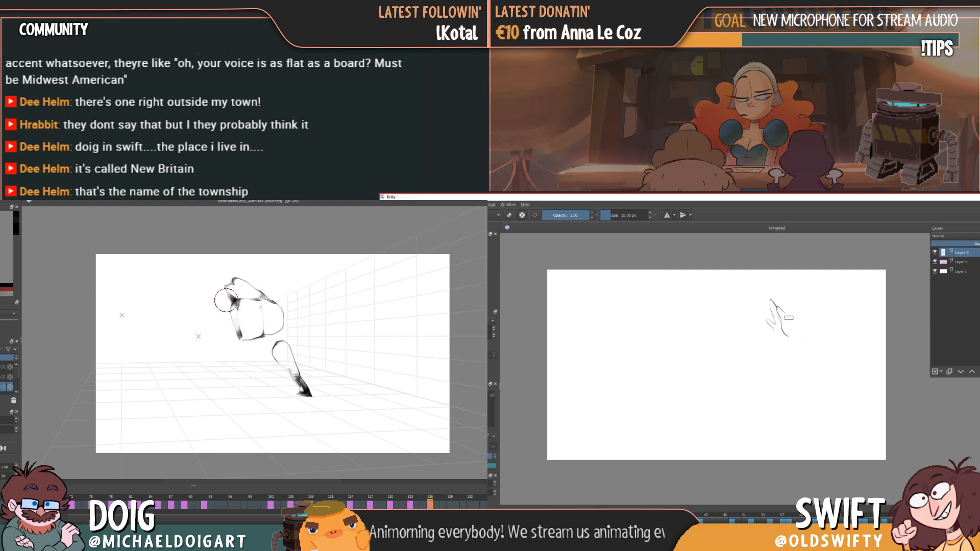
# - Draw the new frame's long curved back line, undoing the overlong strokes
pyautogui.moveTo(703, 295); pyautogui.dragTo(768, 428)
pyautogui.hotkey('ctrl', 'z')
pyautogui.moveTo(751, 388); pyautogui.dragTo(763, 395)
pyautogui.moveTo(704, 295); pyautogui.dragTo(768, 427)
pyautogui.hotkey('ctrl', 'z')
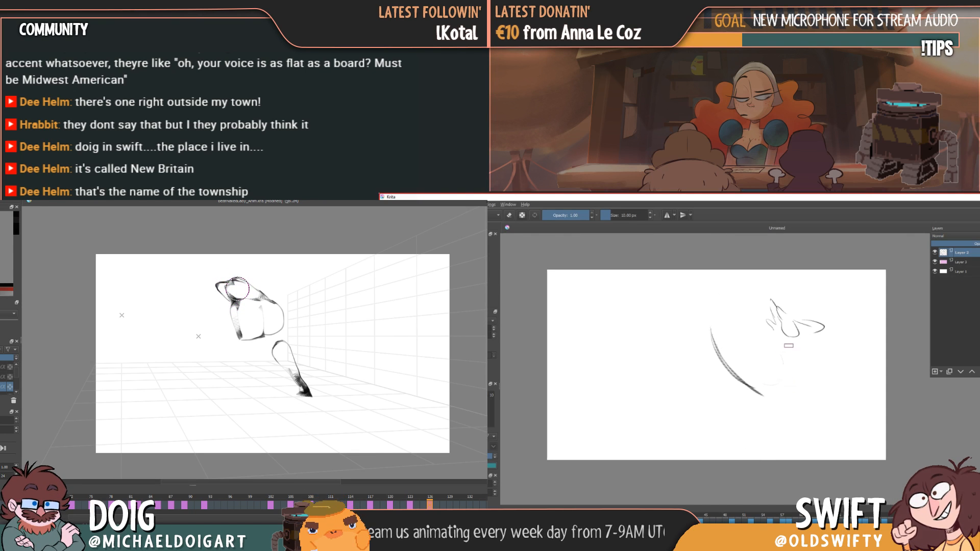
# - Draw the opposite waist line and the rounded hip curves at the lower end of the back line
pyautogui.moveTo(777, 350)
pyautogui.mouseDown()
pyautogui.moveTo(795, 382)
pyautogui.moveTo(822, 383)
pyautogui.mouseUp()
pyautogui.press('Left')
pyautogui.press('Right')
pyautogui.moveTo(760, 397); pyautogui.dragTo(815, 417)
pyautogui.moveTo(761, 399)
pyautogui.mouseDown()
pyautogui.moveTo(816, 411)
pyautogui.moveTo(830, 399)
pyautogui.moveTo(792, 410)
pyautogui.mouseUp()
pyautogui.press('Left')
pyautogui.press('Right')
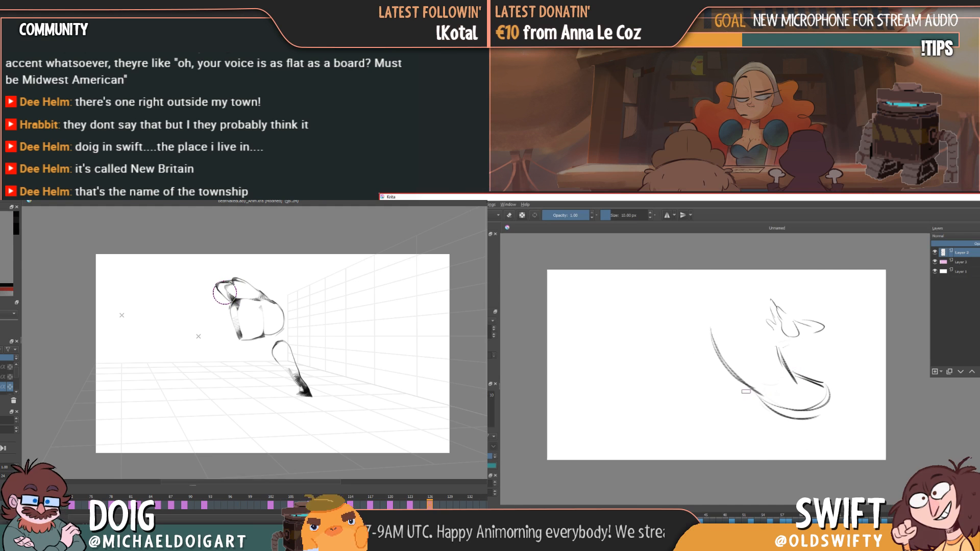
pyautogui.press('Left')
pyautogui.press('Right')
# - Add another leg contour below the hips on the previous folded-arm frame and compare it with the new frame
pyautogui.press('Left')
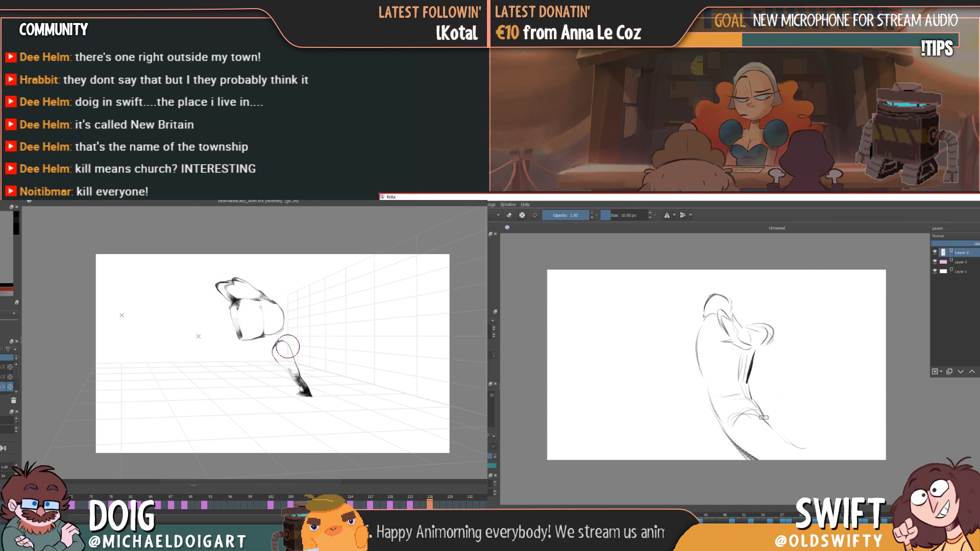
pyautogui.moveTo(720, 422); pyautogui.dragTo(729, 453)
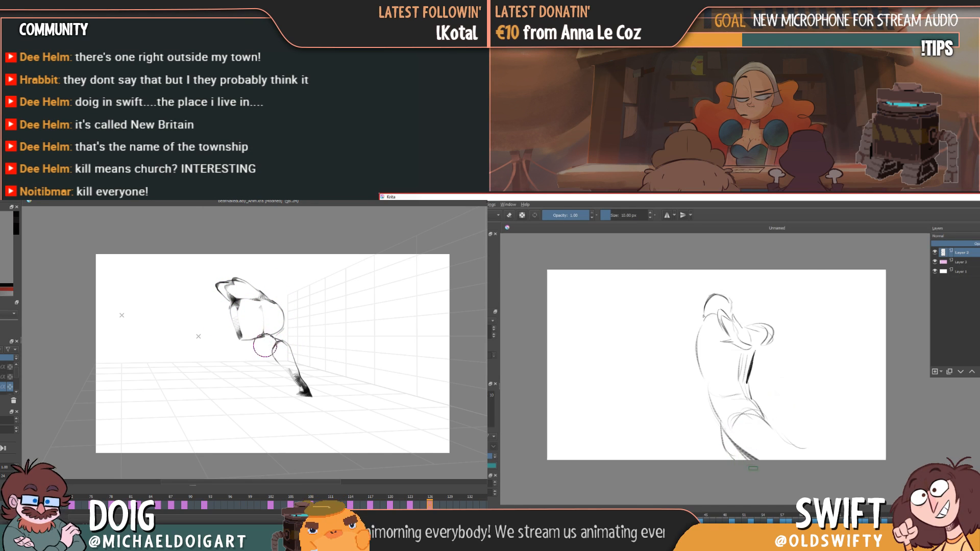
pyautogui.press('Left')
pyautogui.press('Right')
pyautogui.press('Left')
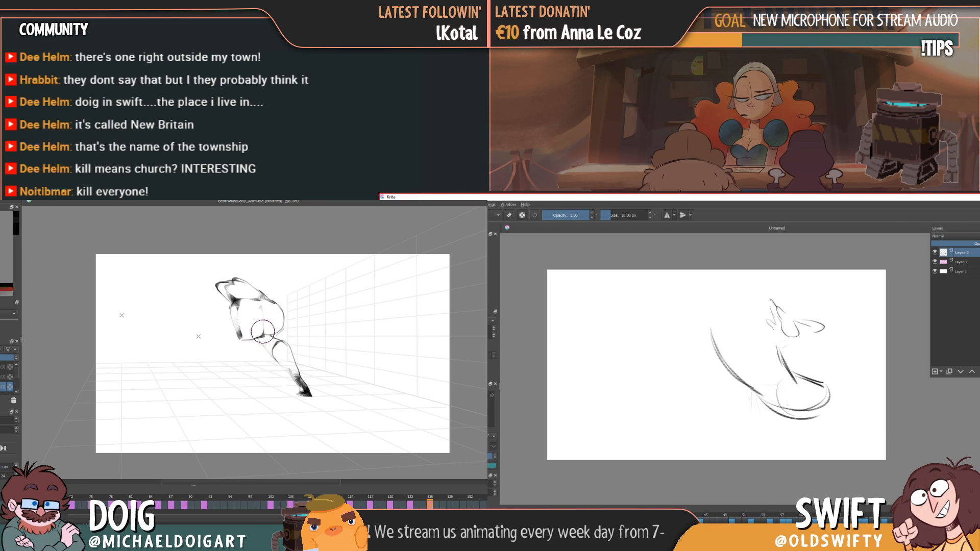
# - Draw the upper and lower contours of a leg stretching from the hips to the canvas's side edge
pyautogui.press('Right')
pyautogui.press('Left')
pyautogui.press('Right')
pyautogui.press('Left')
pyautogui.moveTo(797, 375); pyautogui.dragTo(862, 392)
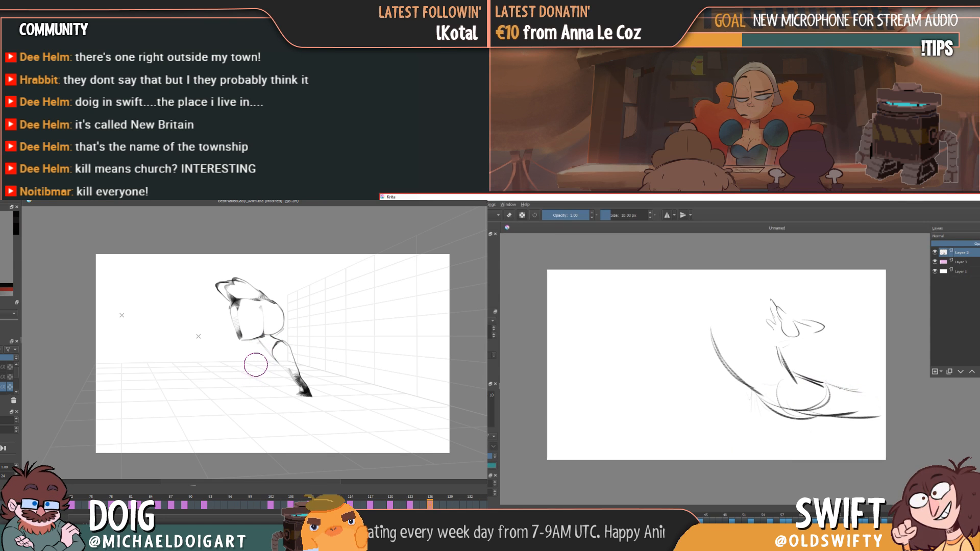
pyautogui.press('Right')
pyautogui.press('Left')
pyautogui.moveTo(796, 374); pyautogui.dragTo(875, 398)
pyautogui.press('Right')
pyautogui.press('Left')
pyautogui.press('Right')
pyautogui.press('Left')
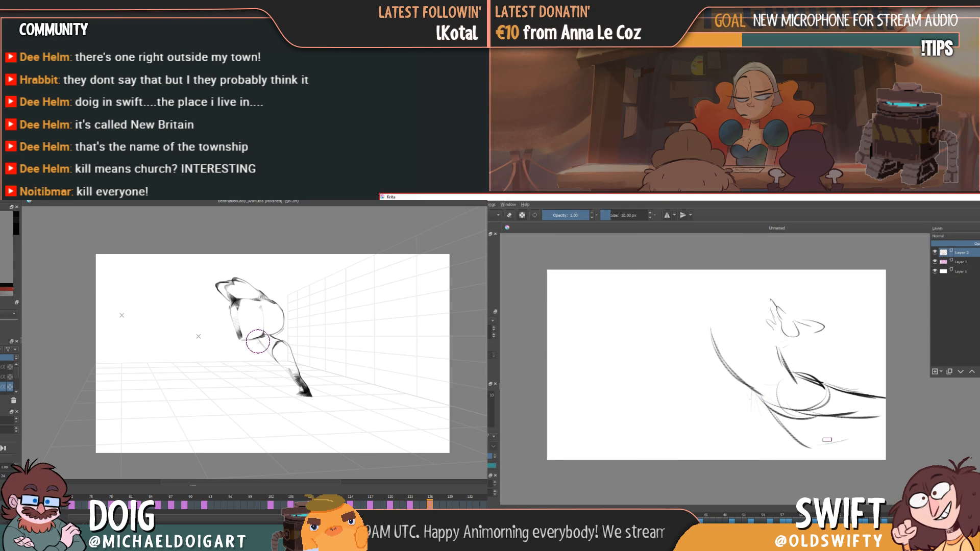
# - Sketch the second, bent leg below the outstretched one, starting from the underside of the hips
pyautogui.moveTo(768, 405)
pyautogui.mouseDown()
pyautogui.moveTo(828, 446)
pyautogui.moveTo(873, 430)
pyautogui.mouseUp()
pyautogui.press('Right')
pyautogui.press('Left')
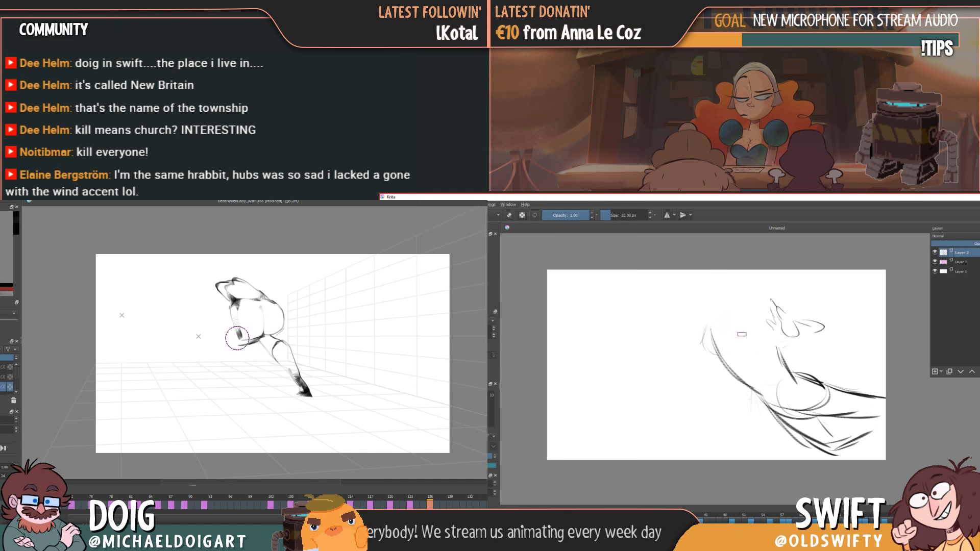
# - Sketch a bent arm's upper arm and elbow behind the figure's back, comparing with the previous frame
pyautogui.moveTo(698, 343); pyautogui.dragTo(684, 363)
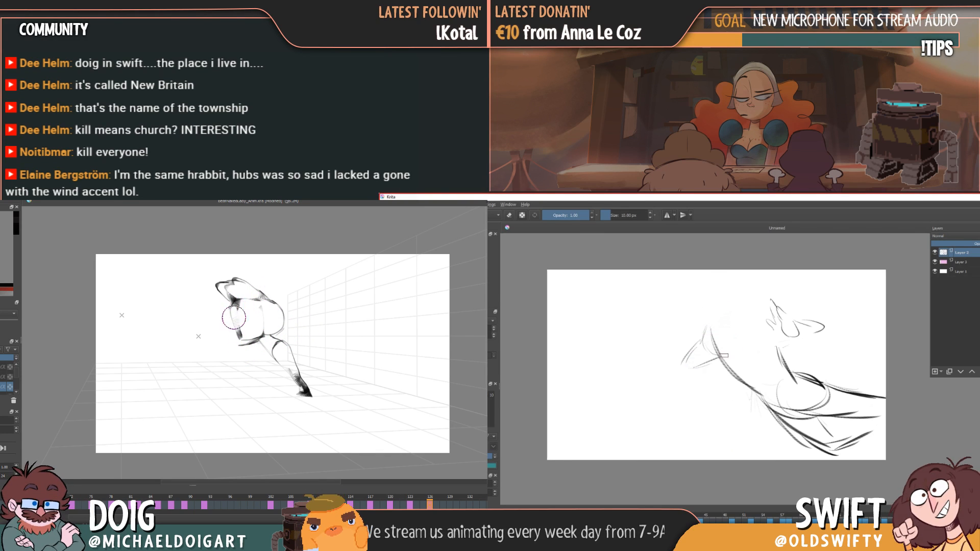
pyautogui.press('Left')
pyautogui.press('Right')
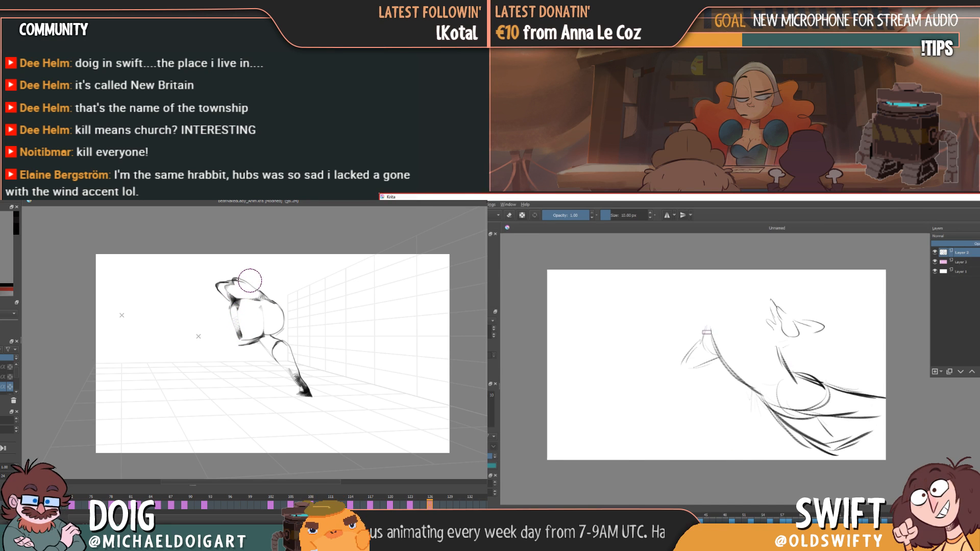
pyautogui.moveTo(682, 350)
pyautogui.mouseDown()
pyautogui.moveTo(689, 362)
pyautogui.moveTo(656, 334)
pyautogui.moveTo(687, 373)
pyautogui.moveTo(724, 356)
pyautogui.mouseUp()
pyautogui.press('Left')
pyautogui.press('Right')
# - Extend the bent arm's forearm upward and finish it with an open hand, checking it against the previous frame
pyautogui.moveTo(668, 341); pyautogui.dragTo(659, 330)
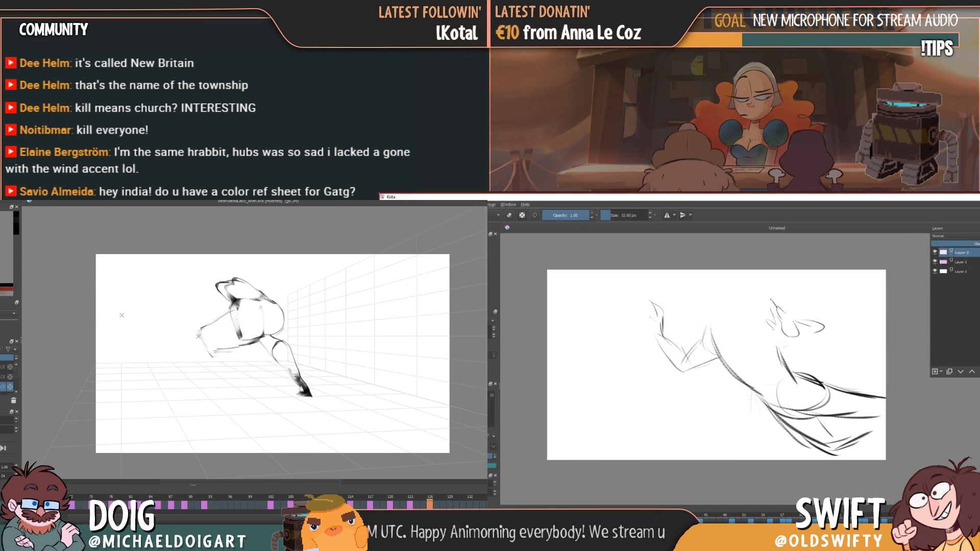
pyautogui.moveTo(649, 324); pyautogui.dragTo(655, 334)
pyautogui.press('Left')
pyautogui.press('Right')
pyautogui.press('Left')
pyautogui.press('Right')
pyautogui.press('Left')
pyautogui.press('Right')
# - Sketch the head and neck above the torso, then add the shoulder line joining the far hand and a spine curve
pyautogui.moveTo(708, 280); pyautogui.dragTo(719, 312)
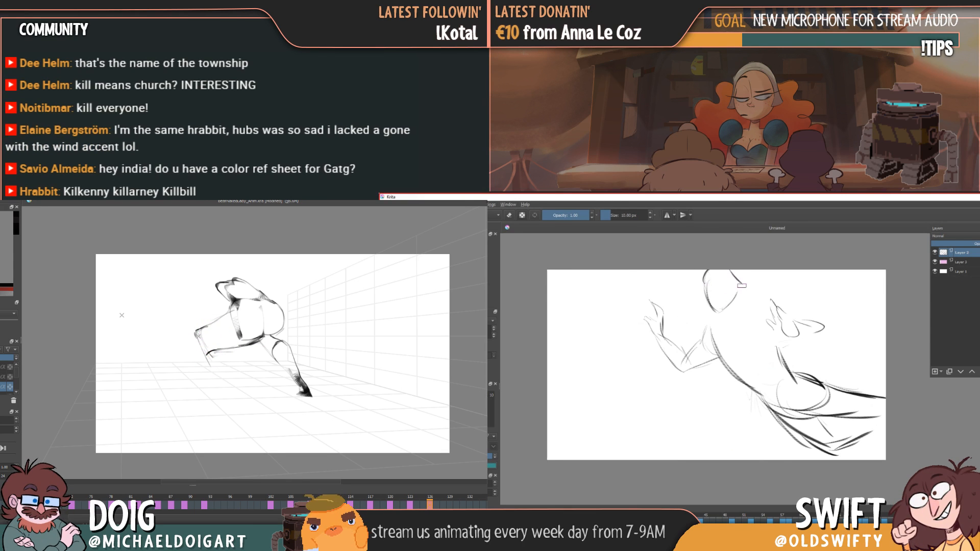
pyautogui.press('Right')
pyautogui.press('Left')
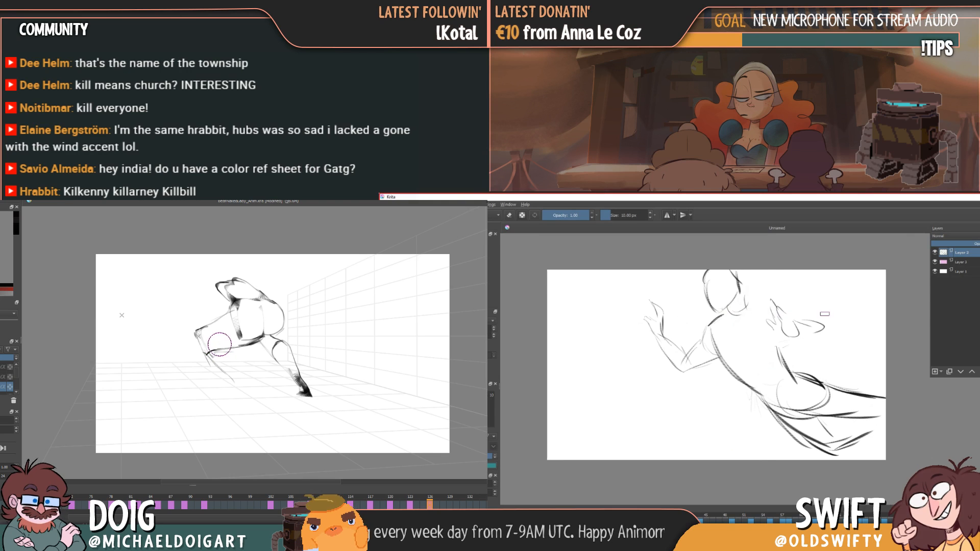
pyautogui.moveTo(751, 305); pyautogui.dragTo(771, 303)
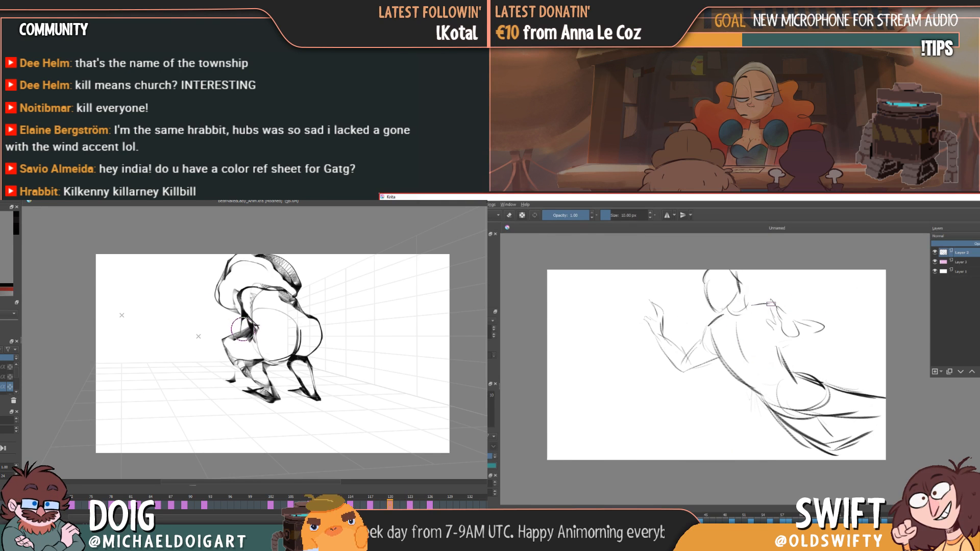
pyautogui.press('Right')
pyautogui.press('Left')
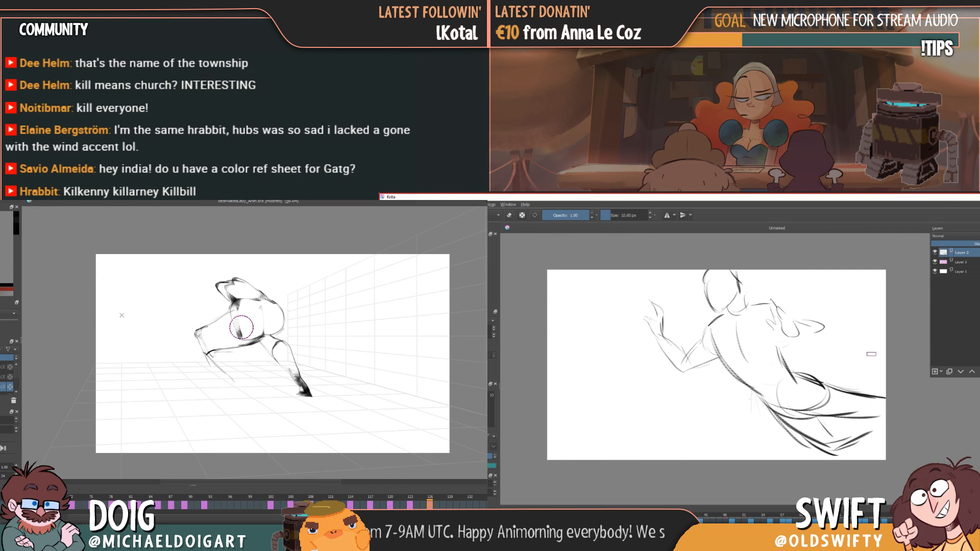
pyautogui.press('Right')
pyautogui.press('Left')
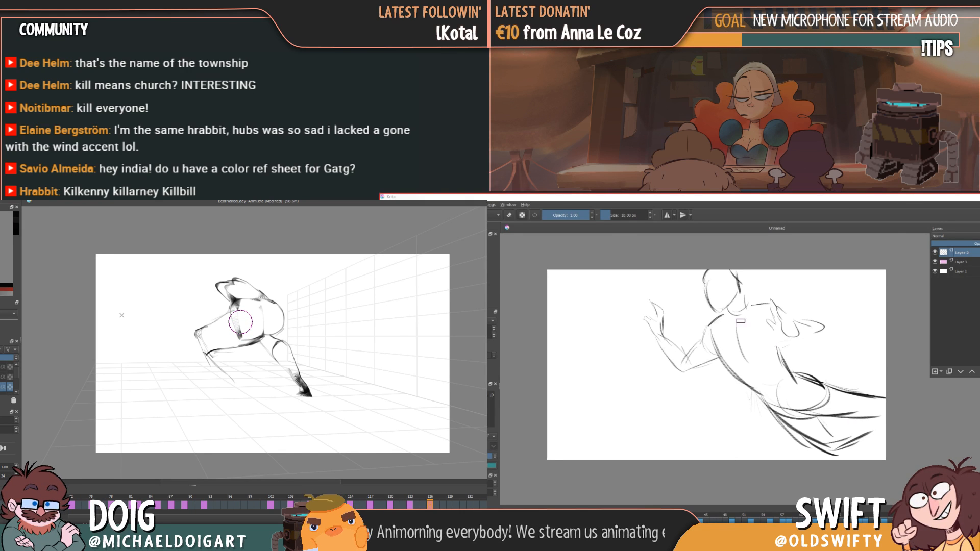
# - Step back and forth between the leap pose and its preceding frames to compare how the figure's body moves
pyautogui.press('Right')
pyautogui.press('Left')
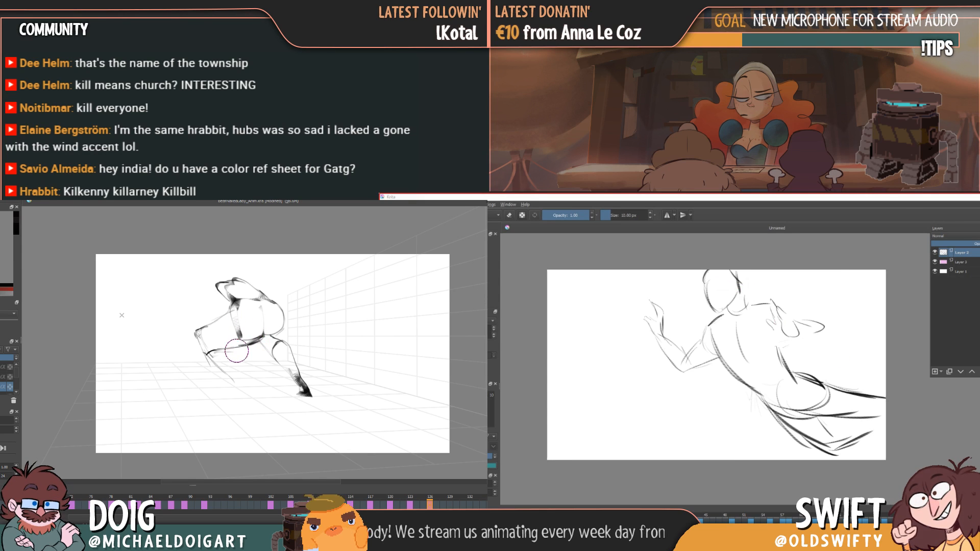
pyautogui.press('Left')
pyautogui.press('Left')
pyautogui.press('Left')
pyautogui.press('Left')
pyautogui.press('Right')
pyautogui.press('Right')
pyautogui.press('Right')
pyautogui.press('Right')
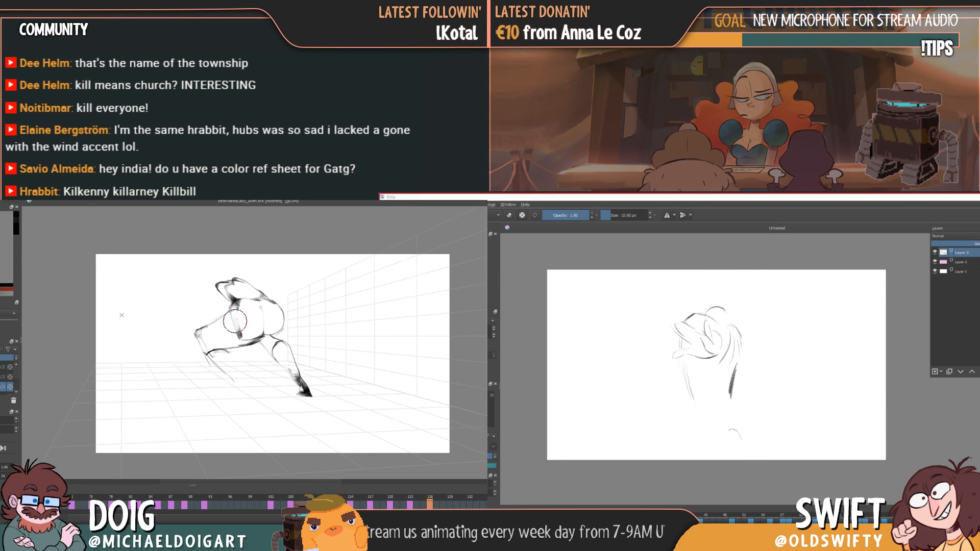
pyautogui.press('Left')
pyautogui.press('Left')
pyautogui.press('Right')
pyautogui.press('Right')
pyautogui.press('Right')
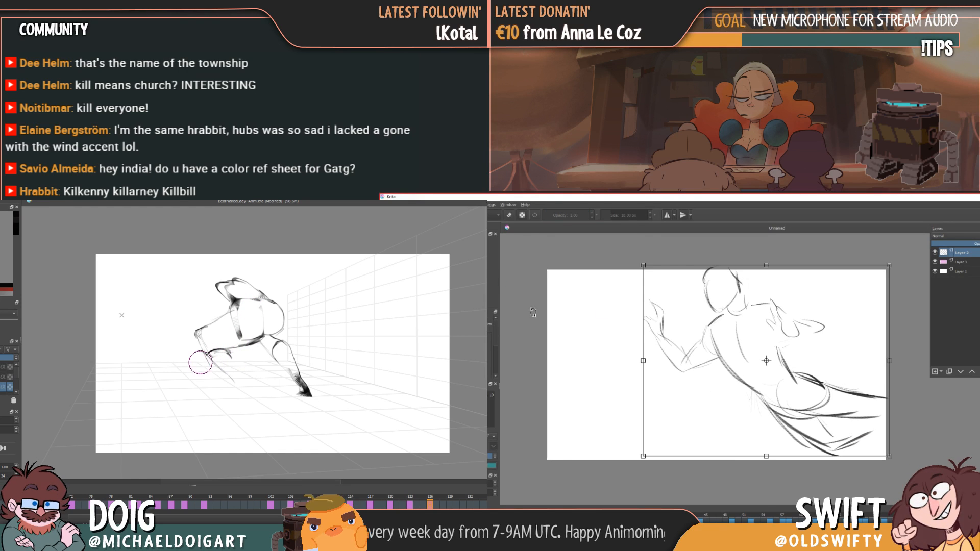
# - Transform the leaping figure's drawing, shifting it slightly toward the canvas's left side so its legs fit inside the frame
pyautogui.press('Left')
pyautogui.press('Right')
pyautogui.hotkey('ctrl', 't')
pyautogui.moveTo(778, 369); pyautogui.dragTo(763, 374)
pyautogui.moveTo(874, 425)
pyautogui.mouseDown()
pyautogui.moveTo(870, 470)
pyautogui.moveTo(845, 444)
pyautogui.moveTo(868, 472)
pyautogui.mouseUp()
# - Compare the repositioned leap pose with the neighbouring frames to examine the spacing of the movement
pyautogui.press('Left')
pyautogui.press('Left')
pyautogui.press('b')
pyautogui.press('Right')
pyautogui.press('Right')
pyautogui.press('Left')
pyautogui.press('Left')
pyautogui.press('Right')
pyautogui.press('Right')
pyautogui.press('Left')
# - Sketch the hip contours and the front arm on the crouching figure in the perspective room
pyautogui.moveTo(237, 308)
pyautogui.mouseDown()
pyautogui.moveTo(257, 312)
pyautogui.moveTo(225, 304)
pyautogui.moveTo(282, 309)
pyautogui.mouseUp()
pyautogui.press('Left')
pyautogui.press('Left')
pyautogui.press('Right')
pyautogui.press('Left')
pyautogui.press('Right')
pyautogui.moveTo(210, 295)
pyautogui.mouseDown()
pyautogui.moveTo(222, 312)
pyautogui.moveTo(196, 292)
pyautogui.moveTo(233, 281)
pyautogui.moveTo(211, 275)
pyautogui.moveTo(192, 307)
pyautogui.mouseUp()
pyautogui.press('Left')
pyautogui.press('Right')
pyautogui.press('Left')
# - Nudge the stretched wind-up drawing slightly left to line up with the leap, and add inner-arm strokes to the crouching figure
pyautogui.hotkey('ctrl', 't')
pyautogui.press('Left')
pyautogui.press('Right')
pyautogui.moveTo(765, 345); pyautogui.dragTo(756, 343)
pyautogui.press('Left')
pyautogui.moveTo(194, 301)
pyautogui.mouseDown()
pyautogui.moveTo(197, 322)
pyautogui.moveTo(210, 324)
pyautogui.moveTo(221, 295)
pyautogui.mouseUp()
pyautogui.press('Right')
pyautogui.press('Right')
pyautogui.press('Left')
pyautogui.press('Right')
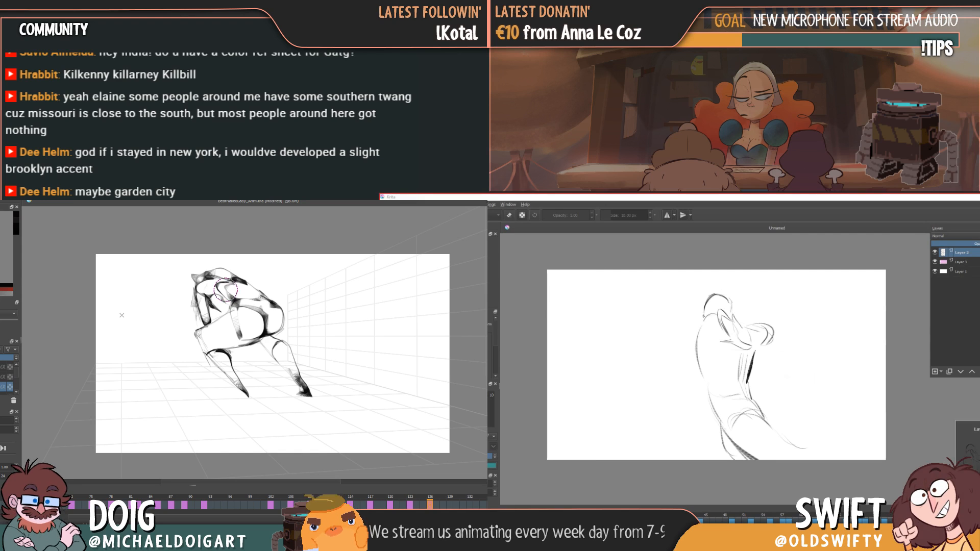
pyautogui.press('Right')
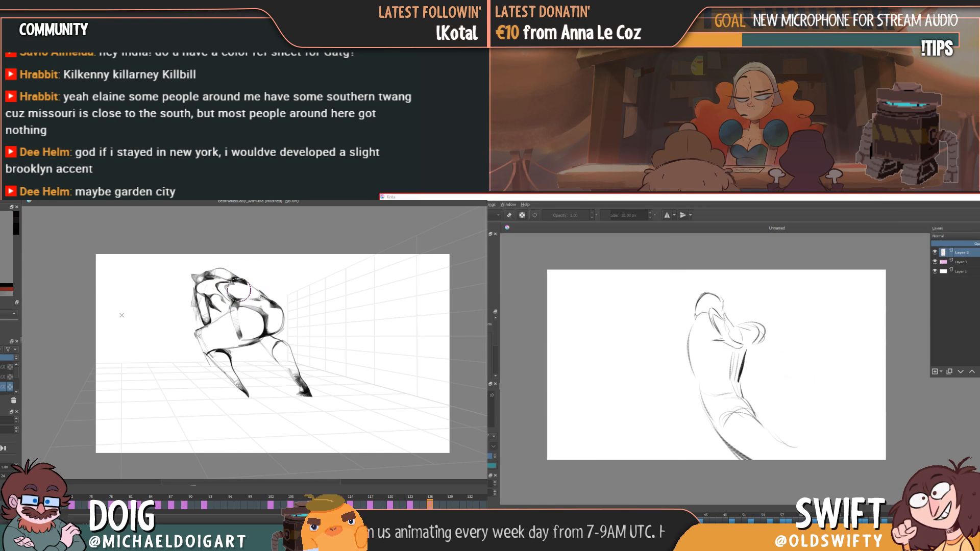
# - Add a shoulder stroke to the crouching figure's back and check the leap pose against its neighbouring frames
pyautogui.moveTo(240, 290); pyautogui.dragTo(252, 293)
pyautogui.press('Right')
pyautogui.press('Right')
pyautogui.press('Right')
pyautogui.press('Right')
pyautogui.press('Right')
pyautogui.press('Right')
pyautogui.press('Left')
pyautogui.press('Right')
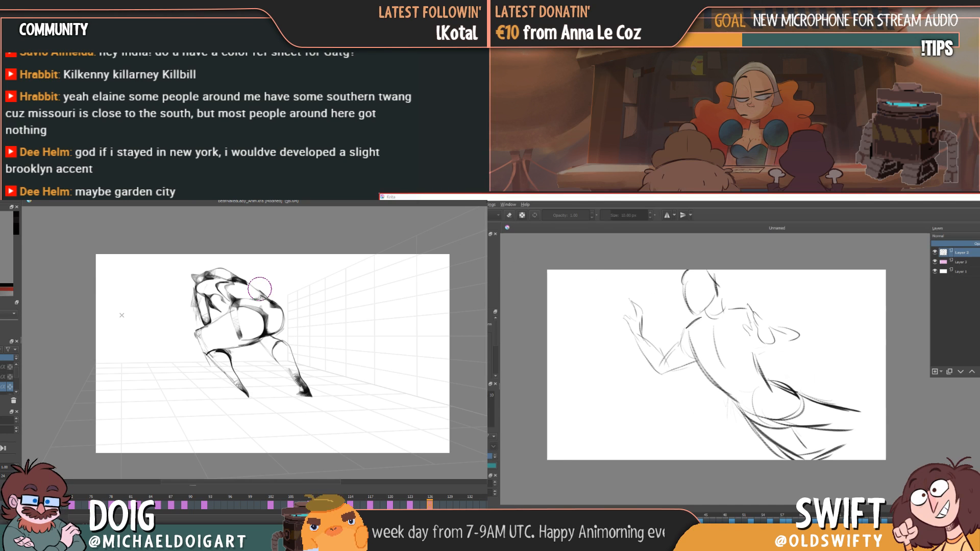
pyautogui.press('b')
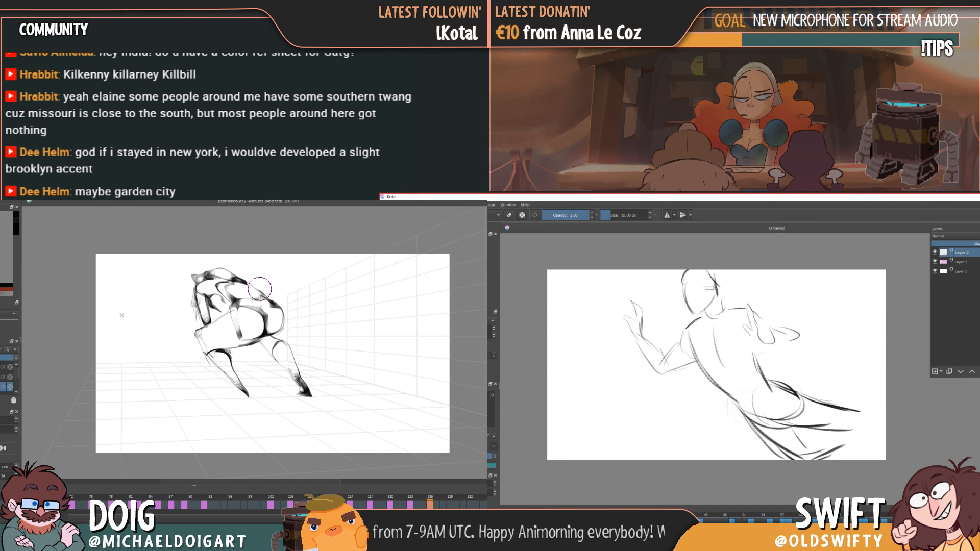
# - Clean up the thigh line inside the crouching figure's hips, comparing with the previous frame
pyautogui.press('Left')
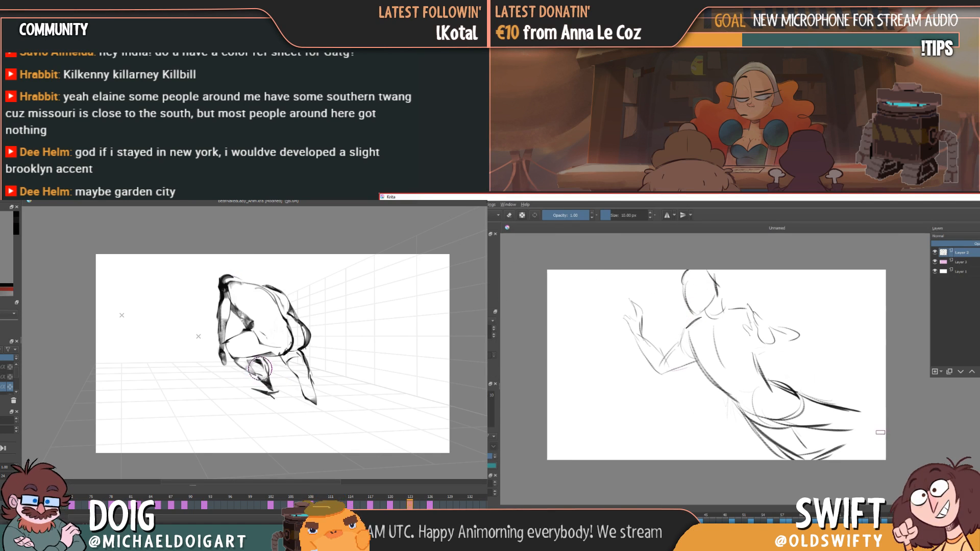
pyautogui.press('Right')
pyautogui.moveTo(266, 332); pyautogui.dragTo(244, 334)
pyautogui.press('Delete')
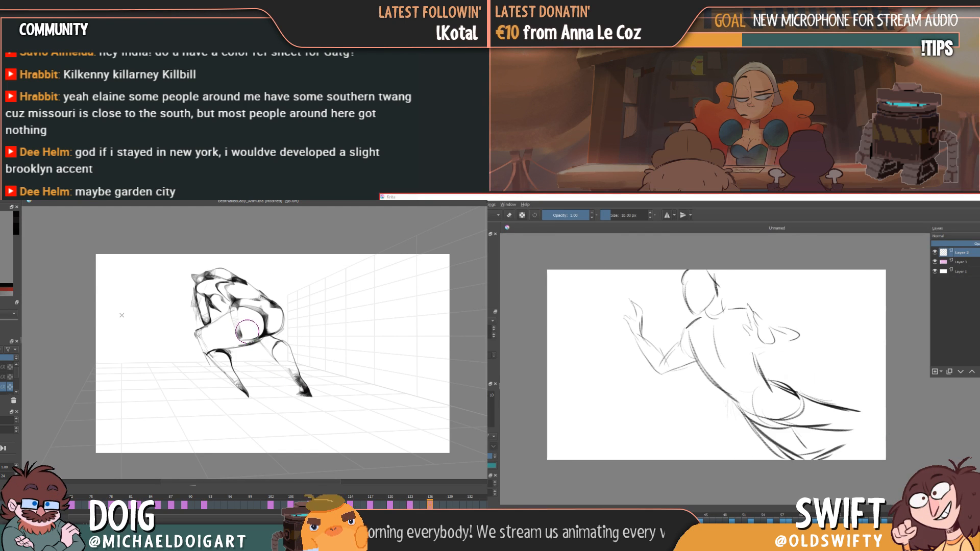
# - Sketch the head oval and neck of the next leap pose on a blank frame, checking against the earlier frames
pyautogui.moveTo(709, 287)
pyautogui.mouseDown()
pyautogui.moveTo(694, 303)
pyautogui.moveTo(706, 312)
pyautogui.moveTo(717, 302)
pyautogui.moveTo(718, 320)
pyautogui.moveTo(726, 313)
pyautogui.mouseUp()
pyautogui.press('Left')
pyautogui.press('Left')
pyautogui.press('Left')
pyautogui.press('Left')
pyautogui.press('Left')
pyautogui.press('Left')
pyautogui.press('Left')
pyautogui.press('Left')
pyautogui.press('Left')
pyautogui.press('Right')
pyautogui.press('Left')
pyautogui.press('Right')
pyautogui.press('Right')
pyautogui.press('Right')
pyautogui.press('Right')
pyautogui.press('Right')
pyautogui.press('Right')
pyautogui.press('Right')
pyautogui.press('Right')
pyautogui.press('Right')
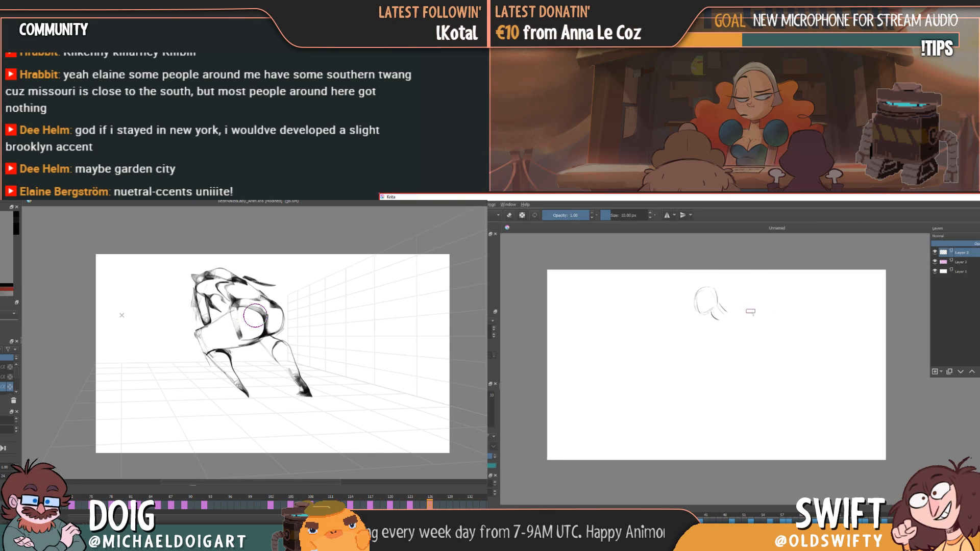
# - Sketch the shoulder line and the far hand beside the new pose's head, comparing with the previous leap frame
pyautogui.press('Left')
pyautogui.moveTo(758, 306)
pyautogui.mouseDown()
pyautogui.moveTo(762, 315)
pyautogui.moveTo(753, 316)
pyautogui.moveTo(774, 322)
pyautogui.moveTo(740, 307)
pyautogui.mouseUp()
pyautogui.press('Left')
pyautogui.press('Left')
pyautogui.press('Right')
pyautogui.press('Right')
pyautogui.press('Right')
pyautogui.press('Left')
pyautogui.press('Right')
pyautogui.press('Left')
pyautogui.press('Right')
pyautogui.press('Left')
pyautogui.press('Right')
pyautogui.press('Left')
pyautogui.press('Left')
# - Rough in the new pose's torso with diagonal lines below the shoulder and hand, and play the perspective-room animation
pyautogui.moveTo(718, 321)
pyautogui.mouseDown()
pyautogui.moveTo(767, 361)
pyautogui.moveTo(759, 331)
pyautogui.moveTo(777, 349)
pyautogui.mouseUp()
pyautogui.press('Left')
pyautogui.press('Right')
pyautogui.press('.')
pyautogui.press('.')
pyautogui.click(757, 333)
pyautogui.press('space')
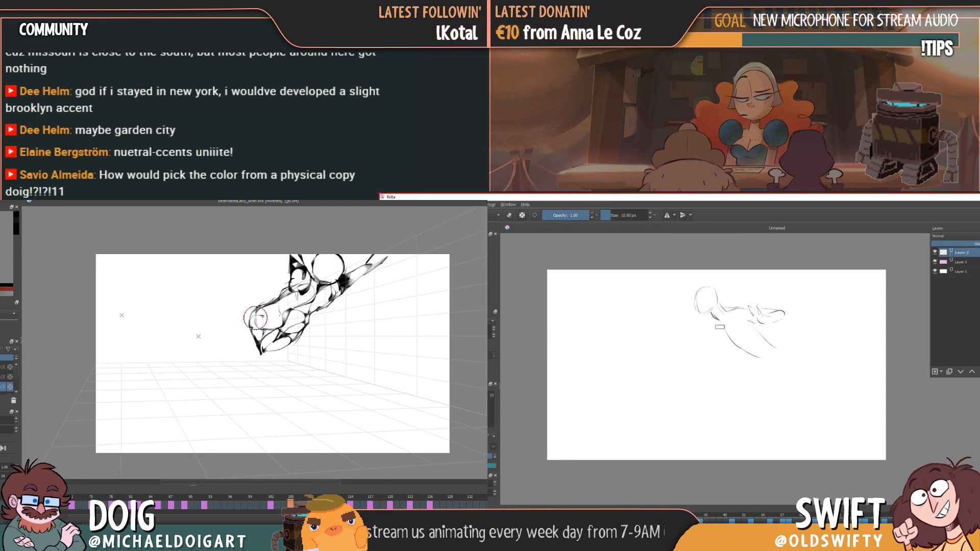
# - Strengthen the curved underside of the leaping figure's torso and round it off at the hips
pyautogui.press('.')
pyautogui.press('.')
pyautogui.press('.')
pyautogui.press('.')
pyautogui.moveTo(720, 323)
pyautogui.mouseDown()
pyautogui.moveTo(737, 347)
pyautogui.moveTo(768, 359)
pyautogui.mouseUp()
pyautogui.press('Left')
pyautogui.press('Right')
pyautogui.press('.')
pyautogui.press('.')
# - Sketch the head and neck above the crouching figure's shoulders in the perspective room
pyautogui.moveTo(198, 270)
pyautogui.mouseDown()
pyautogui.moveTo(214, 259)
pyautogui.moveTo(218, 273)
pyautogui.moveTo(204, 275)
pyautogui.mouseUp()
pyautogui.press('Left')
pyautogui.press('Right')
pyautogui.moveTo(217, 265); pyautogui.dragTo(227, 276)
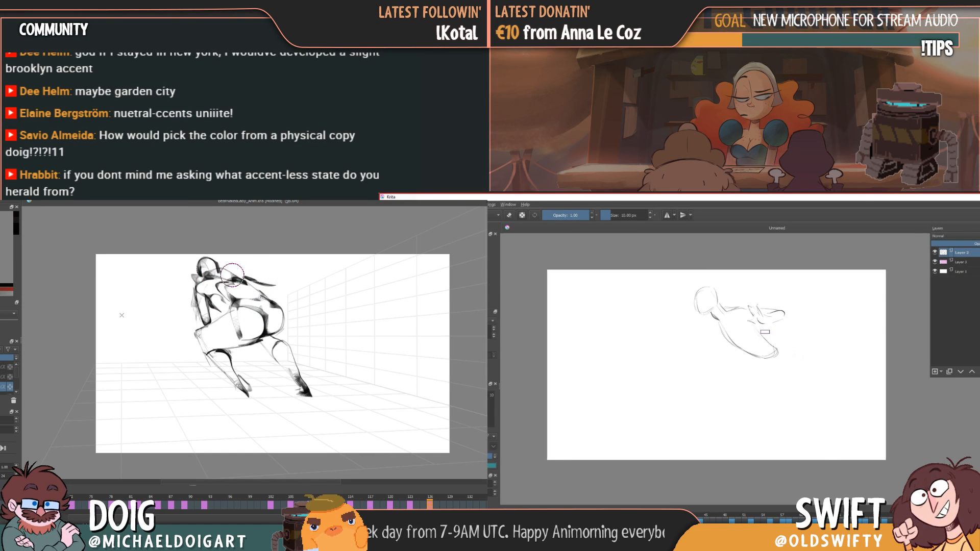
# - Extend the crouching figure's trailing arm behind its back and rough in the leaping figure's hips and thigh, comparing adjacent frames
pyautogui.press(',')
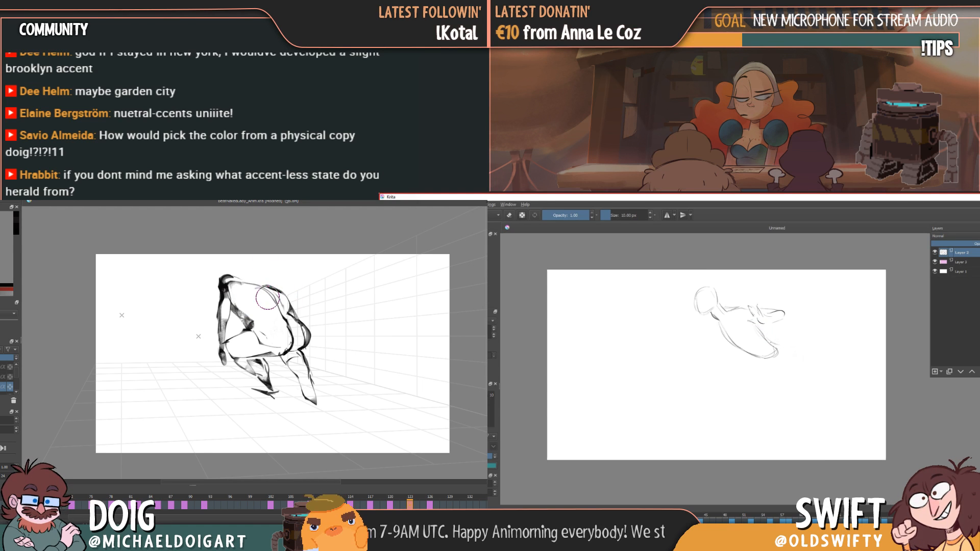
pyautogui.press(',')
pyautogui.press(',')
pyautogui.press('.')
pyautogui.press('.')
pyautogui.press('.')
pyautogui.press(',')
pyautogui.press('.')
pyautogui.press(',')
pyautogui.press(',')
pyautogui.press(',')
pyautogui.press('.')
pyautogui.press('.')
pyautogui.press('.')
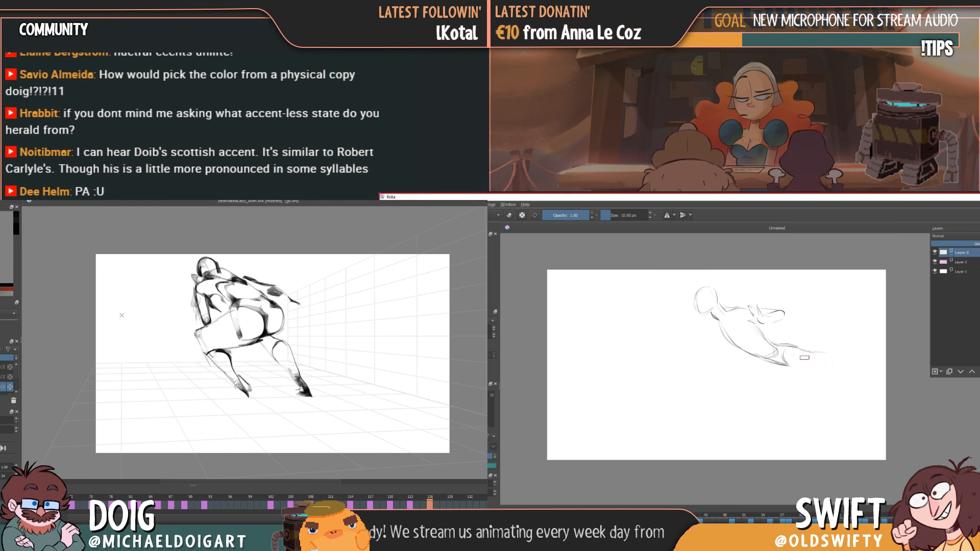
# - Finish the crouching figure's trailing hand, and extend the leaping figure's leg to the knee with the calf and foot raised
pyautogui.press(',')
pyautogui.press('.')
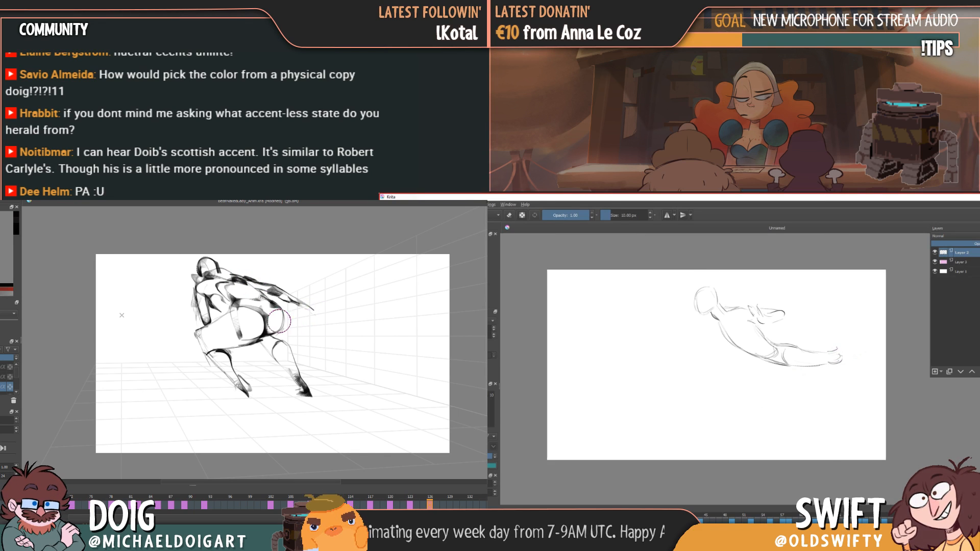
pyautogui.press(',')
pyautogui.press(',')
pyautogui.press('.')
pyautogui.press('.')
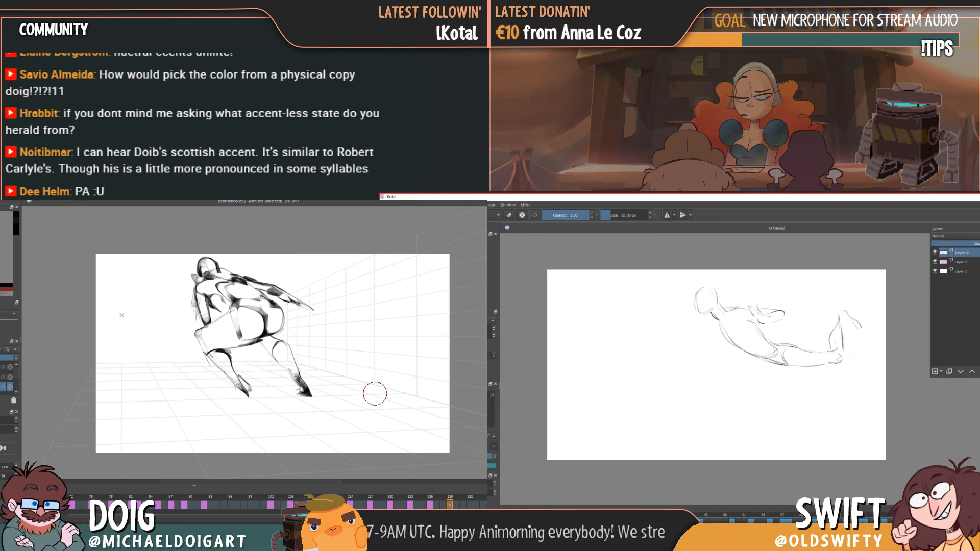
# - Sketch the leaping figure's second thigh along the underside of the first leg
pyautogui.press(',')
pyautogui.press('.')
pyautogui.press(',')
pyautogui.press('.')
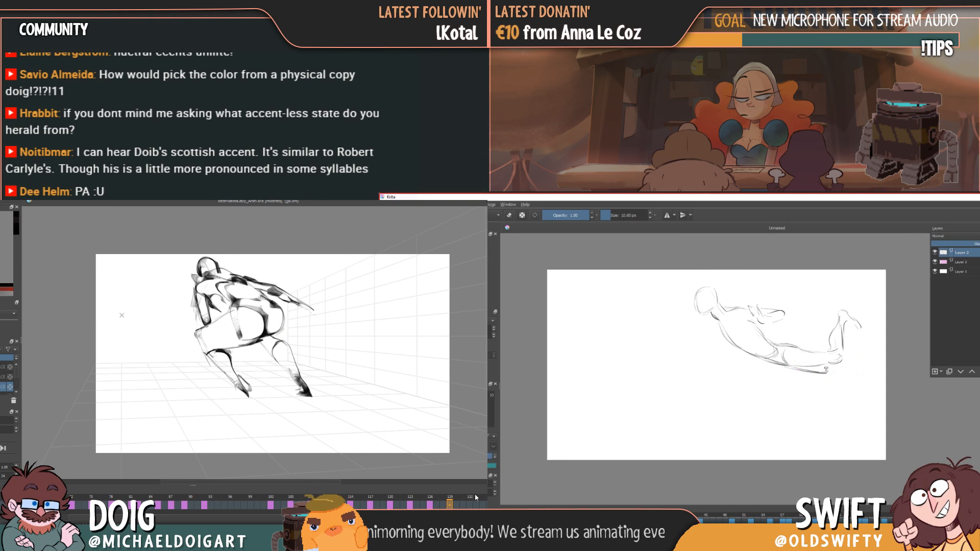
# - Go to the blank frame after the crouching pose, comparing both frames, and sketch the leaping figure's second calf and foot raised
pyautogui.click(475, 497)
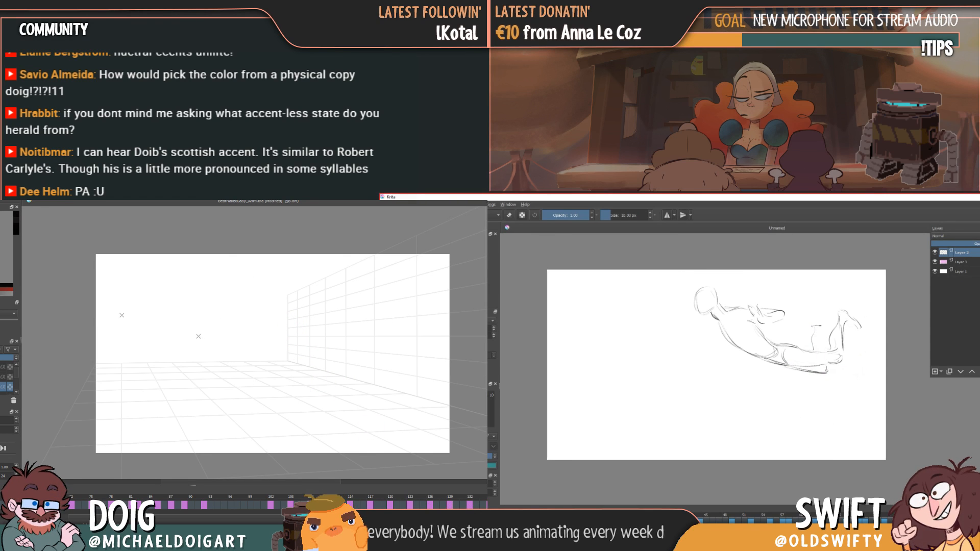
pyautogui.press(',')
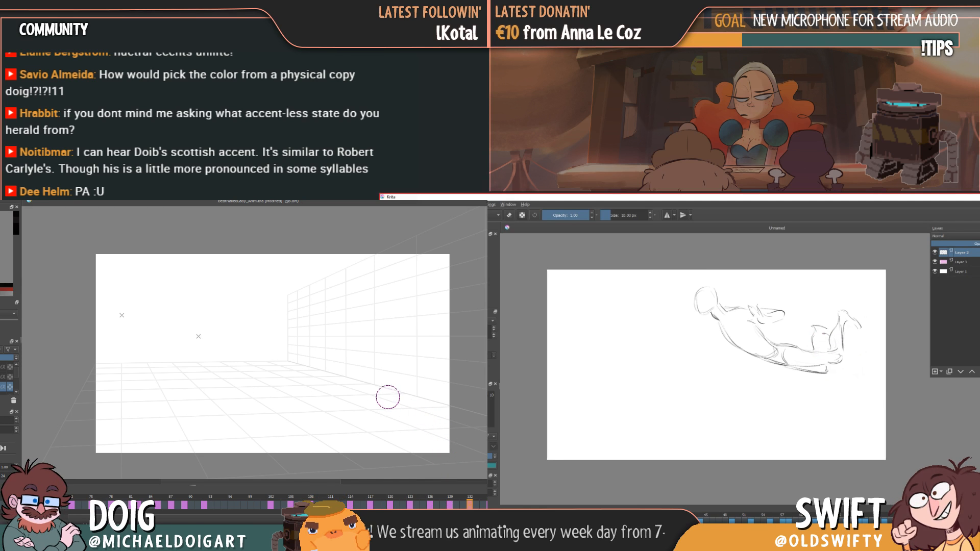
pyautogui.press(',')
pyautogui.press(',')
pyautogui.press('.')
pyautogui.press('.')
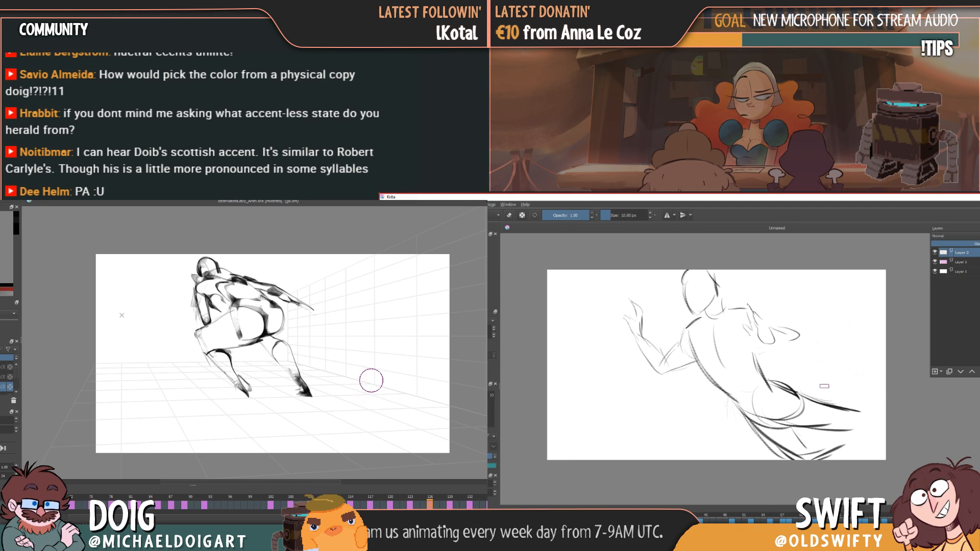
pyautogui.press(',')
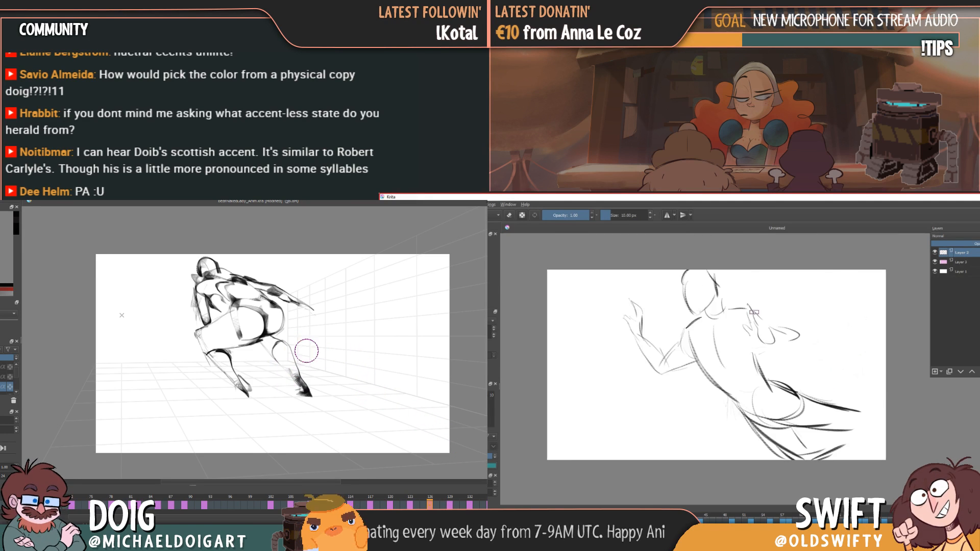
pyautogui.press('.')
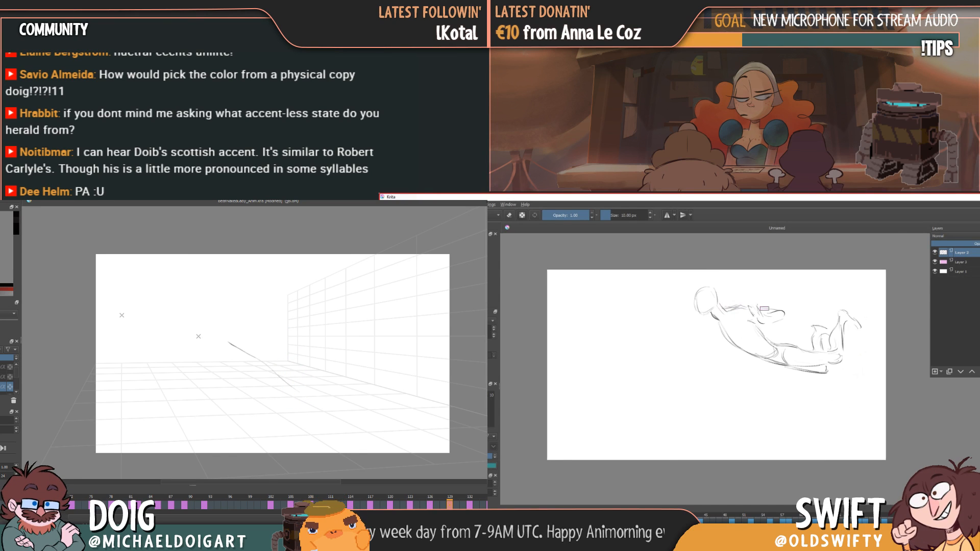
# - Rough in the hips and upper thigh of the perspective-room figure's next pose on the blank frame, checking against the crouching frame
pyautogui.moveTo(177, 310); pyautogui.dragTo(201, 331)
pyautogui.press(',')
pyautogui.moveTo(190, 308)
pyautogui.mouseDown()
pyautogui.moveTo(196, 331)
pyautogui.moveTo(238, 324)
pyautogui.moveTo(296, 390)
pyautogui.mouseUp()
pyautogui.press('.')
pyautogui.press(',')
pyautogui.press('.')
pyautogui.moveTo(225, 342); pyautogui.dragTo(176, 310)
pyautogui.moveTo(716, 334); pyautogui.dragTo(730, 348)
pyautogui.moveTo(182, 350)
pyautogui.mouseDown()
pyautogui.moveTo(166, 353)
pyautogui.moveTo(225, 385)
pyautogui.moveTo(199, 341)
pyautogui.moveTo(161, 318)
pyautogui.moveTo(190, 326)
pyautogui.mouseUp()
pyautogui.press(',')
pyautogui.press('.')
pyautogui.press(',')
pyautogui.press('.')
pyautogui.press(',')
pyautogui.press('.')
pyautogui.press('Delete')
# - Sketch the leaping figure's forward hand and reaching arm, and extend the perspective-room figure's trailing leg down to a pointed foot
pyautogui.moveTo(643, 319); pyautogui.dragTo(651, 331)
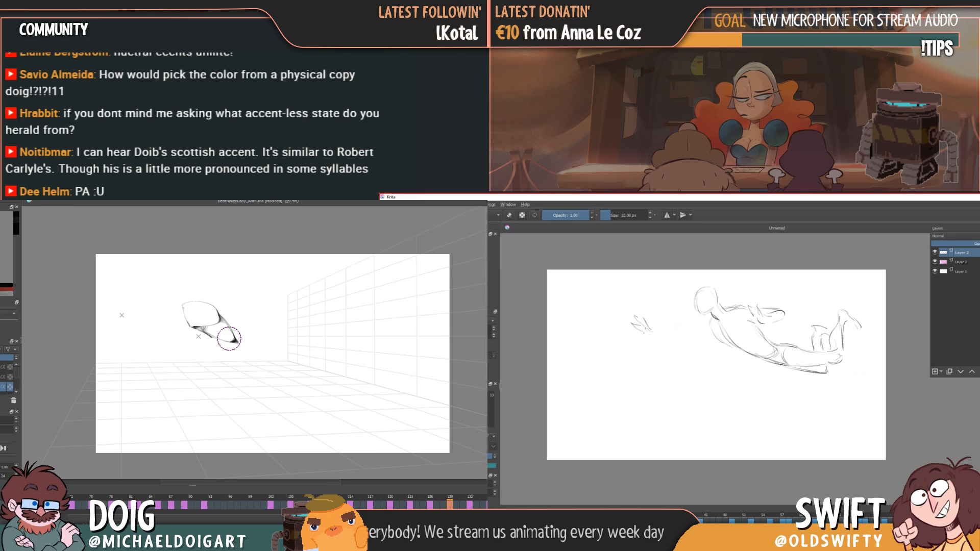
pyautogui.moveTo(207, 335); pyautogui.dragTo(236, 353)
pyautogui.press(',')
pyautogui.moveTo(281, 392); pyautogui.dragTo(262, 360)
pyautogui.press('.')
pyautogui.press('.')
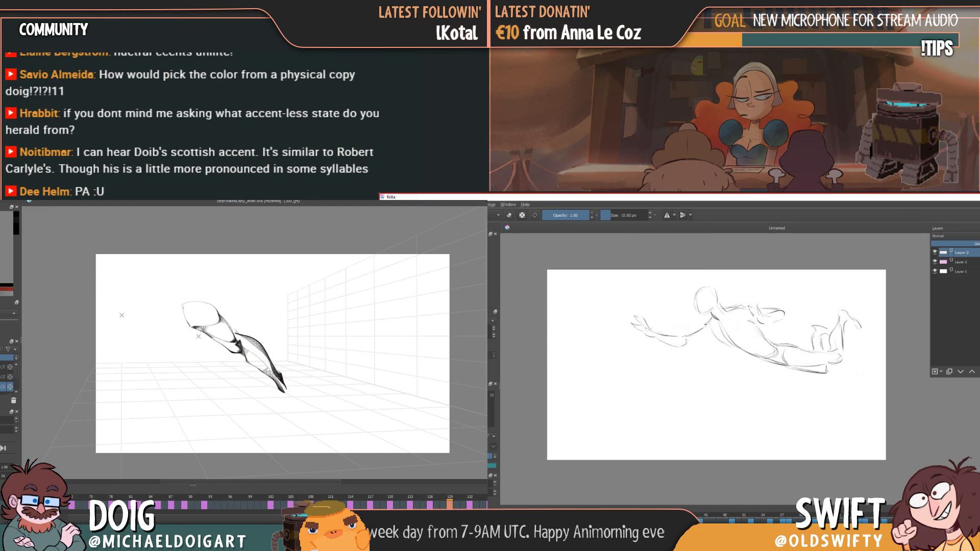
# - Draw the perspective-room figure's arched back and front hip around the pelvis, and reinforce the leaping figure's underarm line
pyautogui.press('.')
pyautogui.moveTo(184, 286)
pyautogui.mouseDown()
pyautogui.moveTo(182, 311)
pyautogui.moveTo(156, 313)
pyautogui.moveTo(171, 335)
pyautogui.mouseUp()
pyautogui.press('.')
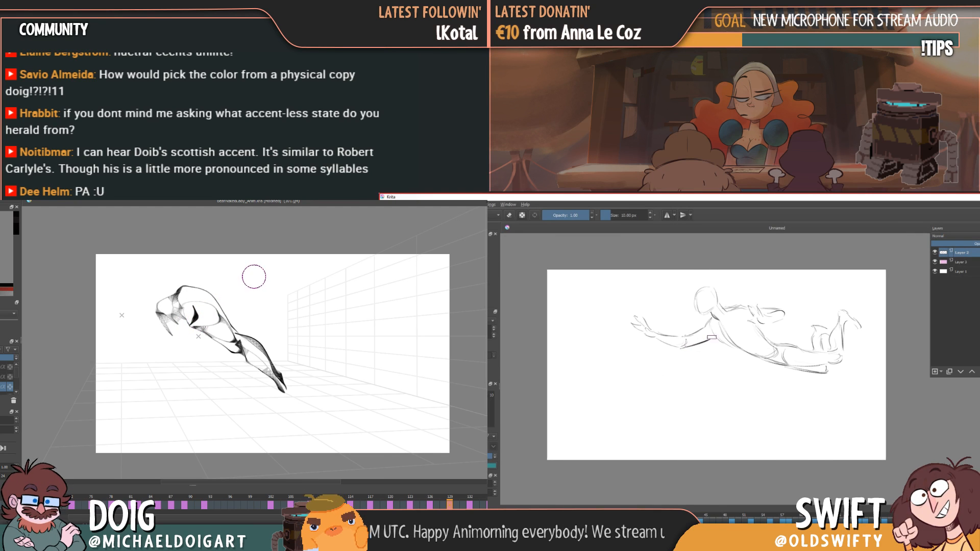
pyautogui.press('.')
pyautogui.press('.')
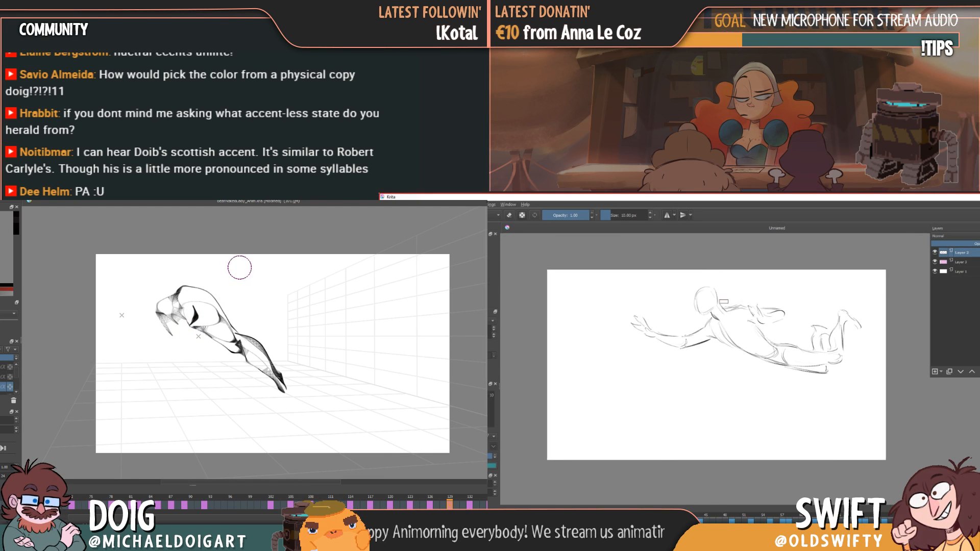
pyautogui.moveTo(235, 301); pyautogui.dragTo(233, 311)
pyautogui.press('.')
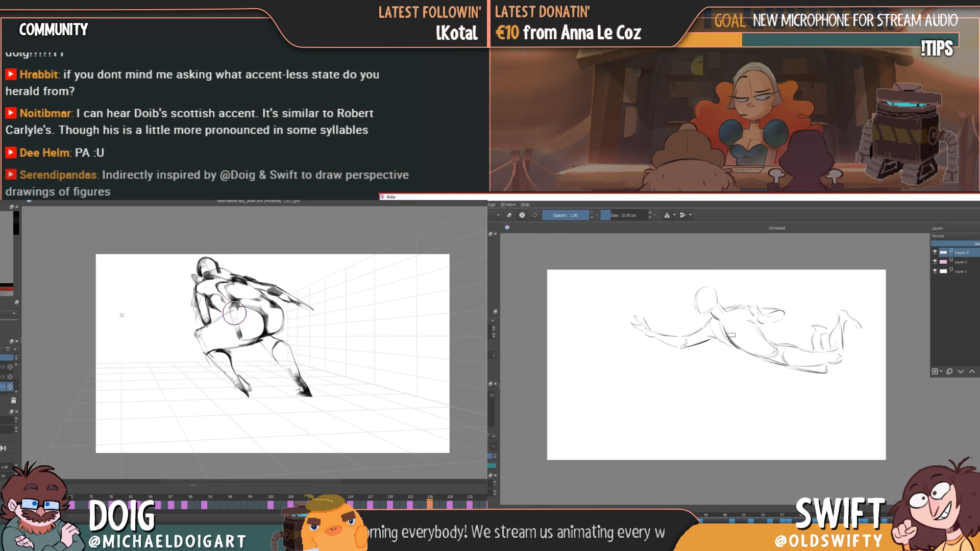
# - Darken the leaping figure's chest and belly contour from the armpit to the hip
pyautogui.press('.')
pyautogui.moveTo(721, 338); pyautogui.dragTo(762, 359)
pyautogui.press('.')
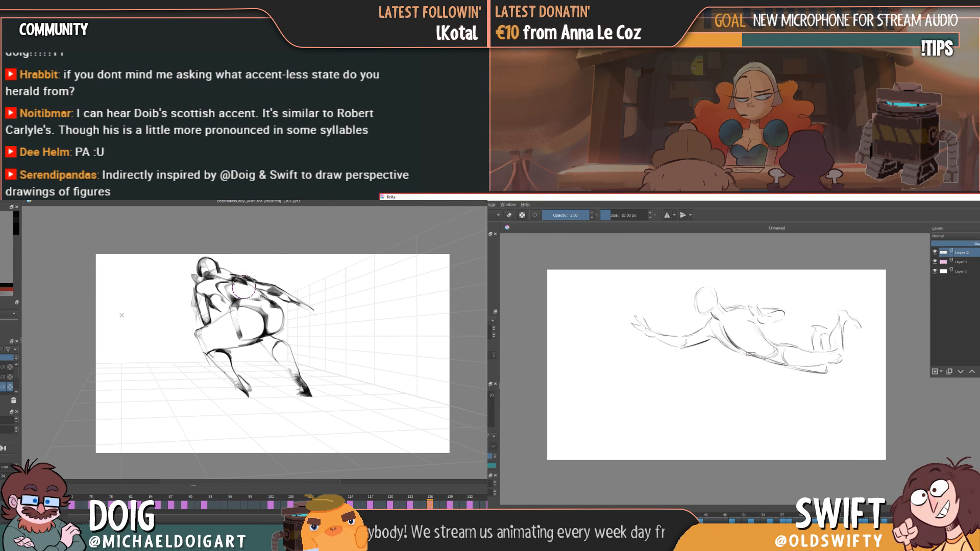
pyautogui.press('.')
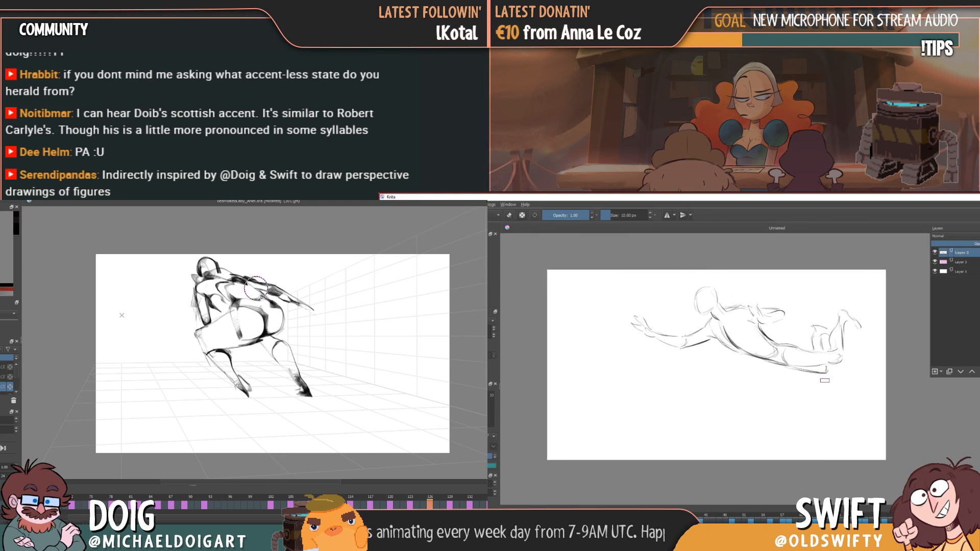
# - Draw the leaping figure's second thigh hanging below the body and erase its raised second calf
pyautogui.press('.')
pyautogui.moveTo(773, 367); pyautogui.dragTo(815, 404)
pyautogui.moveTo(803, 372); pyautogui.dragTo(816, 390)
pyautogui.press(',')
pyautogui.press('.')
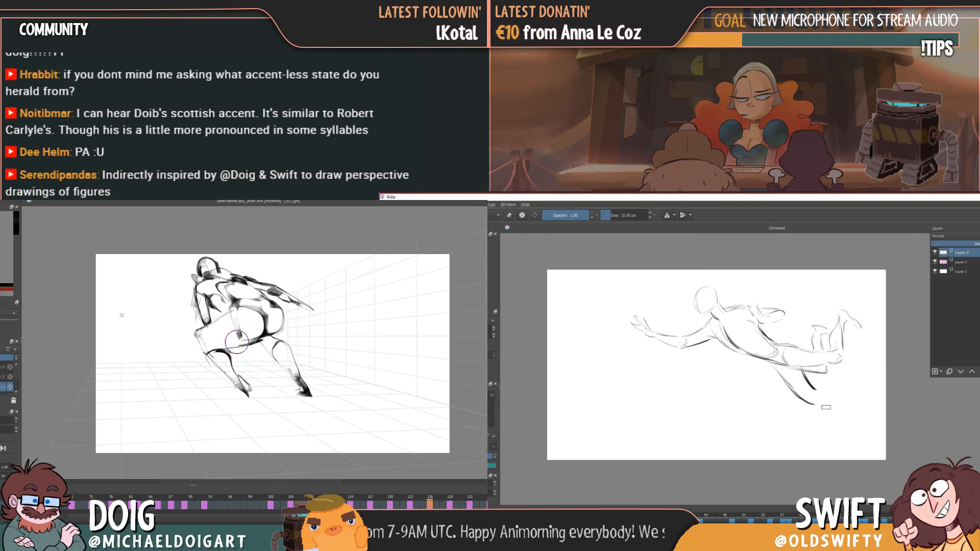
pyautogui.press('e')
pyautogui.moveTo(808, 337); pyautogui.dragTo(814, 338)
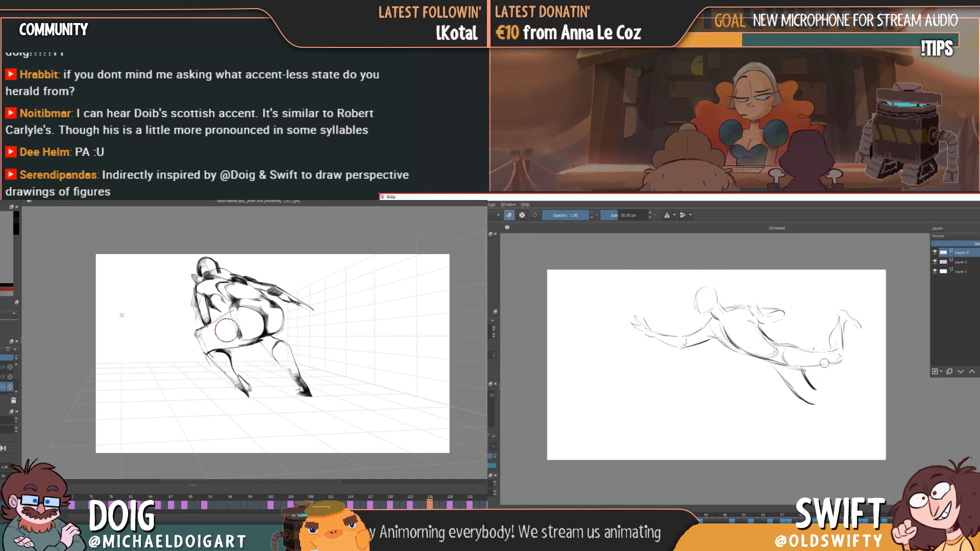
# - Flip between the perspective-room figure's crouching frames and the new stretched pose to examine the motion
pyautogui.press(',')
pyautogui.press('.')
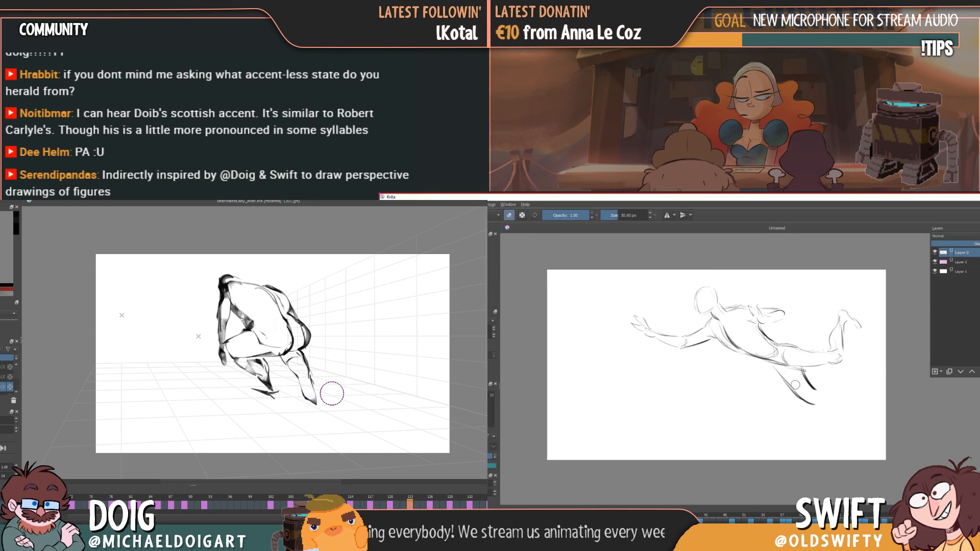
pyautogui.press('.')
pyautogui.press(',')
pyautogui.press(',')
pyautogui.press('.')
pyautogui.press('.')
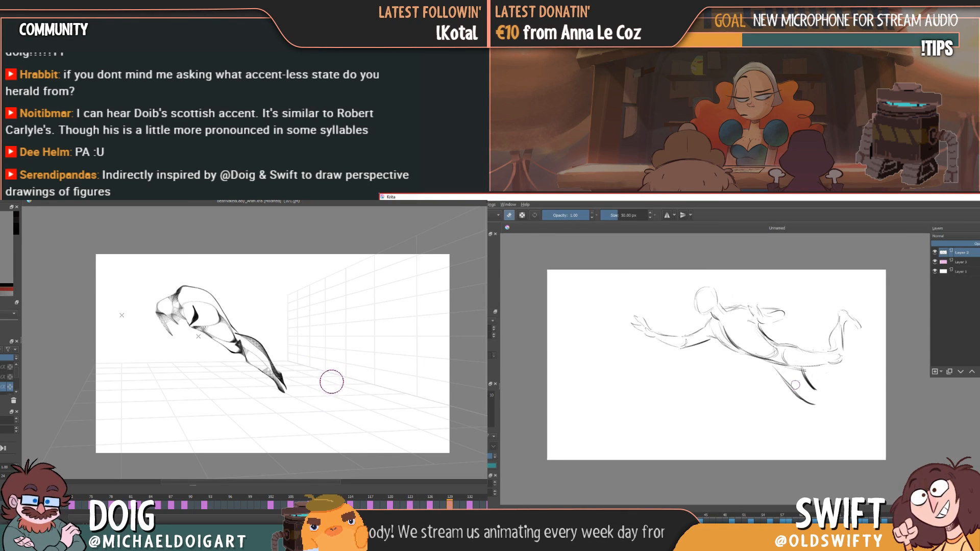
pyautogui.press(',')
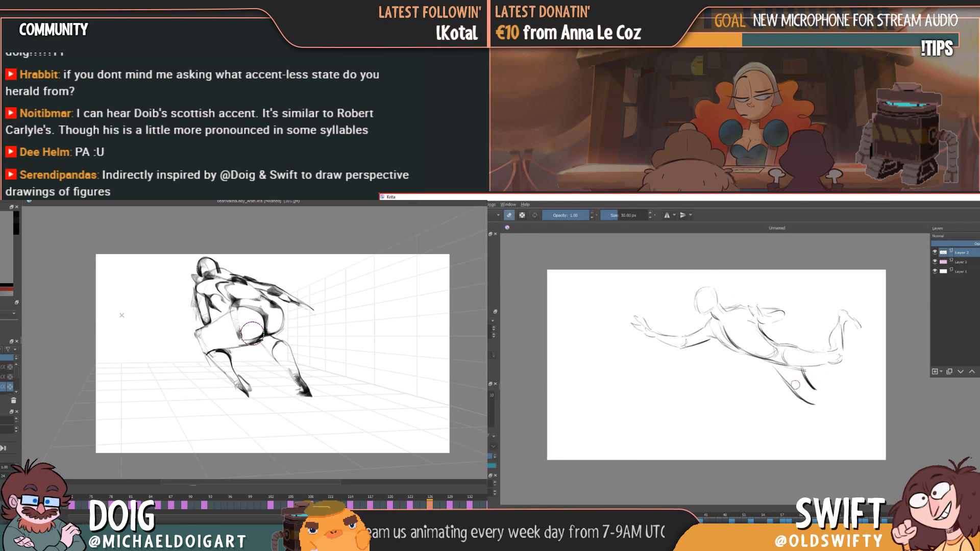
# - Sketch the leaping figure's bent knee, lower calf and foot beneath the first leg
pyautogui.press('e')
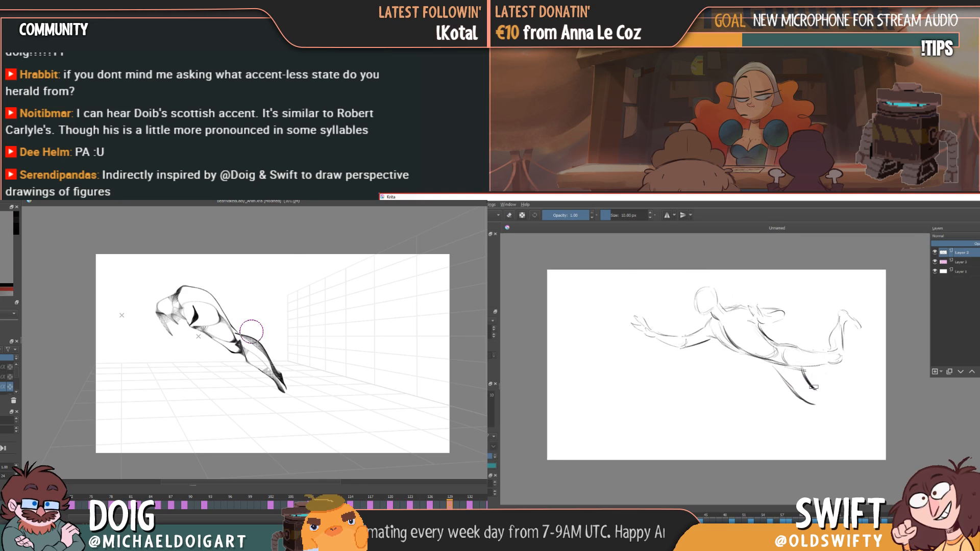
pyautogui.press('Left')
pyautogui.press('Right')
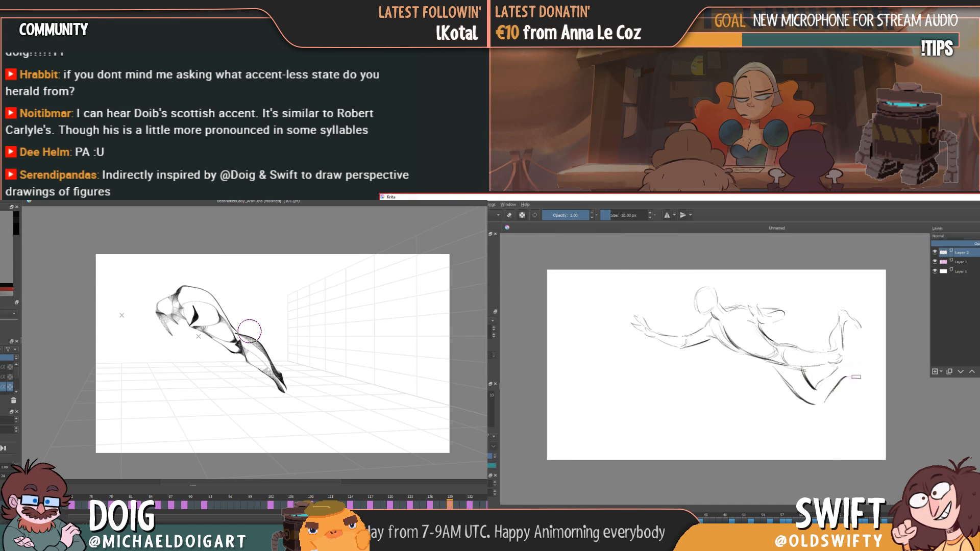
pyautogui.press('Left')
pyautogui.press('Right')
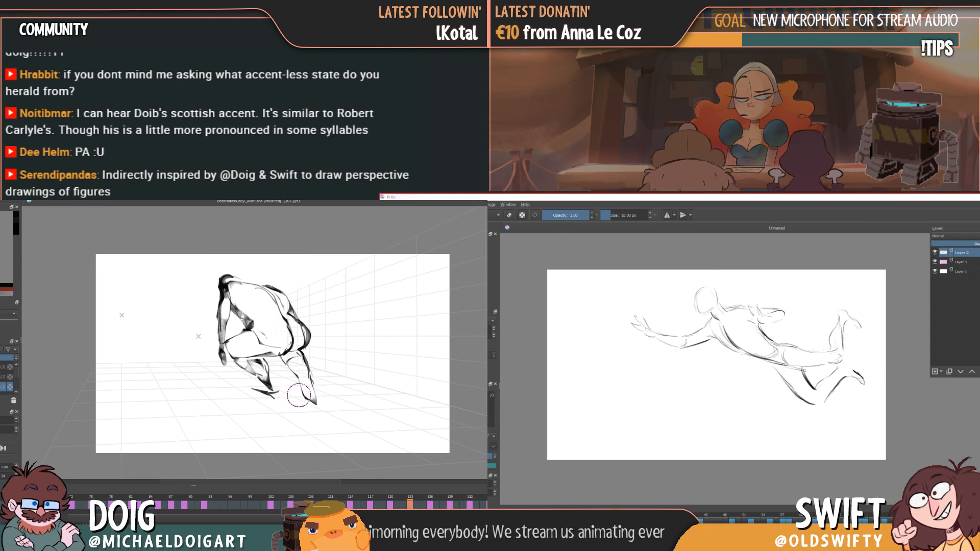
# - Lengthen the stretched perspective-room figure's trailing foot along the floor and lighten the dark mark on its hip
pyautogui.moveTo(284, 386); pyautogui.dragTo(300, 399)
pyautogui.press('Right')
pyautogui.moveTo(262, 349); pyautogui.dragTo(282, 374)
pyautogui.press('Left')
pyautogui.press('Right')
pyautogui.press('Left')
pyautogui.moveTo(193, 309); pyautogui.dragTo(195, 321)
pyautogui.press('Right')
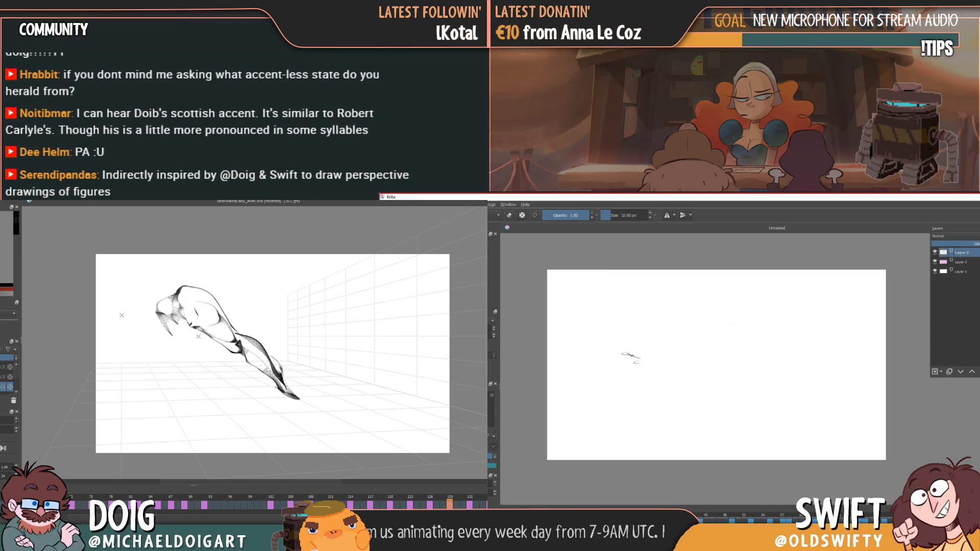
# - Sketch the reaching hand and arm on the leaping figure's next, blank frame
pyautogui.press('Left')
pyautogui.press('Right')
pyautogui.press('Left')
pyautogui.moveTo(651, 362)
pyautogui.mouseDown()
pyautogui.moveTo(678, 348)
pyautogui.moveTo(673, 339)
pyautogui.moveTo(687, 339)
pyautogui.moveTo(680, 352)
pyautogui.moveTo(713, 323)
pyautogui.mouseUp()
# - Step back through the perspective-room animation's earlier frames and play it to examine how the leap flows
pyautogui.press('Left')
pyautogui.press('Left')
pyautogui.press('Left')
pyautogui.press('Left')
pyautogui.press('Left')
pyautogui.press('Left')
pyautogui.press('Left')
pyautogui.press('Left')
pyautogui.press('Left')
pyautogui.press('Left')
pyautogui.press('Left')
pyautogui.press('Left')
pyautogui.press('Left')
pyautogui.press('Right')
pyautogui.press('Left')
pyautogui.press('space')
pyautogui.press('Right')
pyautogui.press('Left')
pyautogui.press('Right')
pyautogui.press('Left')
pyautogui.press('Right')
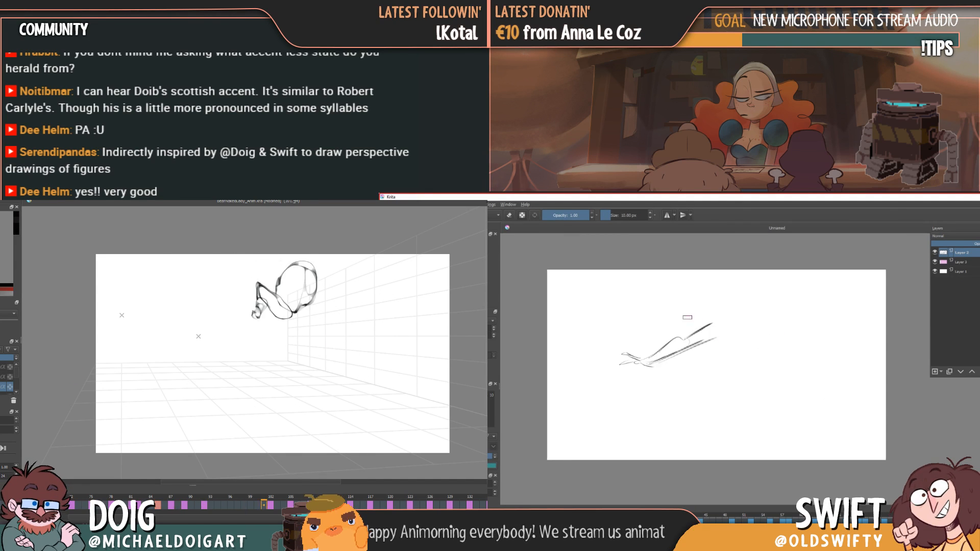
# - Select the leaping figure's reaching arm on the new frame and shift it slightly down and forward, away from the body
pyautogui.moveTo(716, 353)
pyautogui.mouseDown()
pyautogui.moveTo(730, 341)
pyautogui.moveTo(673, 383)
pyautogui.mouseUp()
pyautogui.hotkey('ctrl', 't')
pyautogui.moveTo(721, 329); pyautogui.dragTo(711, 338)
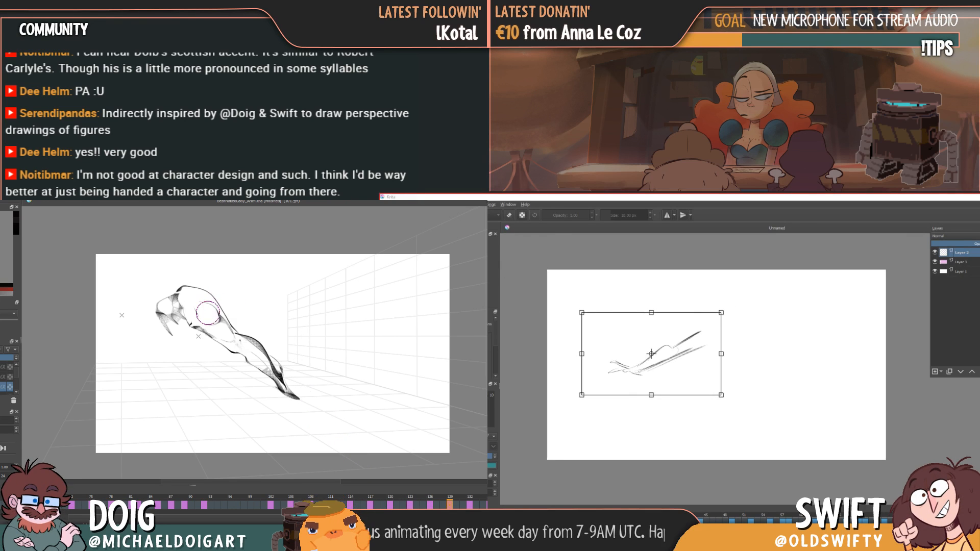
pyautogui.press('b')
pyautogui.press('Left')
pyautogui.press('Right')
pyautogui.press('Left')
pyautogui.press('Right')
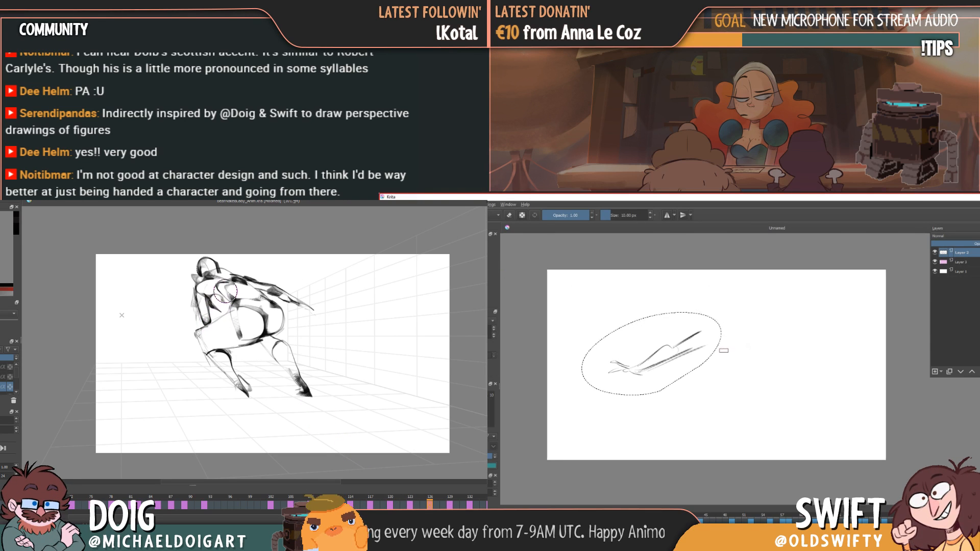
# - Scale the selected reaching arm down slightly, deselect it, and shade the perspective-room figure's buttocks and hip
pyautogui.hotkey('ctrl', 't')
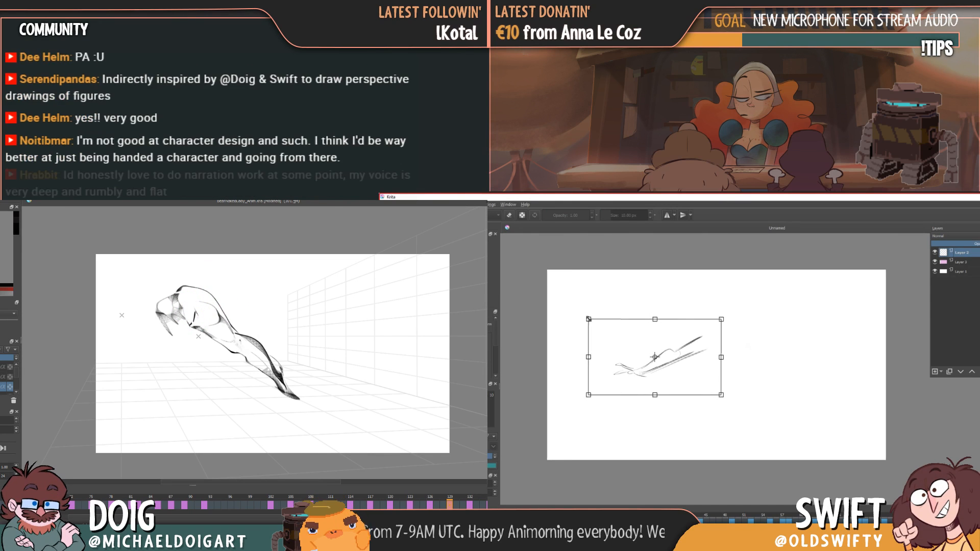
pyautogui.moveTo(727, 325); pyautogui.dragTo(725, 317)
pyautogui.press('Return')
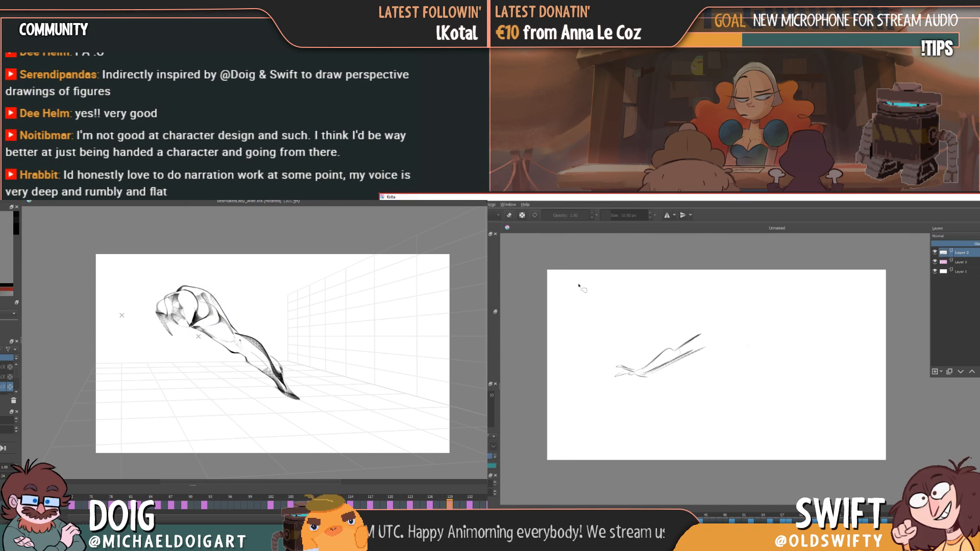
pyautogui.hotkey('ctrl', 'shift', 'a')
pyautogui.press('b')
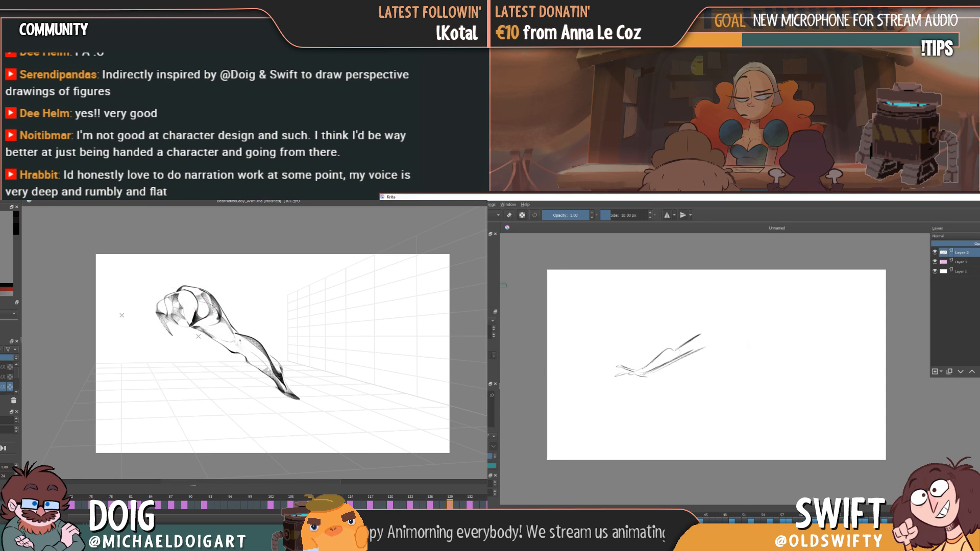
# - Add the perspective-room figure's upper back and shoulders, and start the leaping figure's torso line behind the reaching arm
pyautogui.press('Left')
pyautogui.press('Right')
pyautogui.press('Left')
pyautogui.press('Right')
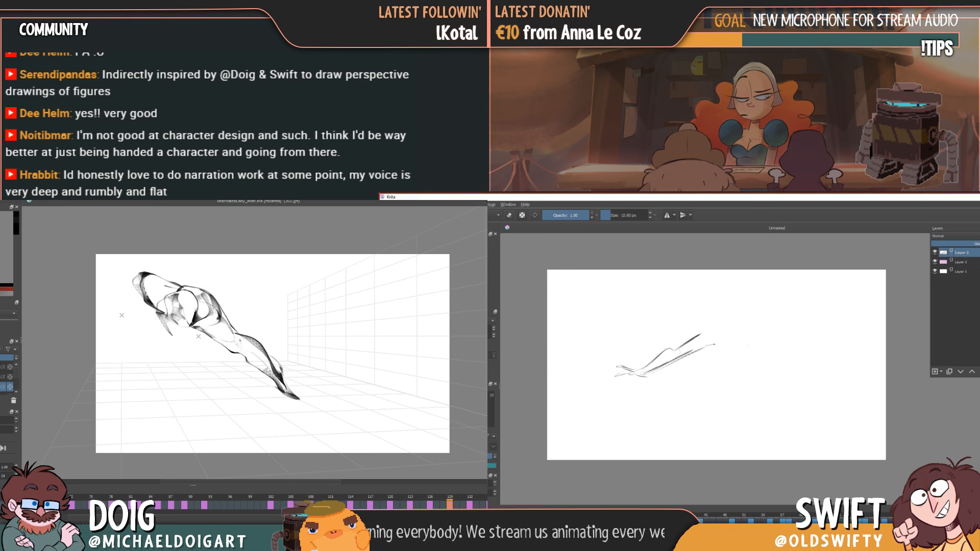
pyautogui.moveTo(719, 347); pyautogui.dragTo(756, 356)
# - Draw the leaping figure's chest and belly curves behind the reaching arm, and add the perspective-room figure's tucked leg
pyautogui.press('Left')
pyautogui.press('Left')
pyautogui.press('Right')
pyautogui.press('Left')
pyautogui.press('Right')
pyautogui.press('Left')
pyautogui.press('Right')
pyautogui.press('Left')
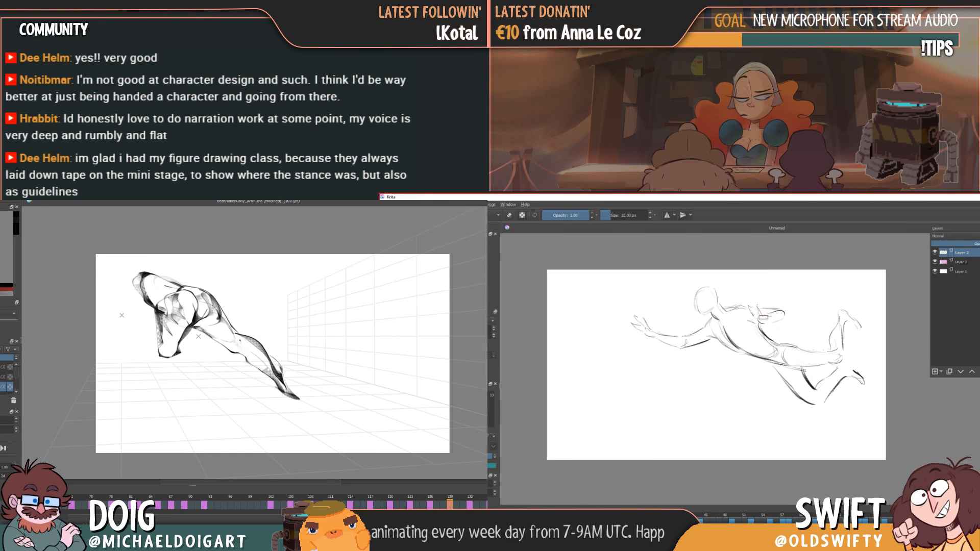
pyautogui.press('Right')
pyautogui.press('Left')
pyautogui.press('Right')
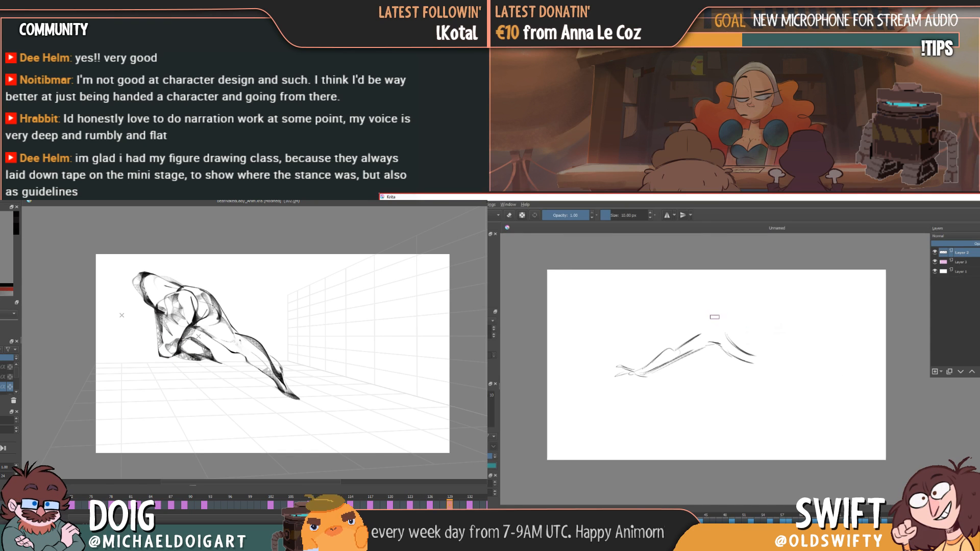
pyautogui.moveTo(216, 359); pyautogui.dragTo(257, 386)
pyautogui.moveTo(716, 318)
pyautogui.mouseDown()
pyautogui.moveTo(719, 304)
pyautogui.moveTo(761, 317)
pyautogui.moveTo(740, 326)
pyautogui.moveTo(796, 373)
pyautogui.mouseUp()
# - Step back through the earlier frames to examine how the poses lead into the new drawings
pyautogui.press('Left')
pyautogui.press('Right')
pyautogui.press('Left')
pyautogui.press('Left')
pyautogui.press('Right')
pyautogui.press('Left')
pyautogui.press('Right')
pyautogui.press('Left')
pyautogui.press('Left')
pyautogui.press('Right')
pyautogui.press('Left')
pyautogui.press('Left')
pyautogui.press('Left')
pyautogui.press('Left')
pyautogui.press('Right')
pyautogui.press('Left')
pyautogui.press('Left')
pyautogui.press('Left')
pyautogui.press('Left')
pyautogui.press('Left')
pyautogui.press('Left')
pyautogui.press('Left')
# - Erase the leaping figure's reaching arm from the new frame, keeping only the torso lines
pyautogui.press('e')
pyautogui.press('Right')
pyautogui.press('Right')
pyautogui.press('Right')
pyautogui.press('Right')
pyautogui.press('Right')
pyautogui.press('Right')
pyautogui.press('Right')
pyautogui.press('Right')
pyautogui.press('Right')
pyautogui.press('Right')
pyautogui.press('Right')
pyautogui.press('Right')
pyautogui.moveTo(643, 353)
pyautogui.mouseDown()
pyautogui.moveTo(677, 345)
pyautogui.moveTo(648, 369)
pyautogui.moveTo(670, 369)
pyautogui.moveTo(661, 365)
pyautogui.moveTo(703, 332)
pyautogui.moveTo(680, 344)
pyautogui.moveTo(699, 319)
pyautogui.moveTo(769, 309)
pyautogui.moveTo(769, 318)
pyautogui.moveTo(718, 304)
pyautogui.mouseUp()
# - Compare the new frame's torso lines with the poses on the neighbouring frames
pyautogui.press('Right')
pyautogui.press('Right')
pyautogui.press('Left')
pyautogui.press('Left')
pyautogui.press('Left')
pyautogui.press('Right')
pyautogui.press('Right')
pyautogui.press('Left')
pyautogui.press('Left')
pyautogui.press('Right')
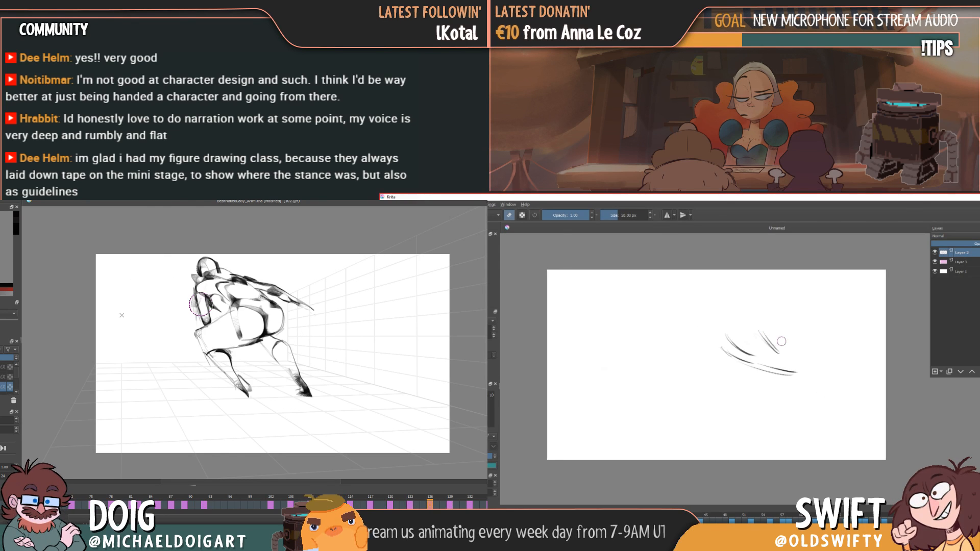
pyautogui.press('Right')
pyautogui.press('Left')
# - Draw a new, higher arm and shoulder reaching forward from the leaping figure's torso
pyautogui.press('e')
pyautogui.press('Left')
pyautogui.press('Left')
pyautogui.press('Left')
pyautogui.press('Right')
pyautogui.press('Right')
pyautogui.press('Left')
pyautogui.moveTo(749, 310)
pyautogui.mouseDown()
pyautogui.moveTo(723, 320)
pyautogui.moveTo(738, 326)
pyautogui.moveTo(695, 334)
pyautogui.moveTo(741, 323)
pyautogui.mouseUp()
pyautogui.press('Right')
pyautogui.press('Left')
pyautogui.press('Right')
# - Redraw the perspective-room figure with a diagonal line for the trailing leg, shaded hips and a rounded upper back
pyautogui.moveTo(301, 392); pyautogui.dragTo(209, 322)
pyautogui.press('Right')
pyautogui.press('Left')
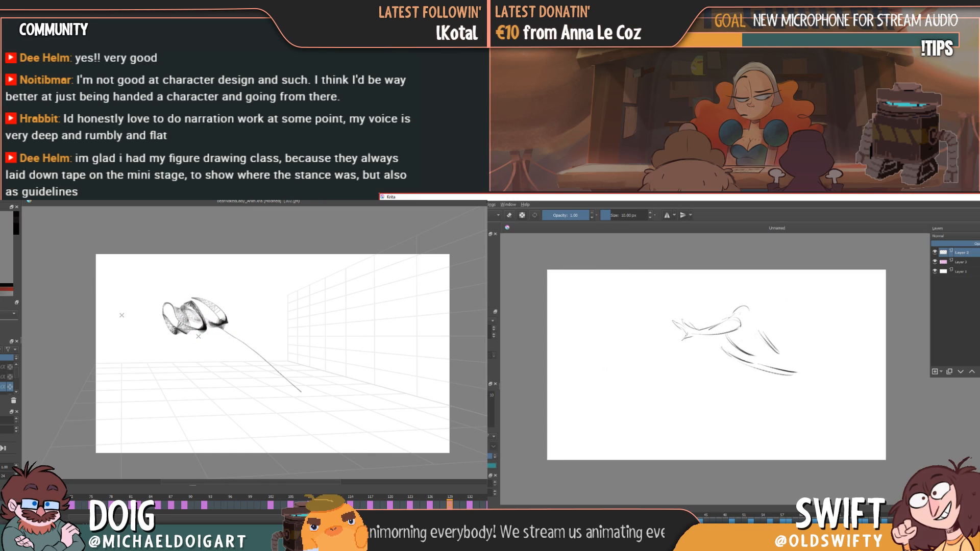
pyautogui.press('Right')
pyautogui.press('Left')
pyautogui.press('Right')
pyautogui.press('Left')
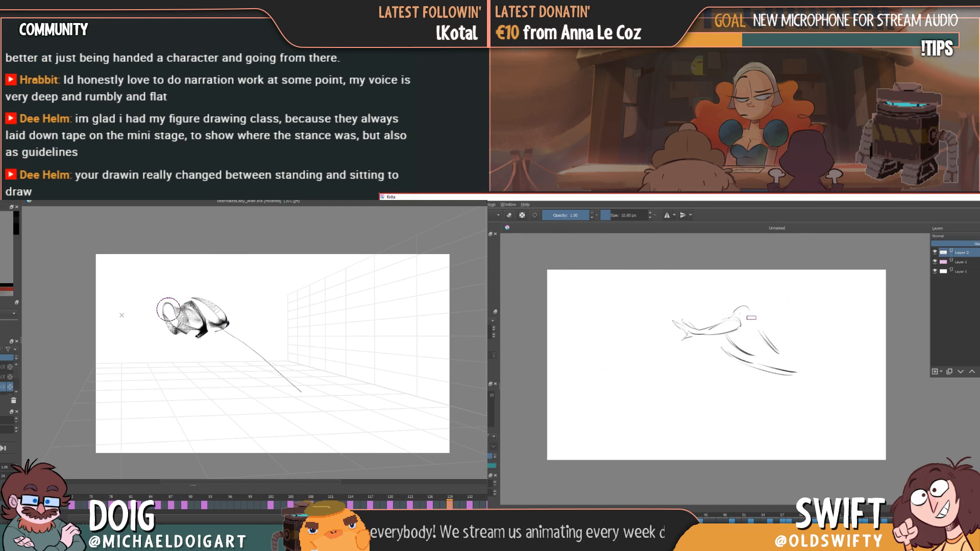
pyautogui.press('Right')
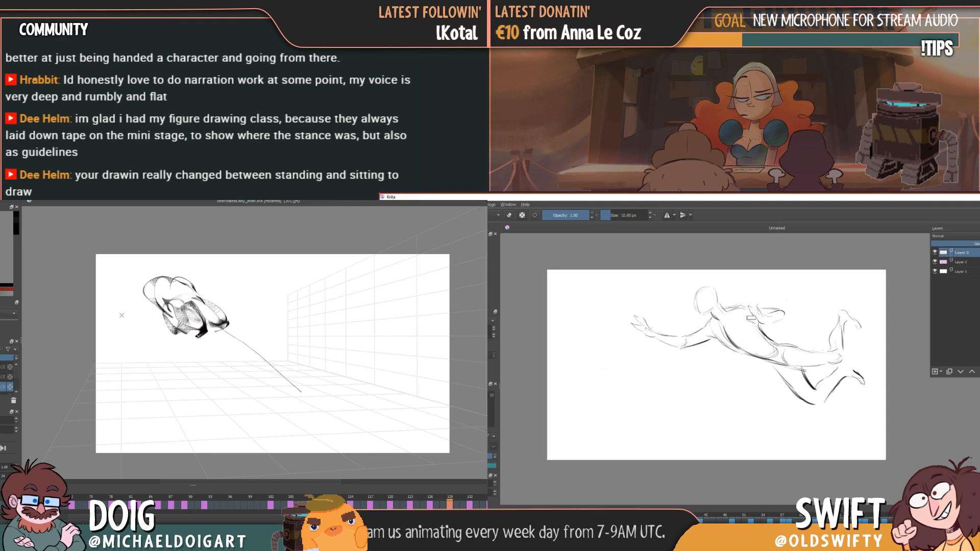
# - Step back through the earlier frames to check the motion leading up to the redrawn poses
pyautogui.press('Right')
pyautogui.press('Left')
pyautogui.press('Left')
pyautogui.press('Right')
pyautogui.press('Left')
pyautogui.press('Left')
pyautogui.press('Right')
pyautogui.press('Left')
pyautogui.press('Left')
pyautogui.press('Left')
pyautogui.press('Left')
pyautogui.press('Left')
pyautogui.press('Left')
pyautogui.press('Left')
pyautogui.press('Left')
pyautogui.press('Left')
# - Restate the leaping figure's lower torso line and flesh out the perspective-room figure's trailing lower leg
pyautogui.moveTo(707, 337)
pyautogui.mouseDown()
pyautogui.moveTo(667, 356)
pyautogui.moveTo(650, 346)
pyautogui.moveTo(662, 365)
pyautogui.moveTo(719, 344)
pyautogui.moveTo(777, 371)
pyautogui.mouseUp()
pyautogui.press('Left')
pyautogui.press('Right')
pyautogui.press('Right')
pyautogui.press('Right')
pyautogui.press('Right')
pyautogui.press('Right')
pyautogui.press('Right')
pyautogui.press('Right')
pyautogui.press('Right')
pyautogui.press('Right')
pyautogui.press('Right')
pyautogui.moveTo(245, 346); pyautogui.dragTo(297, 391)
# - Clean up and rework the leaping figure's chest and belly line, and add the perspective-room figure's upper arm
pyautogui.press('Left')
pyautogui.press('Right')
pyautogui.press('Left')
pyautogui.press('e')
pyautogui.press('Right')
pyautogui.press('Left')
pyautogui.moveTo(735, 348)
pyautogui.mouseDown()
pyautogui.moveTo(771, 368)
pyautogui.moveTo(727, 352)
pyautogui.mouseUp()
pyautogui.press('Right')
pyautogui.moveTo(161, 314); pyautogui.dragTo(156, 337)
pyautogui.moveTo(726, 353); pyautogui.dragTo(797, 373)
# - Sketch the leaping figure's second arm reaching forward below the first, and build up the perspective-room figure's bent arm
pyautogui.press('Left')
pyautogui.press('Right')
pyautogui.press('Left')
pyautogui.moveTo(155, 354)
pyautogui.mouseDown()
pyautogui.moveTo(190, 341)
pyautogui.moveTo(154, 352)
pyautogui.mouseUp()
pyautogui.press('Right')
pyautogui.press('e')
pyautogui.moveTo(699, 355); pyautogui.dragTo(726, 340)
pyautogui.moveTo(204, 340); pyautogui.dragTo(163, 360)
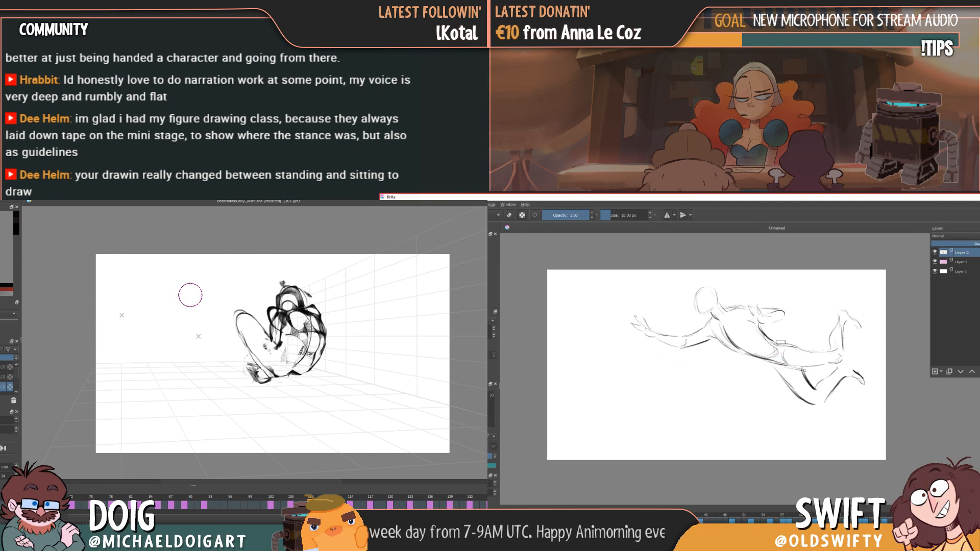
# - Draw the leaping figure's back line from the shoulder down to the waist
pyautogui.press('Right')
pyautogui.press('Right')
pyautogui.press('Right')
pyautogui.press('Right')
pyautogui.press('Right')
pyautogui.moveTo(757, 315)
pyautogui.mouseDown()
pyautogui.moveTo(798, 354)
pyautogui.moveTo(796, 369)
pyautogui.mouseUp()
# - Flip between the new frame and its neighbours to examine how the leaping body's pose changes
pyautogui.press('Left')
pyautogui.press('Right')
pyautogui.press('Left')
pyautogui.press('Right')
pyautogui.press('Left')
pyautogui.press('Right')
pyautogui.press('Left')
pyautogui.press('Right')
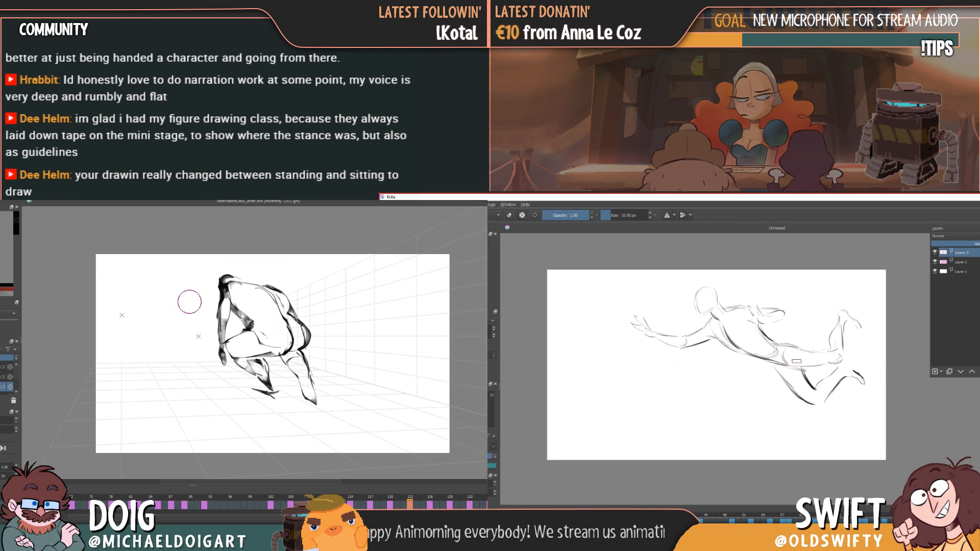
pyautogui.press('Left')
pyautogui.press('Right')
pyautogui.press('Left')
pyautogui.press('Right')
pyautogui.press('Left')
pyautogui.press('Right')
pyautogui.press('Right')
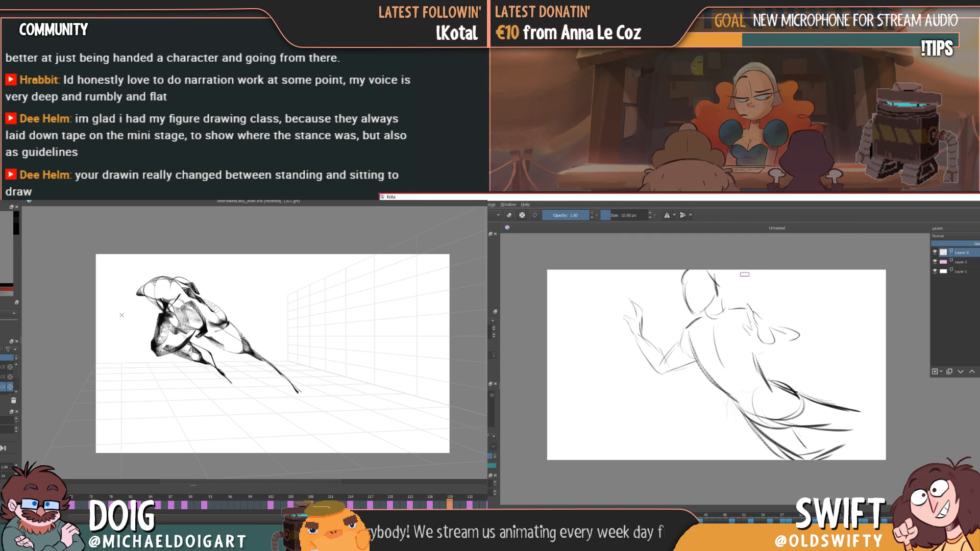
# - Sketch the leaping figure's round head above the arms, and add a short limb line beside the perspective-room figure's trailing leg
pyautogui.press('Left')
pyautogui.press('Left')
pyautogui.press('Right')
pyautogui.press('Left')
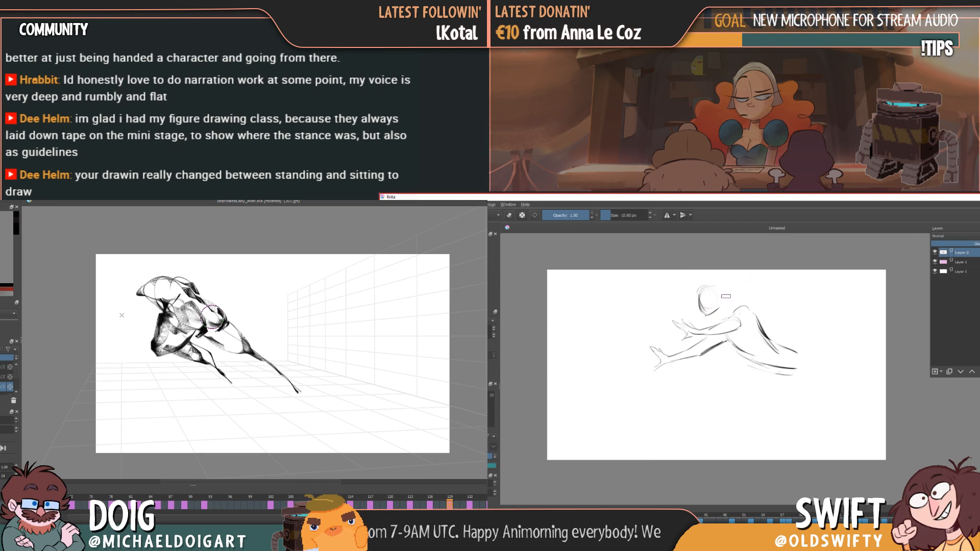
pyautogui.moveTo(700, 296)
pyautogui.mouseDown()
pyautogui.moveTo(721, 289)
pyautogui.moveTo(716, 311)
pyautogui.mouseUp()
pyautogui.press('Left')
pyautogui.press('Right')
pyautogui.moveTo(251, 345); pyautogui.dragTo(280, 362)
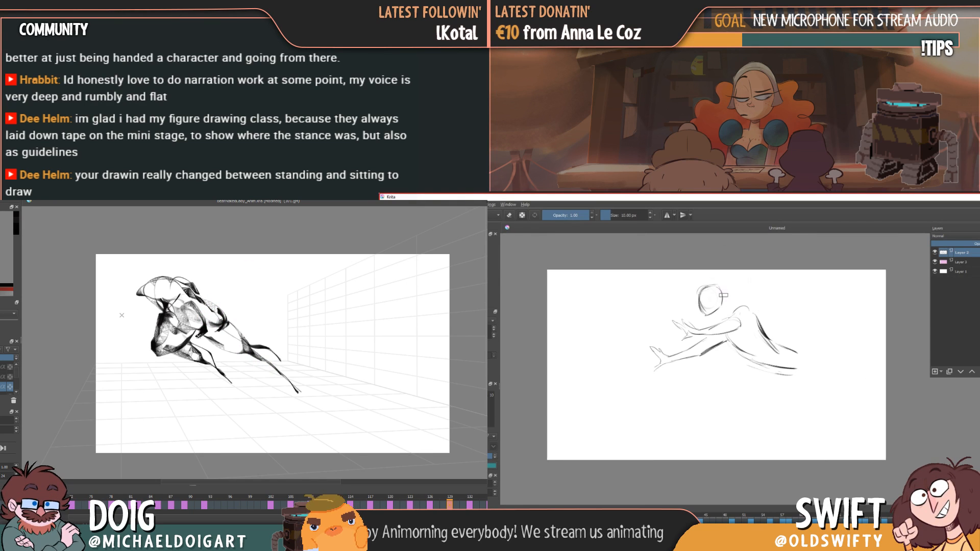
# - Add the leaping figure's neck line, clean up its head with the eraser, and erase the perspective-room figure's lower front leg
pyautogui.moveTo(719, 310); pyautogui.dragTo(726, 319)
pyautogui.press('Left')
pyautogui.press('Right')
pyautogui.press('Left')
pyautogui.press('Right')
pyautogui.press('Left')
pyautogui.press('Right')
pyautogui.press('e')
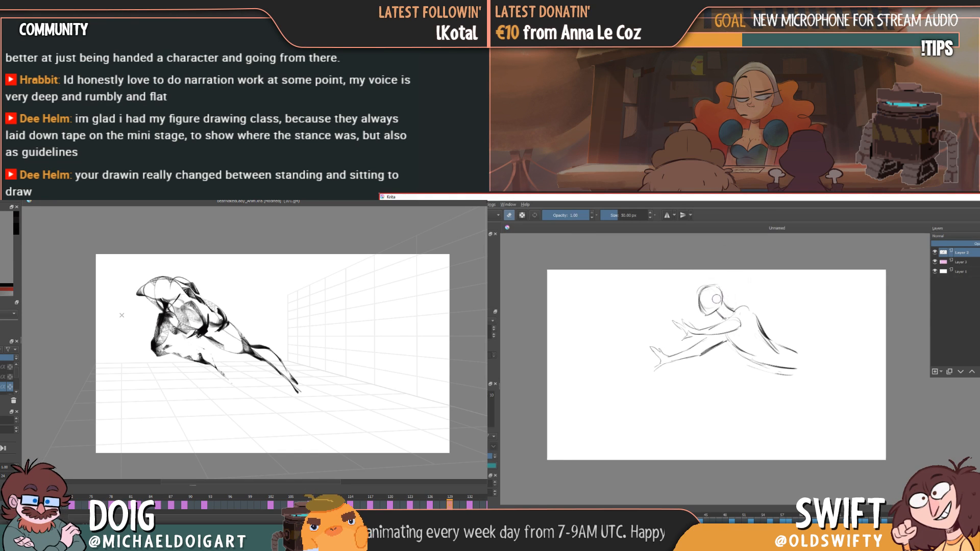
pyautogui.press('Left')
pyautogui.press('Right')
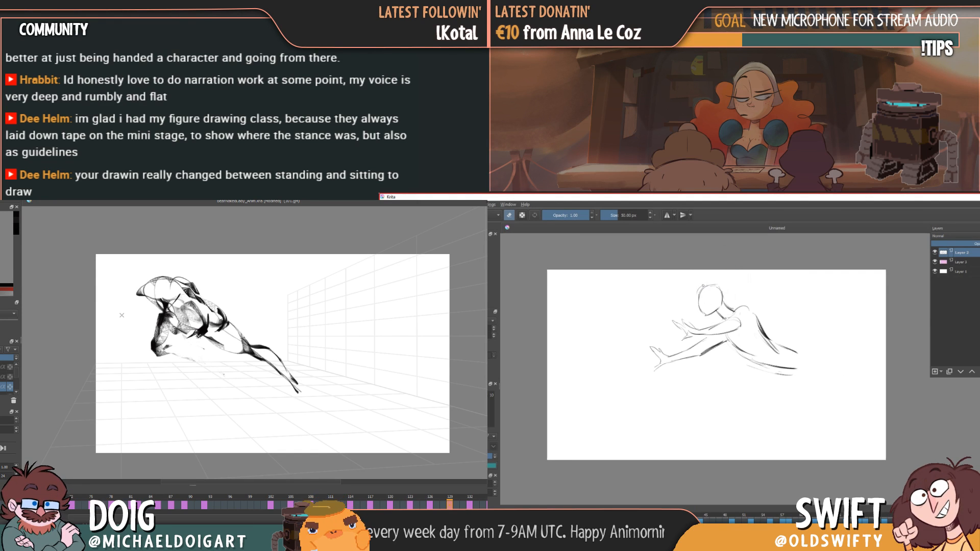
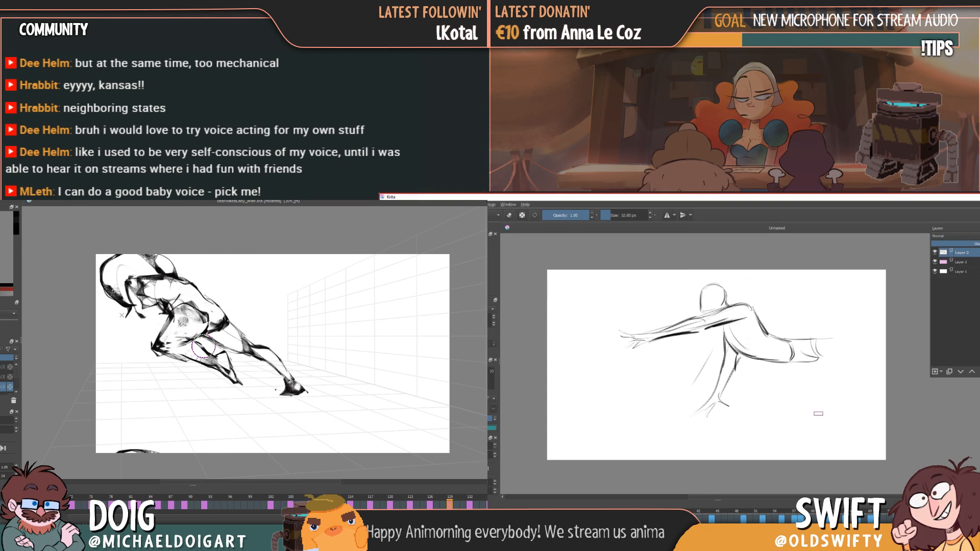
# - Erase the leaping figure's outstretched forward arm and hand in the following pose, comparing it with the neighbouring frame
pyautogui.press('Right')
pyautogui.press('e')
pyautogui.moveTo(706, 318)
pyautogui.mouseDown()
pyautogui.moveTo(646, 330)
pyautogui.moveTo(694, 323)
pyautogui.moveTo(655, 339)
pyautogui.moveTo(729, 320)
pyautogui.moveTo(635, 345)
pyautogui.moveTo(627, 329)
pyautogui.mouseUp()
pyautogui.press('Left')
pyautogui.press('Right')
pyautogui.press('Left')
pyautogui.press('Right')
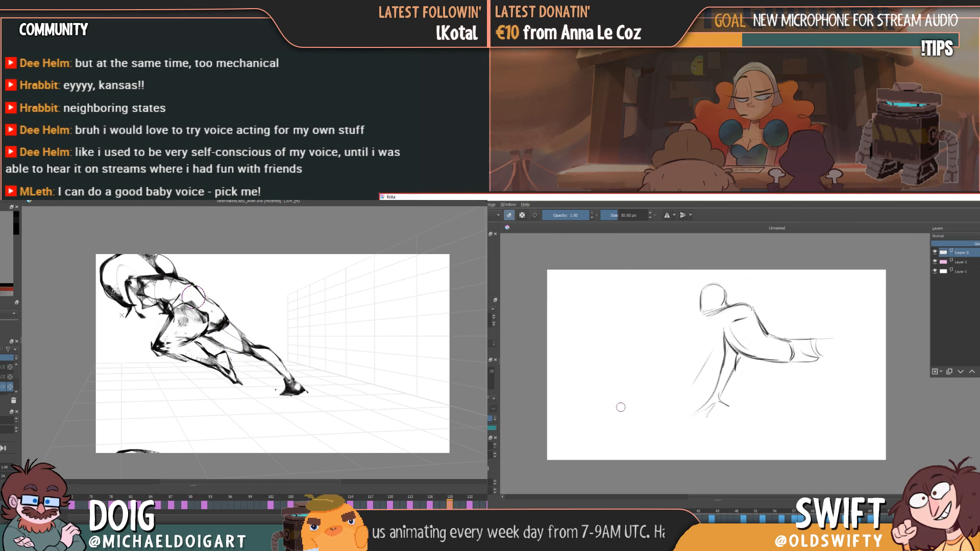
# - Redraw the leaping figure's forward arm with long upper and lower contours running from the shoulder to the wrist
pyautogui.press('e')
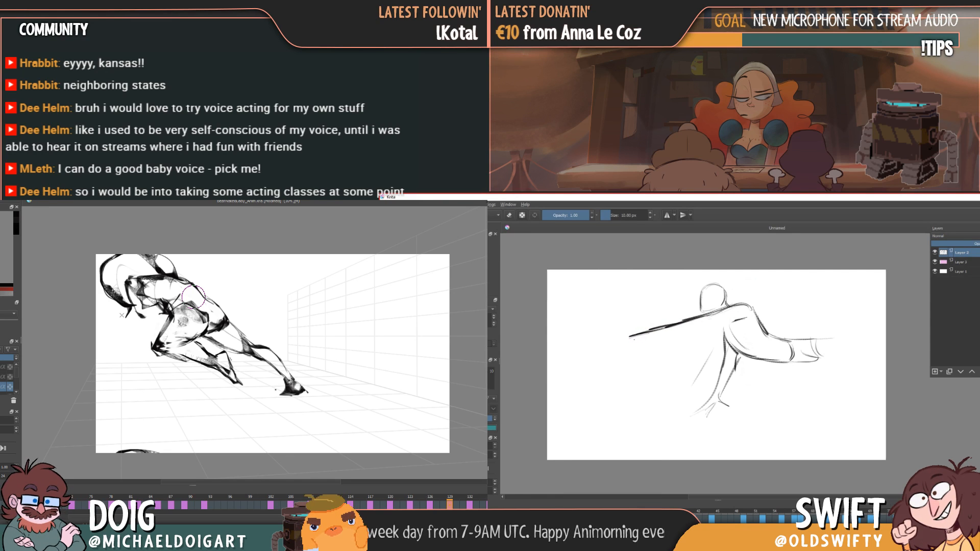
pyautogui.moveTo(697, 329); pyautogui.dragTo(745, 320)
pyautogui.press('Left')
pyautogui.press('Right')
pyautogui.moveTo(635, 334); pyautogui.dragTo(630, 329)
# - Clear the perspective-room figure's drawing on the current frame and rough in new curved lines for its body
pyautogui.press('Delete')
pyautogui.moveTo(212, 317)
pyautogui.mouseDown()
pyautogui.moveTo(199, 336)
pyautogui.moveTo(172, 335)
pyautogui.mouseUp()
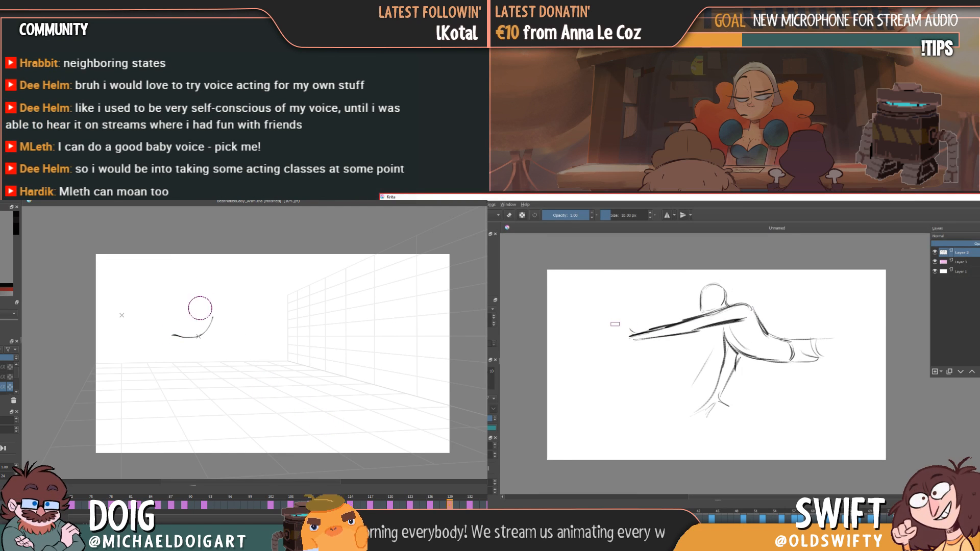
pyautogui.moveTo(213, 308)
pyautogui.mouseDown()
pyautogui.moveTo(204, 329)
pyautogui.moveTo(179, 342)
pyautogui.mouseUp()
pyautogui.press('Left')
pyautogui.press('Right')
pyautogui.moveTo(182, 300); pyautogui.dragTo(159, 340)
pyautogui.press('Left')
pyautogui.press('Right')
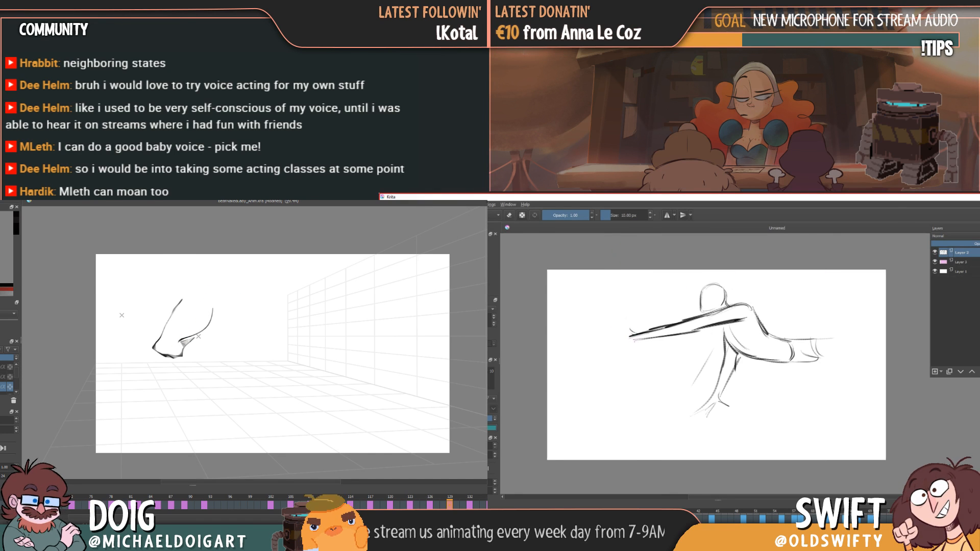
# - Sketch the leaping figure's open hand with raised fingers, and try another body curve on the perspective-room frame
pyautogui.moveTo(622, 316); pyautogui.dragTo(622, 311)
pyautogui.moveTo(212, 294)
pyautogui.mouseDown()
pyautogui.moveTo(221, 318)
pyautogui.moveTo(209, 331)
pyautogui.mouseUp()
pyautogui.press('Left')
pyautogui.press('Right')
pyautogui.press('Left')
pyautogui.press('Right')
pyautogui.press('Left')
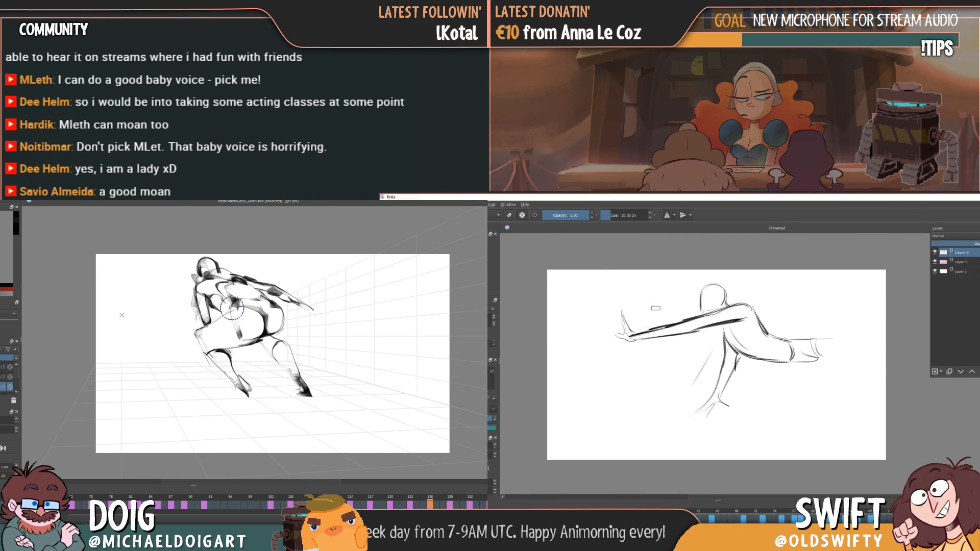
# - Restart the perspective-room figure's pose with a rounded pelvis shape and a dark curved contour along its rear side
pyautogui.press('Right')
pyautogui.press('Right')
pyautogui.press('Left')
pyautogui.press('Left')
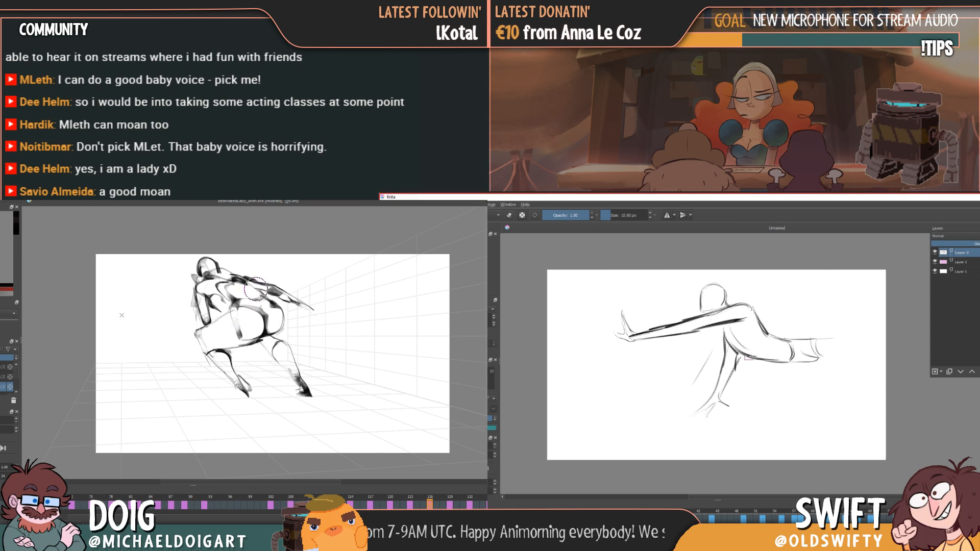
pyautogui.press('Right')
pyautogui.press('e')
pyautogui.press('Right')
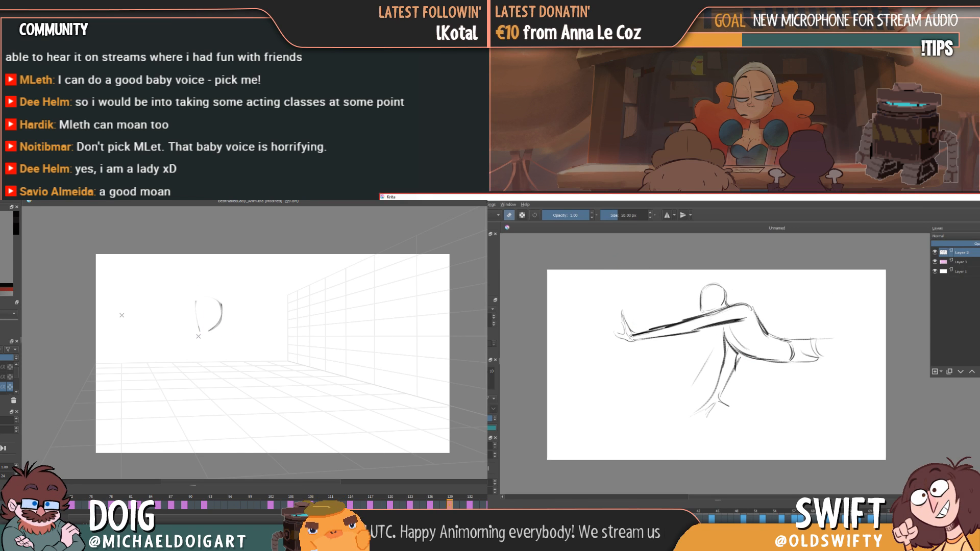
pyautogui.press('Left')
pyautogui.press('Right')
pyautogui.moveTo(233, 300); pyautogui.dragTo(227, 324)
pyautogui.moveTo(221, 291)
pyautogui.mouseDown()
pyautogui.moveTo(235, 300)
pyautogui.moveTo(215, 328)
pyautogui.mouseUp()
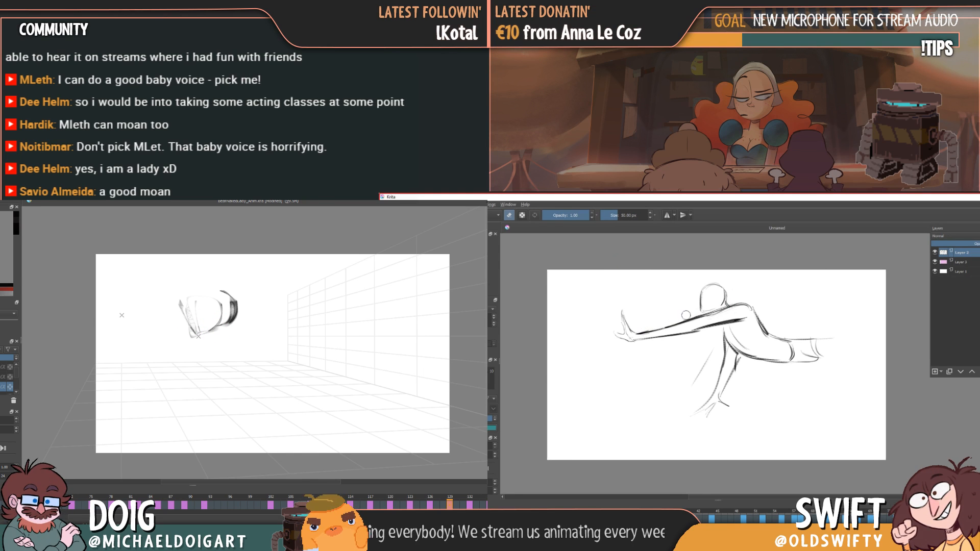
# - Sketch the perspective-room figure's arched back from the hips up to the shoulder
pyautogui.press('Left')
pyautogui.press('Right')
pyautogui.press('Left')
pyautogui.moveTo(227, 294)
pyautogui.mouseDown()
pyautogui.moveTo(173, 273)
pyautogui.moveTo(167, 303)
pyautogui.mouseUp()
pyautogui.press('Right')
pyautogui.press('Left')
pyautogui.press('Right')
pyautogui.press('e')
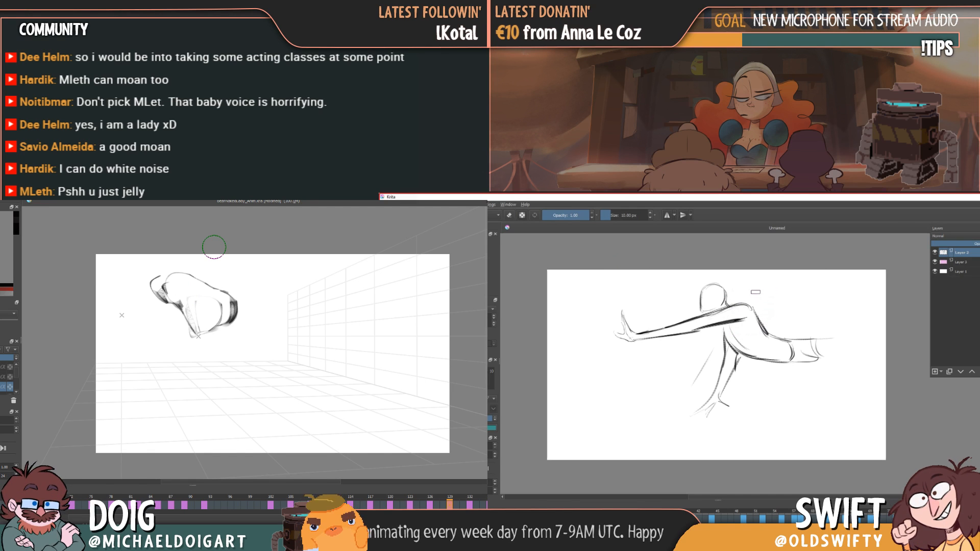
# - Flip between the perspective-room figure's new pose and the previous frame to examine the body's movement
pyautogui.press('Left')
pyautogui.press('Right')
pyautogui.press('Left')
pyautogui.press('Right')
pyautogui.press('Left')
pyautogui.press('Right')
pyautogui.press('Left')
pyautogui.press('Right')
pyautogui.press('Left')
pyautogui.press('Right')
pyautogui.press('Left')
# - Strengthen the perspective-room figure's hanging arm and sketch its trailing leg extending down from the hip
pyautogui.moveTo(153, 292)
pyautogui.mouseDown()
pyautogui.moveTo(170, 317)
pyautogui.moveTo(196, 298)
pyautogui.mouseUp()
pyautogui.press('Right')
pyautogui.press('Left')
pyautogui.press('Right')
pyautogui.press('Left')
pyautogui.press('Right')
pyautogui.press('Left')
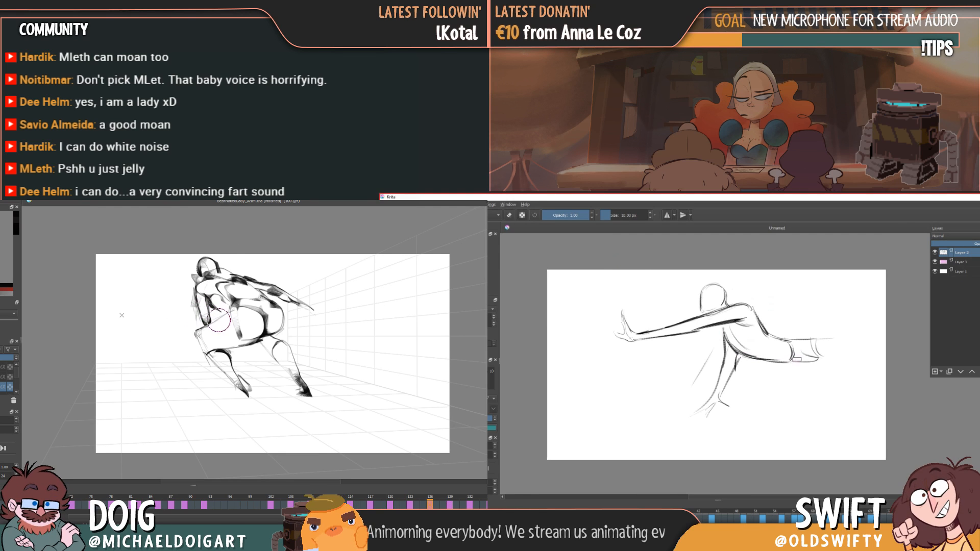
pyautogui.press('Right')
pyautogui.press('Left')
pyautogui.press('Right')
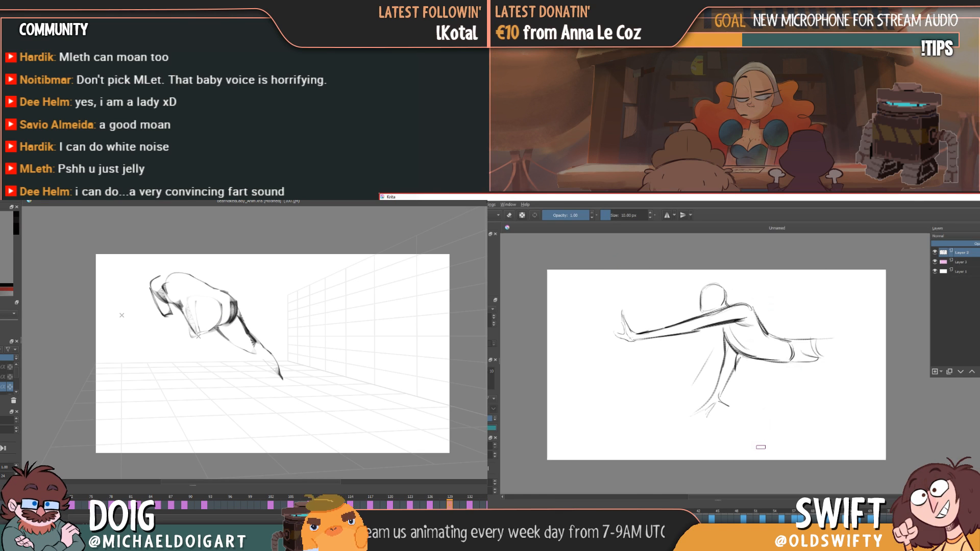
# - Draw the perspective-room figure's calf and dark foot on the trailing leg, checking them against the neighbouring frames
pyautogui.moveTo(278, 371); pyautogui.dragTo(266, 384)
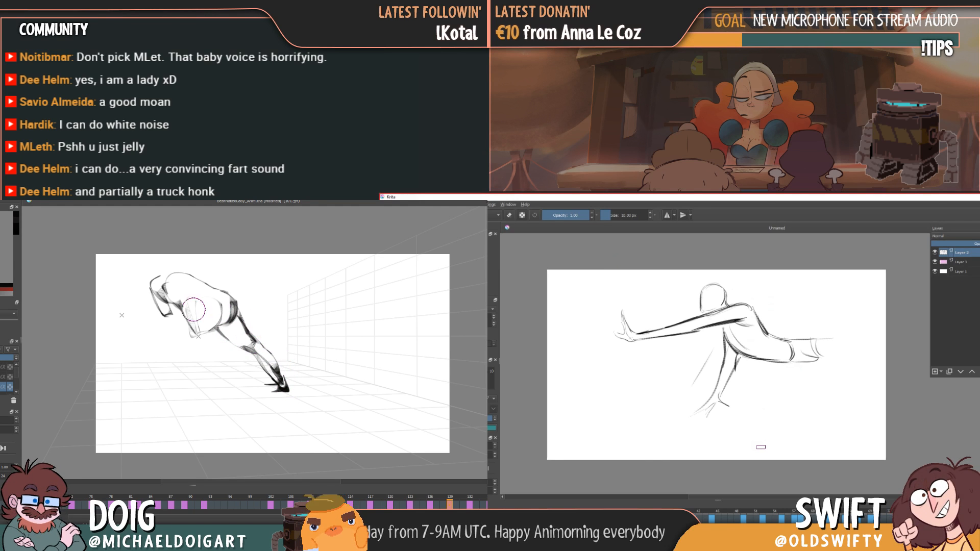
pyautogui.press(',')
pyautogui.press('.')
pyautogui.press('.')
pyautogui.press(',')
pyautogui.press(',')
pyautogui.press('.')
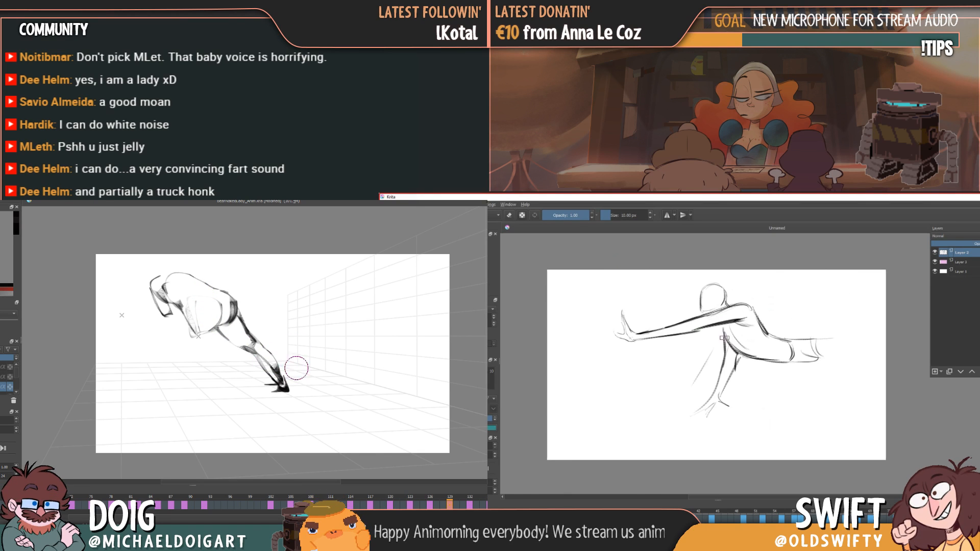
# - Erase the perspective-room figure's lower leg and foot below the knee
pyautogui.press('.')
pyautogui.moveTo(282, 380); pyautogui.dragTo(275, 367)
pyautogui.press(',')
pyautogui.press('.')
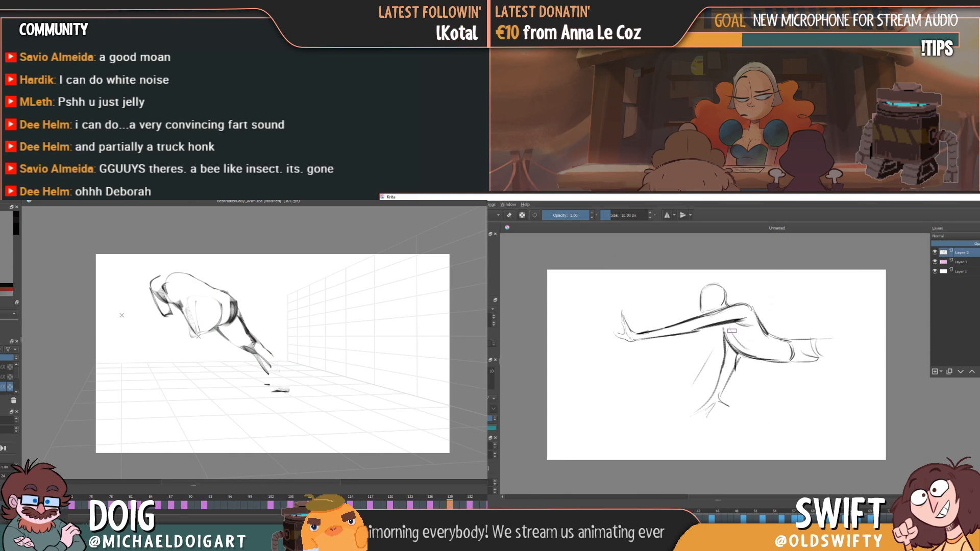
# - Select the leaping figure's forearm and hand and transform them slightly closer to the body, and redraw the perspective-room figure's lower leg and foot
pyautogui.press('l')
pyautogui.moveTo(703, 338); pyautogui.dragTo(689, 333)
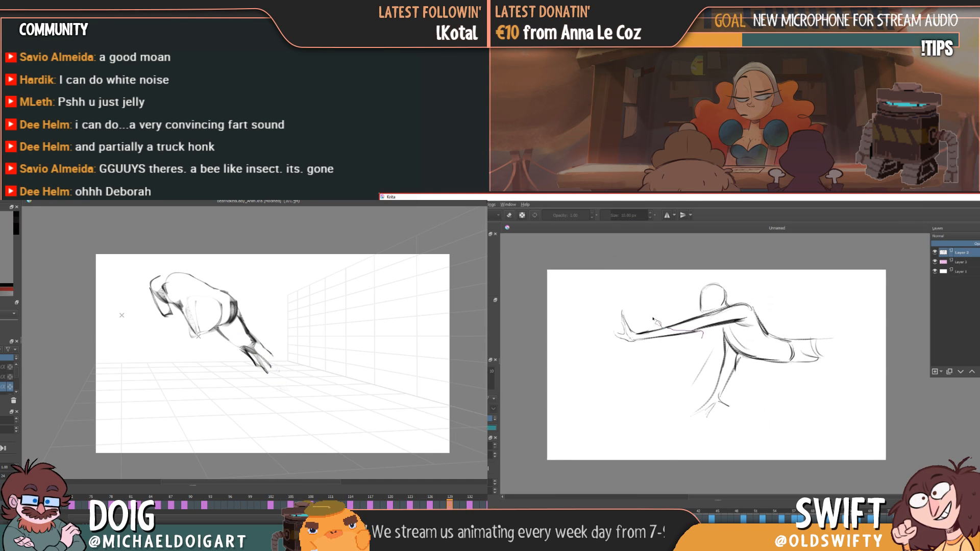
pyautogui.moveTo(288, 391); pyautogui.dragTo(270, 390)
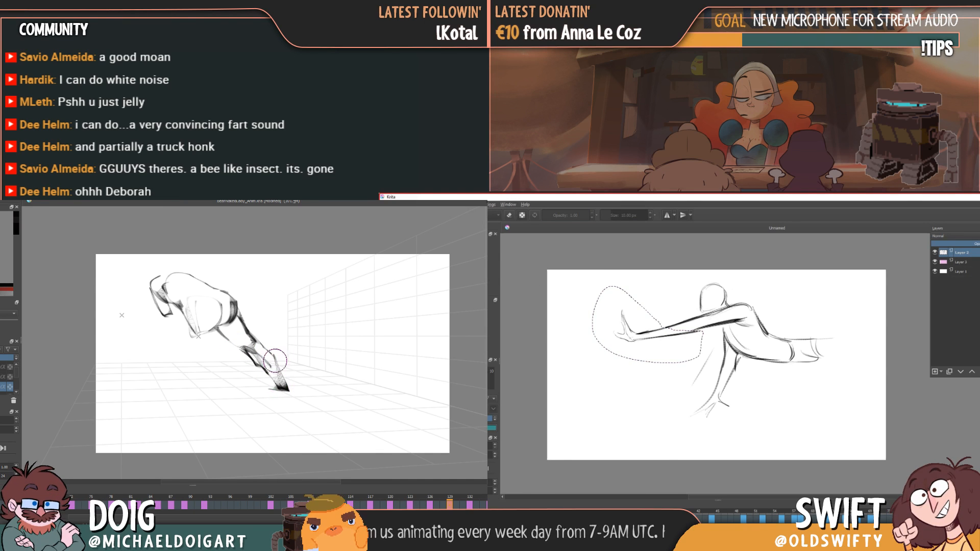
pyautogui.hotkey('ctrl', 't')
pyautogui.press(',')
pyautogui.press('.')
pyautogui.moveTo(714, 291); pyautogui.dragTo(708, 286)
pyautogui.moveTo(216, 315); pyautogui.dragTo(204, 317)
pyautogui.press(',')
pyautogui.press('.')
pyautogui.moveTo(686, 316); pyautogui.dragTo(691, 316)
pyautogui.moveTo(296, 393); pyautogui.dragTo(288, 392)
pyautogui.press('Return')
pyautogui.press(',')
pyautogui.press('l')
pyautogui.press('.')
pyautogui.hotkey('ctrl', 'shift', 'a')
# - Sketch spread fingers on the leaping figure's lower supporting hand, and refine the perspective-room figure's heel and foot
pyautogui.press(',')
pyautogui.press('.')
pyautogui.press(',')
pyautogui.press('.')
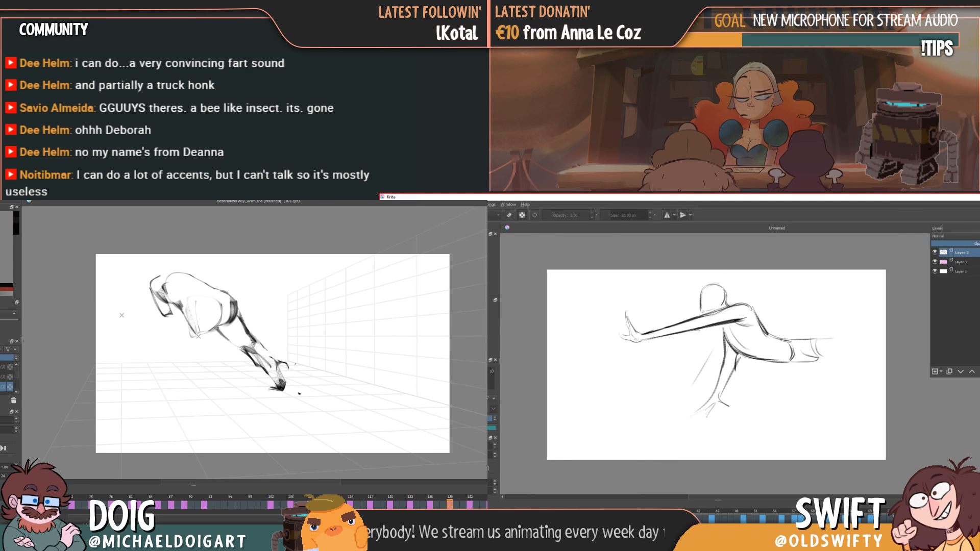
pyautogui.press('b')
pyautogui.press('.')
pyautogui.press(',')
pyautogui.press('.')
pyautogui.press(',')
pyautogui.press('.')
pyautogui.press(',')
pyautogui.press('.')
pyautogui.press(',')
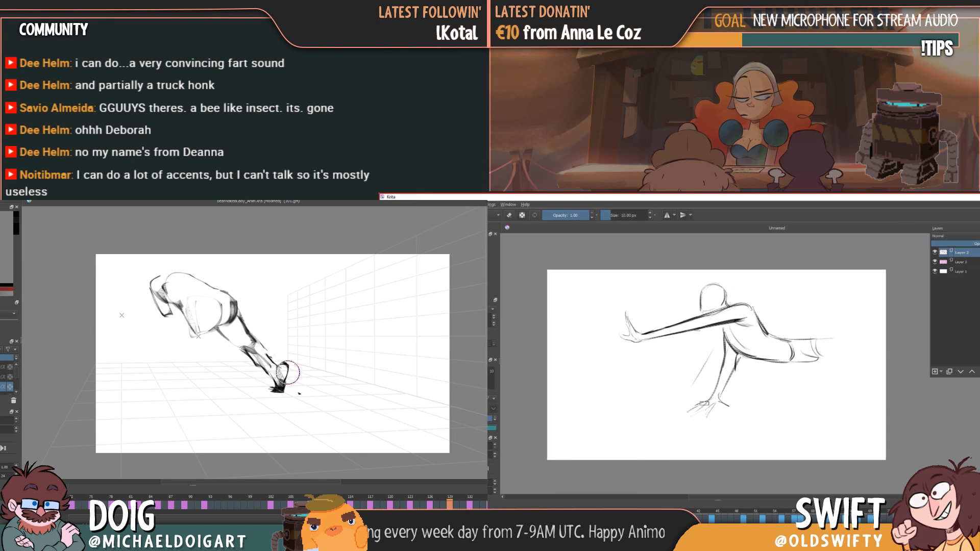
# - Flip between neighbouring frames to examine how the perspective-room figure's foot and body move
pyautogui.press('.')
pyautogui.press(',')
pyautogui.press('.')
pyautogui.press(',')
pyautogui.press('.')
pyautogui.press(',')
pyautogui.press('.')
pyautogui.press(',')
pyautogui.press('.')
pyautogui.press(',')
# - Select the perspective-room figure's torso and upper thigh and shift them up and away from the planted foot
pyautogui.moveTo(196, 266); pyautogui.dragTo(257, 329)
pyautogui.press('.')
pyautogui.press(',')
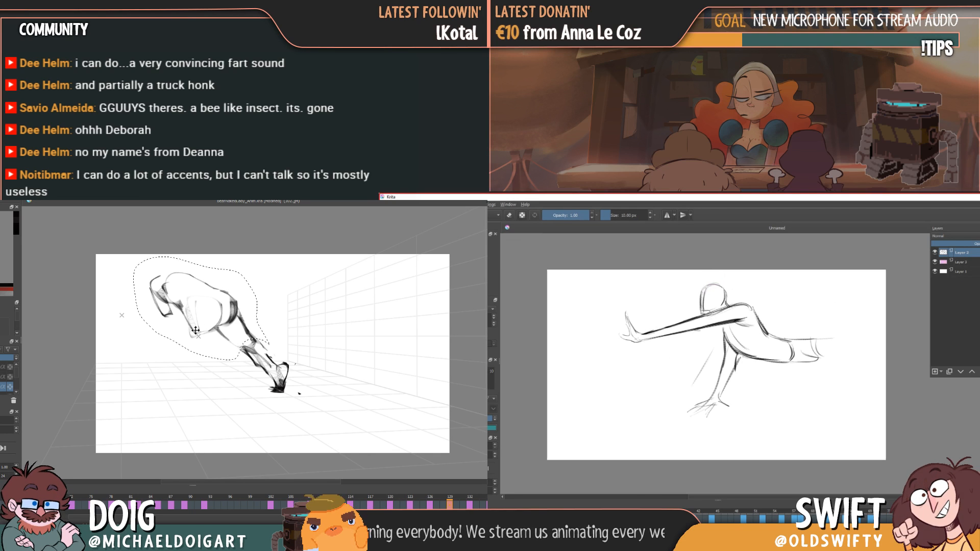
pyautogui.press('.')
pyautogui.press(',')
pyautogui.press('.')
pyautogui.press(',')
pyautogui.press('e')
pyautogui.moveTo(221, 366); pyautogui.dragTo(209, 326)
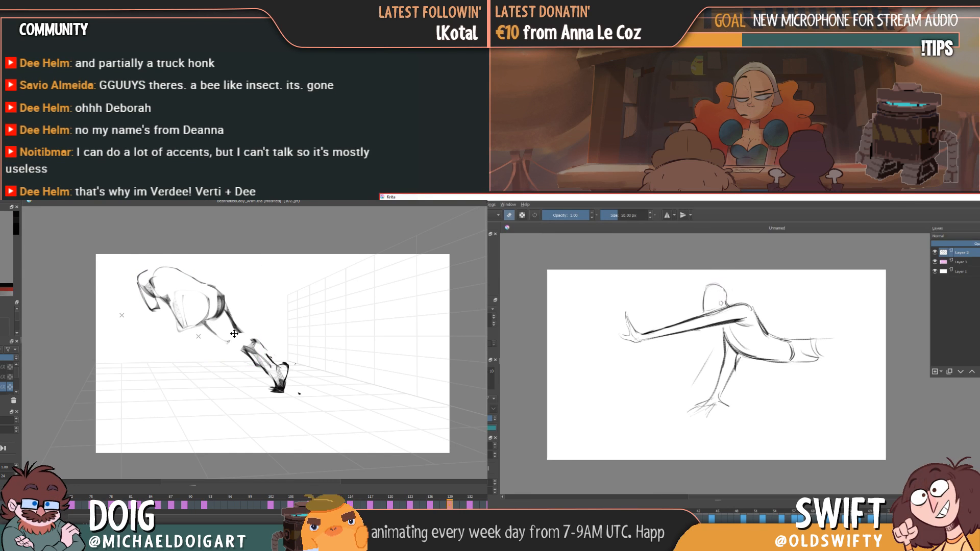
pyautogui.press('.')
pyautogui.press(',')
# - Rework the leaping figure's head outline, and deselect and rejoin the perspective-room figure's thigh to its knee
pyautogui.press('b')
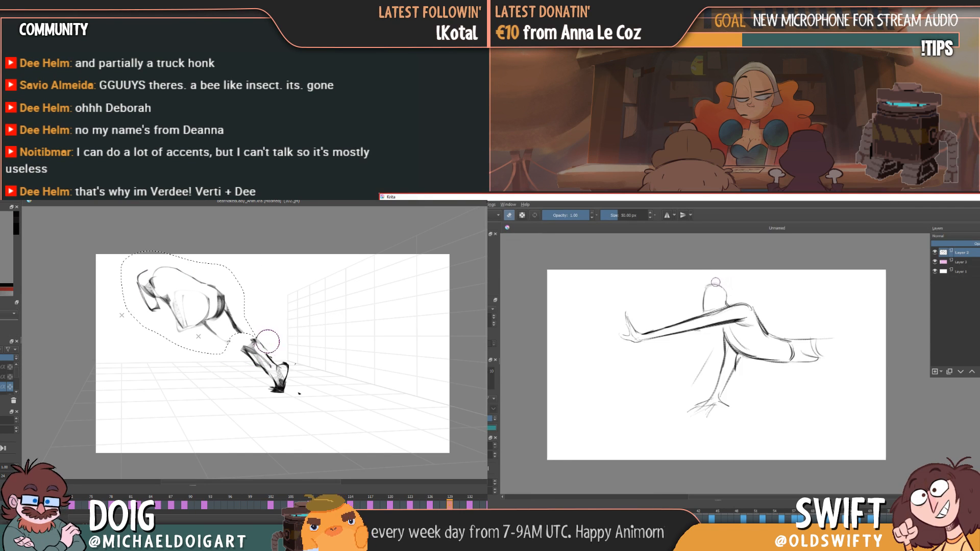
pyautogui.moveTo(724, 284); pyautogui.dragTo(718, 283)
pyautogui.hotkey('ctrl', 'shift', 'a')
pyautogui.press('.')
pyautogui.press(',')
pyautogui.press('.')
pyautogui.press(',')
# - Draw the underside of the perspective-room figure's thigh down to the knee and refine the leg contours against the neighbouring frame
pyautogui.moveTo(205, 321); pyautogui.dragTo(226, 337)
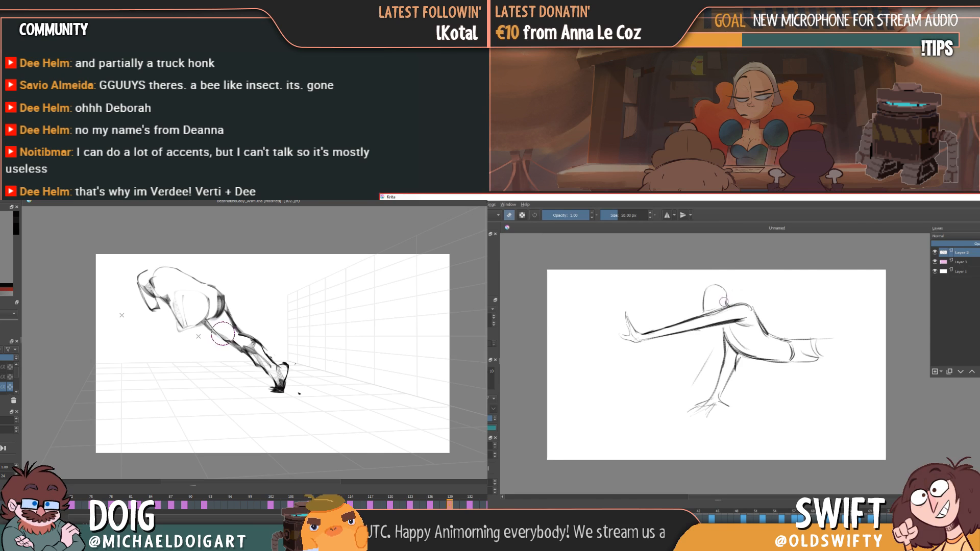
pyautogui.press('.')
pyautogui.press(',')
pyautogui.press('.')
pyautogui.press(',')
pyautogui.press('.')
pyautogui.press(',')
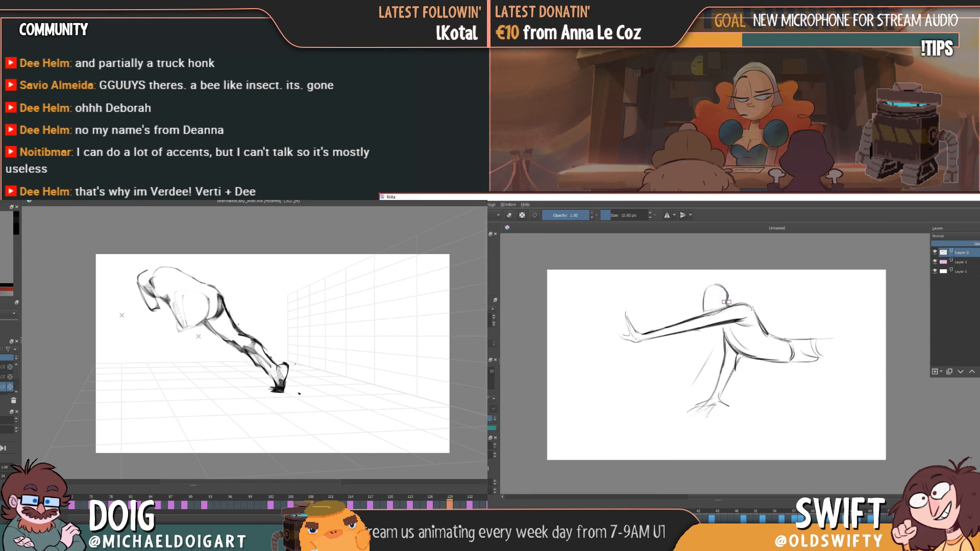
pyautogui.press('.')
pyautogui.press(',')
pyautogui.press('.')
pyautogui.press(',')
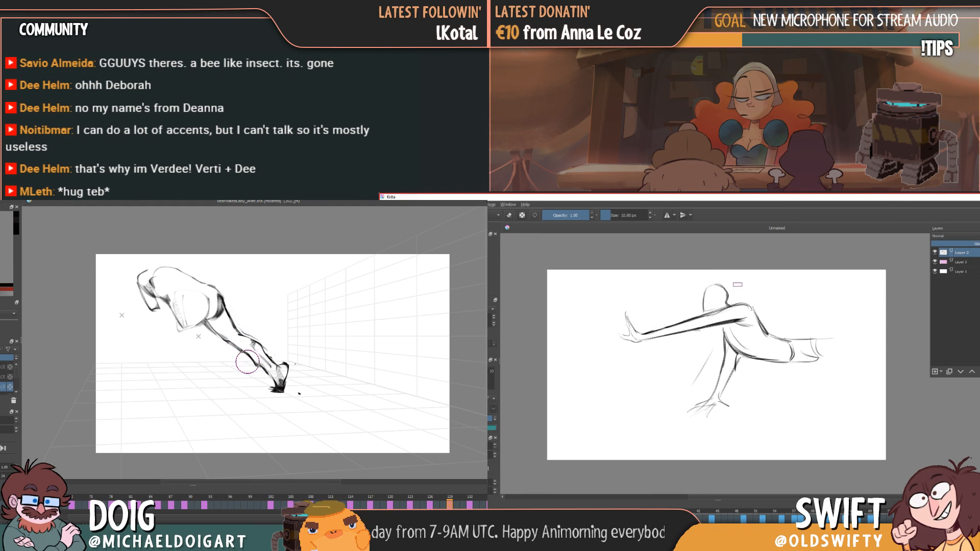
# - Clean up the underside of the perspective-room figure's calf, checking the leg against the neighbouring frames
pyautogui.press('.')
pyautogui.press(',')
pyautogui.press('.')
pyautogui.press(',')
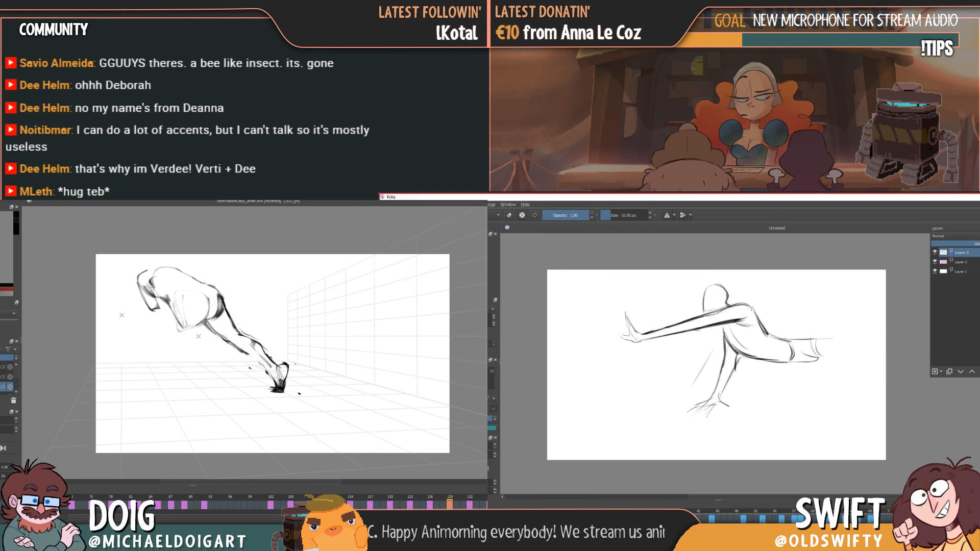
pyautogui.press(',')
pyautogui.press(',')
pyautogui.press('.')
pyautogui.press('.')
pyautogui.press(',')
pyautogui.press('.')
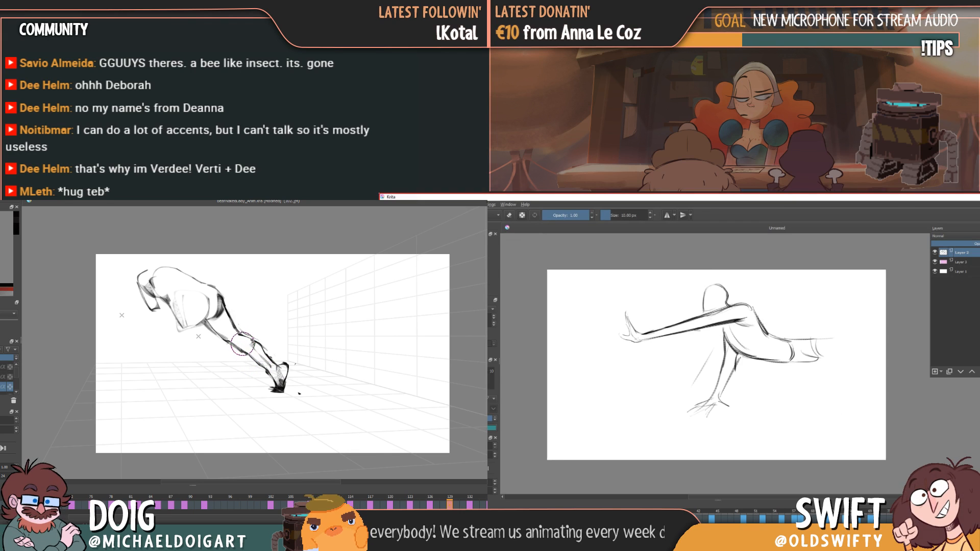
pyautogui.press(',')
pyautogui.press(',')
pyautogui.press(',')
pyautogui.press('.')
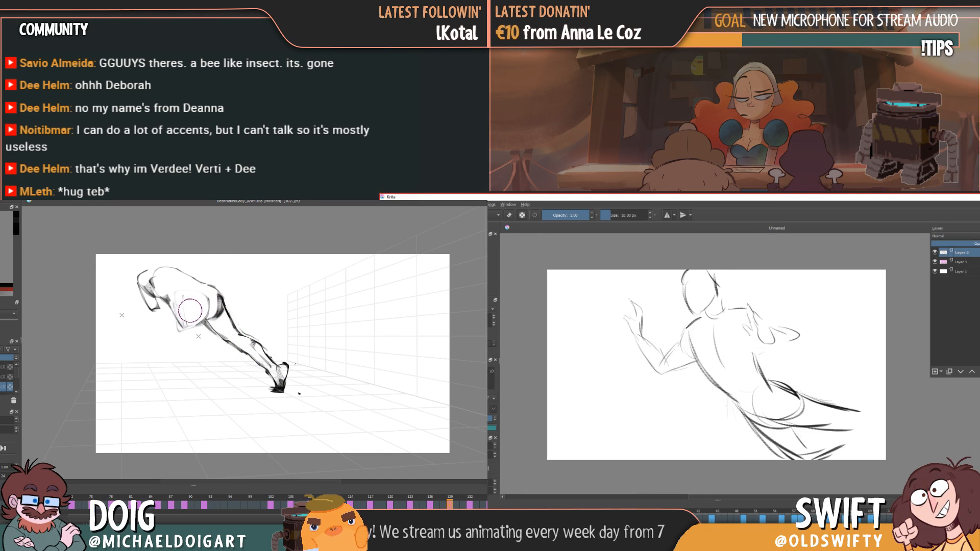
# - Flip through neighbouring frames of both animations to compare the push-off pose and the leap's arm and body positions
pyautogui.press(',')
pyautogui.press('.')
pyautogui.press('.')
pyautogui.press('.')
pyautogui.press(',')
pyautogui.press(',')
pyautogui.press(',')
pyautogui.press('.')
pyautogui.press('.')
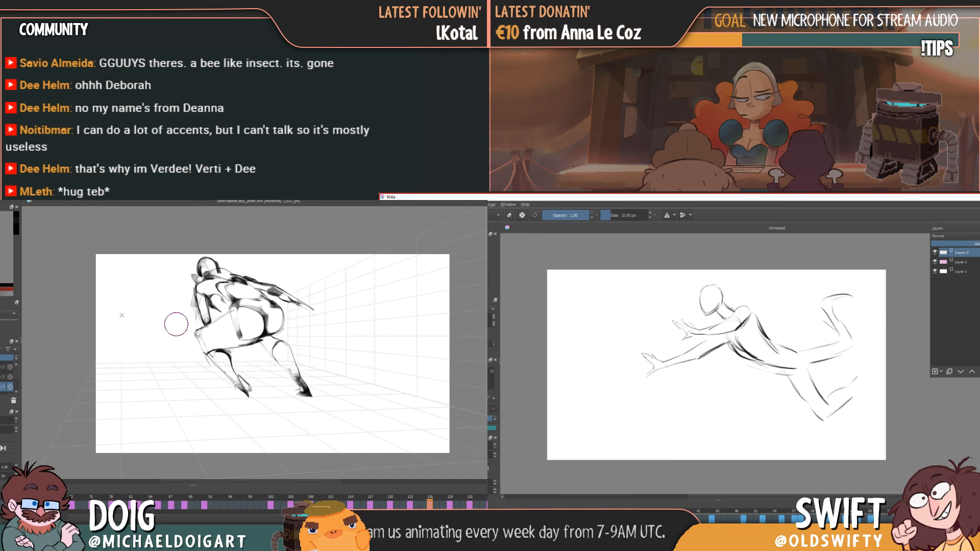
pyautogui.press(',')
pyautogui.press(',')
pyautogui.press('.')
pyautogui.press(',')
pyautogui.press(',')
pyautogui.press('.')
pyautogui.press('.')
pyautogui.press('.')
pyautogui.press('.')
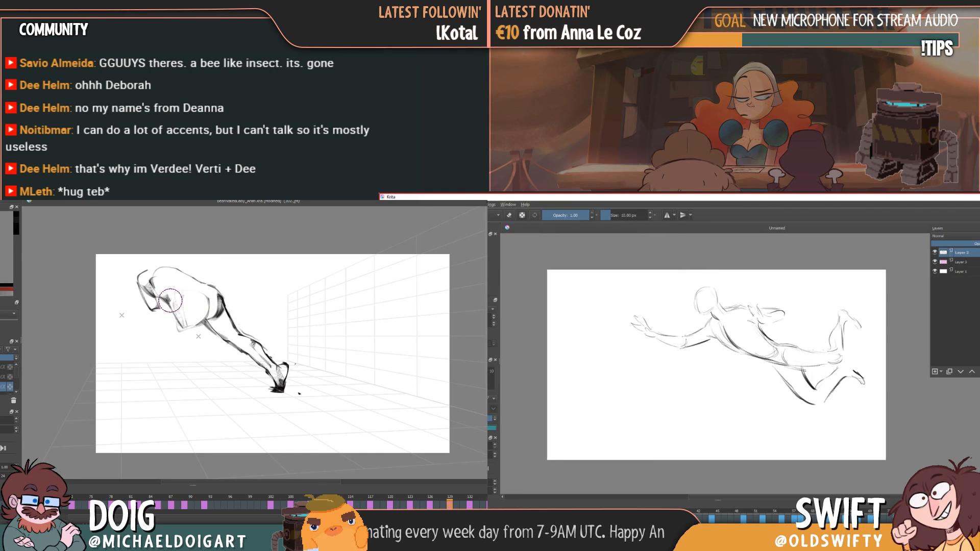
pyautogui.press('.')
pyautogui.press(',')
pyautogui.press('.')
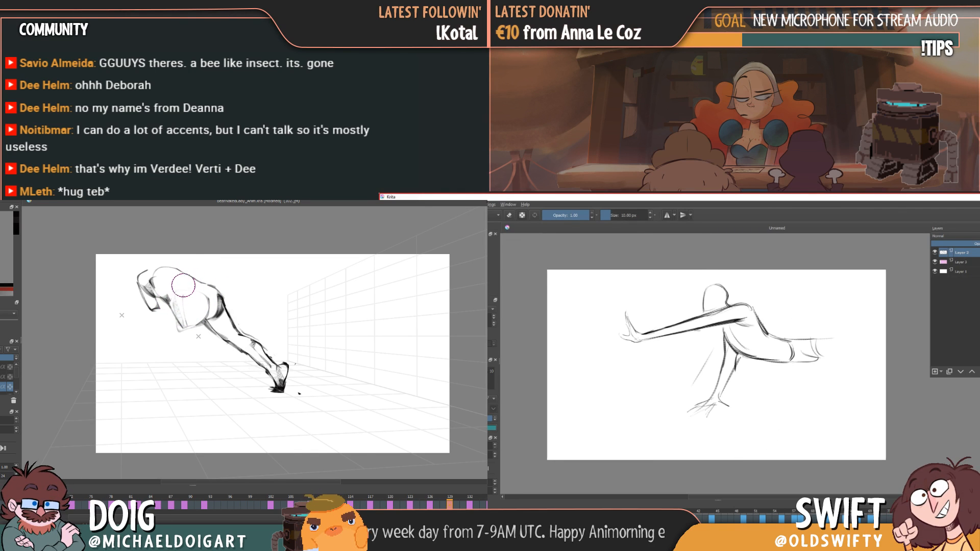
pyautogui.press(',')
pyautogui.press('.')
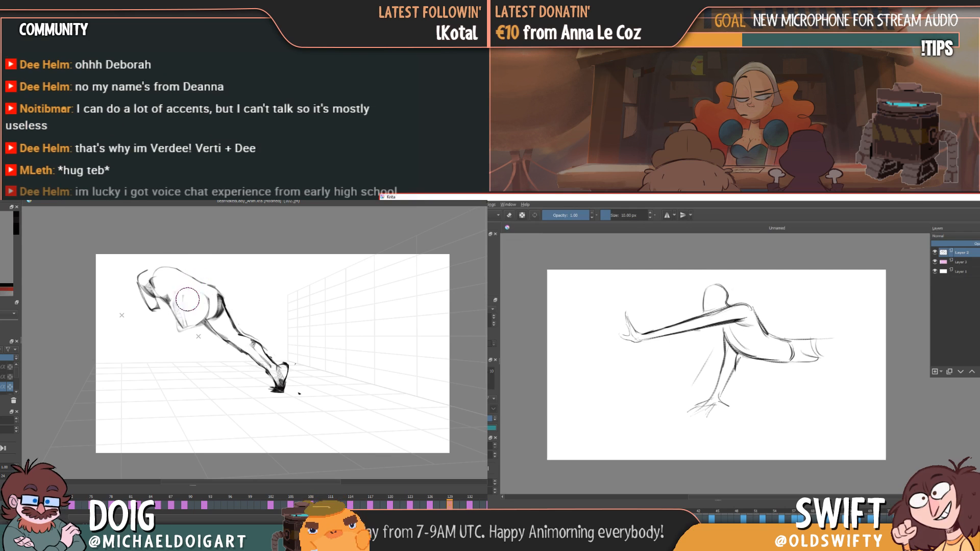
pyautogui.press(',')
# - Transform the leaping figure's planted-hand pose, rotating it slightly counter-clockwise and nudging it to fit the neighbouring frames
pyautogui.hotkey('ctrl', 't')
pyautogui.press(',')
pyautogui.press(',')
pyautogui.moveTo(836, 284); pyautogui.dragTo(820, 287)
pyautogui.press('.')
pyautogui.press('.')
pyautogui.press('.')
pyautogui.press(',')
pyautogui.press('.')
pyautogui.moveTo(801, 329); pyautogui.dragTo(806, 328)
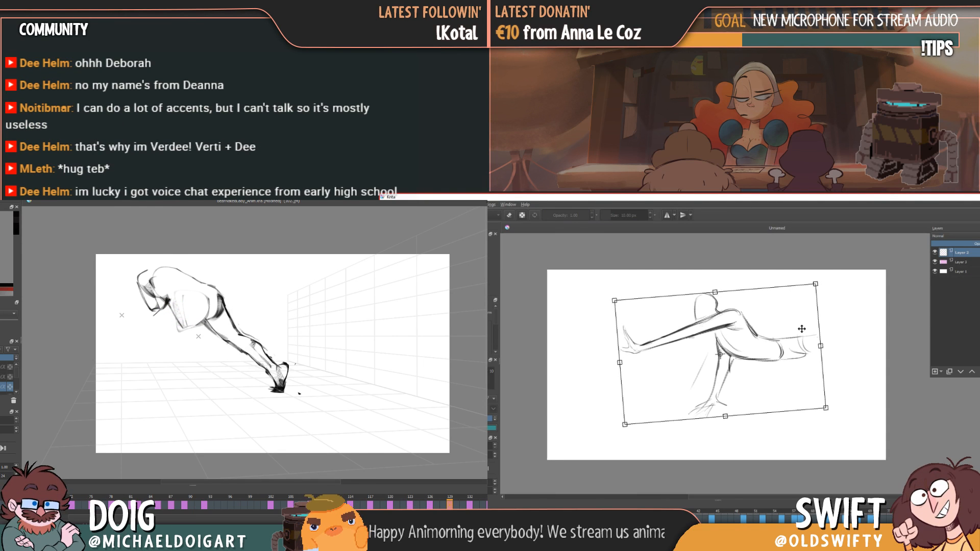
# - Draw a forearm stroke reaching down and forward from the perspective-room figure's chest
pyautogui.moveTo(146, 323); pyautogui.dragTo(137, 332)
pyautogui.press(',')
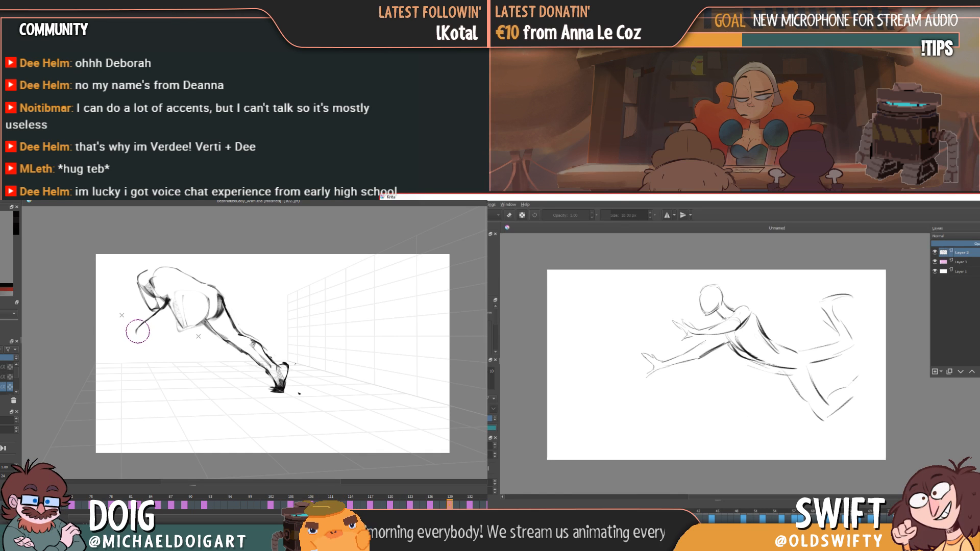
pyautogui.press('.')
pyautogui.press(',')
pyautogui.press('.')
pyautogui.press(',')
# - Flip back and forth through the leaping figure's frames to examine the motion from launch to outstretched arms
pyautogui.press(',')
pyautogui.press(',')
pyautogui.press(',')
pyautogui.press('.')
pyautogui.press('.')
pyautogui.press(',')
pyautogui.press('.')
pyautogui.press(',')
pyautogui.moveTo(172, 324); pyautogui.dragTo(204, 323)
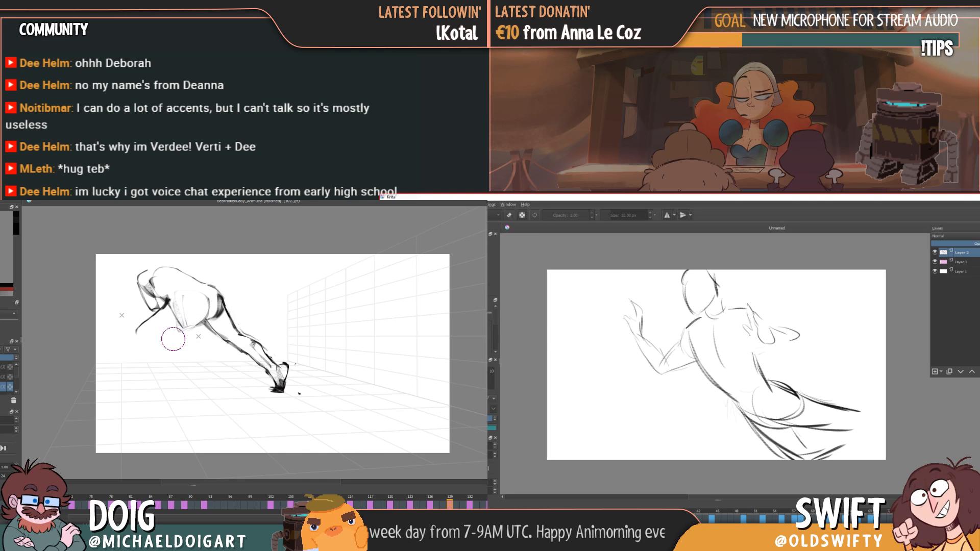
pyautogui.press(',')
pyautogui.press('.')
pyautogui.press('.')
pyautogui.press(',')
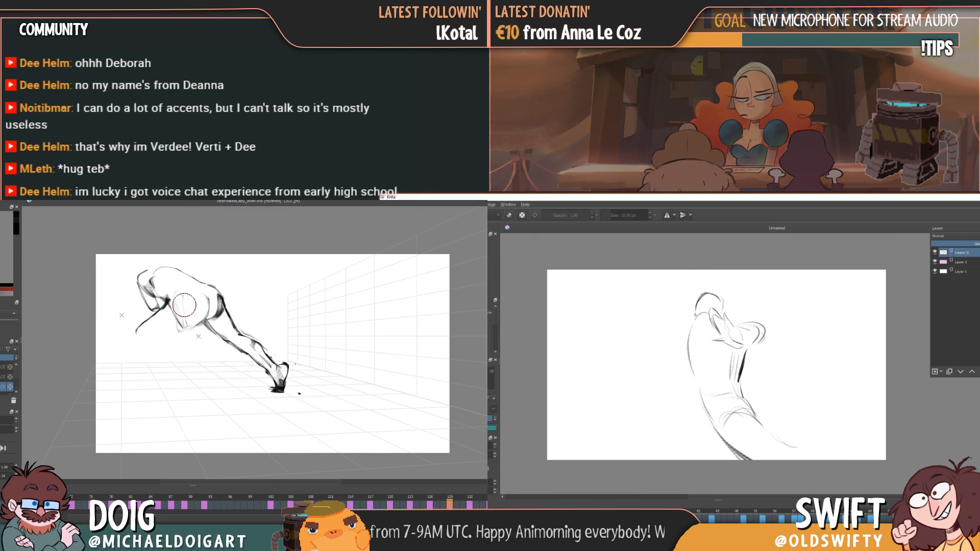
pyautogui.press(',')
pyautogui.press(',')
pyautogui.press(',')
pyautogui.press('.')
pyautogui.press('.')
pyautogui.press('.')
pyautogui.press('.')
pyautogui.press('.')
pyautogui.press('.')
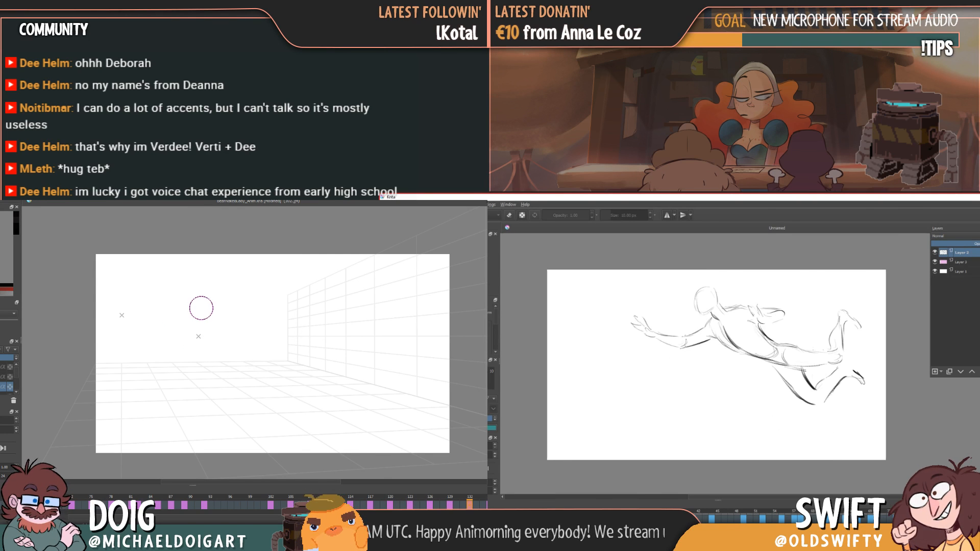
pyautogui.press('.')
pyautogui.press('.')
pyautogui.press('.')
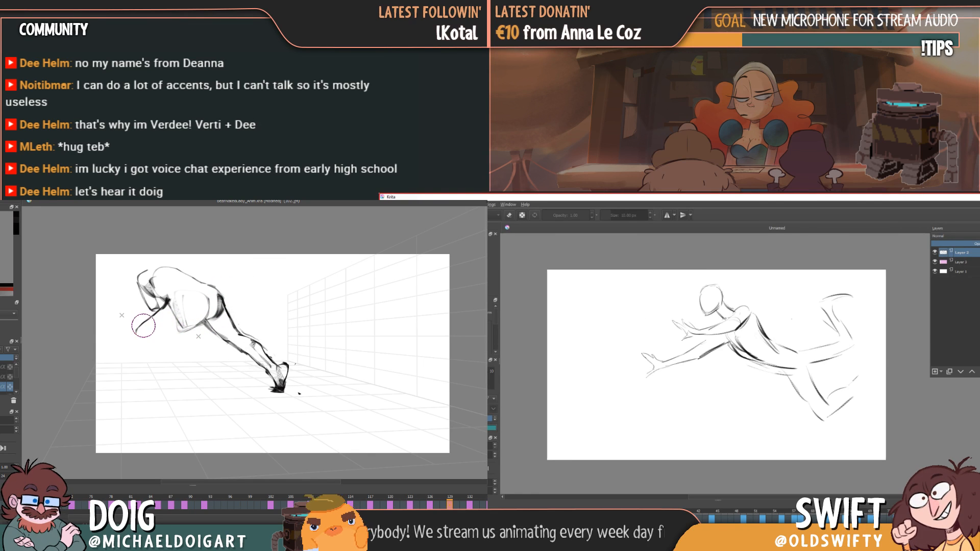
# - Flip between the perspective-room figure's push-off and earlier crouching frames to compare the arm and body positions
pyautogui.moveTo(199, 292); pyautogui.dragTo(176, 304)
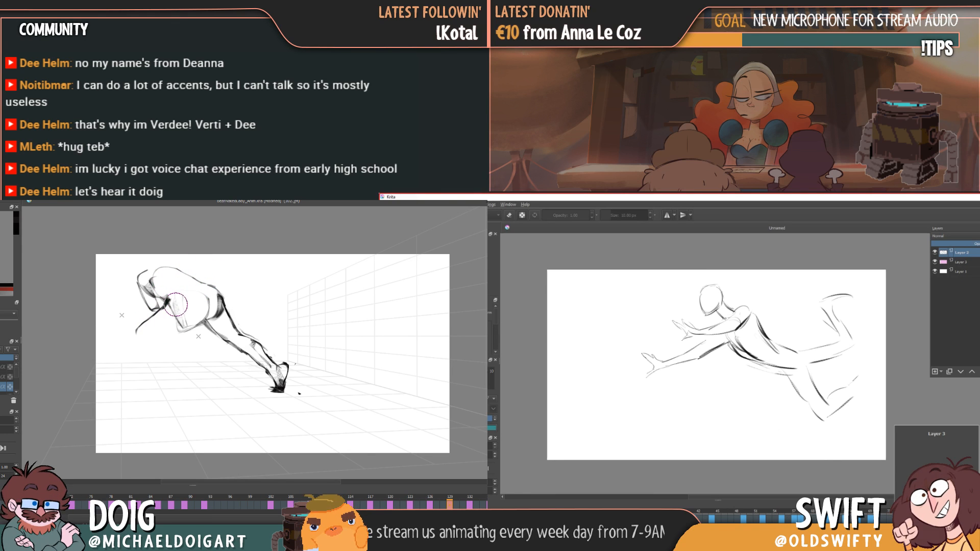
pyautogui.press('Left')
pyautogui.press('Left')
pyautogui.press('Left')
pyautogui.press('Right')
pyautogui.press('Right')
pyautogui.press('Right')
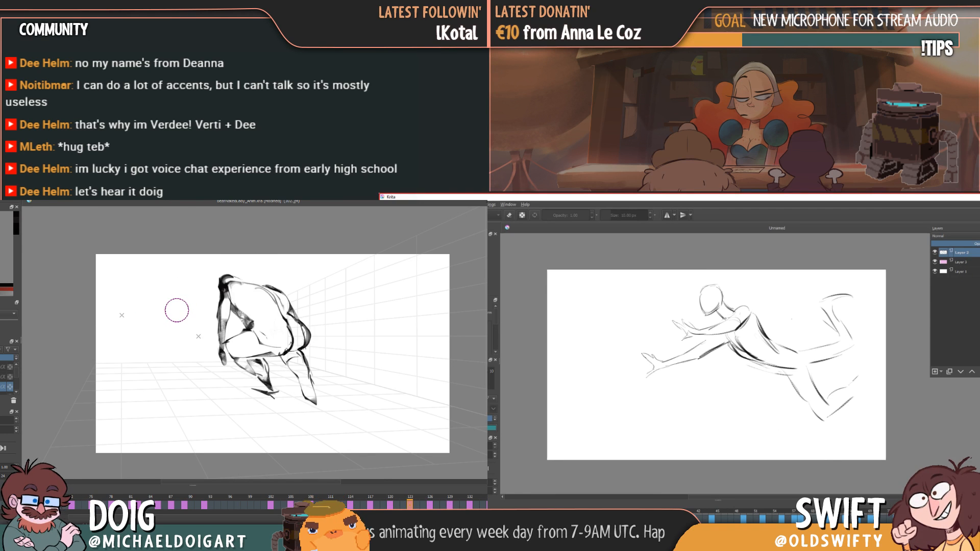
# - Compare the neighbouring frames and draw the underside of the front thigh on the lunging figure over the perspective grid
pyautogui.press('Left')
pyautogui.press('Left')
pyautogui.press('Left')
pyautogui.press('Right')
pyautogui.press('Right')
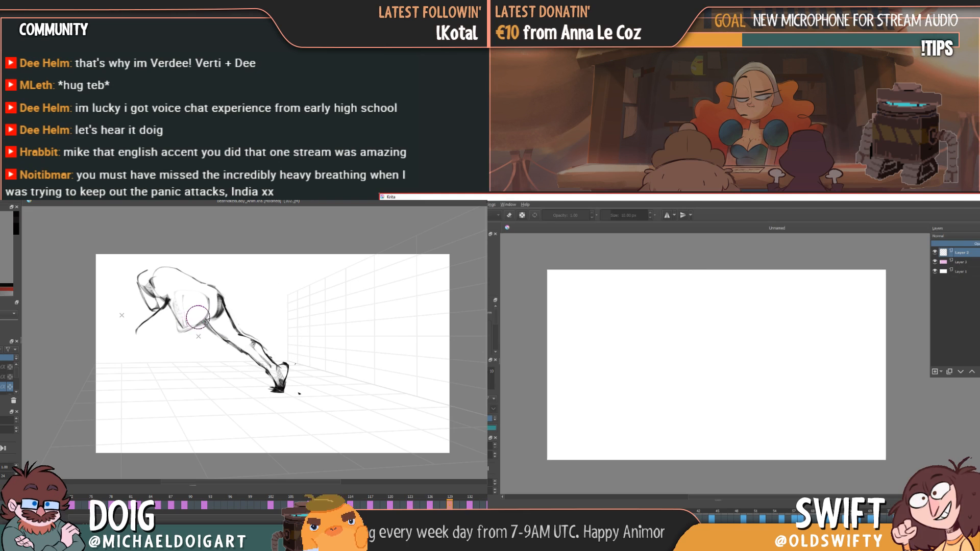
pyautogui.moveTo(203, 322); pyautogui.dragTo(161, 340)
pyautogui.press('Left')
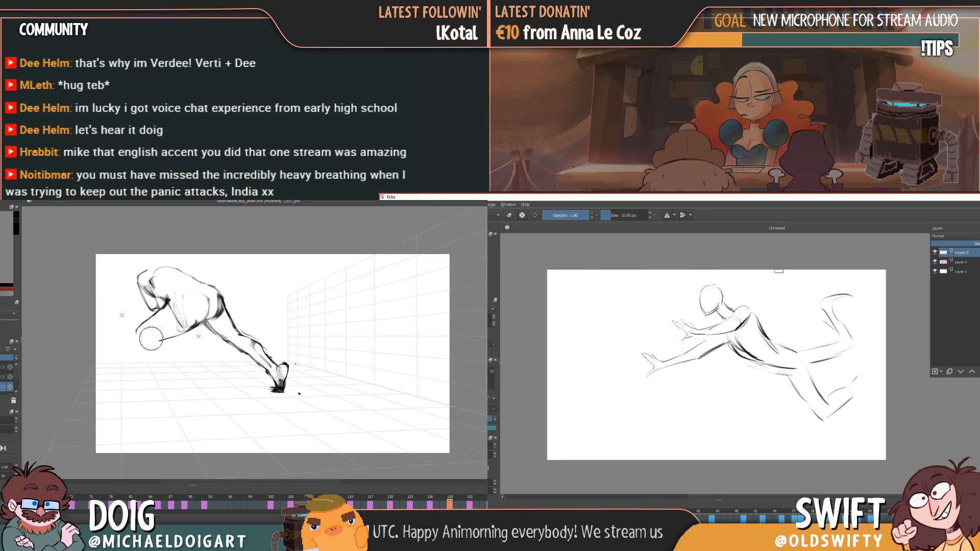
# - Sketch the reaching figure's outstretched hand and the long contour of its arm on the blank frame
pyautogui.press('Right')
pyautogui.press('Left')
pyautogui.press('Left')
pyautogui.press('Right')
pyautogui.press('Right')
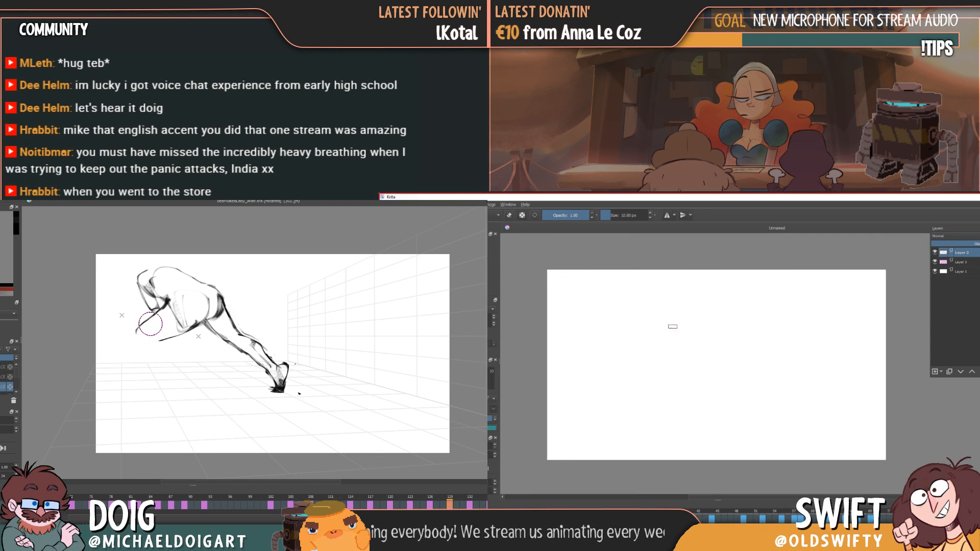
pyautogui.moveTo(636, 325); pyautogui.dragTo(652, 333)
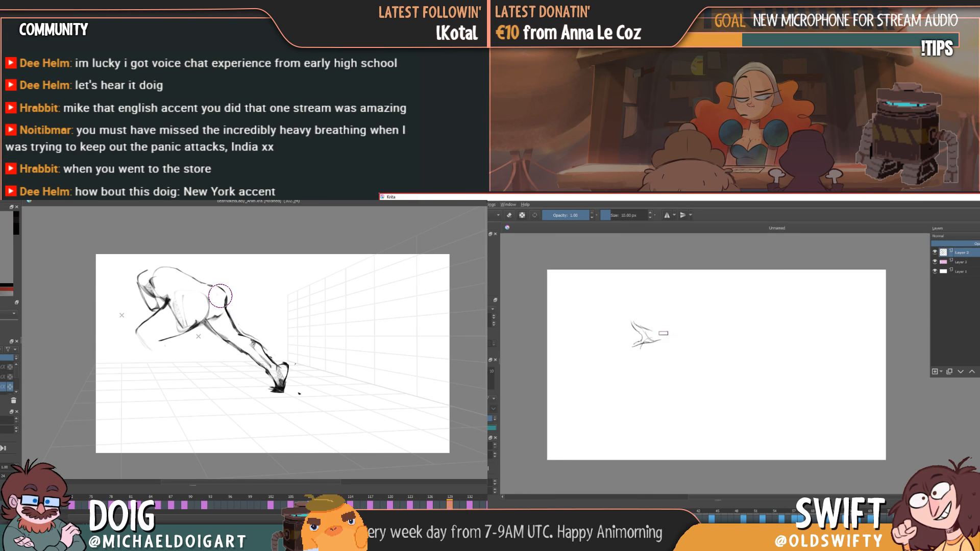
pyautogui.moveTo(659, 334)
pyautogui.mouseDown()
pyautogui.moveTo(689, 328)
pyautogui.moveTo(707, 332)
pyautogui.moveTo(684, 339)
pyautogui.moveTo(708, 337)
pyautogui.moveTo(716, 321)
pyautogui.moveTo(749, 317)
pyautogui.mouseUp()
# - Examine how the crouched figure's pose changes between the neighbouring frames on the perspective grid
pyautogui.press('Left')
pyautogui.press('Right')
pyautogui.press('Left')
pyautogui.press('Left')
pyautogui.press('Left')
pyautogui.press('Right')
pyautogui.press('Left')
pyautogui.press('Right')
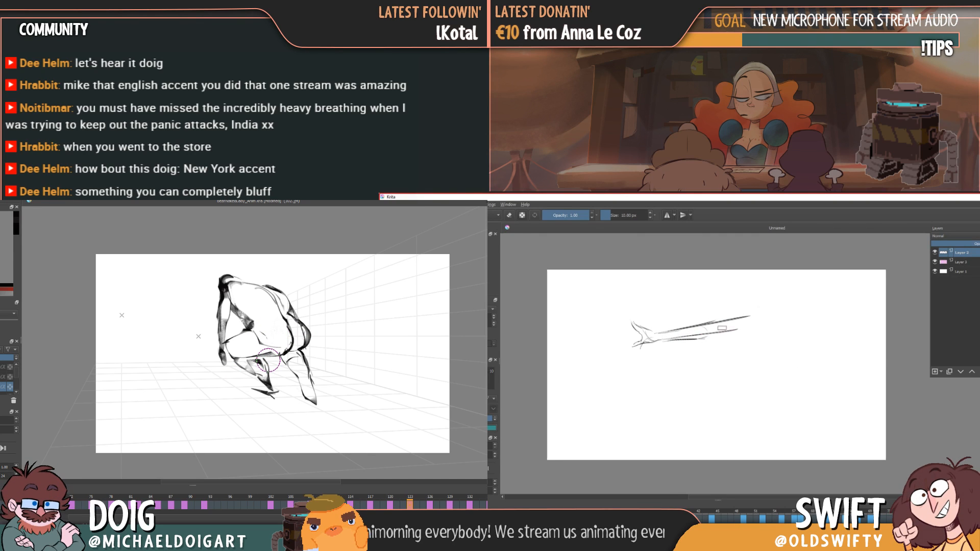
pyautogui.press('Left')
pyautogui.press('Right')
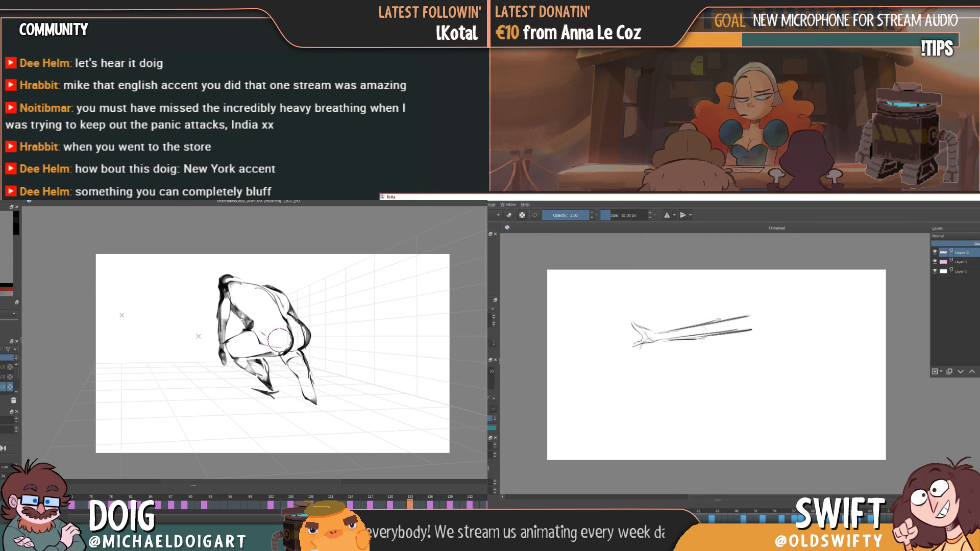
pyautogui.press('Left')
# - Extend the upper contour of the reaching arm to the shoulder and compare the adjacent frames
pyautogui.moveTo(712, 322); pyautogui.dragTo(757, 313)
pyautogui.press('Left')
pyautogui.press('Right')
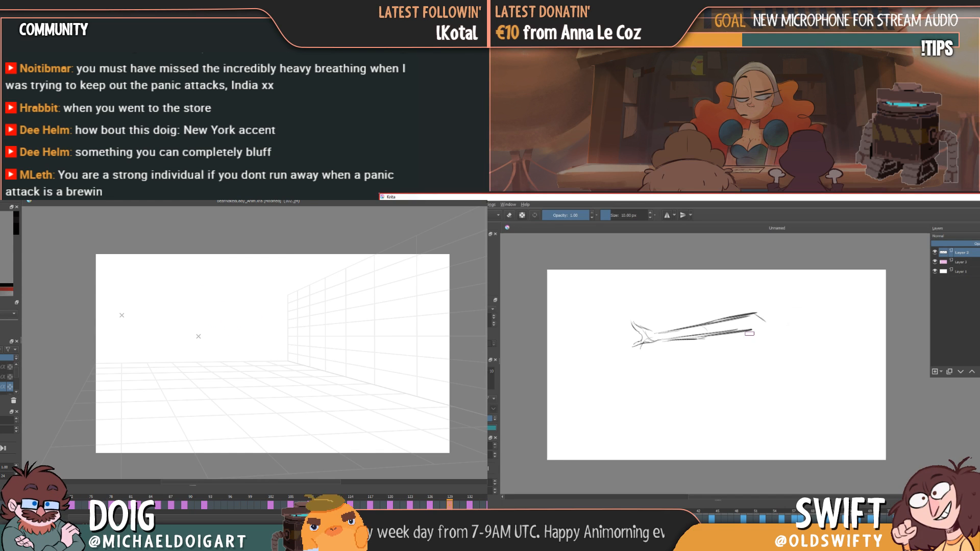
pyautogui.press('Left')
pyautogui.press('Right')
pyautogui.press('Right')
pyautogui.press('Left')
# - Erase the heavy contour lines along the upper-arm section of the reaching arm
pyautogui.press('e')
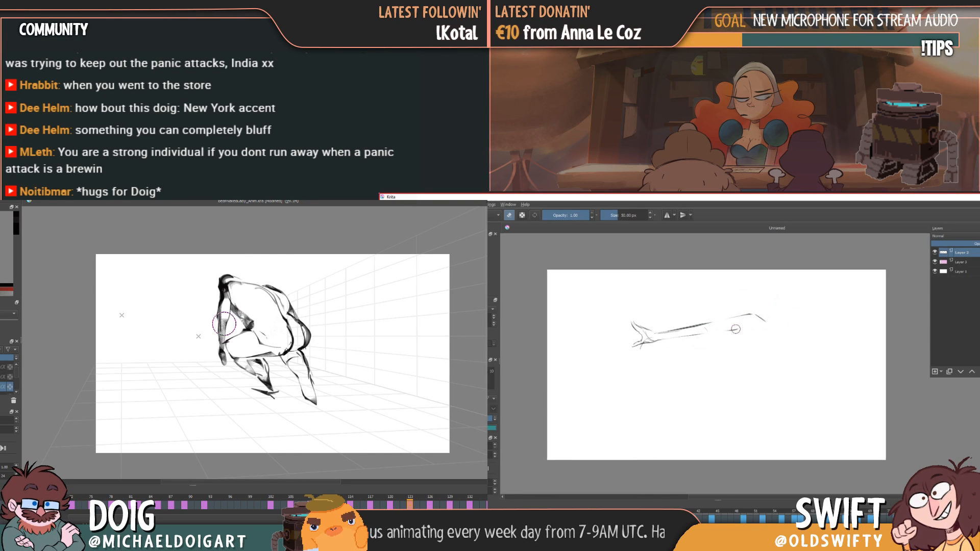
pyautogui.press('Right')
pyautogui.press('Right')
pyautogui.press('Left')
pyautogui.press('e')
pyautogui.press('Right')
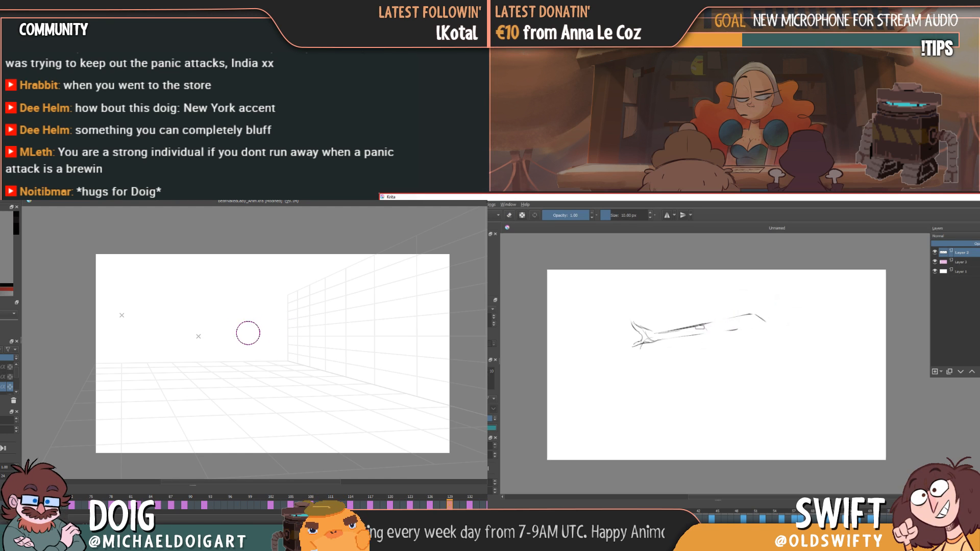
# - Redraw the erased stretch of the reaching arm's contour and rough in the runner's rounded hip forms on the perspective grid
pyautogui.moveTo(717, 321); pyautogui.dragTo(754, 313)
pyautogui.press('Right')
pyautogui.moveTo(219, 309)
pyautogui.mouseDown()
pyautogui.moveTo(226, 328)
pyautogui.moveTo(234, 303)
pyautogui.moveTo(249, 333)
pyautogui.moveTo(232, 301)
pyautogui.moveTo(239, 304)
pyautogui.mouseUp()
pyautogui.press('Left')
pyautogui.press('Right')
pyautogui.press('Left')
pyautogui.press('Right')
pyautogui.press('Left')
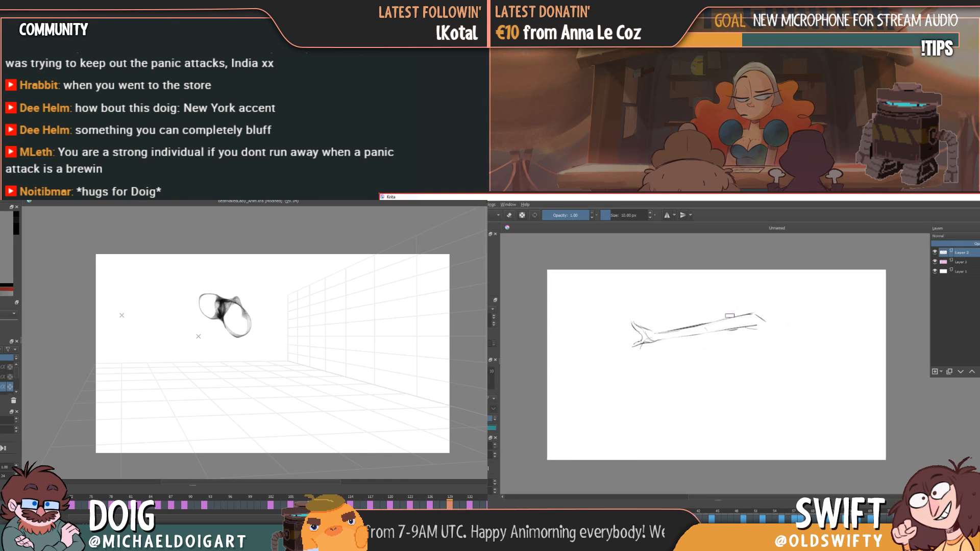
# - Draw the shoulder edge at the end of the reaching arm
pyautogui.press('Right')
pyautogui.press('Left')
pyautogui.press('Left')
pyautogui.moveTo(757, 312); pyautogui.dragTo(769, 332)
# - Sketch the runner's trailing leg from the hip down on the perspective grid, comparing it with the adjacent frame
pyautogui.press('Right')
pyautogui.press('Right')
pyautogui.press('Left')
pyautogui.press('Right')
pyautogui.moveTo(228, 335); pyautogui.dragTo(263, 364)
pyautogui.moveTo(249, 317)
pyautogui.mouseDown()
pyautogui.moveTo(278, 374)
pyautogui.moveTo(239, 346)
pyautogui.mouseUp()
pyautogui.press('Left')
# - Rough in the reaching figure's lower hand and forearm, and block in the runner's upper torso
pyautogui.moveTo(660, 380); pyautogui.dragTo(671, 384)
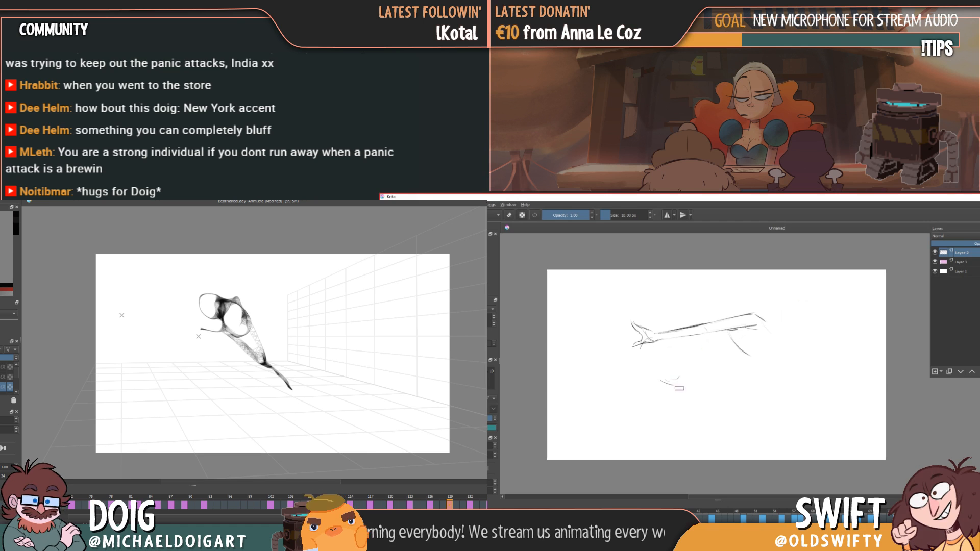
pyautogui.moveTo(187, 307)
pyautogui.mouseDown()
pyautogui.moveTo(221, 295)
pyautogui.moveTo(195, 278)
pyautogui.mouseUp()
pyautogui.moveTo(677, 382); pyautogui.dragTo(698, 369)
pyautogui.moveTo(184, 306); pyautogui.dragTo(220, 294)
pyautogui.moveTo(715, 359)
pyautogui.mouseDown()
pyautogui.moveTo(698, 376)
pyautogui.moveTo(733, 361)
pyautogui.mouseUp()
# - Sketch the runner's bent front leg down to the foot, comparing it repeatedly with the neighbouring frames
pyautogui.press('Right')
pyautogui.press('Left')
pyautogui.moveTo(203, 329)
pyautogui.mouseDown()
pyautogui.moveTo(210, 336)
pyautogui.moveTo(194, 334)
pyautogui.moveTo(182, 347)
pyautogui.moveTo(195, 351)
pyautogui.moveTo(223, 323)
pyautogui.mouseUp()
pyautogui.press('Right')
pyautogui.press('Left')
pyautogui.press('Left')
pyautogui.press('Right')
pyautogui.press('Right')
pyautogui.press('Left')
pyautogui.press('Right')
pyautogui.press('Left')
pyautogui.press('Left')
pyautogui.press('Right')
pyautogui.press('Right')
pyautogui.press('Left')
pyautogui.press('Right')
pyautogui.press('Left')
pyautogui.moveTo(215, 369)
pyautogui.mouseDown()
pyautogui.moveTo(181, 343)
pyautogui.moveTo(210, 357)
pyautogui.mouseUp()
pyautogui.press('Right')
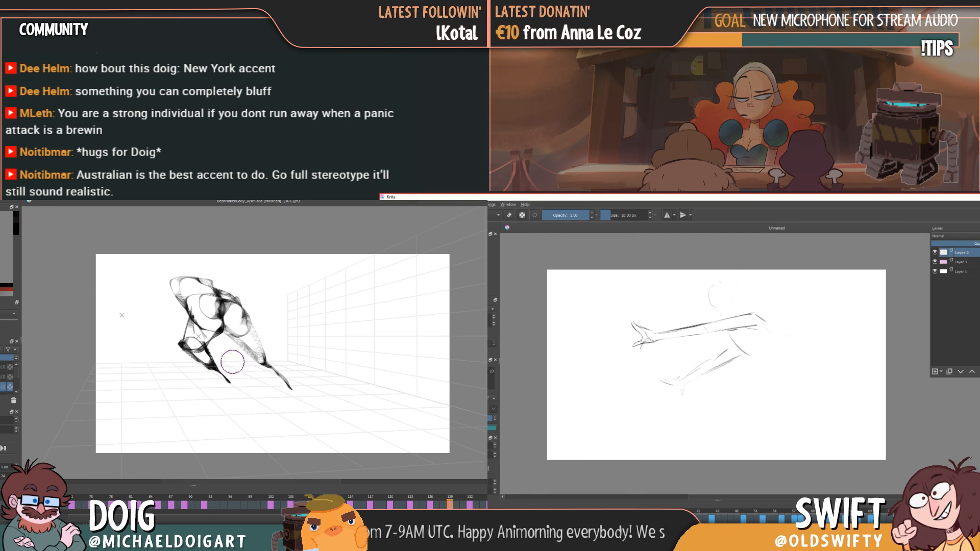
# - Add the runner's head and shoulder forms at the front of the torso, checking against the adjacent frame
pyautogui.press('Left')
pyautogui.press('Right')
pyautogui.press('Left')
pyautogui.press('Right')
pyautogui.press('Left')
pyautogui.moveTo(177, 284); pyautogui.dragTo(188, 283)
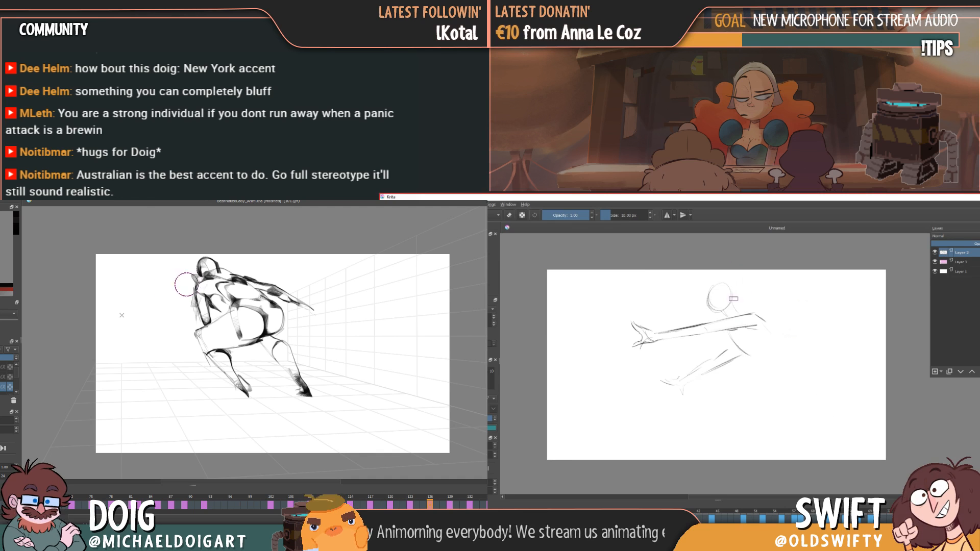
pyautogui.press('Right')
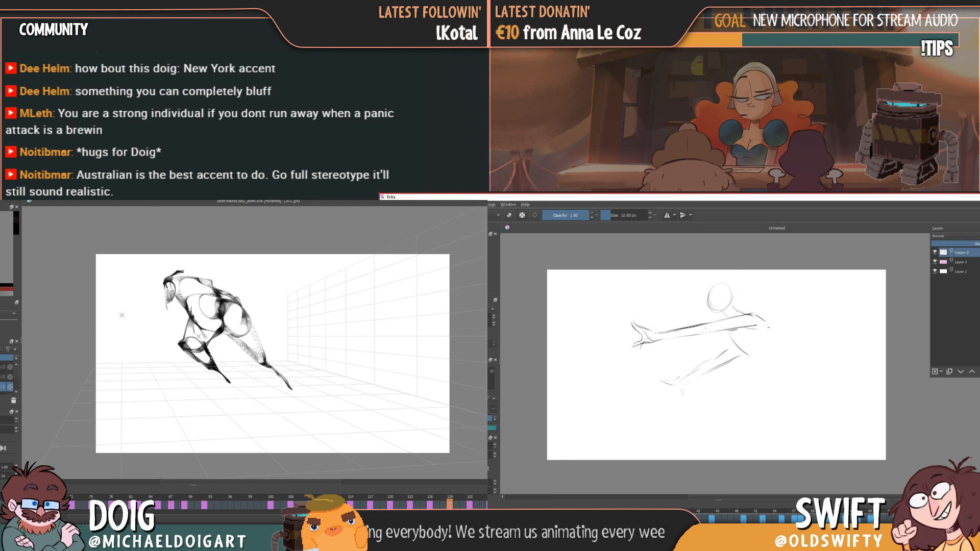
pyautogui.moveTo(181, 274)
pyautogui.mouseDown()
pyautogui.moveTo(168, 295)
pyautogui.moveTo(187, 301)
pyautogui.moveTo(174, 305)
pyautogui.mouseUp()
# - Draw the curved back and belly lines of the reaching figure's torso
pyautogui.press('Left')
pyautogui.moveTo(741, 351)
pyautogui.mouseDown()
pyautogui.moveTo(780, 369)
pyautogui.moveTo(809, 354)
pyautogui.mouseUp()
pyautogui.press('Right')
pyautogui.moveTo(747, 354); pyautogui.dragTo(783, 365)
pyautogui.press('Left')
pyautogui.press('Right')
# - Draw the runner's upper back line from the head toward the hips and compare it with the adjacent frame
pyautogui.moveTo(185, 272); pyautogui.dragTo(212, 282)
pyautogui.press('Left')
pyautogui.press('Right')
pyautogui.press('Left')
pyautogui.press('Right')
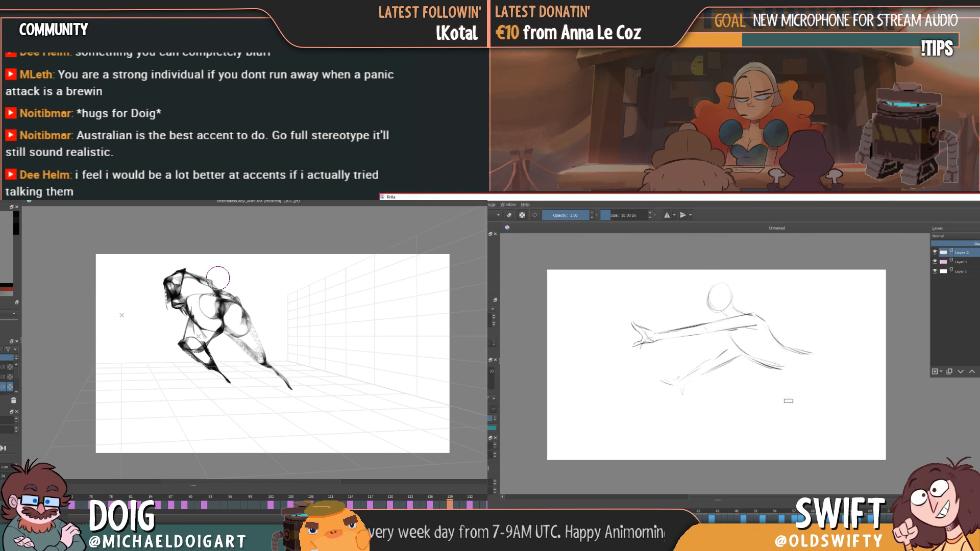
# - Select both arms of the reaching figure freehand, rotate them slightly counter-clockwise, and reposition them against the shoulder
pyautogui.click(490, 289)
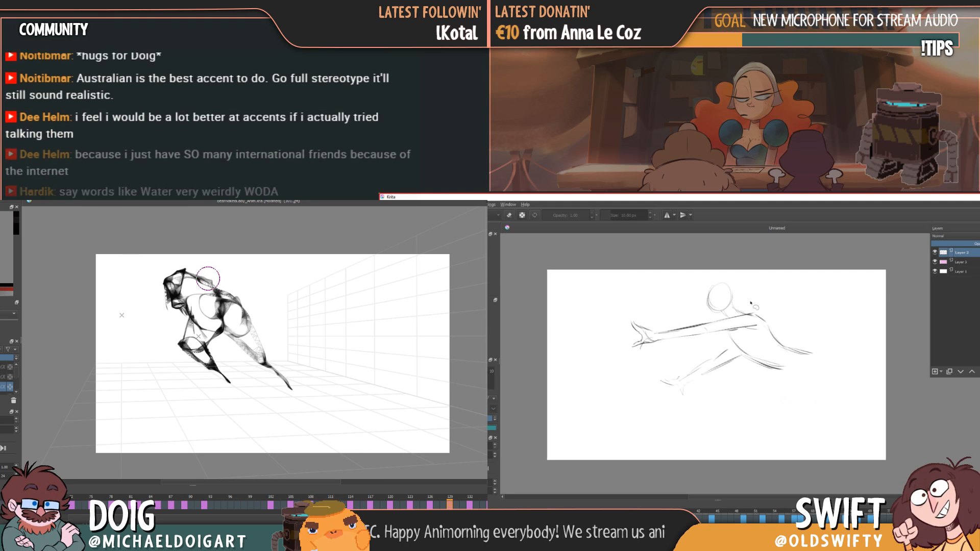
pyautogui.moveTo(755, 333); pyautogui.dragTo(749, 315)
pyautogui.moveTo(672, 315)
pyautogui.mouseDown()
pyautogui.moveTo(652, 368)
pyautogui.moveTo(684, 358)
pyautogui.moveTo(660, 369)
pyautogui.moveTo(671, 401)
pyautogui.moveTo(741, 378)
pyautogui.mouseUp()
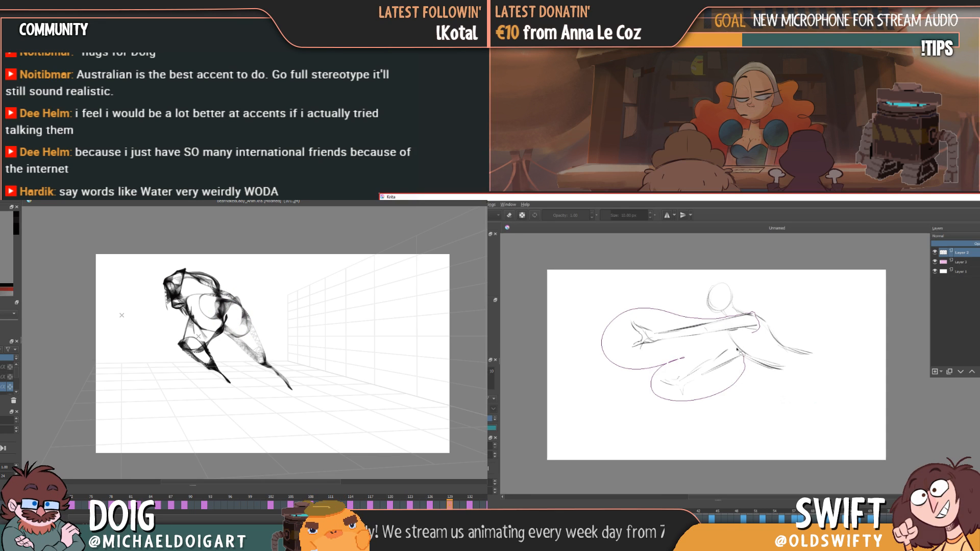
pyautogui.moveTo(734, 333); pyautogui.dragTo(738, 331)
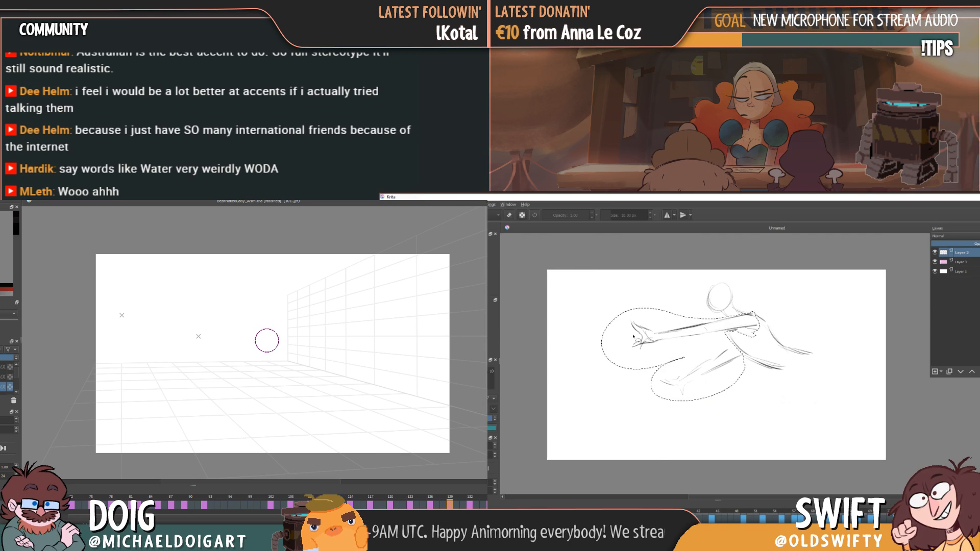
pyautogui.hotkey('ctrl', 't')
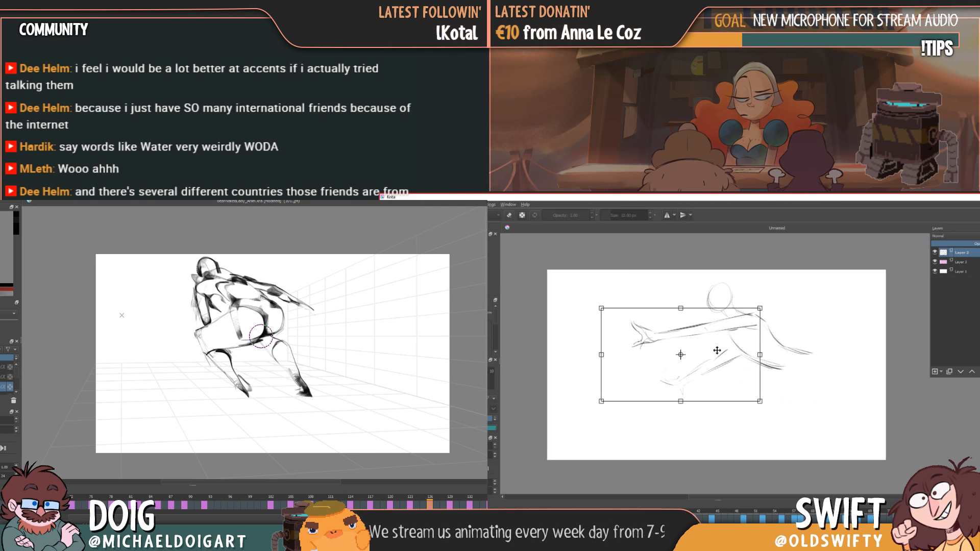
pyautogui.moveTo(593, 406); pyautogui.dragTo(604, 426)
pyautogui.moveTo(675, 361); pyautogui.dragTo(671, 363)
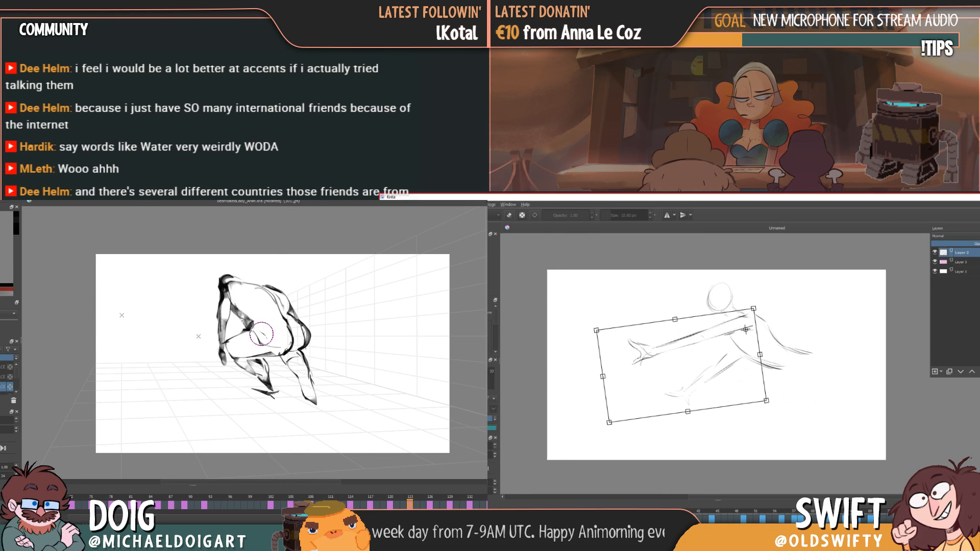
pyautogui.press('Return')
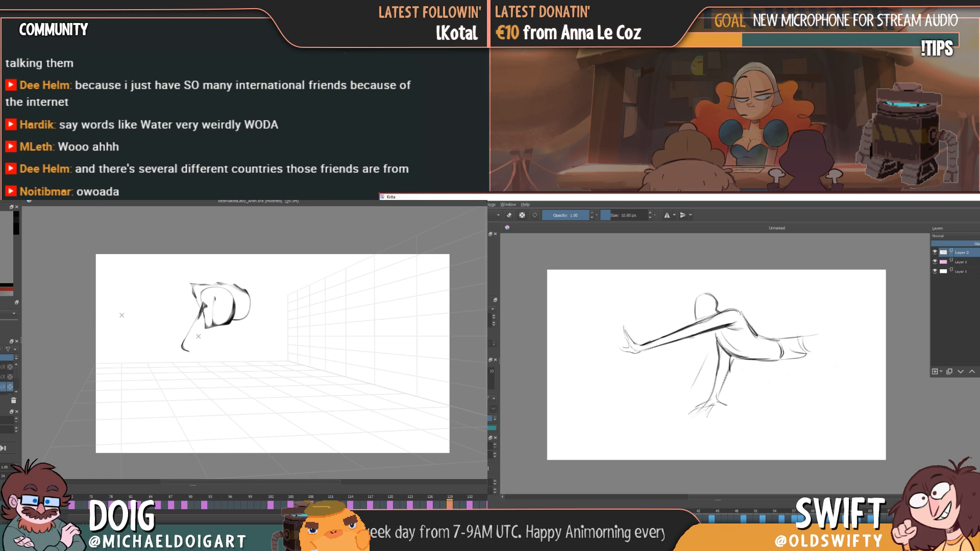
# - Draw the far thigh of the redrawn runner on the perspective grid and compare it with the adjacent frame
pyautogui.moveTo(233, 328)
pyautogui.mouseDown()
pyautogui.moveTo(241, 346)
pyautogui.moveTo(249, 336)
pyautogui.mouseUp()
pyautogui.moveTo(250, 292); pyautogui.dragTo(241, 345)
pyautogui.press('Left')
pyautogui.press('Right')
pyautogui.press('Left')
pyautogui.press('Right')
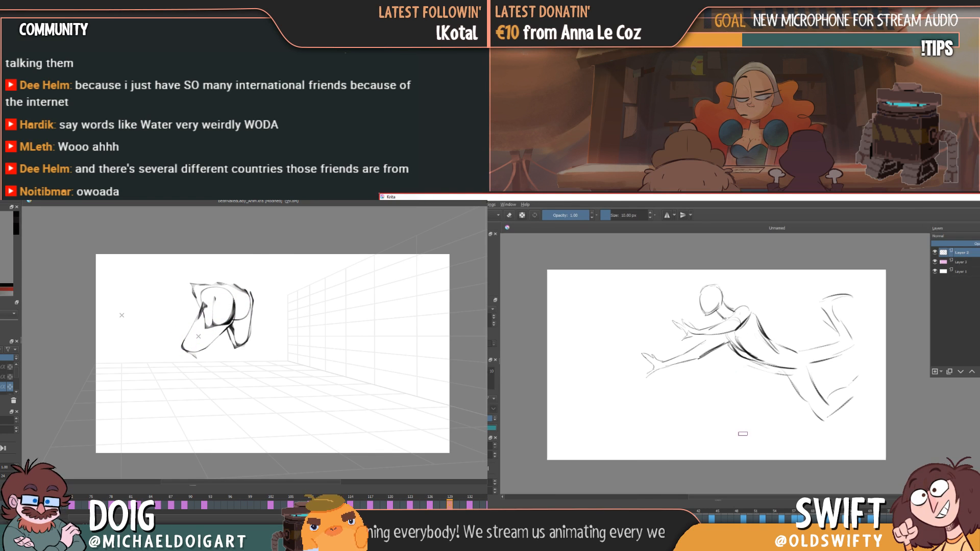
pyautogui.press('Left')
pyautogui.press('Right')
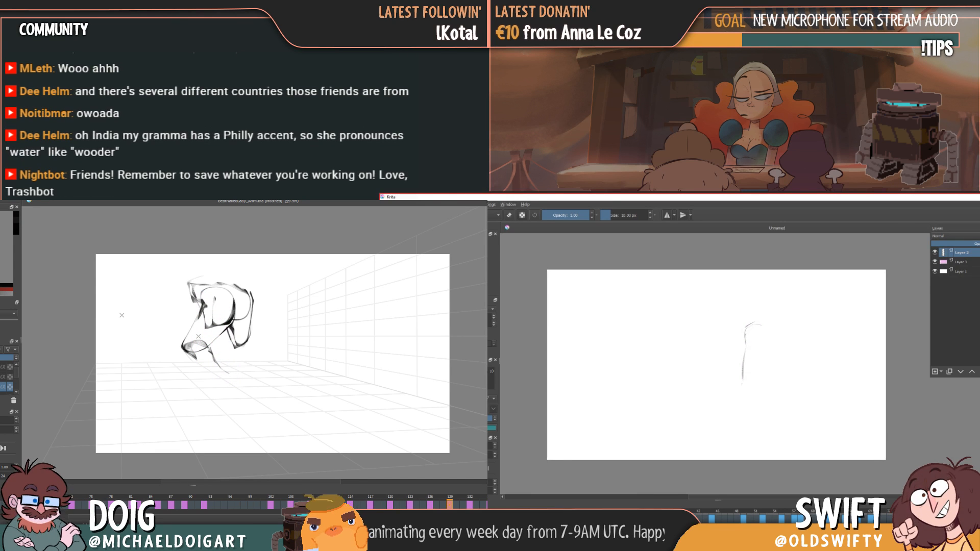
# - Draw the runner's hunched upper back and shoulder, checking them against the adjacent frame
pyautogui.moveTo(223, 279)
pyautogui.mouseDown()
pyautogui.moveTo(189, 269)
pyautogui.moveTo(179, 290)
pyautogui.mouseUp()
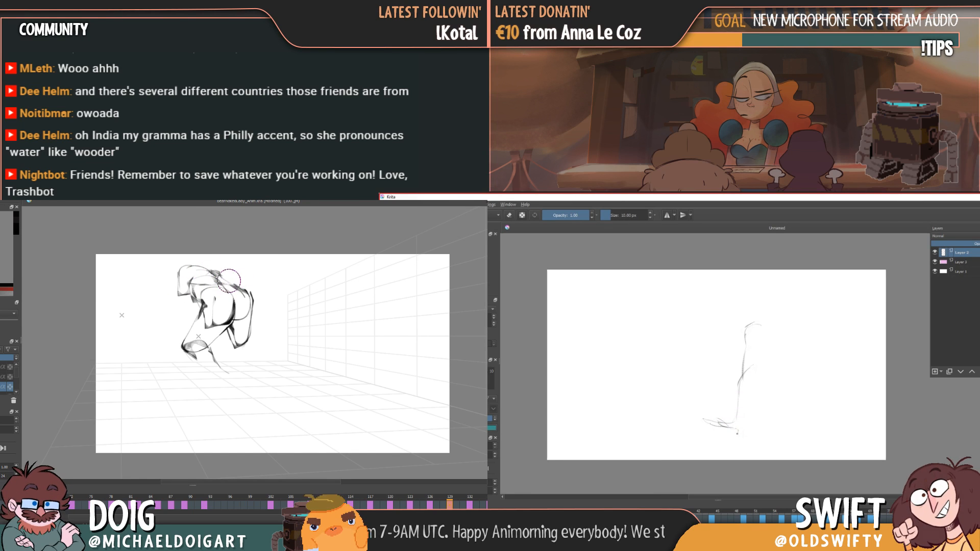
pyautogui.press('Left')
pyautogui.press('Right')
pyautogui.press('Left')
pyautogui.press('Right')
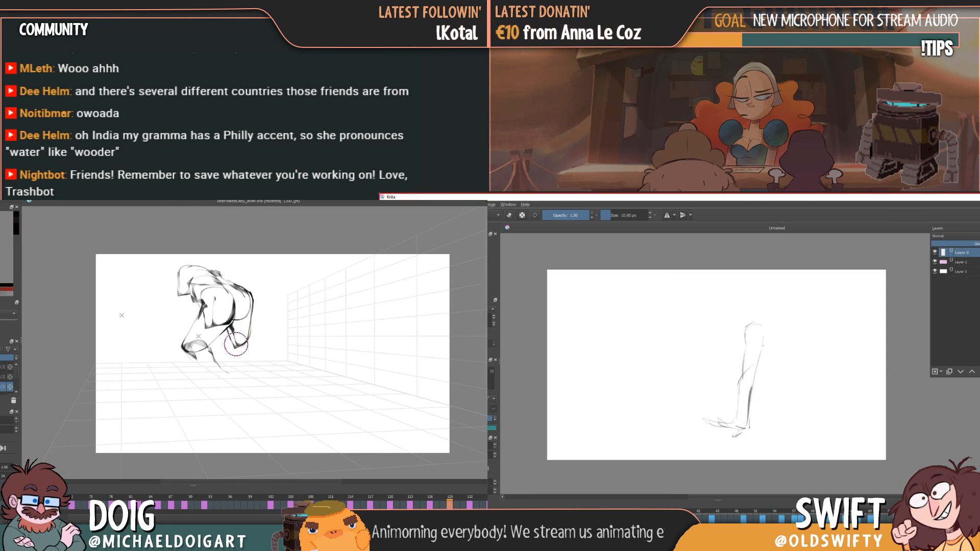
pyautogui.press('Left')
pyautogui.press('Right')
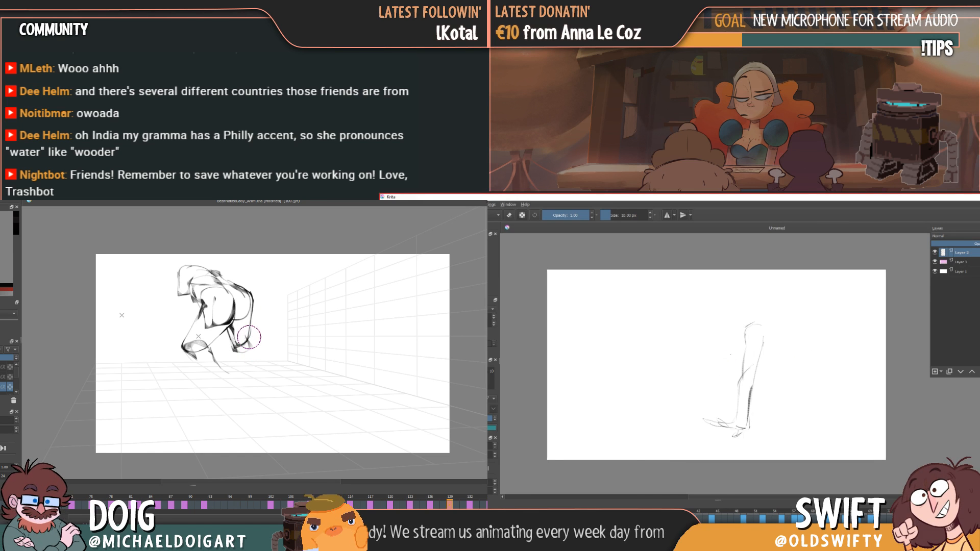
# - Examine the runner's poses across the neighbouring frames to judge the placement of the trailing leg
pyautogui.press('Left')
pyautogui.press('Right')
pyautogui.press('Left')
pyautogui.press('Left')
pyautogui.press('Right')
pyautogui.press('Right')
pyautogui.press('Left')
pyautogui.press('Left')
pyautogui.press('Right')
pyautogui.press('Right')
pyautogui.press('Left')
pyautogui.press('Left')
pyautogui.press('Right')
pyautogui.press('Right')
pyautogui.press('Left')
pyautogui.press('Left')
pyautogui.press('Right')
pyautogui.press('Right')
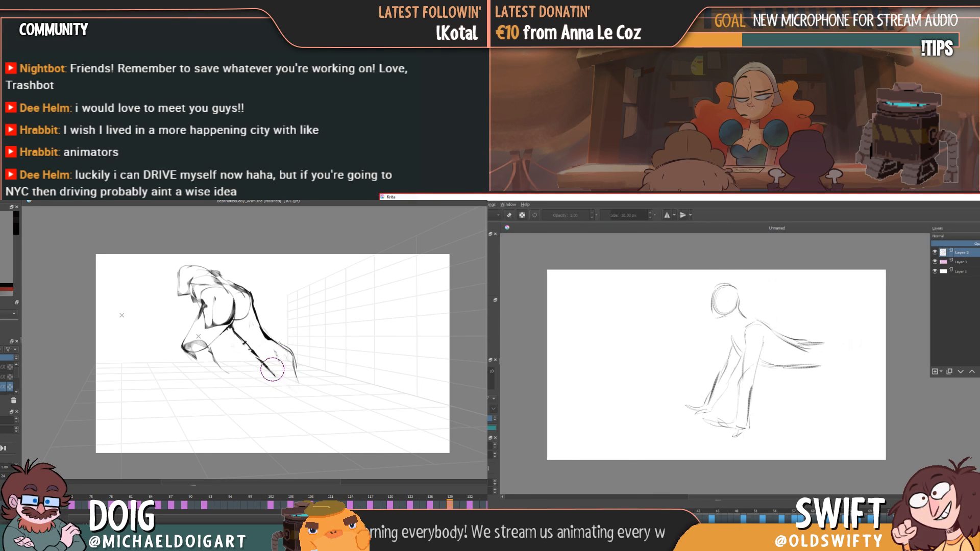
# - Enclose the other figure's head in a freehand selection and extend the runner's trailing leg down to the foot
pyautogui.moveTo(720, 279)
pyautogui.mouseDown()
pyautogui.moveTo(712, 316)
pyautogui.moveTo(734, 321)
pyautogui.moveTo(749, 280)
pyautogui.mouseUp()
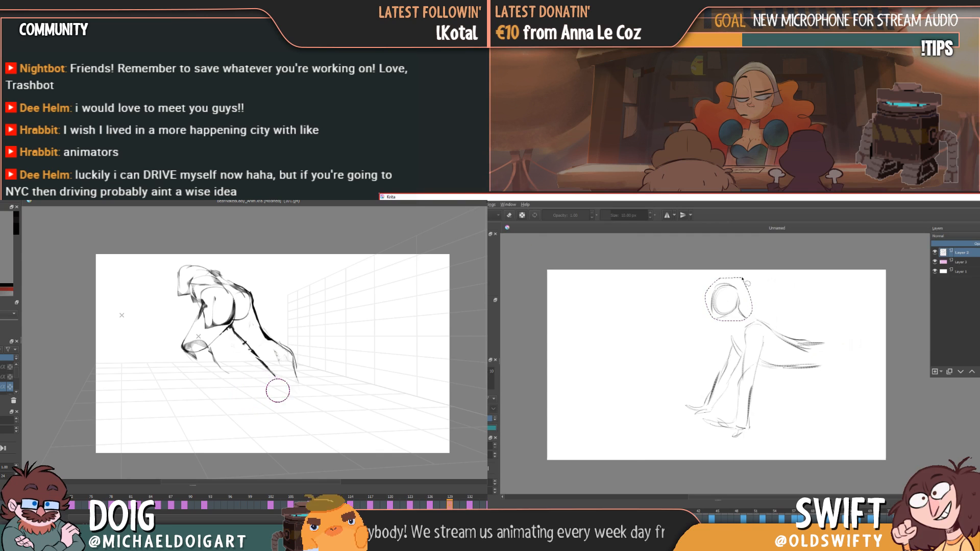
pyautogui.moveTo(276, 374); pyautogui.dragTo(291, 392)
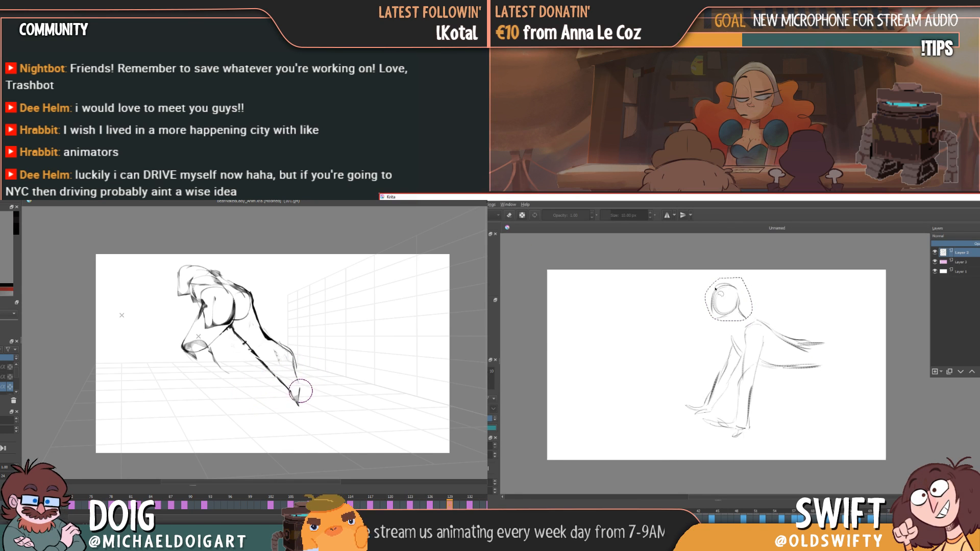
pyautogui.press('Left')
pyautogui.press('Right')
pyautogui.press('Right')
pyautogui.press('Left')
pyautogui.press('Left')
# - Try to tilt the selected head slightly clockwise and shift it down toward the shoulders, comparing with the previous frame
pyautogui.hotkey('ctrl', 't')
pyautogui.press('Right')
pyautogui.moveTo(755, 276); pyautogui.dragTo(748, 315)
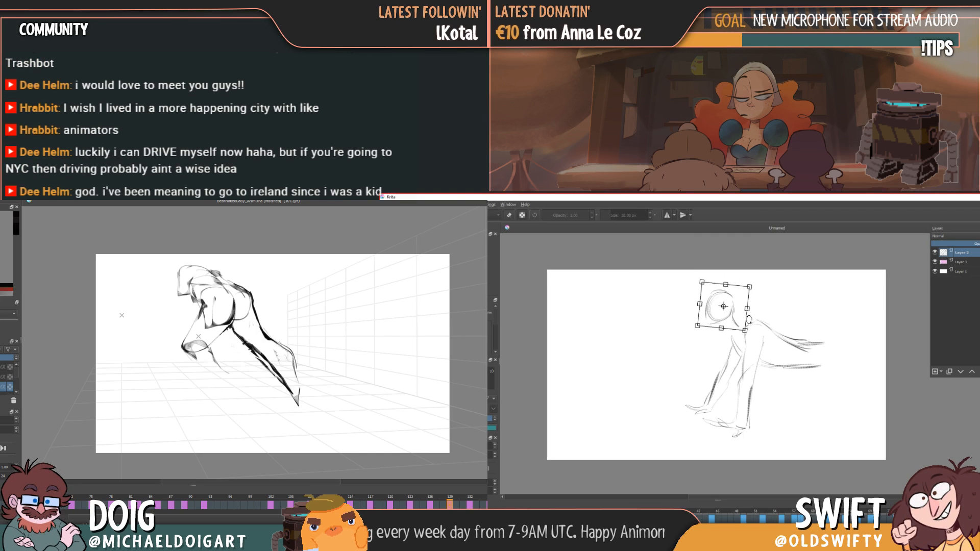
pyautogui.press('Left')
pyautogui.press('Right')
pyautogui.press('Left')
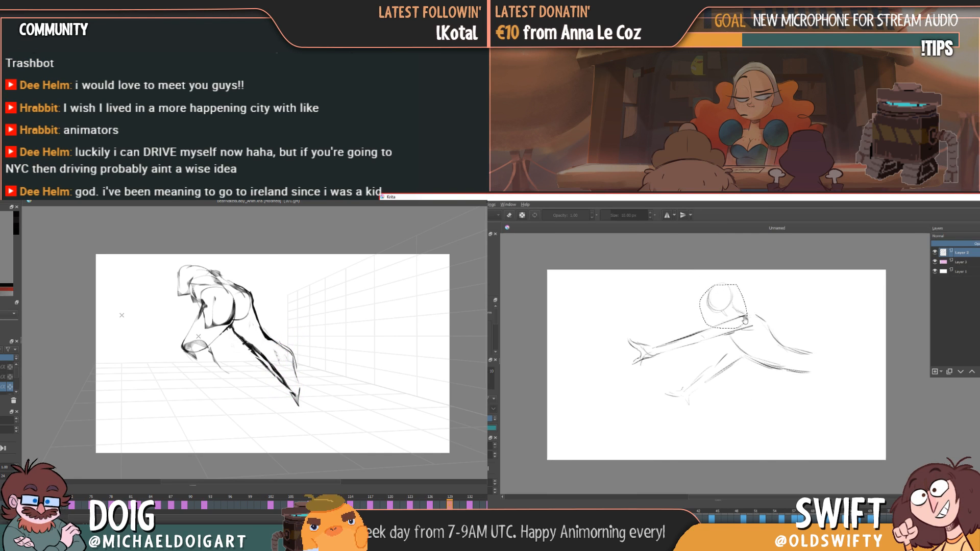
# - Tilt the selected head slightly clockwise in the landing frame, checking it against the previous frame
pyautogui.press('Right')
pyautogui.hotkey('ctrl', 't')
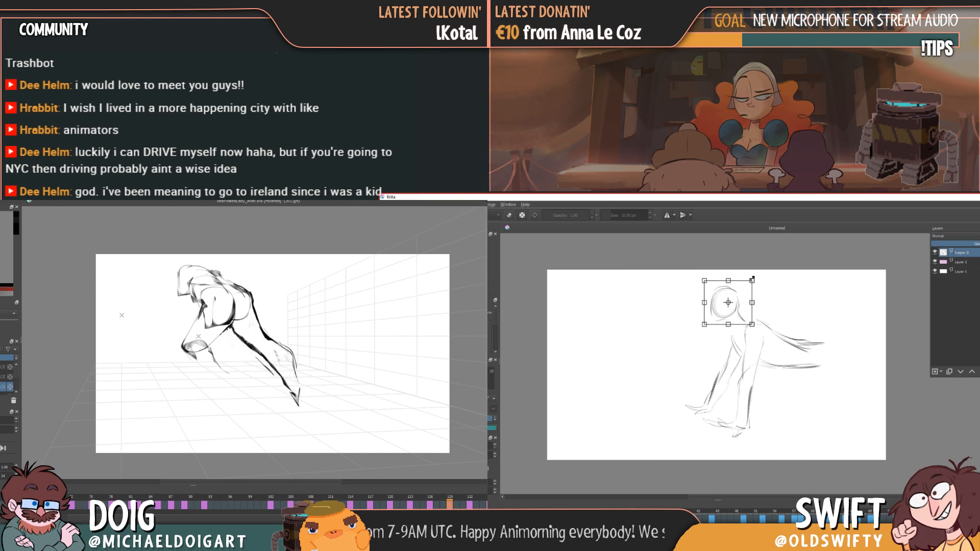
pyautogui.press('Left')
pyautogui.press('Right')
pyautogui.press('Left')
pyautogui.press('Right')
pyautogui.click(740, 301)
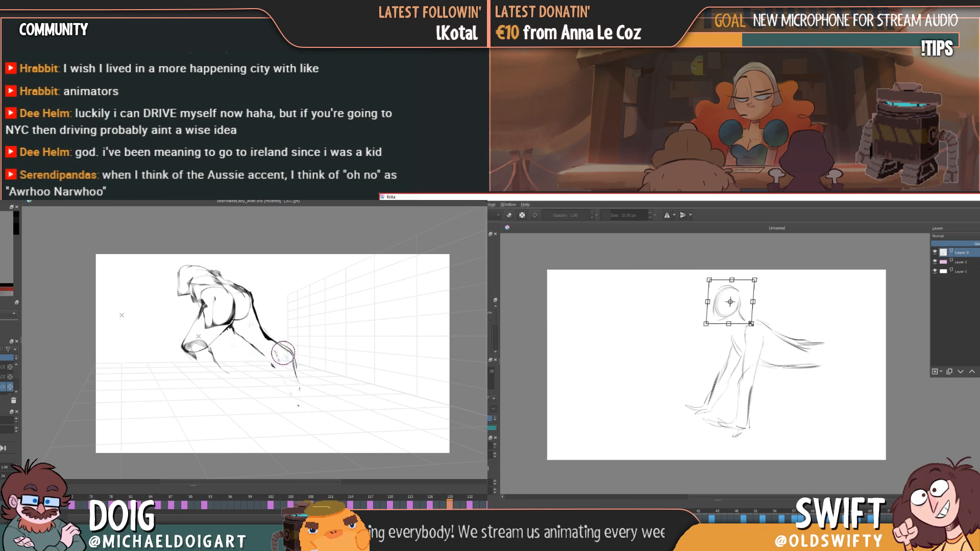
# - Adjust the head's placement above the landing figure's shoulders, apply the transform and clear the selection
pyautogui.moveTo(748, 319); pyautogui.dragTo(746, 319)
pyautogui.press('Left')
pyautogui.press('Right')
pyautogui.press('Left')
pyautogui.press('Right')
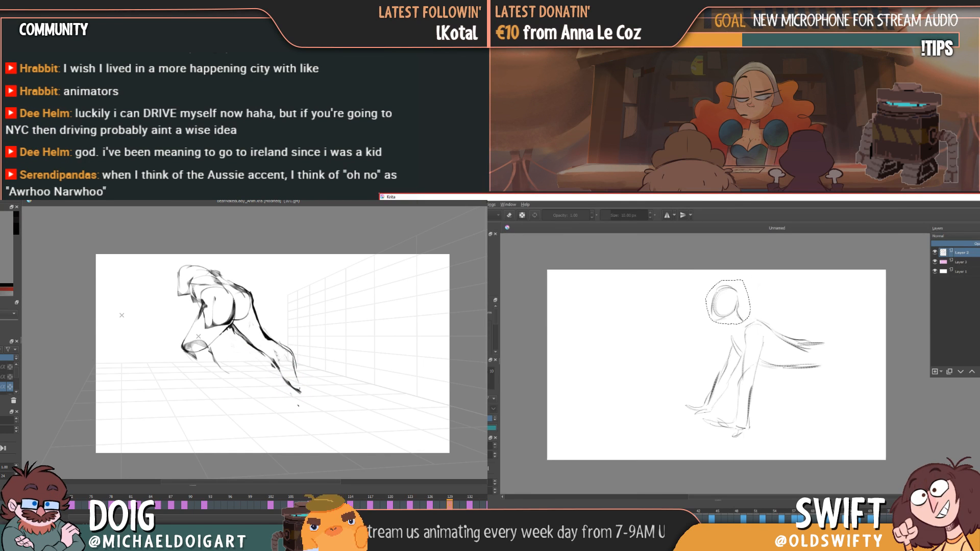
pyautogui.click(561, 310)
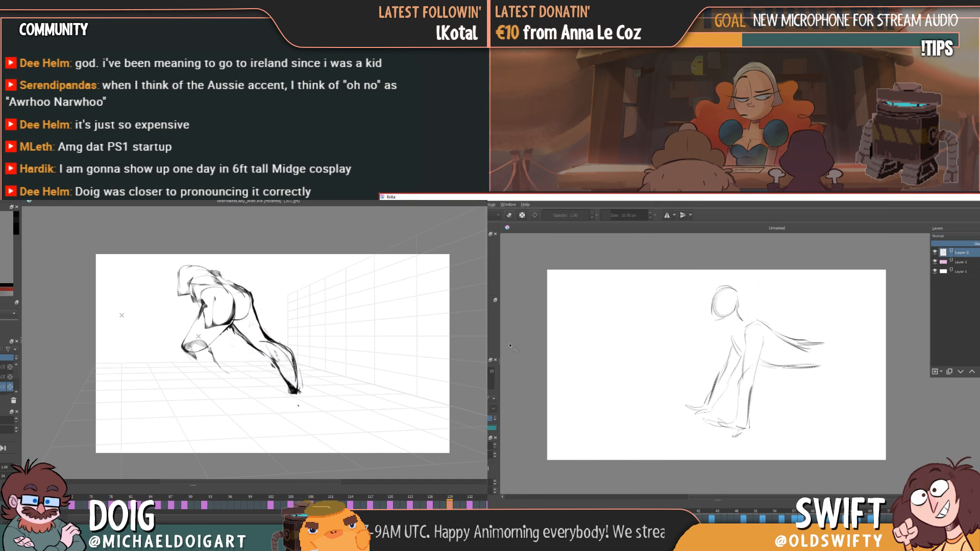
# - Examine the reaching and landing poses across the neighbouring frames to judge the head and arm movement
pyautogui.press('Left')
pyautogui.press('Right')
pyautogui.press('Left')
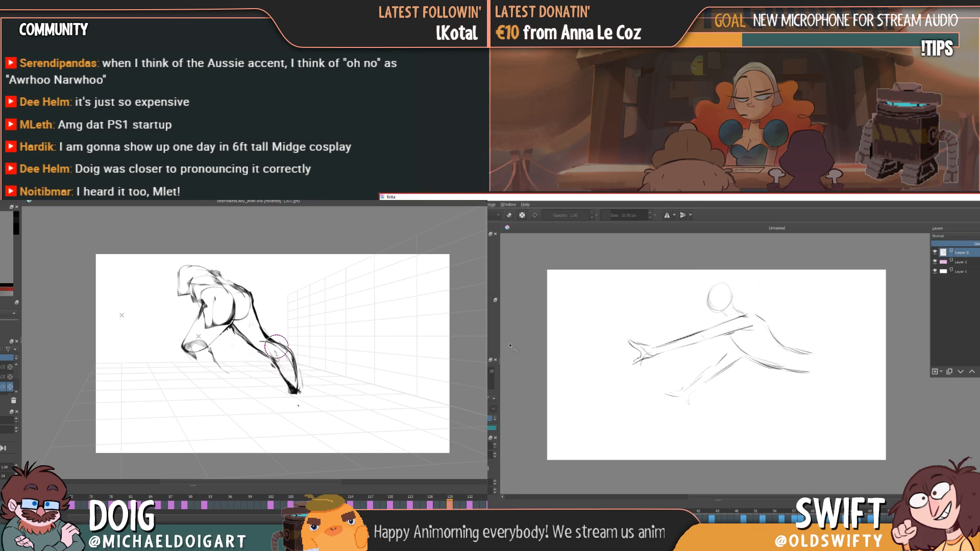
pyautogui.press('Right')
pyautogui.press('Left')
pyautogui.press('Left')
pyautogui.press('Left')
pyautogui.press('Right')
pyautogui.press('Right')
pyautogui.press('Right')
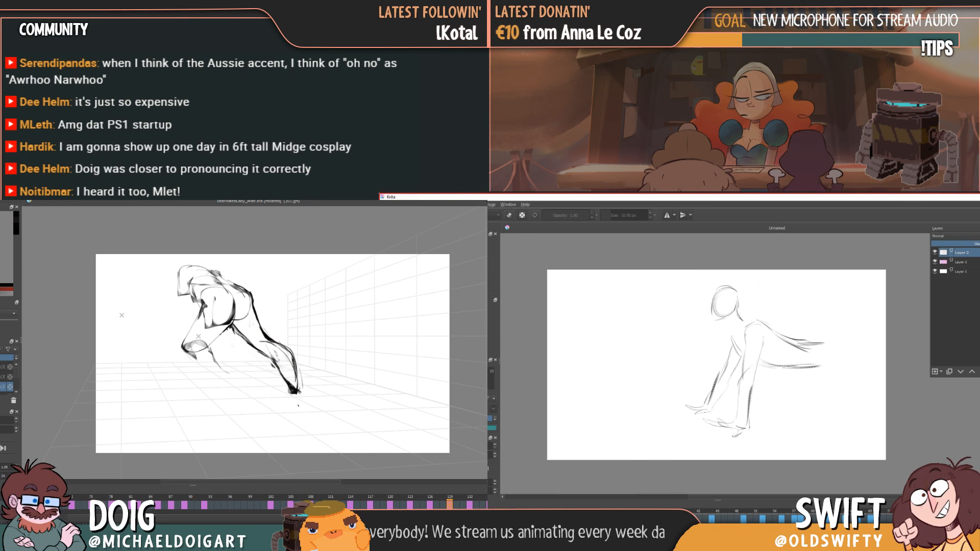
pyautogui.press('Left')
pyautogui.press('Left')
pyautogui.press('Left')
pyautogui.press('Right')
pyautogui.press('Right')
pyautogui.press('Right')
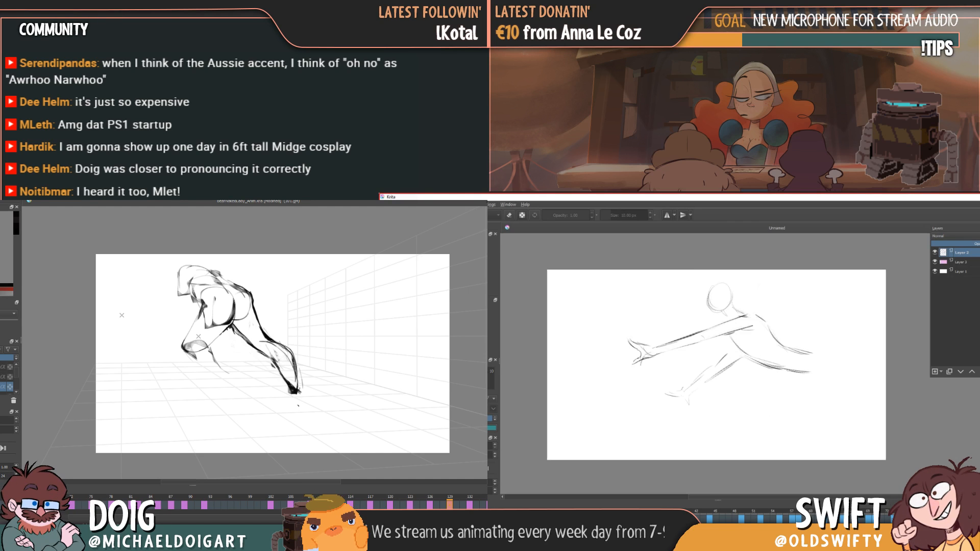
pyautogui.press('Left')
pyautogui.press('Right')
pyautogui.press('Left')
pyautogui.press('Left')
pyautogui.press('Left')
pyautogui.press('Right')
pyautogui.press('Right')
pyautogui.press('Right')
pyautogui.press('Left')
pyautogui.press('Right')
pyautogui.press('Left')
pyautogui.press('Left')
pyautogui.press('Right')
pyautogui.press('Right')
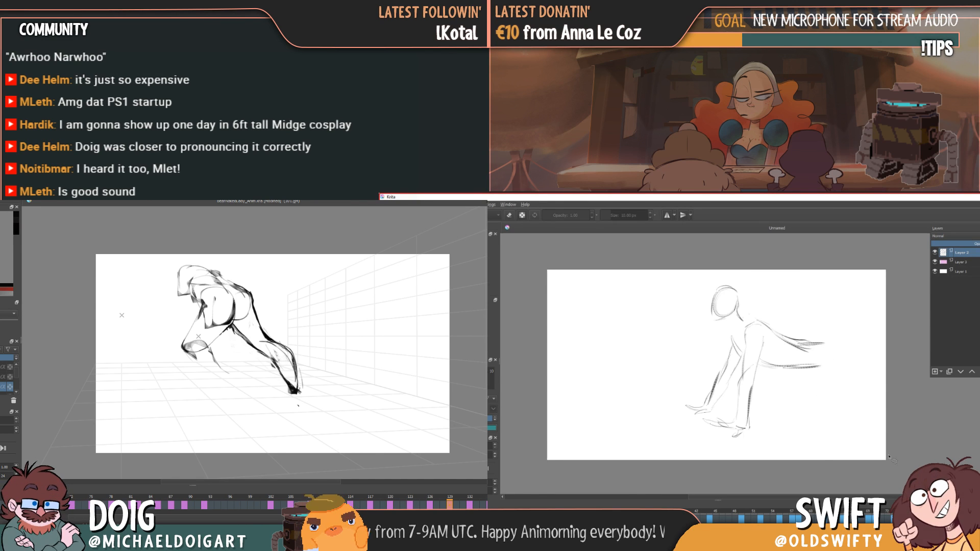
# - Try replacing the landing figure's front forearm with a bent arm and raised hand, erasing and redrawing the hand
pyautogui.press('b')
pyautogui.press('Left')
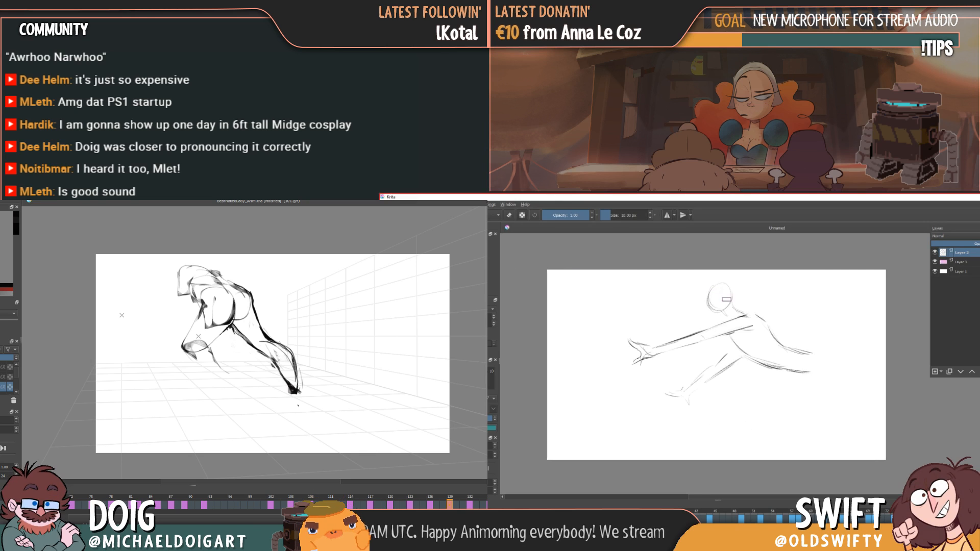
pyautogui.press('Left')
pyautogui.press('Right')
pyautogui.press('Right')
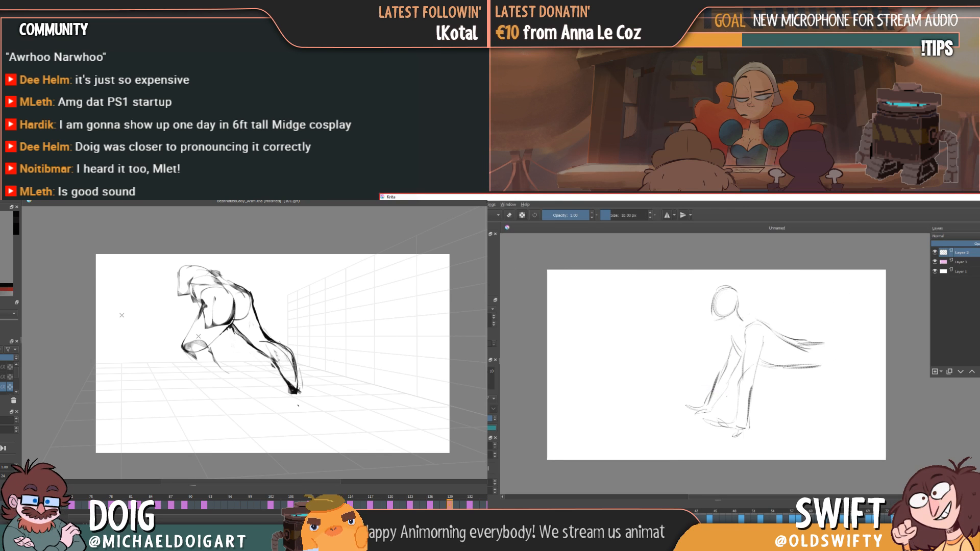
pyautogui.moveTo(715, 394)
pyautogui.mouseDown()
pyautogui.moveTo(708, 387)
pyautogui.moveTo(717, 388)
pyautogui.mouseUp()
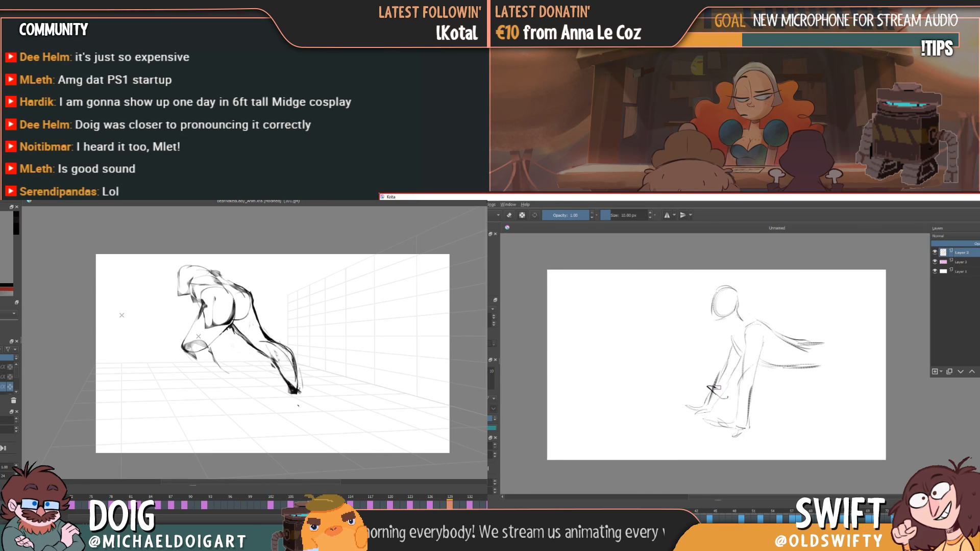
pyautogui.press('e')
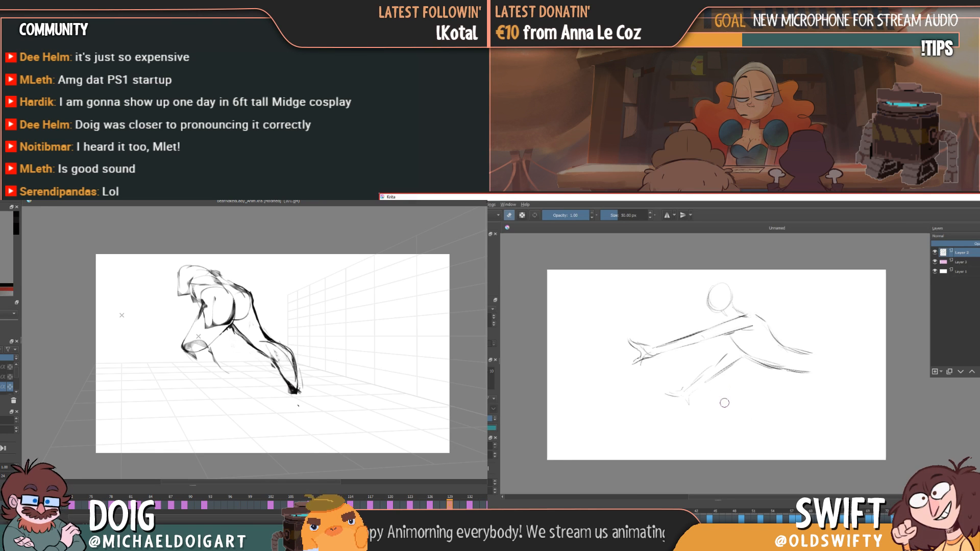
pyautogui.press('e')
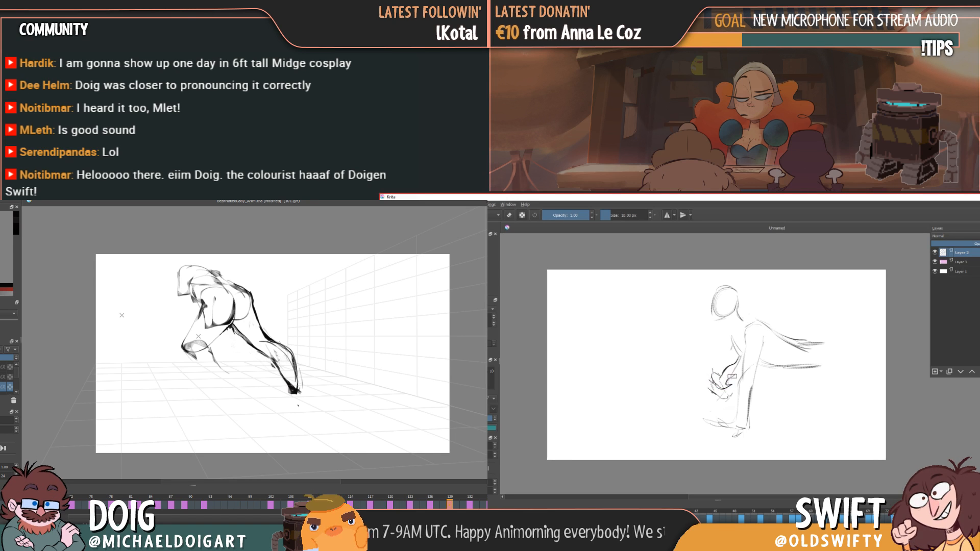
pyautogui.press('e')
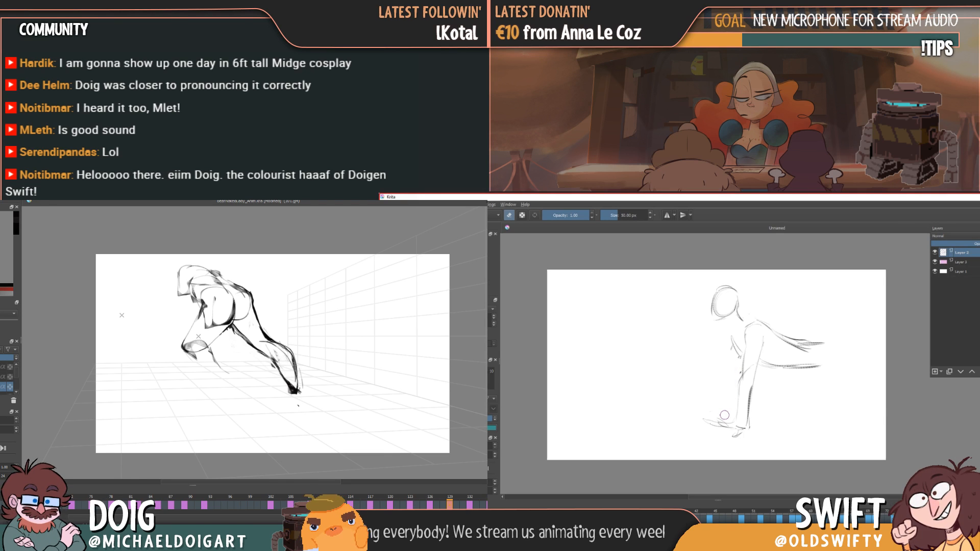
pyautogui.press('e')
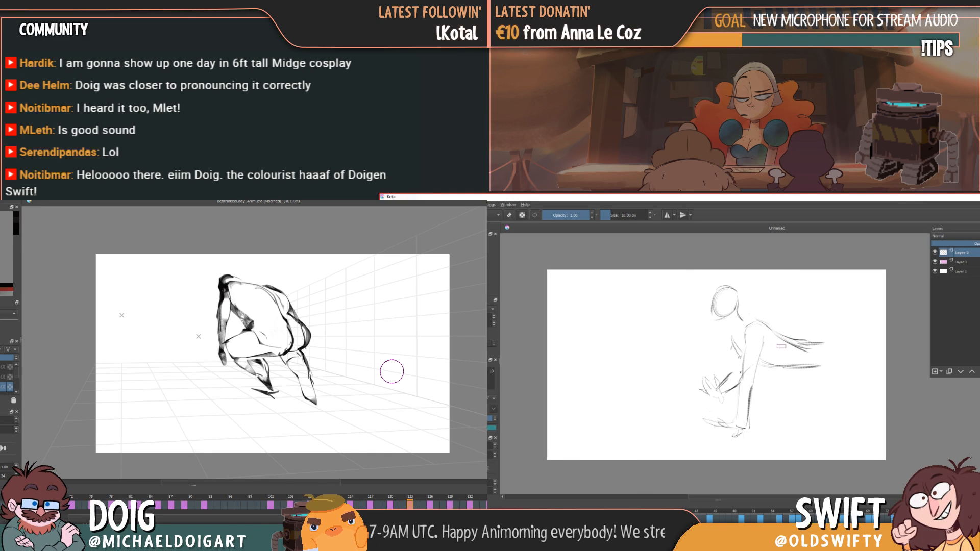
pyautogui.press('e')
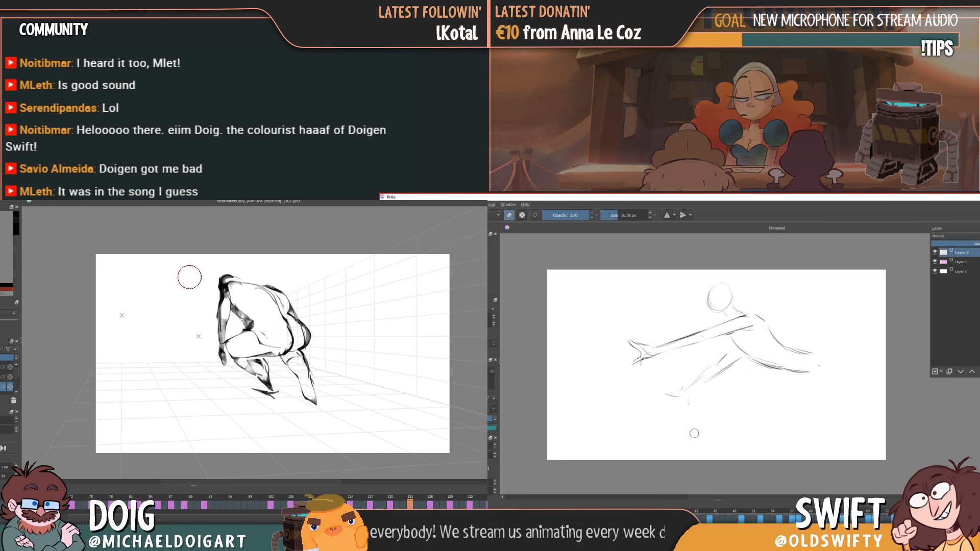
pyautogui.press('e')
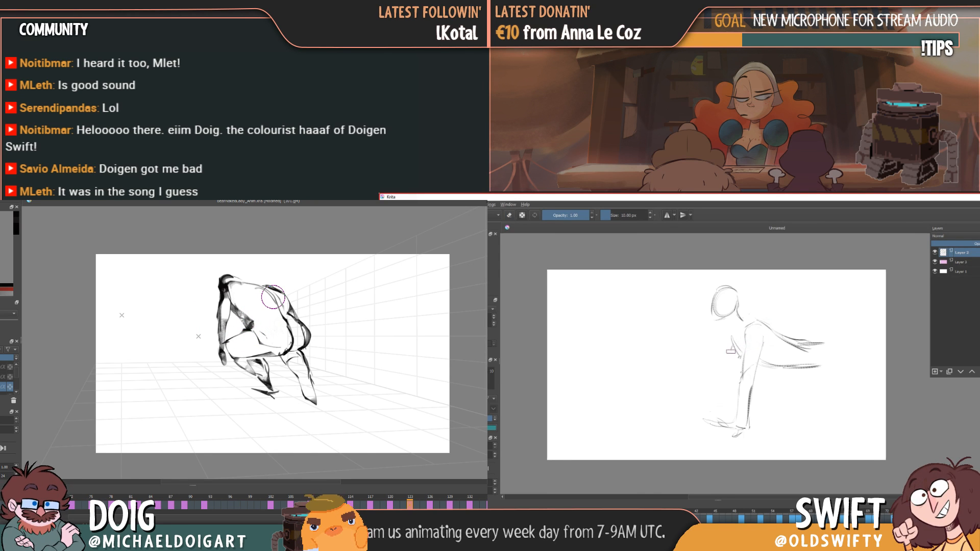
# - Examine the runner's poses across the adjacent keyframes to judge the motion of the trailing leg
pyautogui.press(',')
pyautogui.press('.')
pyautogui.press('.')
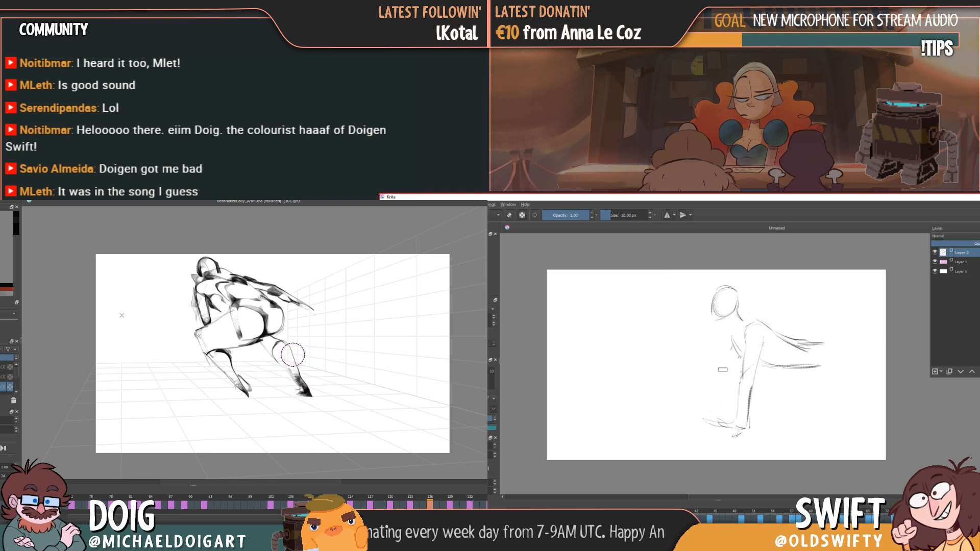
pyautogui.press(',')
pyautogui.press('.')
pyautogui.press('.')
pyautogui.press(',')
pyautogui.press(',')
pyautogui.press('.')
pyautogui.press('.')
pyautogui.press(',')
pyautogui.press('.')
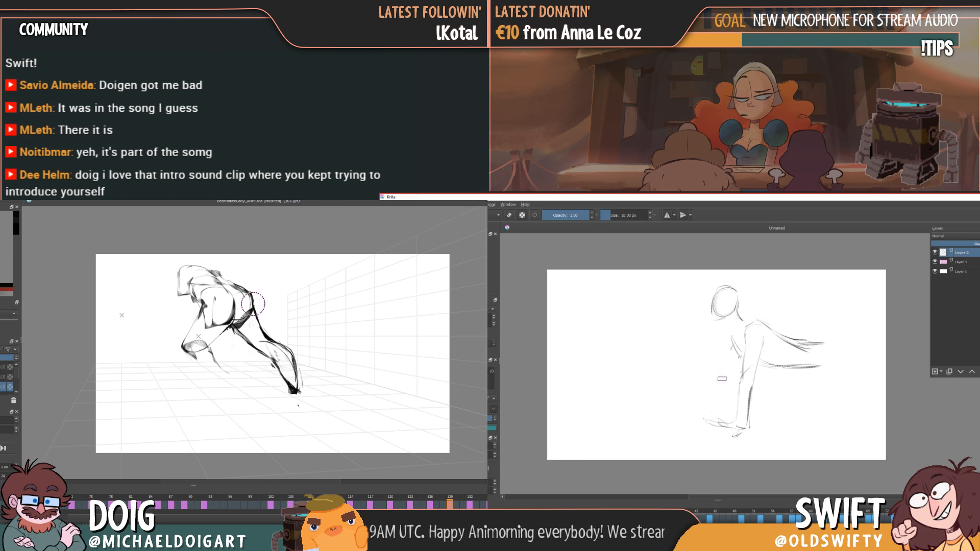
# - Erase the runner's trailing lower leg and rework the thigh and knee lines, checking the adjacent frames
pyautogui.press(',')
pyautogui.press('.')
pyautogui.press(',')
pyautogui.press('.')
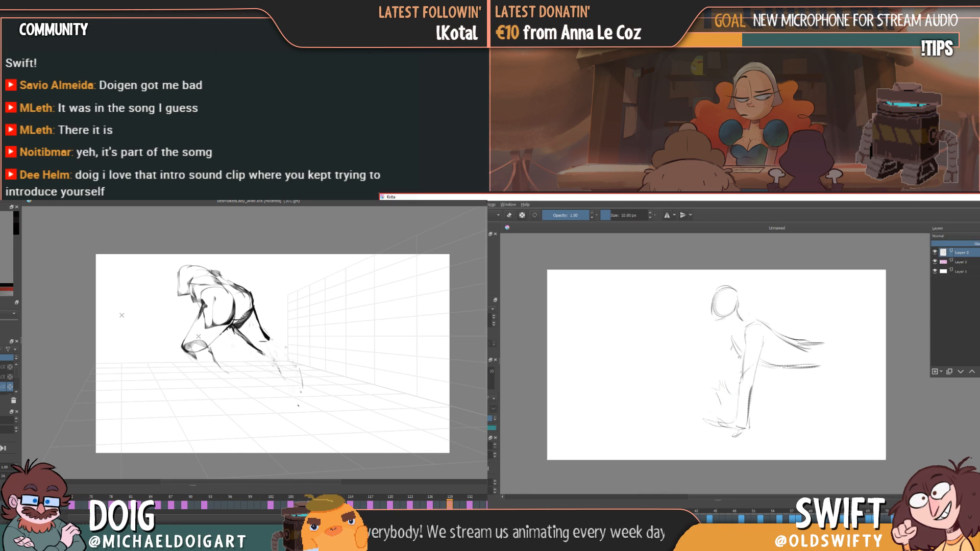
pyautogui.press(',')
pyautogui.press('.')
pyautogui.press(',')
pyautogui.moveTo(268, 347); pyautogui.dragTo(269, 350)
pyautogui.press('.')
pyautogui.press(',')
pyautogui.press('.')
# - Erase the landing figure's forearms and hands, checking the arm position against the previous frame
pyautogui.press('e')
pyautogui.moveTo(724, 392)
pyautogui.mouseDown()
pyautogui.moveTo(746, 434)
pyautogui.moveTo(697, 420)
pyautogui.moveTo(737, 415)
pyautogui.moveTo(744, 395)
pyautogui.moveTo(738, 423)
pyautogui.mouseUp()
pyautogui.press(',')
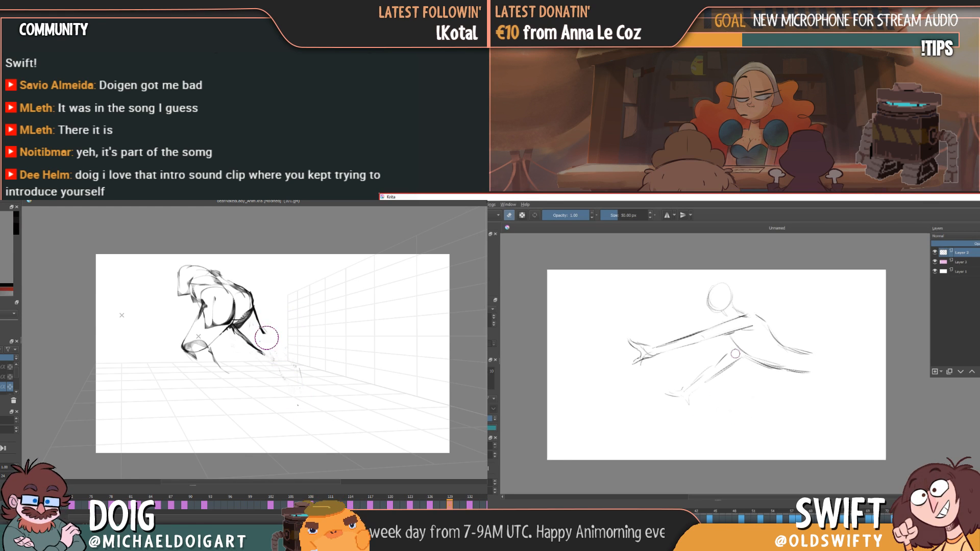
pyautogui.press('.')
pyautogui.press('e')
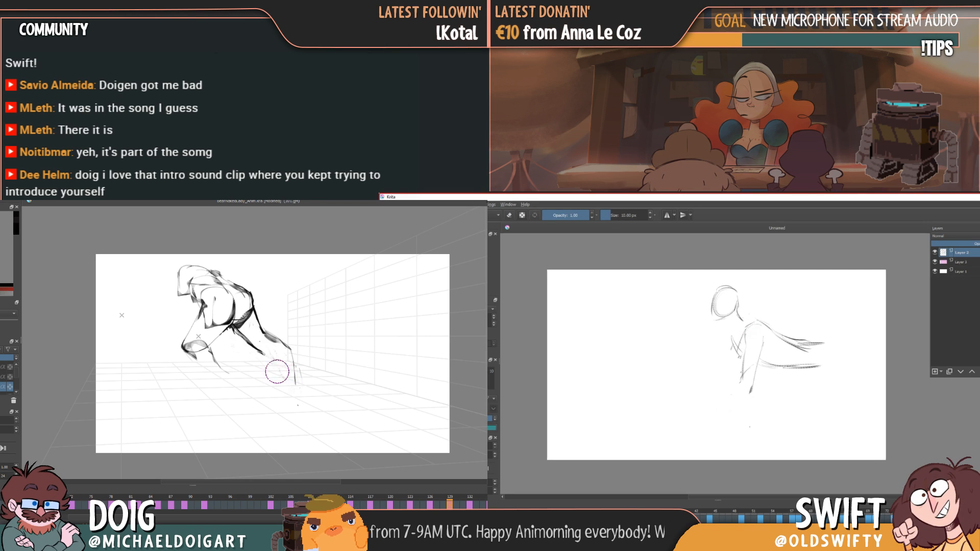
# - Draw new straight arm lines slanting diagonally down and forward from the landing figure's shoulder
pyautogui.moveTo(740, 351); pyautogui.dragTo(710, 391)
pyautogui.press(',')
pyautogui.press('.')
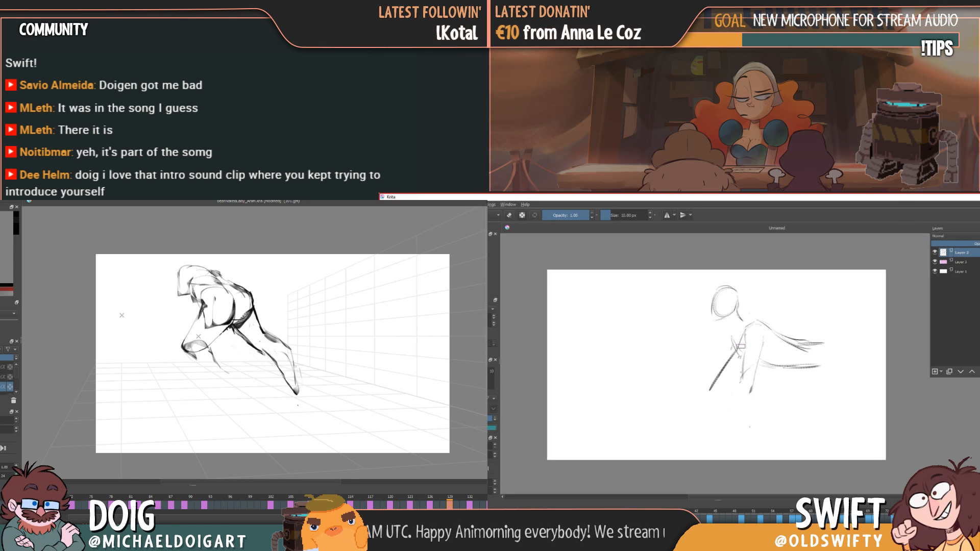
pyautogui.press(',')
pyautogui.press('.')
pyautogui.press(',')
pyautogui.press('.')
# - Erase the remaining strokes of the old vertical arm below the landing figure's shoulder
pyautogui.press('e')
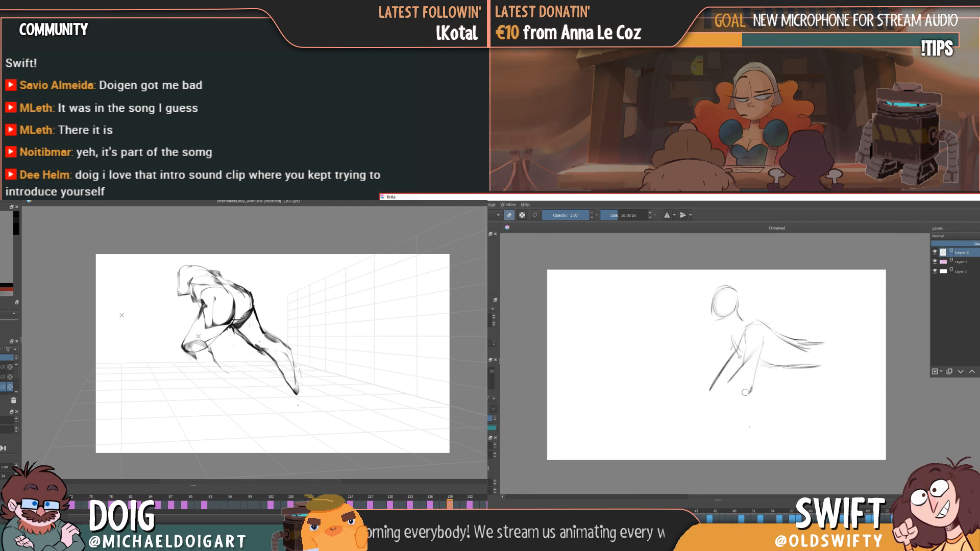
pyautogui.press(',')
pyautogui.press('.')
pyautogui.press(',')
pyautogui.press('e')
pyautogui.press('.')
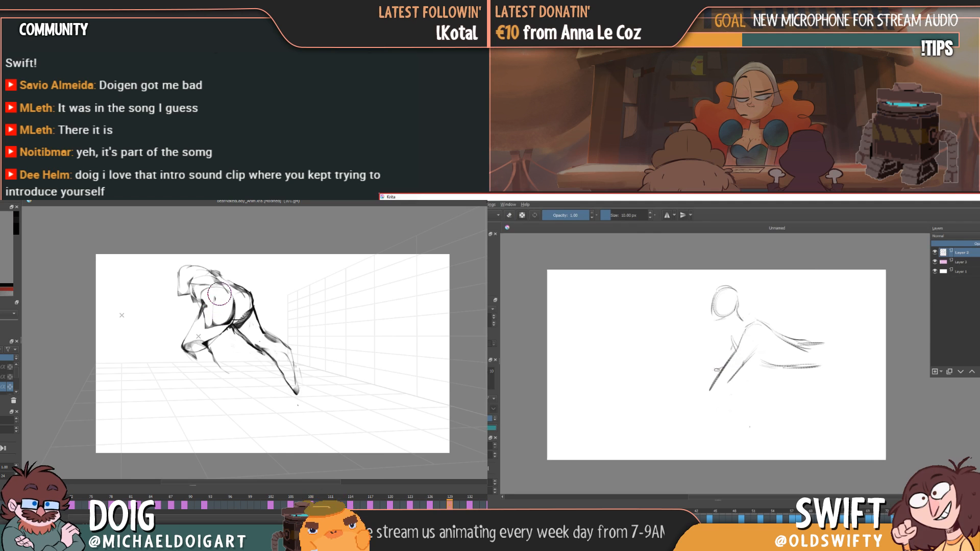
# - Extend the diagonal arm with forearm outlines down to the wrist and a heavy stroke along its underside
pyautogui.moveTo(706, 381)
pyautogui.mouseDown()
pyautogui.moveTo(683, 409)
pyautogui.moveTo(736, 371)
pyautogui.mouseUp()
pyautogui.moveTo(702, 399); pyautogui.dragTo(756, 349)
pyautogui.press(',')
pyautogui.press('.')
pyautogui.press(',')
pyautogui.press('.')
pyautogui.press('e')
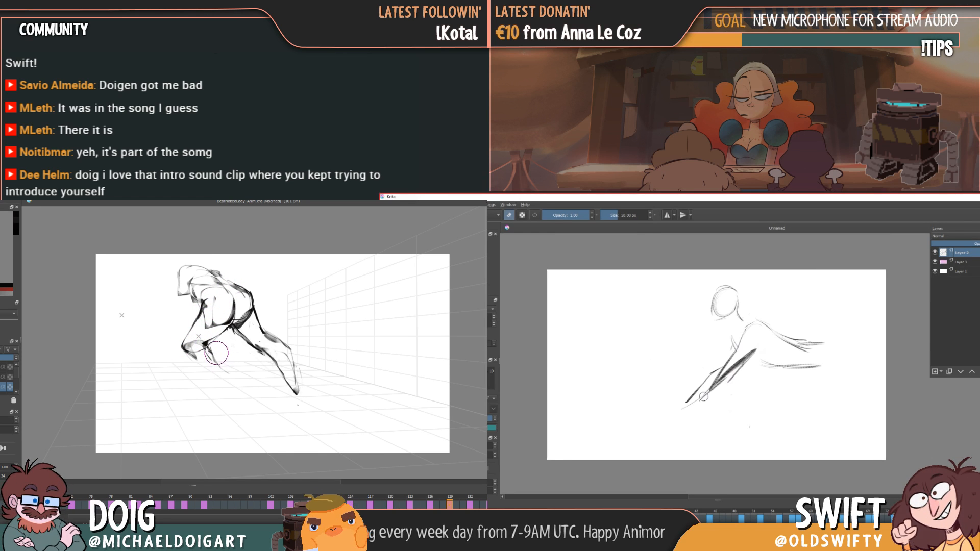
# - Trim the overlapping forearm strokes and sketch the open hand at the end of the diagonal arm
pyautogui.moveTo(699, 400); pyautogui.dragTo(721, 388)
pyautogui.press(',')
pyautogui.press(',')
pyautogui.press('.')
pyautogui.press(',')
pyautogui.press('.')
pyautogui.press('e')
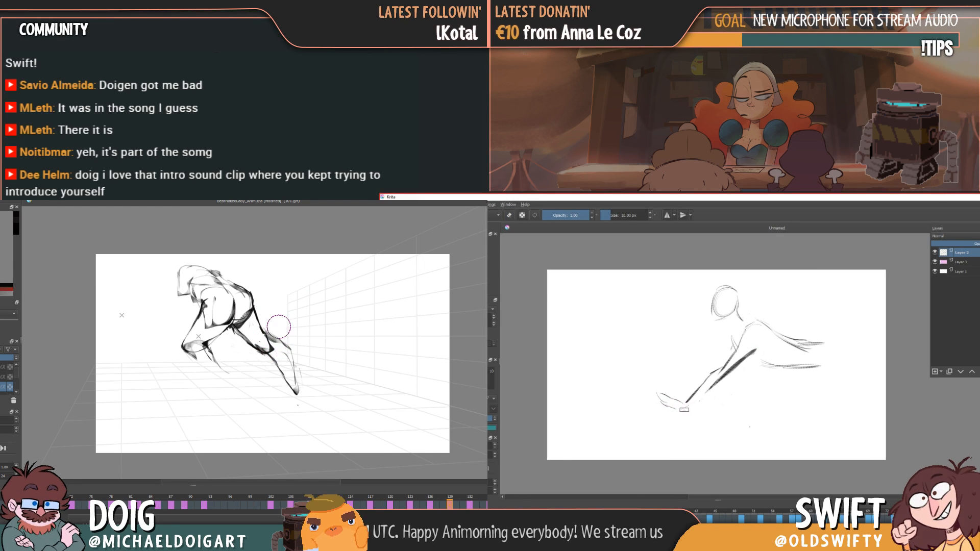
# - Sketch the landing figure's second hand above the first and strengthen the neck, upper back and belly lines, comparing with the previous frame
pyautogui.press(',')
pyautogui.press('.')
pyautogui.press(',')
pyautogui.press('.')
pyautogui.press(',')
pyautogui.press('.')
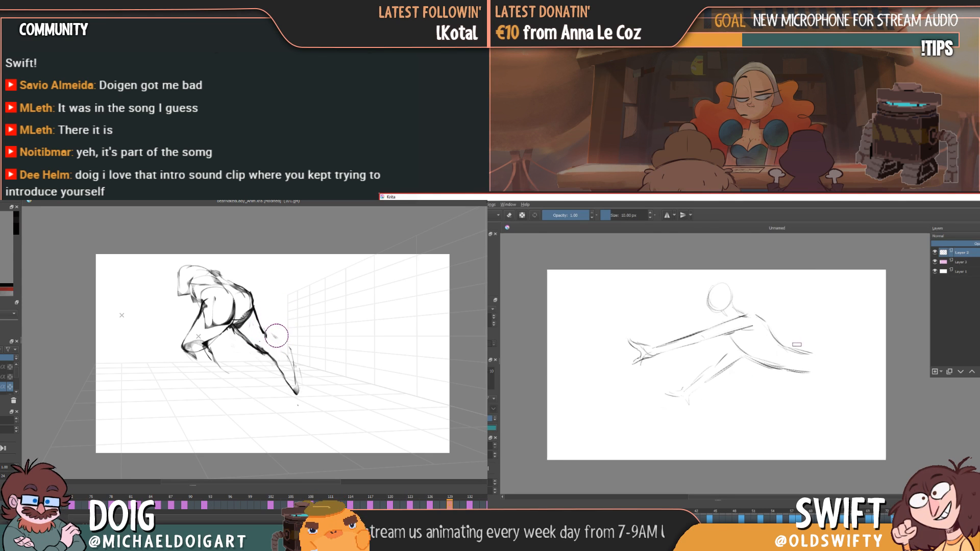
pyautogui.press('e')
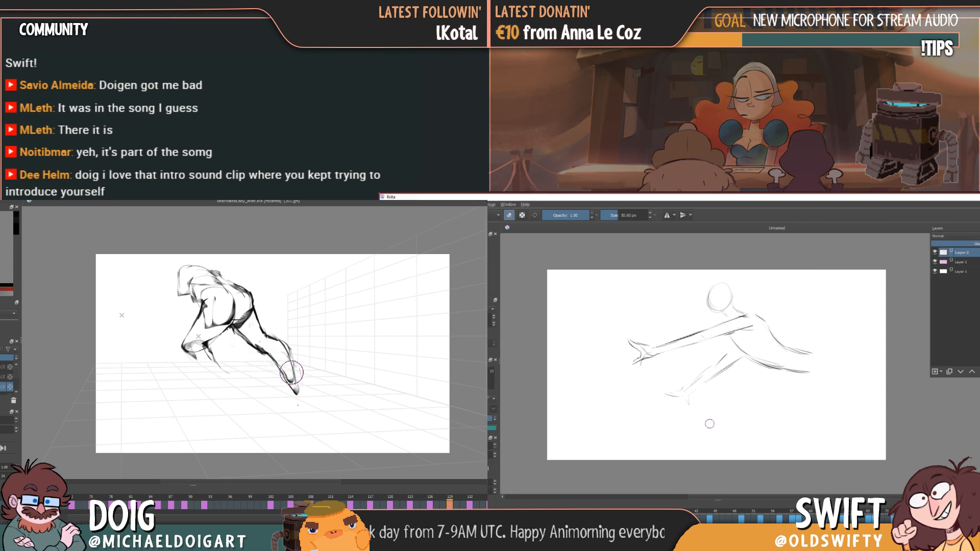
pyautogui.press('e')
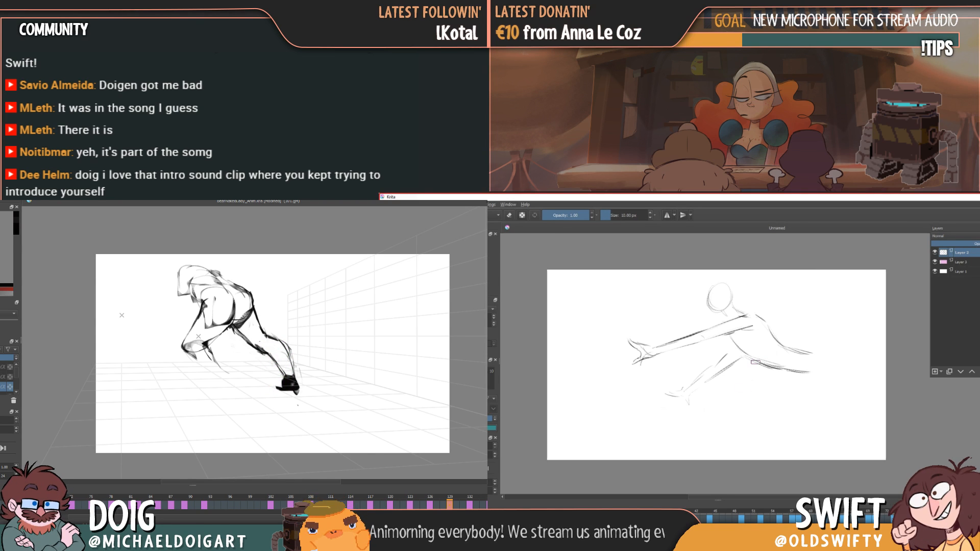
pyautogui.press('ctrl')
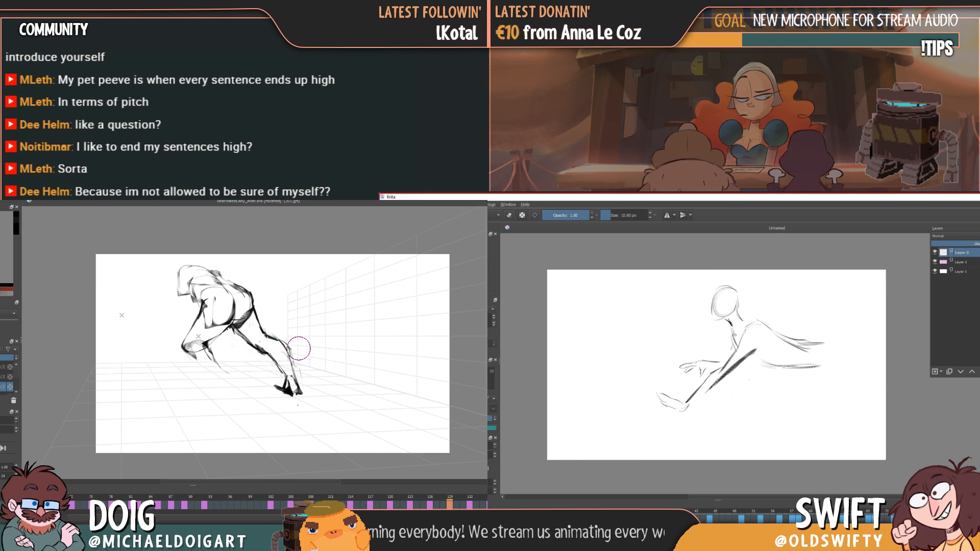
pyautogui.moveTo(739, 313); pyautogui.dragTo(761, 321)
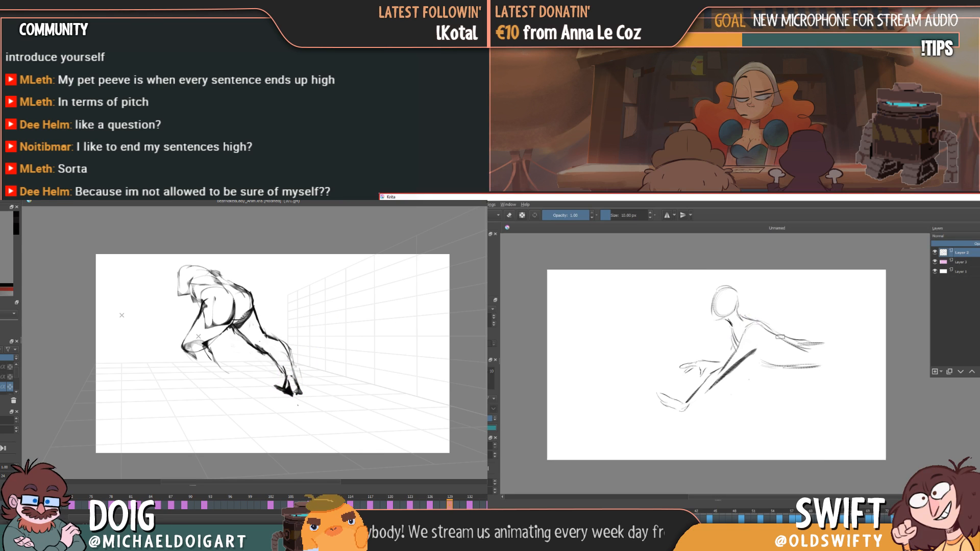
pyautogui.moveTo(748, 357); pyautogui.dragTo(788, 362)
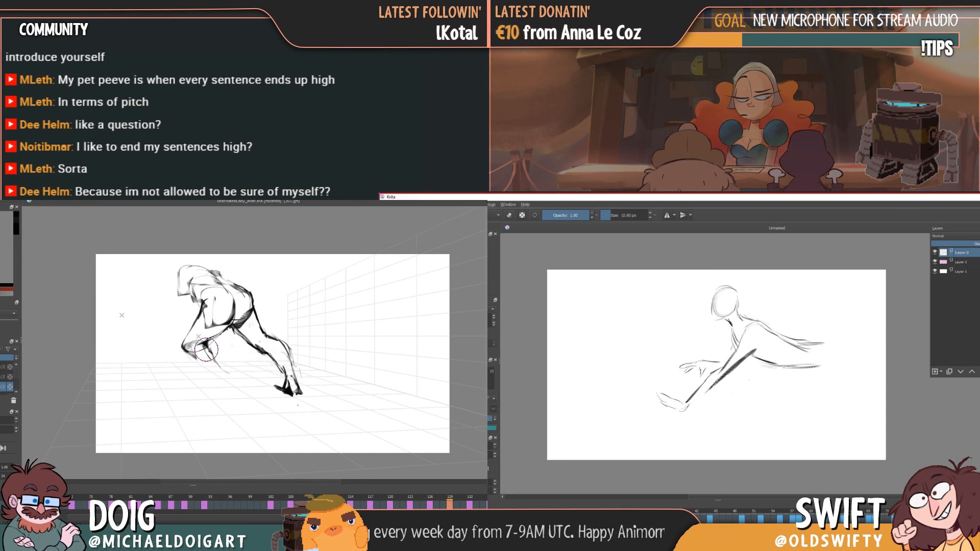
# - Clear the runner drawing from the current frame on the timeline and check the adjacent frame
pyautogui.click(431, 504)
pyautogui.click(448, 505)
pyautogui.press('Delete')
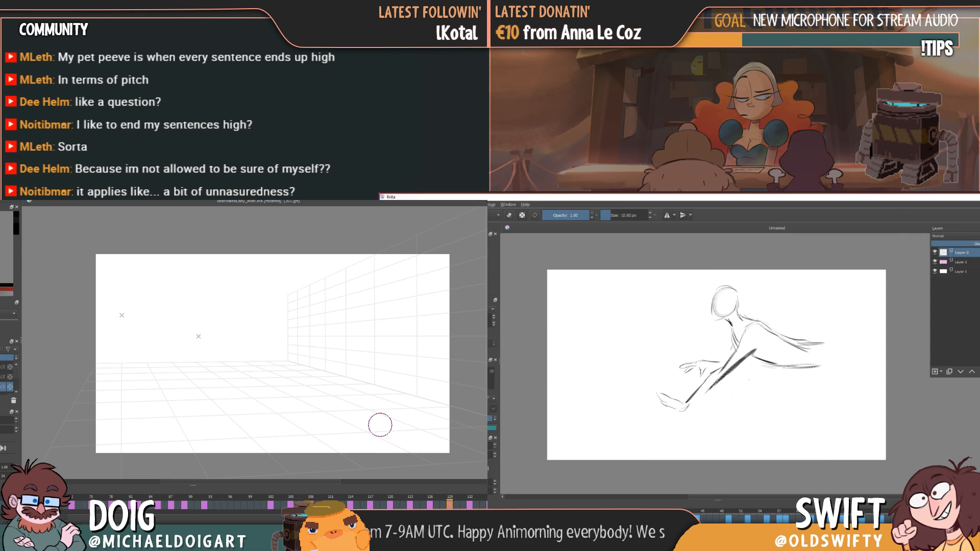
pyautogui.press('Left')
pyautogui.press('Right')
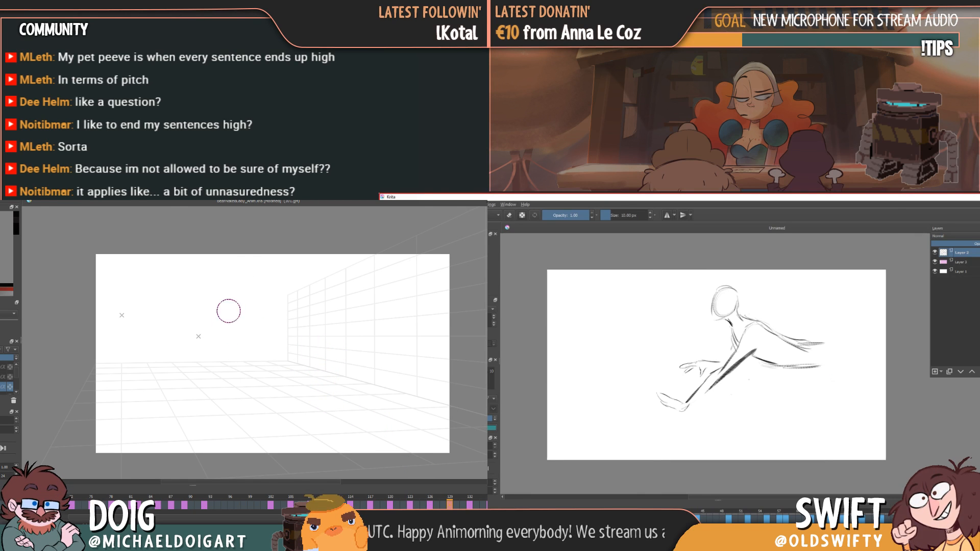
pyautogui.moveTo(220, 346); pyautogui.dragTo(270, 327)
pyautogui.press('Left')
pyautogui.press('Right')
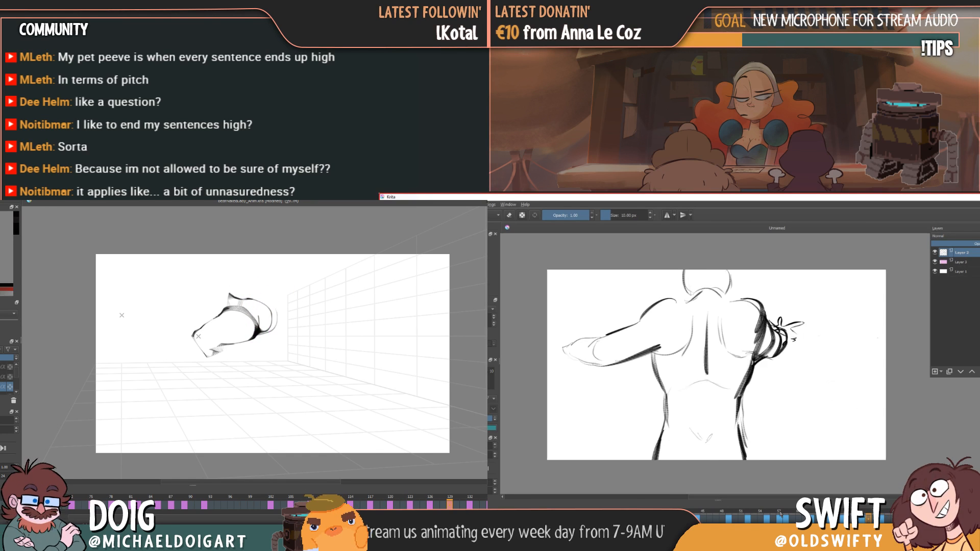
pyautogui.moveTo(223, 307); pyautogui.dragTo(209, 308)
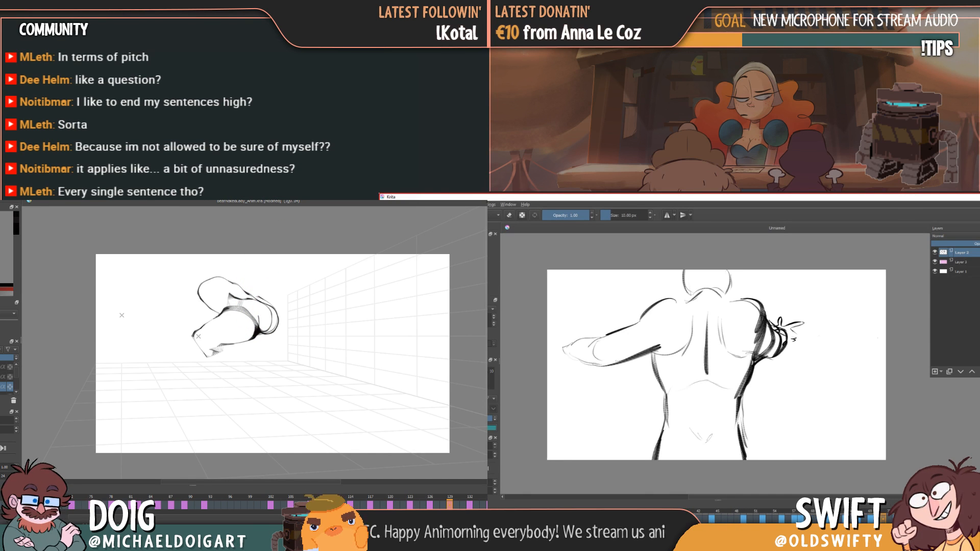
pyautogui.press('Right')
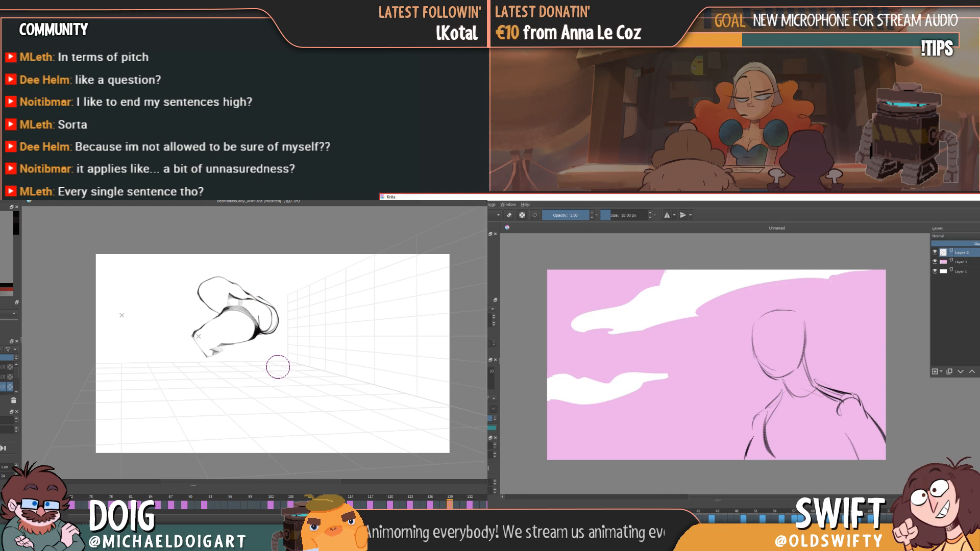
pyautogui.hotkey('ctrl', 's')
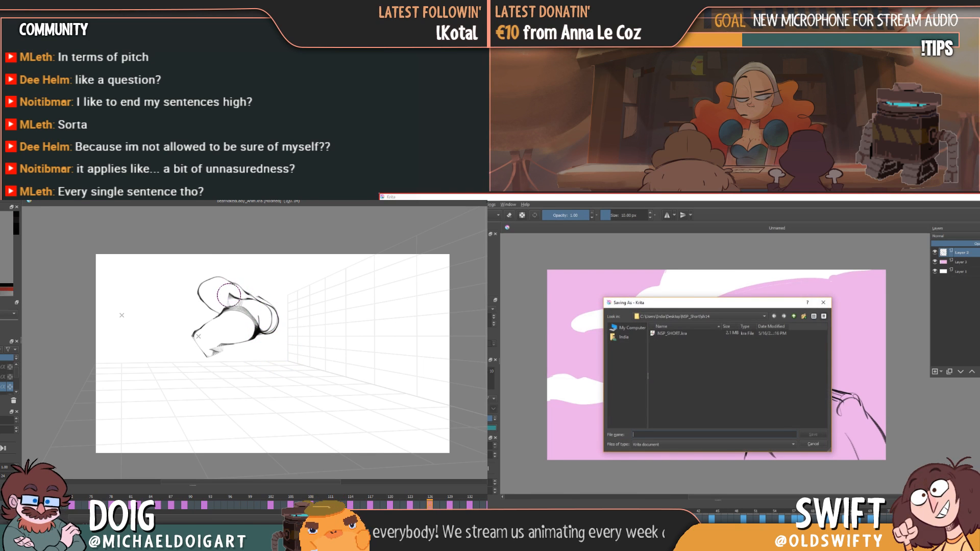
pyautogui.click(812, 444)
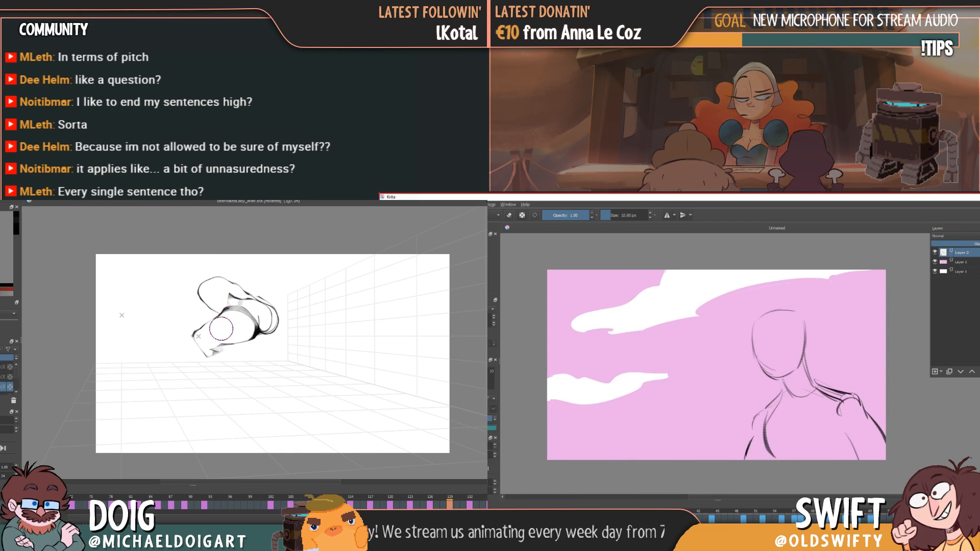
# - Review the reaching figure's back-view and head-and-shoulders poses by stepping back and forth through its frames
pyautogui.press('Left')
pyautogui.press('Left')
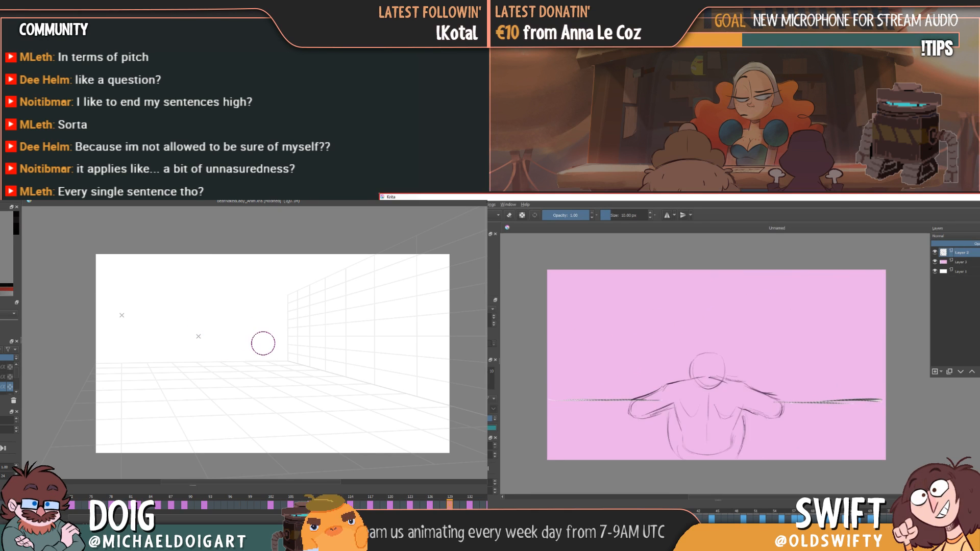
pyautogui.press('Right')
pyautogui.press('Right')
pyautogui.press('Right')
pyautogui.press('Right')
pyautogui.press('Right')
pyautogui.press('Right')
pyautogui.press('Right')
pyautogui.press('Right')
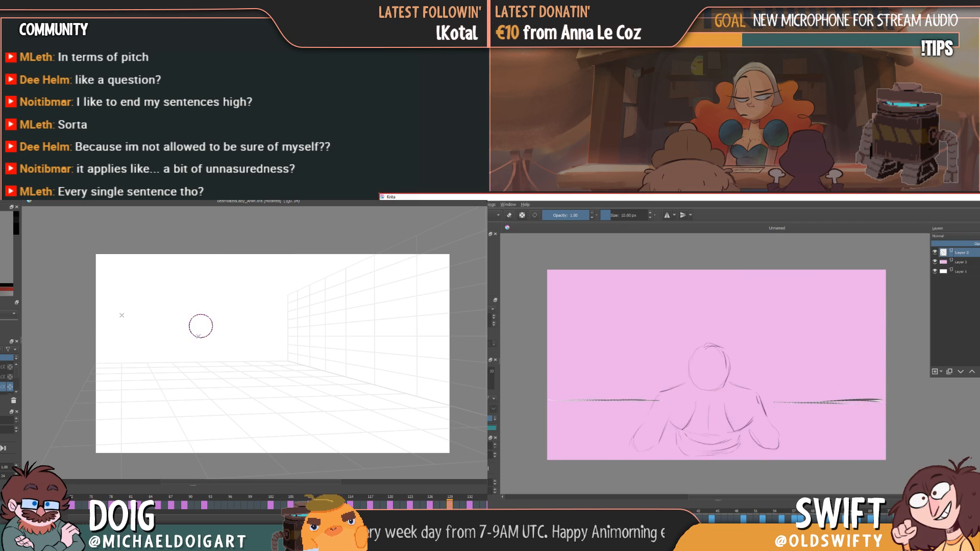
pyautogui.press('Left')
pyautogui.press('Left')
pyautogui.press('Left')
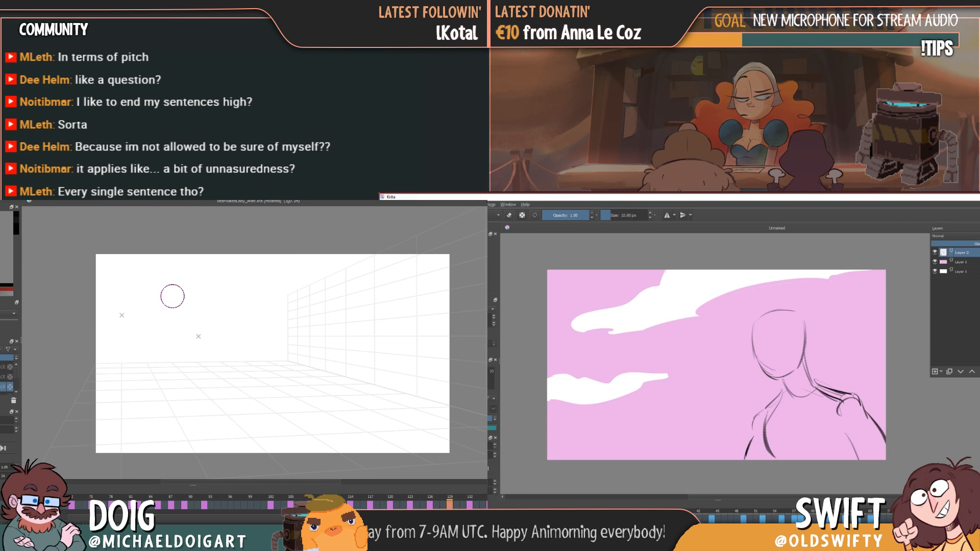
# - Sketch the lunging runner's arched torso and hips with the trailing leg stretched diagonally down to the grid floor
pyautogui.moveTo(155, 307)
pyautogui.mouseDown()
pyautogui.moveTo(216, 312)
pyautogui.moveTo(153, 293)
pyautogui.moveTo(206, 295)
pyautogui.mouseUp()
pyautogui.moveTo(199, 336)
pyautogui.mouseDown()
pyautogui.moveTo(233, 327)
pyautogui.moveTo(229, 317)
pyautogui.moveTo(276, 390)
pyautogui.mouseUp()
pyautogui.press('Left')
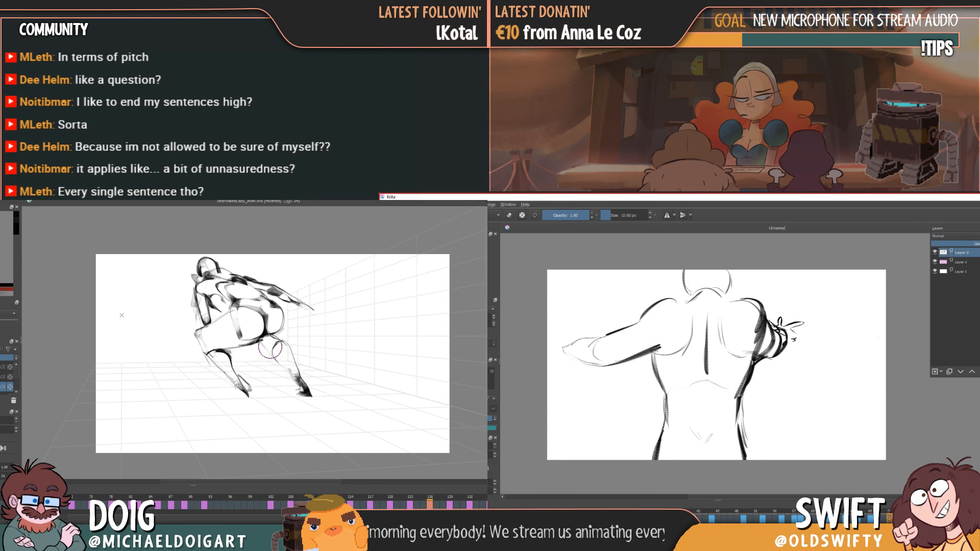
pyautogui.press('Right')
pyautogui.moveTo(237, 333); pyautogui.dragTo(293, 394)
pyautogui.moveTo(255, 349); pyautogui.dragTo(294, 397)
pyautogui.moveTo(194, 301)
pyautogui.mouseDown()
pyautogui.moveTo(259, 348)
pyautogui.moveTo(267, 373)
pyautogui.moveTo(294, 398)
pyautogui.mouseUp()
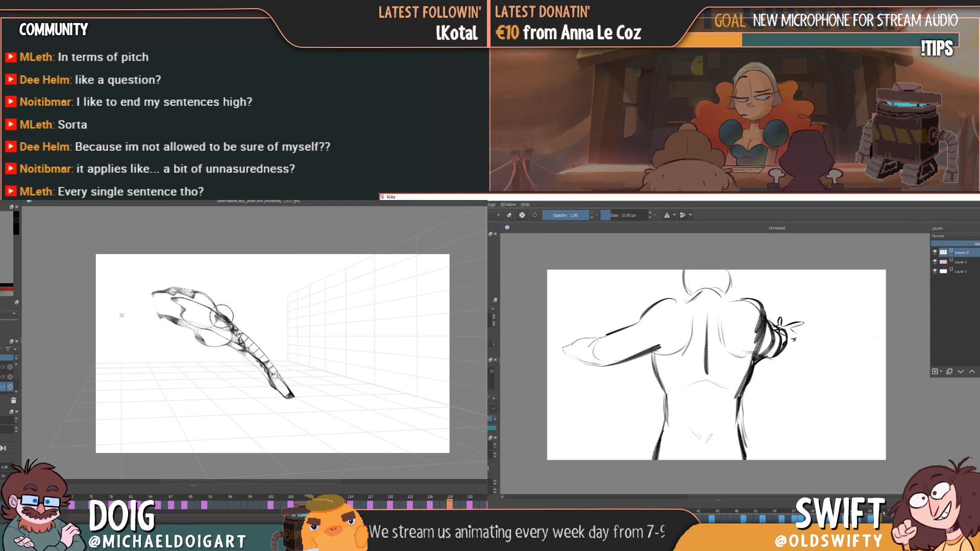
# - Start the runner's bent front knee with short dark strokes below the torso, comparing the reaching figure's back-view frames
pyautogui.press('Left')
pyautogui.press('Right')
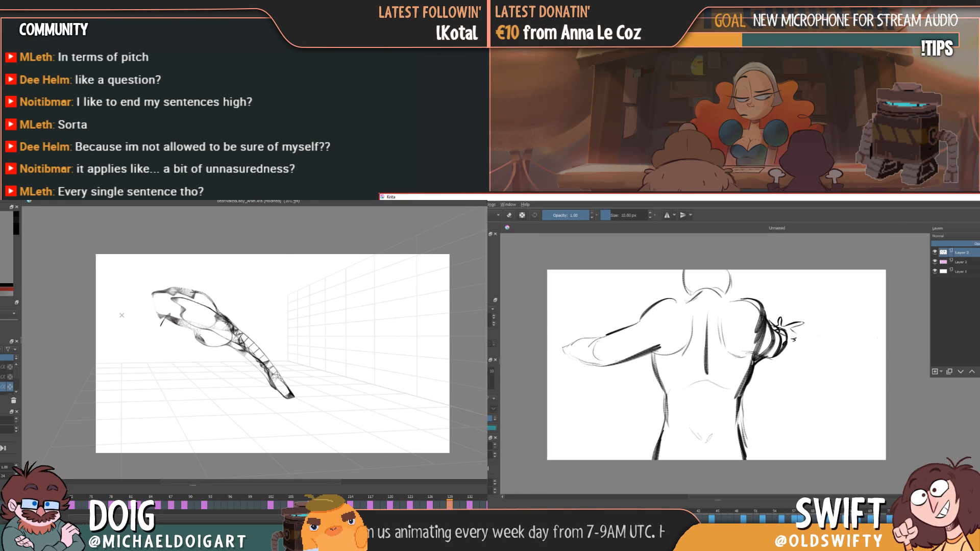
pyautogui.press('Left')
pyautogui.press('Right')
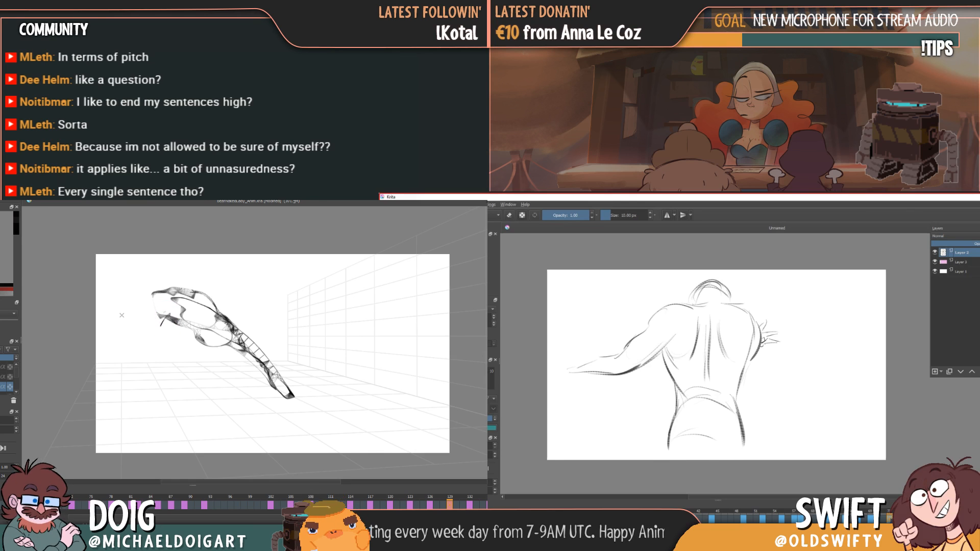
pyautogui.press('Left')
pyautogui.moveTo(153, 330); pyautogui.dragTo(150, 328)
pyautogui.press('Right')
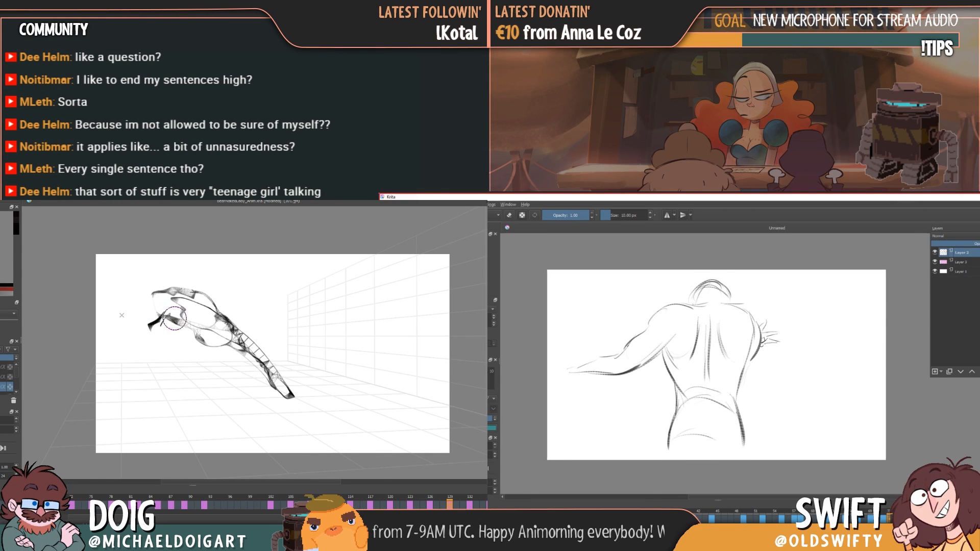
# - Draw the bent leg's upper shin and thigh underside back to the hip and strengthen the knee contour
pyautogui.moveTo(145, 346); pyautogui.dragTo(170, 367)
pyautogui.press('Left')
pyautogui.press('Left')
pyautogui.moveTo(155, 349); pyautogui.dragTo(237, 336)
pyautogui.press('Left')
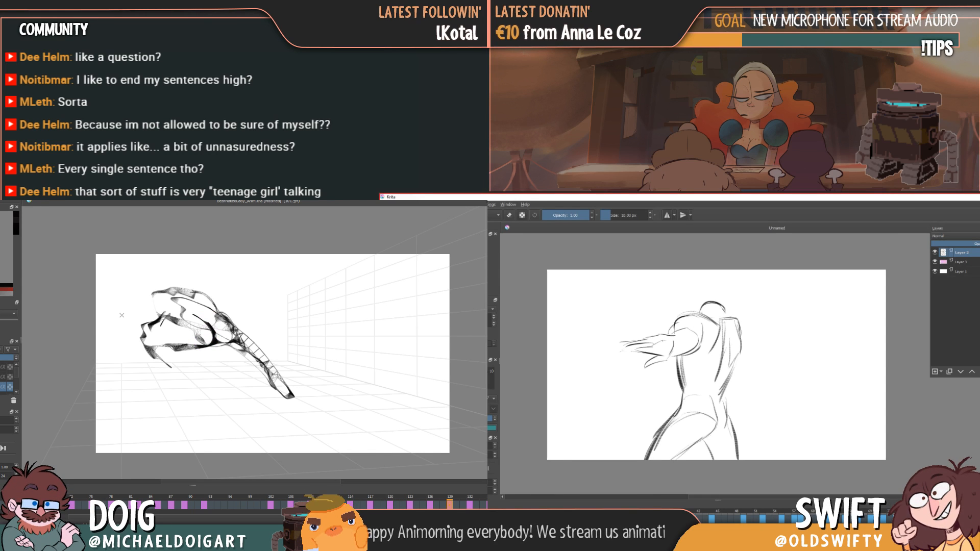
pyautogui.press('Left')
pyautogui.moveTo(145, 332)
pyautogui.mouseDown()
pyautogui.moveTo(156, 351)
pyautogui.moveTo(158, 318)
pyautogui.mouseUp()
pyautogui.press('Left')
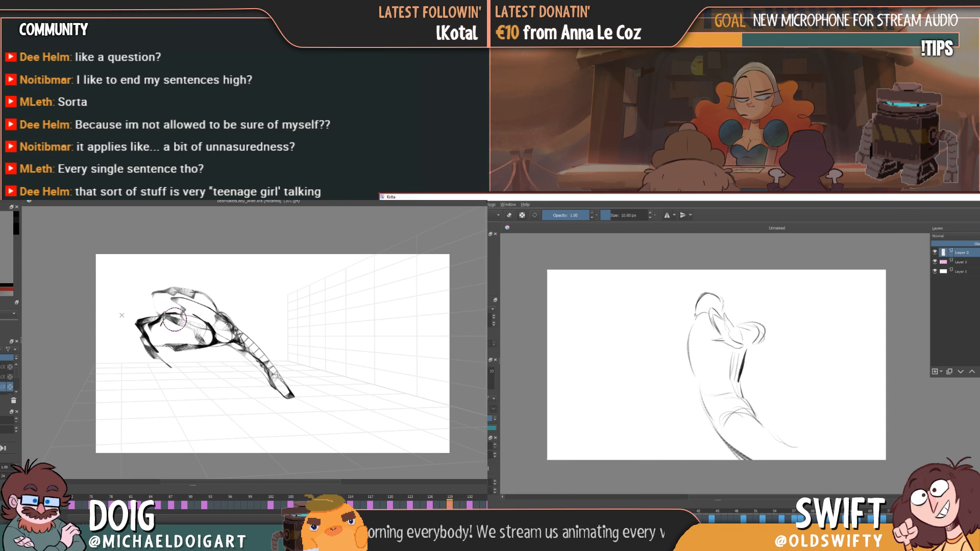
# - Complete the runner's bent leg with calf lines and a dark foot, flipping between the reaching figure's adjacent frames
pyautogui.press('Left')
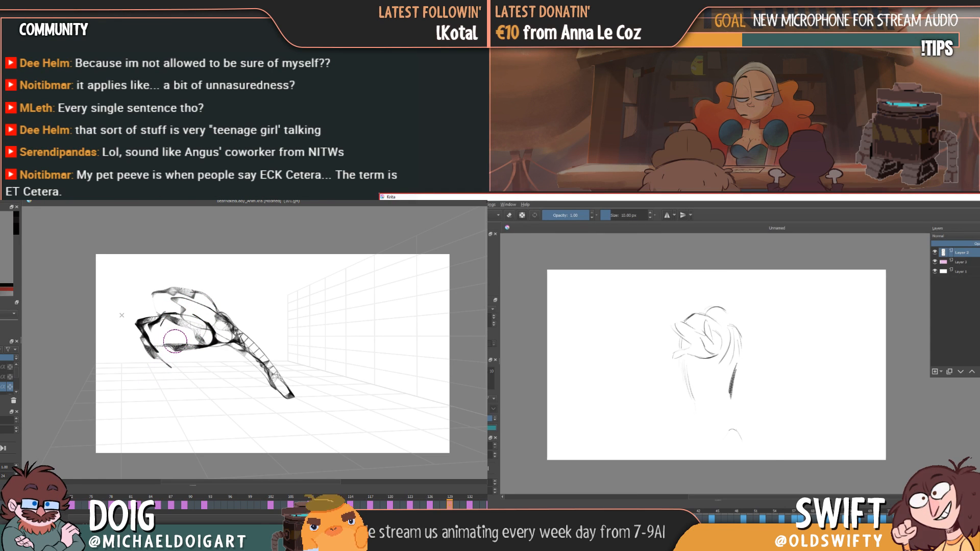
pyautogui.press('Right')
pyautogui.press('Left')
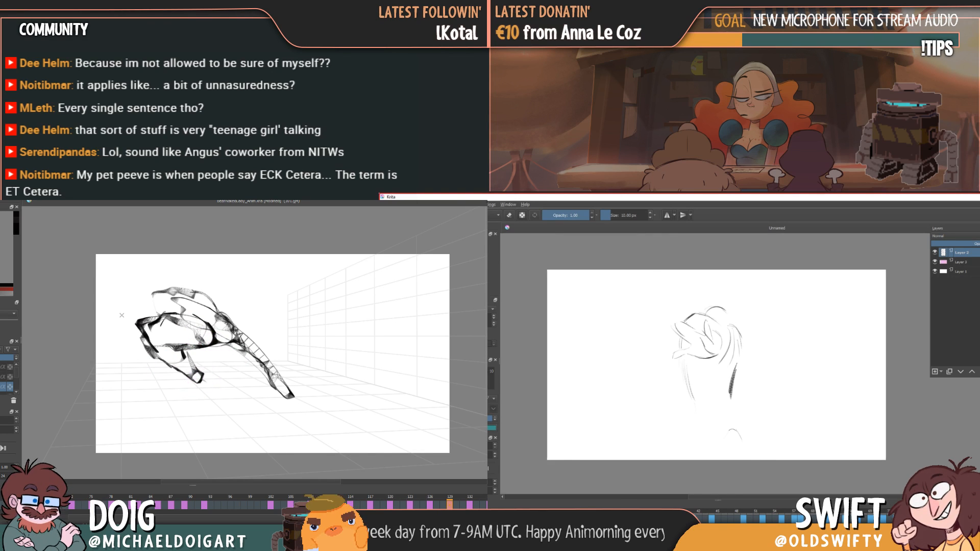
pyautogui.press('Right')
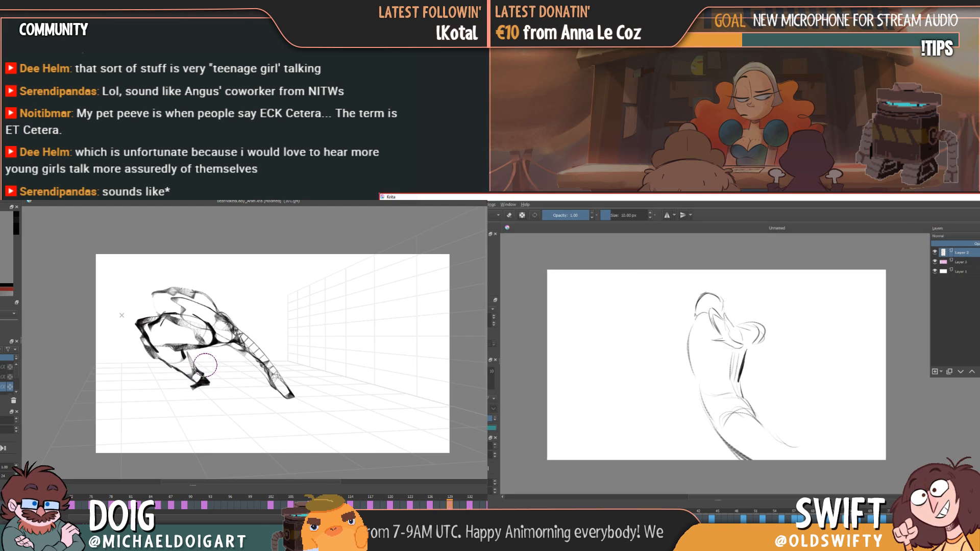
pyautogui.press('Left')
pyautogui.press('Right')
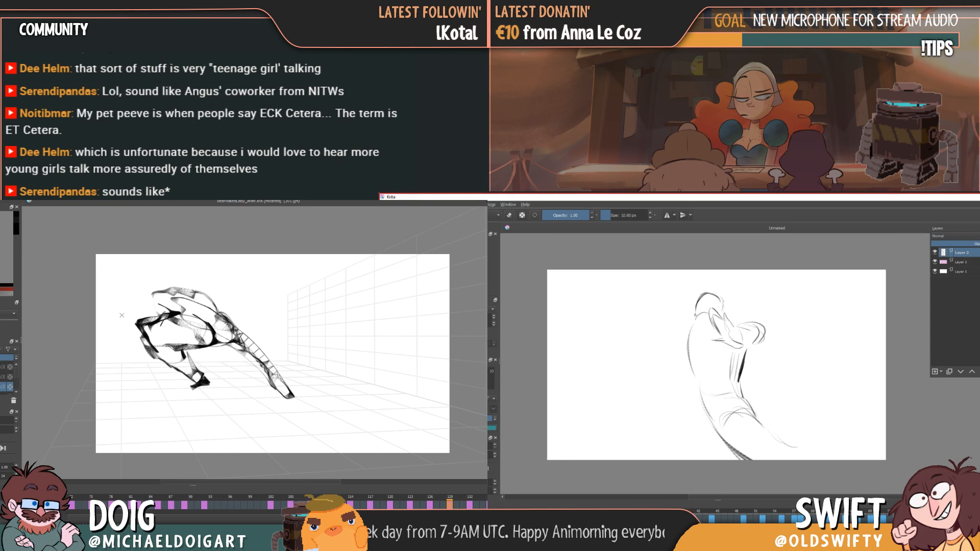
# - Darken the runner's shoulder, back and bent-leg contours and lengthen the trailing leg to a pointed foot
pyautogui.moveTo(190, 294); pyautogui.dragTo(149, 302)
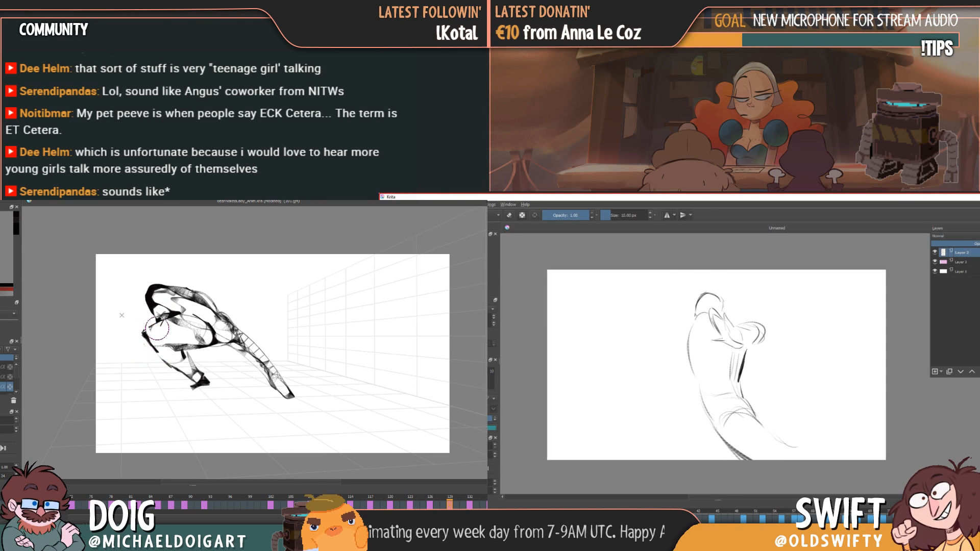
pyautogui.moveTo(168, 325); pyautogui.dragTo(153, 332)
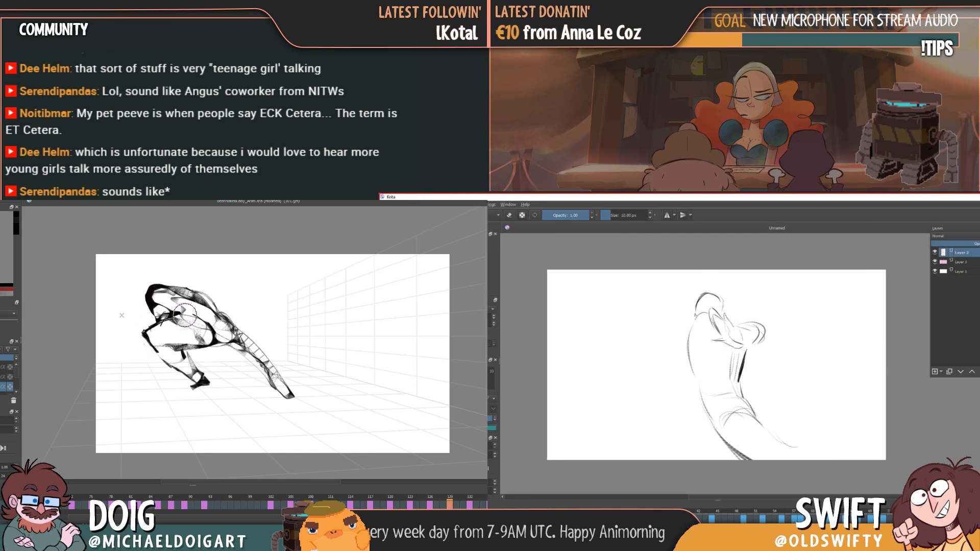
pyautogui.moveTo(158, 345)
pyautogui.mouseDown()
pyautogui.moveTo(171, 347)
pyautogui.moveTo(176, 366)
pyautogui.mouseUp()
pyautogui.moveTo(210, 337); pyautogui.dragTo(228, 330)
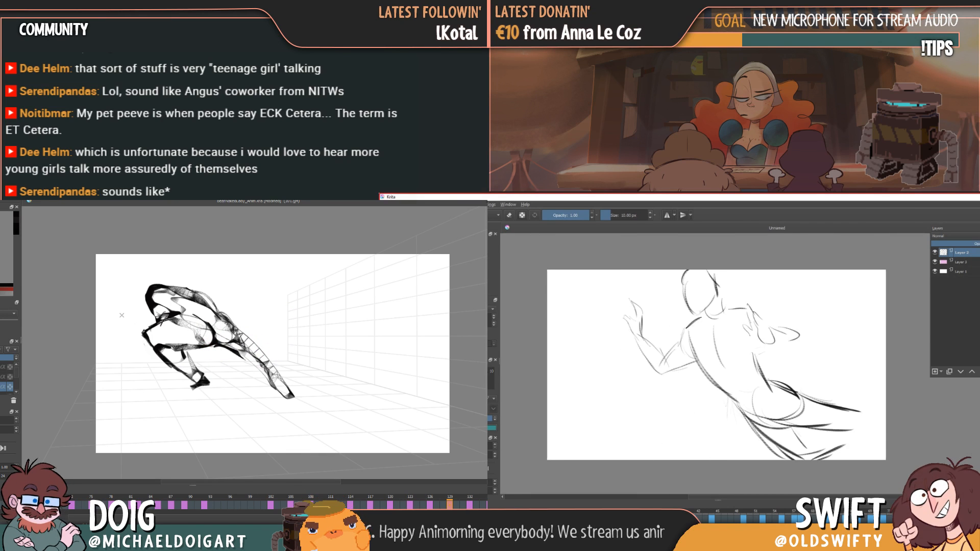
pyautogui.moveTo(257, 370); pyautogui.dragTo(301, 403)
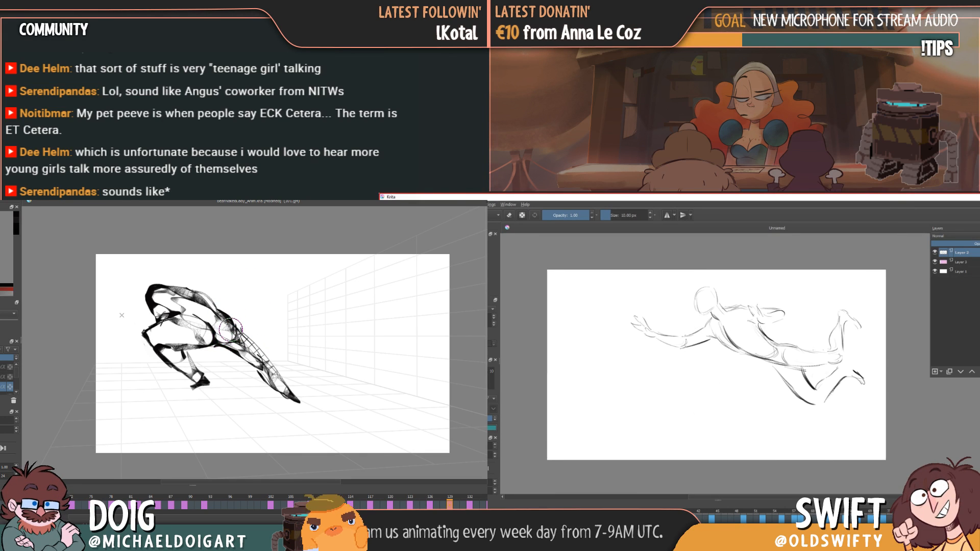
# - Try to rotate the flying figure clockwise so its legs sit lower
pyautogui.hotkey('ctrl', 't')
pyautogui.moveTo(865, 405); pyautogui.dragTo(878, 419)
pyautogui.moveTo(891, 425); pyautogui.dragTo(858, 417)
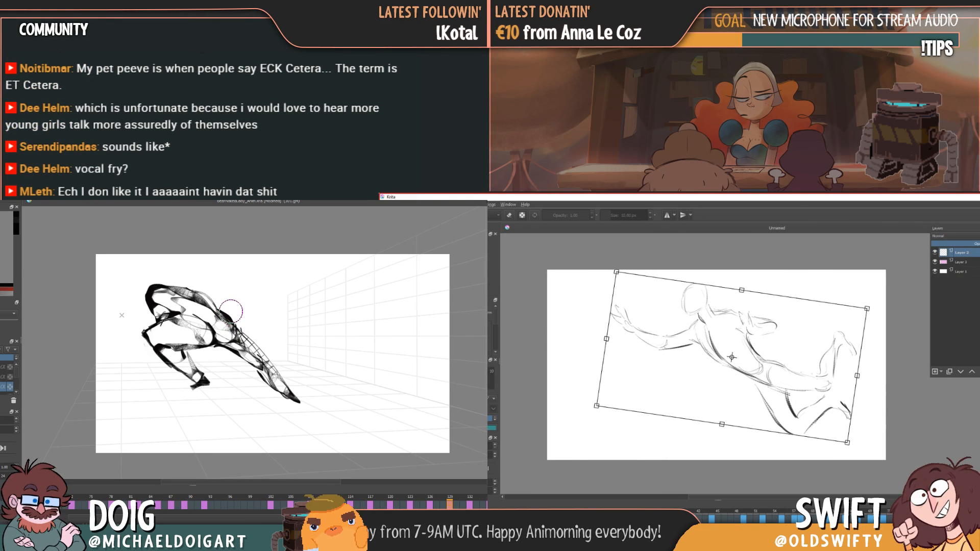
# - Check the flying figure's arc of motion by flipping repeatedly between its pose and the neighbouring take-off and landing frames
pyautogui.press('Left')
pyautogui.press('Left')
pyautogui.press('Left')
pyautogui.press('Left')
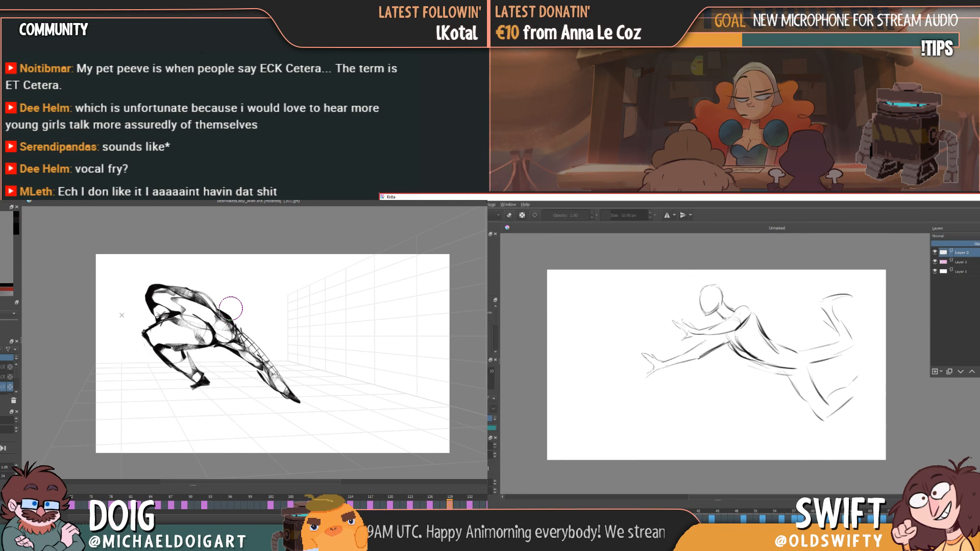
pyautogui.press('Right')
pyautogui.press('Right')
pyautogui.press('Right')
pyautogui.press('Left')
pyautogui.press('Left')
pyautogui.press('Left')
pyautogui.press('Right')
pyautogui.press('Right')
pyautogui.press('Left')
pyautogui.press('Left')
pyautogui.press('Right')
pyautogui.press('Right')
pyautogui.press('Left')
pyautogui.press('Right')
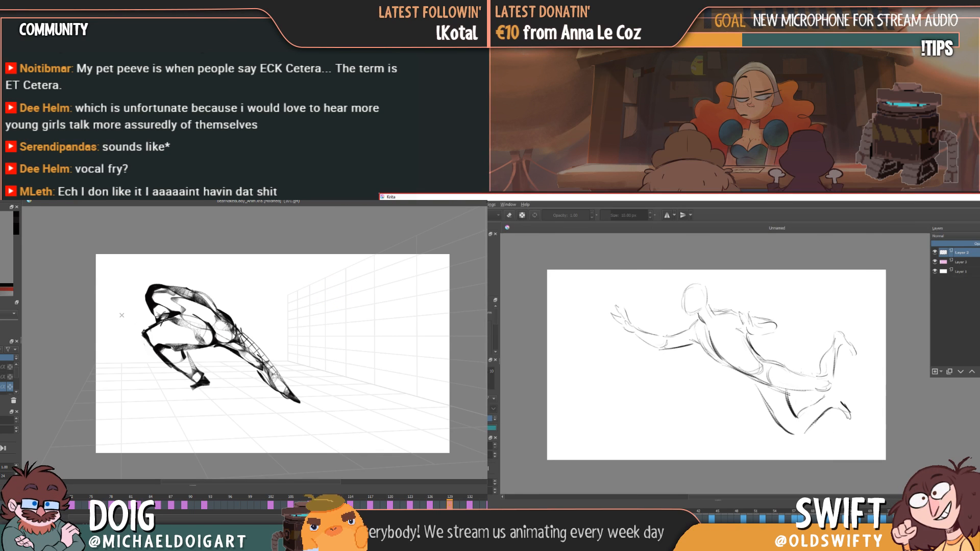
pyautogui.press('Left')
pyautogui.press('Right')
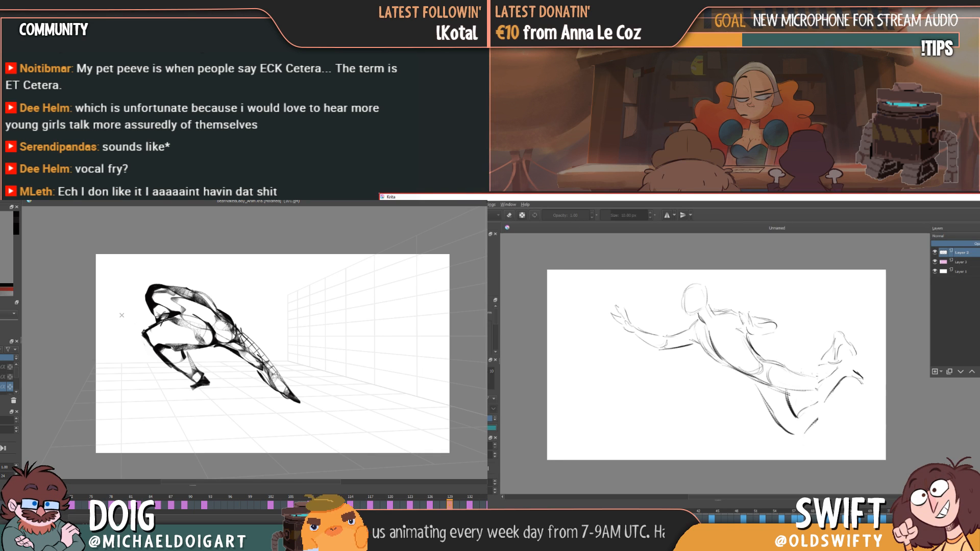
pyautogui.press('Left')
pyautogui.press('Right')
pyautogui.press('Right')
pyautogui.press('Left')
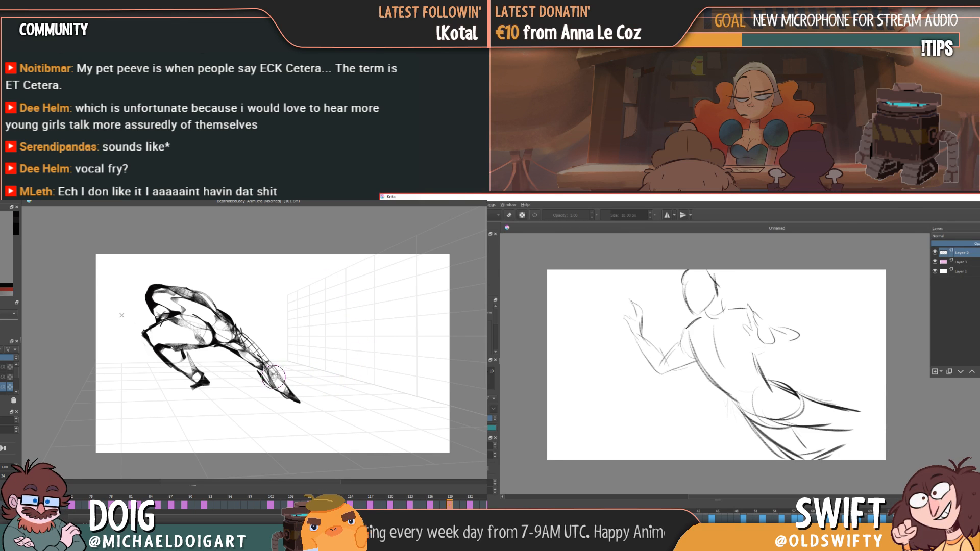
pyautogui.press('Left')
pyautogui.press('Left')
pyautogui.press('Right')
pyautogui.press('Right')
pyautogui.press('Left')
pyautogui.press('Right')
pyautogui.press('Left')
pyautogui.press('Right')
pyautogui.press('Left')
pyautogui.press('Left')
pyautogui.press('Right')
pyautogui.press('Right')
pyautogui.press('Right')
pyautogui.press('Left')
pyautogui.press('Left')
pyautogui.press('Right')
pyautogui.press('Left')
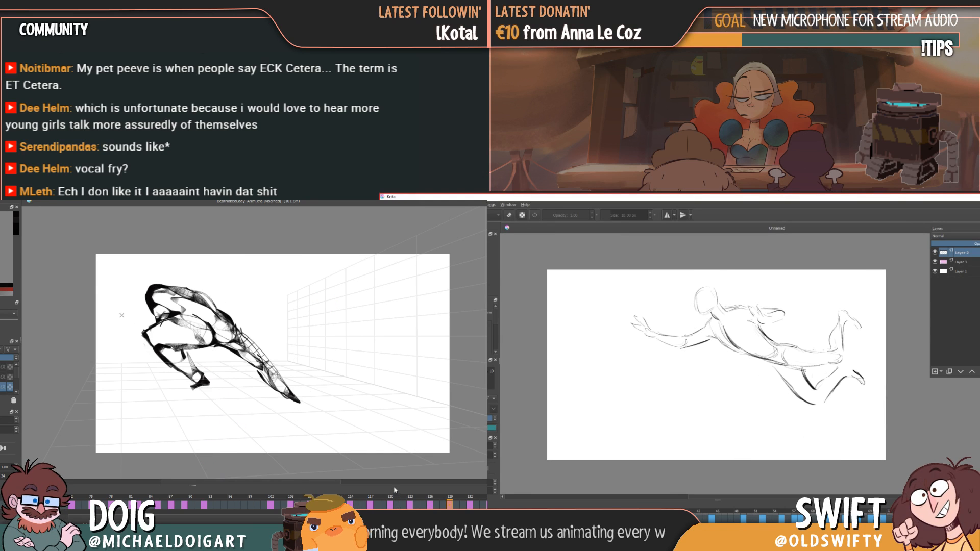
# - Move the flying figure's transform pivot onto its head and rotate the drawing clockwise so the legs drop
pyautogui.hotkey('ctrl', 't')
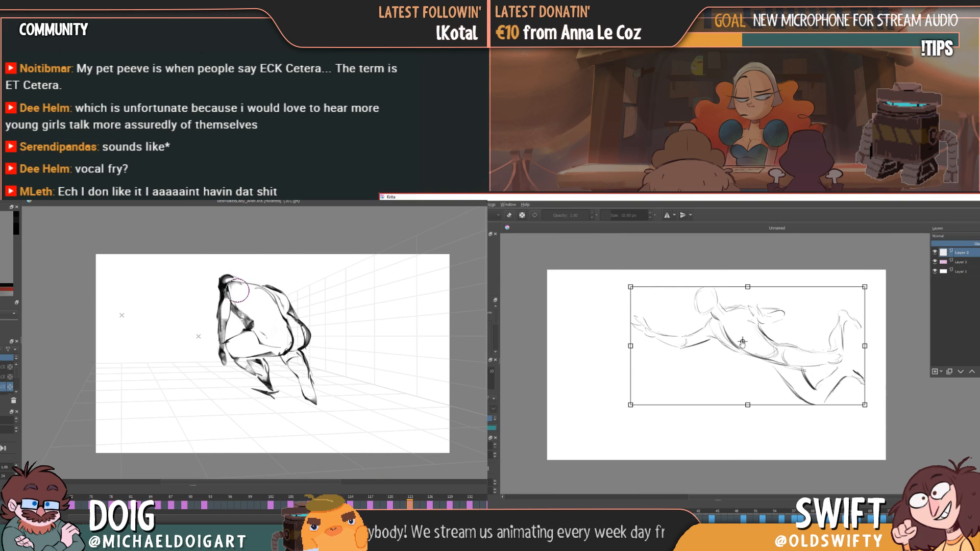
pyautogui.moveTo(748, 346); pyautogui.dragTo(707, 307)
pyautogui.moveTo(870, 403); pyautogui.dragTo(844, 433)
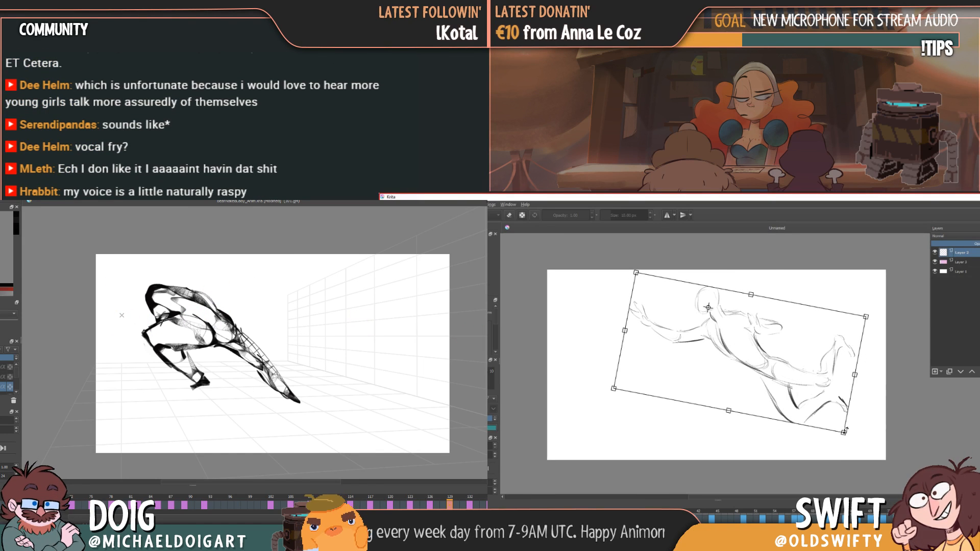
# - Slightly enlarge the rotated flying figure and the runner, scaling the runner up and back from its trailing foot, and apply the runner's transform
pyautogui.hotkey('ctrl', 't')
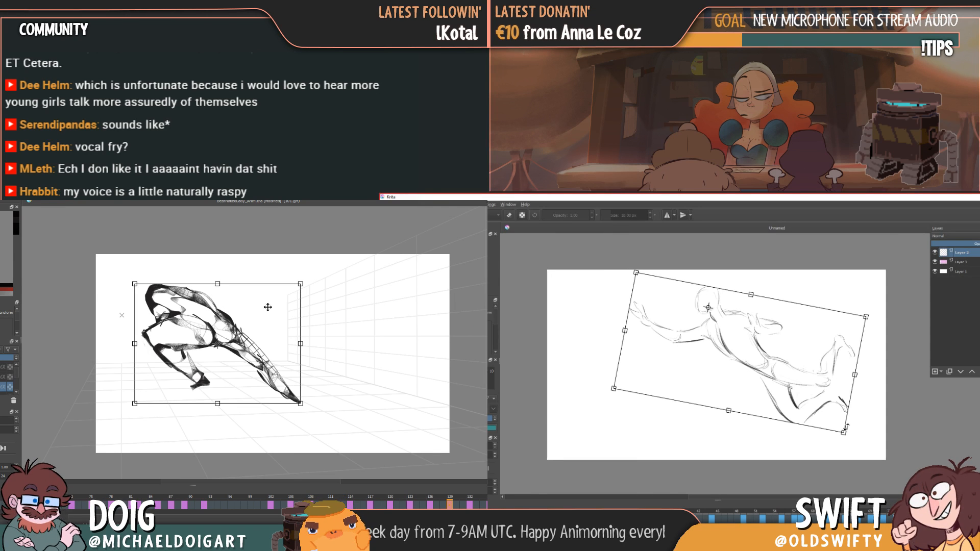
pyautogui.moveTo(845, 432); pyautogui.dragTo(862, 443)
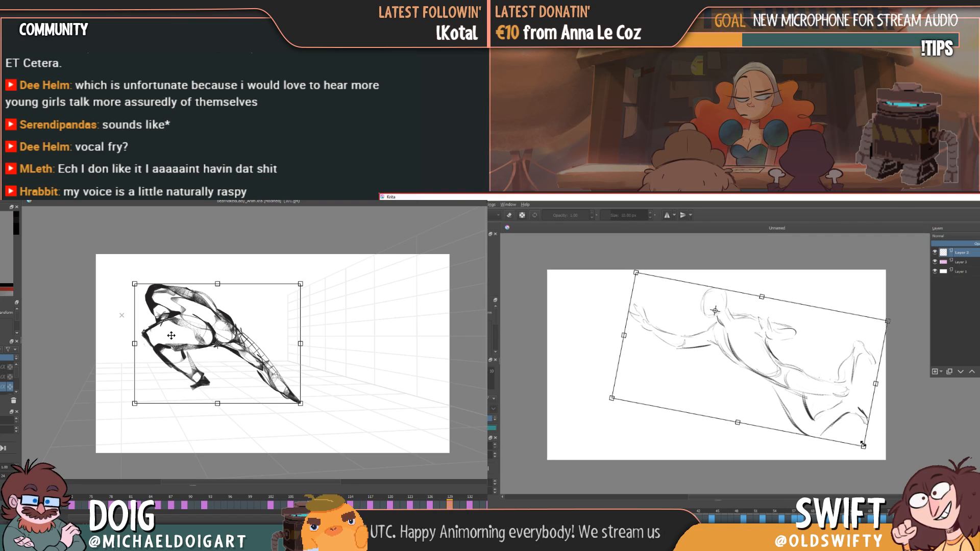
pyautogui.moveTo(135, 284); pyautogui.dragTo(124, 271)
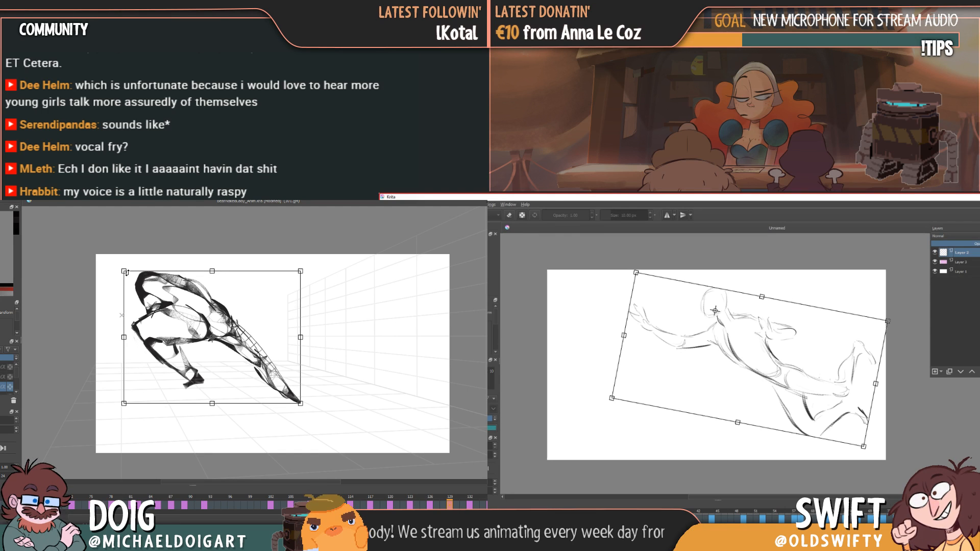
pyautogui.press('Return')
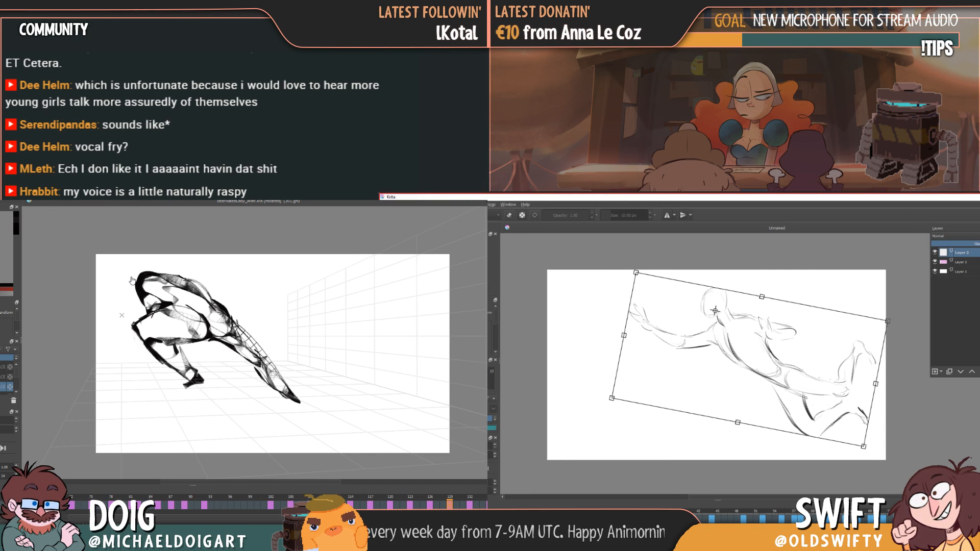
# - Apply the transform on the lunging runner unchanged and switch back to the brush tool
pyautogui.click(185, 344)
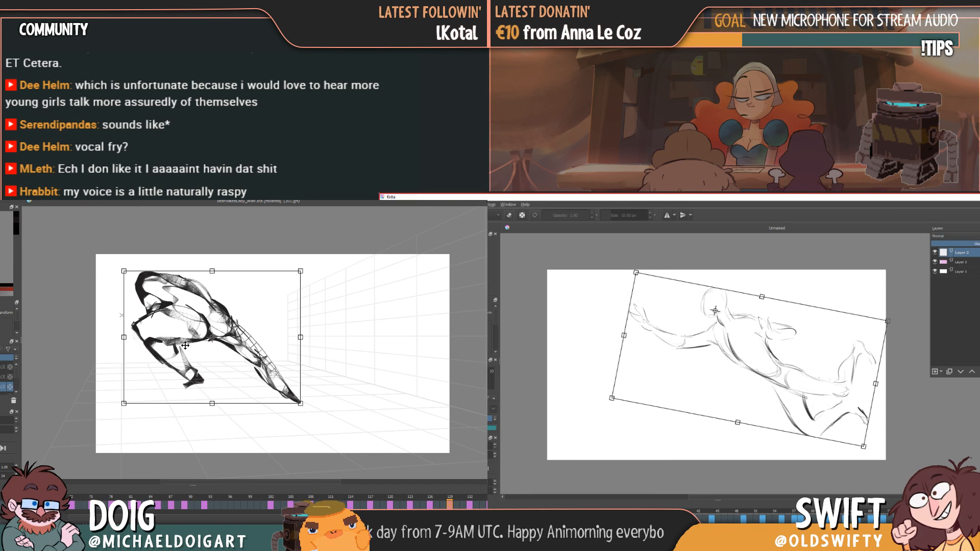
pyautogui.press('Return')
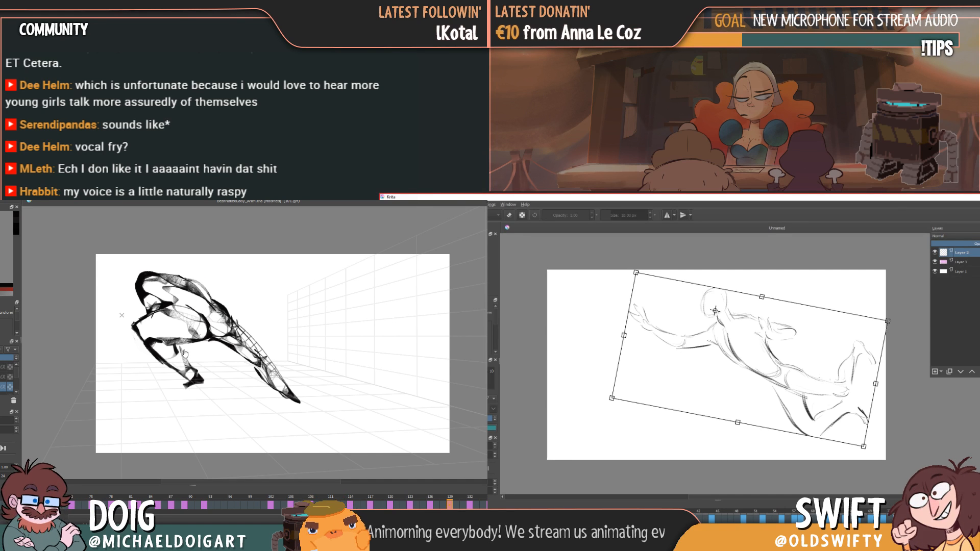
pyautogui.press('b')
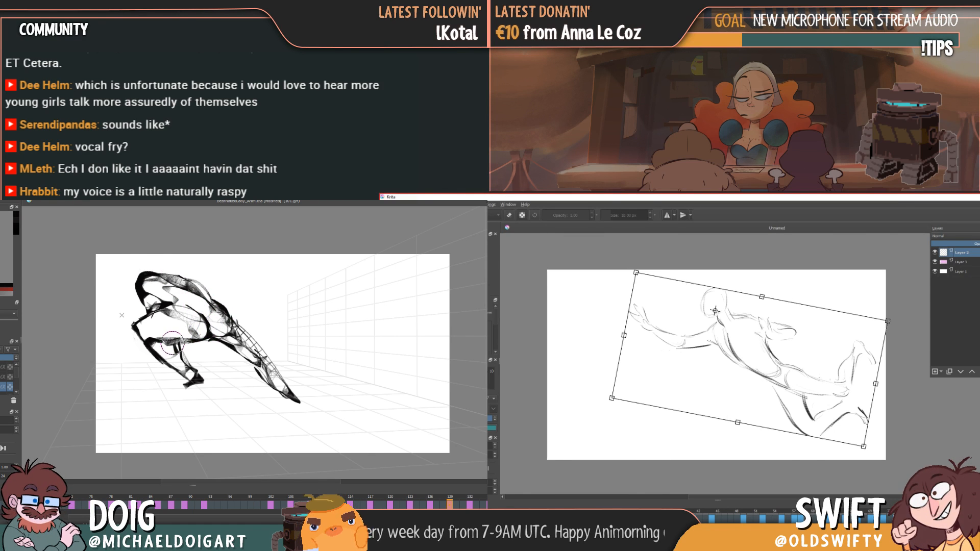
# - Check the leap's motion by flipping repeatedly between the take-off, flying and diving poses
pyautogui.press('Left')
pyautogui.press('Right')
pyautogui.press('Right')
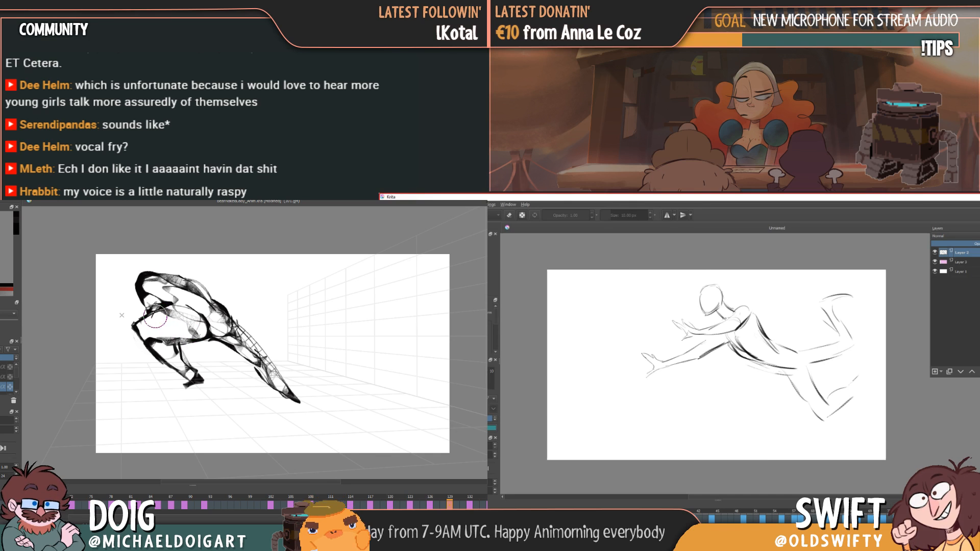
pyautogui.press('Left')
pyautogui.press('Left')
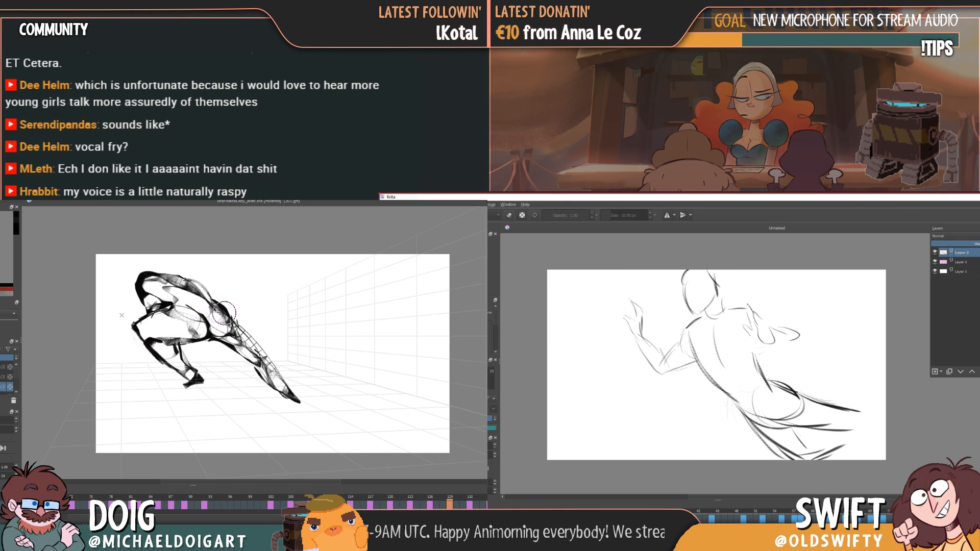
pyautogui.press('Right')
pyautogui.press('Left')
pyautogui.press('Right')
pyautogui.press('Right')
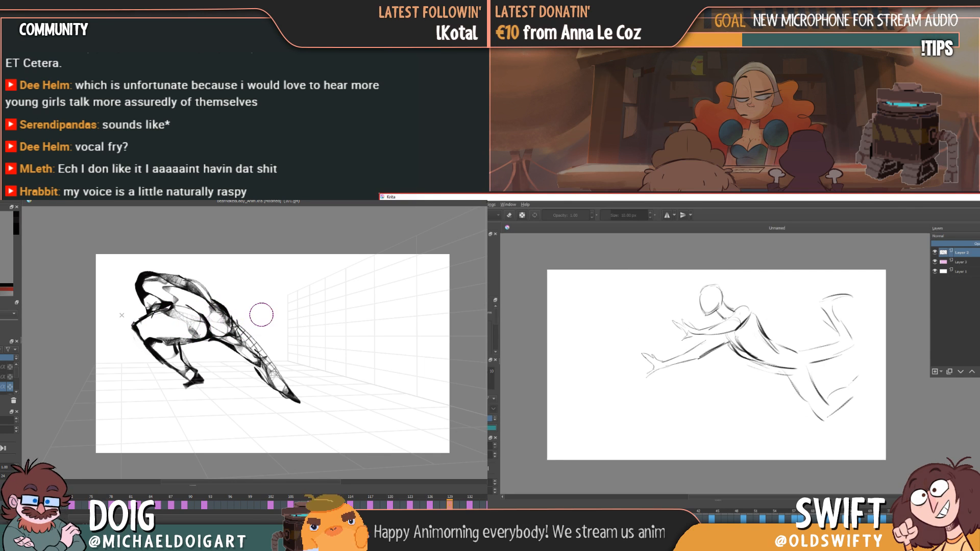
pyautogui.press('Left')
pyautogui.press('Left')
pyautogui.press('Right')
pyautogui.press('Right')
pyautogui.press('Left')
pyautogui.press('Left')
pyautogui.press('Right')
pyautogui.press('Right')
pyautogui.press('Left')
pyautogui.press('Left')
pyautogui.press('Right')
pyautogui.press('Right')
pyautogui.press('Left')
pyautogui.press('Left')
pyautogui.press('Right')
pyautogui.press('Right')
pyautogui.press('Left')
pyautogui.press('Left')
pyautogui.press('Right')
# - Nudge the diving figure slightly down and compare its placement against the neighbouring frames
pyautogui.hotkey('ctrl', 't')
pyautogui.moveTo(804, 405); pyautogui.dragTo(801, 413)
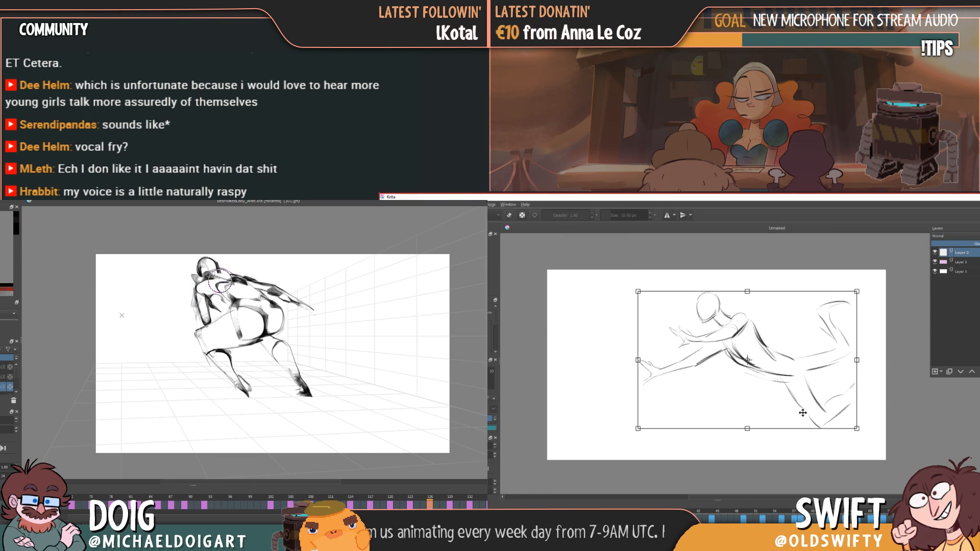
pyautogui.press('Left')
pyautogui.press('Left')
pyautogui.press('Right')
pyautogui.press('Right')
pyautogui.press('Right')
pyautogui.press('Left')
pyautogui.press('Left')
pyautogui.press('Left')
pyautogui.press('Right')
pyautogui.press('Right')
pyautogui.press('Right')
pyautogui.press('Left')
pyautogui.press('Right')
# - Clear the lunging runner from the current frame and rough in new head and upper-body shapes
pyautogui.hotkey('ctrl', 't')
pyautogui.press('Delete')
pyautogui.press('Return')
pyautogui.moveTo(176, 310)
pyautogui.mouseDown()
pyautogui.moveTo(157, 336)
pyautogui.moveTo(198, 339)
pyautogui.mouseUp()
# - Move the diving figure slightly to the right and apply the transform
pyautogui.hotkey('ctrl', 't')
pyautogui.moveTo(815, 418); pyautogui.dragTo(827, 425)
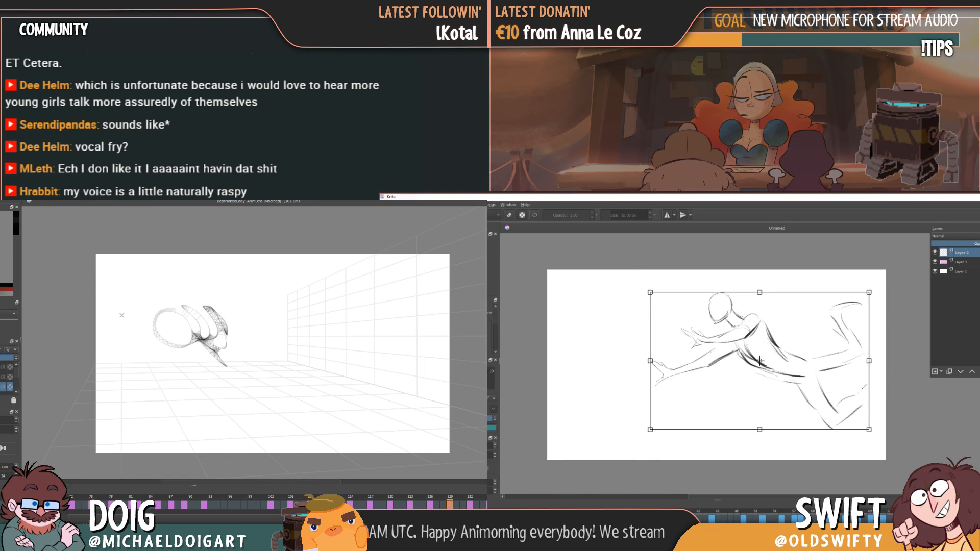
pyautogui.press('Return')
# - Sketch limb strokes trailing down from the new runner pose, comparing with the neighbouring frames
pyautogui.moveTo(226, 348)
pyautogui.mouseDown()
pyautogui.moveTo(252, 378)
pyautogui.moveTo(267, 402)
pyautogui.mouseUp()
pyautogui.press('Right')
pyautogui.press('Right')
pyautogui.press('Left')
pyautogui.press('Left')
pyautogui.moveTo(224, 349)
pyautogui.mouseDown()
pyautogui.moveTo(282, 402)
pyautogui.moveTo(159, 309)
pyautogui.moveTo(195, 340)
pyautogui.moveTo(189, 348)
pyautogui.moveTo(213, 376)
pyautogui.mouseUp()
pyautogui.press('Left')
pyautogui.press('Right')
pyautogui.press('Left')
pyautogui.press('Right')
# - Shift the diving figure slightly left with a tiny clockwise rotation while adding more upper-body strokes to the runner's rough
pyautogui.hotkey('ctrl', 't')
pyautogui.moveTo(805, 429); pyautogui.dragTo(813, 427)
pyautogui.moveTo(153, 311)
pyautogui.mouseDown()
pyautogui.moveTo(170, 293)
pyautogui.moveTo(197, 302)
pyautogui.mouseUp()
pyautogui.moveTo(820, 422); pyautogui.dragTo(816, 422)
pyautogui.moveTo(197, 302); pyautogui.dragTo(245, 355)
pyautogui.press('Left')
pyautogui.moveTo(128, 283)
pyautogui.mouseDown()
pyautogui.moveTo(117, 320)
pyautogui.moveTo(136, 307)
pyautogui.moveTo(127, 320)
pyautogui.mouseUp()
pyautogui.press('Right')
pyautogui.press('Left')
pyautogui.press('Left')
pyautogui.press('Left')
pyautogui.press('Left')
pyautogui.press('Right')
pyautogui.press('Left')
pyautogui.click(823, 416)
pyautogui.press('Right')
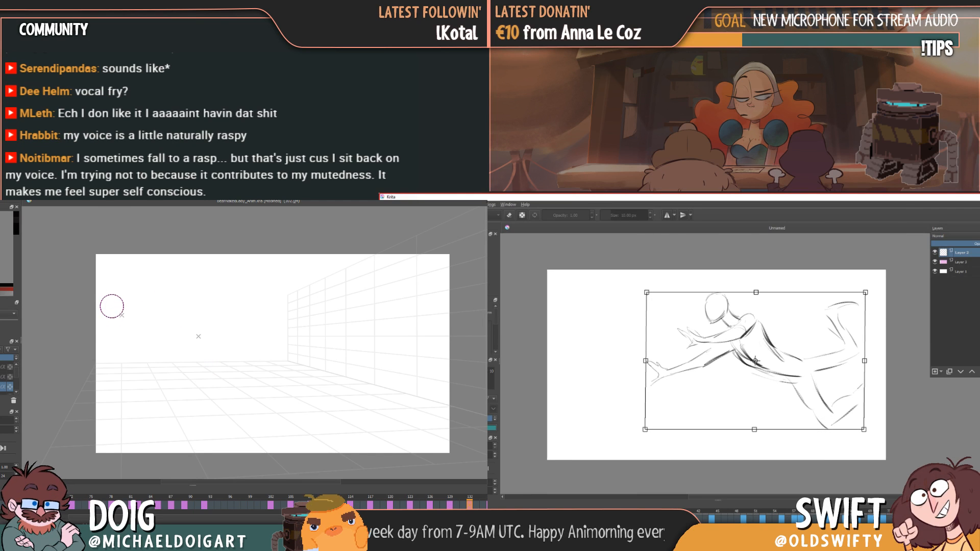
# - Sketch the runner's next low lunging pose on the blank frame, with a forward-reaching upper body and a leg trailing behind
pyautogui.moveTo(98, 334)
pyautogui.mouseDown()
pyautogui.moveTo(113, 290)
pyautogui.moveTo(138, 325)
pyautogui.mouseUp()
pyautogui.press('Return')
pyautogui.press('Left')
pyautogui.moveTo(115, 289); pyautogui.dragTo(168, 331)
pyautogui.moveTo(116, 312); pyautogui.dragTo(172, 330)
pyautogui.moveTo(174, 293)
pyautogui.mouseDown()
pyautogui.moveTo(197, 327)
pyautogui.moveTo(219, 323)
pyautogui.moveTo(137, 366)
pyautogui.moveTo(165, 372)
pyautogui.moveTo(148, 379)
pyautogui.mouseUp()
pyautogui.moveTo(149, 335); pyautogui.dragTo(194, 345)
pyautogui.moveTo(137, 359)
pyautogui.mouseDown()
pyautogui.moveTo(157, 373)
pyautogui.moveTo(208, 339)
pyautogui.moveTo(229, 377)
pyautogui.moveTo(250, 384)
pyautogui.mouseUp()
pyautogui.moveTo(218, 323); pyautogui.dragTo(250, 382)
pyautogui.moveTo(152, 296)
pyautogui.mouseDown()
pyautogui.moveTo(214, 315)
pyautogui.moveTo(193, 321)
pyautogui.mouseUp()
pyautogui.moveTo(239, 361)
pyautogui.mouseDown()
pyautogui.moveTo(279, 406)
pyautogui.moveTo(173, 324)
pyautogui.mouseUp()
# - Rotate the landing figure with outstretched arms counterclockwise and reposition it to follow on from the diving pose
pyautogui.press('Left')
pyautogui.press('Left')
pyautogui.press('Right')
pyautogui.press('Right')
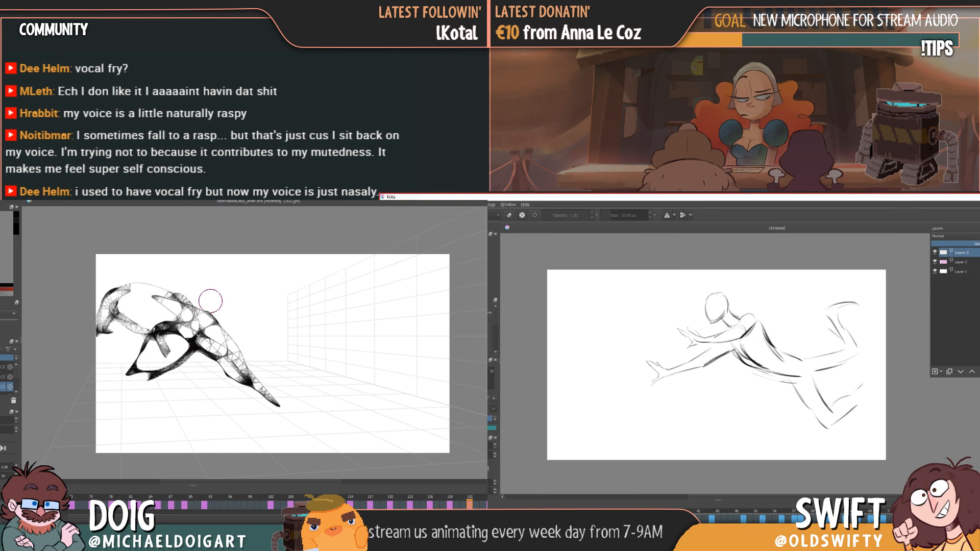
pyautogui.press('Left')
pyautogui.press('Left')
pyautogui.hotkey('ctrl', 't')
pyautogui.press('Right')
pyautogui.press('Right')
pyautogui.moveTo(823, 410); pyautogui.dragTo(825, 386)
pyautogui.moveTo(779, 357); pyautogui.dragTo(796, 368)
pyautogui.press('Right')
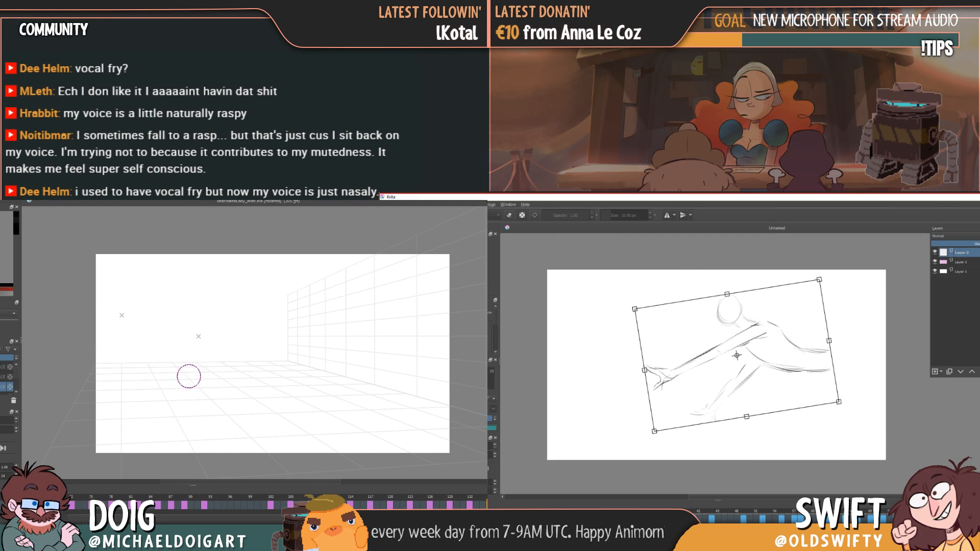
pyautogui.press('Left')
pyautogui.press('Right')
pyautogui.moveTo(97, 336)
pyautogui.mouseDown()
pyautogui.moveTo(125, 319)
pyautogui.moveTo(124, 369)
pyautogui.moveTo(158, 343)
pyautogui.moveTo(121, 316)
pyautogui.moveTo(159, 366)
pyautogui.moveTo(145, 385)
pyautogui.moveTo(149, 358)
pyautogui.moveTo(167, 356)
pyautogui.moveTo(164, 328)
pyautogui.mouseUp()
pyautogui.press('Left')
pyautogui.press('Left')
pyautogui.press('Left')
pyautogui.press('Left')
pyautogui.press('Left')
pyautogui.press('Right')
pyautogui.press('Left')
pyautogui.hotkey('ctrl', 'z')
# - Shift and slightly rotate the figure landing on its hands, and rough in the runner's arched upper body on the blank frame
pyautogui.hotkey('ctrl', 't')
pyautogui.moveTo(146, 384)
pyautogui.mouseDown()
pyautogui.moveTo(178, 390)
pyautogui.moveTo(148, 354)
pyautogui.mouseUp()
pyautogui.moveTo(799, 368); pyautogui.dragTo(805, 373)
pyautogui.moveTo(149, 354); pyautogui.dragTo(216, 343)
pyautogui.moveTo(804, 373); pyautogui.dragTo(812, 381)
pyautogui.moveTo(217, 343); pyautogui.dragTo(202, 389)
pyautogui.moveTo(844, 424); pyautogui.dragTo(846, 423)
pyautogui.moveTo(171, 308); pyautogui.dragTo(216, 351)
pyautogui.moveTo(846, 423); pyautogui.dragTo(859, 420)
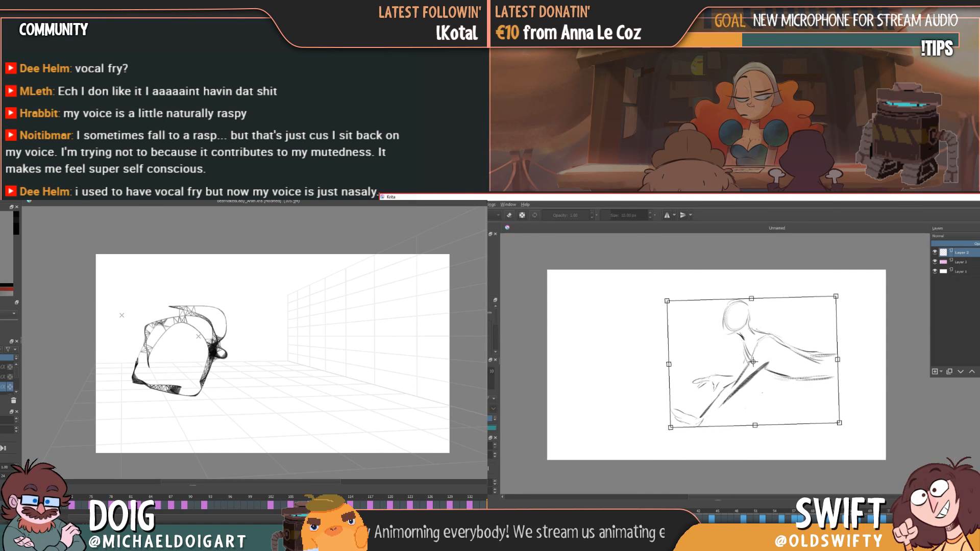
pyautogui.moveTo(225, 353); pyautogui.dragTo(221, 333)
pyautogui.press('Return')
# - Draw the runner's long trailing leg and shade the hips and bent front leg beneath the arched body
pyautogui.moveTo(260, 377); pyautogui.dragTo(287, 394)
pyautogui.press('Left')
pyautogui.press('Left')
pyautogui.moveTo(227, 327); pyautogui.dragTo(280, 390)
pyautogui.press('Right')
pyautogui.press('Right')
pyautogui.moveTo(157, 332)
pyautogui.mouseDown()
pyautogui.moveTo(209, 362)
pyautogui.moveTo(176, 368)
pyautogui.moveTo(191, 391)
pyautogui.mouseUp()
pyautogui.press('Right')
pyautogui.press('Right')
pyautogui.press('Right')
pyautogui.press('Right')
pyautogui.press('Left')
pyautogui.press('Left')
pyautogui.press('Left')
pyautogui.moveTo(214, 358); pyautogui.dragTo(248, 372)
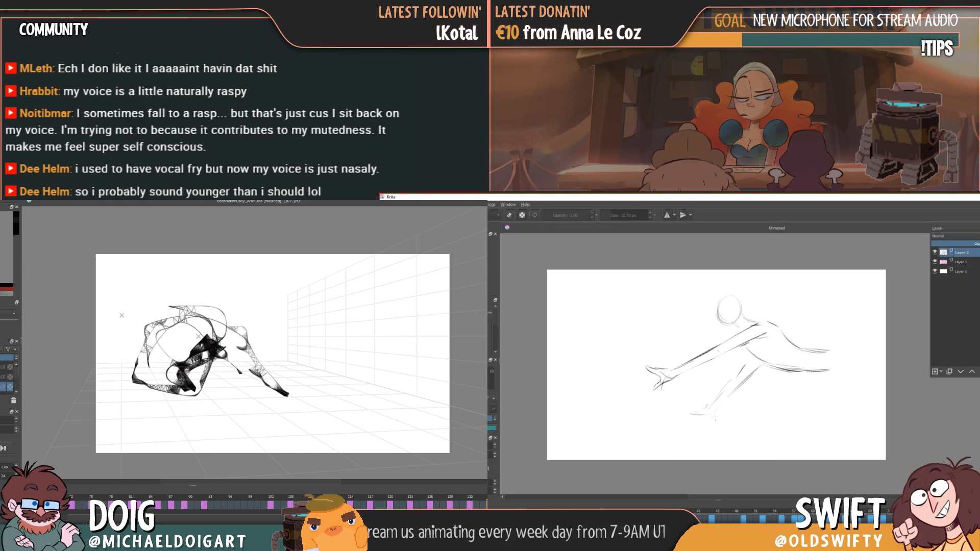
# - Extend the runner's front leg down to a foot on the ground grid and compare the neighbouring frames
pyautogui.press('Left')
pyautogui.press('Left')
pyautogui.press('Left')
pyautogui.press('Right')
pyautogui.moveTo(208, 369)
pyautogui.mouseDown()
pyautogui.moveTo(204, 381)
pyautogui.moveTo(185, 371)
pyautogui.moveTo(213, 365)
pyautogui.moveTo(196, 395)
pyautogui.mouseUp()
pyautogui.press('Left')
pyautogui.press('Left')
pyautogui.press('Right')
pyautogui.press('Left')
pyautogui.press('Right')
pyautogui.press('Left')
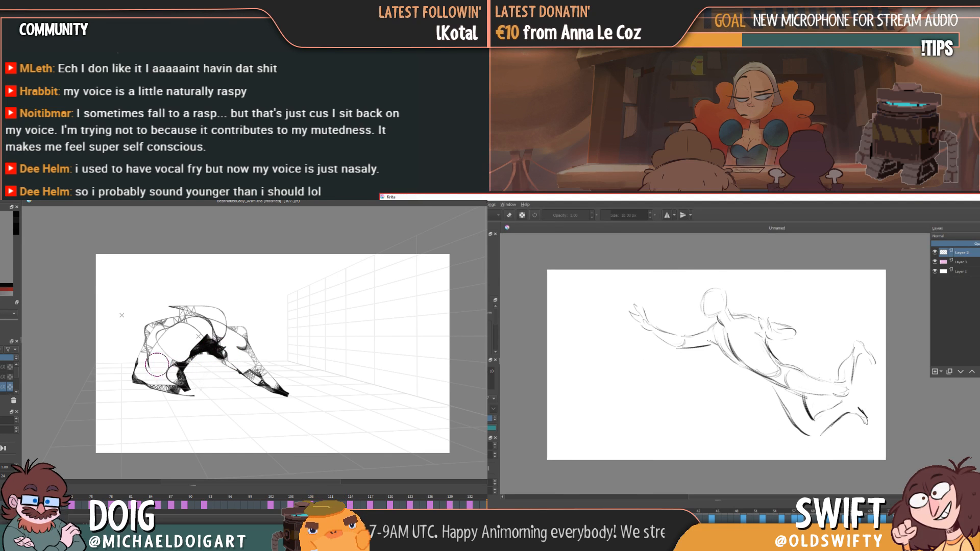
# - Move the flying figure slightly left and flip through the surrounding frames to check the leap's spacing
pyautogui.hotkey('ctrl', 't')
pyautogui.moveTo(800, 421); pyautogui.dragTo(799, 405)
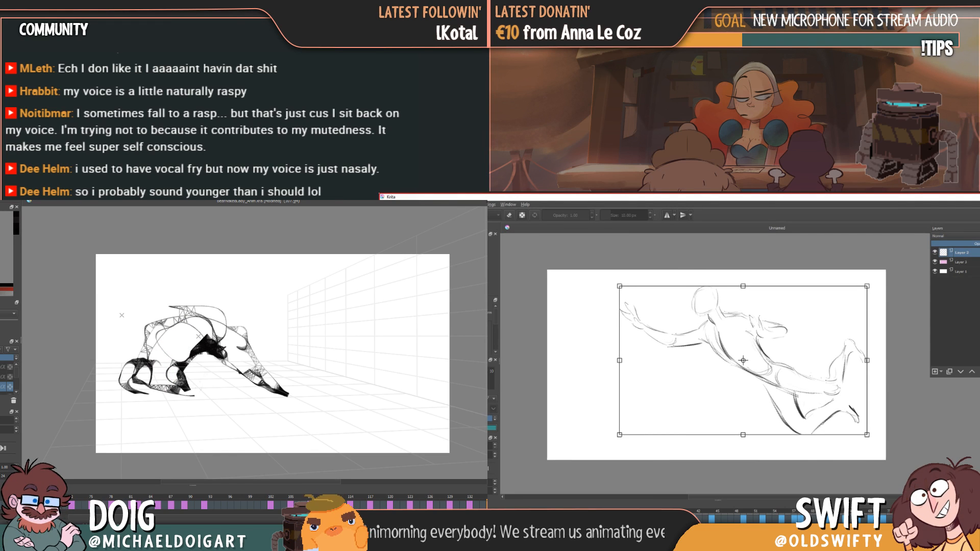
pyautogui.press('Right')
pyautogui.press('Left')
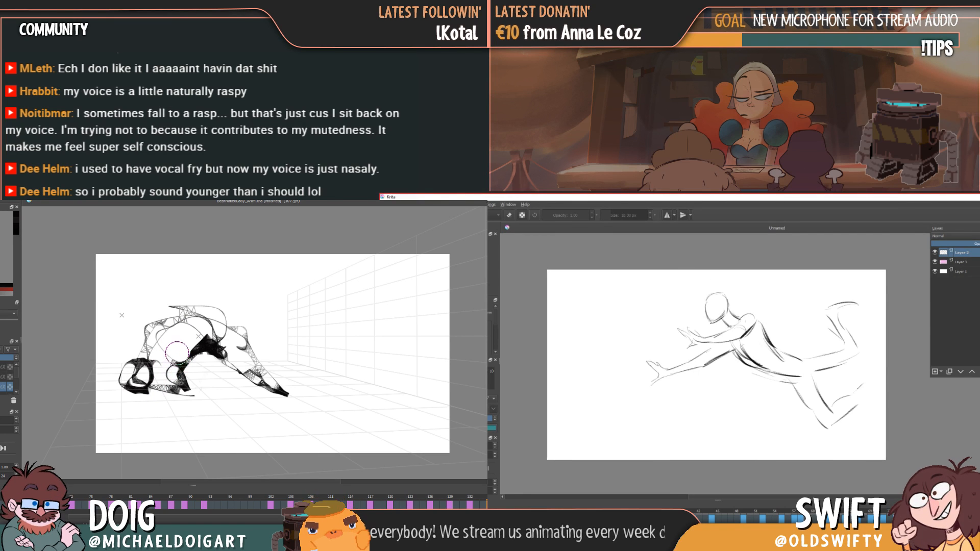
pyautogui.press('Left')
pyautogui.press('Left')
pyautogui.press('Left')
pyautogui.press('Right')
pyautogui.press('Right')
pyautogui.press('Right')
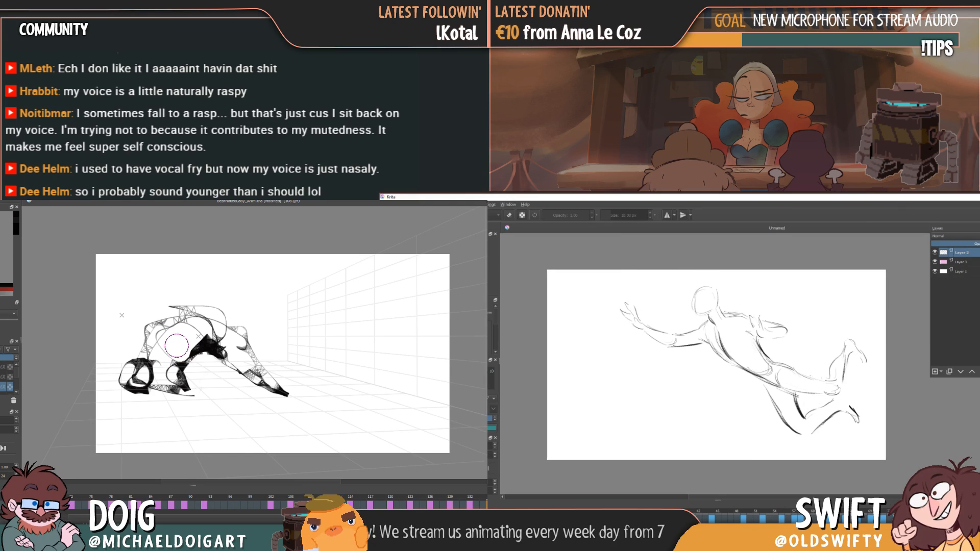
# - Flip back and forth through the flying and landing poses to judge how the reach leads into the hand landing
pyautogui.press('Left')
pyautogui.press('Left')
pyautogui.press('Right')
pyautogui.press('Right')
pyautogui.press('Left')
pyautogui.press('Left')
pyautogui.press('Right')
pyautogui.press('Right')
pyautogui.press('Right')
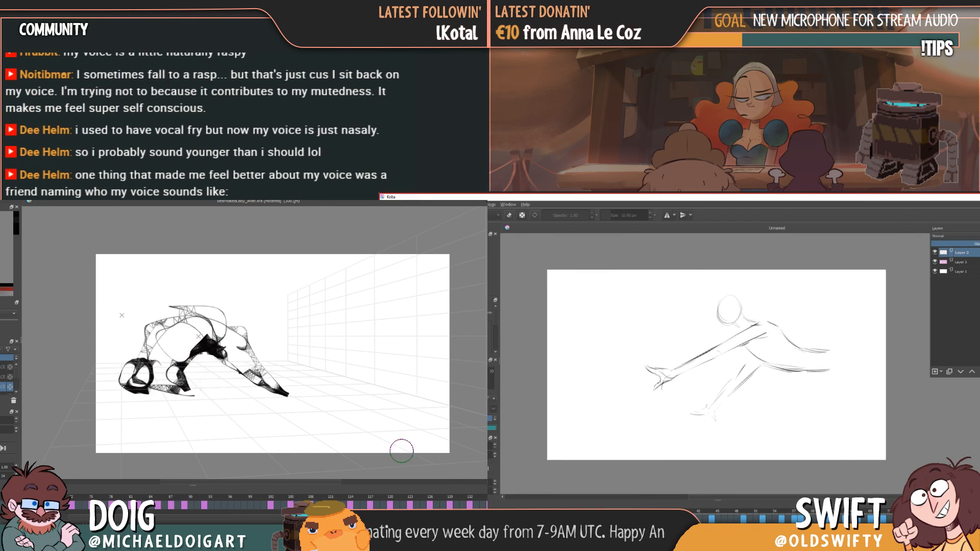
pyautogui.press('Right')
pyautogui.press('Left')
pyautogui.press('Right')
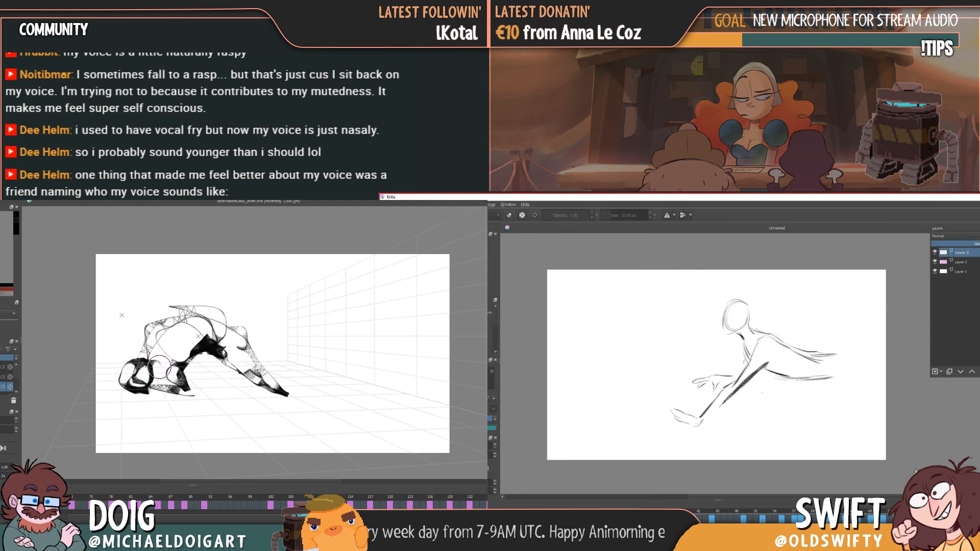
# - Nudge the figure landing on its hands slightly upward and rough in the runner's curled body, extending it back to the hips
pyautogui.click(800, 376)
pyautogui.moveTo(800, 376); pyautogui.dragTo(803, 369)
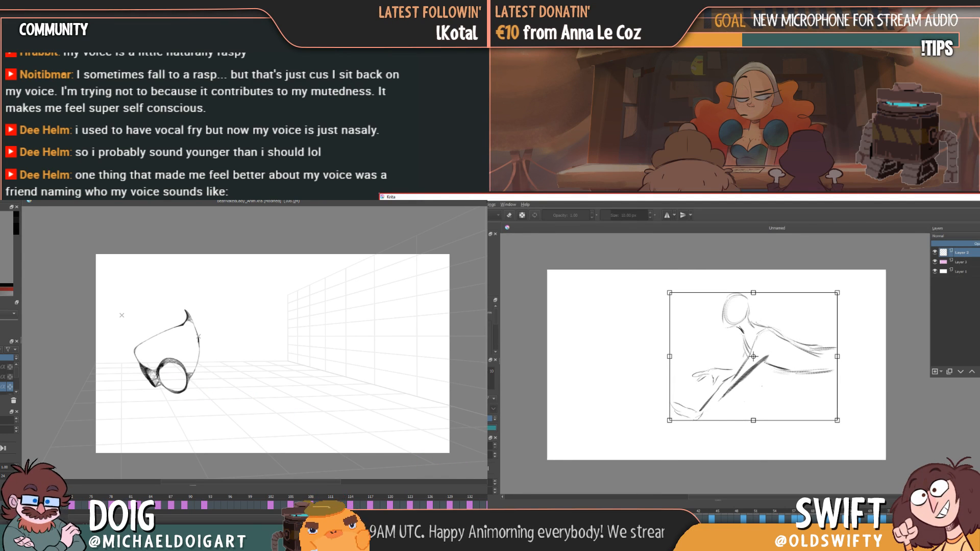
pyautogui.press('Left')
pyautogui.press('Return')
pyautogui.press('Right')
pyautogui.moveTo(204, 310)
pyautogui.mouseDown()
pyautogui.moveTo(253, 350)
pyautogui.moveTo(228, 368)
pyautogui.mouseUp()
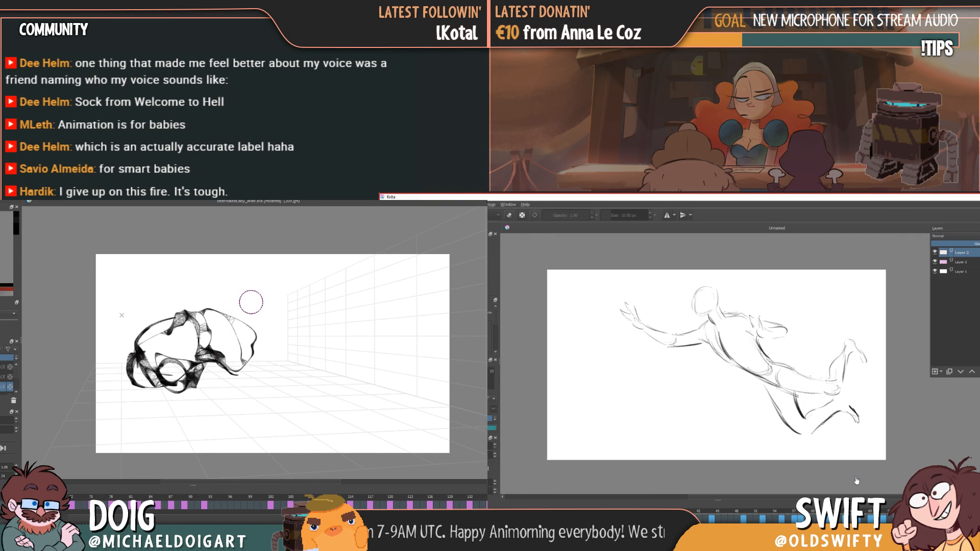
# - Flip through the runner's arched and curled poses repeatedly to examine the flow between the frames
pyautogui.press('Right')
pyautogui.press('Right')
pyautogui.press('Right')
pyautogui.press('Right')
pyautogui.press('Right')
pyautogui.press('Right')
pyautogui.press('Right')
pyautogui.press('Right')
pyautogui.press('Right')
pyautogui.press('Right')
pyautogui.press('Right')
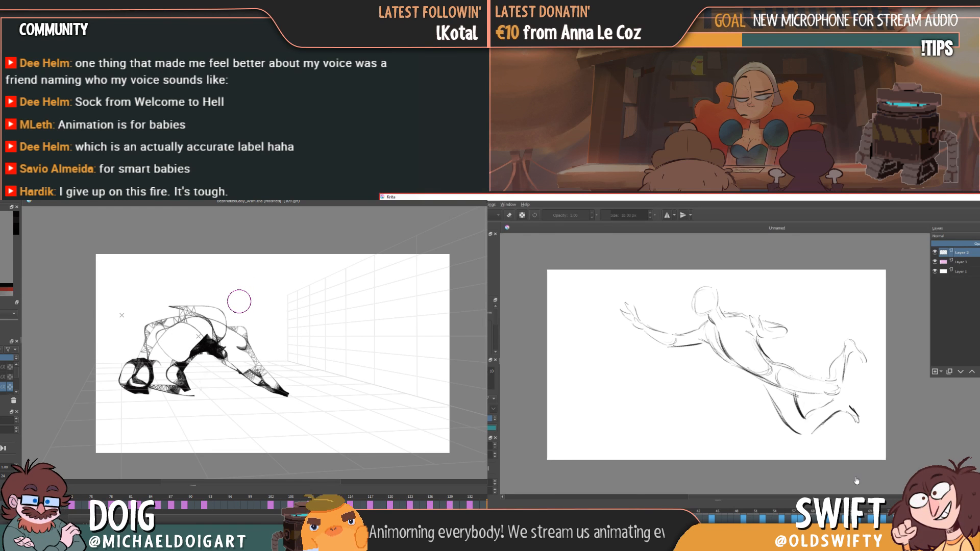
pyautogui.press('Left')
pyautogui.press('Left')
pyautogui.press('Left')
pyautogui.press('Left')
pyautogui.press('Right')
pyautogui.press('Right')
pyautogui.press('Right')
pyautogui.press('Right')
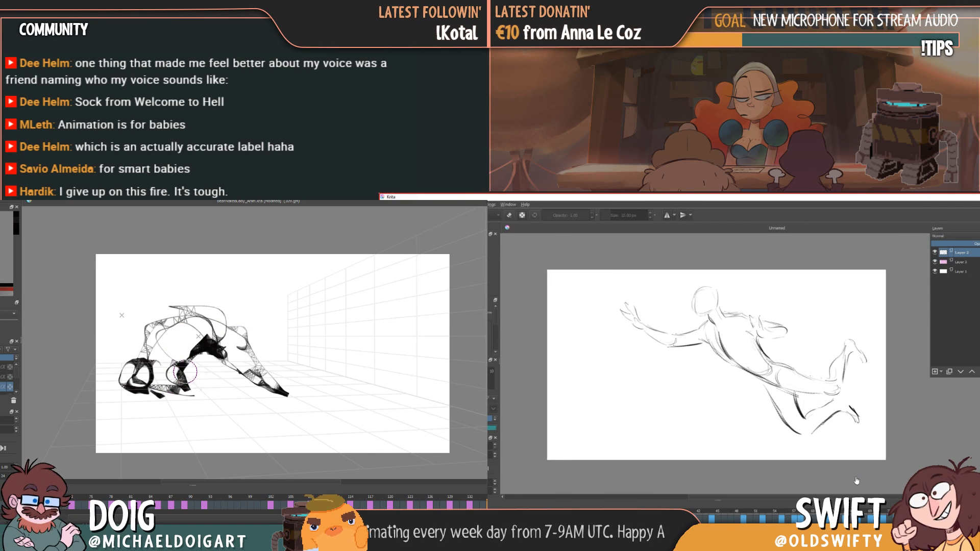
pyautogui.press('Left')
pyautogui.press('Left')
pyautogui.press('Left')
pyautogui.press('Right')
pyautogui.press('Right')
pyautogui.press('Right')
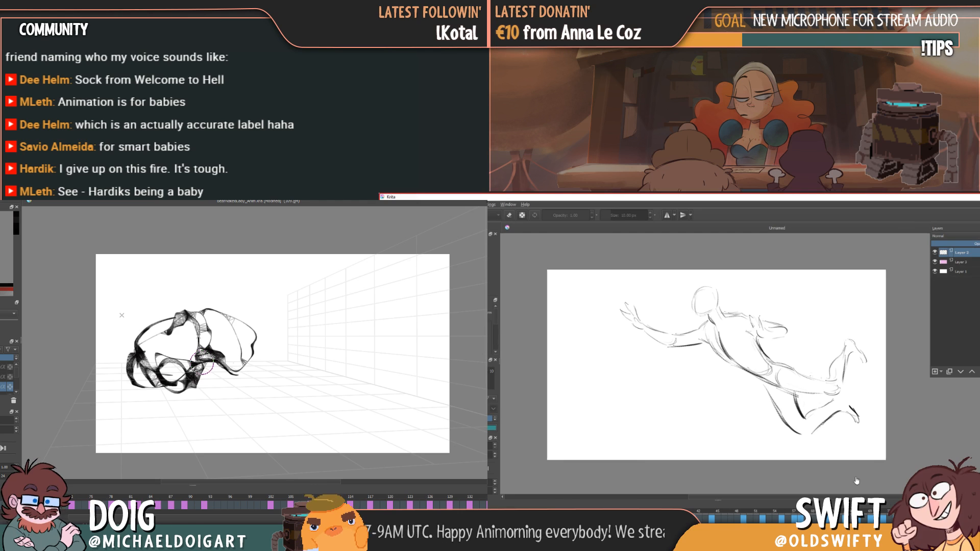
# - On the frame following the curled pose, rough in the runner crouching upright with a planted foot and a limb raised behind
pyautogui.moveTo(237, 521); pyautogui.dragTo(256, 521)
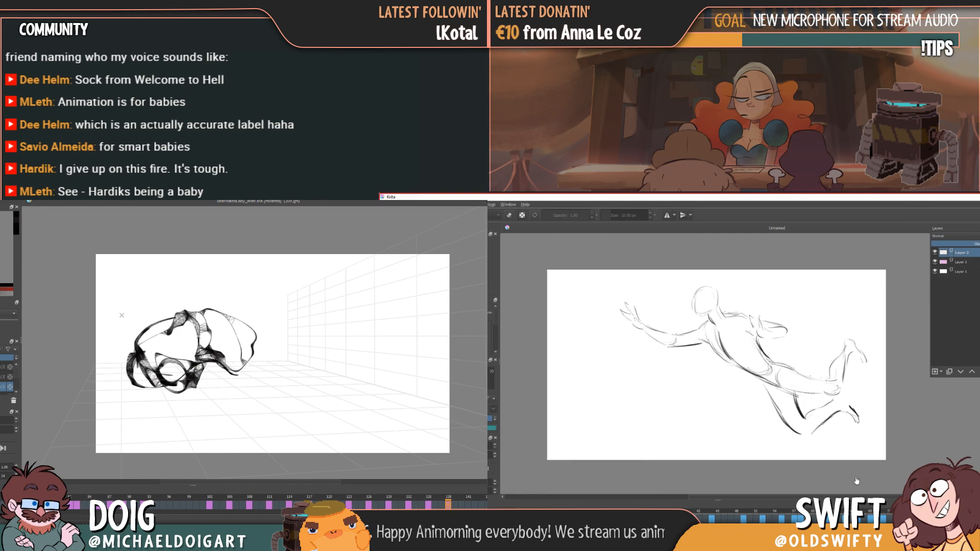
pyautogui.click(467, 504)
pyautogui.moveTo(229, 339)
pyautogui.mouseDown()
pyautogui.moveTo(154, 337)
pyautogui.moveTo(152, 378)
pyautogui.moveTo(163, 364)
pyautogui.mouseUp()
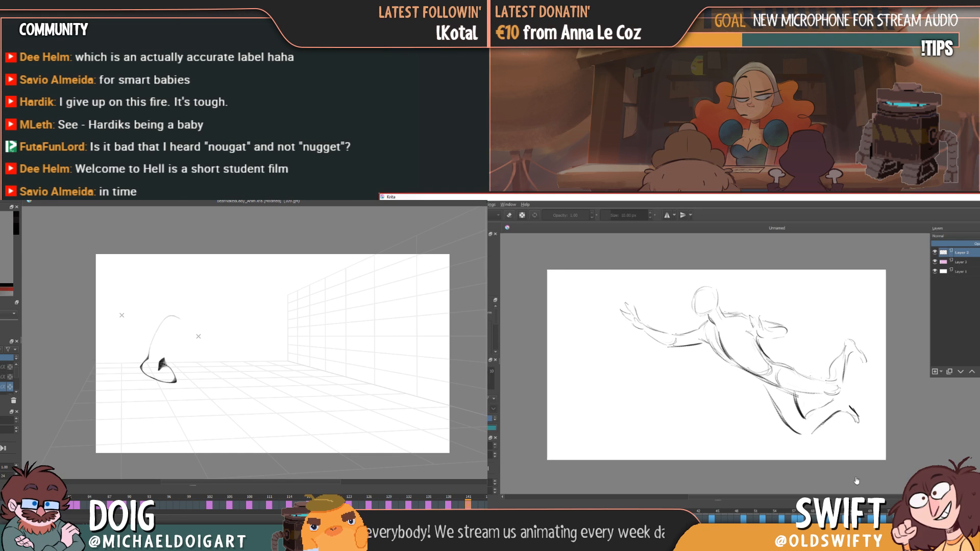
pyautogui.moveTo(219, 319); pyautogui.dragTo(215, 288)
pyautogui.moveTo(199, 287); pyautogui.dragTo(222, 269)
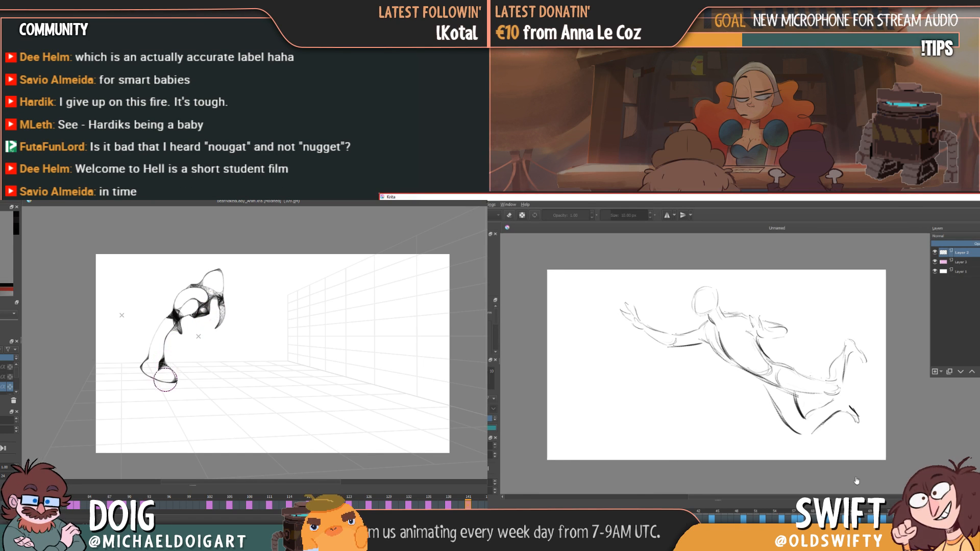
pyautogui.moveTo(180, 381); pyautogui.dragTo(221, 339)
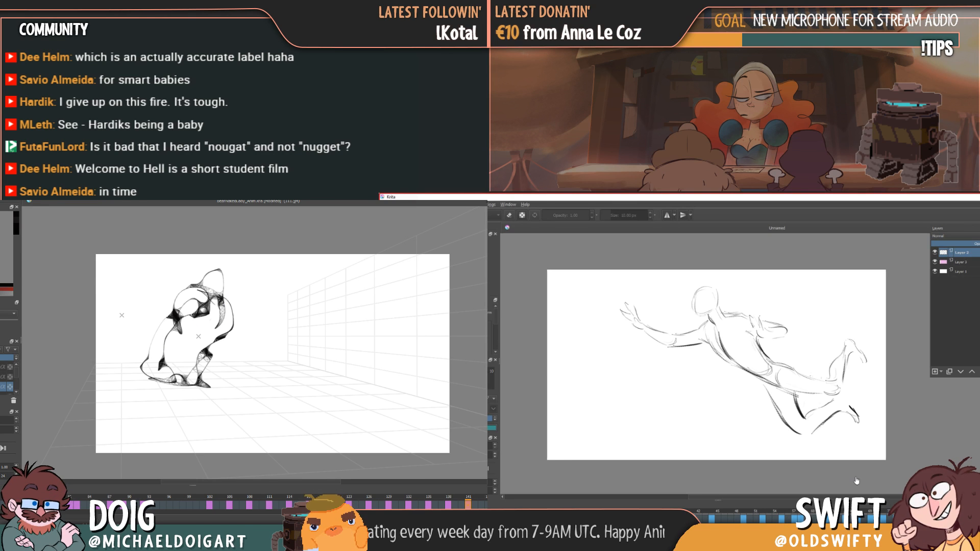
pyautogui.moveTo(250, 301)
pyautogui.mouseDown()
pyautogui.moveTo(232, 325)
pyautogui.moveTo(255, 286)
pyautogui.mouseUp()
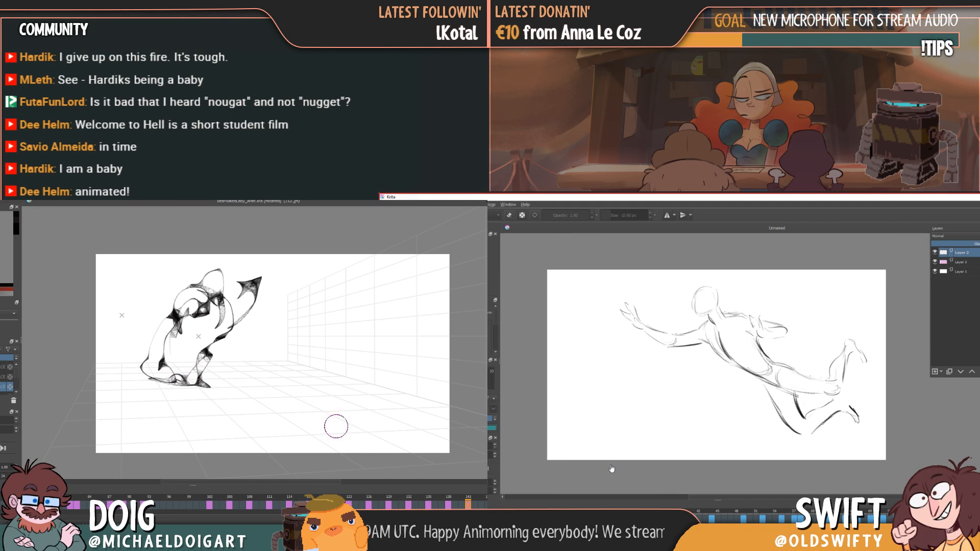
# - Compare the new crouched pose with the preceding lunging, arched and curled frames, and examine the reaching figure's landing frames
pyautogui.press('Left')
pyautogui.press('Left')
pyautogui.press('Left')
pyautogui.press('Left')
pyautogui.press('Left')
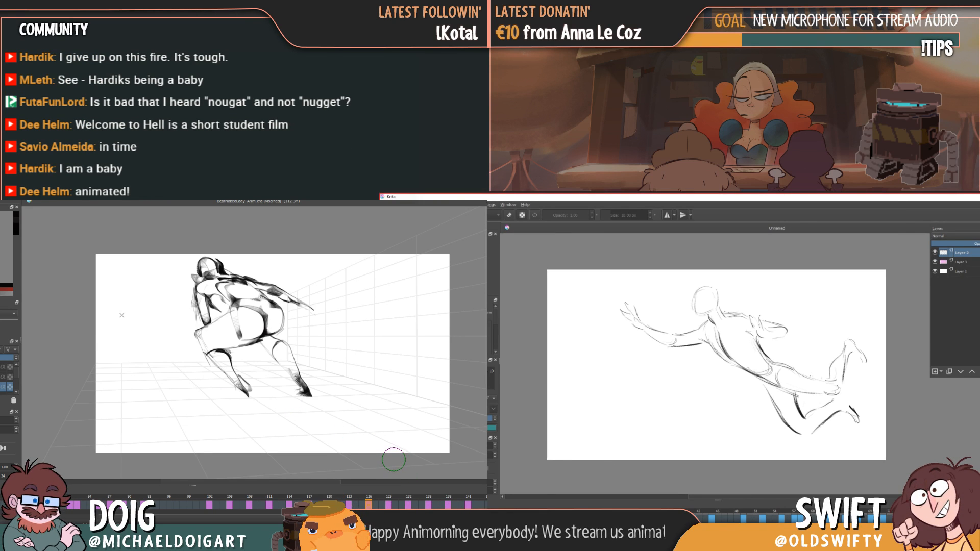
pyautogui.press('Right')
pyautogui.press('Right')
pyautogui.press('Right')
pyautogui.press('Right')
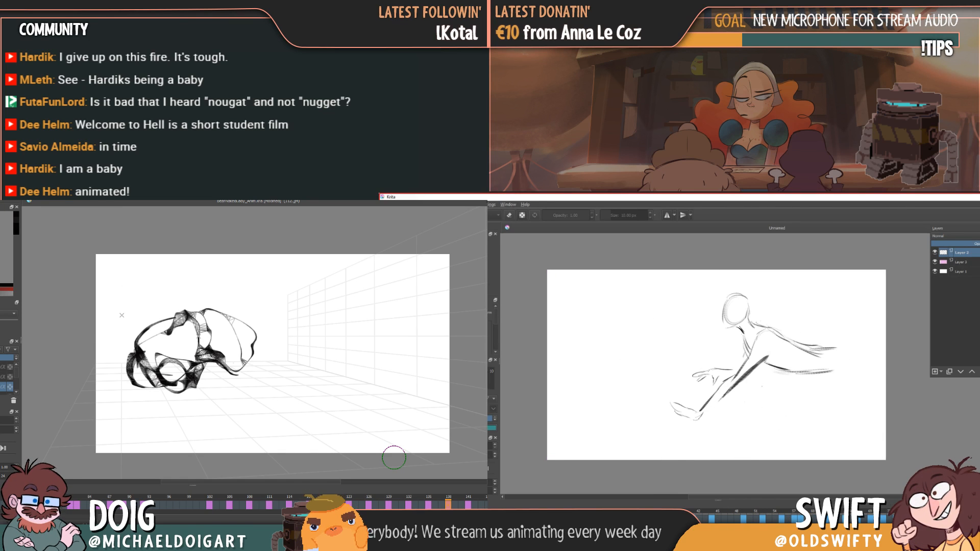
pyautogui.press('Left')
pyautogui.press('Left')
pyautogui.press('Left')
pyautogui.press('Left')
pyautogui.press('Left')
pyautogui.press('Left')
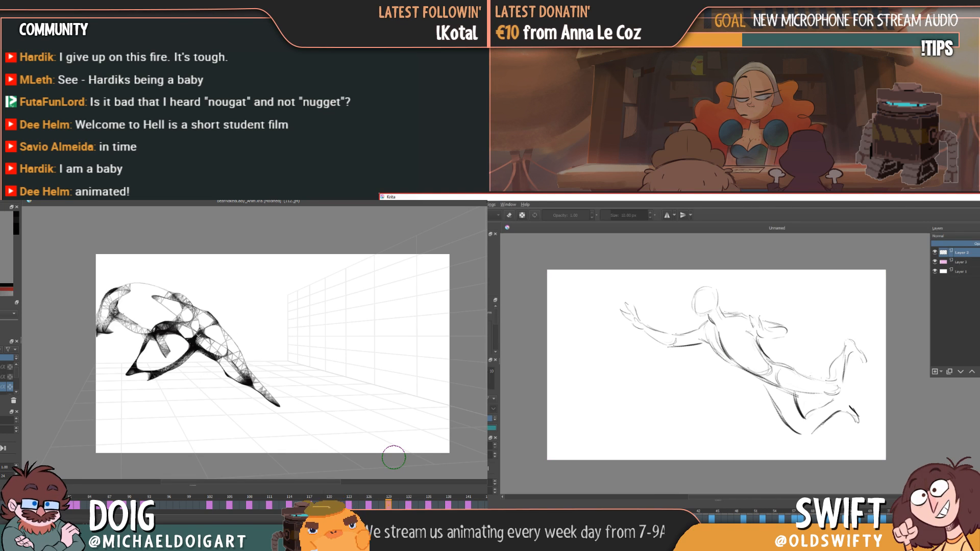
pyautogui.press('Right')
pyautogui.press('Right')
pyautogui.press('Right')
pyautogui.press('Right')
pyautogui.press('Right')
pyautogui.press('Right')
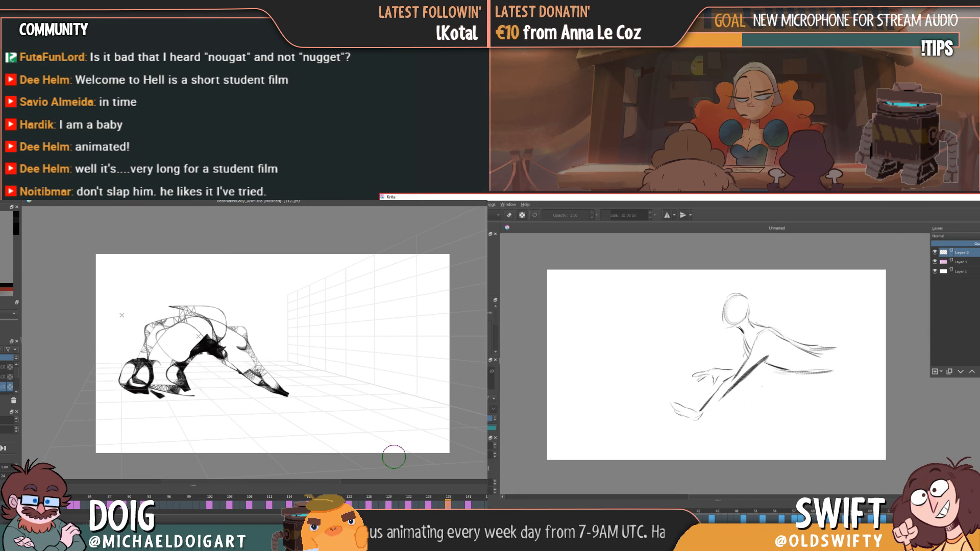
pyautogui.press('Right')
pyautogui.press('Right')
pyautogui.press('Right')
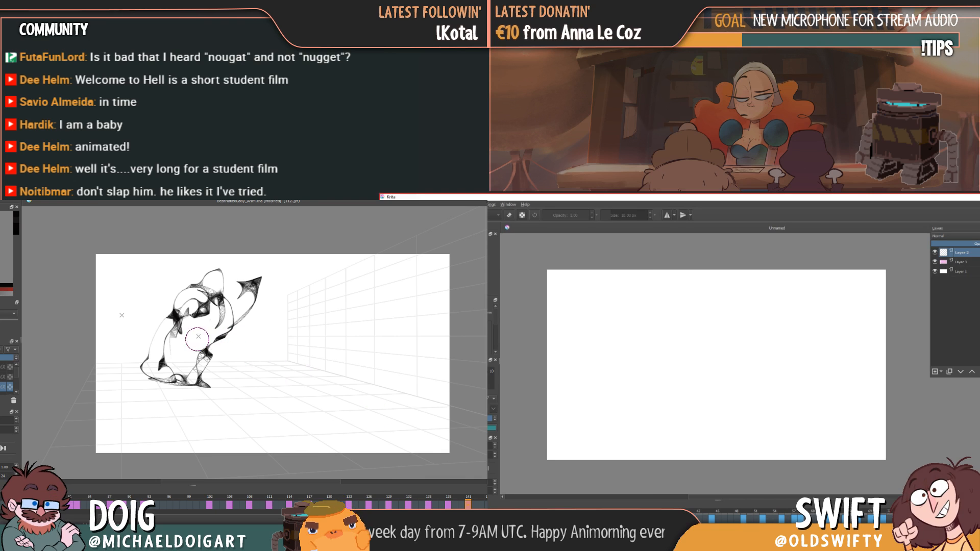
# - Add inner torso and thigh lines to the crouched runner and ready the brush for the blank frame of the other animation
pyautogui.moveTo(177, 331); pyautogui.dragTo(199, 370)
pyautogui.moveTo(177, 309)
pyautogui.mouseDown()
pyautogui.moveTo(199, 303)
pyautogui.moveTo(224, 324)
pyautogui.moveTo(208, 353)
pyautogui.moveTo(163, 366)
pyautogui.mouseUp()
pyautogui.press('b')
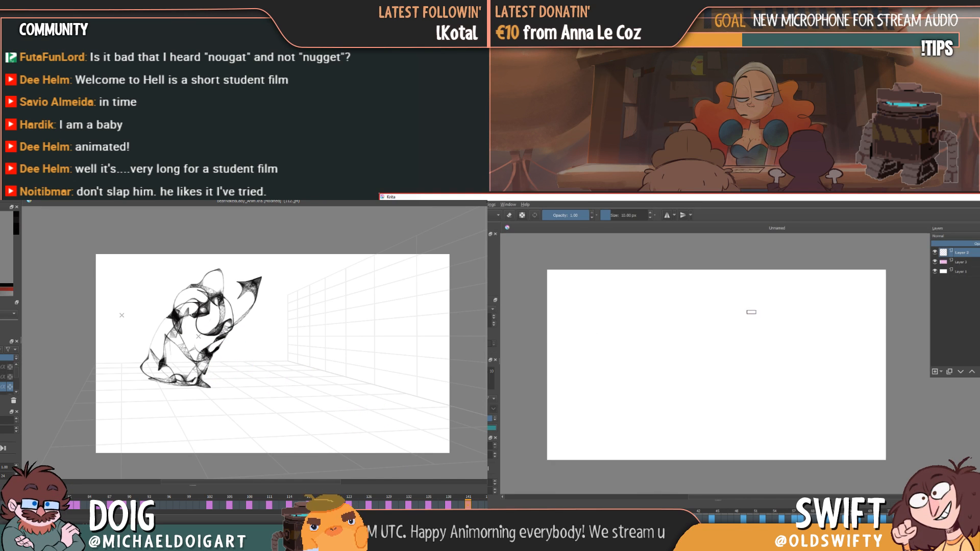
# - On the blank frame following the crouched runner, rough in a tightly tucked, rounded body above the ground grid
pyautogui.press('Right')
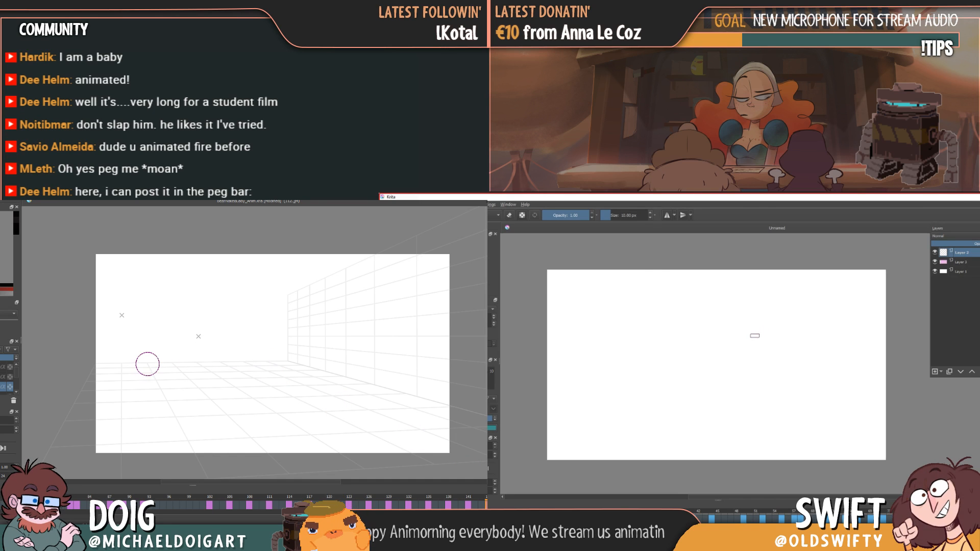
pyautogui.moveTo(154, 340)
pyautogui.mouseDown()
pyautogui.moveTo(131, 367)
pyautogui.moveTo(144, 341)
pyautogui.moveTo(179, 372)
pyautogui.mouseUp()
pyautogui.moveTo(180, 370); pyautogui.dragTo(167, 387)
pyautogui.moveTo(156, 340); pyautogui.dragTo(192, 377)
pyautogui.moveTo(158, 341)
pyautogui.mouseDown()
pyautogui.moveTo(162, 379)
pyautogui.moveTo(125, 352)
pyautogui.moveTo(180, 352)
pyautogui.mouseUp()
pyautogui.moveTo(180, 344)
pyautogui.mouseDown()
pyautogui.moveTo(192, 377)
pyautogui.moveTo(135, 376)
pyautogui.mouseUp()
pyautogui.moveTo(153, 378)
pyautogui.mouseDown()
pyautogui.moveTo(127, 386)
pyautogui.moveTo(171, 390)
pyautogui.moveTo(155, 372)
pyautogui.mouseUp()
pyautogui.moveTo(141, 352)
pyautogui.mouseDown()
pyautogui.moveTo(164, 353)
pyautogui.moveTo(163, 379)
pyautogui.mouseUp()
pyautogui.hotkey('ctrl', 'z')
pyautogui.moveTo(145, 359)
pyautogui.mouseDown()
pyautogui.moveTo(161, 362)
pyautogui.moveTo(143, 355)
pyautogui.mouseUp()
# - Sketch a long-snouted face profile with forehead, nose and eye on the blank frame, and check the runner's crouched pose
pyautogui.moveTo(750, 346); pyautogui.dragTo(743, 362)
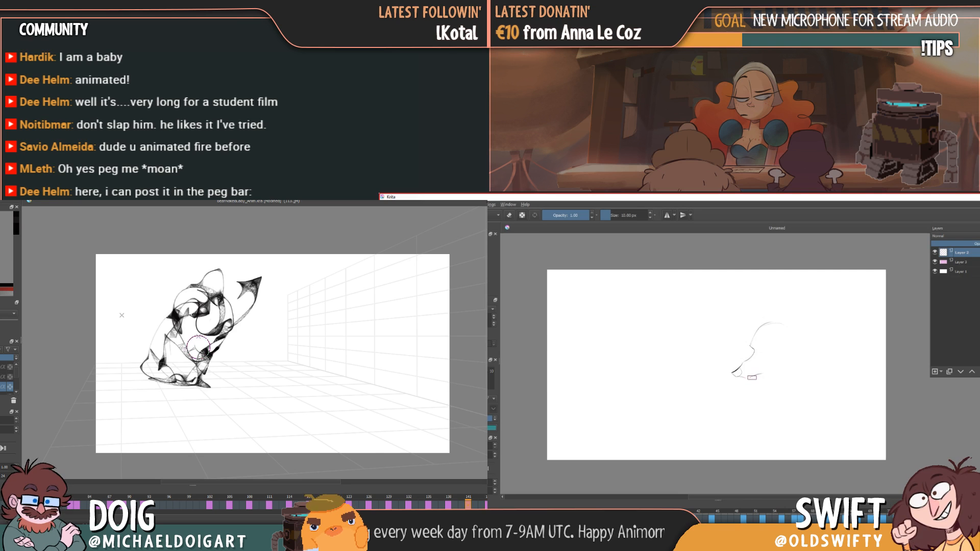
pyautogui.moveTo(197, 357)
pyautogui.mouseDown()
pyautogui.moveTo(166, 309)
pyautogui.moveTo(202, 335)
pyautogui.moveTo(158, 316)
pyautogui.mouseUp()
pyautogui.press('Left')
pyautogui.moveTo(763, 350); pyautogui.dragTo(779, 345)
# - Flip repeatedly between the runner's standing, lunging, arched and crouched frames to examine the progression into the tucked pose
pyautogui.press('Left')
pyautogui.press('Left')
pyautogui.press('Left')
pyautogui.press('Left')
pyautogui.press('Left')
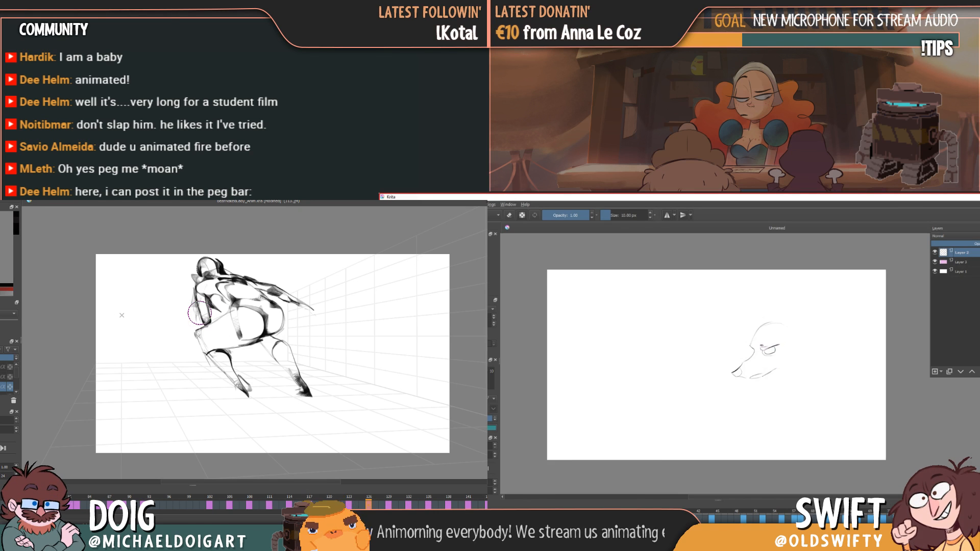
pyautogui.press('Right')
pyautogui.press('Right')
pyautogui.press('Right')
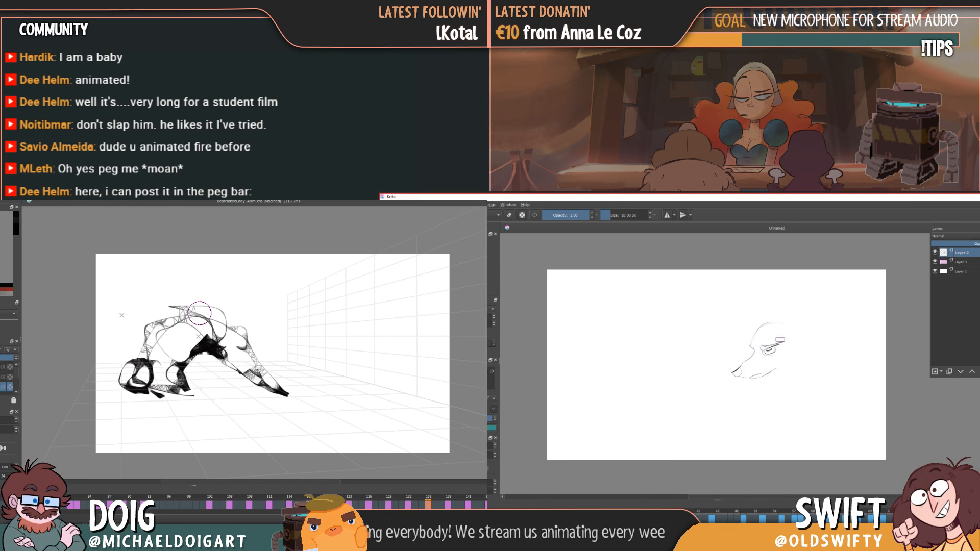
pyautogui.press('Left')
pyautogui.press('Left')
pyautogui.press('Left')
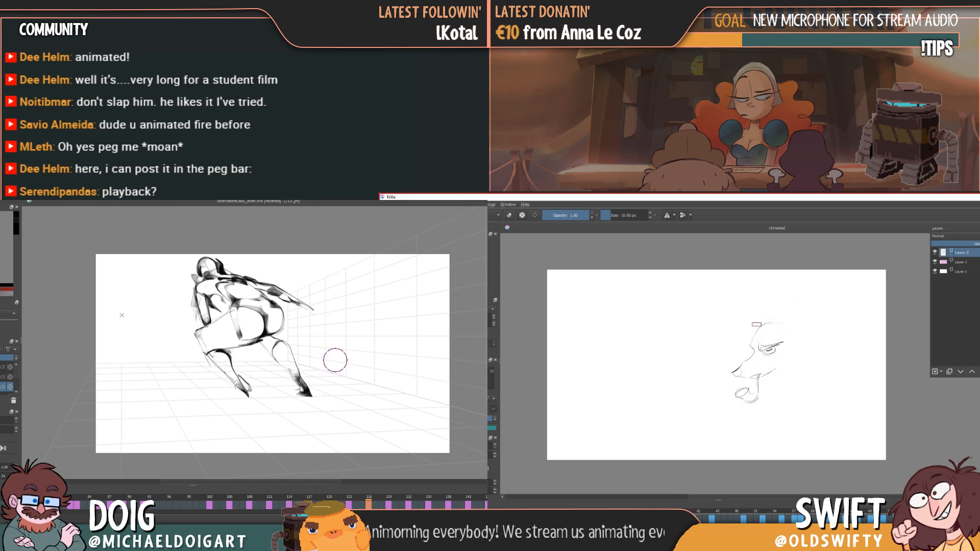
pyautogui.press('Right')
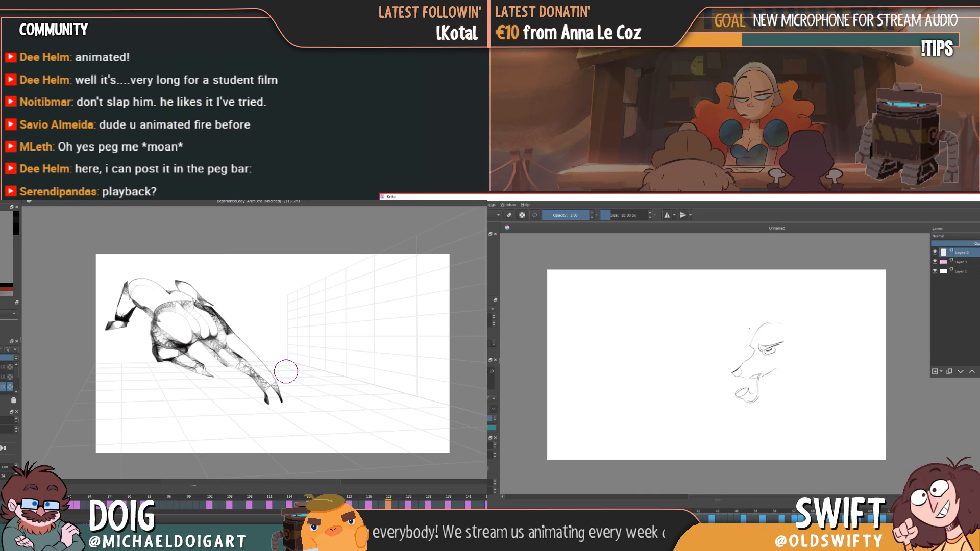
pyautogui.press('Right')
pyautogui.press('Right')
pyautogui.press('Right')
pyautogui.press('Right')
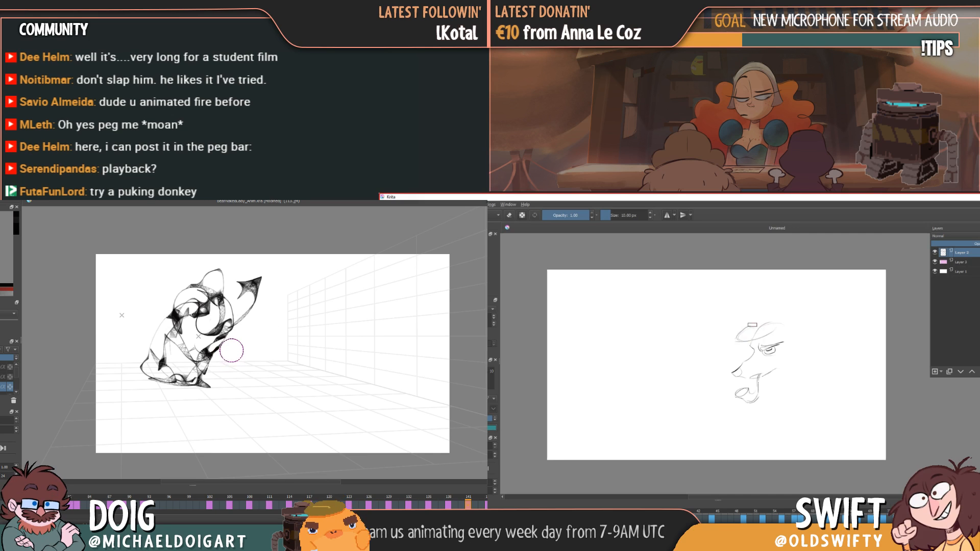
pyautogui.press('Left')
pyautogui.press('Left')
pyautogui.press('Left')
pyautogui.press('Left')
pyautogui.press('Right')
pyautogui.press('Right')
pyautogui.press('Right')
pyautogui.press('Right')
pyautogui.press('Right')
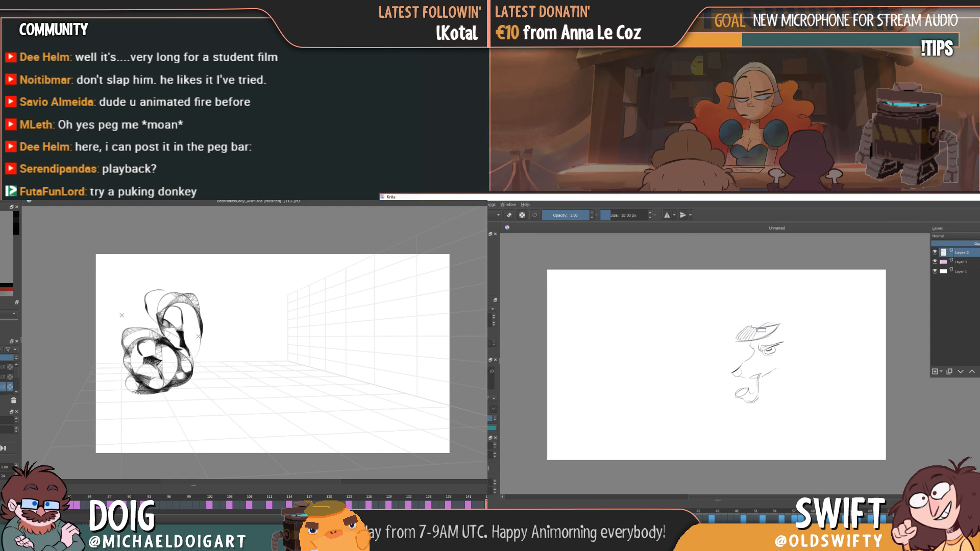
# - Develop the tucked runner's looping upper contour and compare it with the curled, arched and earlier crouching frames
pyautogui.moveTo(147, 307); pyautogui.dragTo(185, 353)
pyautogui.press('Left')
pyautogui.press('Left')
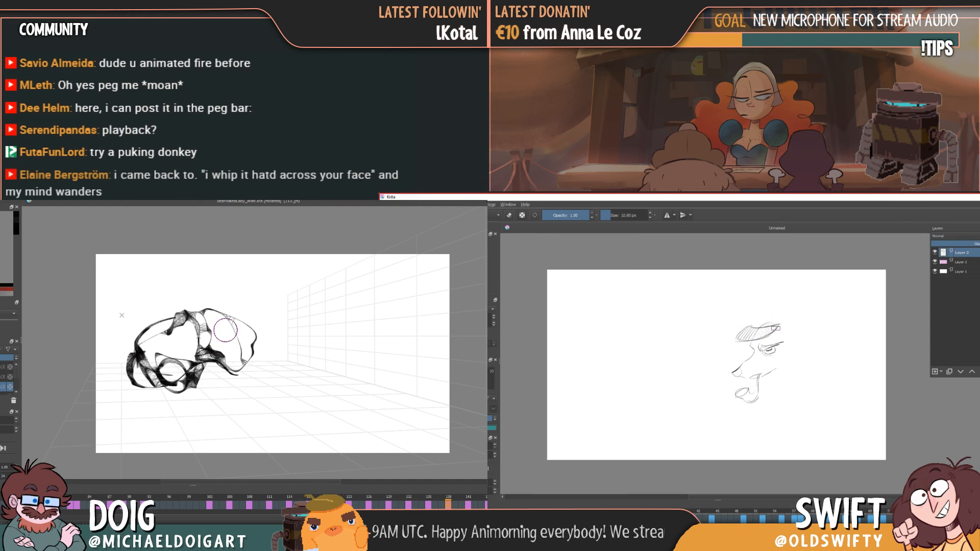
pyautogui.press('Right')
pyautogui.press('Right')
pyautogui.press('Left')
pyautogui.press('Left')
pyautogui.press('Left')
pyautogui.press('Left')
pyautogui.press('Left')
pyautogui.press('Left')
pyautogui.press('Left')
pyautogui.press('Left')
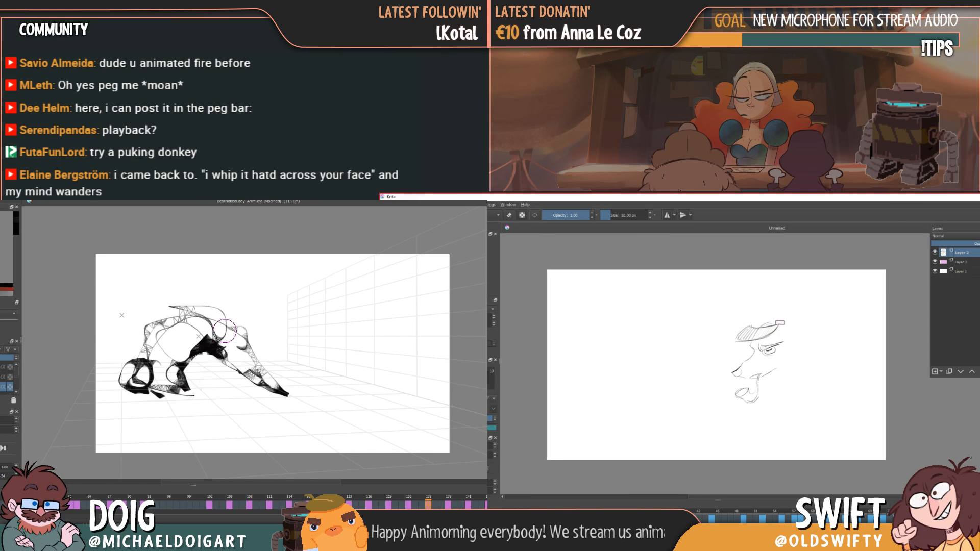
pyautogui.press('Left')
pyautogui.press('Left')
pyautogui.press('Right')
pyautogui.press('Right')
pyautogui.press('Right')
pyautogui.press('Right')
pyautogui.press('Right')
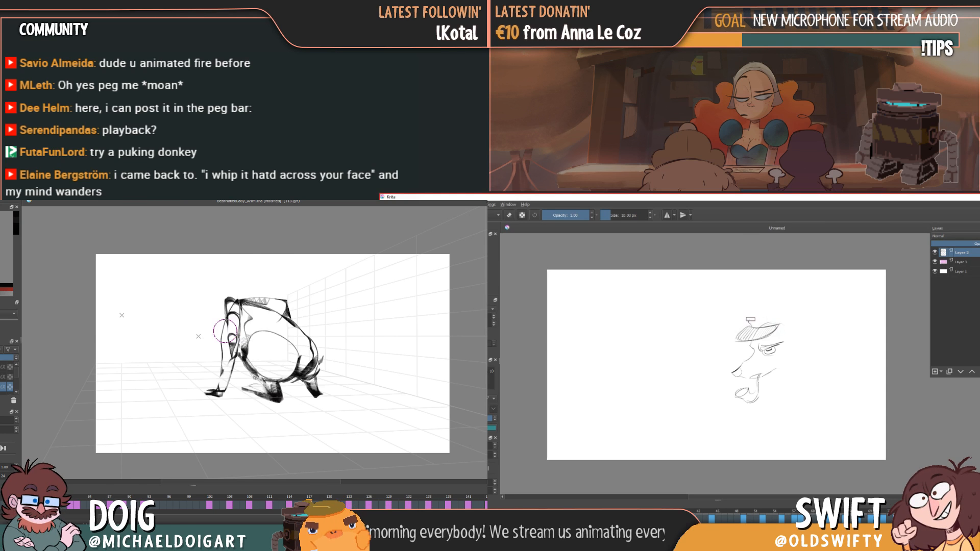
pyautogui.press('Left')
pyautogui.press('Left')
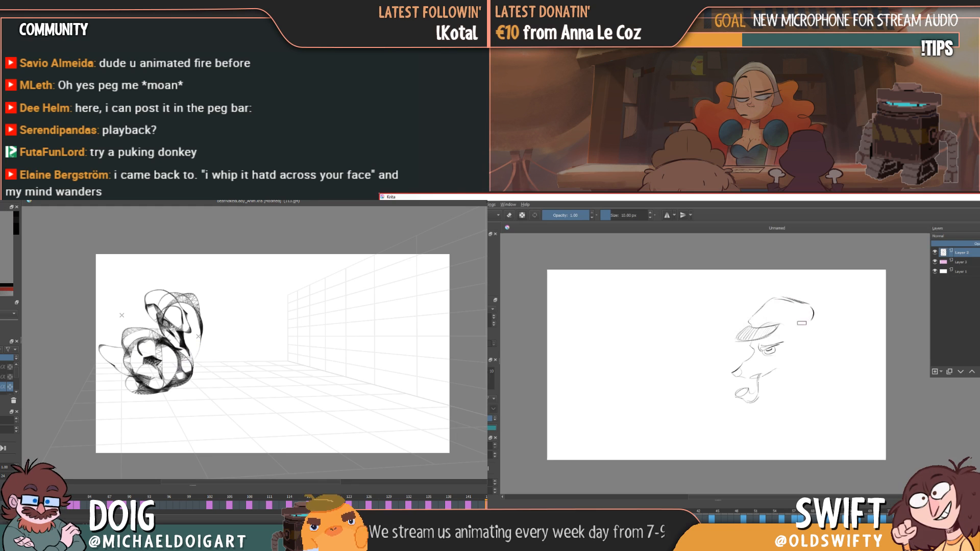
# - Add the outstretched limbs to the tucked runner and strengthen the lower edge of the snouted character's flat cap
pyautogui.moveTo(134, 357); pyautogui.dragTo(123, 325)
pyautogui.moveTo(776, 326); pyautogui.dragTo(812, 325)
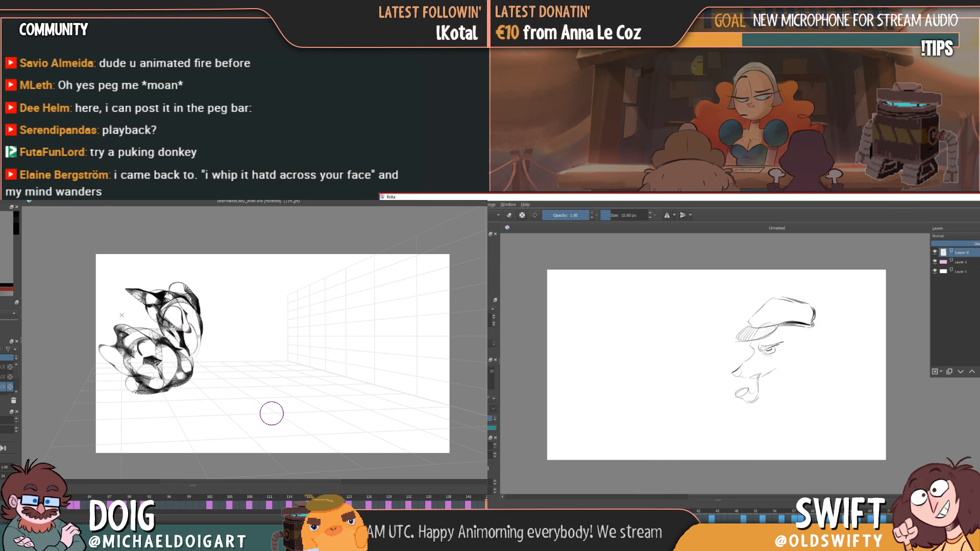
pyautogui.press('space')
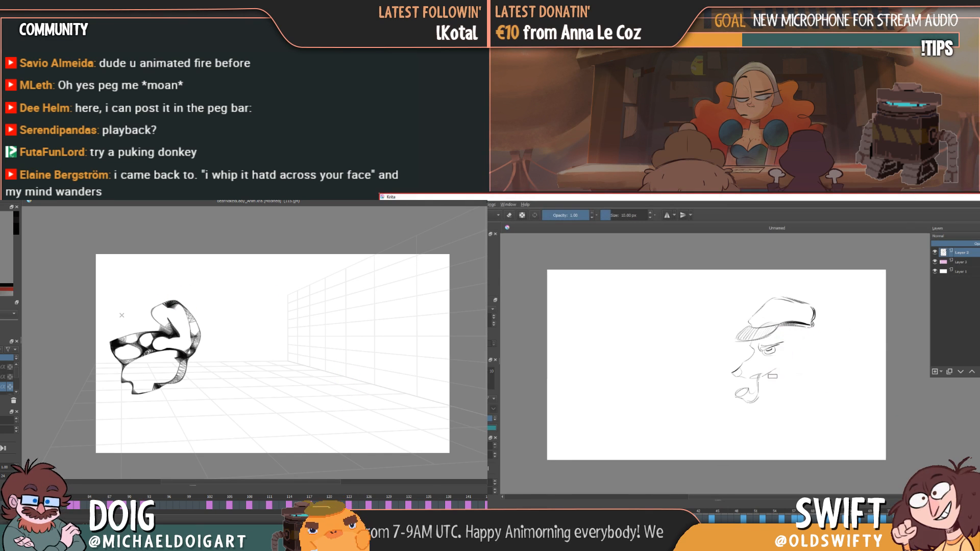
# - Draw the snouted character's jaw and cheek, reinforce the cap's brim and crown, and outline the ear beneath it
pyautogui.moveTo(771, 376); pyautogui.dragTo(782, 388)
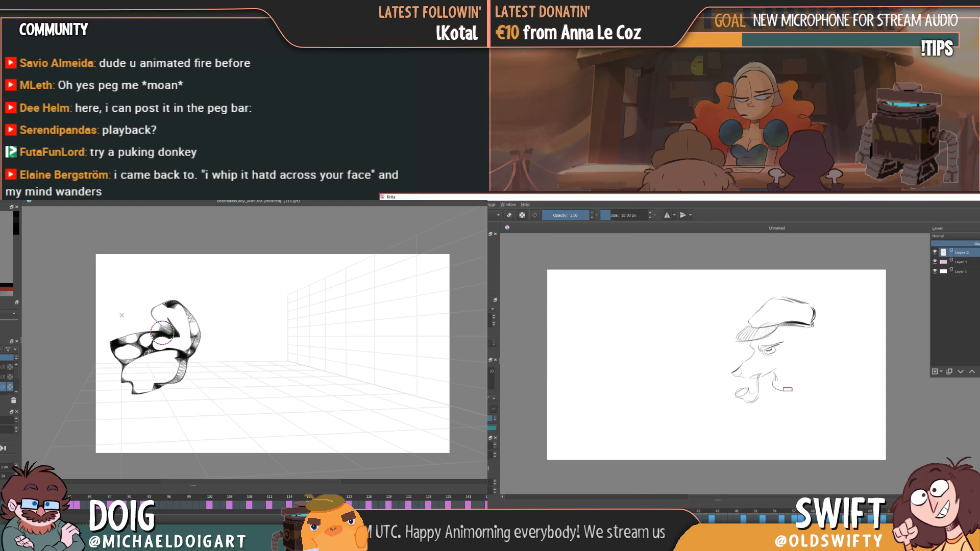
pyautogui.moveTo(785, 327)
pyautogui.mouseDown()
pyautogui.moveTo(787, 351)
pyautogui.moveTo(820, 349)
pyautogui.moveTo(807, 358)
pyautogui.moveTo(822, 349)
pyautogui.mouseUp()
pyautogui.moveTo(743, 327)
pyautogui.mouseDown()
pyautogui.moveTo(776, 296)
pyautogui.moveTo(820, 330)
pyautogui.mouseUp()
pyautogui.moveTo(807, 312)
pyautogui.mouseDown()
pyautogui.moveTo(825, 332)
pyautogui.moveTo(816, 339)
pyautogui.mouseUp()
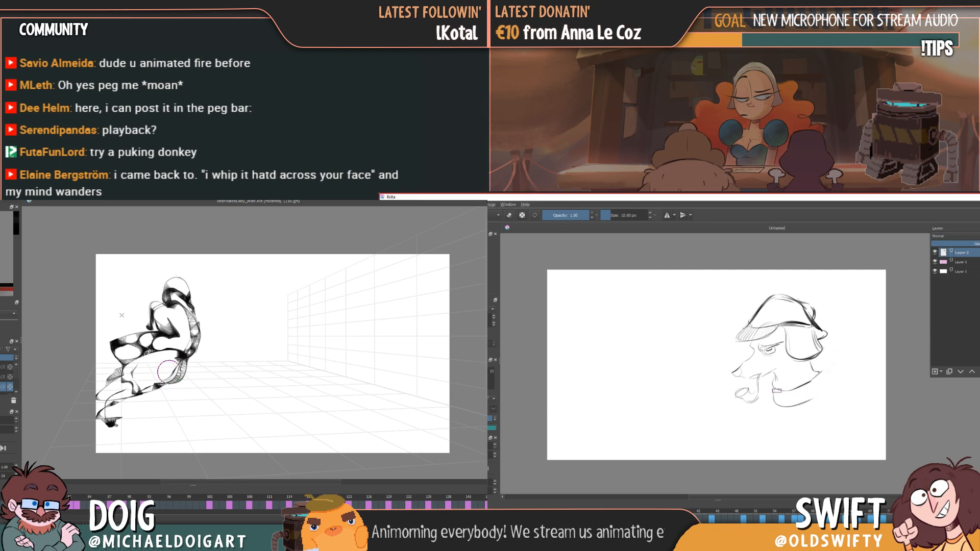
# - Draw the snouted character's neck with long strokes below the jaw, and advance the runner animation to a blank frame
pyautogui.moveTo(783, 393); pyautogui.dragTo(781, 436)
pyautogui.moveTo(797, 393); pyautogui.dragTo(799, 443)
pyautogui.moveTo(797, 392)
pyautogui.mouseDown()
pyautogui.moveTo(800, 443)
pyautogui.moveTo(790, 408)
pyautogui.moveTo(788, 446)
pyautogui.mouseUp()
pyautogui.press('Right')
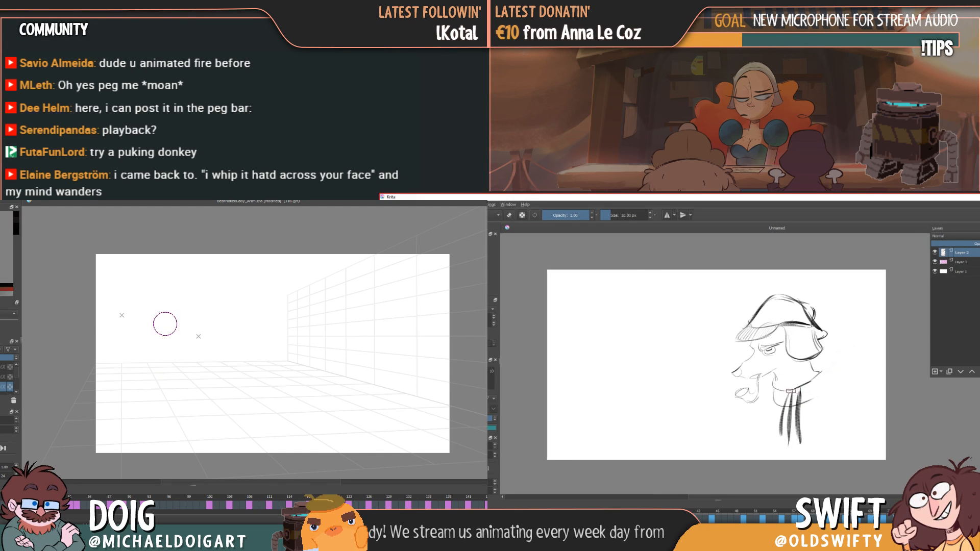
# - Undo the long, heavy neck strokes below the snouted character's jaw
pyautogui.press('Left')
pyautogui.moveTo(806, 387)
pyautogui.mouseDown()
pyautogui.moveTo(784, 391)
pyautogui.moveTo(780, 419)
pyautogui.mouseUp()
pyautogui.press('Right')
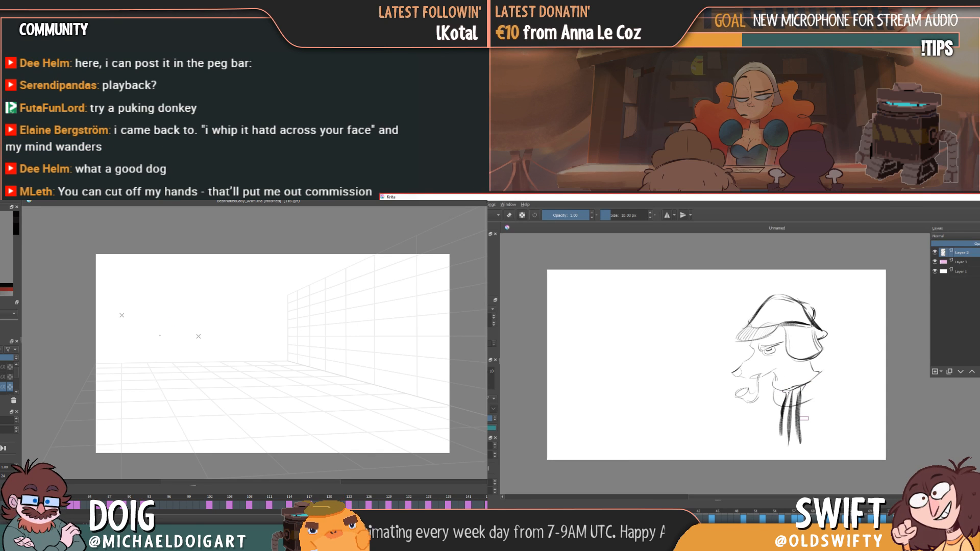
pyautogui.press('e')
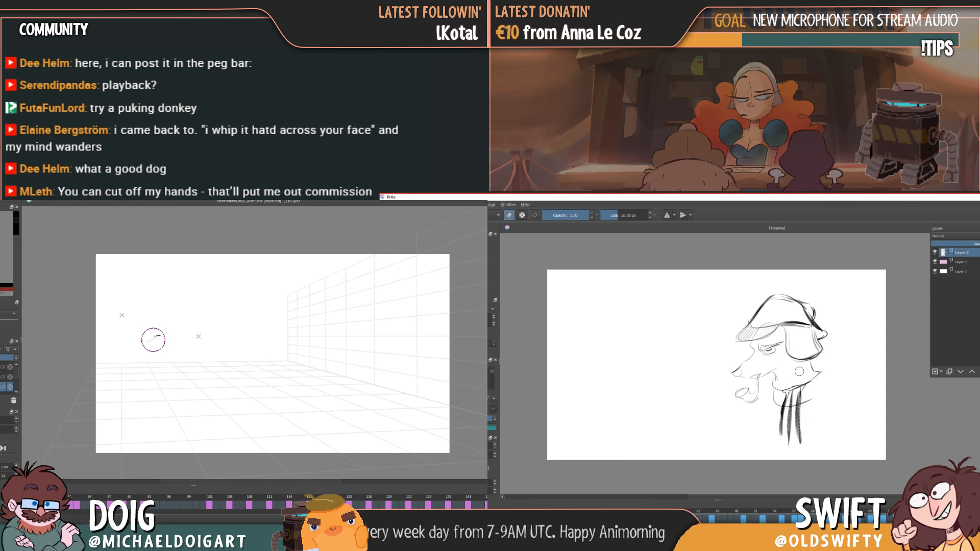
pyautogui.hotkey('ctrl', 'z')
pyautogui.hotkey('ctrl', 'z')
pyautogui.hotkey('ctrl', 'z')
pyautogui.hotkey('ctrl', 'z')
pyautogui.hotkey('ctrl', 'z')
pyautogui.hotkey('ctrl', 'z')
pyautogui.hotkey('ctrl', 'z')
pyautogui.hotkey('ctrl', 'z')
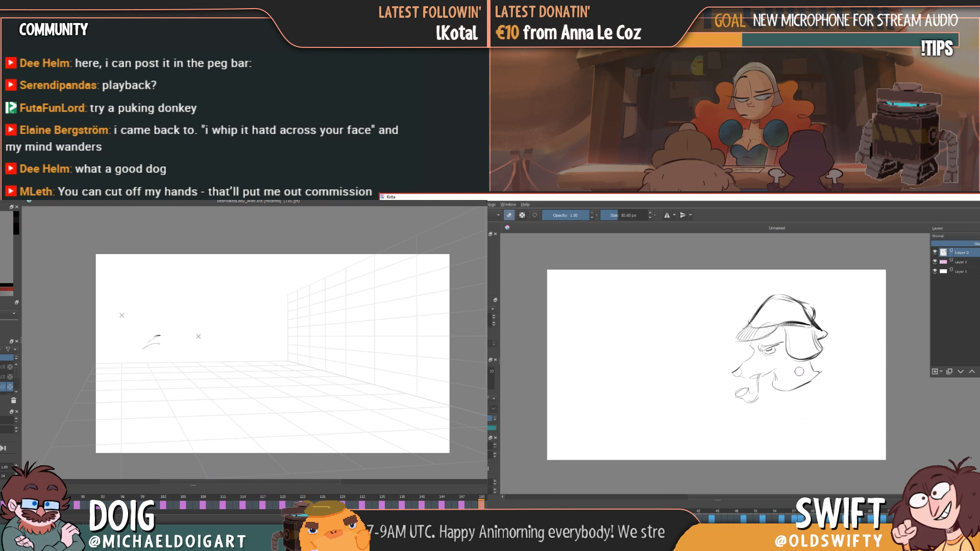
# - Redraw the snouted character's neck with short light strokes and sketch a small round eye beyond the hand-held glass
pyautogui.press('e')
pyautogui.moveTo(780, 392); pyautogui.dragTo(774, 407)
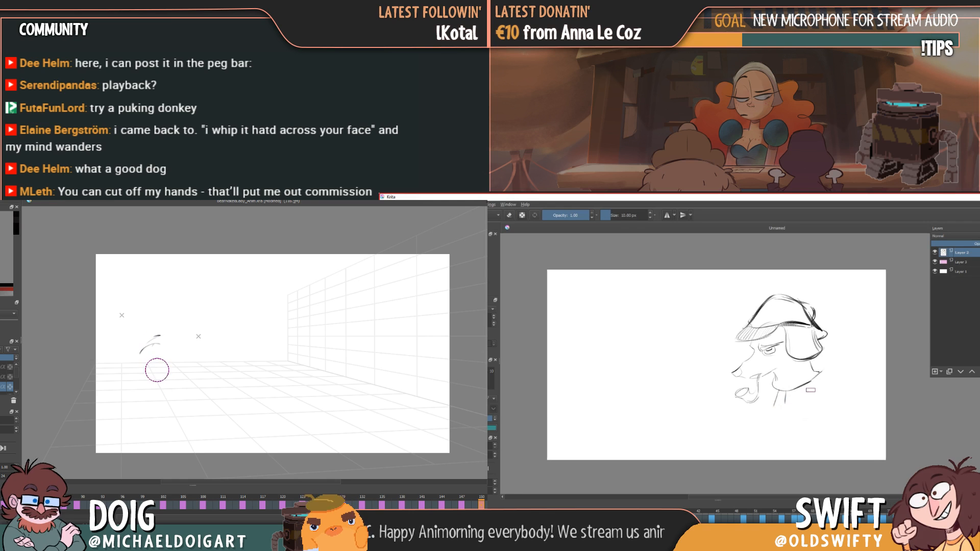
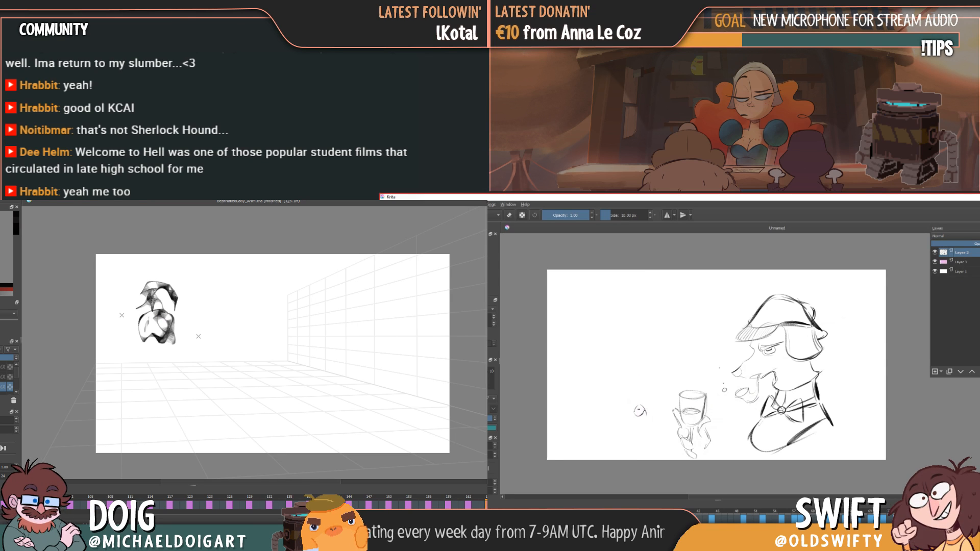
pyautogui.press('e')
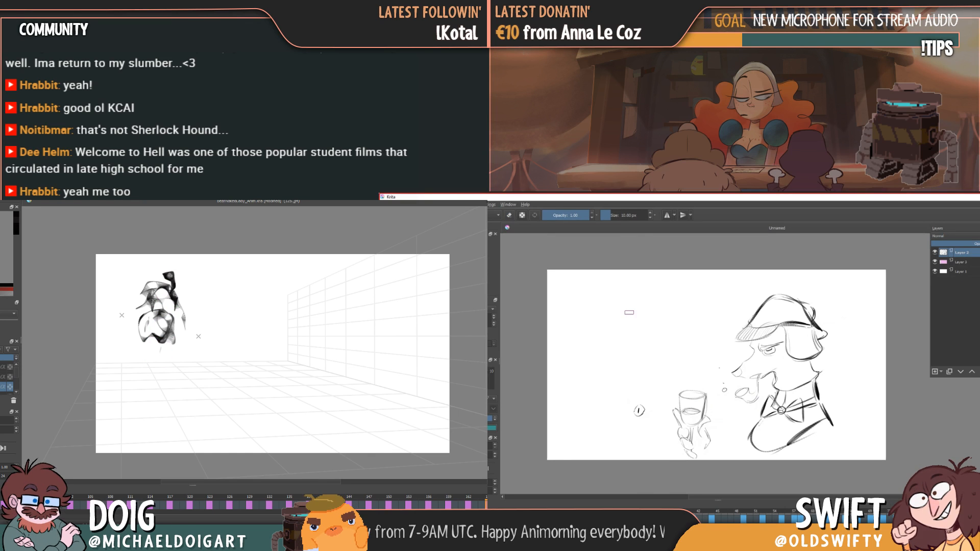
pyautogui.press('e')
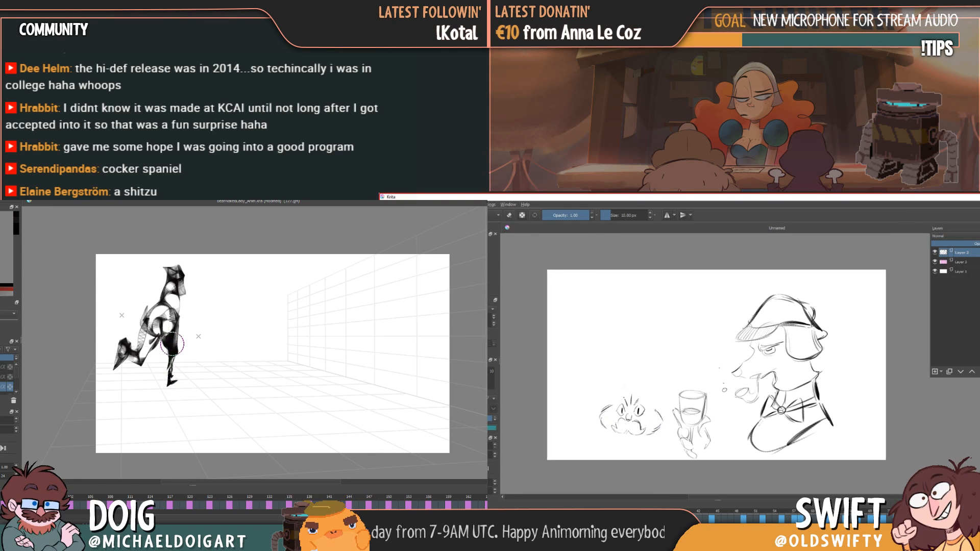
# - Draw the ears and top of the cat's head beside the glass, and compare the striding runner with its neighbouring frames
pyautogui.press('Right')
pyautogui.press('Right')
pyautogui.press('Right')
pyautogui.press('Right')
pyautogui.press('Right')
pyautogui.press('Right')
pyautogui.moveTo(623, 392)
pyautogui.mouseDown()
pyautogui.moveTo(608, 395)
pyautogui.moveTo(647, 398)
pyautogui.moveTo(665, 385)
pyautogui.moveTo(668, 410)
pyautogui.moveTo(667, 389)
pyautogui.mouseUp()
pyautogui.press('Left')
pyautogui.press('Left')
pyautogui.press('Left')
pyautogui.press('Right')
pyautogui.press('Right')
pyautogui.press('Right')
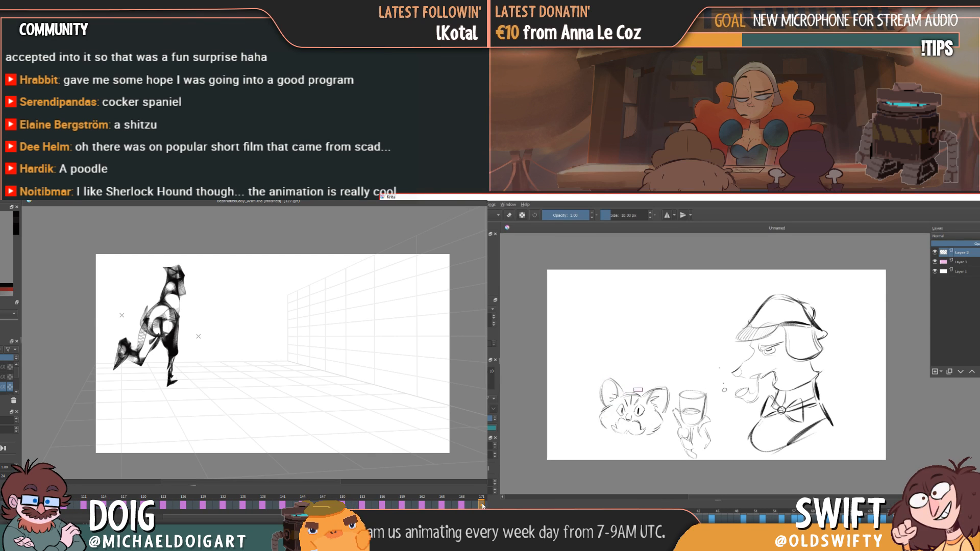
# - Clear the frame after the striding runner, add the cat's chin, and flip between neighbouring frames to plan the next pose
pyautogui.press('Delete')
pyautogui.moveTo(617, 434); pyautogui.dragTo(641, 439)
pyautogui.press('Left')
pyautogui.press('Left')
pyautogui.press('Left')
pyautogui.press('Right')
pyautogui.press('Right')
pyautogui.press('Right')
pyautogui.press('Left')
pyautogui.press('Left')
pyautogui.press('Left')
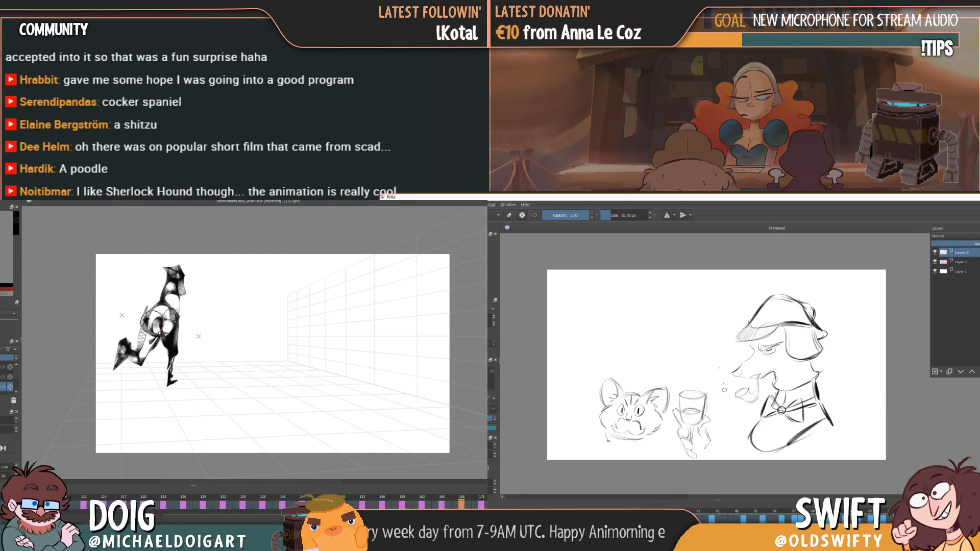
pyautogui.press('Right')
pyautogui.press('Right')
pyautogui.press('Right')
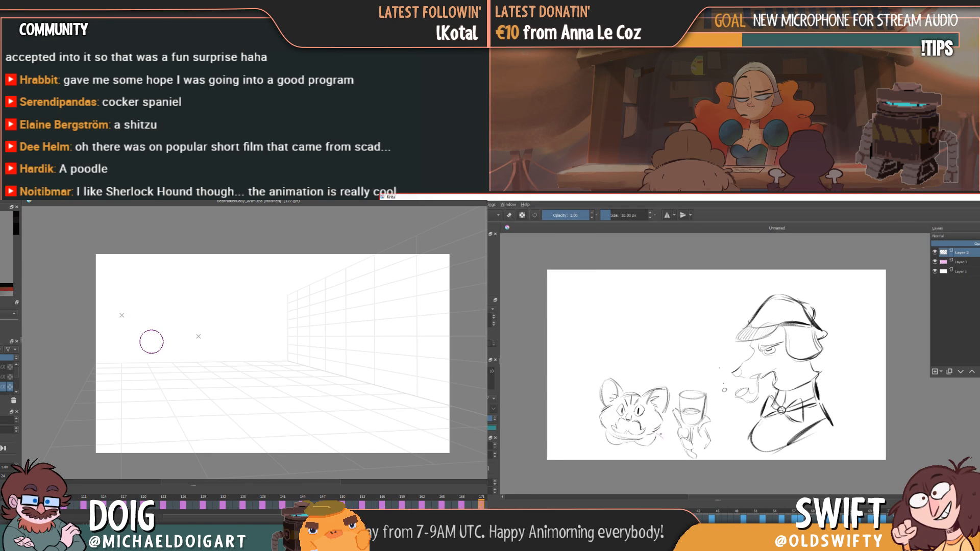
# - Draw the cat's sloping shoulders and begin the runner's next pose with the hips and legs, checking against the previous frame
pyautogui.press('Left')
pyautogui.press('Right')
pyautogui.moveTo(601, 430); pyautogui.dragTo(582, 441)
pyautogui.press('Left')
pyautogui.press('Right')
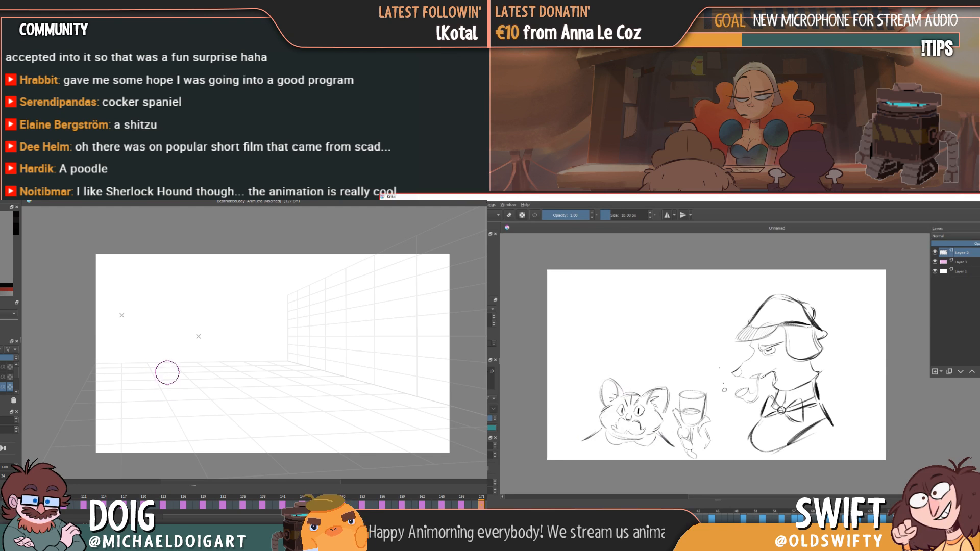
pyautogui.moveTo(162, 347)
pyautogui.mouseDown()
pyautogui.moveTo(157, 380)
pyautogui.moveTo(171, 329)
pyautogui.moveTo(142, 409)
pyautogui.moveTo(161, 346)
pyautogui.mouseUp()
pyautogui.press('Left')
pyautogui.press('Right')
pyautogui.press('Left')
pyautogui.press('Right')
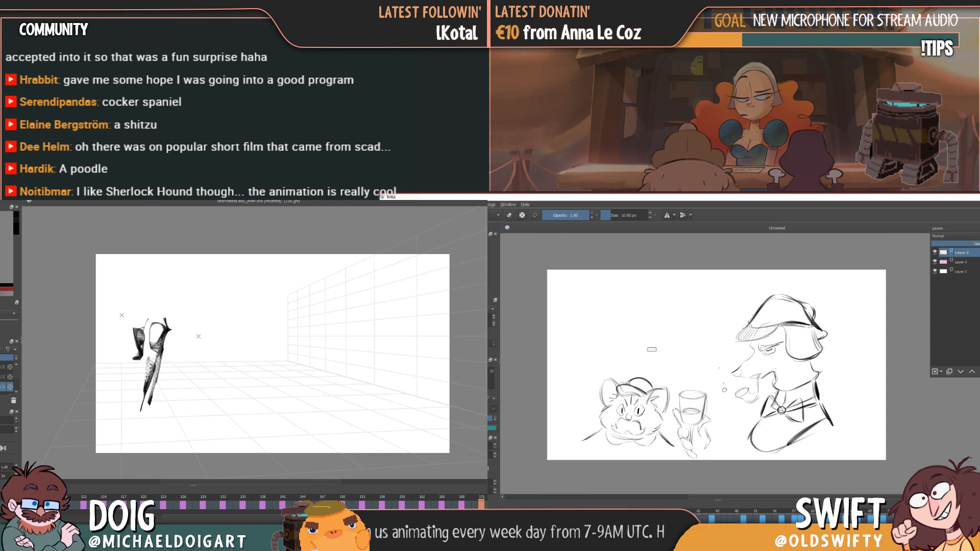
# - Build the upright runner's torso, arm and head above the legs, and refine the brim of the cat's small round hat
pyautogui.moveTo(137, 327)
pyautogui.mouseDown()
pyautogui.moveTo(173, 295)
pyautogui.moveTo(169, 310)
pyautogui.moveTo(174, 284)
pyautogui.mouseUp()
pyautogui.press('Left')
pyautogui.press('Right')
pyautogui.press('e')
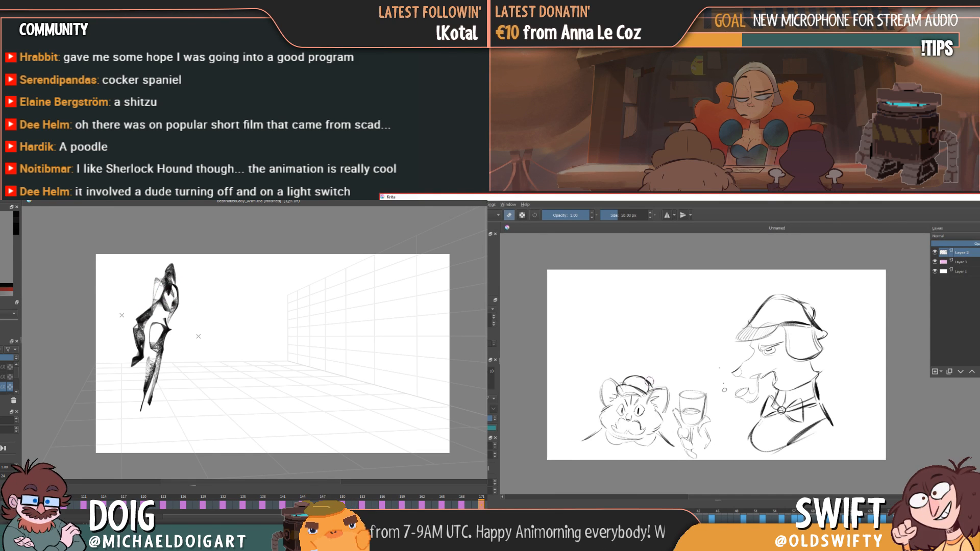
pyautogui.press('e')
pyautogui.moveTo(620, 381); pyautogui.dragTo(626, 393)
pyautogui.press('Right')
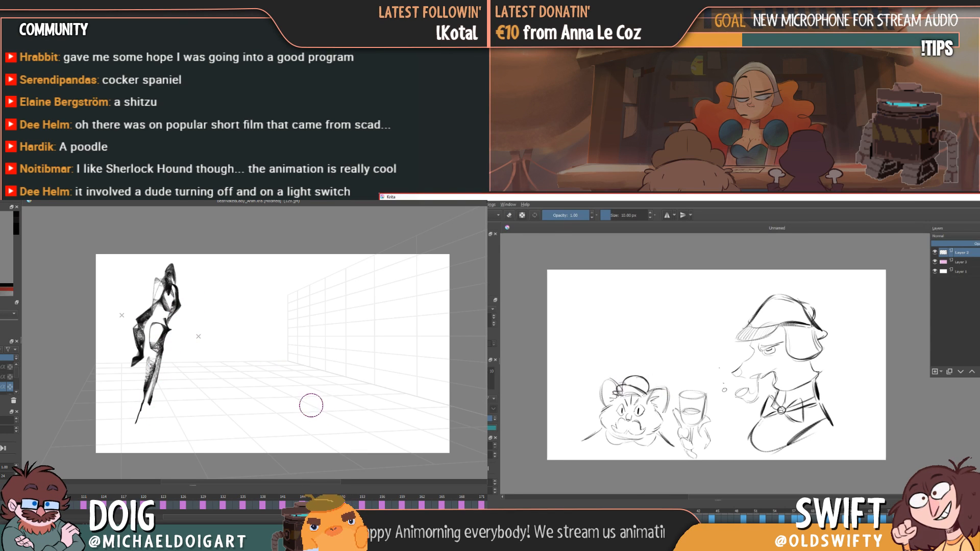
# - Clear the following frame and block in a stretched runner with one long leg, torso and head, while outlining the cat's hat
pyautogui.press('Delete')
pyautogui.moveTo(155, 321)
pyautogui.mouseDown()
pyautogui.moveTo(145, 325)
pyautogui.moveTo(152, 361)
pyautogui.moveTo(156, 345)
pyautogui.moveTo(144, 414)
pyautogui.mouseUp()
pyautogui.press('e')
pyautogui.moveTo(155, 363); pyautogui.dragTo(175, 319)
pyautogui.moveTo(617, 378); pyautogui.dragTo(619, 386)
pyautogui.moveTo(175, 320)
pyautogui.mouseDown()
pyautogui.moveTo(155, 313)
pyautogui.moveTo(171, 275)
pyautogui.mouseUp()
pyautogui.moveTo(622, 385); pyautogui.dragTo(644, 391)
pyautogui.moveTo(171, 275); pyautogui.dragTo(166, 309)
pyautogui.moveTo(643, 391); pyautogui.dragTo(646, 395)
pyautogui.moveTo(166, 309); pyautogui.dragTo(179, 271)
pyautogui.moveTo(645, 395); pyautogui.dragTo(649, 394)
pyautogui.moveTo(179, 270); pyautogui.dragTo(183, 297)
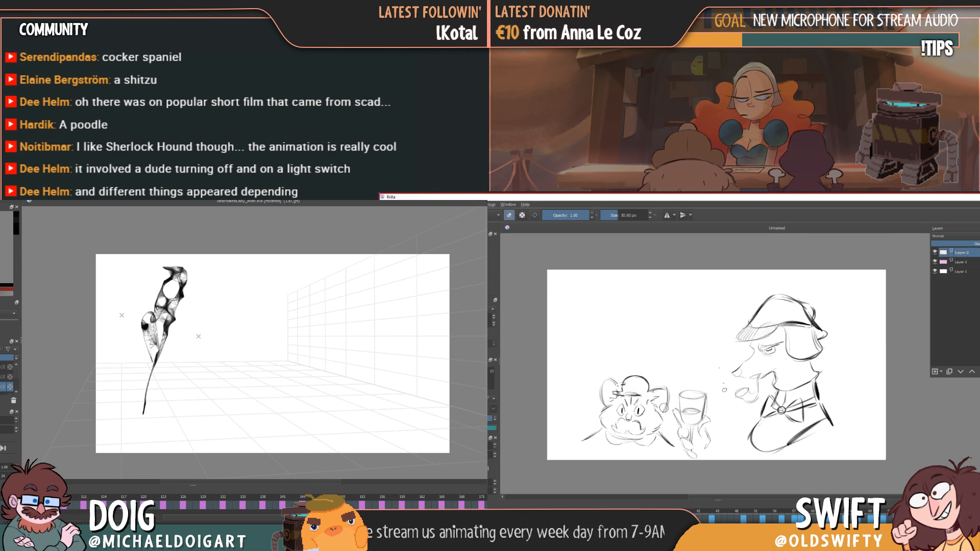
# - Add jagged arm and head shapes to the stretched runner, and draw a long diagonal line rising from the cat's hat
pyautogui.press('e')
pyautogui.moveTo(664, 408); pyautogui.dragTo(621, 312)
pyautogui.moveTo(155, 271); pyautogui.dragTo(170, 290)
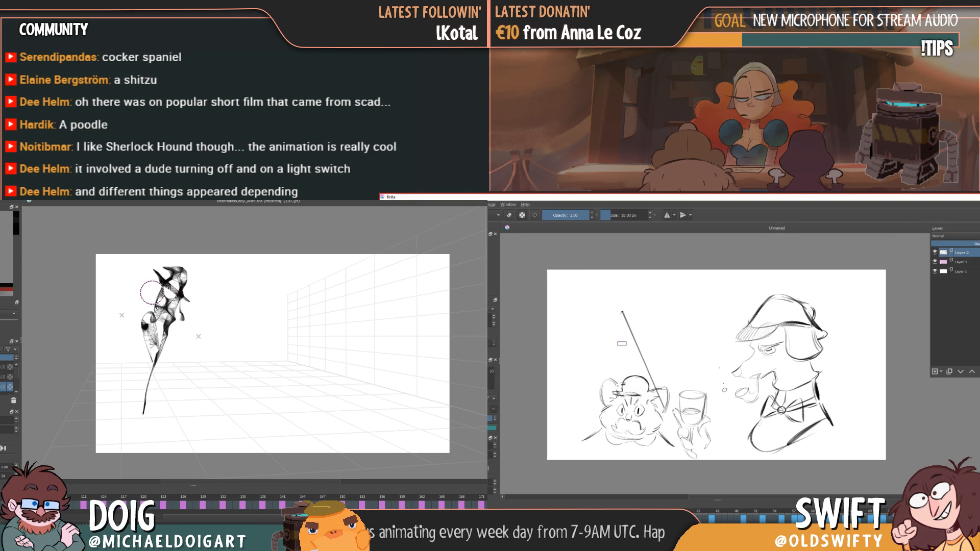
pyautogui.moveTo(636, 398); pyautogui.dragTo(633, 405)
pyautogui.moveTo(188, 289)
pyautogui.mouseDown()
pyautogui.moveTo(190, 299)
pyautogui.moveTo(192, 272)
pyautogui.moveTo(180, 264)
pyautogui.mouseUp()
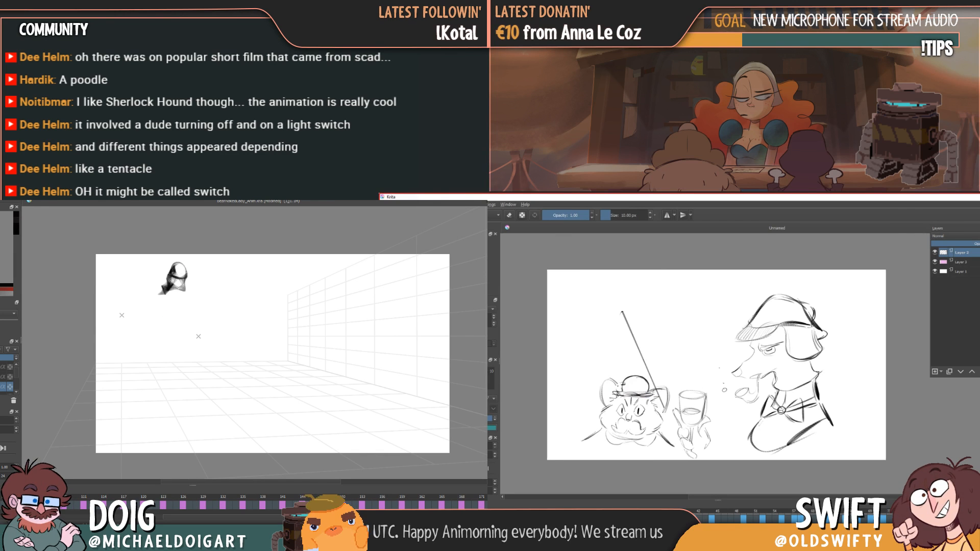
# - Begin the next runner pose with head and curved back, shade the cat's hat with vertical strokes, and add a bow tie
pyautogui.press('Right')
pyautogui.moveTo(624, 380); pyautogui.dragTo(629, 392)
pyautogui.press('Left')
pyautogui.moveTo(150, 320); pyautogui.dragTo(149, 337)
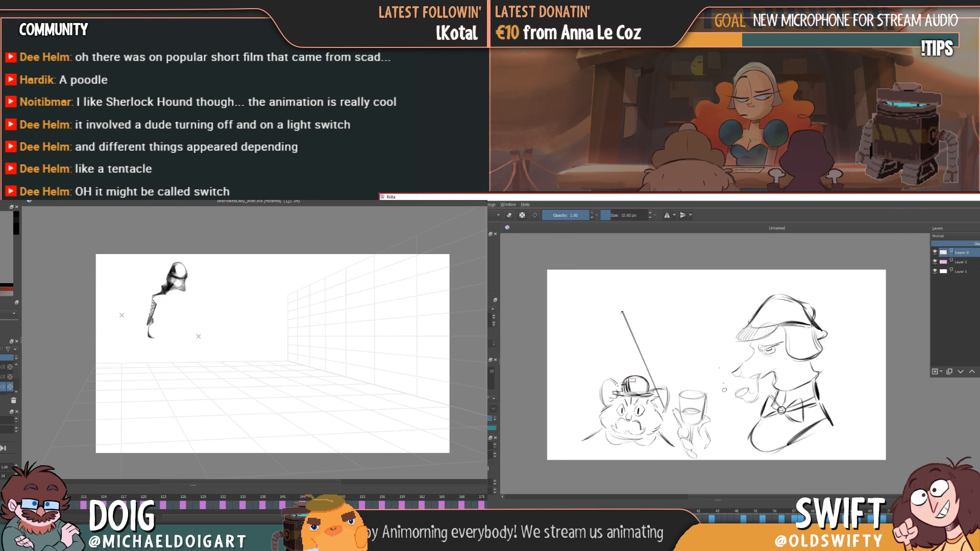
pyautogui.press('Left')
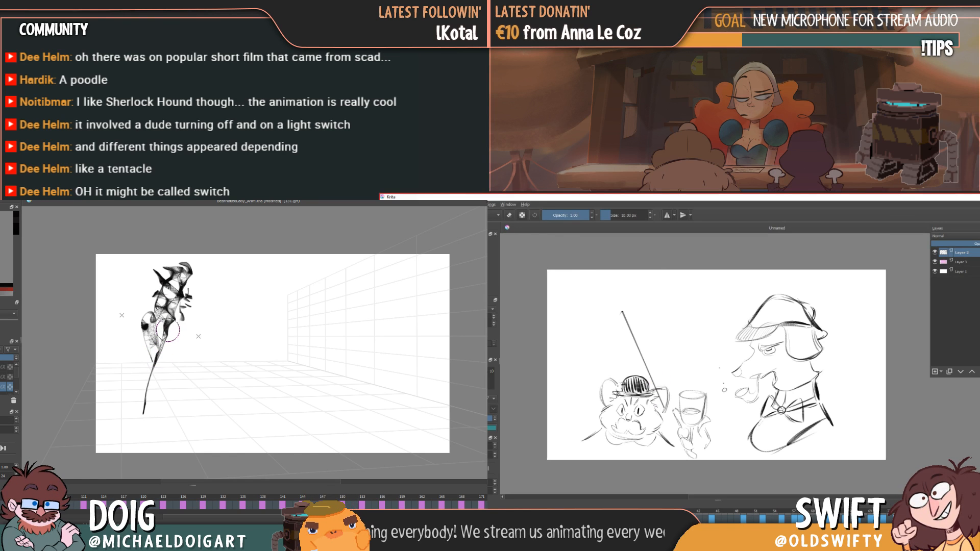
pyautogui.press('Left')
pyautogui.moveTo(624, 442); pyautogui.dragTo(639, 441)
pyautogui.press('Right')
pyautogui.press('Right')
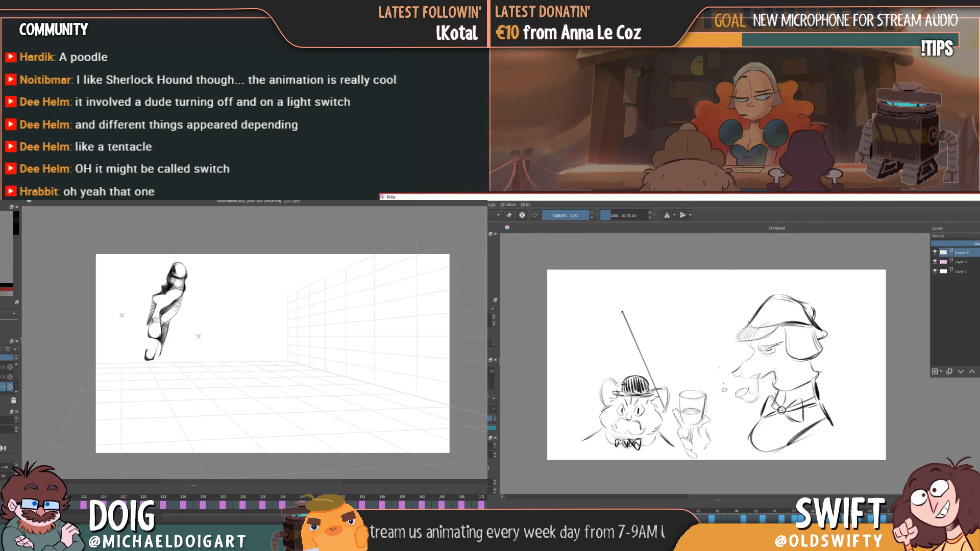
# - Draw the leaping runner's bent and straight legs, start the far arm, and extend the cat's shoulders to the canvas edge
pyautogui.moveTo(132, 360); pyautogui.dragTo(149, 380)
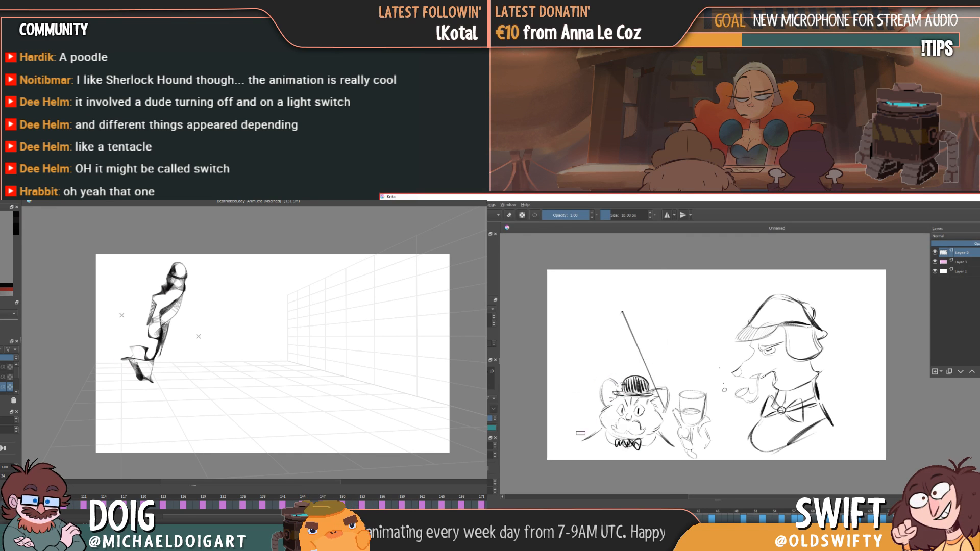
pyautogui.moveTo(585, 441); pyautogui.dragTo(562, 455)
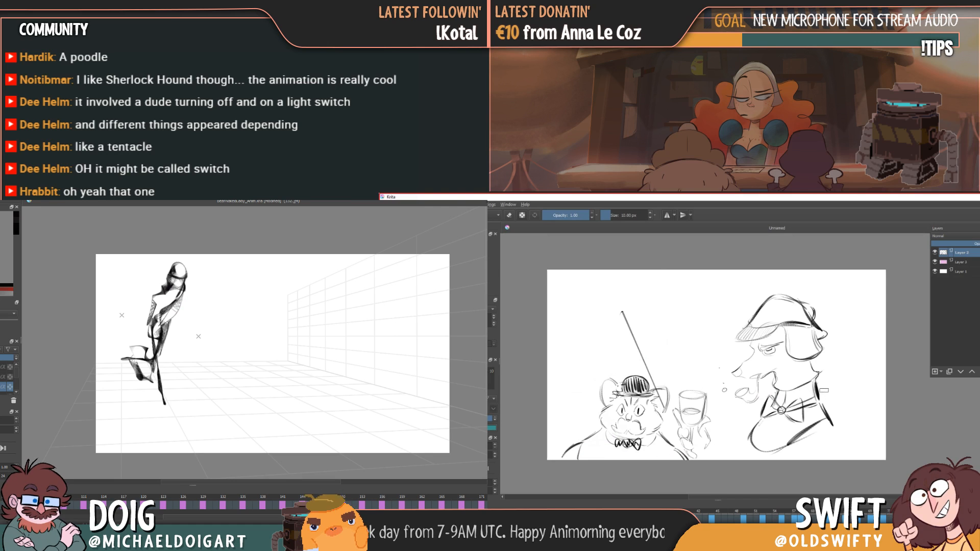
pyautogui.moveTo(567, 459); pyautogui.dragTo(595, 434)
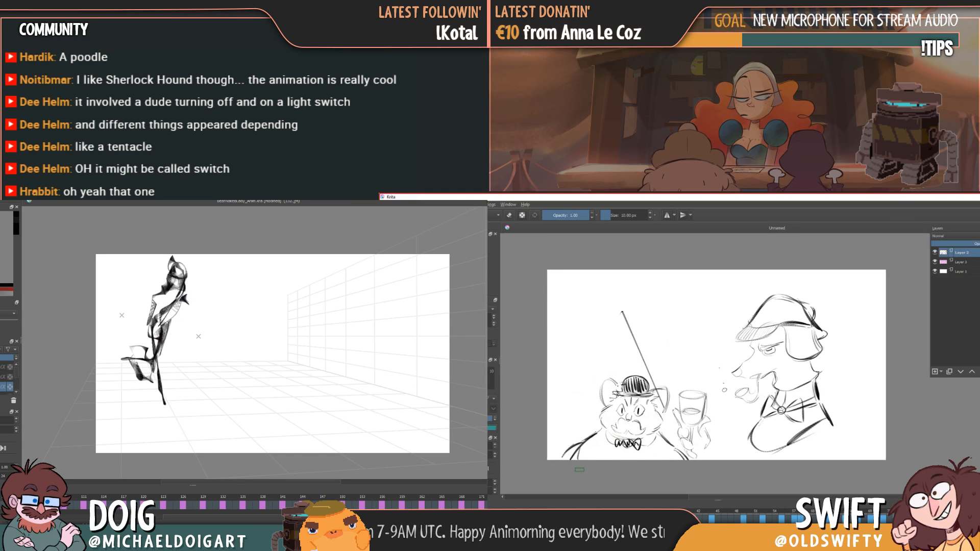
pyautogui.moveTo(183, 298); pyautogui.dragTo(192, 311)
# - Add the leaping runner's raised arm beside the head, redraw the cat's shoulder, and remove the diagonal line above its hat
pyautogui.press('Left')
pyautogui.press('e')
pyautogui.press('Right')
pyautogui.moveTo(573, 442); pyautogui.dragTo(562, 456)
pyautogui.moveTo(167, 292); pyautogui.dragTo(150, 279)
pyautogui.moveTo(617, 299); pyautogui.dragTo(623, 324)
pyautogui.moveTo(149, 280); pyautogui.dragTo(169, 293)
pyautogui.moveTo(623, 323); pyautogui.dragTo(654, 383)
pyautogui.moveTo(170, 293); pyautogui.dragTo(179, 291)
pyautogui.press('Left')
pyautogui.moveTo(655, 384); pyautogui.dragTo(682, 456)
# - Step through the following frames and finish the hand of the leaping runner's outstretched arm
pyautogui.press('Right')
pyautogui.press('Right')
pyautogui.press('Right')
pyautogui.press('Right')
pyautogui.press('Right')
pyautogui.press('Right')
pyautogui.press('Right')
pyautogui.press('Right')
pyautogui.press('Right')
pyautogui.press('Right')
pyautogui.press('Right')
pyautogui.press('Right')
pyautogui.press('e')
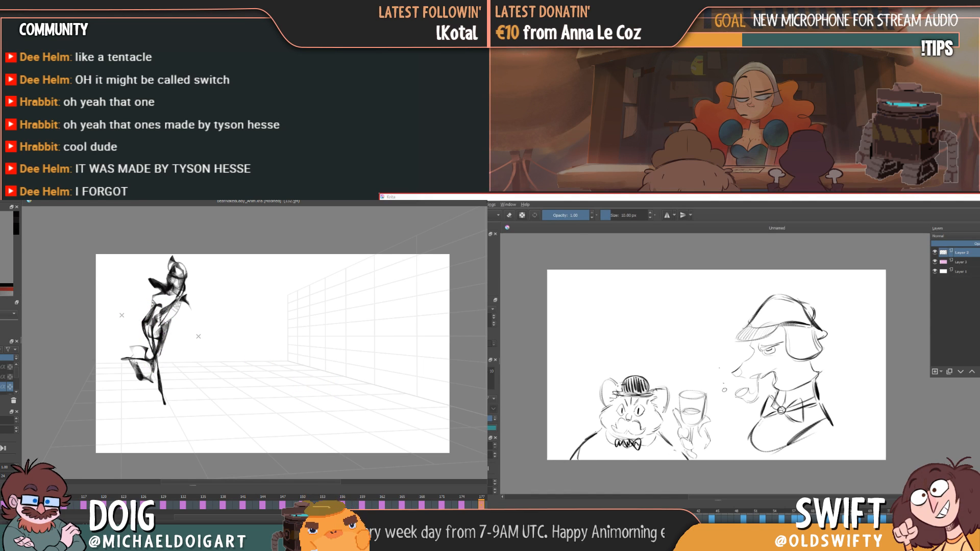
pyautogui.moveTo(190, 308); pyautogui.dragTo(194, 301)
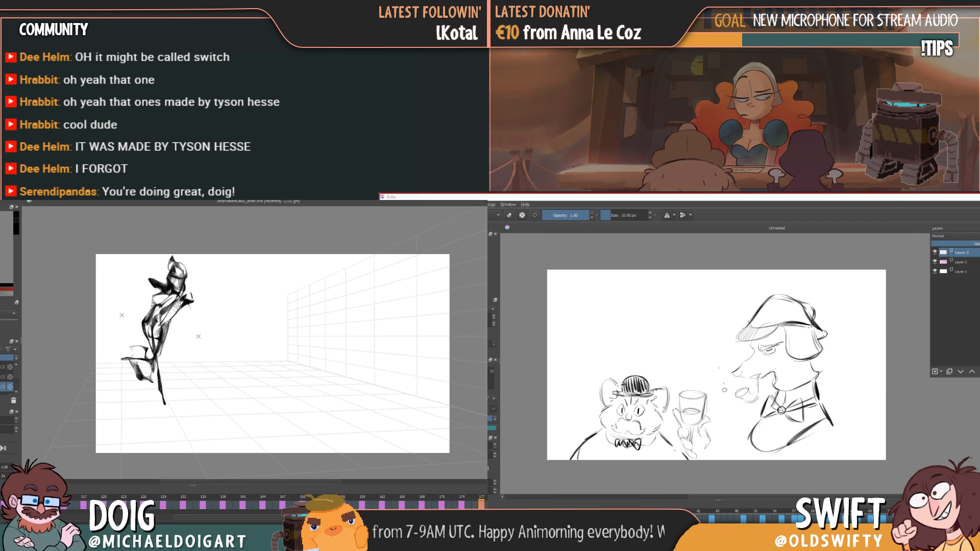
pyautogui.moveTo(611, 295); pyautogui.dragTo(660, 346)
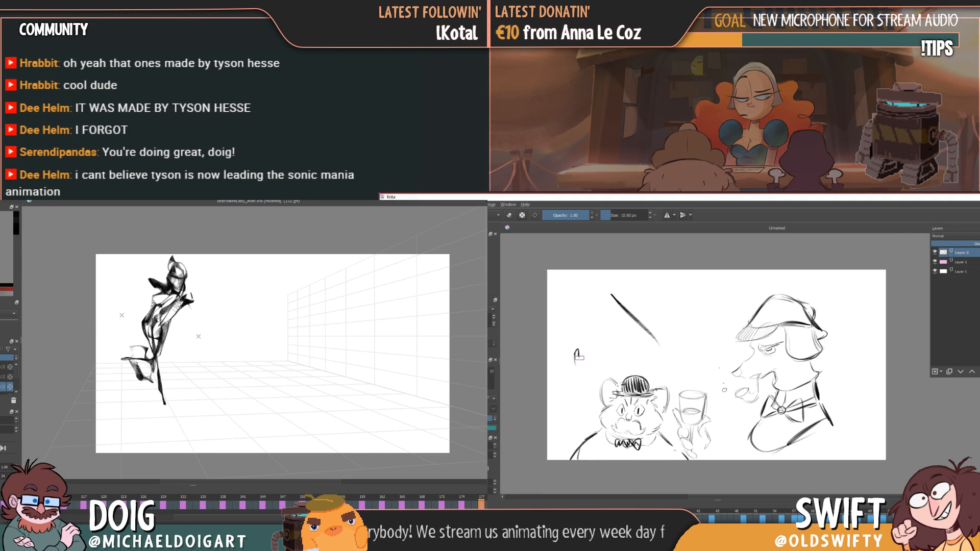
pyautogui.press('ctrl')
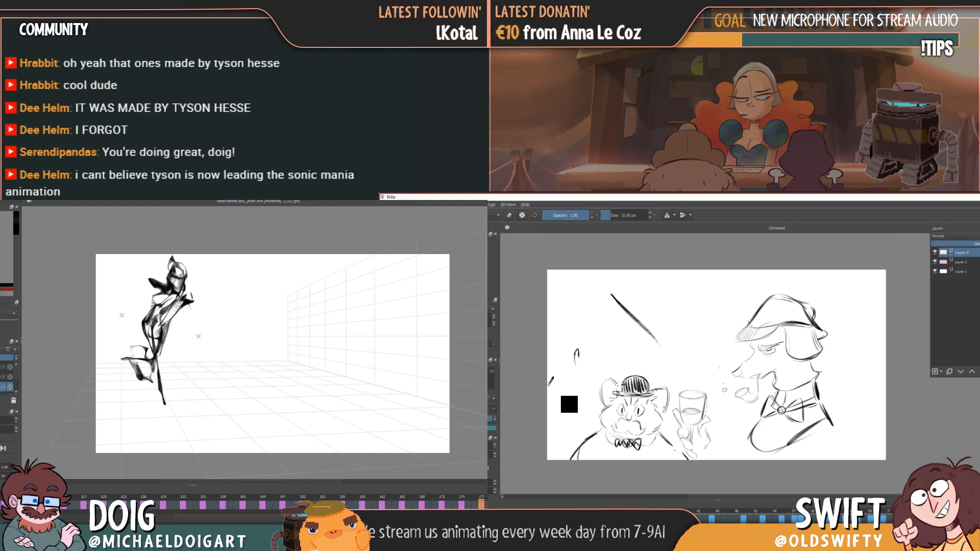
pyautogui.hotkey('ctrl', 'z')
pyautogui.hotkey('ctrl', 'z')
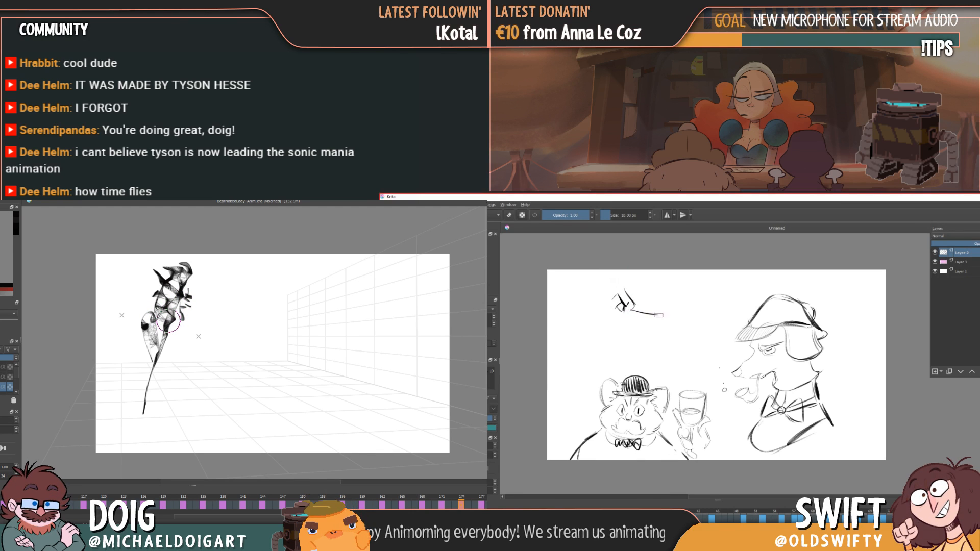
# - Draw the bridge and lower jaw of a pointed snout above the cat, flipping through the adjacent runner frames
pyautogui.moveTo(659, 317); pyautogui.dragTo(670, 325)
pyautogui.press(',')
pyautogui.press(',')
pyautogui.press(',')
pyautogui.press('.')
pyautogui.press('.')
pyautogui.press('.')
pyautogui.press('.')
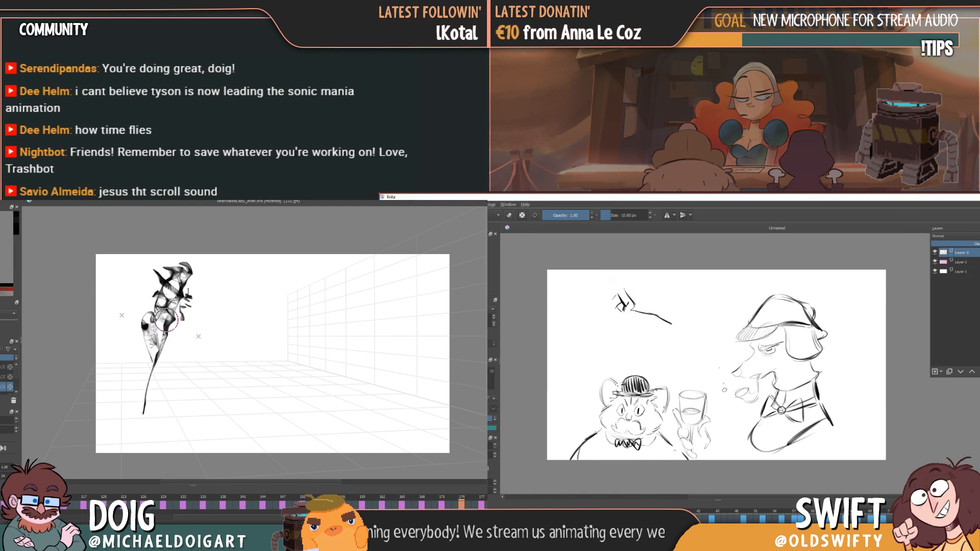
pyautogui.moveTo(658, 323)
pyautogui.mouseDown()
pyautogui.moveTo(673, 326)
pyautogui.moveTo(656, 340)
pyautogui.moveTo(634, 336)
pyautogui.mouseUp()
# - Examine the motion between the stretched and leaping runner poses by flipping back and forth through the latest frames
pyautogui.click(482, 504)
pyautogui.press('Left')
pyautogui.press('Right')
pyautogui.press('Left')
pyautogui.press('Left')
pyautogui.press('Left')
pyautogui.press('Right')
pyautogui.press('Right')
pyautogui.press('Left')
pyautogui.press('Right')
pyautogui.press('Right')
pyautogui.press('Left')
pyautogui.press('Right')
pyautogui.press('Left')
pyautogui.press('Left')
pyautogui.press('Left')
pyautogui.press('Left')
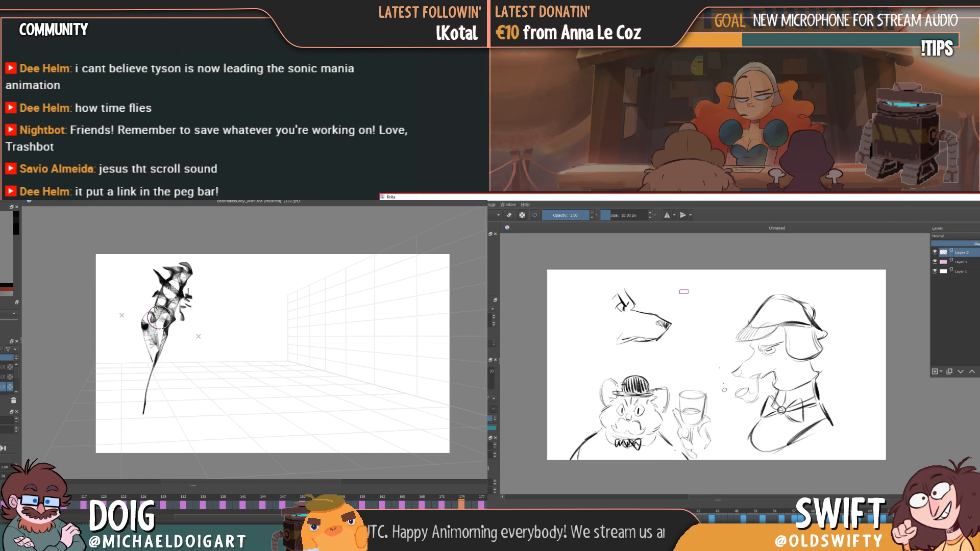
# - Check the leaping runner against its adjacent frames and advance to the following frame to start an arched torso
pyautogui.press('Right')
pyautogui.press('Right')
pyautogui.press('Right')
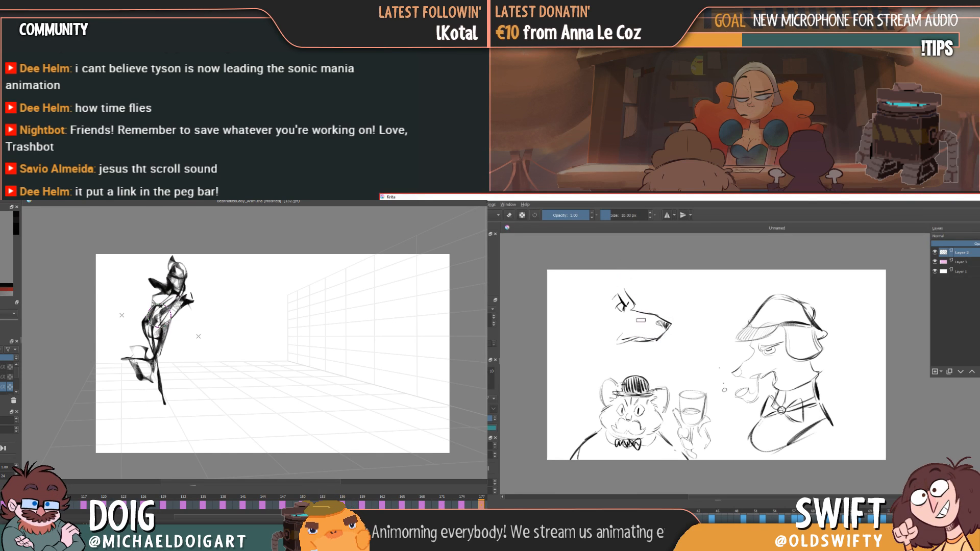
pyautogui.press('Left')
pyautogui.press('Right')
pyautogui.press('Right')
pyautogui.press('Left')
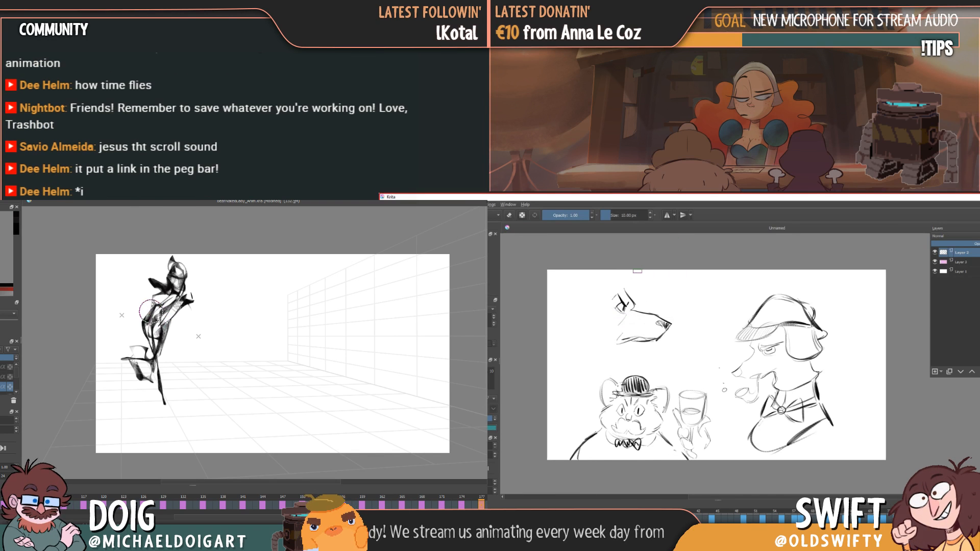
pyautogui.press('Right')
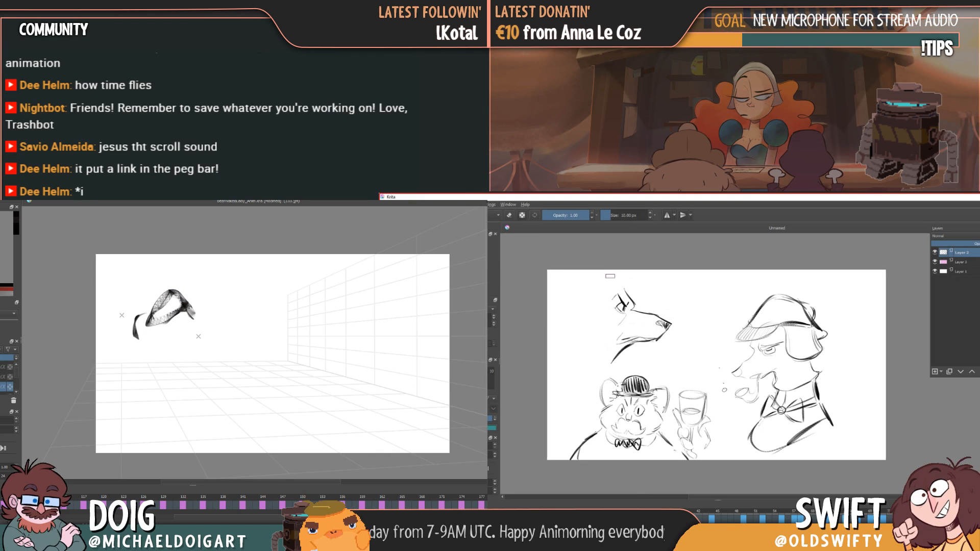
# - Draw the eye, brow and forehead of the snouted head above the cat while roughing in the leaping runner's arched torso
pyautogui.moveTo(600, 304); pyautogui.dragTo(600, 335)
pyautogui.moveTo(152, 305); pyautogui.dragTo(182, 293)
pyautogui.moveTo(603, 287); pyautogui.dragTo(600, 341)
pyautogui.press('Right')
pyautogui.press('Left')
pyautogui.moveTo(171, 324)
pyautogui.mouseDown()
pyautogui.moveTo(155, 342)
pyautogui.moveTo(171, 321)
pyautogui.moveTo(155, 295)
pyautogui.mouseUp()
pyautogui.moveTo(581, 290); pyautogui.dragTo(610, 285)
# - Rough in the runner's leg and draw the snouted head's floppy ear and the rounded back of its skull and neck
pyautogui.moveTo(140, 336)
pyautogui.mouseDown()
pyautogui.moveTo(142, 357)
pyautogui.moveTo(158, 368)
pyautogui.moveTo(167, 348)
pyautogui.moveTo(165, 375)
pyautogui.mouseUp()
pyautogui.moveTo(603, 285)
pyautogui.mouseDown()
pyautogui.moveTo(567, 294)
pyautogui.moveTo(606, 280)
pyautogui.moveTo(601, 339)
pyautogui.mouseUp()
pyautogui.moveTo(566, 301); pyautogui.dragTo(613, 364)
pyautogui.press('Left')
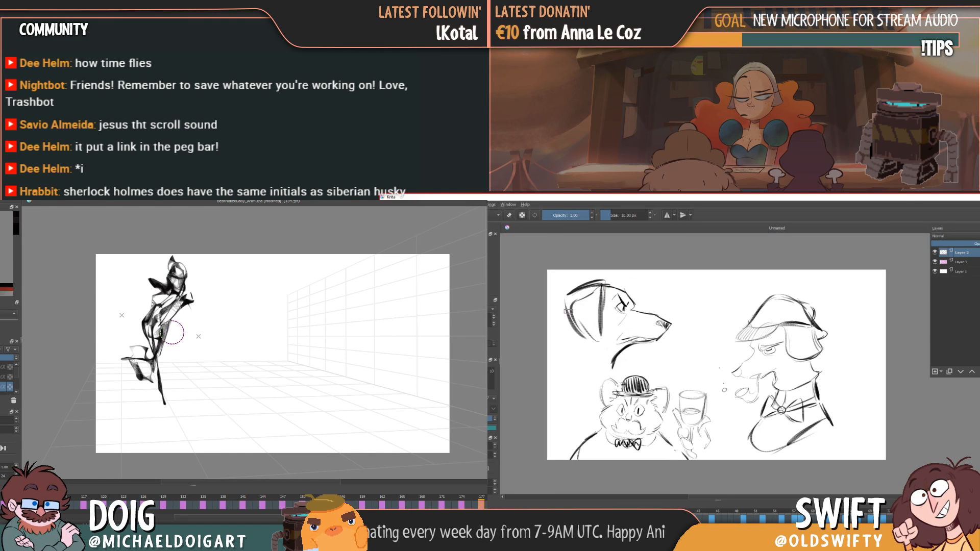
pyautogui.moveTo(563, 334)
pyautogui.mouseDown()
pyautogui.moveTo(587, 362)
pyautogui.moveTo(616, 366)
pyautogui.mouseUp()
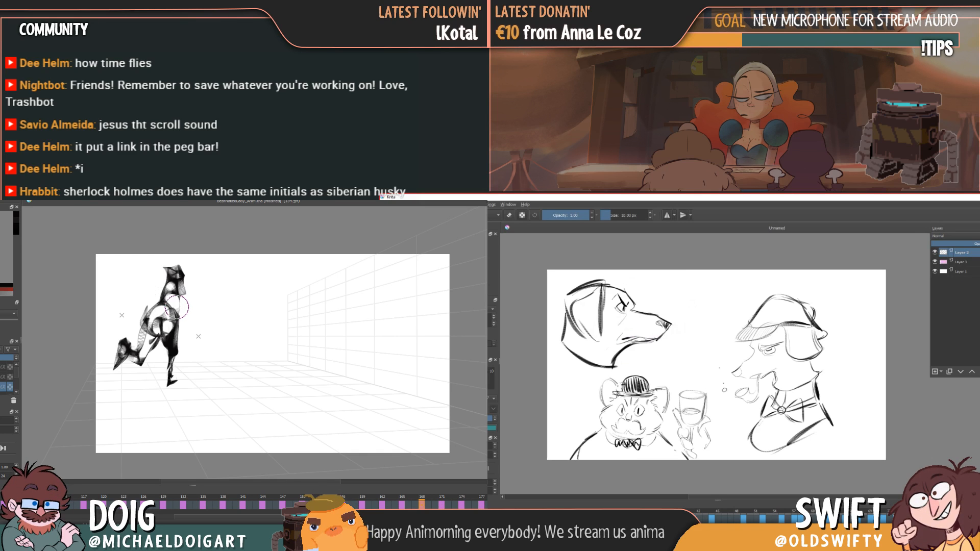
# - Draw a smoking pipe in the snouted dog's mouth with small puffs of smoke above, flipping through the neighbouring runner frames
pyautogui.moveTo(657, 341)
pyautogui.mouseDown()
pyautogui.moveTo(679, 352)
pyautogui.moveTo(703, 342)
pyautogui.moveTo(690, 356)
pyautogui.moveTo(701, 344)
pyautogui.moveTo(697, 311)
pyautogui.mouseUp()
pyautogui.press('Right')
pyautogui.press('Right')
pyautogui.press('Right')
pyautogui.press('Left')
pyautogui.press('Right')
pyautogui.moveTo(684, 302); pyautogui.dragTo(683, 298)
pyautogui.moveTo(686, 296); pyautogui.dragTo(702, 307)
pyautogui.click(694, 286)
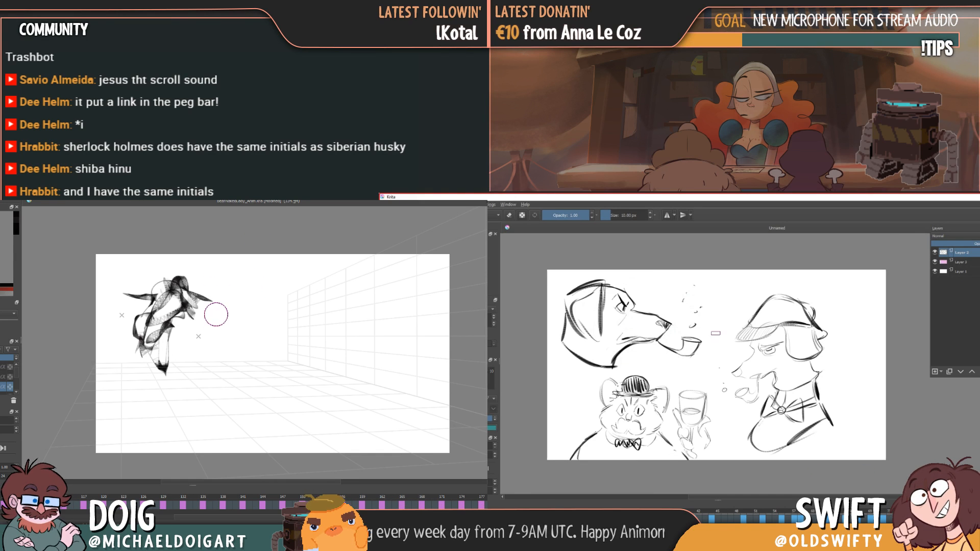
# - Clear all the animal sketches from the layer and sketch a front-facing egg-shaped head with a muzzle
pyautogui.press('Delete')
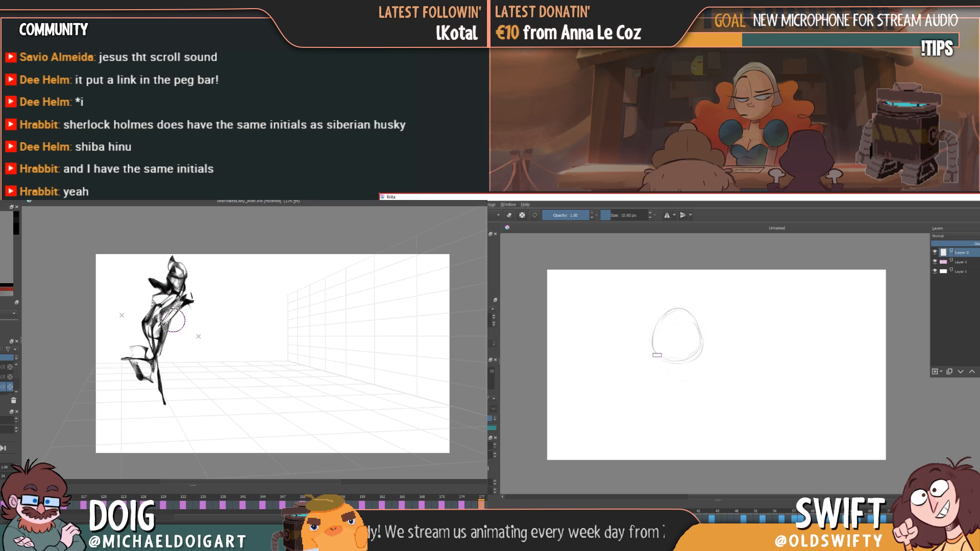
pyautogui.moveTo(673, 332)
pyautogui.mouseDown()
pyautogui.moveTo(665, 351)
pyautogui.moveTo(681, 340)
pyautogui.moveTo(689, 349)
pyautogui.moveTo(677, 365)
pyautogui.mouseUp()
# - Examine the runner's motion by flipping repeatedly back and forth through the stretched, leaping and landing frames
pyautogui.press('Left')
pyautogui.press('Left')
pyautogui.press('Left')
pyautogui.press('Left')
pyautogui.press('Left')
pyautogui.press('Left')
pyautogui.press('Left')
pyautogui.press('Right')
pyautogui.press('Right')
pyautogui.press('Right')
pyautogui.press('Right')
pyautogui.press('Right')
pyautogui.press('Right')
pyautogui.press('Right')
pyautogui.press('Right')
pyautogui.press('Right')
pyautogui.press('Left')
pyautogui.press('Left')
pyautogui.press('Left')
pyautogui.press('Left')
pyautogui.press('Left')
pyautogui.press('Left')
pyautogui.press('Left')
pyautogui.press('Left')
pyautogui.press('Left')
pyautogui.press('Left')
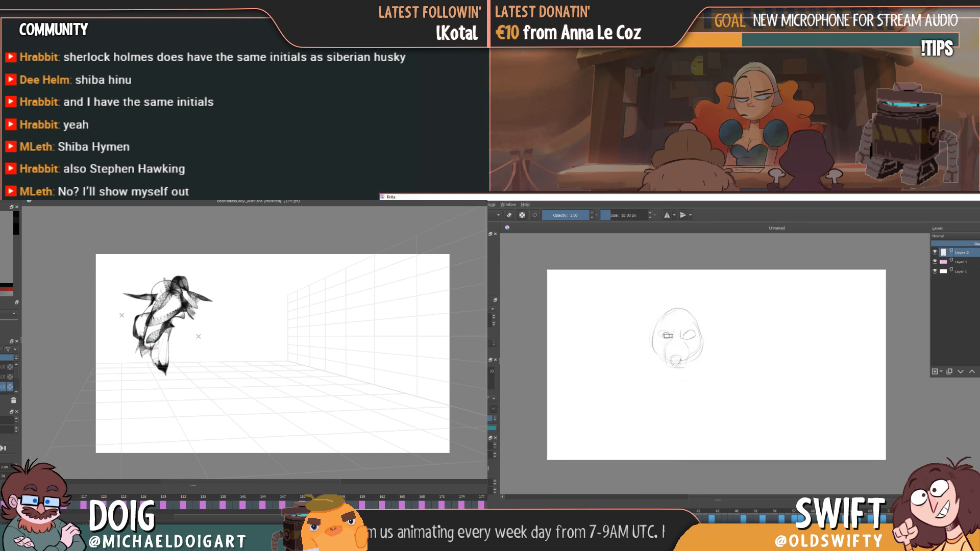
pyautogui.press('Left')
pyautogui.press('Left')
pyautogui.press('Left')
pyautogui.press('Left')
pyautogui.press('Left')
pyautogui.press('Left')
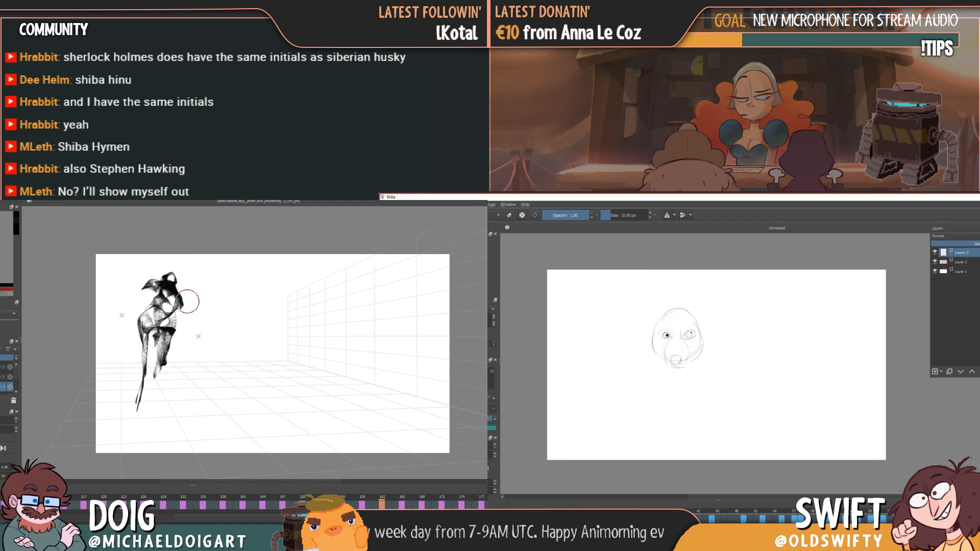
pyautogui.press('Right')
pyautogui.press('Left')
pyautogui.press('Left')
pyautogui.press('Left')
pyautogui.press('Right')
pyautogui.press('Right')
pyautogui.press('Right')
pyautogui.press('Right')
pyautogui.press('Right')
pyautogui.press('Right')
pyautogui.press('Right')
pyautogui.press('Right')
pyautogui.press('Left')
pyautogui.press('Right')
# - Draw the front-facing dog's scowling brows and dark nose, and add the leaping runner's long tapering legs
pyautogui.moveTo(661, 329); pyautogui.dragTo(694, 329)
pyautogui.moveTo(144, 340); pyautogui.dragTo(158, 397)
pyautogui.moveTo(671, 357); pyautogui.dragTo(676, 365)
pyautogui.moveTo(144, 347)
pyautogui.mouseDown()
pyautogui.moveTo(151, 371)
pyautogui.moveTo(136, 363)
pyautogui.moveTo(135, 377)
pyautogui.mouseUp()
pyautogui.moveTo(673, 357); pyautogui.dragTo(680, 362)
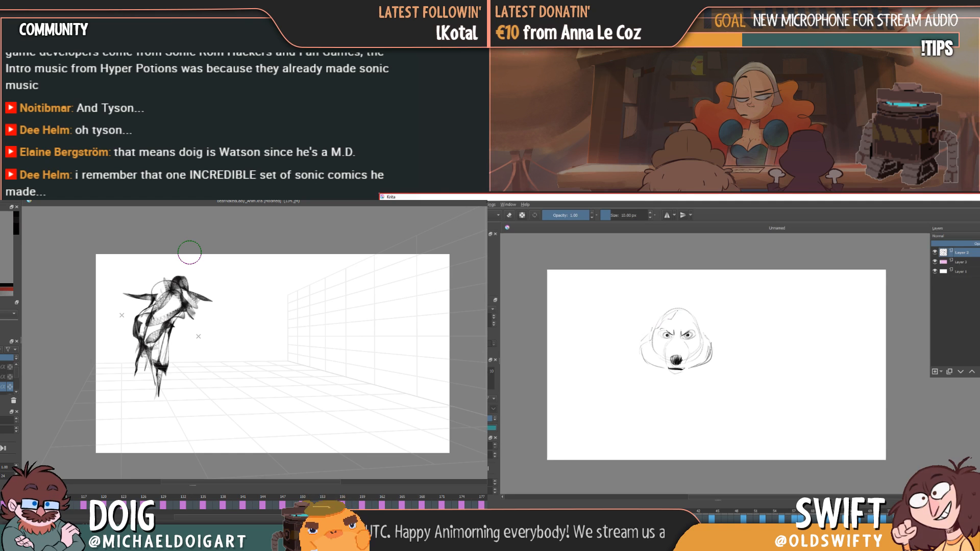
# - Compare the leaping runner's new legs with the preceding poses by flipping between the frames
pyautogui.press('Left')
pyautogui.press('Left')
pyautogui.press('Right')
pyautogui.press('Right')
pyautogui.moveTo(201, 308); pyautogui.dragTo(183, 323)
pyautogui.press('Left')
pyautogui.press('Left')
pyautogui.press('Left')
pyautogui.press('Left')
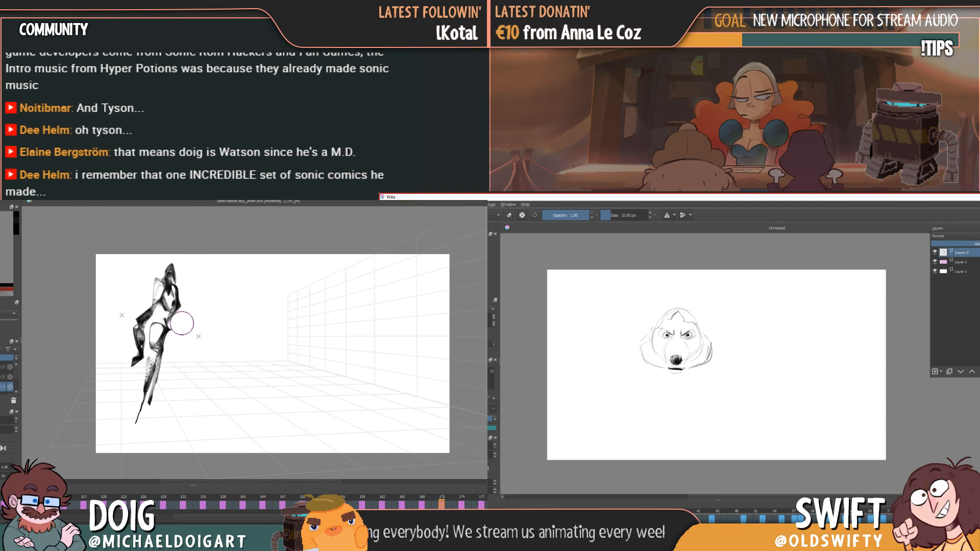
pyautogui.press('Right')
pyautogui.press('Right')
pyautogui.press('Right')
pyautogui.press('Right')
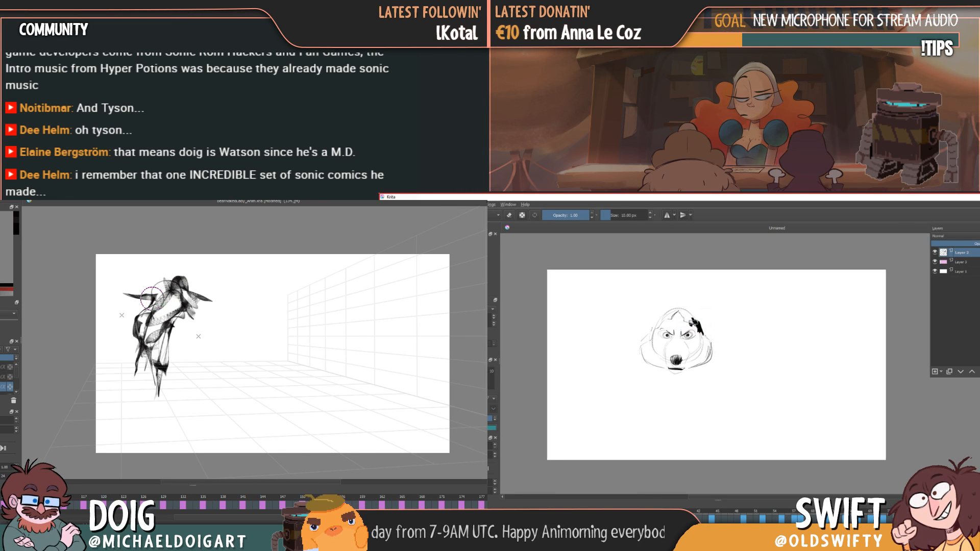
# - Ink the husky's dark forehead markings and pointed ears while flipping through the runner frames
pyautogui.press('Left')
pyautogui.press('Left')
pyautogui.moveTo(678, 310)
pyautogui.mouseDown()
pyautogui.moveTo(656, 327)
pyautogui.moveTo(686, 300)
pyautogui.moveTo(659, 315)
pyautogui.moveTo(669, 317)
pyautogui.moveTo(660, 326)
pyautogui.moveTo(672, 308)
pyautogui.moveTo(648, 312)
pyautogui.moveTo(658, 317)
pyautogui.moveTo(643, 305)
pyautogui.moveTo(649, 335)
pyautogui.moveTo(646, 320)
pyautogui.moveTo(701, 314)
pyautogui.moveTo(642, 305)
pyautogui.mouseUp()
pyautogui.press('Right')
pyautogui.press('Right')
pyautogui.press('Left')
pyautogui.press('Right')
pyautogui.press('Right')
pyautogui.press('Right')
pyautogui.press('Right')
pyautogui.moveTo(655, 310)
pyautogui.mouseDown()
pyautogui.moveTo(712, 307)
pyautogui.moveTo(697, 314)
pyautogui.moveTo(710, 328)
pyautogui.mouseUp()
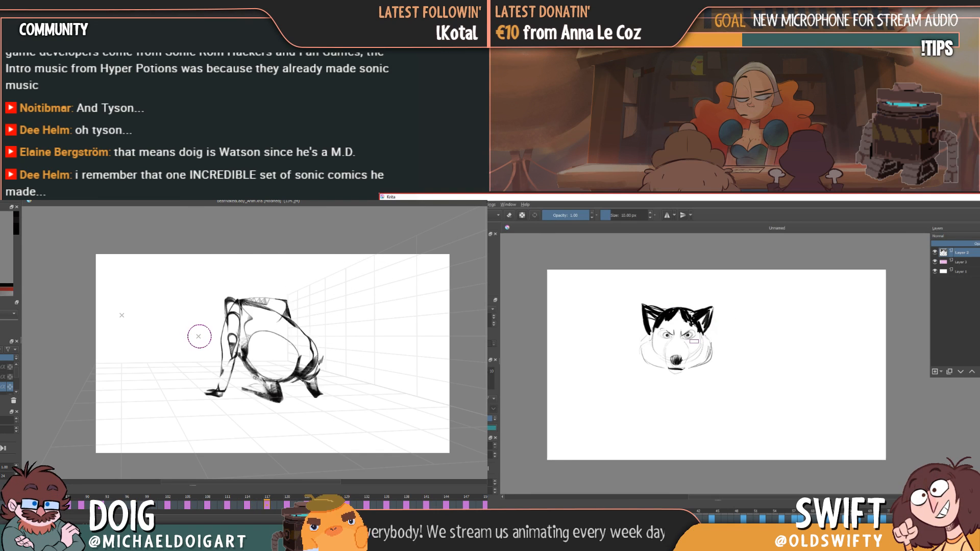
# - Sketch the husky's neck ruff and short shoulder strokes on both sides
pyautogui.moveTo(660, 371)
pyautogui.mouseDown()
pyautogui.moveTo(669, 390)
pyautogui.moveTo(696, 384)
pyautogui.mouseUp()
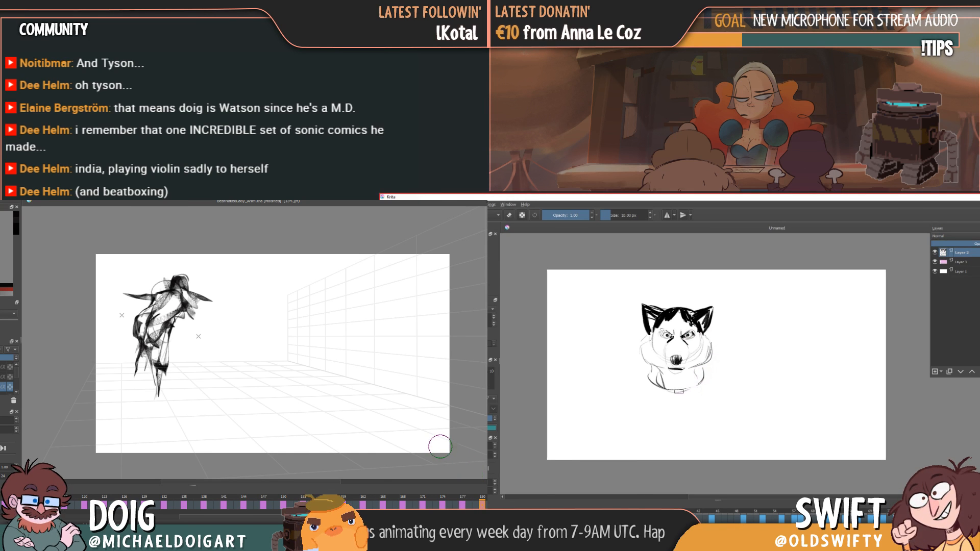
pyautogui.moveTo(698, 385); pyautogui.dragTo(714, 396)
pyautogui.press('Right')
pyautogui.press('Left')
pyautogui.moveTo(650, 386); pyautogui.dragTo(633, 394)
pyautogui.press('Right')
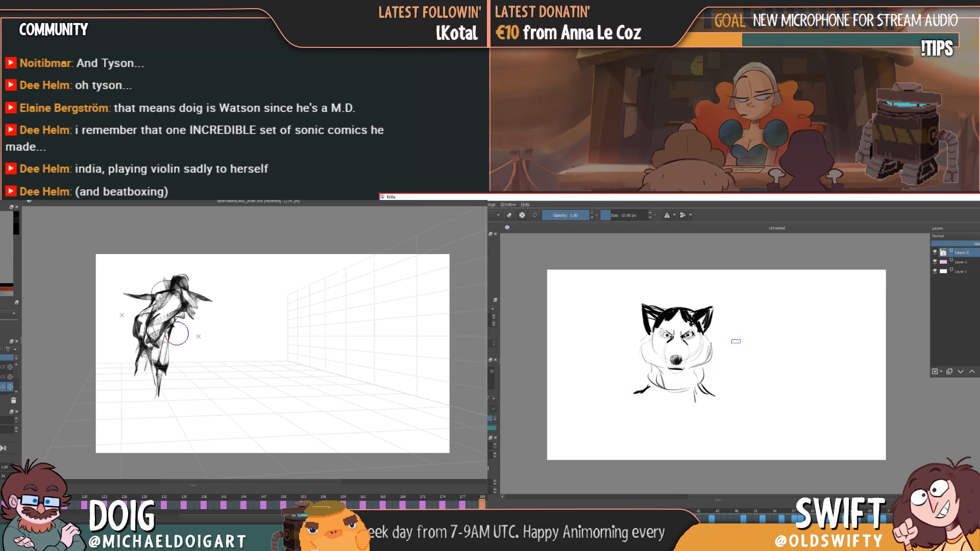
# - Check the leaping runner against the adjacent frame and reshape its legs, extending the trailing leg down to a long point
pyautogui.press('Left')
pyautogui.press('e')
pyautogui.press('Right')
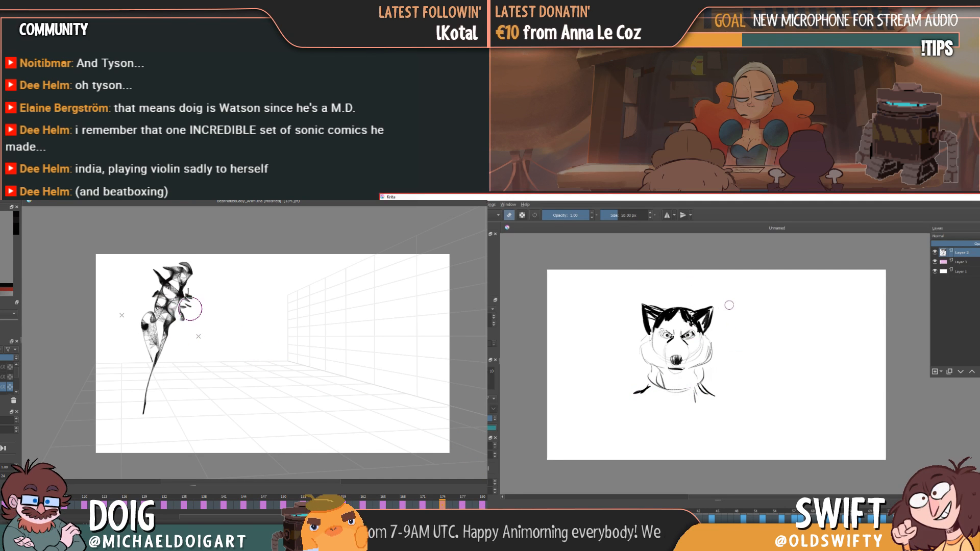
pyautogui.press('Left')
pyautogui.press('Right')
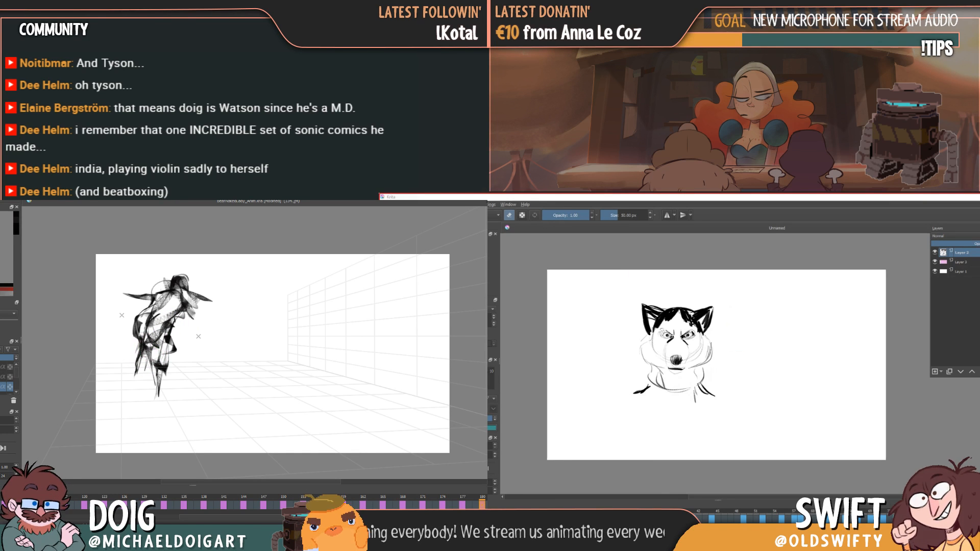
pyautogui.moveTo(125, 419); pyautogui.dragTo(145, 344)
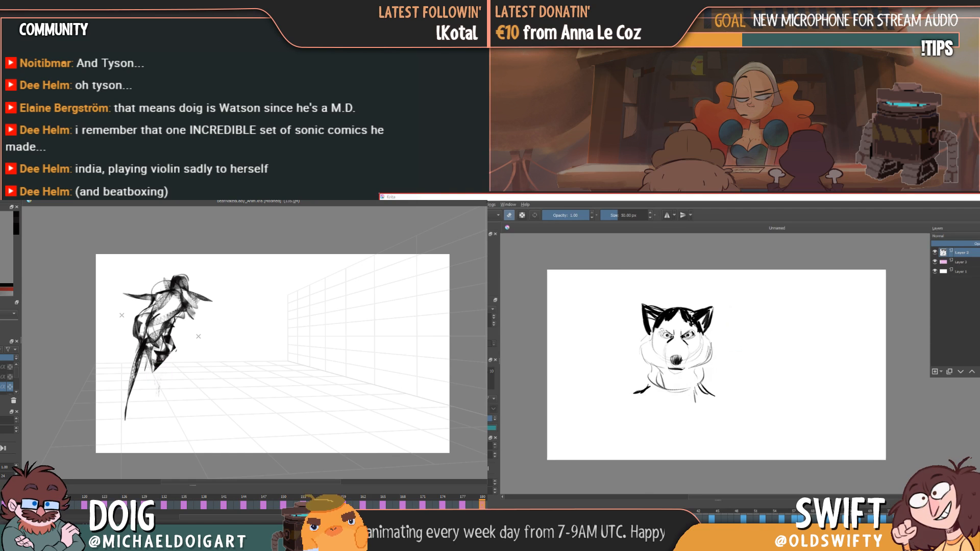
pyautogui.moveTo(164, 354); pyautogui.dragTo(160, 348)
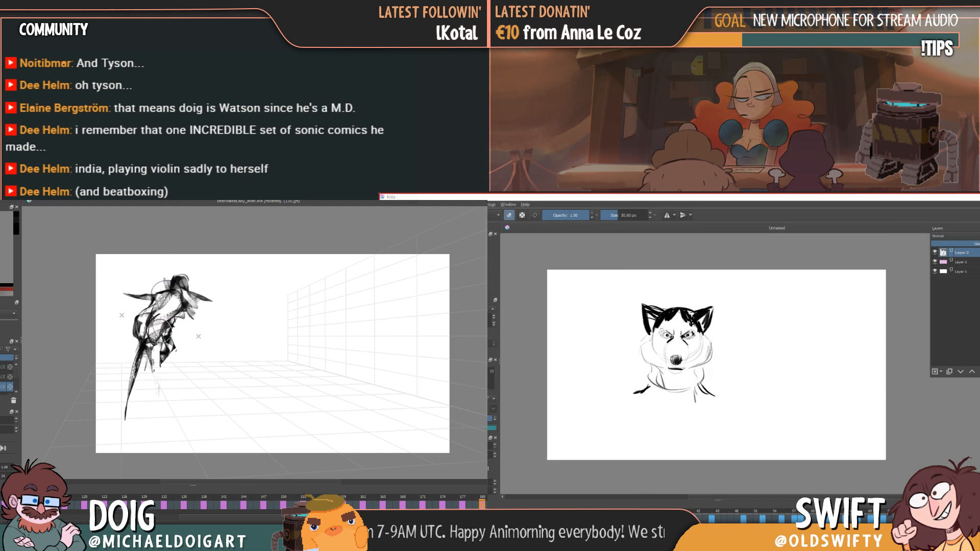
pyautogui.moveTo(162, 324)
pyautogui.mouseDown()
pyautogui.moveTo(152, 337)
pyautogui.moveTo(163, 342)
pyautogui.mouseUp()
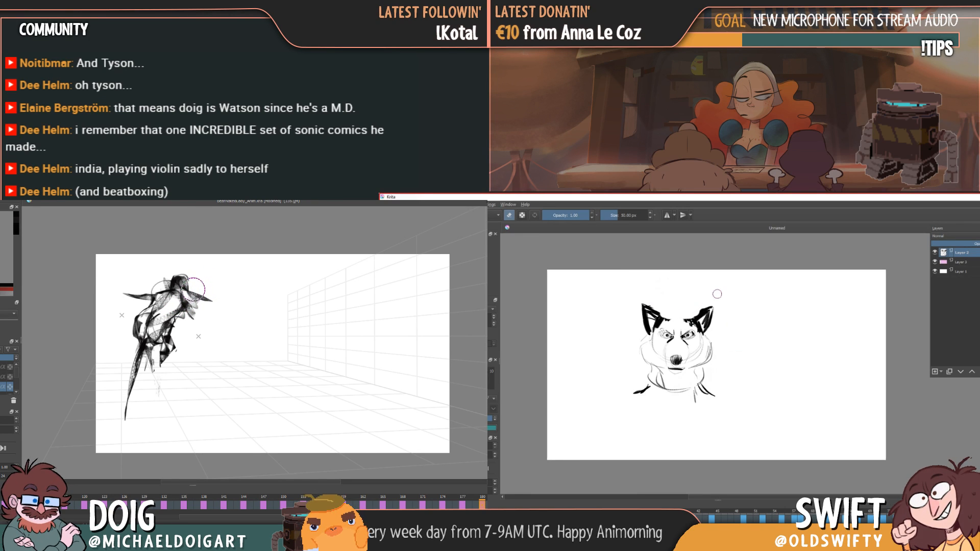
# - Draw a rounded hat with a curved brim between the husky's ears and clean up its cheek fur outline
pyautogui.press('e')
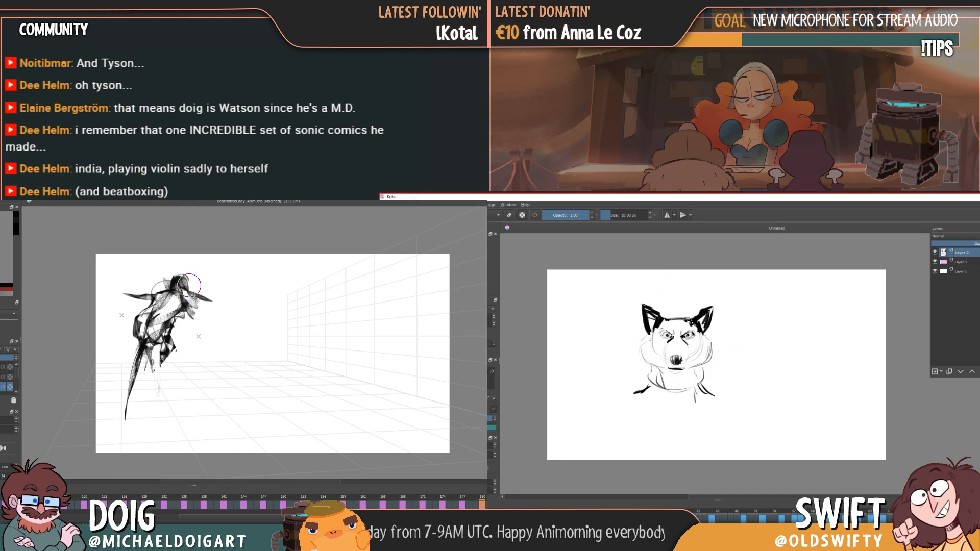
pyautogui.moveTo(662, 315)
pyautogui.mouseDown()
pyautogui.moveTo(705, 310)
pyautogui.moveTo(670, 295)
pyautogui.moveTo(695, 313)
pyautogui.mouseUp()
pyautogui.moveTo(691, 296)
pyautogui.mouseDown()
pyautogui.moveTo(697, 315)
pyautogui.moveTo(679, 290)
pyautogui.moveTo(659, 311)
pyautogui.moveTo(688, 293)
pyautogui.mouseUp()
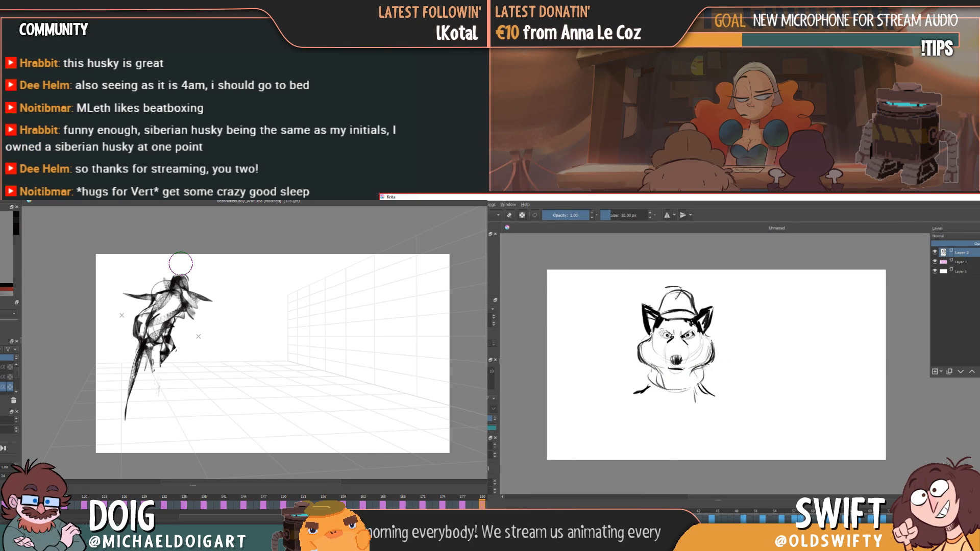
pyautogui.press('e')
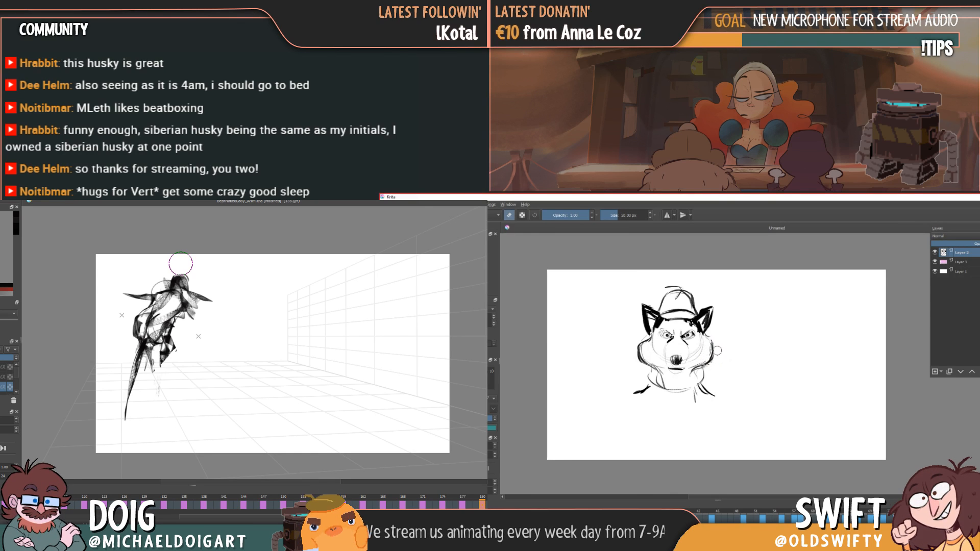
pyautogui.press('e')
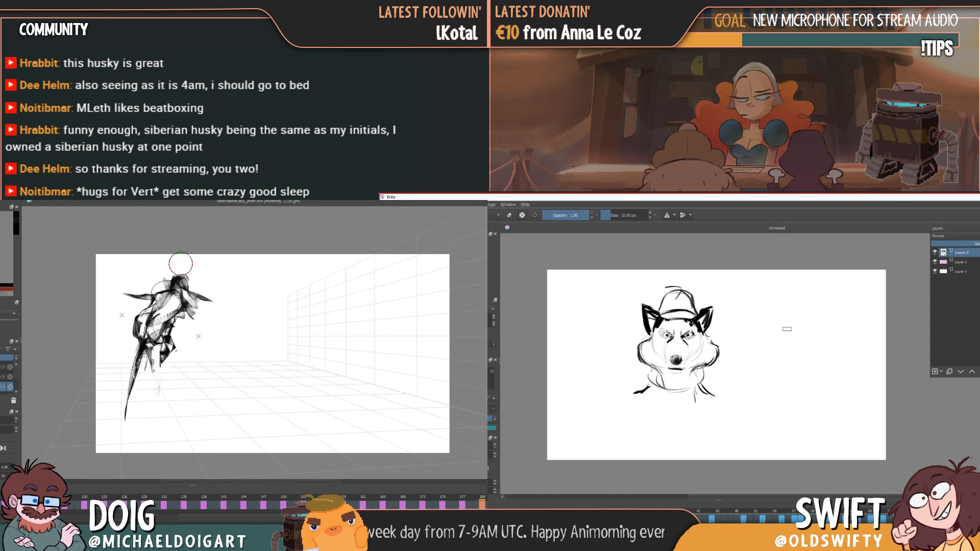
# - Sketch a second snouted dog in profile beside the husky, with its eye, ear, neck and the crown of a cap
pyautogui.moveTo(794, 341)
pyautogui.mouseDown()
pyautogui.moveTo(761, 352)
pyautogui.moveTo(753, 370)
pyautogui.moveTo(793, 363)
pyautogui.mouseUp()
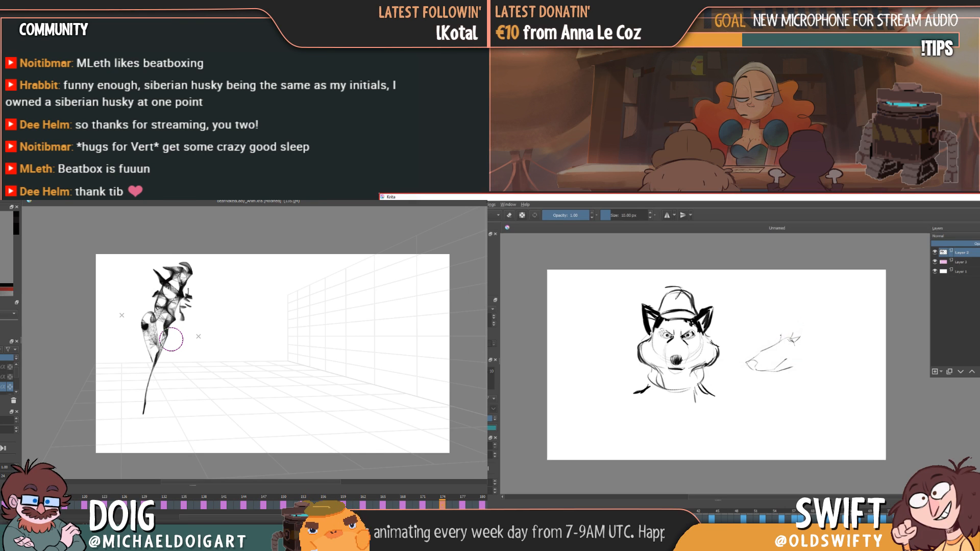
pyautogui.moveTo(811, 312)
pyautogui.mouseDown()
pyautogui.moveTo(842, 335)
pyautogui.moveTo(837, 353)
pyautogui.moveTo(783, 375)
pyautogui.moveTo(771, 394)
pyautogui.moveTo(782, 402)
pyautogui.moveTo(837, 379)
pyautogui.mouseUp()
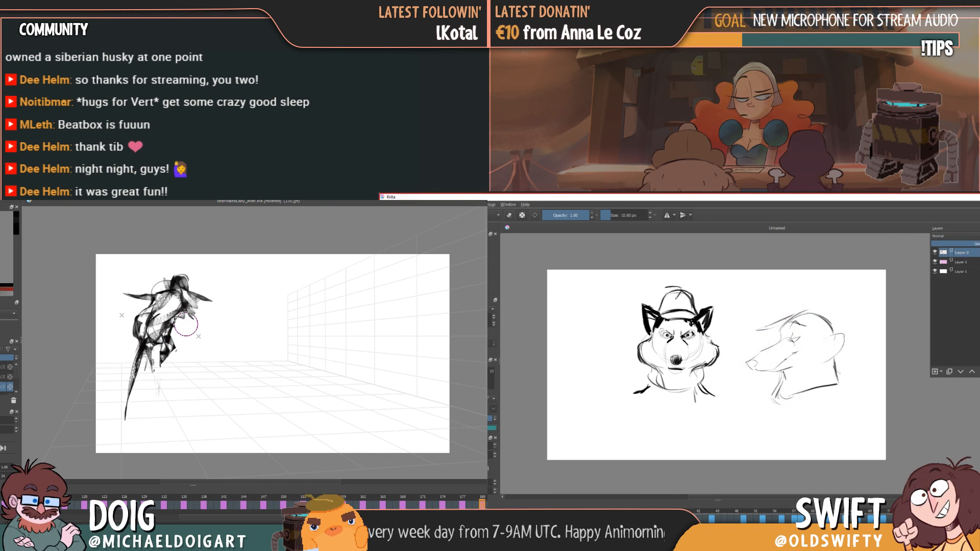
pyautogui.moveTo(797, 300)
pyautogui.mouseDown()
pyautogui.moveTo(832, 299)
pyautogui.moveTo(835, 316)
pyautogui.moveTo(824, 293)
pyautogui.mouseUp()
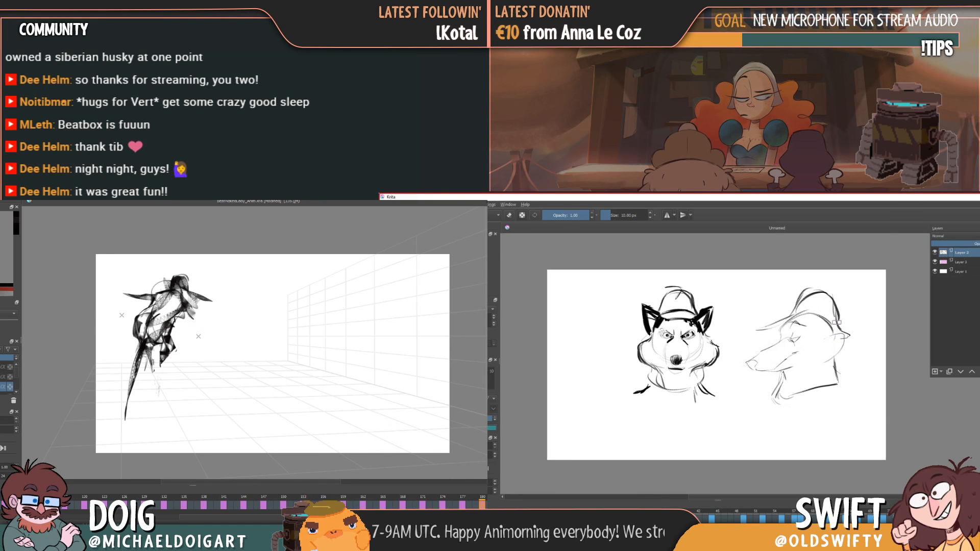
# - Draw the profile dog's pointed ear and back of the neck while blocking in the next runner pose's hips and legs
pyautogui.moveTo(146, 320)
pyautogui.mouseDown()
pyautogui.moveTo(177, 334)
pyautogui.moveTo(164, 354)
pyautogui.moveTo(171, 370)
pyautogui.mouseUp()
pyautogui.moveTo(811, 320); pyautogui.dragTo(850, 309)
pyautogui.moveTo(849, 310); pyautogui.dragTo(840, 330)
pyautogui.moveTo(171, 370)
pyautogui.mouseDown()
pyautogui.moveTo(156, 344)
pyautogui.moveTo(145, 345)
pyautogui.moveTo(141, 367)
pyautogui.moveTo(137, 330)
pyautogui.moveTo(130, 383)
pyautogui.mouseUp()
pyautogui.moveTo(836, 337); pyautogui.dragTo(838, 354)
pyautogui.moveTo(128, 383); pyautogui.dragTo(145, 369)
pyautogui.moveTo(838, 356); pyautogui.dragTo(808, 383)
pyautogui.moveTo(145, 369)
pyautogui.mouseDown()
pyautogui.moveTo(136, 326)
pyautogui.moveTo(124, 334)
pyautogui.mouseUp()
pyautogui.moveTo(837, 360); pyautogui.dragTo(806, 391)
pyautogui.moveTo(124, 334); pyautogui.dragTo(177, 334)
# - Continue the profile dog's neck down to a collar line while roughing in the new runner pose's shoulders and raised arms
pyautogui.moveTo(841, 334); pyautogui.dragTo(835, 358)
pyautogui.moveTo(159, 313); pyautogui.dragTo(195, 308)
pyautogui.moveTo(835, 362); pyautogui.dragTo(824, 389)
pyautogui.moveTo(195, 307); pyautogui.dragTo(188, 295)
pyautogui.moveTo(823, 389); pyautogui.dragTo(774, 402)
pyautogui.moveTo(187, 295)
pyautogui.mouseDown()
pyautogui.moveTo(160, 309)
pyautogui.moveTo(171, 301)
pyautogui.moveTo(154, 290)
pyautogui.mouseUp()
pyautogui.moveTo(775, 391); pyautogui.dragTo(786, 401)
pyautogui.moveTo(154, 289); pyautogui.dragTo(188, 314)
pyautogui.moveTo(783, 402); pyautogui.dragTo(784, 413)
pyautogui.moveTo(188, 314); pyautogui.dragTo(176, 337)
# - Add bold coat collar strokes below the profile dog's neck and extend the new runner pose's spread legs
pyautogui.moveTo(843, 388); pyautogui.dragTo(832, 397)
pyautogui.moveTo(153, 310); pyautogui.dragTo(151, 285)
pyautogui.moveTo(832, 396); pyautogui.dragTo(798, 424)
pyautogui.moveTo(841, 388)
pyautogui.mouseDown()
pyautogui.moveTo(806, 419)
pyautogui.moveTo(770, 423)
pyautogui.mouseUp()
pyautogui.moveTo(176, 375); pyautogui.dragTo(148, 360)
pyautogui.moveTo(776, 407); pyautogui.dragTo(773, 422)
pyautogui.moveTo(148, 360); pyautogui.dragTo(130, 383)
pyautogui.moveTo(778, 407); pyautogui.dragTo(777, 421)
pyautogui.moveTo(119, 387); pyautogui.dragTo(101, 409)
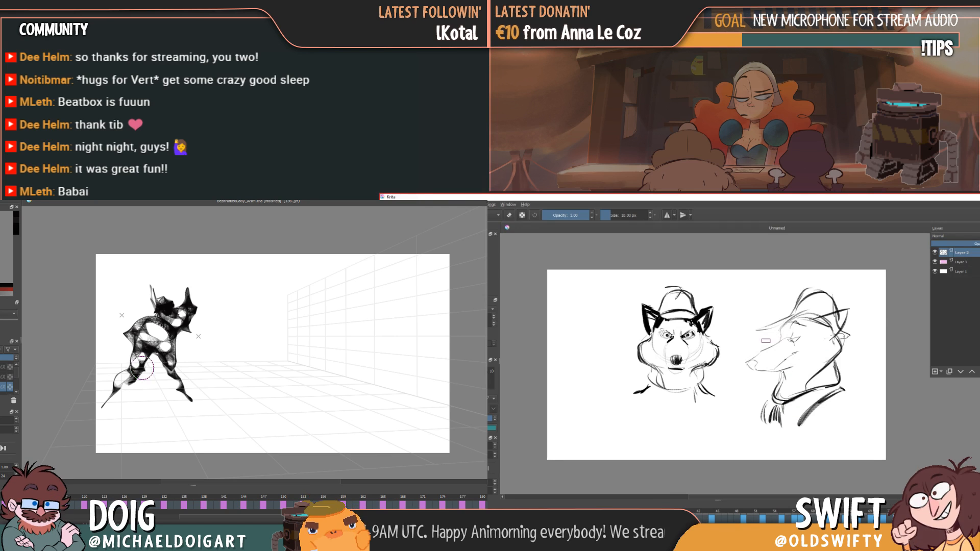
# - Darken the profile dog's muzzle line and rough in a wide-striding runner pose on the next blank frame
pyautogui.moveTo(764, 350); pyautogui.dragTo(782, 332)
pyautogui.press('Delete')
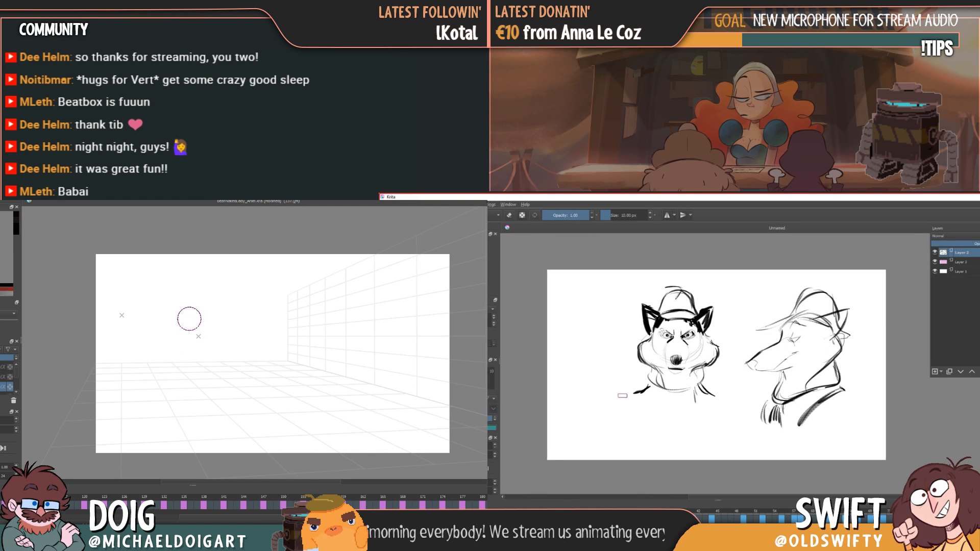
pyautogui.moveTo(164, 348)
pyautogui.mouseDown()
pyautogui.moveTo(218, 395)
pyautogui.moveTo(148, 330)
pyautogui.moveTo(153, 341)
pyautogui.moveTo(125, 357)
pyautogui.moveTo(98, 409)
pyautogui.moveTo(167, 349)
pyautogui.moveTo(163, 317)
pyautogui.moveTo(179, 330)
pyautogui.moveTo(154, 323)
pyautogui.moveTo(167, 294)
pyautogui.moveTo(139, 323)
pyautogui.moveTo(174, 294)
pyautogui.moveTo(168, 329)
pyautogui.moveTo(166, 284)
pyautogui.moveTo(175, 334)
pyautogui.mouseUp()
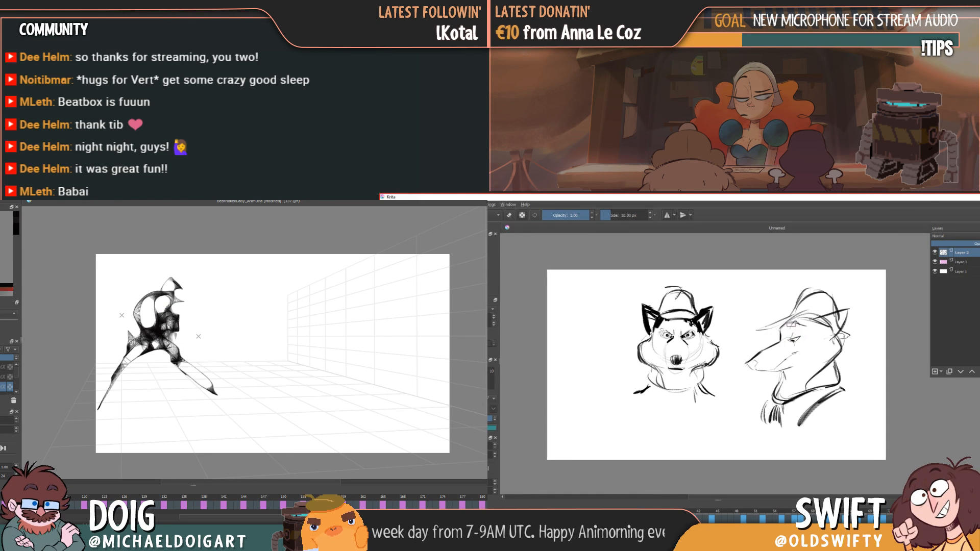
# - Undo the last stroke and rough in a rounded torso and hips for the next runner pose on the blank frame
pyautogui.hotkey('ctrl', 'z')
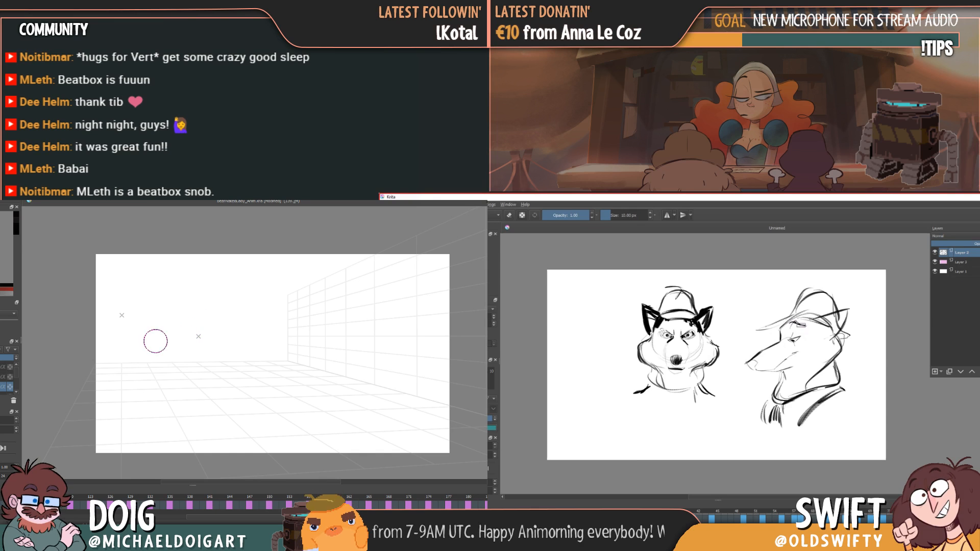
pyautogui.moveTo(143, 337)
pyautogui.mouseDown()
pyautogui.moveTo(183, 300)
pyautogui.moveTo(176, 283)
pyautogui.mouseUp()
pyautogui.moveTo(185, 317)
pyautogui.mouseDown()
pyautogui.moveTo(146, 314)
pyautogui.moveTo(130, 332)
pyautogui.moveTo(133, 301)
pyautogui.moveTo(143, 335)
pyautogui.moveTo(155, 313)
pyautogui.moveTo(118, 326)
pyautogui.moveTo(171, 325)
pyautogui.moveTo(156, 335)
pyautogui.moveTo(174, 336)
pyautogui.mouseUp()
pyautogui.press('e')
pyautogui.press('Left')
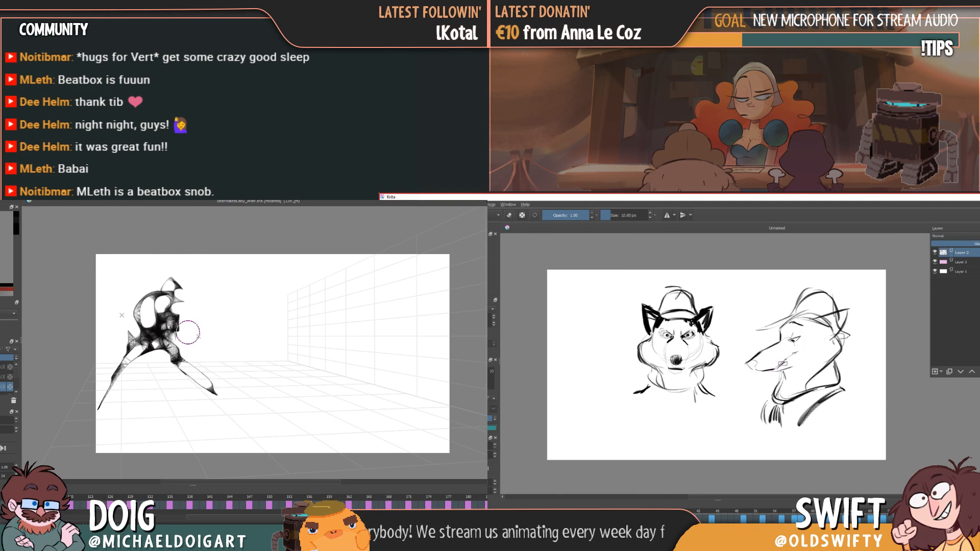
pyautogui.press('Right')
pyautogui.moveTo(141, 297)
pyautogui.mouseDown()
pyautogui.moveTo(161, 307)
pyautogui.moveTo(134, 291)
pyautogui.moveTo(165, 300)
pyautogui.moveTo(156, 288)
pyautogui.moveTo(189, 300)
pyautogui.mouseUp()
# - Flip back and forth between neighbouring frames to compare the runner's torso placement with the wide-striding pose
pyautogui.press('e')
pyautogui.press('Left')
pyautogui.press('Left')
pyautogui.press('Left')
pyautogui.press('Left')
pyautogui.press('Right')
pyautogui.press('e')
pyautogui.press('Right')
pyautogui.press('Right')
pyautogui.press('Left')
pyautogui.press('Right')
pyautogui.press('Right')
pyautogui.press('Left')
pyautogui.press('Left')
# - Hatch shadow behind the profile dog's neck and ear, and build up the crouching runner's shoulders and legs
pyautogui.moveTo(837, 362)
pyautogui.mouseDown()
pyautogui.moveTo(809, 386)
pyautogui.moveTo(840, 381)
pyautogui.mouseUp()
pyautogui.press('Right')
pyautogui.moveTo(119, 321)
pyautogui.mouseDown()
pyautogui.moveTo(111, 342)
pyautogui.moveTo(123, 316)
pyautogui.mouseUp()
pyautogui.moveTo(838, 314); pyautogui.dragTo(825, 328)
pyautogui.moveTo(190, 350); pyautogui.dragTo(200, 362)
pyautogui.moveTo(146, 341)
pyautogui.mouseDown()
pyautogui.moveTo(205, 367)
pyautogui.moveTo(125, 330)
pyautogui.moveTo(139, 341)
pyautogui.moveTo(122, 350)
pyautogui.moveTo(186, 286)
pyautogui.mouseUp()
pyautogui.moveTo(184, 327)
pyautogui.mouseDown()
pyautogui.moveTo(188, 337)
pyautogui.moveTo(156, 287)
pyautogui.mouseUp()
pyautogui.moveTo(780, 330); pyautogui.dragTo(778, 330)
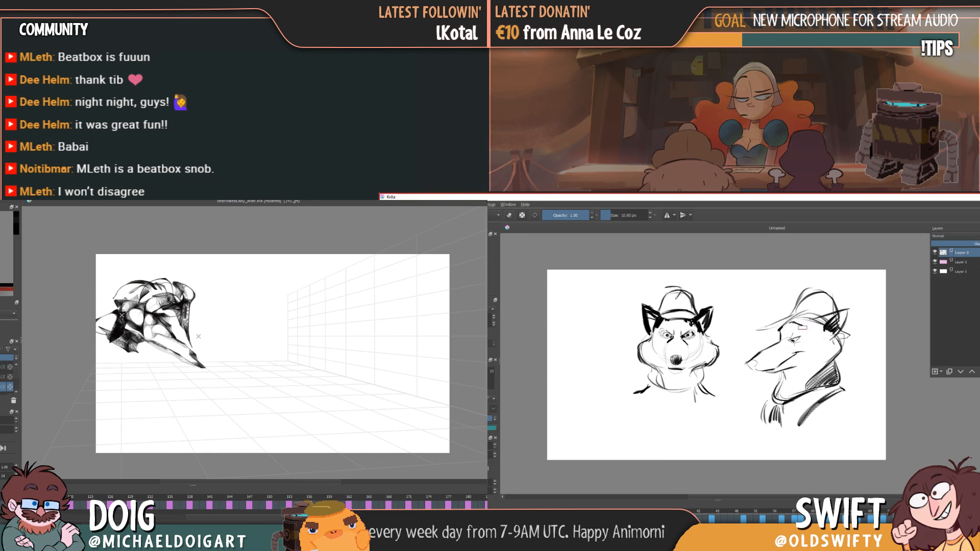
# - Undo the last two strokes and redraw the arm arcing above the crouching runner's back
pyautogui.hotkey('ctrl', 'z')
pyautogui.hotkey('ctrl', 'z')
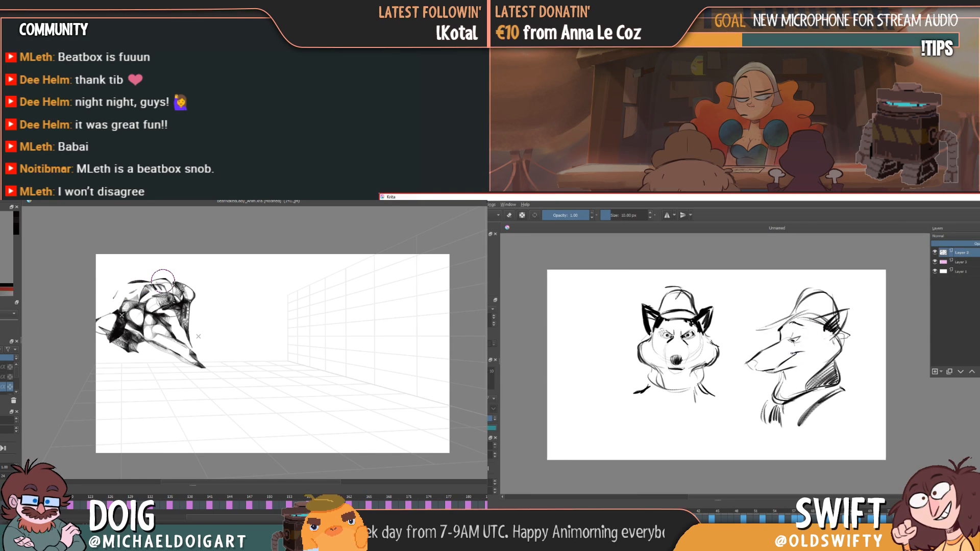
pyautogui.moveTo(130, 276)
pyautogui.mouseDown()
pyautogui.moveTo(158, 274)
pyautogui.moveTo(110, 289)
pyautogui.moveTo(176, 286)
pyautogui.mouseUp()
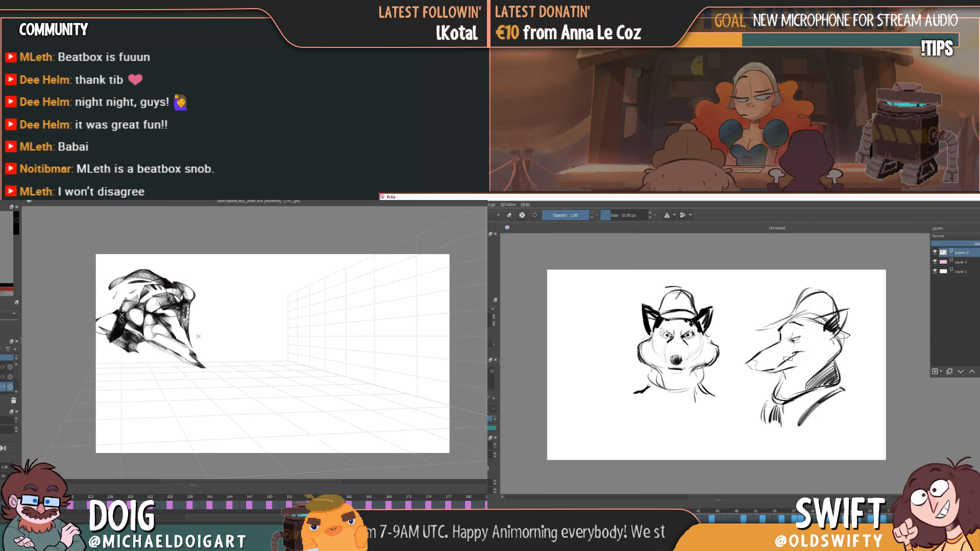
# - Step back through the animation frames to review how the runner's poses flow into one another
pyautogui.press('Left')
pyautogui.press('Left')
pyautogui.press('Left')
pyautogui.press('Left')
pyautogui.press('Left')
pyautogui.press('Left')
pyautogui.press('Left')
pyautogui.press('Left')
pyautogui.press('Left')
pyautogui.press('Left')
pyautogui.press('Left')
pyautogui.press('Left')
pyautogui.press('Left')
pyautogui.press('Left')
pyautogui.press('Left')
pyautogui.press('Left')
pyautogui.press('Left')
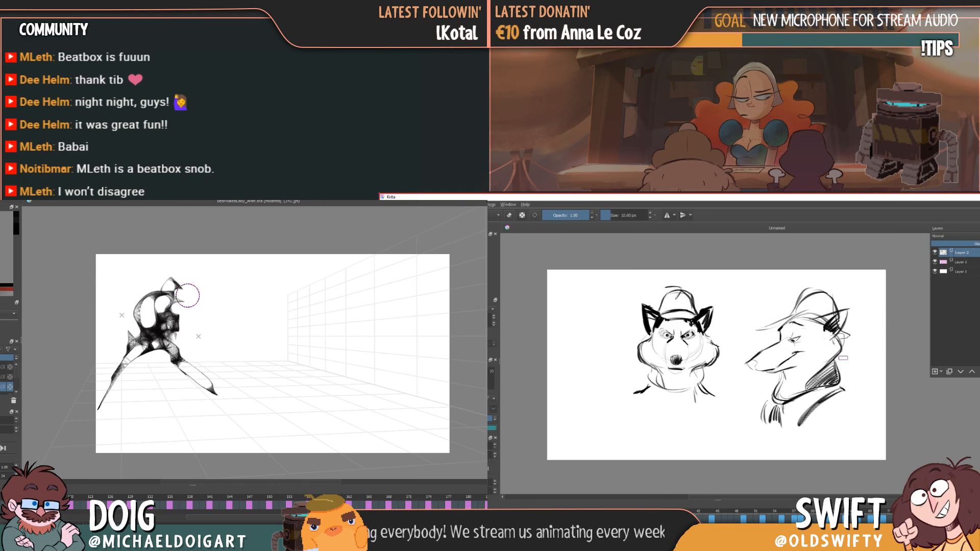
pyautogui.press('Left')
pyautogui.press('Left')
pyautogui.press('Right')
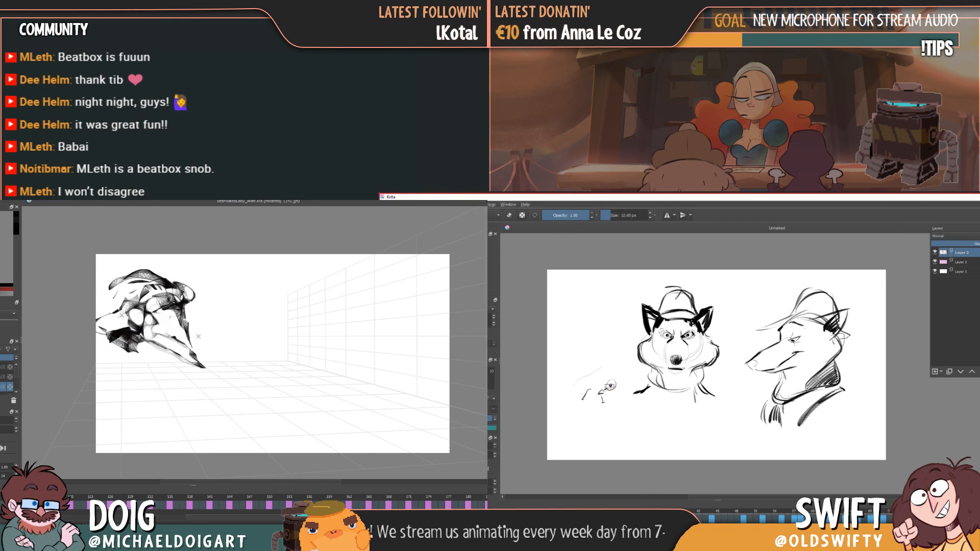
# - Undo the latest strokes and erase the stray mark beside the small animal face left of the husky
pyautogui.hotkey('ctrl', 'z')
pyautogui.hotkey('ctrl', 'z')
pyautogui.press('e')
pyautogui.moveTo(590, 391); pyautogui.dragTo(584, 397)
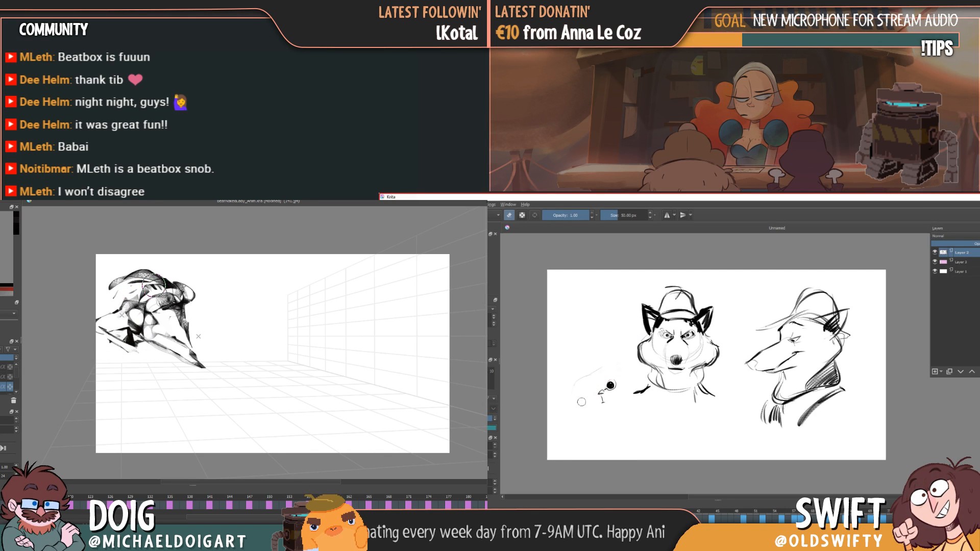
pyautogui.press('e')
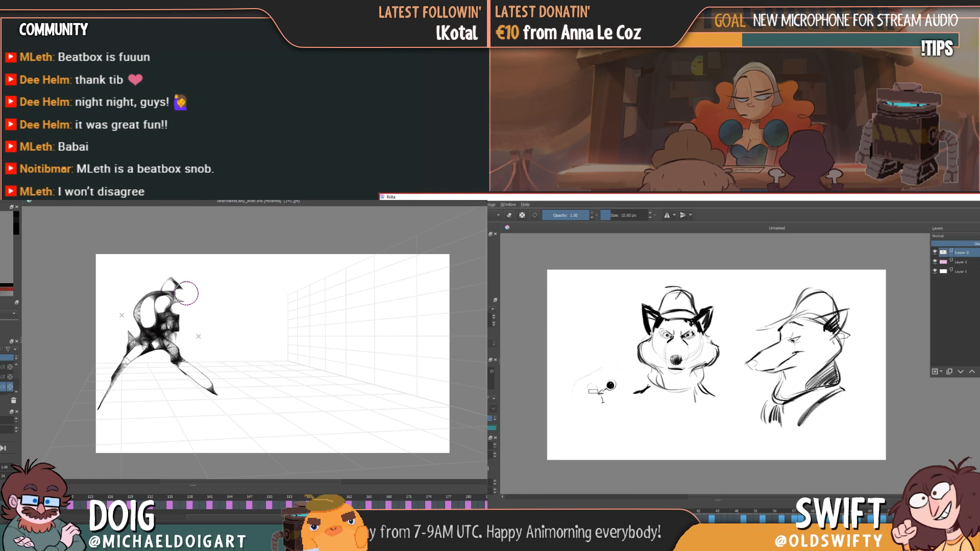
# - Clear the frame and rough in a new runner's torso and hips, adding a cheek line to the small animal face
pyautogui.moveTo(187, 293)
pyautogui.mouseDown()
pyautogui.moveTo(193, 288)
pyautogui.moveTo(189, 314)
pyautogui.moveTo(179, 322)
pyautogui.mouseUp()
pyautogui.press('Delete')
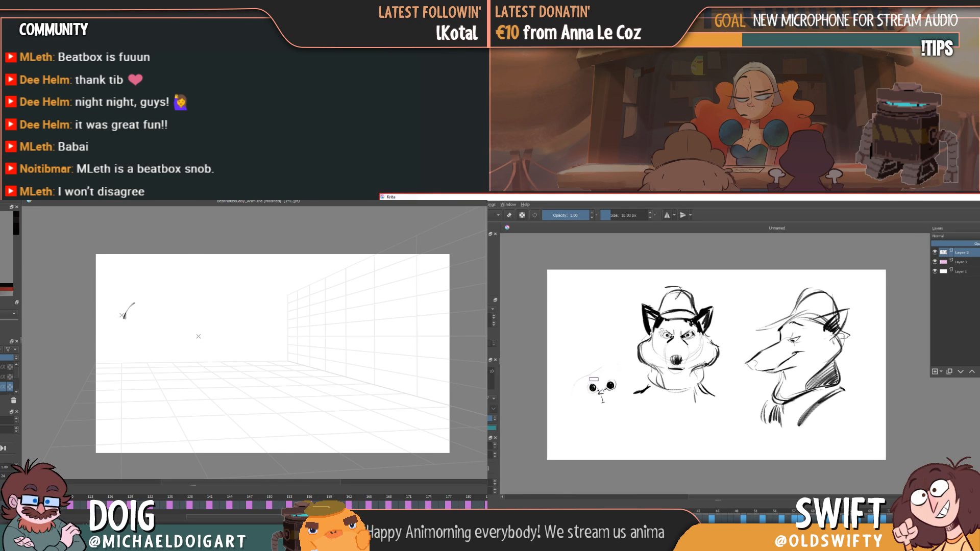
pyautogui.moveTo(174, 289)
pyautogui.mouseDown()
pyautogui.moveTo(161, 309)
pyautogui.moveTo(168, 285)
pyautogui.moveTo(129, 310)
pyautogui.moveTo(133, 301)
pyautogui.moveTo(133, 338)
pyautogui.mouseUp()
pyautogui.press('Left')
pyautogui.press('Right')
pyautogui.moveTo(126, 303)
pyautogui.mouseDown()
pyautogui.moveTo(106, 297)
pyautogui.moveTo(121, 324)
pyautogui.mouseUp()
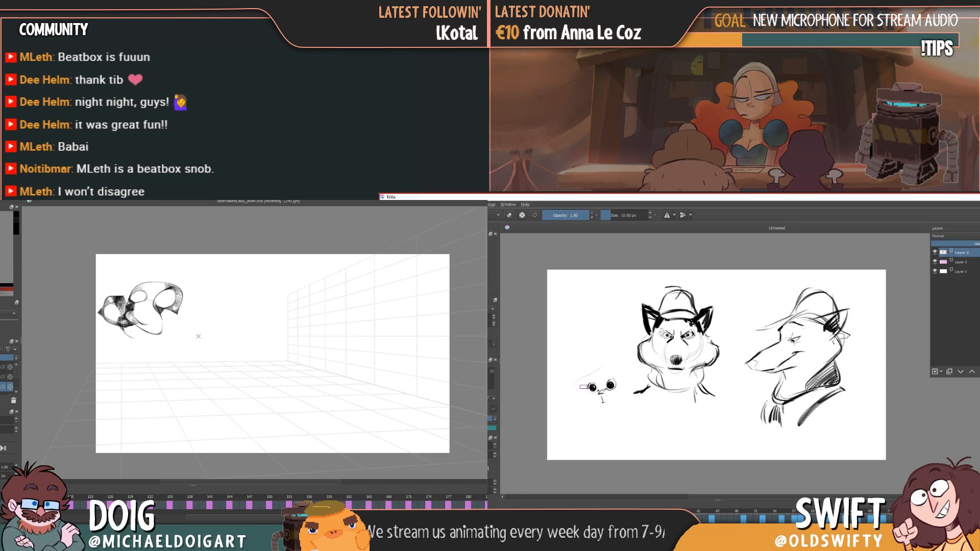
pyautogui.moveTo(587, 389); pyautogui.dragTo(575, 394)
pyautogui.moveTo(154, 341); pyautogui.dragTo(119, 338)
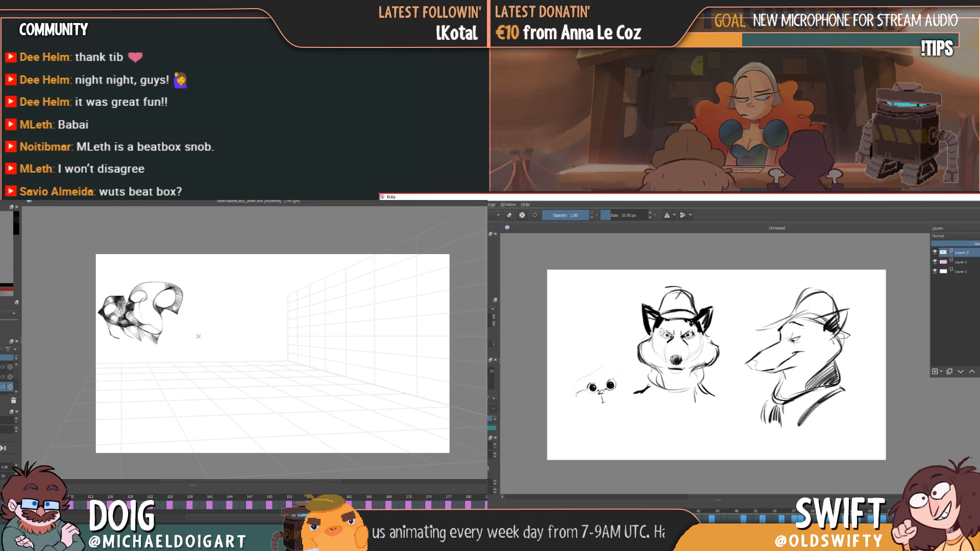
# - Add the runner's head and long planted leg, and close the small animal's cheek and chin
pyautogui.moveTo(164, 283)
pyautogui.mouseDown()
pyautogui.moveTo(182, 296)
pyautogui.moveTo(185, 286)
pyautogui.mouseUp()
pyautogui.moveTo(156, 327); pyautogui.dragTo(171, 380)
pyautogui.moveTo(612, 401); pyautogui.dragTo(628, 391)
pyautogui.moveTo(143, 340); pyautogui.dragTo(176, 392)
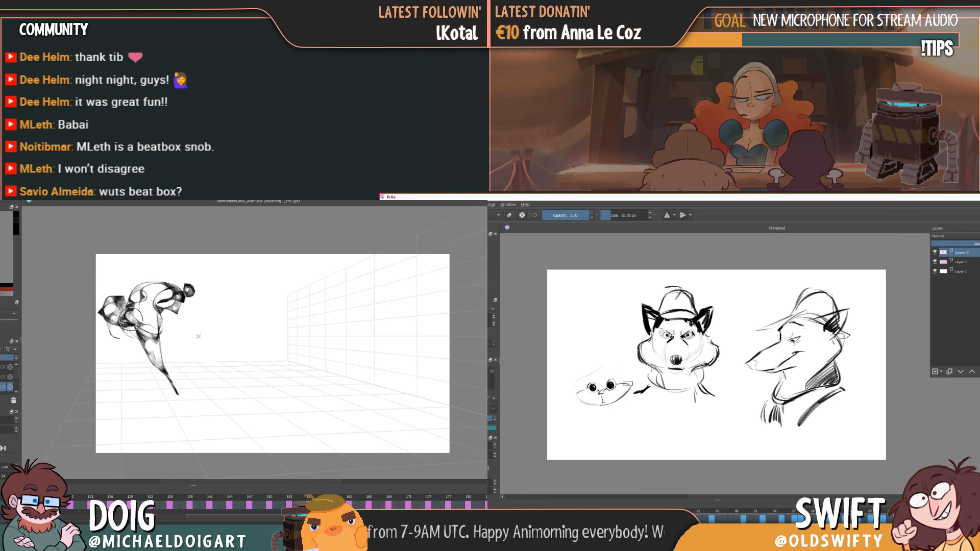
# - Draw the small animal's tall pointed ears and start the next runner pose's torso and hips on the following frame
pyautogui.press('Right')
pyautogui.press('Right')
pyautogui.press('Right')
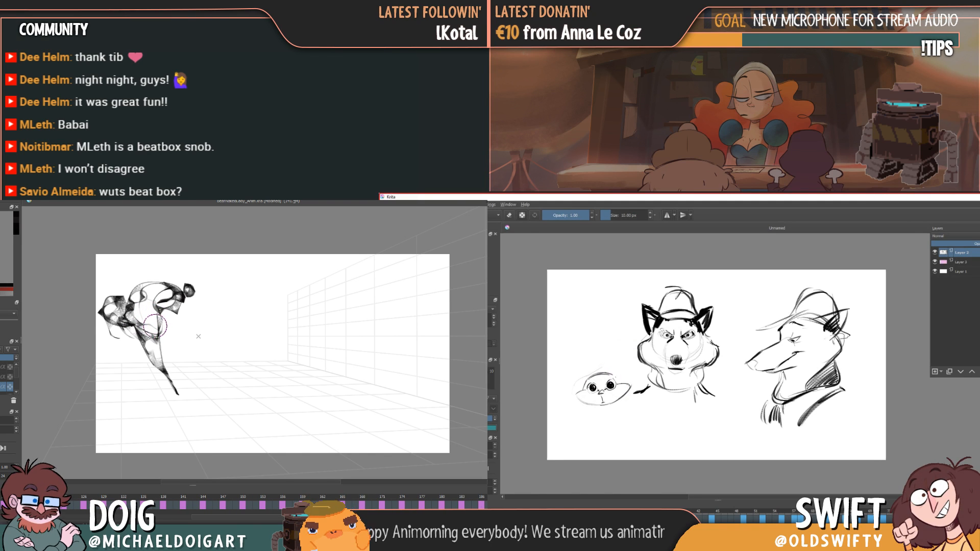
pyautogui.moveTo(587, 353)
pyautogui.mouseDown()
pyautogui.moveTo(578, 389)
pyautogui.moveTo(609, 350)
pyautogui.mouseUp()
pyautogui.press('Right')
pyautogui.press('Left')
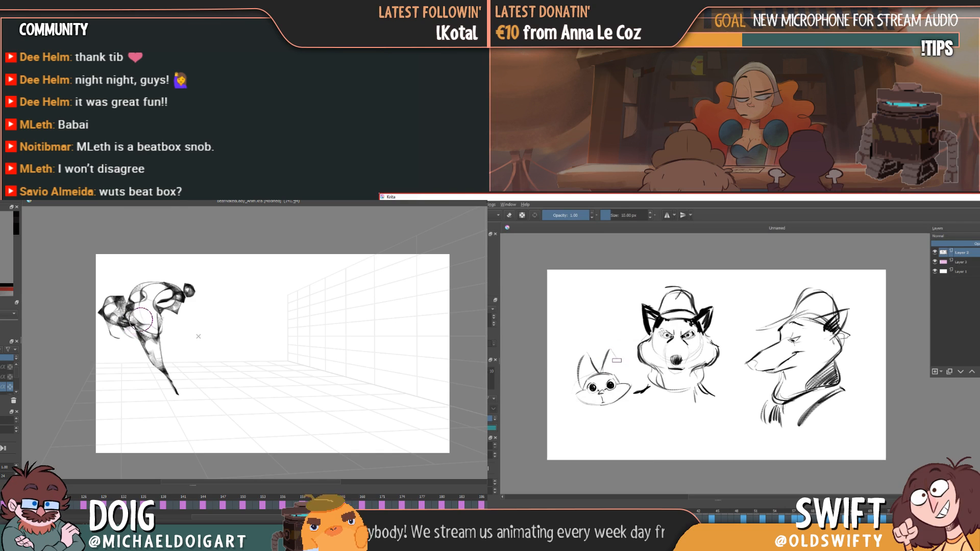
pyautogui.press('Right')
pyautogui.moveTo(132, 312); pyautogui.dragTo(110, 322)
pyautogui.moveTo(619, 360); pyautogui.dragTo(624, 381)
pyautogui.moveTo(130, 313); pyautogui.dragTo(147, 295)
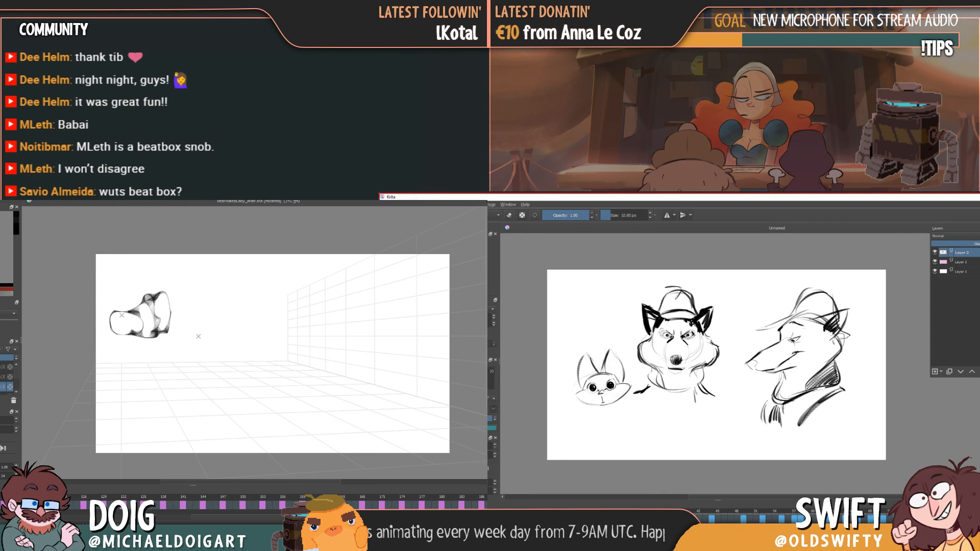
# - Add the new runner's shoulder and folded lower leg, and draw a small dark hat on the little animal
pyautogui.moveTo(154, 285)
pyautogui.mouseDown()
pyautogui.moveTo(171, 281)
pyautogui.moveTo(140, 294)
pyautogui.moveTo(181, 302)
pyautogui.mouseUp()
pyautogui.moveTo(132, 336); pyautogui.dragTo(143, 348)
pyautogui.moveTo(589, 373); pyautogui.dragTo(617, 374)
pyautogui.moveTo(133, 346); pyautogui.dragTo(162, 345)
pyautogui.moveTo(609, 373); pyautogui.dragTo(591, 372)
pyautogui.moveTo(144, 349); pyautogui.dragTo(173, 330)
pyautogui.moveTo(590, 367)
pyautogui.mouseDown()
pyautogui.moveTo(618, 372)
pyautogui.moveTo(596, 377)
pyautogui.mouseUp()
# - Compare the folded-leg pose with neighbouring frames, refine the runner's waist and hip, and touch up the small animal's chin
pyautogui.press('Left')
pyautogui.press('Right')
pyautogui.press('Left')
pyautogui.press('Left')
pyautogui.press('Left')
pyautogui.press('Right')
pyautogui.press('Right')
pyautogui.press('Right')
pyautogui.moveTo(157, 323)
pyautogui.mouseDown()
pyautogui.moveTo(159, 308)
pyautogui.moveTo(118, 315)
pyautogui.mouseUp()
pyautogui.moveTo(599, 401); pyautogui.dragTo(599, 404)
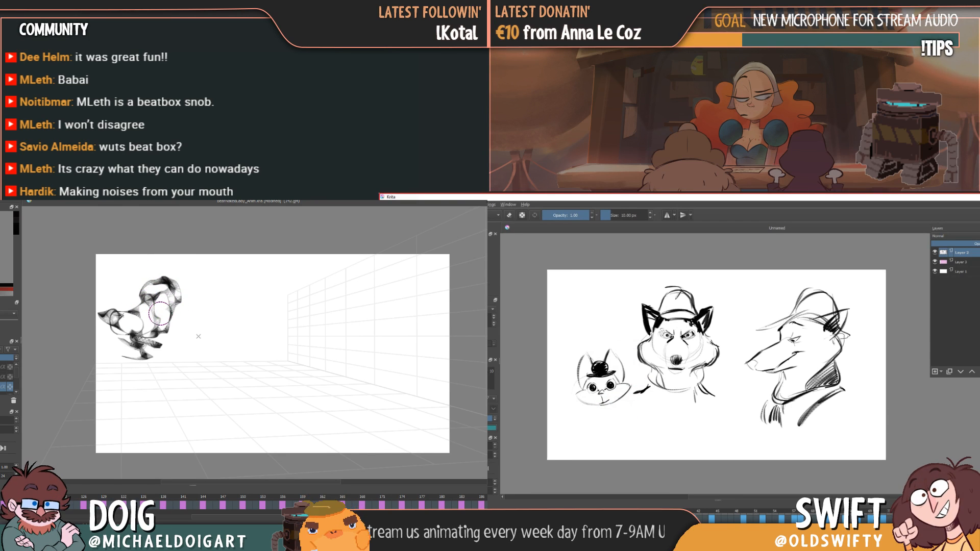
# - Clear the animal heads and sketch a man's nose, moustached mouth and glasses lens while adding the runner's forward limb
pyautogui.press('Delete')
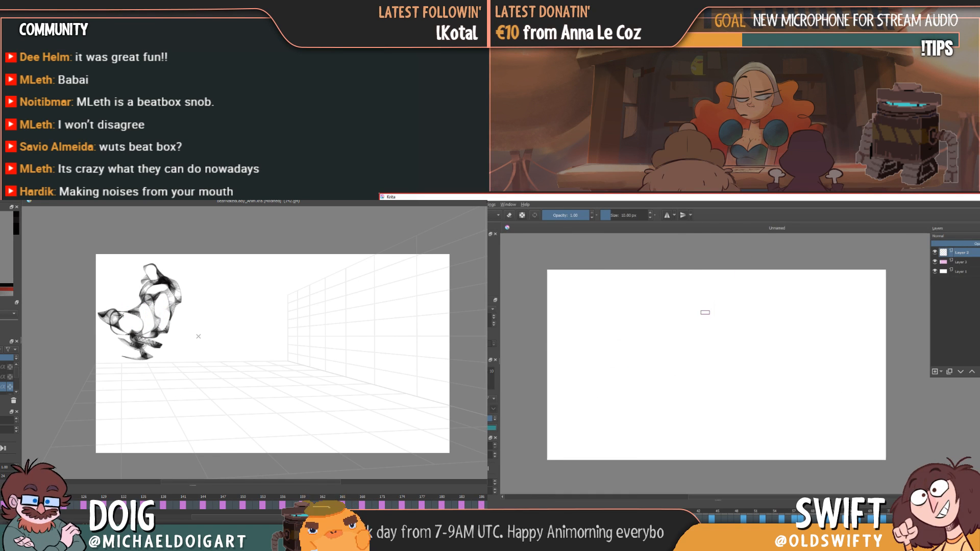
pyautogui.moveTo(707, 310)
pyautogui.mouseDown()
pyautogui.moveTo(689, 334)
pyautogui.moveTo(708, 336)
pyautogui.mouseUp()
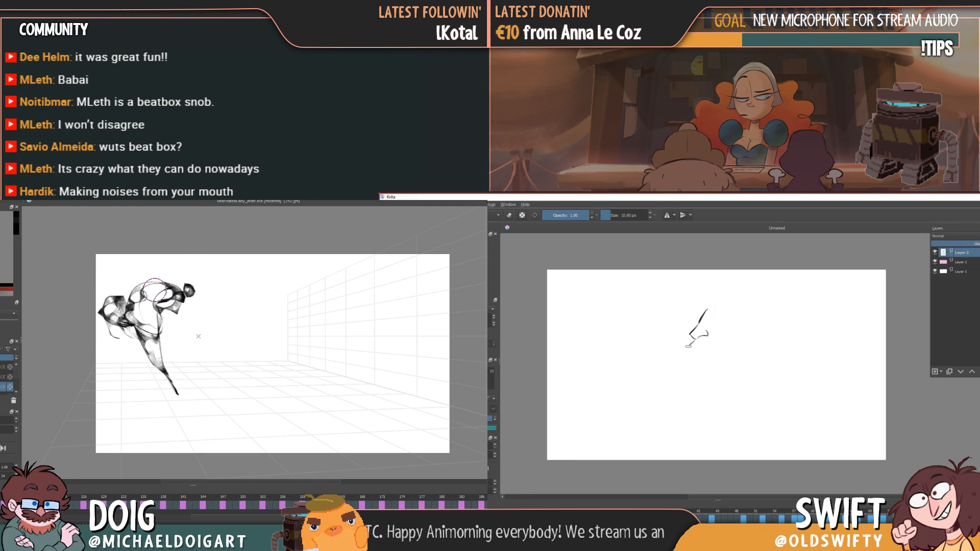
pyautogui.moveTo(689, 347)
pyautogui.mouseDown()
pyautogui.moveTo(712, 351)
pyautogui.moveTo(705, 355)
pyautogui.mouseUp()
pyautogui.moveTo(181, 312); pyautogui.dragTo(182, 329)
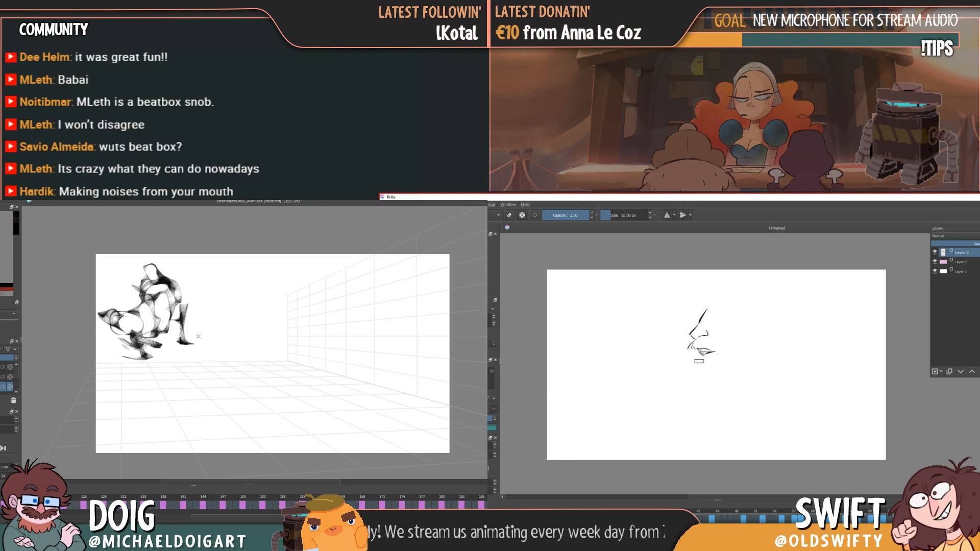
pyautogui.moveTo(700, 356)
pyautogui.mouseDown()
pyautogui.moveTo(706, 365)
pyautogui.moveTo(709, 352)
pyautogui.mouseUp()
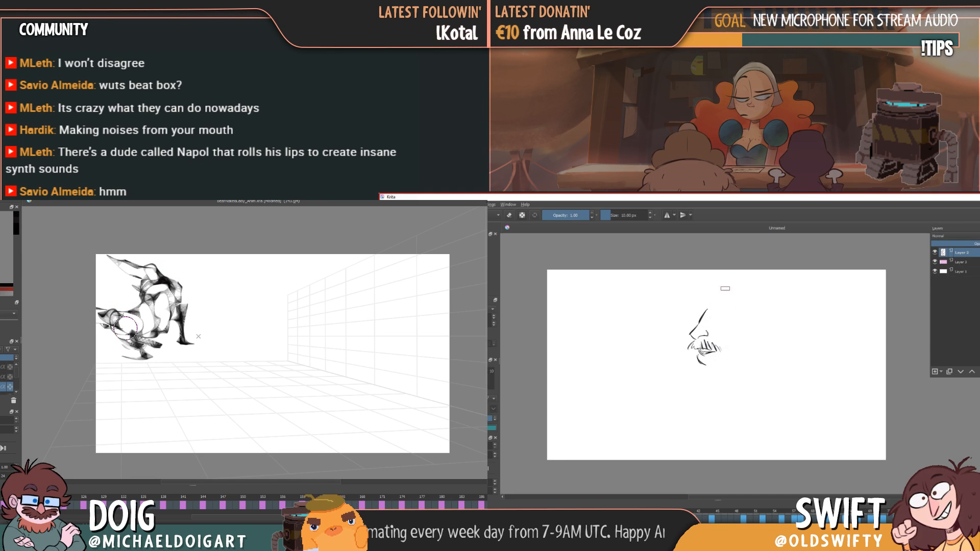
pyautogui.moveTo(714, 307); pyautogui.dragTo(715, 318)
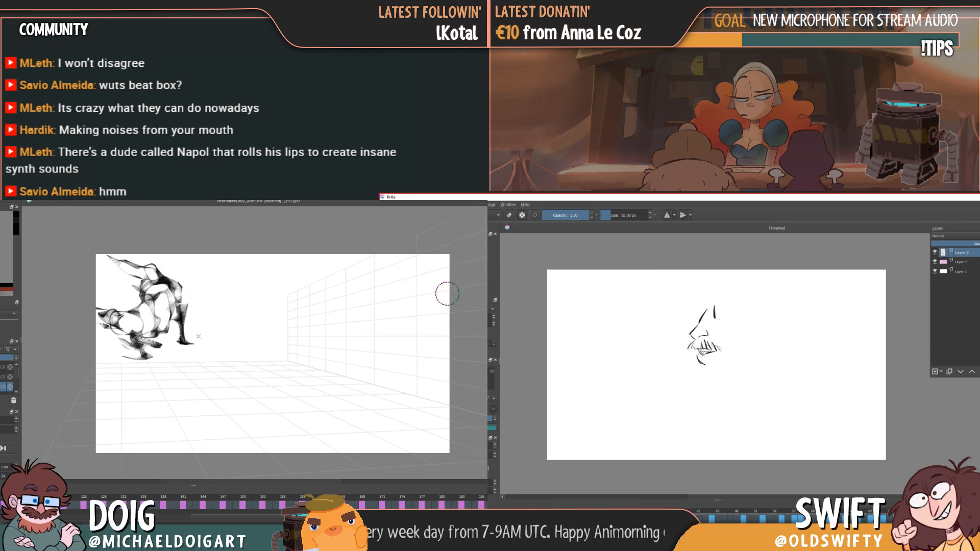
pyautogui.moveTo(740, 318); pyautogui.dragTo(740, 305)
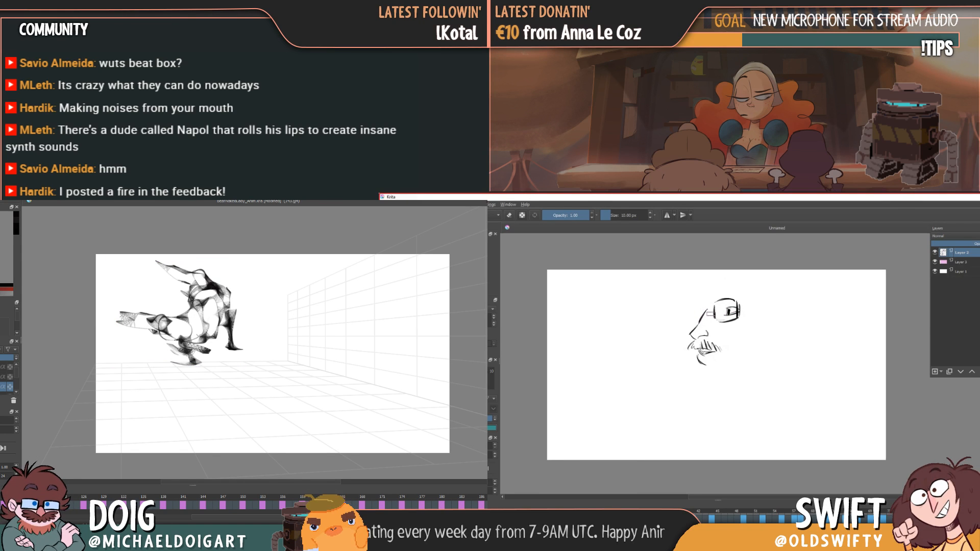
# - Scale the whole runner pose down slightly and shift it back toward the previous poses' position
pyautogui.hotkey('ctrl', 't')
pyautogui.moveTo(246, 370); pyautogui.dragTo(211, 347)
pyautogui.moveTo(208, 312); pyautogui.dragTo(204, 330)
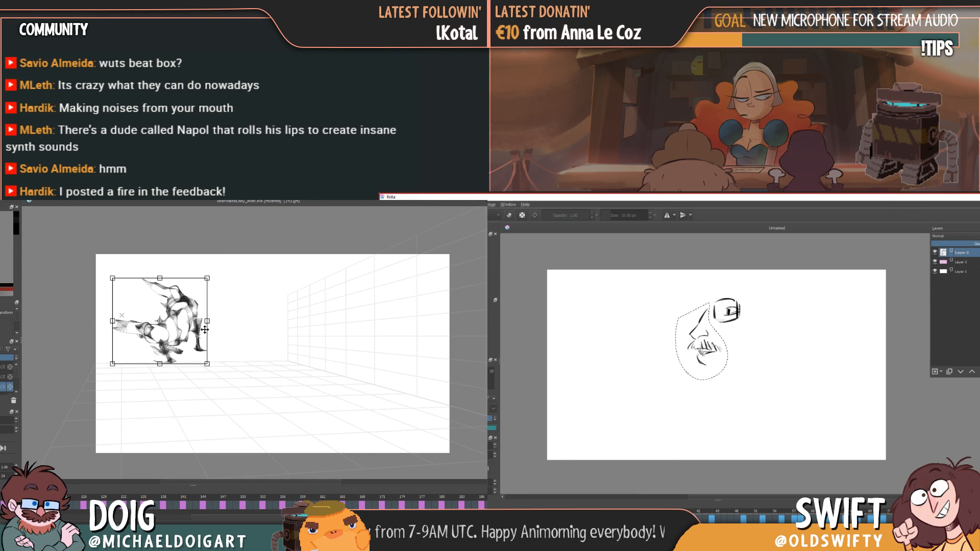
pyautogui.press('Return')
# - Flip through the surrounding frames to check the scaled runner's size and position against the earlier poses
pyautogui.press('Left')
pyautogui.press('Left')
pyautogui.press('Left')
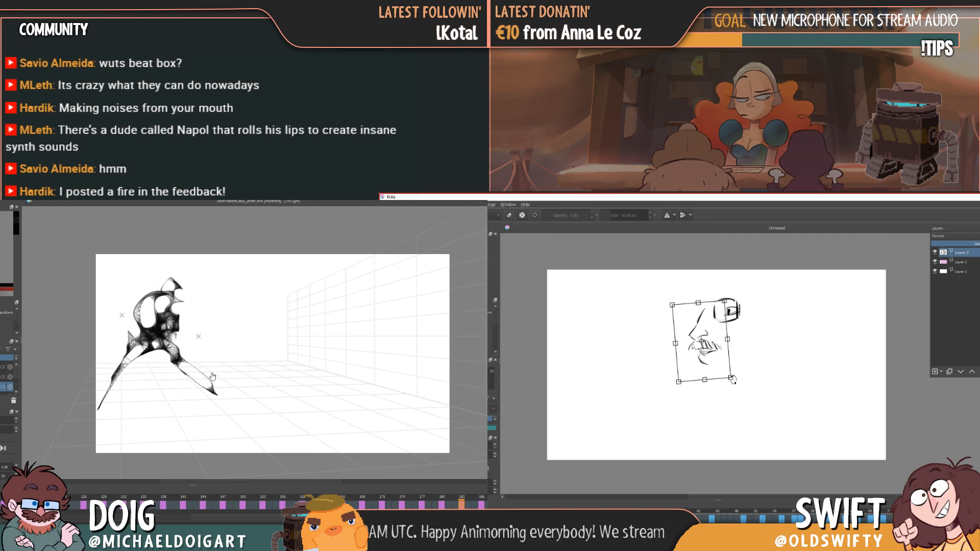
pyautogui.press('Right')
pyautogui.press('Right')
pyautogui.press('Right')
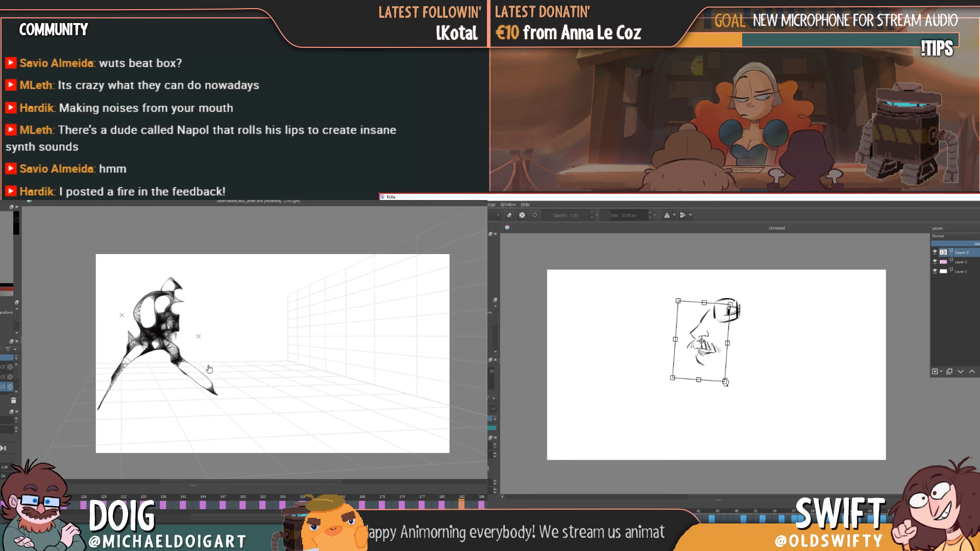
pyautogui.press('Right')
pyautogui.press('Right')
pyautogui.press('Left')
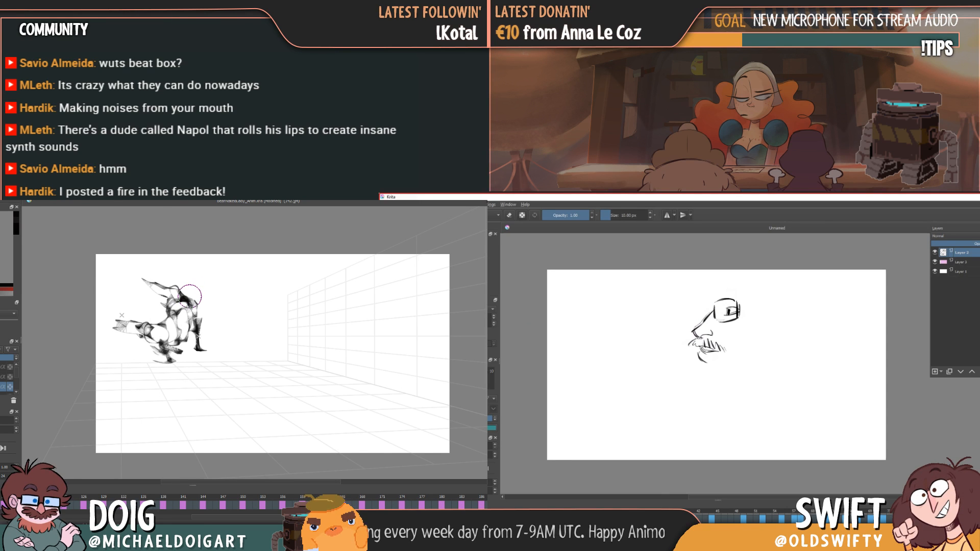
pyautogui.press('Left')
pyautogui.press('Left')
pyautogui.press('Left')
pyautogui.press('Right')
pyautogui.press('Right')
pyautogui.press('Right')
# - Erase stray lines by the runner's forward limb and check the pose against the neighbouring frames
pyautogui.press('e')
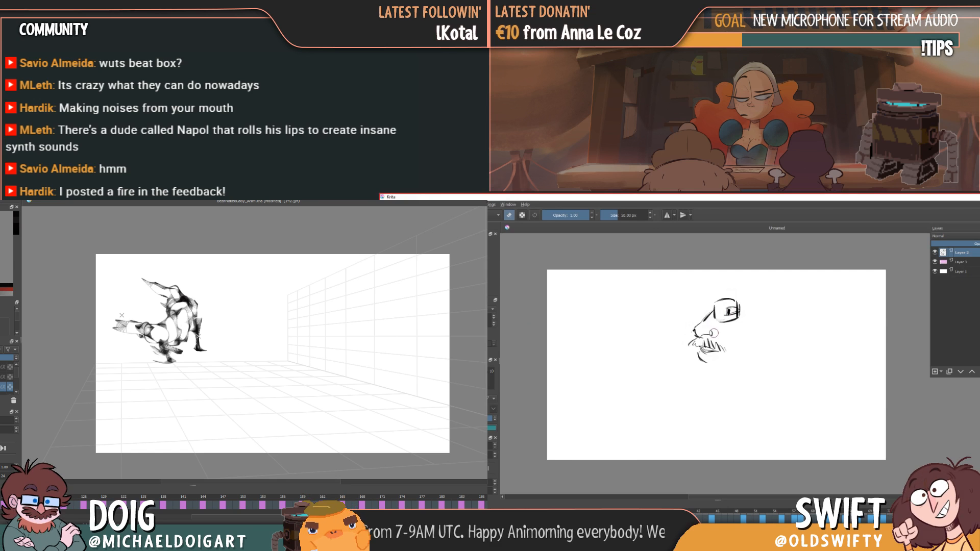
pyautogui.moveTo(200, 332)
pyautogui.mouseDown()
pyautogui.moveTo(182, 322)
pyautogui.moveTo(187, 329)
pyautogui.mouseUp()
pyautogui.press('e')
pyautogui.press('Left')
pyautogui.press('Left')
pyautogui.press('Left')
pyautogui.press('Right')
pyautogui.press('Right')
pyautogui.press('Right')
pyautogui.press('Right')
# - Draw the man's bearded chin and front neck line, comparing the runner's frames in between
pyautogui.moveTo(702, 374); pyautogui.dragTo(704, 391)
pyautogui.moveTo(708, 377)
pyautogui.mouseDown()
pyautogui.moveTo(708, 390)
pyautogui.moveTo(731, 388)
pyautogui.mouseUp()
pyautogui.press('Left')
pyautogui.press('Left')
pyautogui.press('Left')
pyautogui.moveTo(715, 380)
pyautogui.mouseDown()
pyautogui.moveTo(744, 375)
pyautogui.moveTo(742, 404)
pyautogui.mouseUp()
pyautogui.press('Right')
pyautogui.press('Right')
pyautogui.press('Right')
# - Sketch the man's second glasses lens, forehead line and fuller beard, and fill out the runner's head and trailing leg
pyautogui.press('b')
pyautogui.moveTo(176, 293)
pyautogui.mouseDown()
pyautogui.moveTo(183, 298)
pyautogui.moveTo(170, 278)
pyautogui.moveTo(183, 295)
pyautogui.mouseUp()
pyautogui.moveTo(706, 306); pyautogui.dragTo(698, 321)
pyautogui.moveTo(110, 337)
pyautogui.mouseDown()
pyautogui.moveTo(145, 344)
pyautogui.moveTo(118, 348)
pyautogui.moveTo(108, 341)
pyautogui.moveTo(143, 348)
pyautogui.mouseUp()
pyautogui.moveTo(699, 303); pyautogui.dragTo(709, 302)
pyautogui.hotkey('ctrl', 'z')
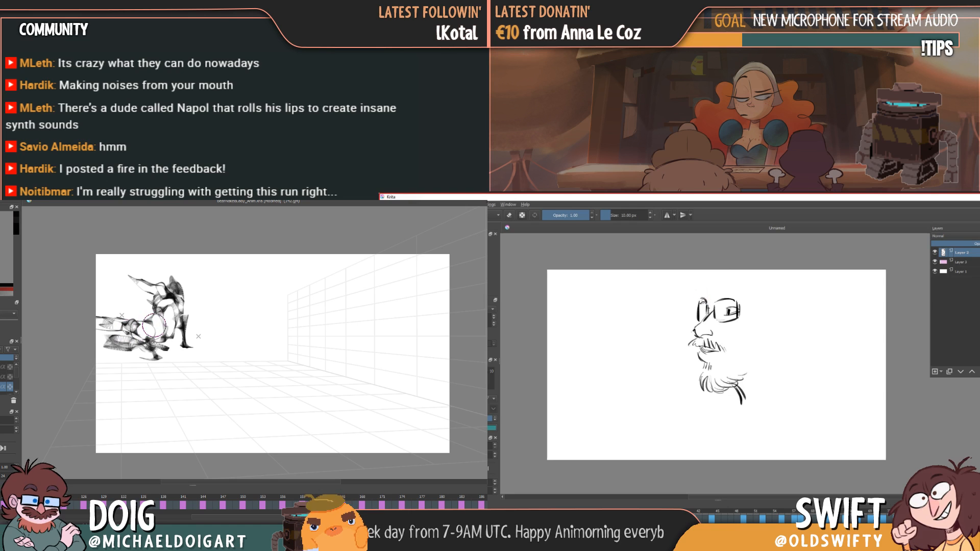
pyautogui.moveTo(704, 302); pyautogui.dragTo(712, 279)
pyautogui.moveTo(717, 374); pyautogui.dragTo(738, 375)
# - Rough in the next frame's runner with a leaning torso, outstretched back leg and planted front limb, extending the man's beard
pyautogui.press('Right')
pyautogui.press('Right')
pyautogui.moveTo(157, 321); pyautogui.dragTo(162, 327)
pyautogui.moveTo(747, 363); pyautogui.dragTo(753, 362)
pyautogui.moveTo(118, 318); pyautogui.dragTo(150, 343)
pyautogui.moveTo(150, 343); pyautogui.dragTo(167, 332)
pyautogui.moveTo(168, 331); pyautogui.dragTo(194, 350)
pyautogui.moveTo(154, 317)
pyautogui.mouseDown()
pyautogui.moveTo(183, 320)
pyautogui.moveTo(173, 287)
pyautogui.moveTo(184, 302)
pyautogui.mouseUp()
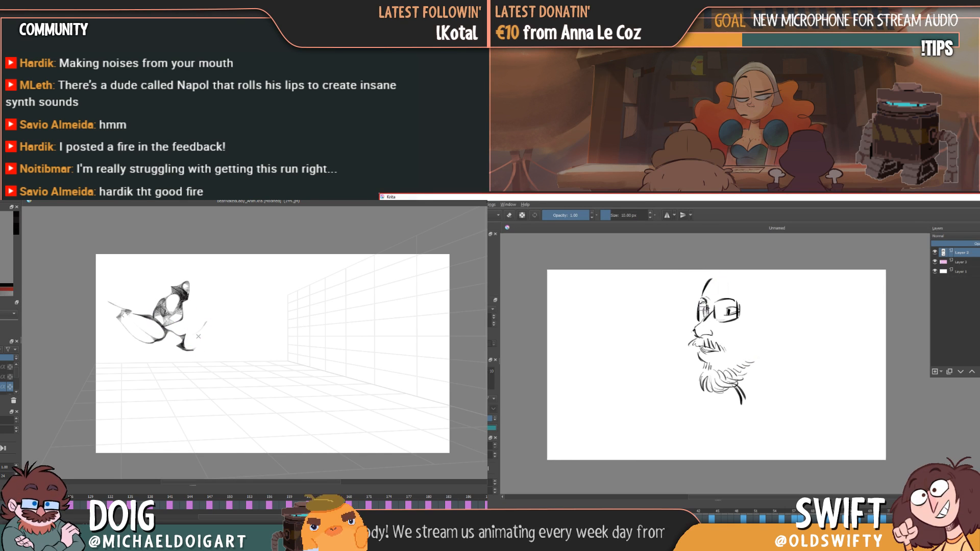
# - Extend the runner's trailing leg to the canvas edge and darken the torso and supporting front limb
pyautogui.moveTo(104, 327)
pyautogui.mouseDown()
pyautogui.moveTo(139, 338)
pyautogui.moveTo(98, 315)
pyautogui.mouseUp()
pyautogui.moveTo(177, 306)
pyautogui.mouseDown()
pyautogui.moveTo(162, 321)
pyautogui.moveTo(146, 316)
pyautogui.mouseUp()
pyautogui.moveTo(168, 296); pyautogui.dragTo(184, 347)
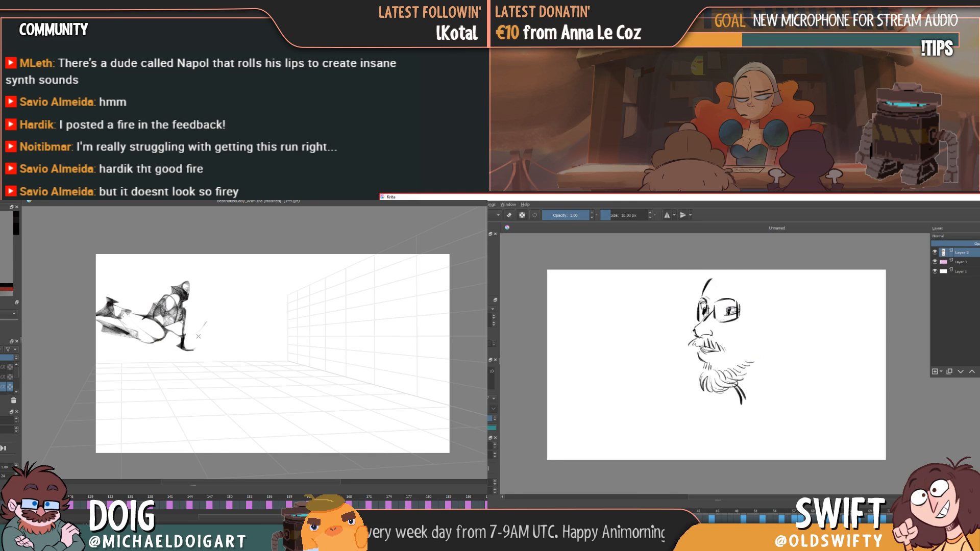
# - Draw the runner's arm stretched backward and sketch the man's fringe and front hair above his glasses
pyautogui.moveTo(110, 283); pyautogui.dragTo(144, 287)
pyautogui.moveTo(144, 290); pyautogui.dragTo(166, 304)
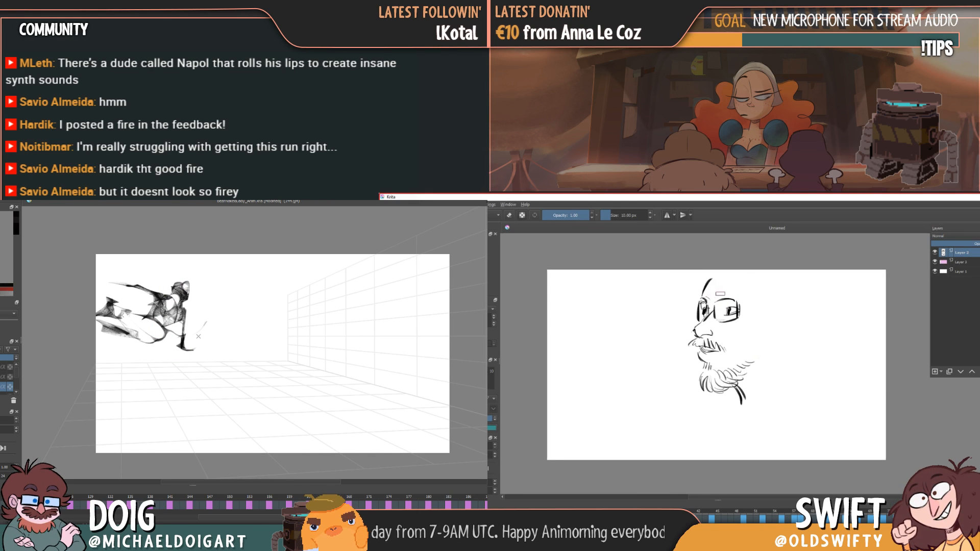
pyautogui.press('Left')
pyautogui.press('Left')
pyautogui.moveTo(715, 295); pyautogui.dragTo(757, 312)
pyautogui.press('Right')
pyautogui.press('Right')
pyautogui.moveTo(697, 277); pyautogui.dragTo(689, 297)
pyautogui.moveTo(699, 279); pyautogui.dragTo(691, 300)
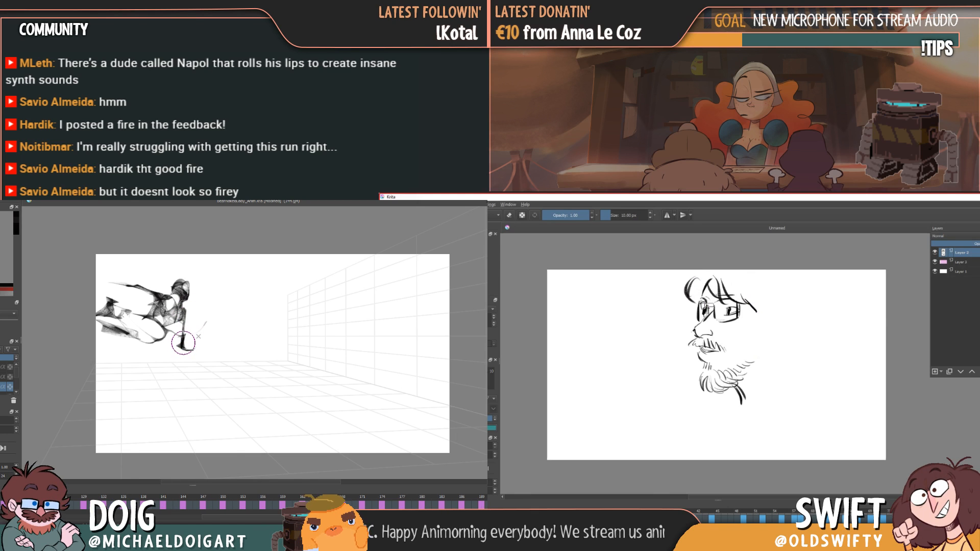
# - Rough in the next frame's runner with a curled torso and one lowered leg, adding the man's sideburn, ear and hair behind it
pyautogui.press('Right')
pyautogui.moveTo(136, 303); pyautogui.dragTo(163, 309)
pyautogui.moveTo(753, 312); pyautogui.dragTo(765, 329)
pyautogui.moveTo(758, 311)
pyautogui.mouseDown()
pyautogui.moveTo(769, 329)
pyautogui.moveTo(784, 329)
pyautogui.mouseUp()
pyautogui.moveTo(158, 350); pyautogui.dragTo(181, 304)
pyautogui.moveTo(783, 313); pyautogui.dragTo(775, 338)
pyautogui.moveTo(182, 301); pyautogui.dragTo(173, 320)
pyautogui.moveTo(775, 324); pyautogui.dragTo(784, 321)
pyautogui.moveTo(159, 314)
pyautogui.mouseDown()
pyautogui.moveTo(175, 311)
pyautogui.moveTo(134, 326)
pyautogui.mouseUp()
pyautogui.moveTo(785, 350); pyautogui.dragTo(789, 368)
pyautogui.moveTo(111, 320); pyautogui.dragTo(132, 333)
pyautogui.moveTo(774, 363); pyautogui.dragTo(786, 381)
# - Thicken the runner's curled body, shoulders and head, clean up around the head, and sketch the hair at the man's nape
pyautogui.moveTo(121, 326); pyautogui.dragTo(115, 300)
pyautogui.moveTo(790, 365); pyautogui.dragTo(816, 374)
pyautogui.moveTo(114, 311)
pyautogui.mouseDown()
pyautogui.moveTo(135, 300)
pyautogui.moveTo(135, 287)
pyautogui.moveTo(142, 306)
pyautogui.mouseUp()
pyautogui.moveTo(131, 285)
pyautogui.mouseDown()
pyautogui.moveTo(114, 315)
pyautogui.moveTo(106, 308)
pyautogui.moveTo(113, 292)
pyautogui.moveTo(121, 322)
pyautogui.moveTo(127, 296)
pyautogui.mouseUp()
pyautogui.moveTo(134, 286)
pyautogui.mouseDown()
pyautogui.moveTo(144, 304)
pyautogui.moveTo(174, 291)
pyautogui.mouseUp()
pyautogui.moveTo(168, 302)
pyautogui.mouseDown()
pyautogui.moveTo(182, 292)
pyautogui.moveTo(171, 310)
pyautogui.mouseUp()
pyautogui.moveTo(131, 329)
pyautogui.mouseDown()
pyautogui.moveTo(163, 321)
pyautogui.moveTo(144, 326)
pyautogui.mouseUp()
pyautogui.moveTo(156, 296)
pyautogui.mouseDown()
pyautogui.moveTo(176, 303)
pyautogui.moveTo(186, 293)
pyautogui.mouseUp()
pyautogui.press('e')
pyautogui.moveTo(187, 297)
pyautogui.mouseDown()
pyautogui.moveTo(183, 309)
pyautogui.moveTo(188, 285)
pyautogui.mouseUp()
pyautogui.moveTo(704, 307); pyautogui.dragTo(704, 314)
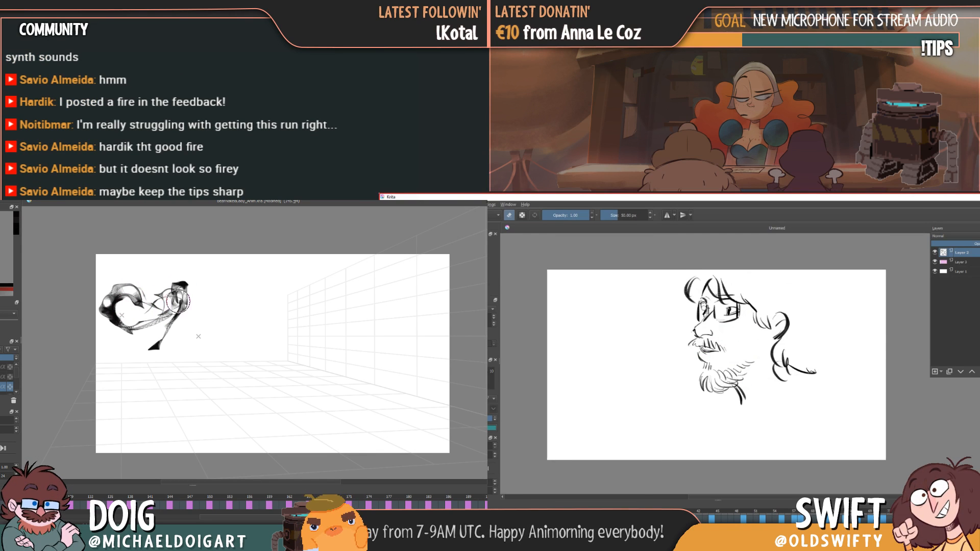
pyautogui.press('e')
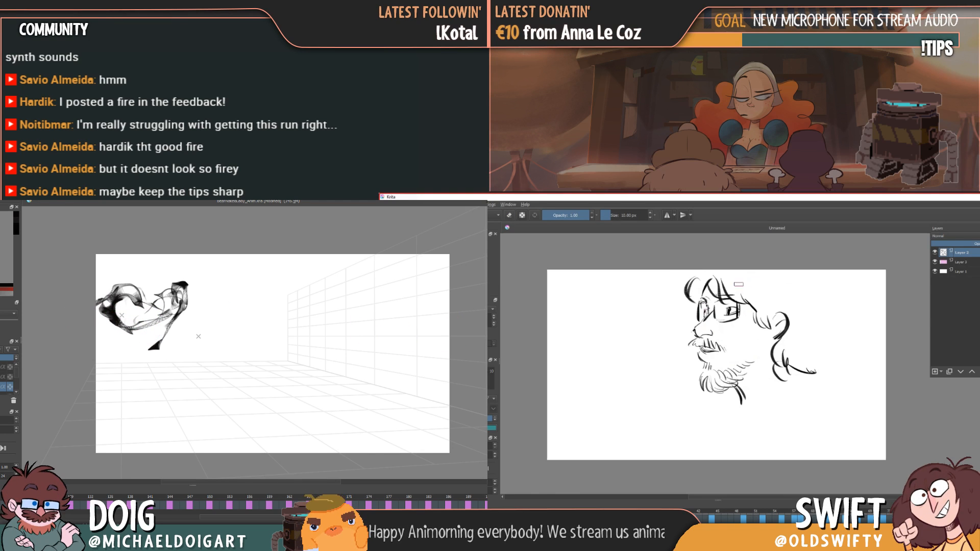
# - Move the curled runner slightly forward within the frame and draw the line of the man's collar and neck
pyautogui.moveTo(176, 311); pyautogui.dragTo(195, 318)
pyautogui.press('Left')
pyautogui.press('Left')
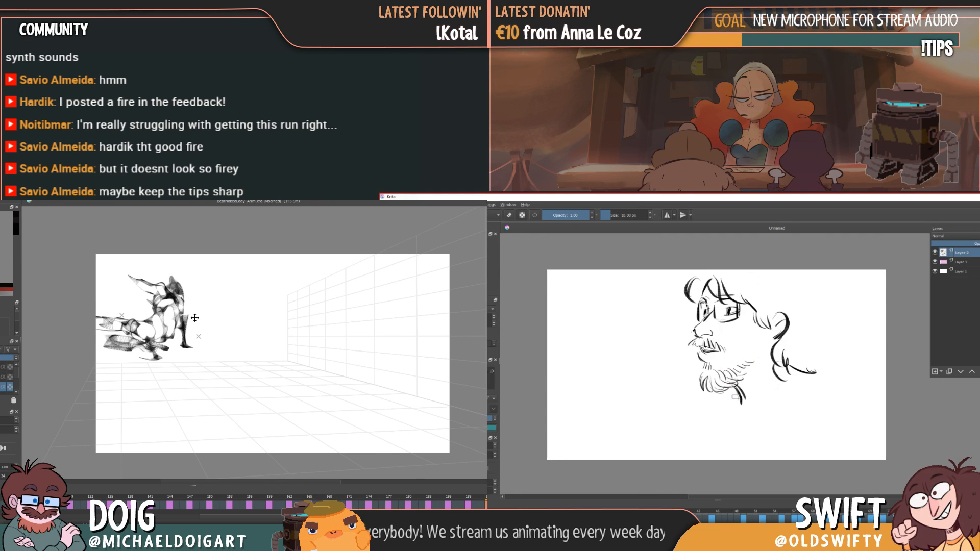
pyautogui.press('Right')
pyautogui.moveTo(736, 395)
pyautogui.mouseDown()
pyautogui.moveTo(731, 419)
pyautogui.moveTo(815, 387)
pyautogui.moveTo(830, 399)
pyautogui.moveTo(815, 376)
pyautogui.moveTo(819, 390)
pyautogui.moveTo(809, 310)
pyautogui.mouseUp()
# - Compare the runner's pose across the neighbouring frames and finish the man's back hair below the headphones
pyautogui.press('Left')
pyautogui.press('Left')
pyautogui.press('Left')
pyautogui.press('Left')
pyautogui.press('Left')
pyautogui.press('Right')
pyautogui.press('Left')
pyautogui.press('Left')
pyautogui.press('Left')
pyautogui.press('Left')
pyautogui.press('Left')
pyautogui.press('Left')
pyautogui.press('Left')
pyautogui.press('Right')
pyautogui.press('Right')
pyautogui.moveTo(822, 360)
pyautogui.mouseDown()
pyautogui.moveTo(808, 305)
pyautogui.moveTo(824, 322)
pyautogui.moveTo(791, 301)
pyautogui.moveTo(811, 319)
pyautogui.moveTo(798, 269)
pyautogui.moveTo(788, 268)
pyautogui.moveTo(806, 284)
pyautogui.moveTo(836, 362)
pyautogui.mouseUp()
pyautogui.press('Right')
pyautogui.press('Right')
pyautogui.press('Left')
pyautogui.press('Right')
pyautogui.press('Left')
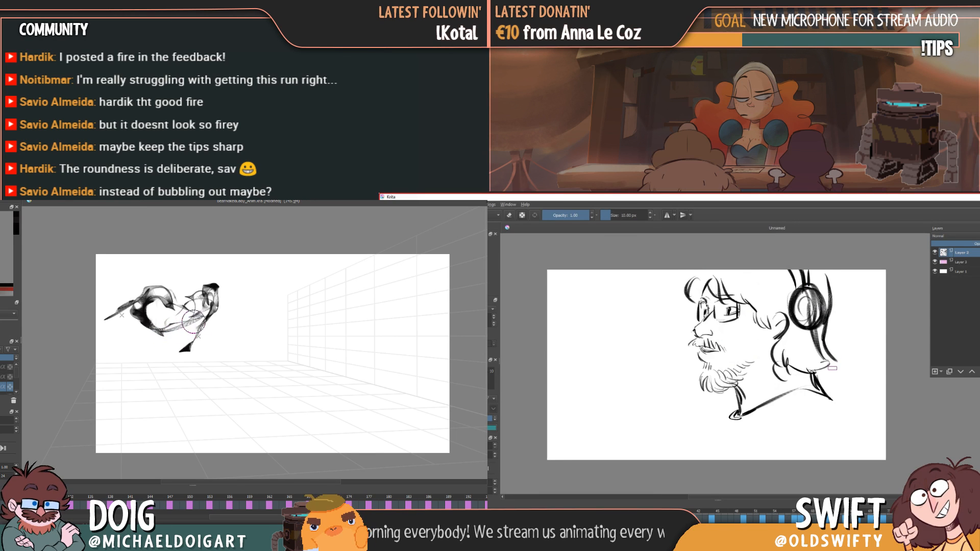
# - Start the following runner frame with a few leg and body strokes, and add a front curl to the man's hair
pyautogui.press('Right')
pyautogui.moveTo(160, 348); pyautogui.dragTo(204, 312)
pyautogui.moveTo(685, 270)
pyautogui.mouseDown()
pyautogui.moveTo(677, 298)
pyautogui.moveTo(690, 307)
pyautogui.mouseUp()
pyautogui.moveTo(161, 316); pyautogui.dragTo(159, 324)
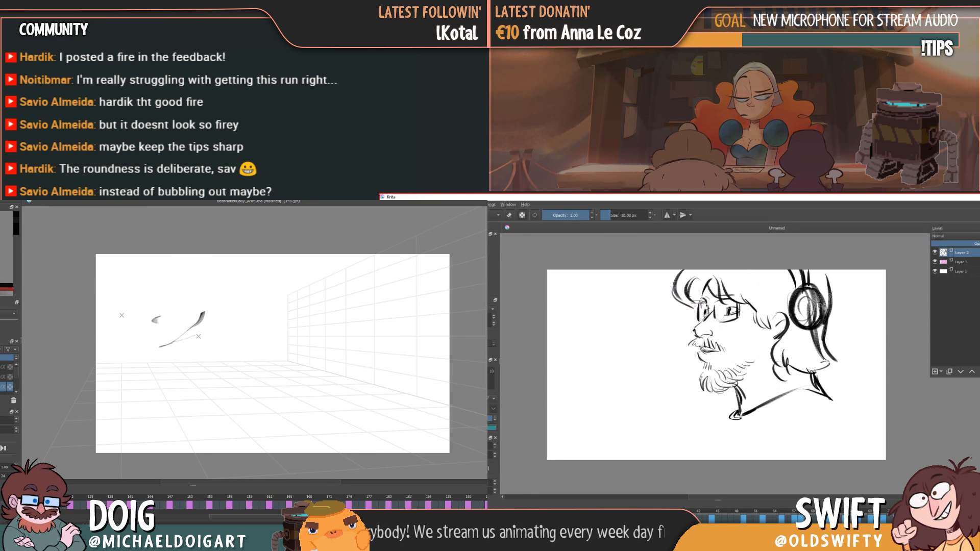
pyautogui.press('Right')
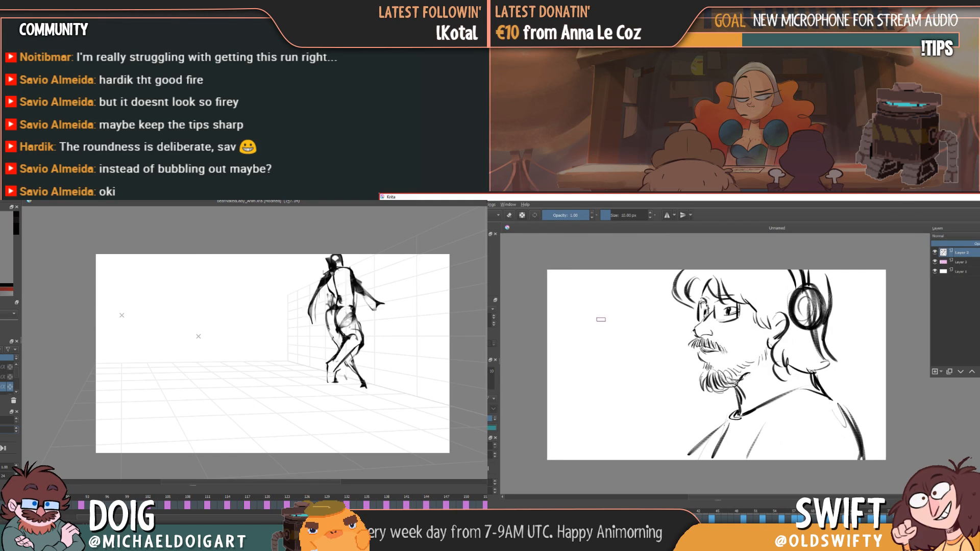
# - Sketch a small boy's head with eyes, ears and tousled hair beside the man, and save the animation file
pyautogui.moveTo(593, 345)
pyautogui.mouseDown()
pyautogui.moveTo(603, 319)
pyautogui.moveTo(624, 327)
pyautogui.moveTo(615, 353)
pyautogui.moveTo(596, 347)
pyautogui.moveTo(615, 355)
pyautogui.mouseUp()
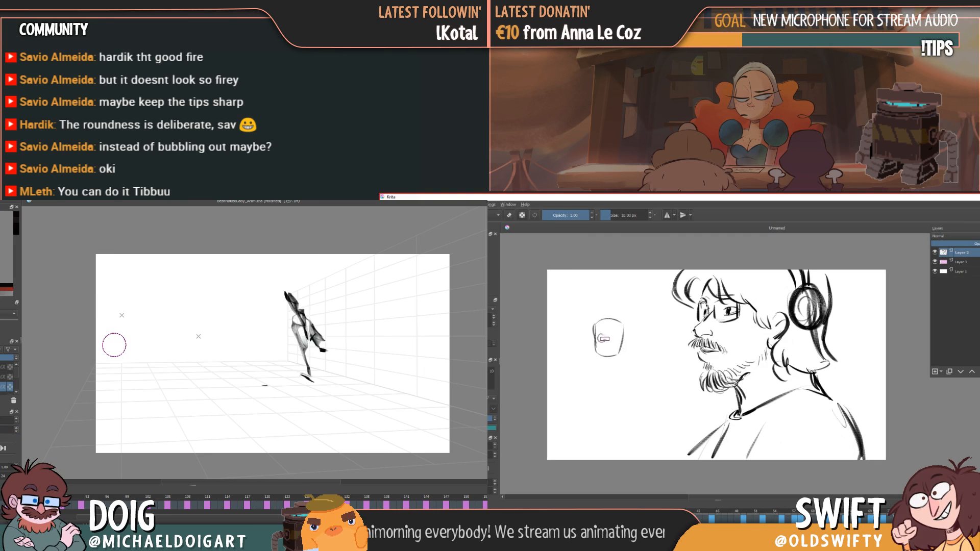
pyautogui.click(611, 339)
pyautogui.moveTo(603, 334); pyautogui.dragTo(607, 344)
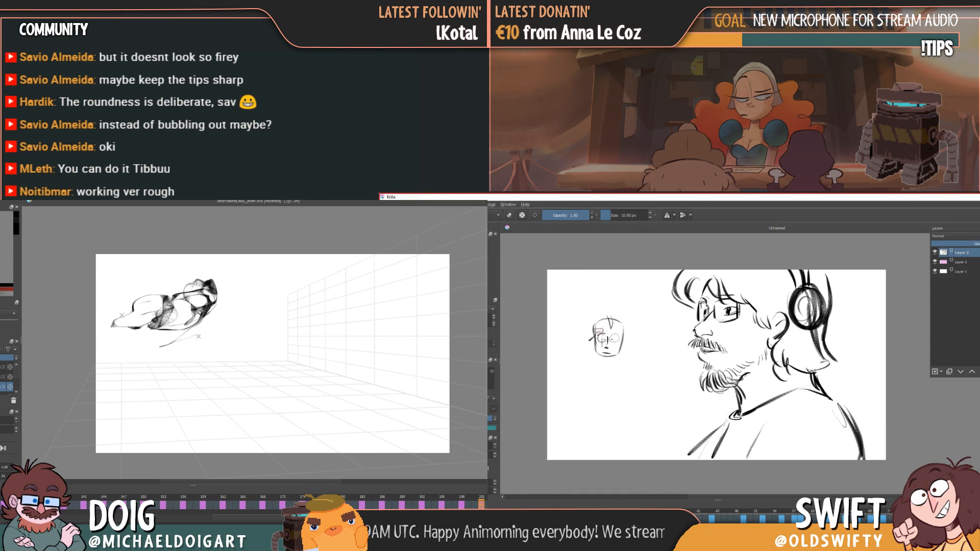
pyautogui.moveTo(587, 329); pyautogui.dragTo(593, 355)
pyautogui.moveTo(609, 312); pyautogui.dragTo(583, 336)
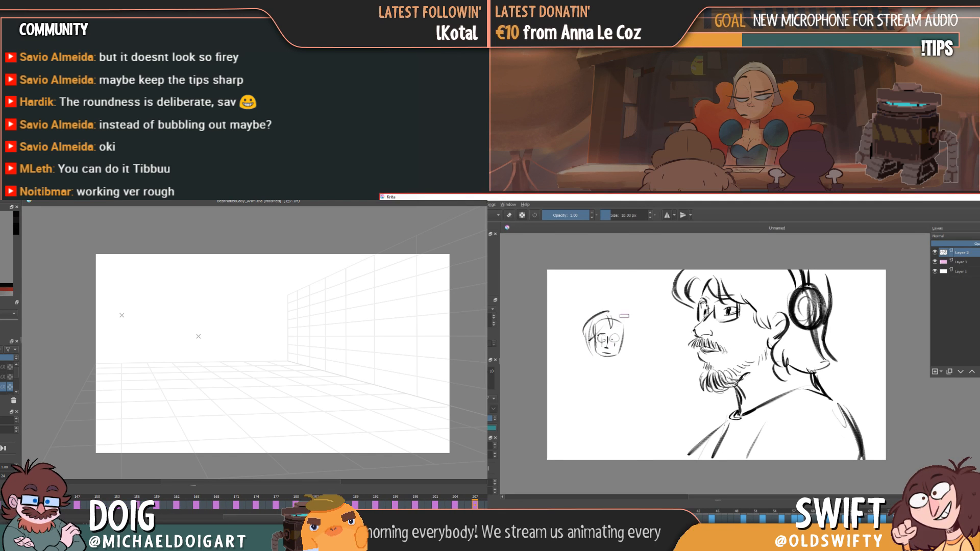
pyautogui.moveTo(611, 314)
pyautogui.mouseDown()
pyautogui.moveTo(586, 309)
pyautogui.moveTo(613, 312)
pyautogui.moveTo(623, 350)
pyautogui.moveTo(611, 368)
pyautogui.moveTo(606, 359)
pyautogui.mouseUp()
pyautogui.hotkey('ctrl', 's')
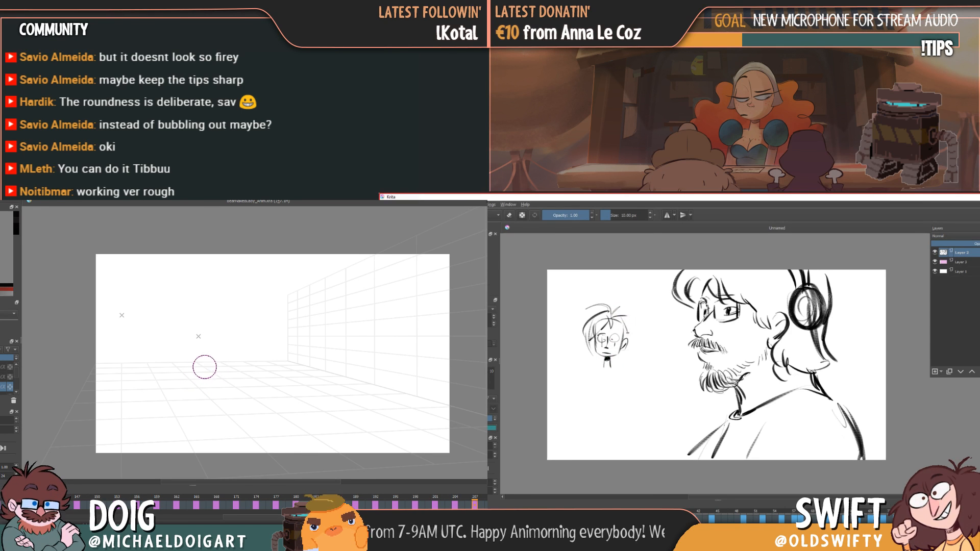
# - Extend the runner's timeline past its last keyframe and sketch the boy's neck, collar and shoulders
pyautogui.moveTo(225, 484)
pyautogui.mouseDown()
pyautogui.moveTo(313, 484)
pyautogui.moveTo(198, 470)
pyautogui.moveTo(233, 471)
pyautogui.mouseUp()
pyautogui.moveTo(263, 517); pyautogui.dragTo(285, 517)
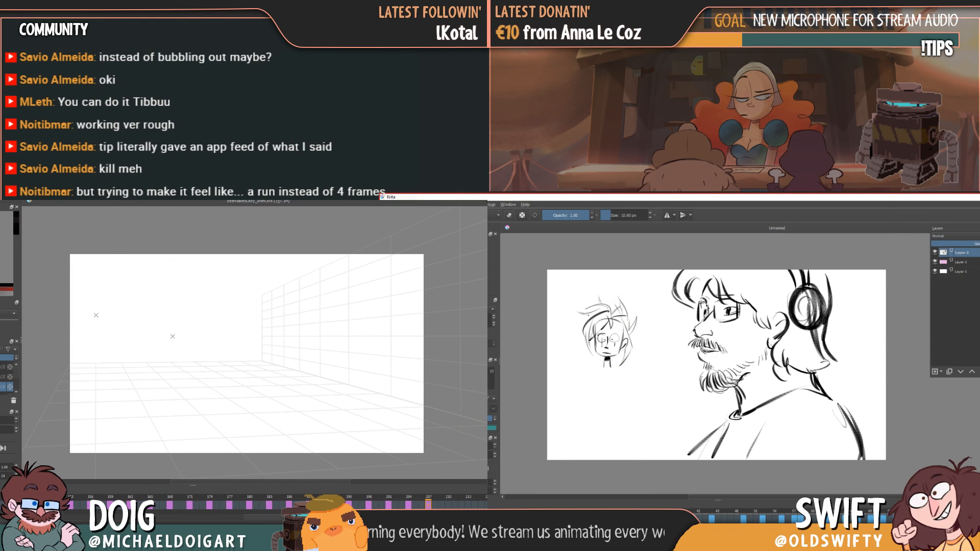
pyautogui.click(450, 507)
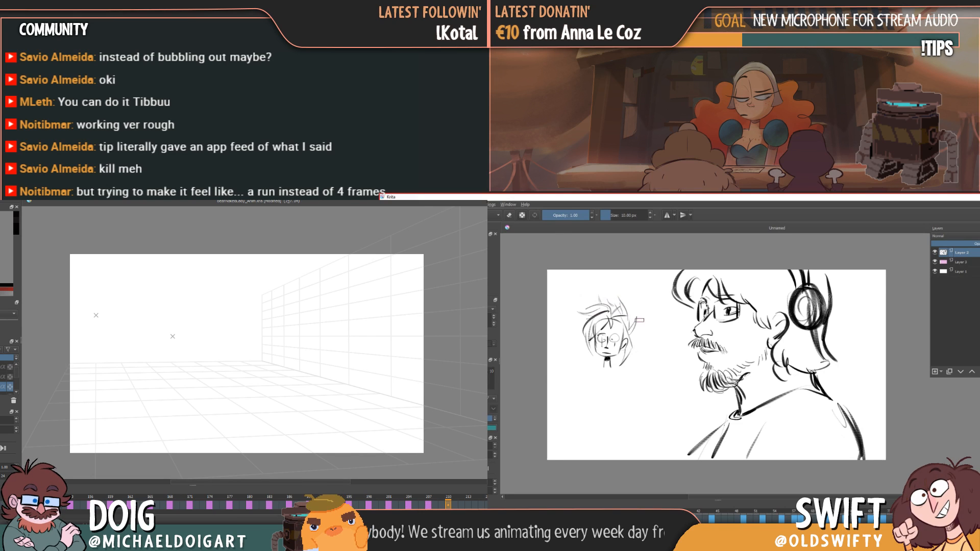
pyautogui.moveTo(603, 360)
pyautogui.mouseDown()
pyautogui.moveTo(600, 369)
pyautogui.moveTo(616, 369)
pyautogui.moveTo(594, 372)
pyautogui.mouseUp()
pyautogui.click(484, 504)
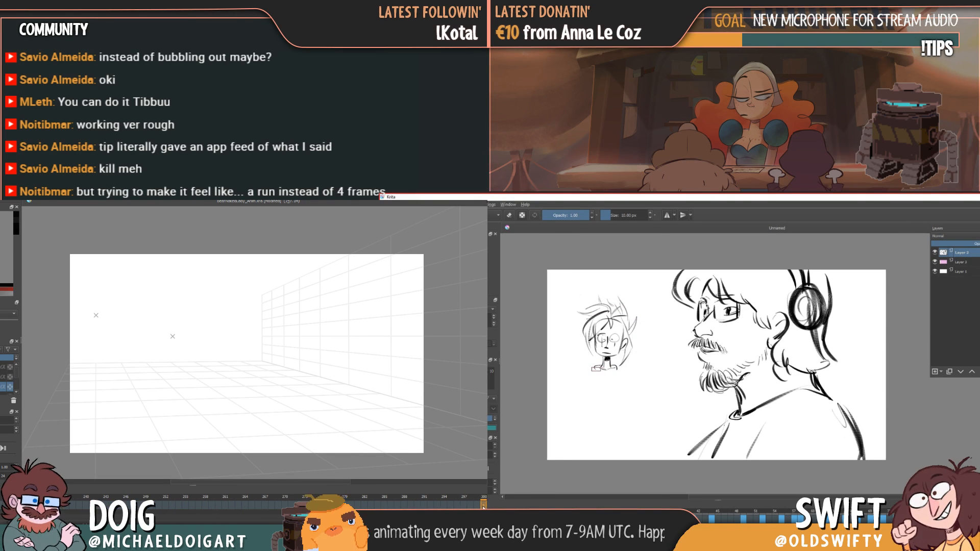
pyautogui.moveTo(594, 371)
pyautogui.mouseDown()
pyautogui.moveTo(582, 386)
pyautogui.moveTo(626, 389)
pyautogui.mouseUp()
pyautogui.moveTo(287, 517); pyautogui.dragTo(228, 516)
pyautogui.moveTo(583, 377); pyautogui.dragTo(581, 402)
# - Add blank keyframes every third frame up to frame 249, and draw the boy's torso and sleeves
pyautogui.click(213, 505)
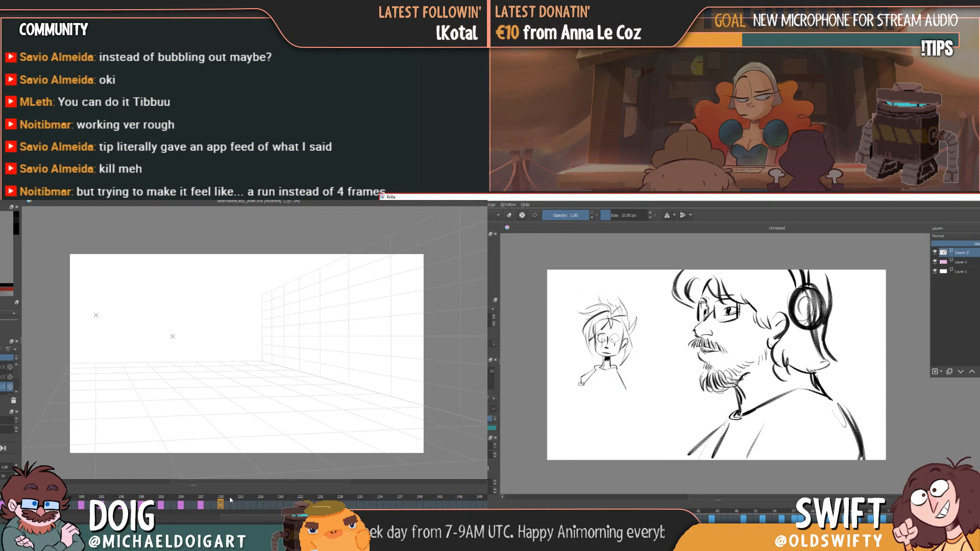
pyautogui.click(240, 505)
pyautogui.click(260, 505)
pyautogui.click(280, 504)
pyautogui.click(300, 505)
pyautogui.moveTo(631, 377)
pyautogui.mouseDown()
pyautogui.moveTo(630, 408)
pyautogui.moveTo(587, 416)
pyautogui.moveTo(621, 408)
pyautogui.moveTo(622, 423)
pyautogui.mouseUp()
pyautogui.click(320, 505)
pyautogui.click(340, 504)
pyautogui.click(359, 505)
pyautogui.click(380, 504)
pyautogui.click(399, 505)
pyautogui.click(420, 505)
pyautogui.click(439, 505)
pyautogui.click(459, 506)
pyautogui.click(480, 506)
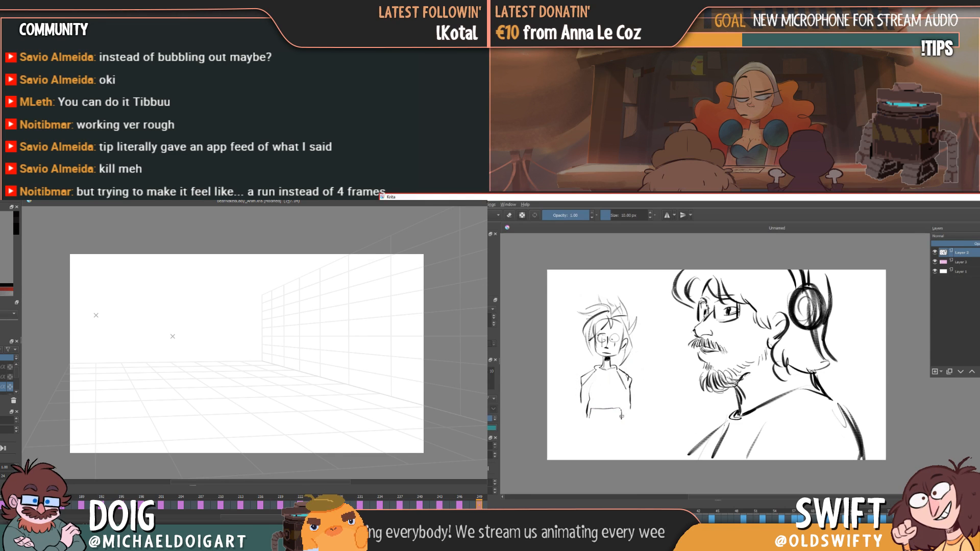
# - Return to the last drawn runner poses, compare them with the following frames, and sketch the boy's lower body and outstretched arm
pyautogui.click(121, 505)
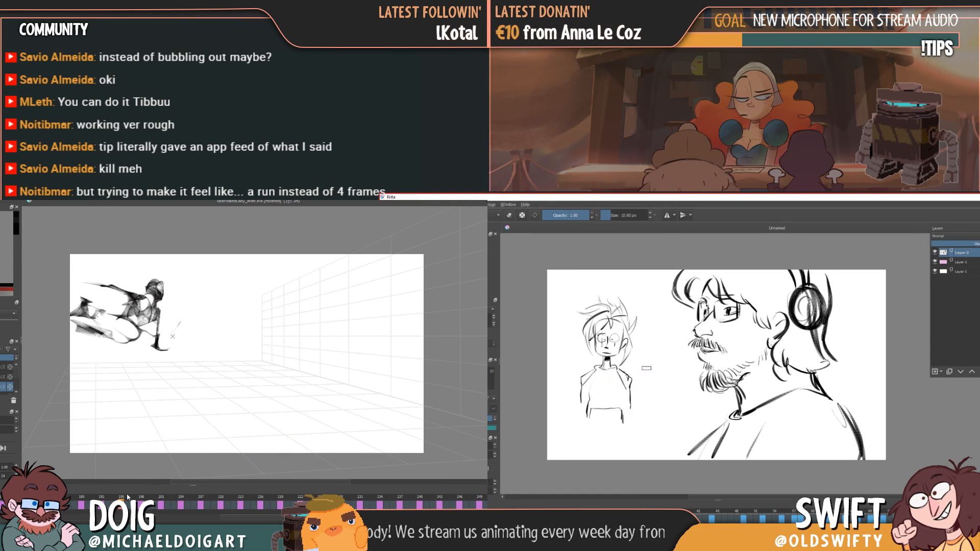
pyautogui.press('Right')
pyautogui.press('space')
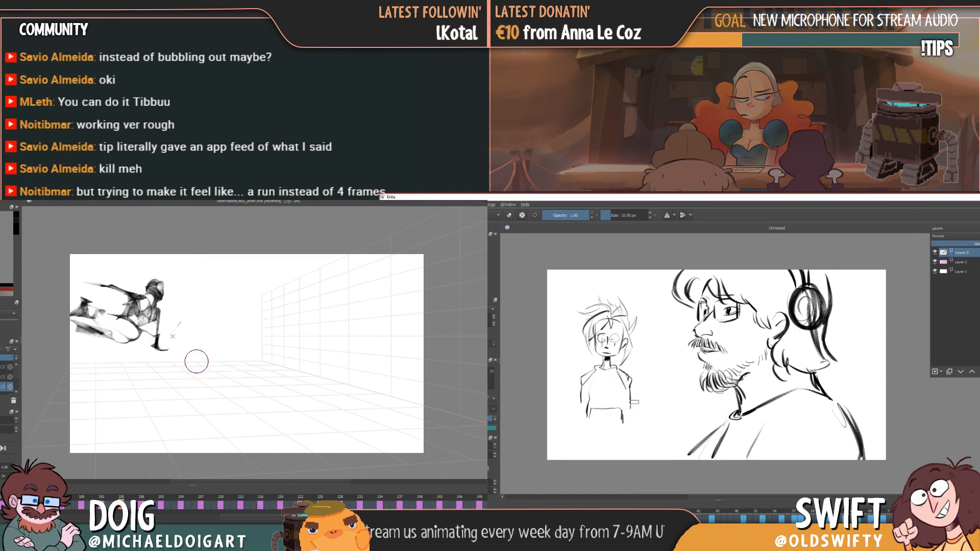
pyautogui.moveTo(639, 405)
pyautogui.mouseDown()
pyautogui.moveTo(648, 420)
pyautogui.moveTo(651, 401)
pyautogui.moveTo(641, 417)
pyautogui.moveTo(631, 408)
pyautogui.moveTo(647, 422)
pyautogui.mouseUp()
pyautogui.press('Right')
pyautogui.press('Right')
pyautogui.press('Right')
pyautogui.press('Right')
pyautogui.press('Right')
pyautogui.press('Left')
pyautogui.press('Right')
pyautogui.press('Right')
pyautogui.press('Right')
pyautogui.press('Left')
pyautogui.press('Right')
pyautogui.press('Right')
pyautogui.press('Left')
pyautogui.press('Left')
pyautogui.press('Right')
pyautogui.press('Right')
pyautogui.press('Left')
pyautogui.press('Left')
pyautogui.press('Right')
pyautogui.press('Right')
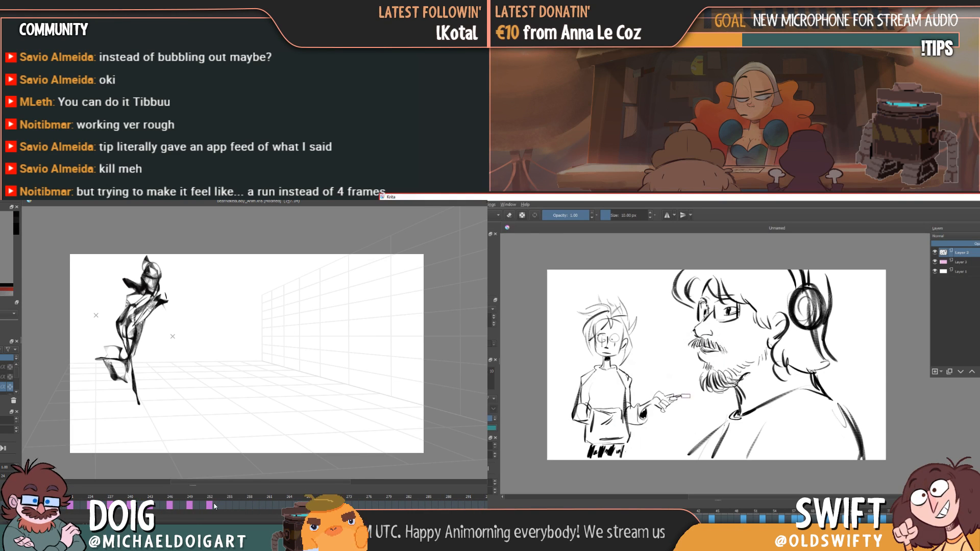
pyautogui.click(210, 505)
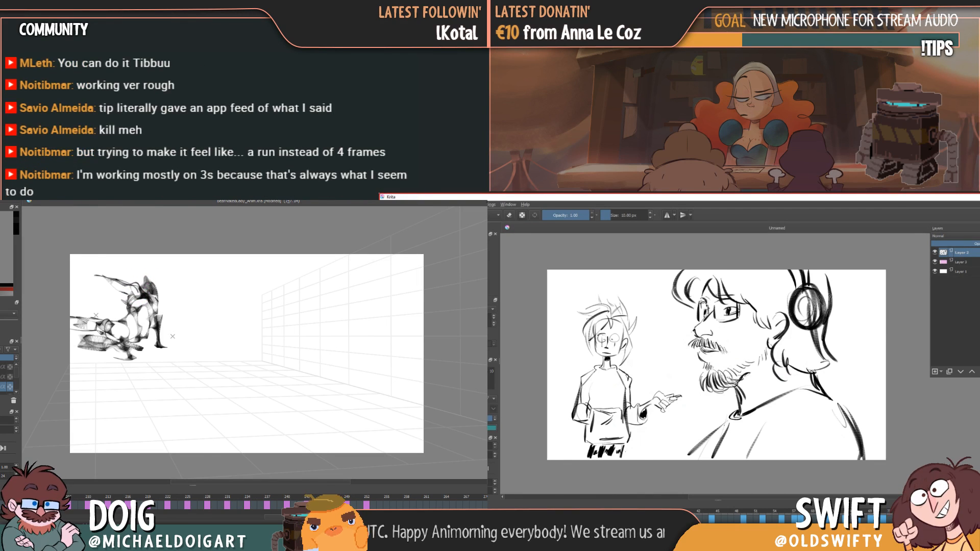
# - Clear the character sketches and draw a smiling three-quarter head with neck, eye and brows, adding the runner's trailing arm
pyautogui.press('Delete')
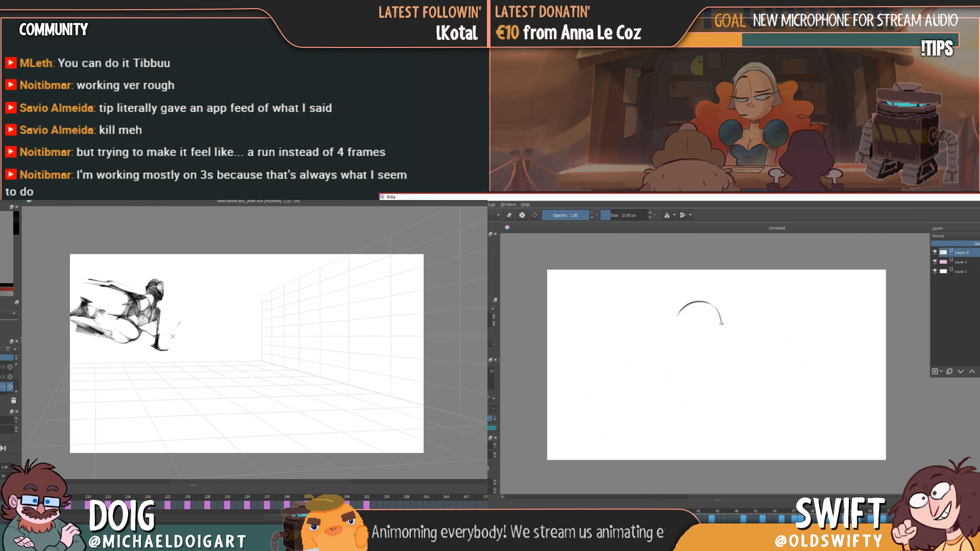
pyautogui.moveTo(720, 315); pyautogui.dragTo(723, 331)
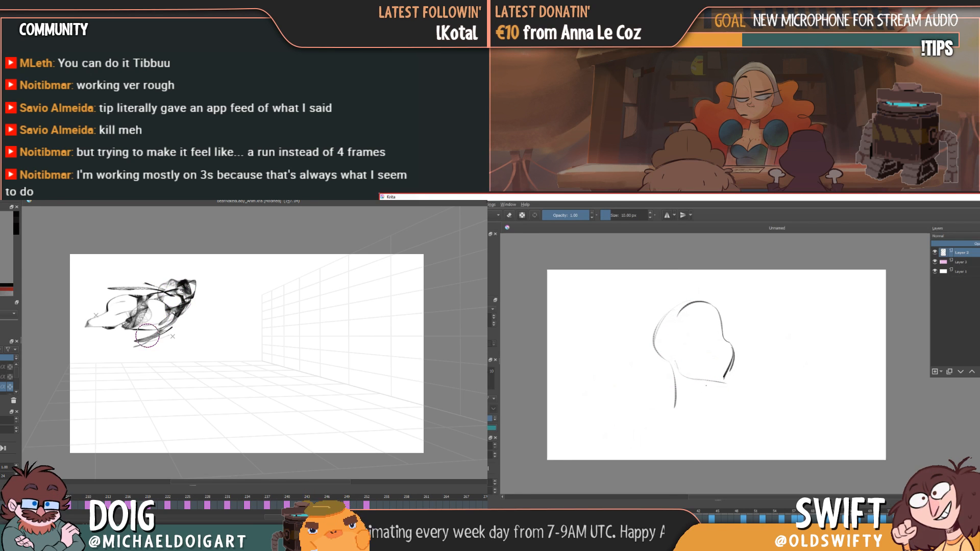
pyautogui.moveTo(705, 388)
pyautogui.mouseDown()
pyautogui.moveTo(718, 419)
pyautogui.moveTo(689, 414)
pyautogui.moveTo(722, 428)
pyautogui.mouseUp()
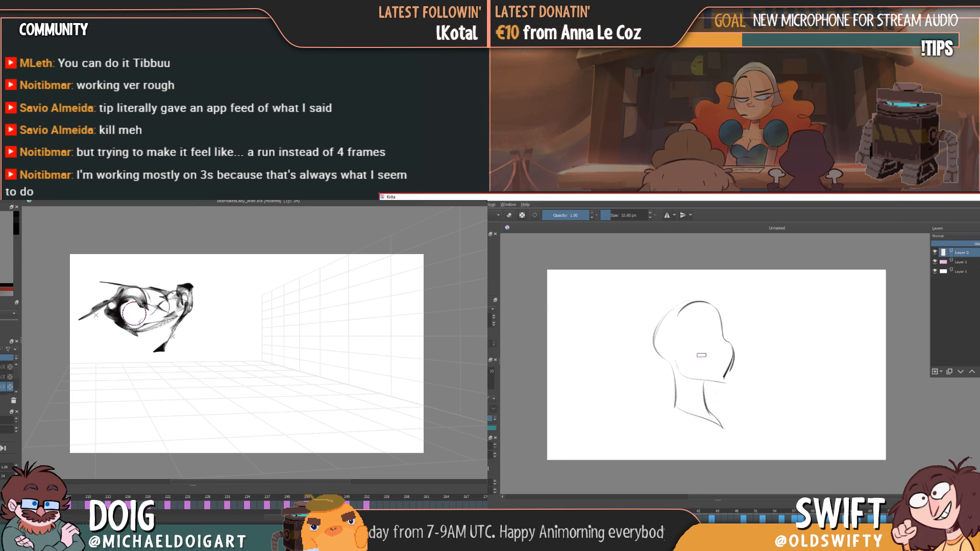
pyautogui.moveTo(700, 356); pyautogui.dragTo(728, 352)
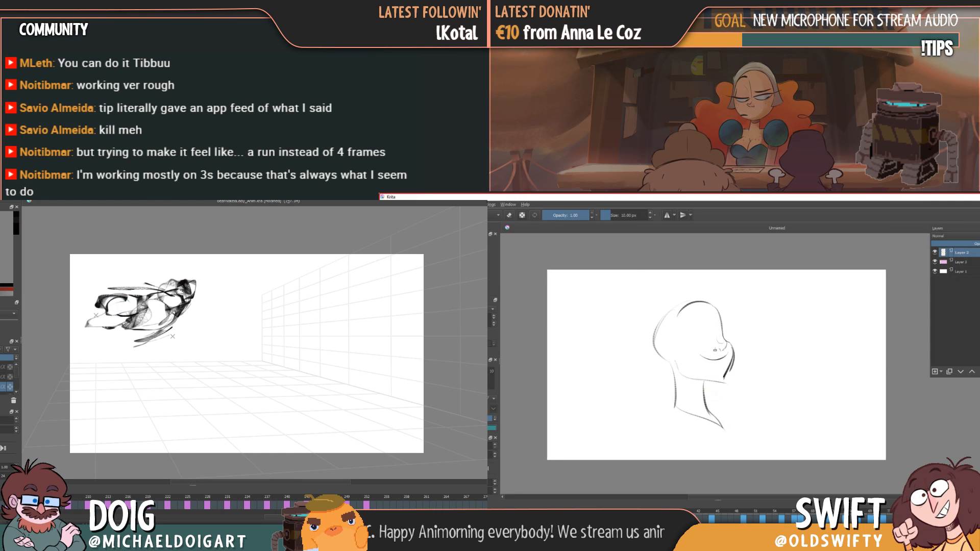
pyautogui.moveTo(705, 336); pyautogui.dragTo(692, 339)
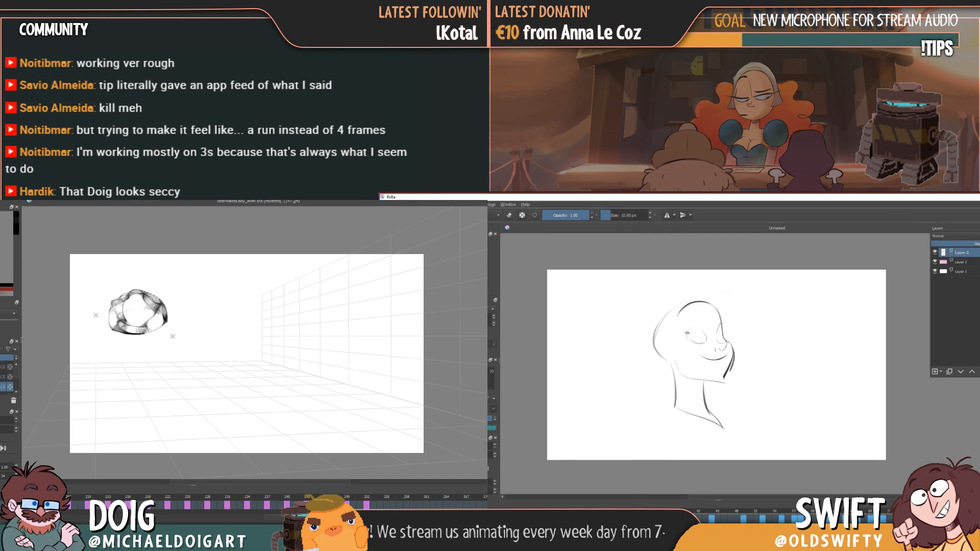
pyautogui.moveTo(688, 334); pyautogui.dragTo(724, 320)
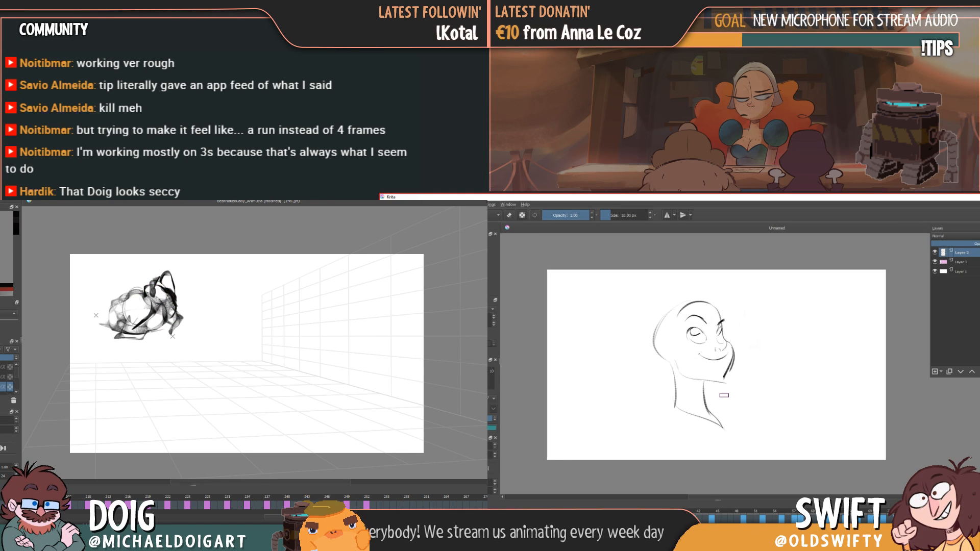
# - Clean up the new head's cheek and jaw, shade under the chin, and rework the runner's head, legs and backward arm
pyautogui.press('e')
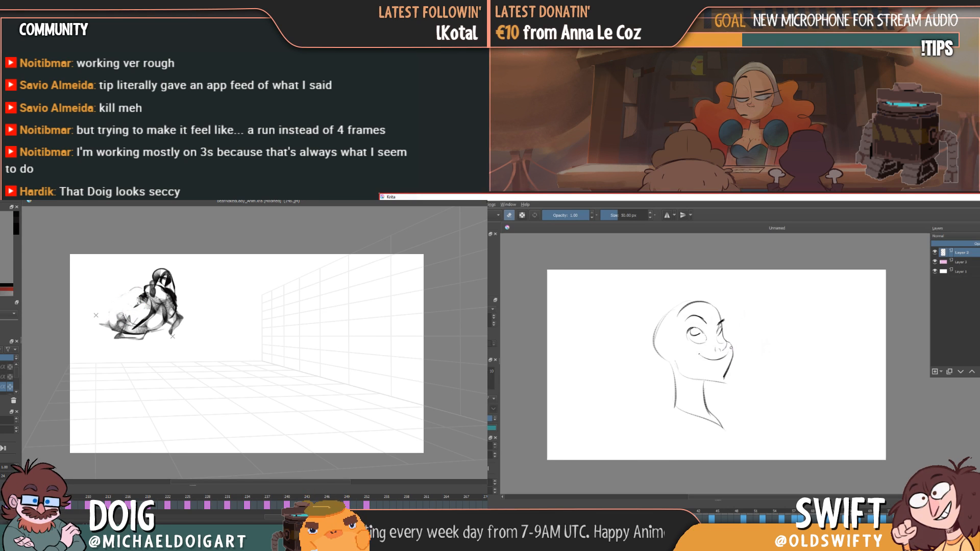
pyautogui.press('e')
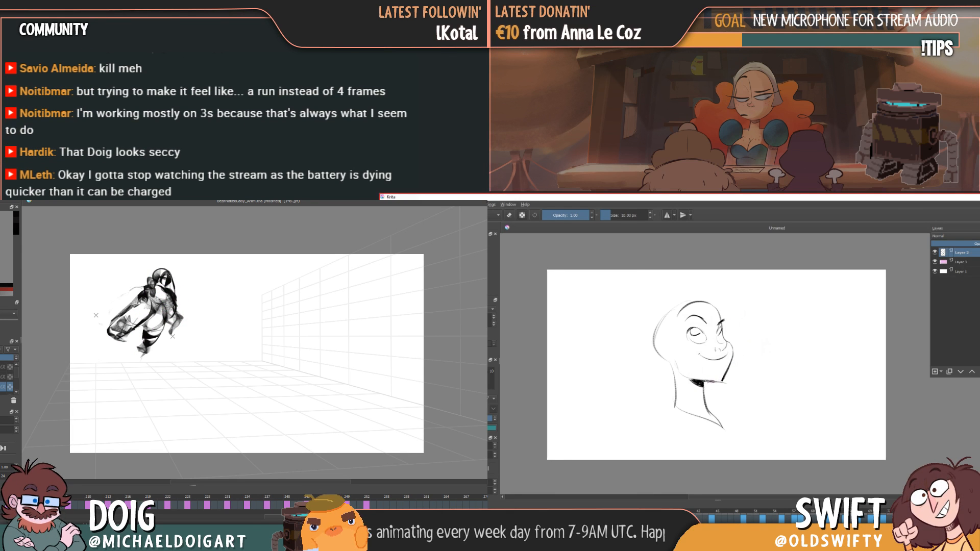
pyautogui.press('e')
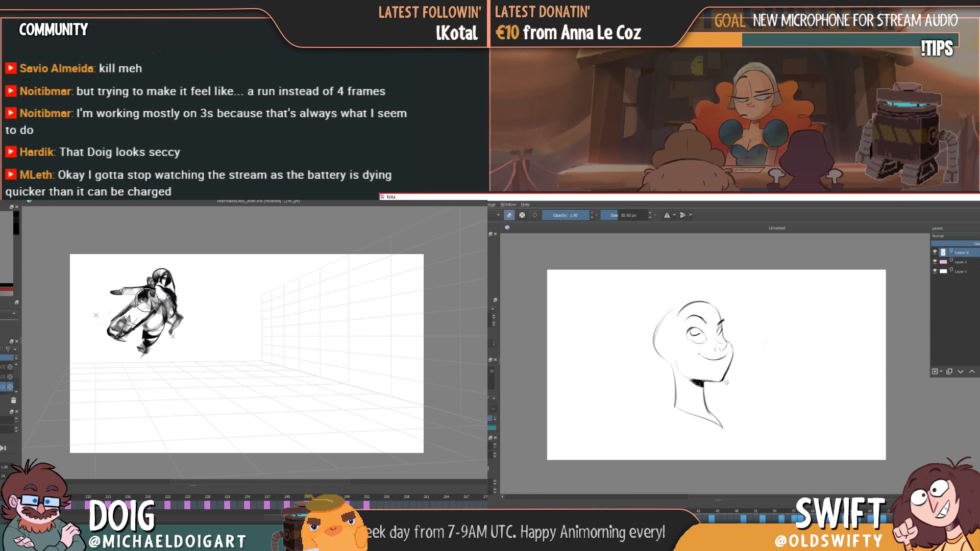
pyautogui.press('e')
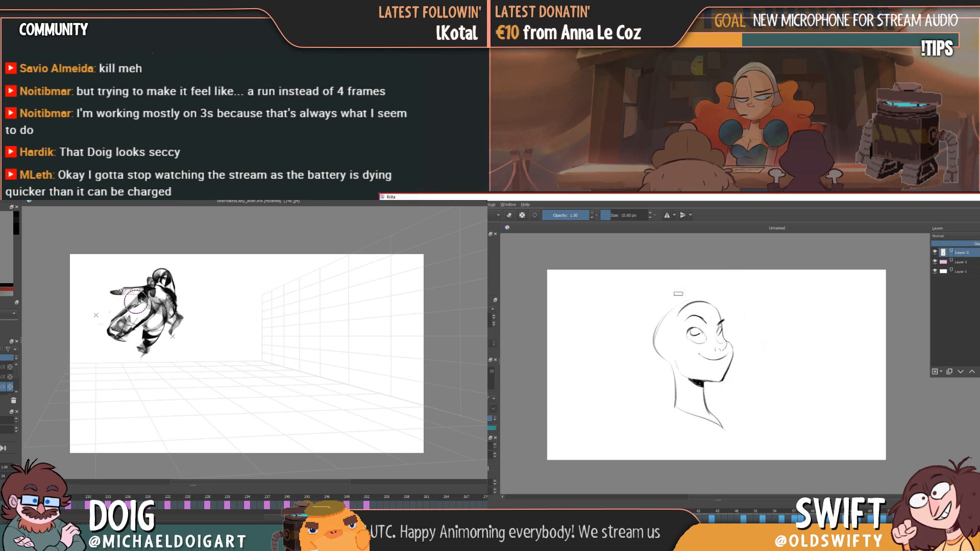
# - Sketch the smiling head's parted hair with long strands on both sides, checking the runner's earlier frames in between
pyautogui.moveTo(690, 298); pyautogui.dragTo(738, 274)
pyautogui.moveTo(692, 298)
pyautogui.mouseDown()
pyautogui.moveTo(738, 283)
pyautogui.moveTo(766, 341)
pyautogui.mouseUp()
pyautogui.moveTo(737, 295)
pyautogui.mouseDown()
pyautogui.moveTo(765, 329)
pyautogui.moveTo(735, 365)
pyautogui.moveTo(754, 388)
pyautogui.mouseUp()
pyautogui.moveTo(681, 307)
pyautogui.mouseDown()
pyautogui.moveTo(688, 370)
pyautogui.moveTo(664, 397)
pyautogui.mouseUp()
pyautogui.press('Left')
pyautogui.press('Left')
pyautogui.press('Left')
pyautogui.press('Left')
pyautogui.press('Left')
pyautogui.press('Left')
pyautogui.moveTo(661, 304)
pyautogui.mouseDown()
pyautogui.moveTo(658, 346)
pyautogui.moveTo(669, 363)
pyautogui.moveTo(668, 356)
pyautogui.mouseUp()
# - Examine the runner's motion by stepping back and forth through the drawn frames
pyautogui.press('Left')
pyautogui.press('Left')
pyautogui.press('Left')
pyautogui.press('Left')
pyautogui.press('Left')
pyautogui.press('Left')
pyautogui.press('Left')
pyautogui.press('Left')
pyautogui.press('Right')
pyautogui.press('Right')
pyautogui.press('Right')
pyautogui.press('Right')
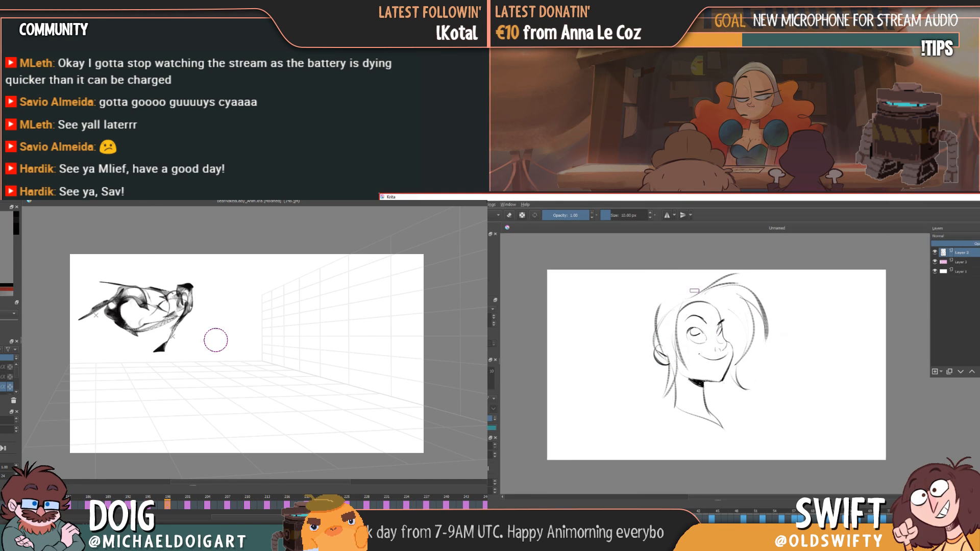
pyautogui.press('Left')
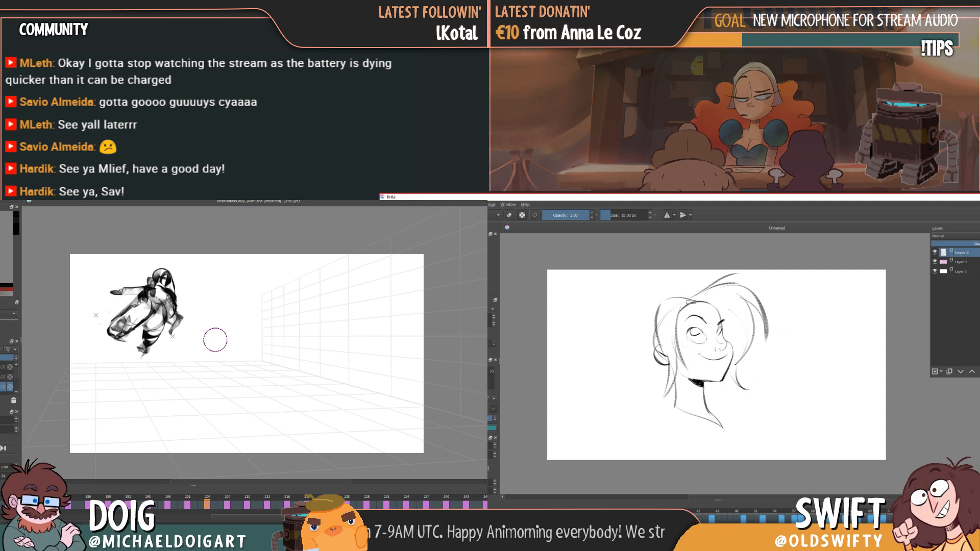
# - Sketch loose hair strokes behind the smiling head's ear and undo the large strands sweeping over the crown
pyautogui.moveTo(622, 322); pyautogui.dragTo(651, 353)
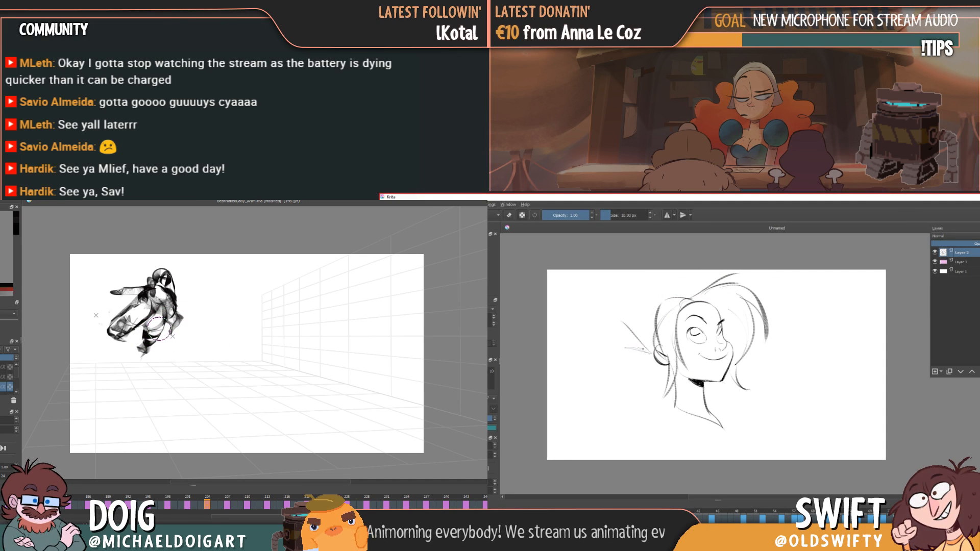
pyautogui.moveTo(622, 302)
pyautogui.mouseDown()
pyautogui.moveTo(641, 344)
pyautogui.moveTo(640, 295)
pyautogui.moveTo(656, 270)
pyautogui.mouseUp()
pyautogui.moveTo(650, 308); pyautogui.dragTo(674, 272)
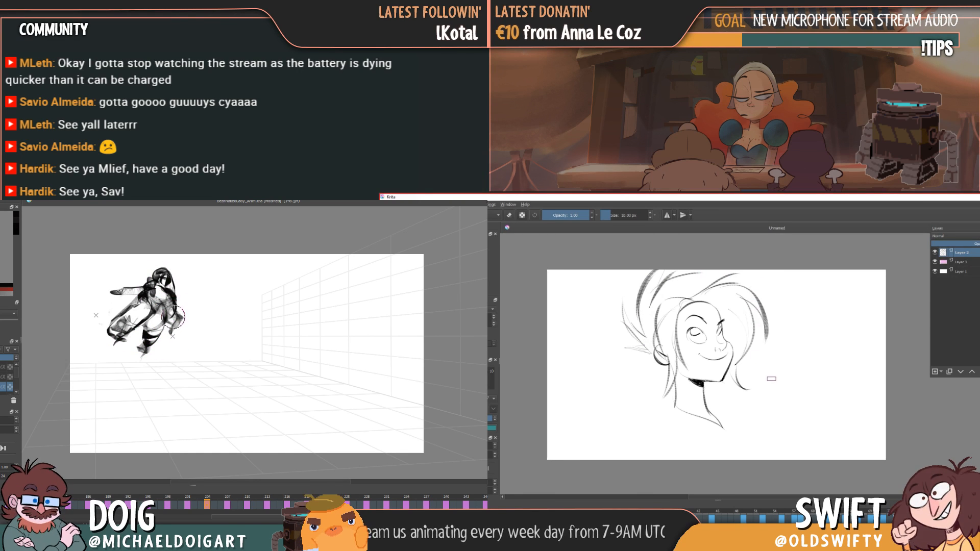
pyautogui.hotkey('ctrl', 'z')
pyautogui.hotkey('ctrl', 'z')
pyautogui.hotkey('ctrl', 'z')
pyautogui.hotkey('ctrl', 'z')
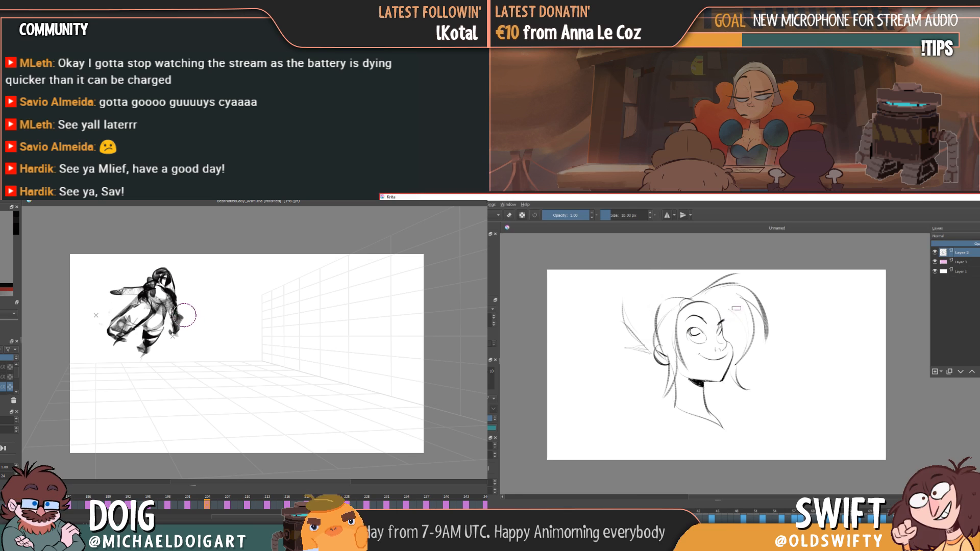
# - On the next empty frame, block in the runner's torso and legs, comparing with the preceding pose
pyautogui.press('Right')
pyautogui.press('Left')
pyautogui.press('Right')
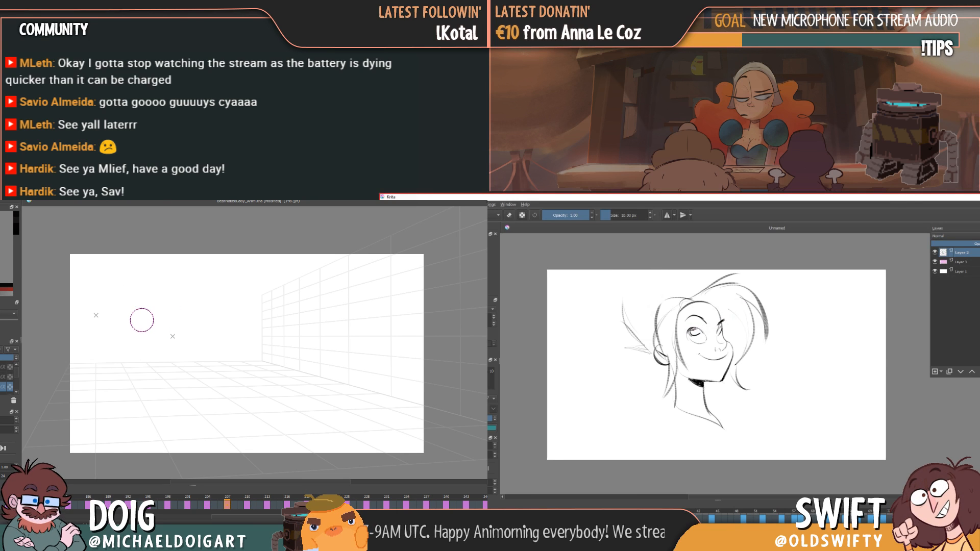
pyautogui.press('Left')
pyautogui.press('Right')
pyautogui.moveTo(166, 323)
pyautogui.mouseDown()
pyautogui.moveTo(151, 327)
pyautogui.moveTo(170, 304)
pyautogui.moveTo(157, 295)
pyautogui.moveTo(175, 305)
pyautogui.moveTo(128, 324)
pyautogui.moveTo(143, 340)
pyautogui.moveTo(134, 345)
pyautogui.moveTo(163, 354)
pyautogui.moveTo(171, 382)
pyautogui.moveTo(172, 357)
pyautogui.moveTo(160, 369)
pyautogui.moveTo(149, 350)
pyautogui.mouseUp()
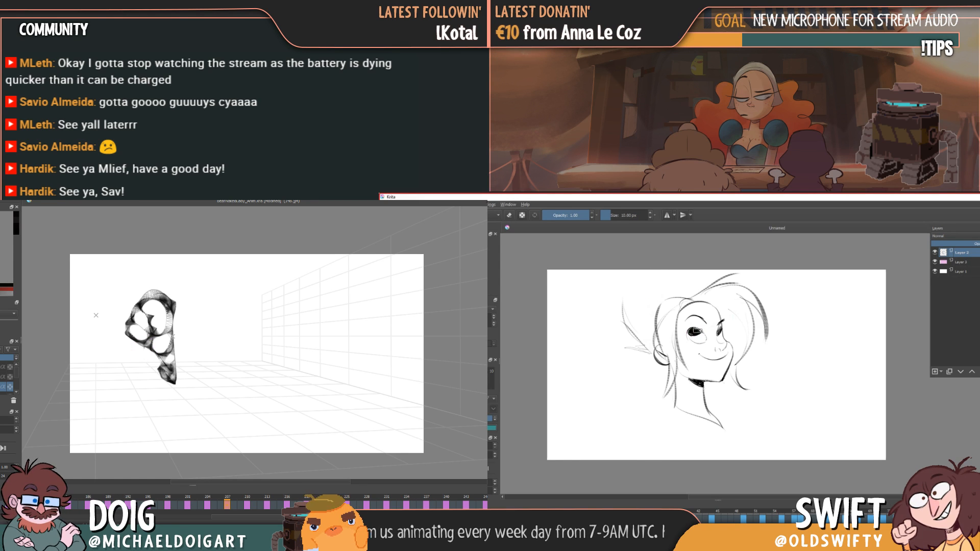
# - Sketch swept-up hair strands behind the smiling head and a long line down the back of the neck
pyautogui.moveTo(624, 301)
pyautogui.mouseDown()
pyautogui.moveTo(639, 324)
pyautogui.moveTo(657, 263)
pyautogui.mouseUp()
pyautogui.moveTo(647, 316)
pyautogui.mouseDown()
pyautogui.moveTo(670, 273)
pyautogui.moveTo(712, 280)
pyautogui.mouseUp()
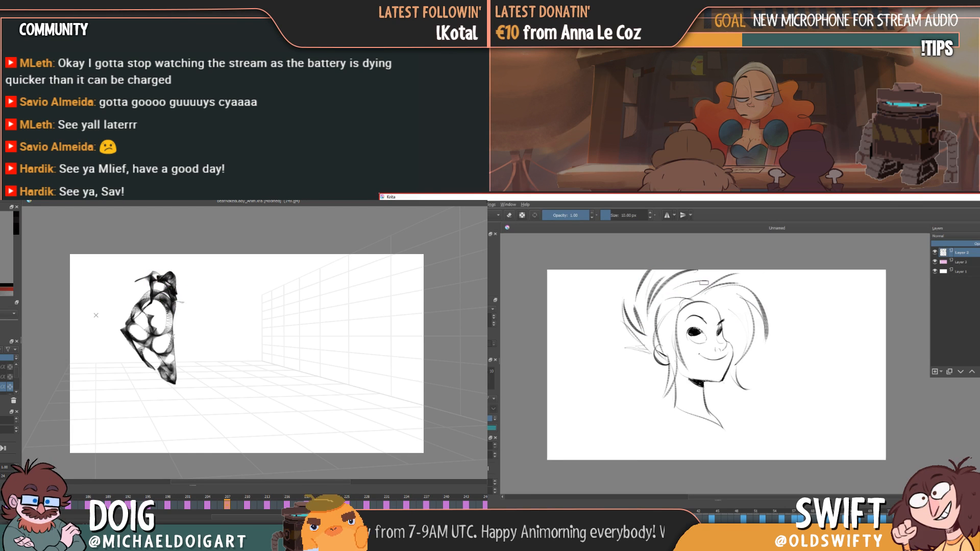
pyautogui.moveTo(675, 384); pyautogui.dragTo(675, 456)
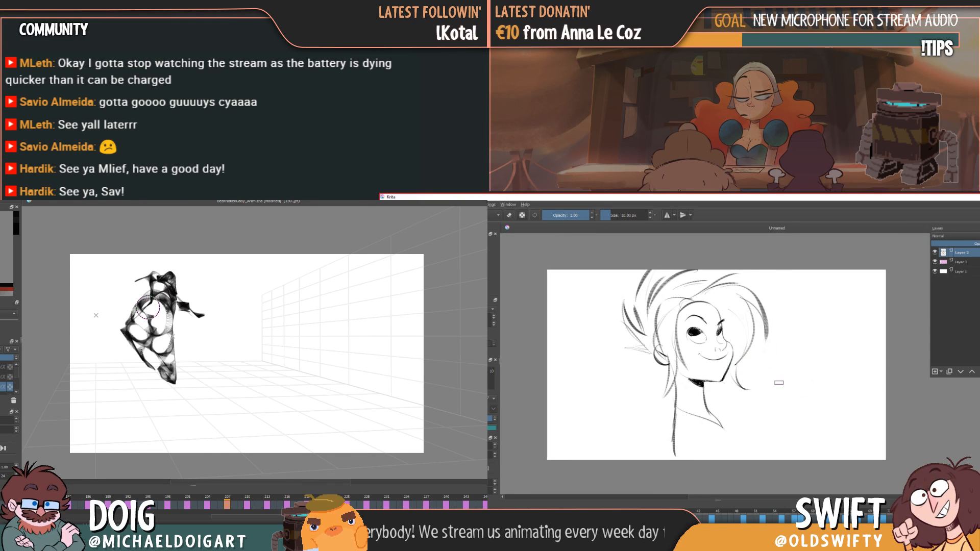
# - Sketch a raised hand with fingers, thumb and shaded wrist beside the head, plus a small mouth doodle on the opposite side
pyautogui.moveTo(780, 377)
pyautogui.mouseDown()
pyautogui.moveTo(800, 343)
pyautogui.moveTo(795, 385)
pyautogui.moveTo(787, 376)
pyautogui.moveTo(773, 421)
pyautogui.mouseUp()
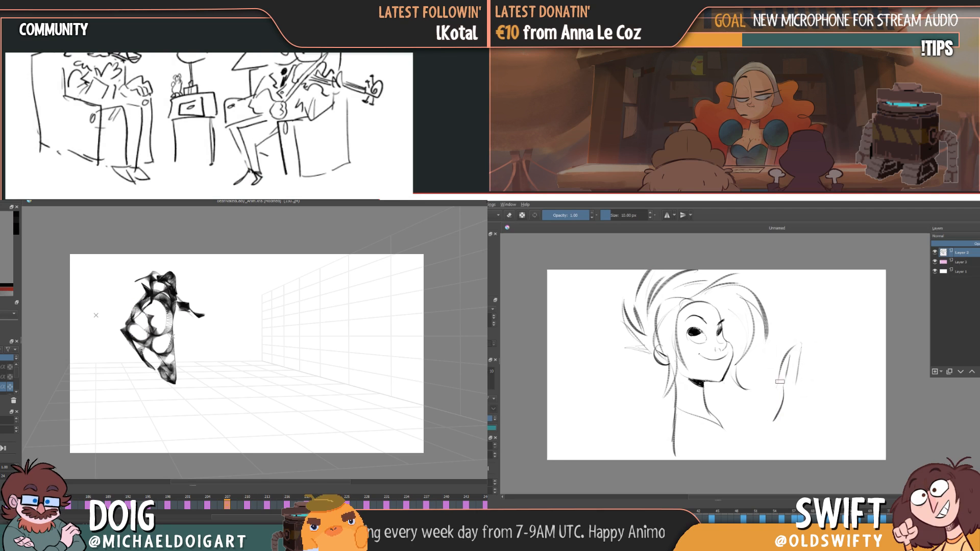
pyautogui.moveTo(796, 386)
pyautogui.mouseDown()
pyautogui.moveTo(797, 402)
pyautogui.moveTo(812, 392)
pyautogui.moveTo(798, 418)
pyautogui.mouseUp()
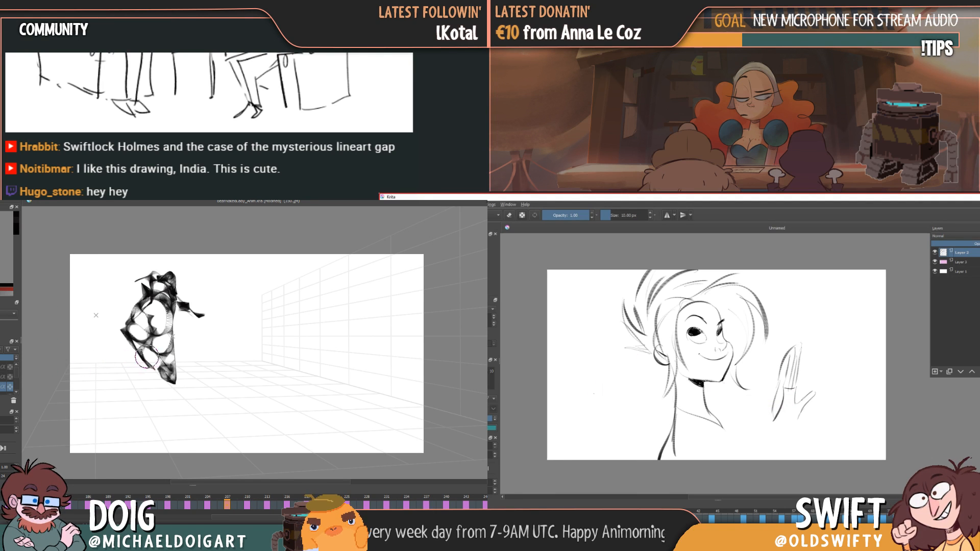
pyautogui.press('Left')
pyautogui.press('Right')
pyautogui.moveTo(593, 391); pyautogui.dragTo(612, 388)
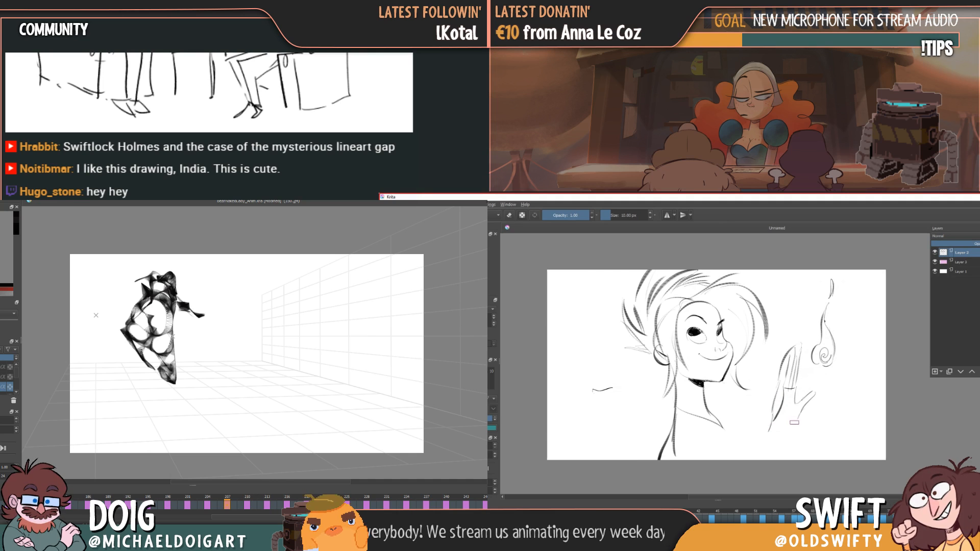
pyautogui.moveTo(798, 414); pyautogui.dragTo(772, 449)
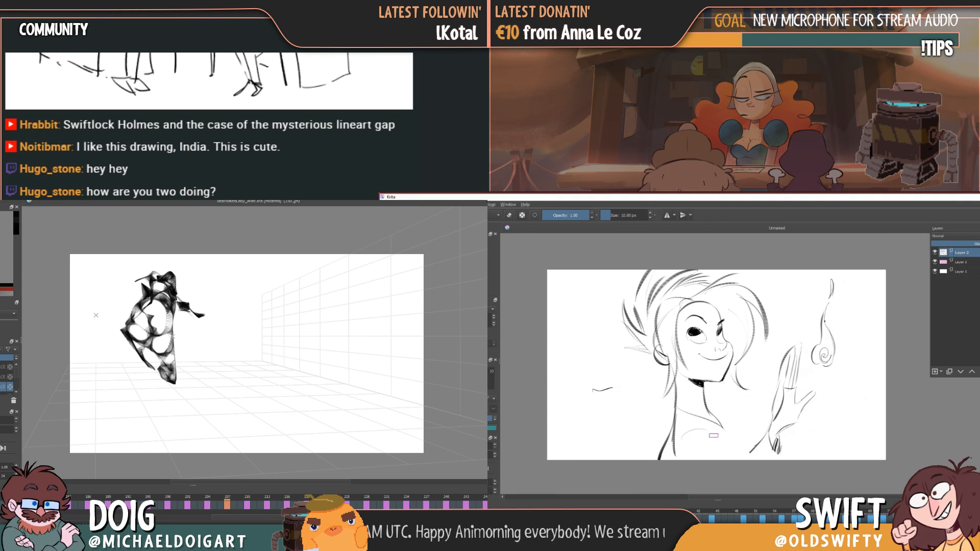
# - Erase the dark shading at the raised hand's wrist and redraw the forearm straight down
pyautogui.press('e')
pyautogui.moveTo(772, 436); pyautogui.dragTo(776, 452)
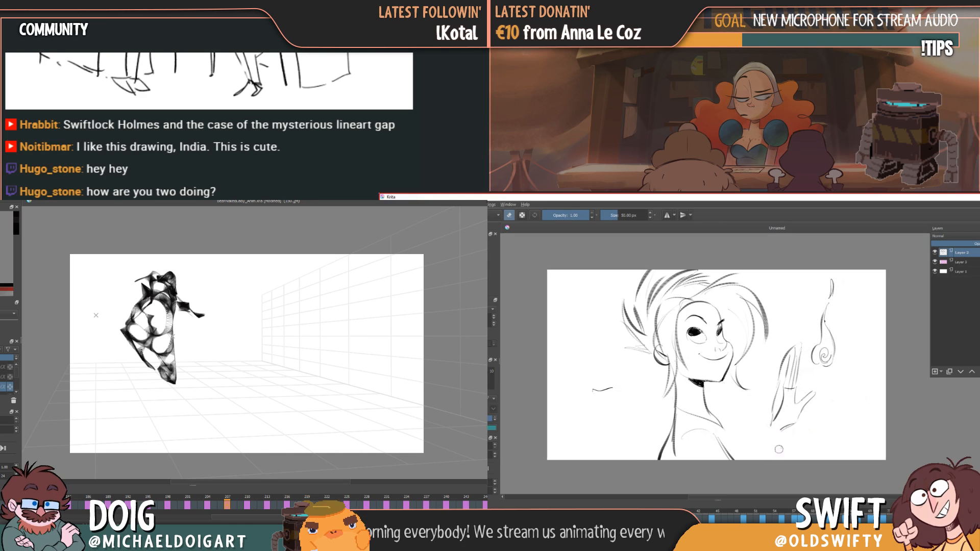
pyautogui.press('e')
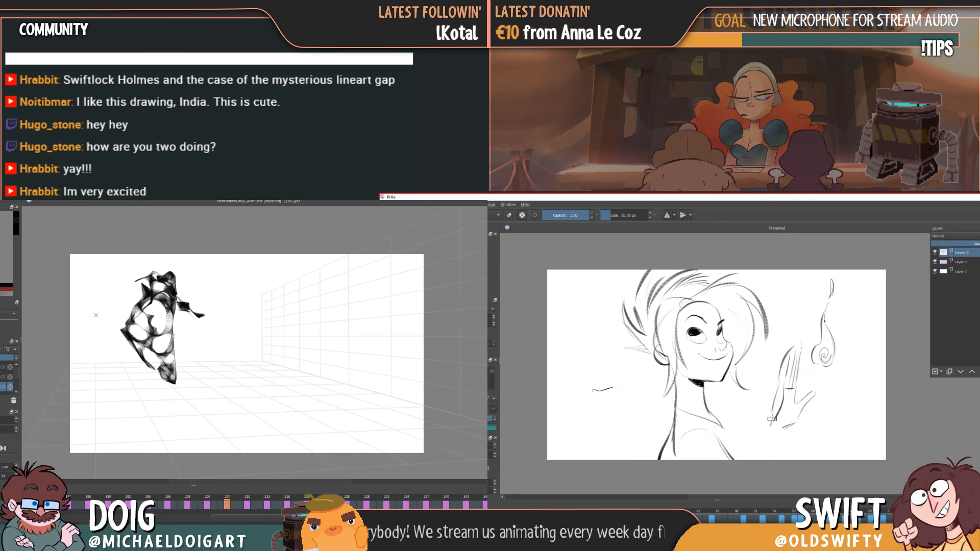
pyautogui.moveTo(773, 427); pyautogui.dragTo(766, 460)
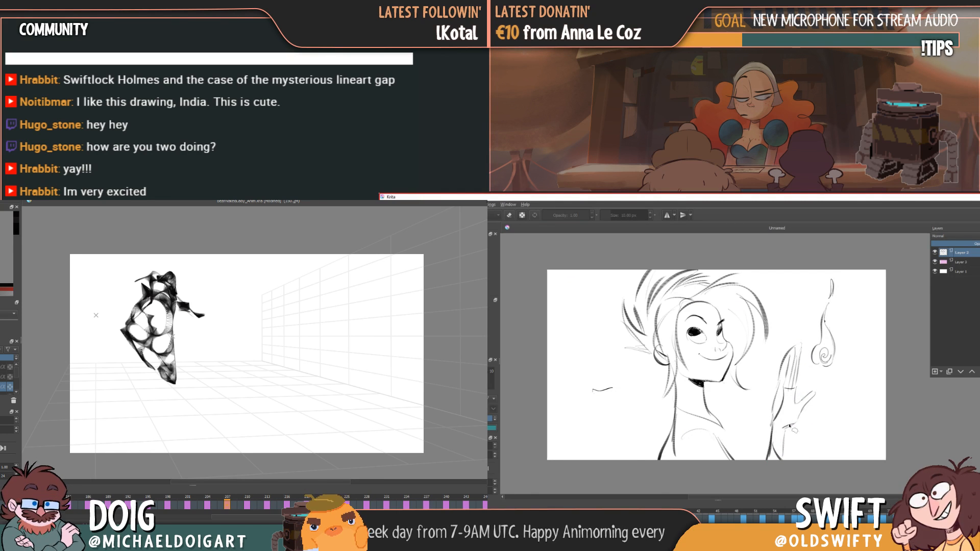
# - Lasso the raised hand and rotate it counterclockwise around its wrist, tilting the fingers towards the face
pyautogui.moveTo(769, 424)
pyautogui.mouseDown()
pyautogui.moveTo(766, 394)
pyautogui.moveTo(796, 330)
pyautogui.mouseUp()
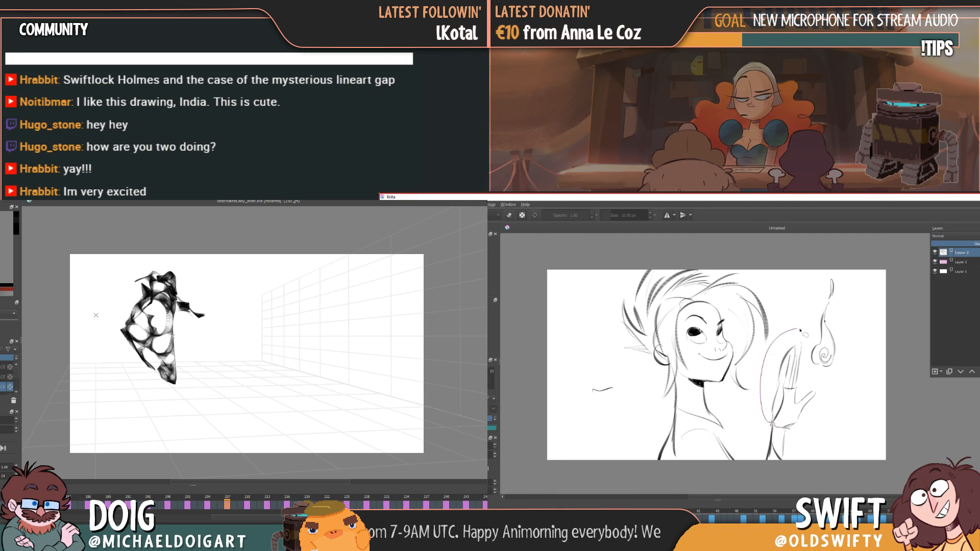
pyautogui.moveTo(814, 376); pyautogui.dragTo(775, 426)
pyautogui.hotkey('ctrl', 't')
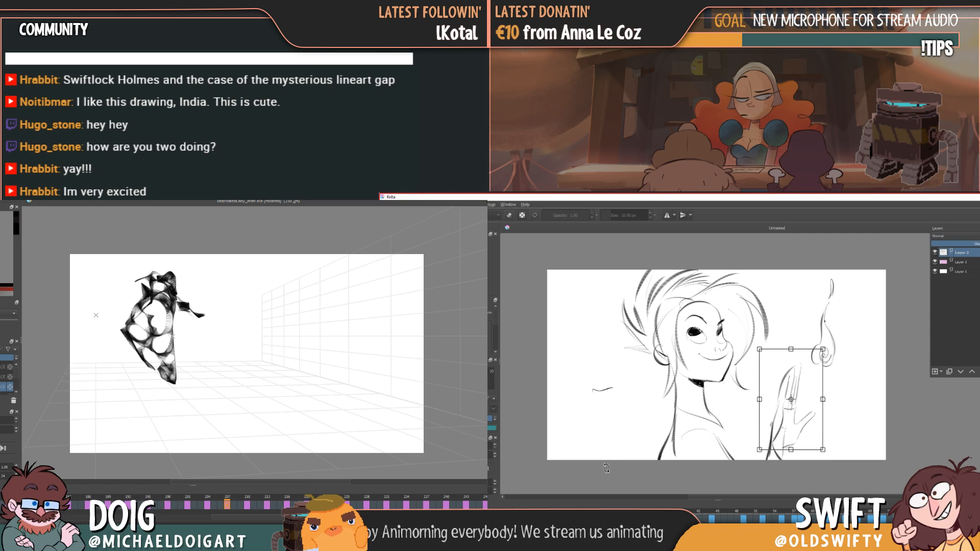
pyautogui.hotkey('ctrl', 'z')
pyautogui.moveTo(791, 381); pyautogui.dragTo(783, 423)
pyautogui.moveTo(829, 331); pyautogui.dragTo(796, 322)
# - Compare the runner's new pose with the neighbouring frames by flipping back and forth
pyautogui.press(',')
pyautogui.press(',')
pyautogui.press('.')
pyautogui.press('.')
pyautogui.press('.')
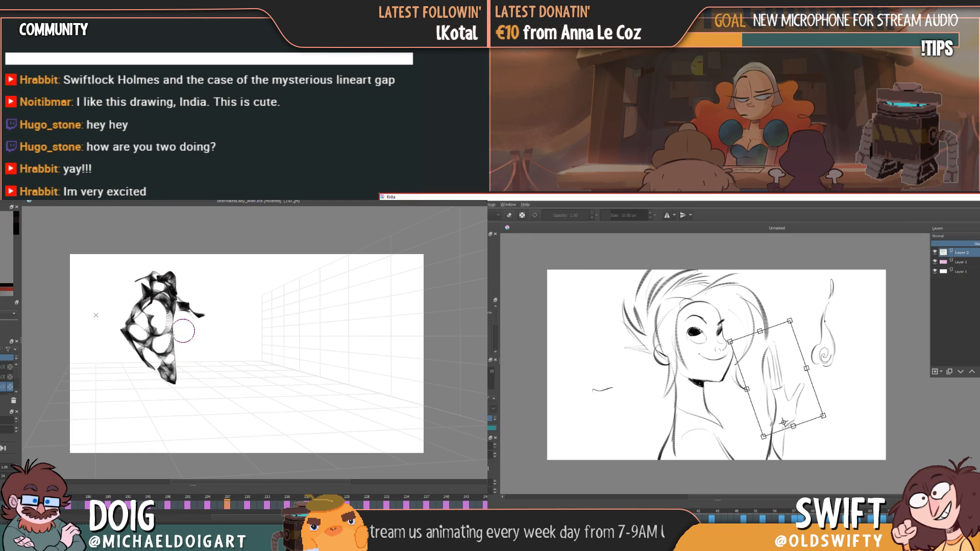
pyautogui.press(',')
pyautogui.press(',')
pyautogui.press(',')
pyautogui.press(',')
pyautogui.press(',')
pyautogui.press('.')
pyautogui.press('.')
pyautogui.press('.')
pyautogui.press('.')
# - Apply the hand's rotation and move the selected hand and forearm farther away from the face
pyautogui.press('Return')
pyautogui.press(',')
pyautogui.click(813, 343)
pyautogui.press('.')
pyautogui.moveTo(799, 346)
pyautogui.mouseDown()
pyautogui.moveTo(773, 339)
pyautogui.moveTo(757, 363)
pyautogui.moveTo(760, 457)
pyautogui.moveTo(815, 415)
pyautogui.moveTo(812, 347)
pyautogui.mouseUp()
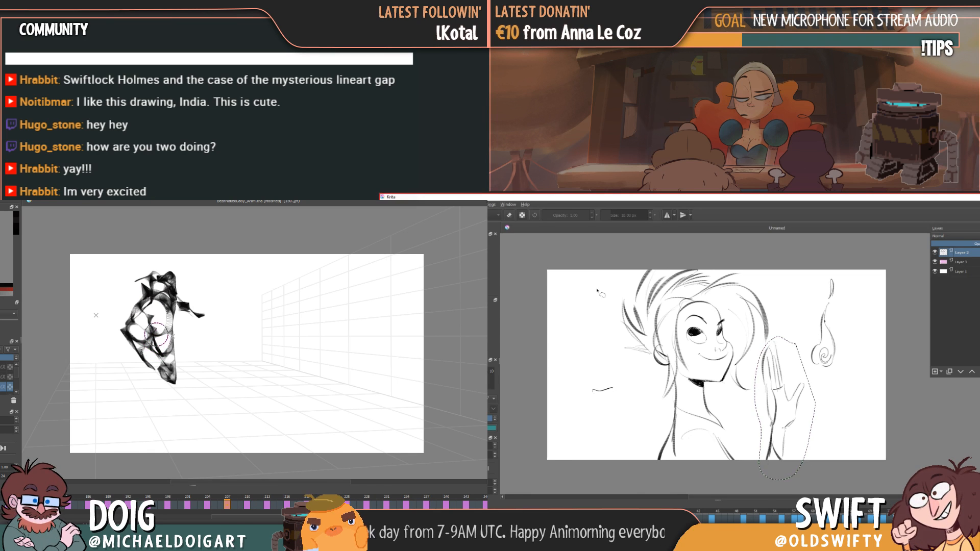
pyautogui.hotkey('ctrl', 't')
pyautogui.moveTo(798, 382); pyautogui.dragTo(832, 377)
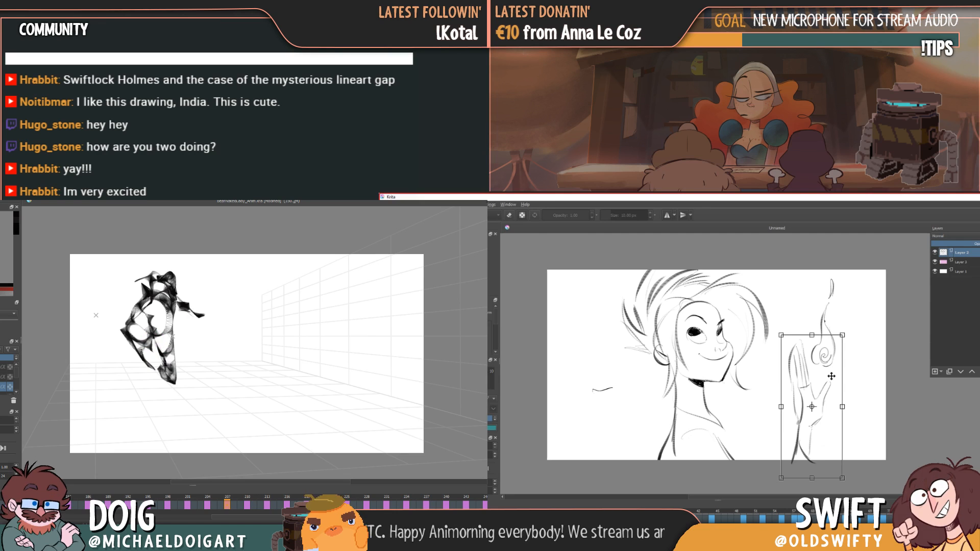
pyautogui.press('Return')
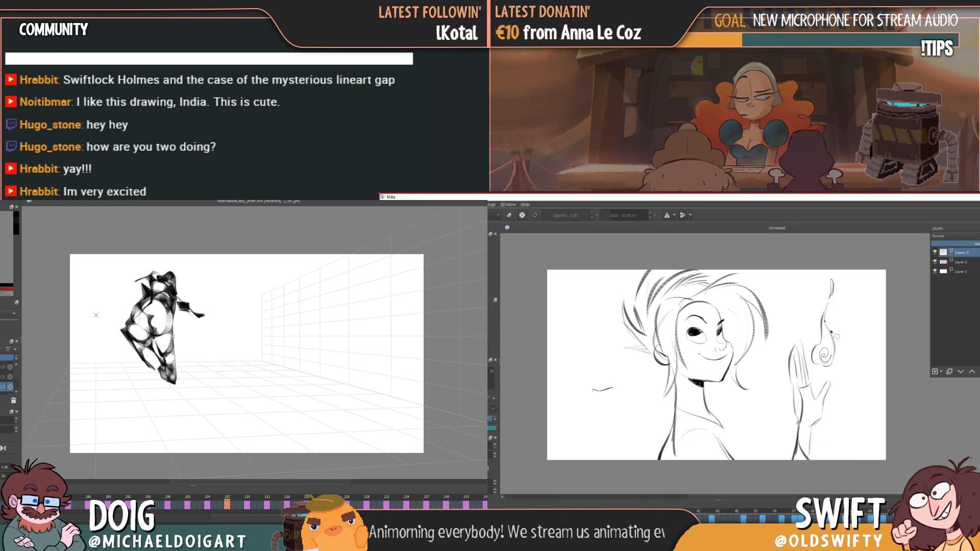
# - Add the runner's head above the shoulders, and erase and redraw the raised hand's forearm outline
pyautogui.press('b')
pyautogui.moveTo(163, 270)
pyautogui.mouseDown()
pyautogui.moveTo(175, 261)
pyautogui.moveTo(168, 274)
pyautogui.mouseUp()
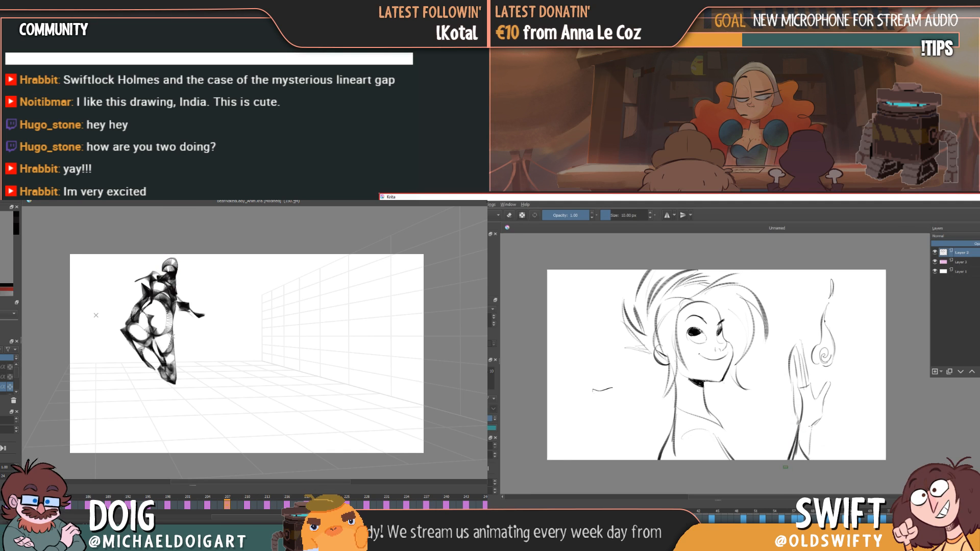
pyautogui.press('e')
pyautogui.moveTo(801, 427); pyautogui.dragTo(795, 458)
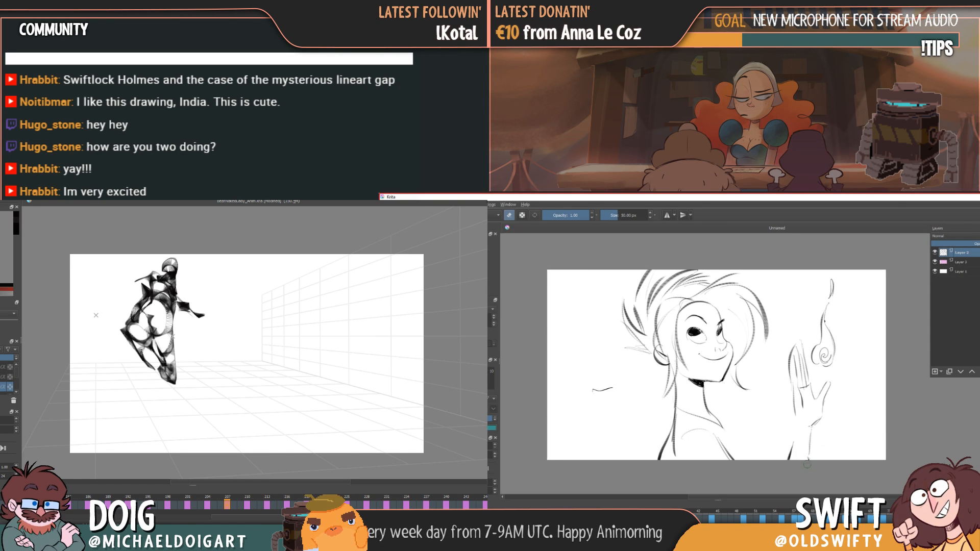
pyautogui.press('e')
pyautogui.moveTo(357, 486)
pyautogui.mouseDown()
pyautogui.moveTo(288, 358)
pyautogui.moveTo(217, 188)
pyautogui.mouseUp()
pyautogui.moveTo(797, 421)
pyautogui.mouseDown()
pyautogui.moveTo(788, 459)
pyautogui.moveTo(805, 457)
pyautogui.moveTo(790, 458)
pyautogui.mouseUp()
# - Draw and clean up the smiling character's shoulder and upper-arm line, viewing the seated-duo cartoon in the browser before returning to the animation
pyautogui.click(329, 190)
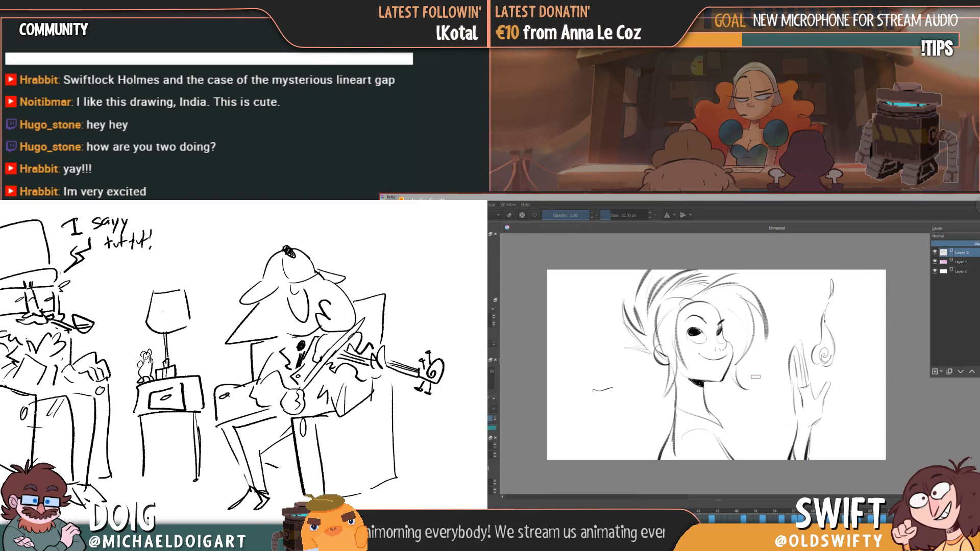
pyautogui.moveTo(726, 428); pyautogui.dragTo(746, 459)
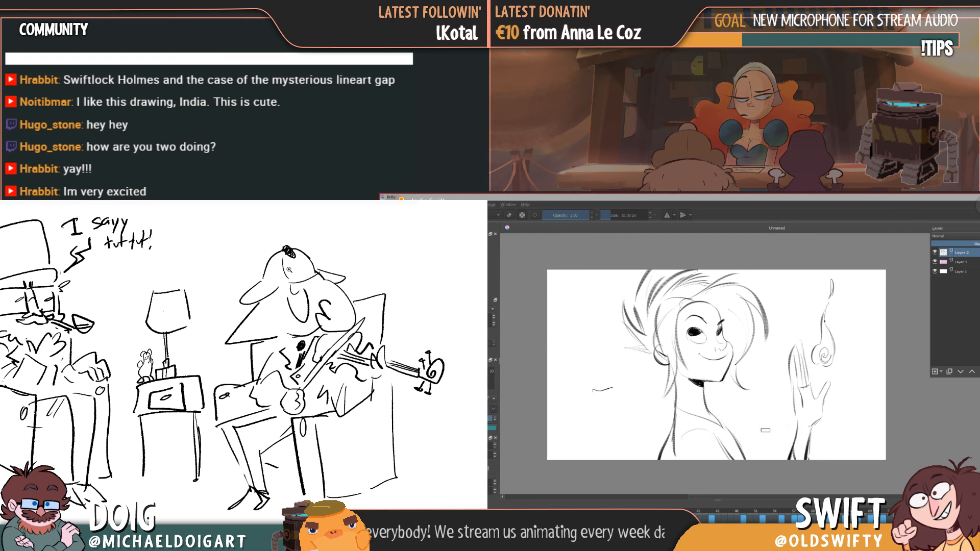
pyautogui.press('super+Down')
pyautogui.moveTo(715, 417); pyautogui.dragTo(752, 459)
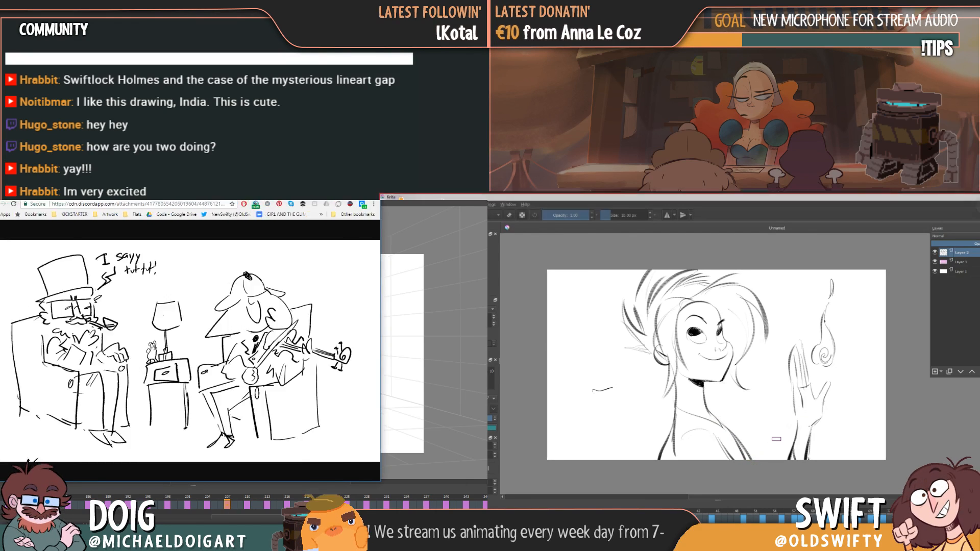
pyautogui.press('e')
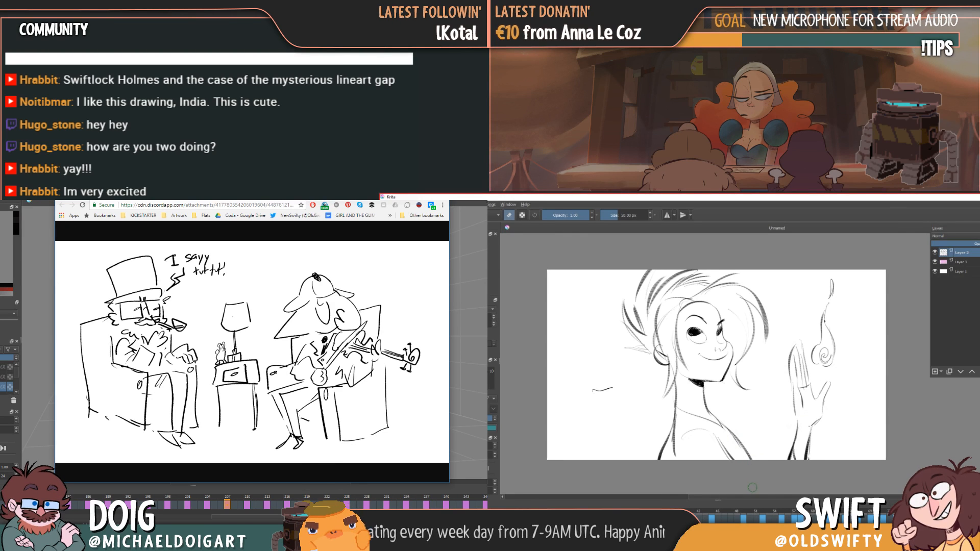
pyautogui.press('e')
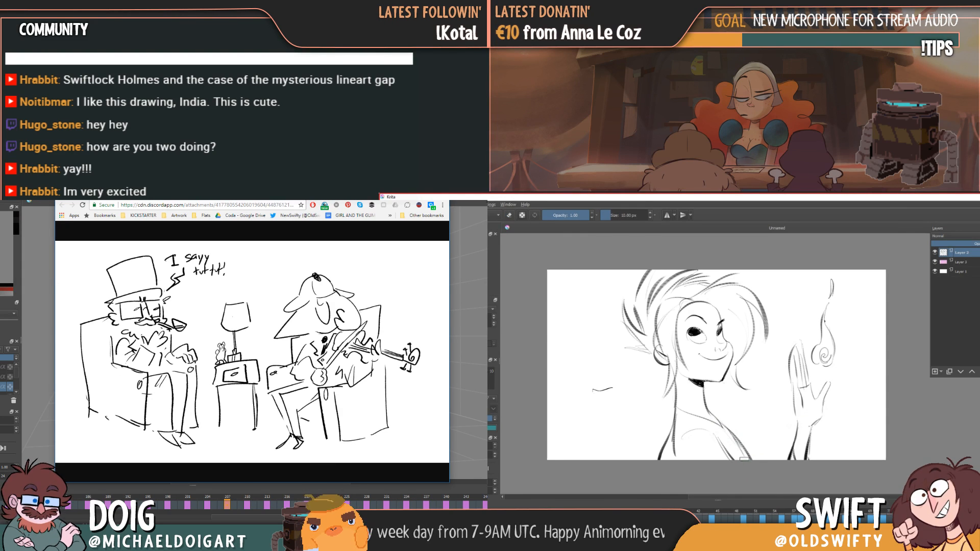
pyautogui.press('e')
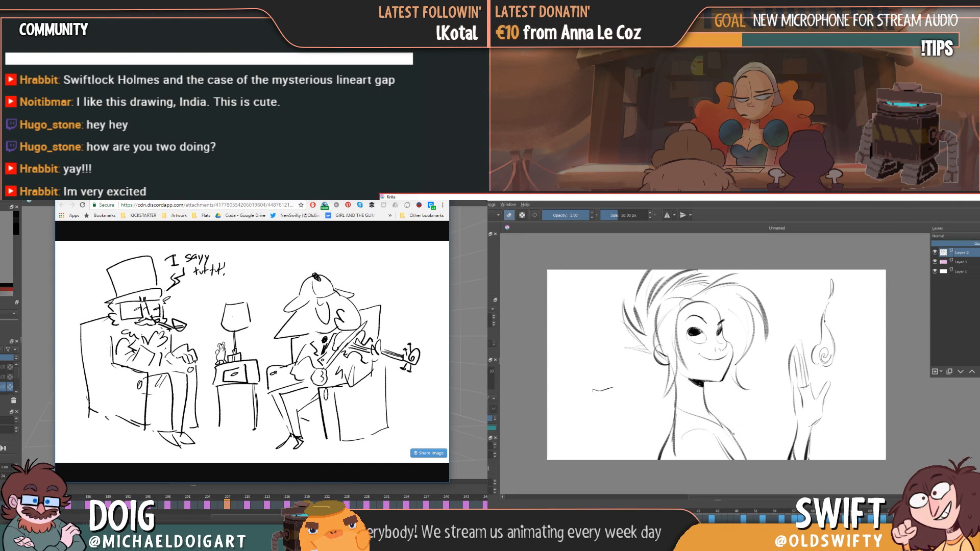
pyautogui.press('e')
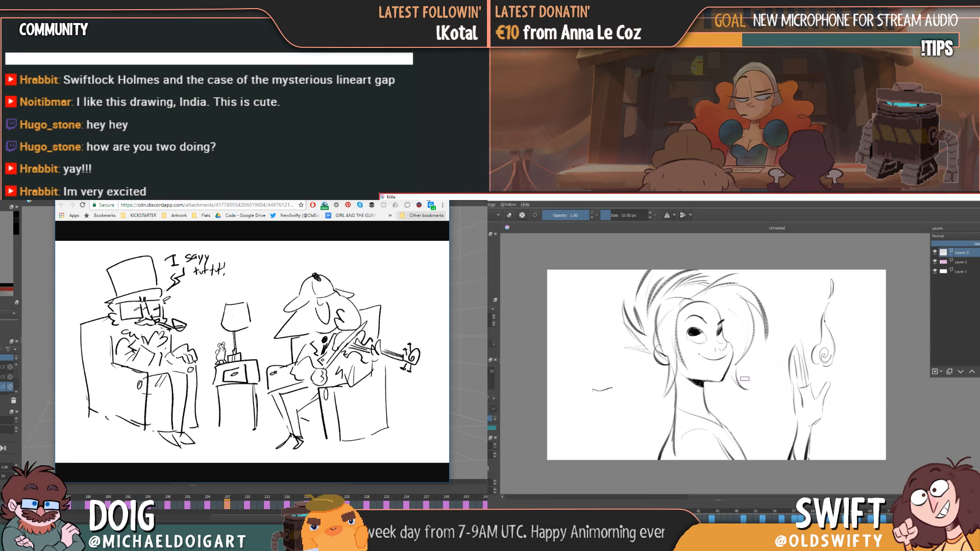
pyautogui.click(408, 194)
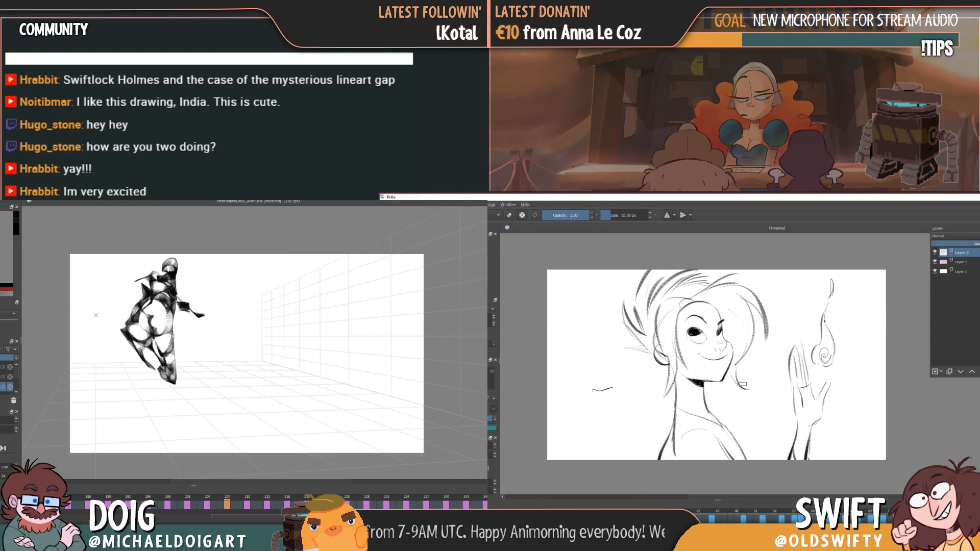
# - Examine the runner's motion by flipping back and forth through the drawn frames
pyautogui.press(',')
pyautogui.press(',')
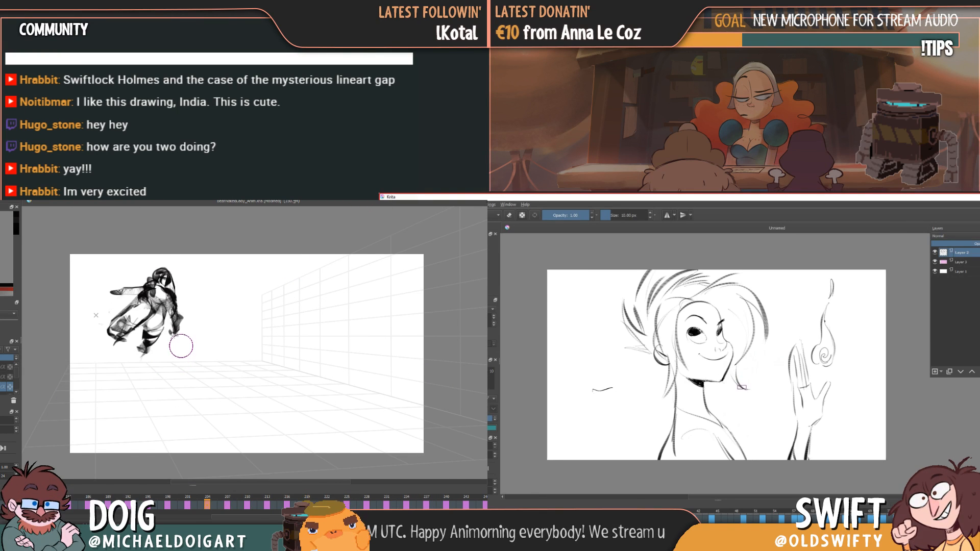
pyautogui.press('.')
pyautogui.press('.')
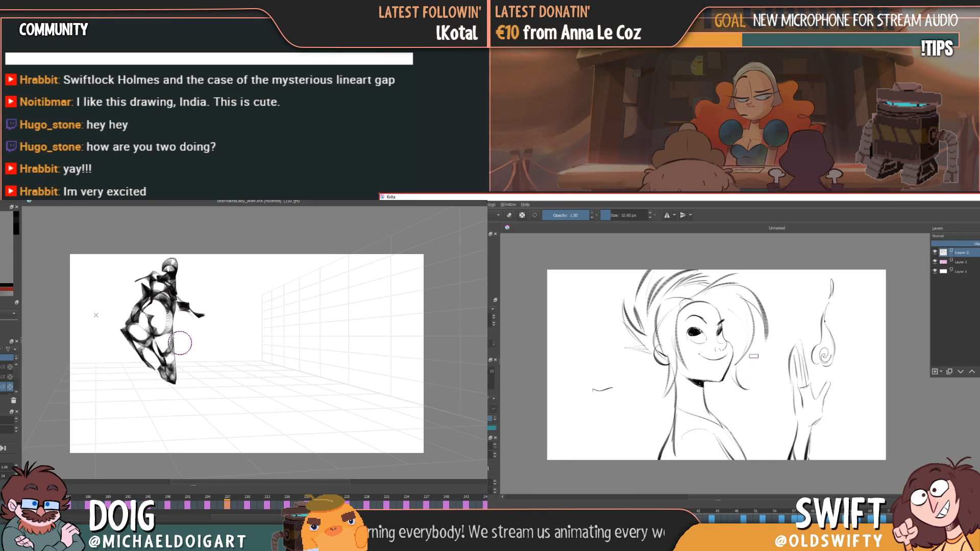
pyautogui.press('.')
pyautogui.press(',')
pyautogui.press(',')
pyautogui.press(',')
pyautogui.press(',')
pyautogui.press(',')
pyautogui.press(',')
pyautogui.press(',')
pyautogui.press(',')
pyautogui.press(',')
pyautogui.press(',')
pyautogui.press('.')
pyautogui.press('.')
pyautogui.press('.')
pyautogui.press('.')
pyautogui.press('.')
pyautogui.press('.')
pyautogui.press('.')
pyautogui.press(',')
pyautogui.press('.')
pyautogui.press('.')
pyautogui.press('.')
pyautogui.press('.')
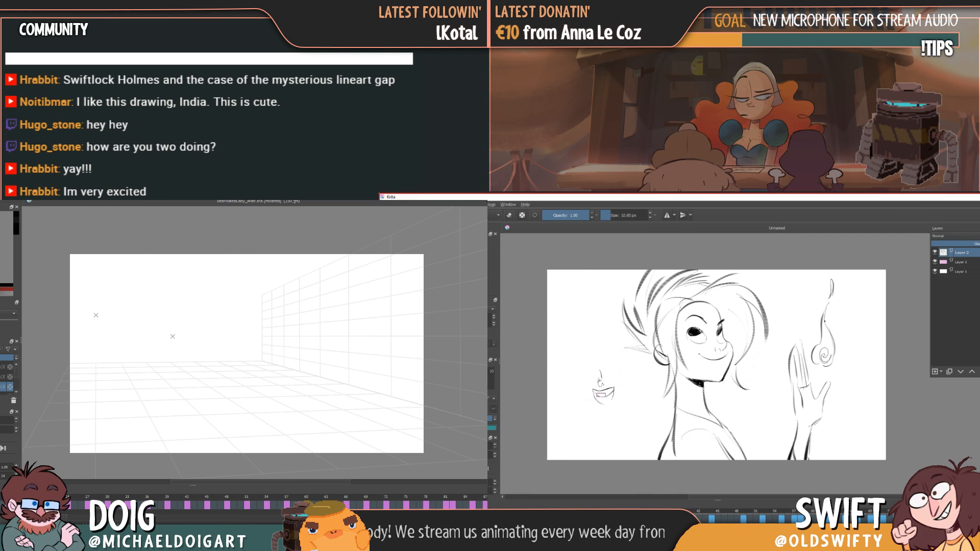
# - Clean up the small mouth doodle and build it into a smiling face with round eyes and brows
pyautogui.press('e')
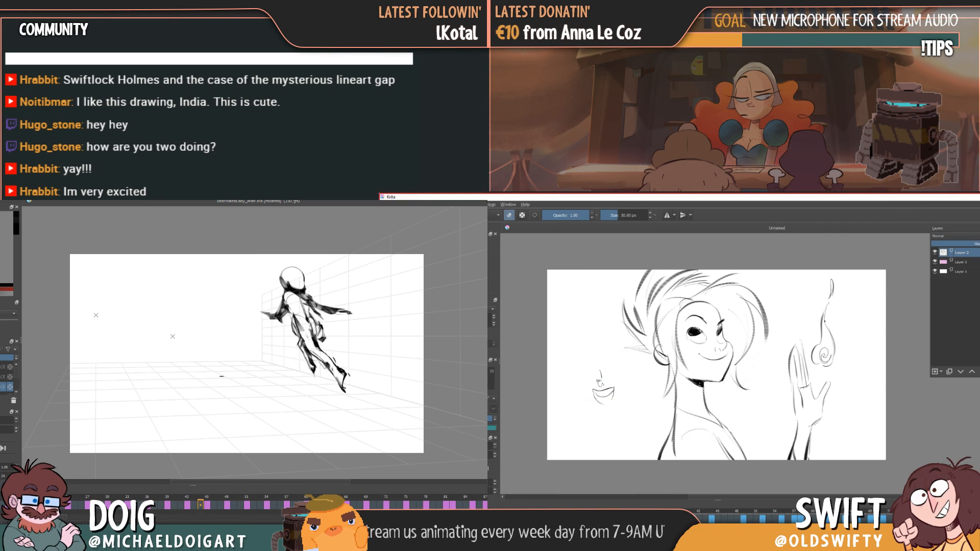
pyautogui.press('e')
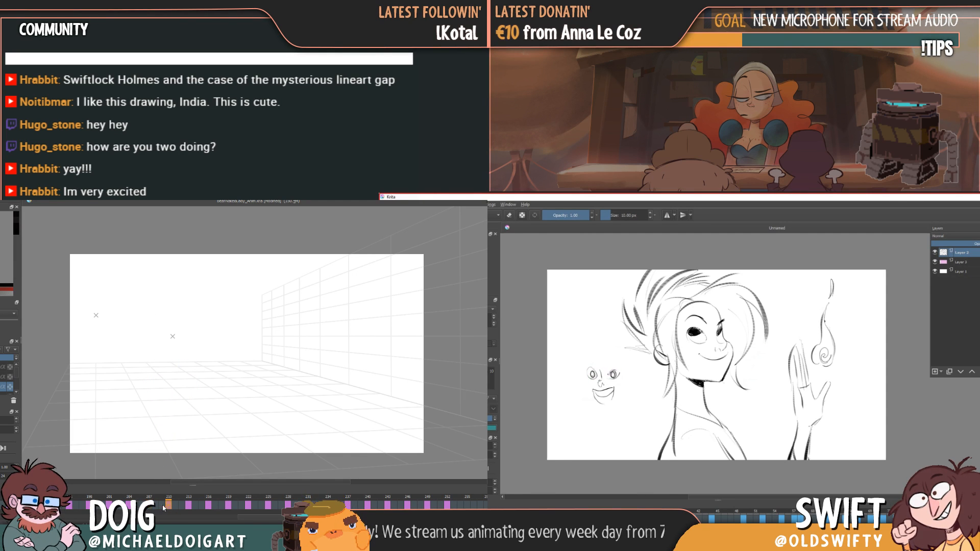
# - Block in the airborne runner's hips on the empty frame and rough in the small doodle's upper mouth line
pyautogui.press('e')
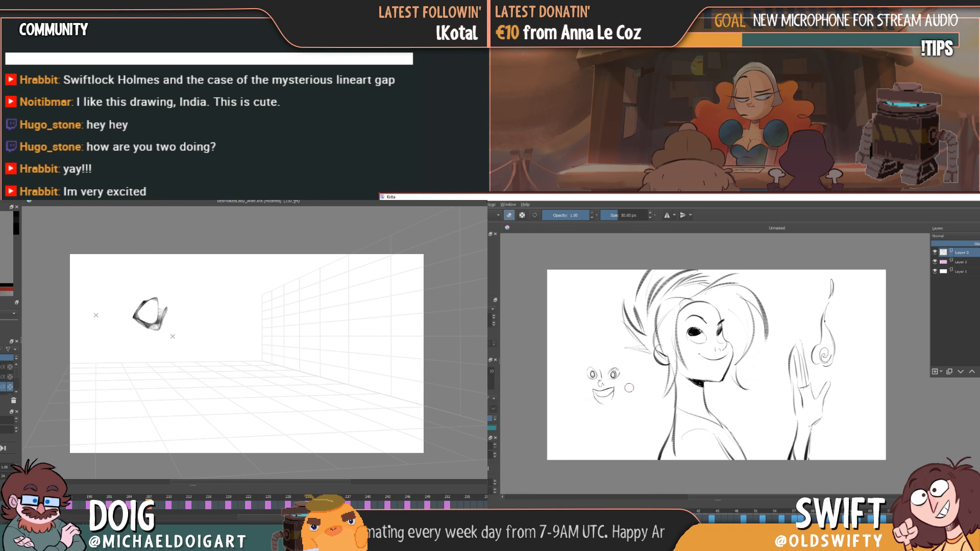
pyautogui.press('e')
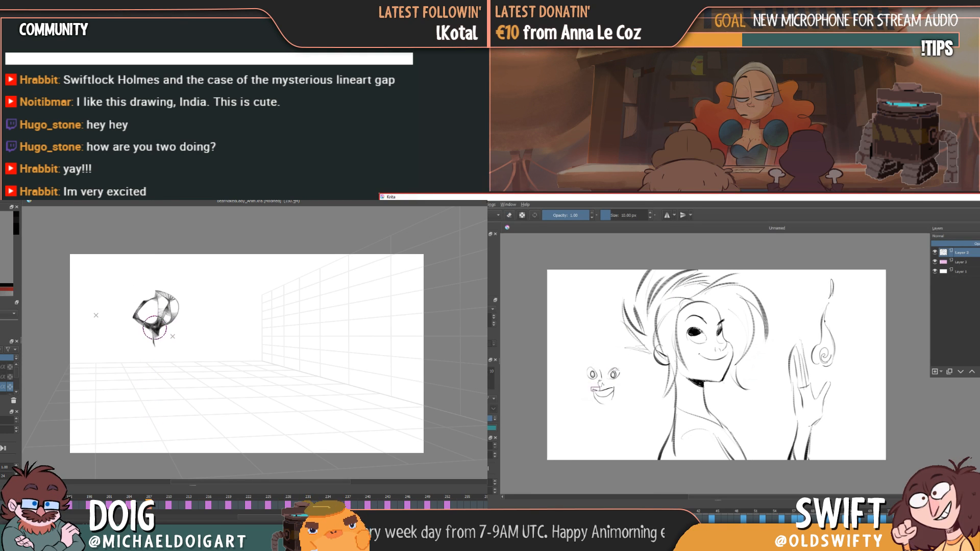
pyautogui.moveTo(155, 336); pyautogui.dragTo(178, 313)
pyautogui.moveTo(599, 386); pyautogui.dragTo(613, 387)
pyautogui.moveTo(154, 338)
pyautogui.mouseDown()
pyautogui.moveTo(178, 314)
pyautogui.moveTo(132, 317)
pyautogui.mouseUp()
pyautogui.press('Left')
pyautogui.press('Right')
# - Draw the runner's bent leg extending from the hips and outline a row of teeth in the doodle's mouth
pyautogui.moveTo(616, 386); pyautogui.dragTo(612, 392)
pyautogui.moveTo(132, 317); pyautogui.dragTo(129, 333)
pyautogui.moveTo(597, 392); pyautogui.dragTo(598, 396)
pyautogui.moveTo(130, 333); pyautogui.dragTo(119, 324)
pyautogui.moveTo(598, 397); pyautogui.dragTo(606, 395)
pyautogui.moveTo(119, 325); pyautogui.dragTo(134, 335)
pyautogui.moveTo(597, 392); pyautogui.dragTo(606, 392)
pyautogui.moveTo(132, 336); pyautogui.dragTo(126, 350)
pyautogui.moveTo(604, 393); pyautogui.dragTo(615, 390)
pyautogui.moveTo(120, 331); pyautogui.dragTo(132, 348)
pyautogui.moveTo(592, 394); pyautogui.dragTo(601, 397)
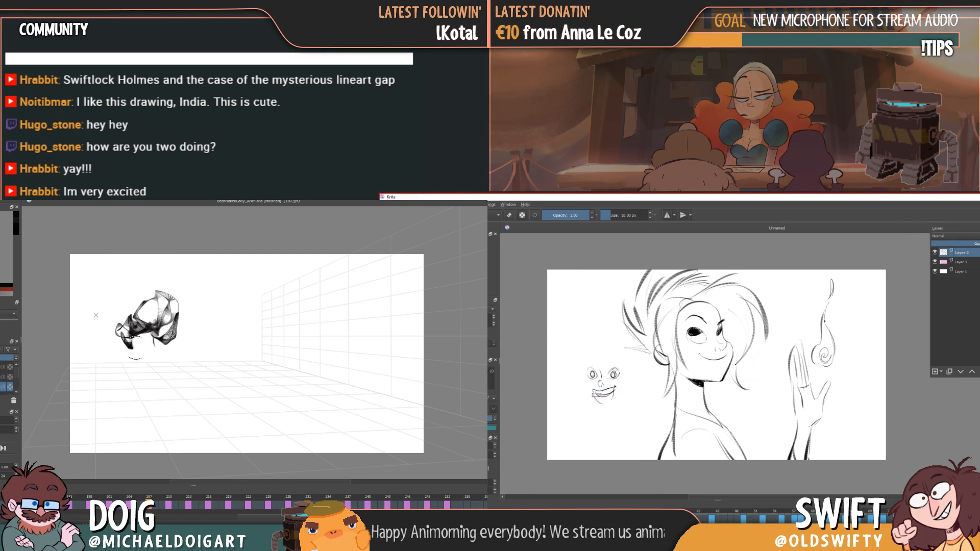
# - Add the runner's second leg and torso, and darken the inside of the doodle's open mouth
pyautogui.moveTo(159, 359); pyautogui.dragTo(166, 354)
pyautogui.moveTo(604, 395); pyautogui.dragTo(605, 405)
pyautogui.moveTo(165, 355); pyautogui.dragTo(175, 344)
pyautogui.moveTo(609, 393); pyautogui.dragTo(610, 402)
pyautogui.moveTo(175, 344); pyautogui.dragTo(176, 317)
pyautogui.moveTo(612, 392); pyautogui.dragTo(612, 400)
pyautogui.moveTo(176, 317); pyautogui.dragTo(162, 300)
pyautogui.moveTo(595, 397); pyautogui.dragTo(612, 398)
pyautogui.moveTo(158, 299); pyautogui.dragTo(174, 292)
pyautogui.moveTo(593, 392); pyautogui.dragTo(600, 398)
pyautogui.moveTo(174, 291); pyautogui.dragTo(170, 278)
pyautogui.moveTo(599, 398); pyautogui.dragTo(610, 395)
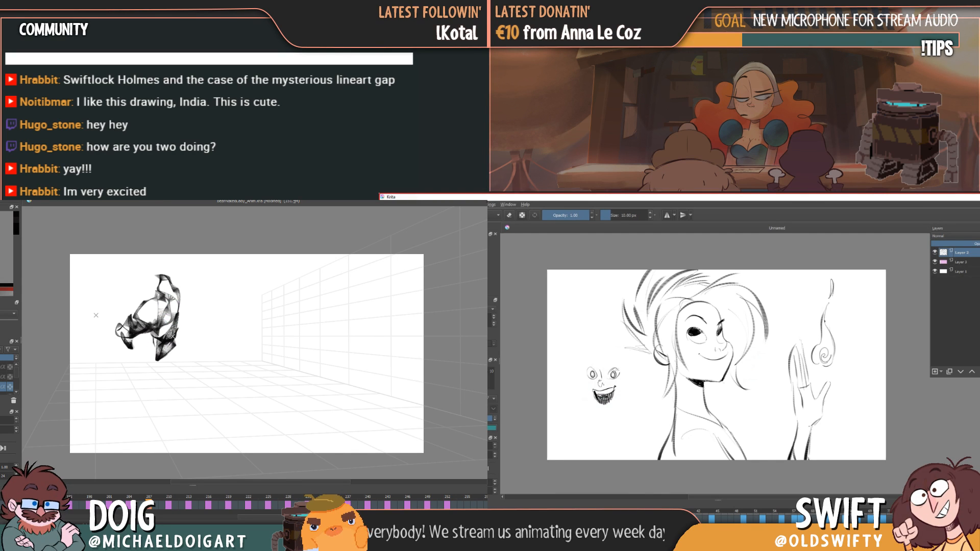
# - Complete the runner's upper body with shoulders, arms and head, and add a brow stroke to the doodle
pyautogui.moveTo(170, 285)
pyautogui.mouseDown()
pyautogui.moveTo(180, 311)
pyautogui.moveTo(176, 267)
pyautogui.moveTo(174, 279)
pyautogui.mouseUp()
pyautogui.moveTo(586, 365); pyautogui.dragTo(594, 362)
pyautogui.press('Left')
pyautogui.press('Right')
pyautogui.moveTo(183, 308)
pyautogui.mouseDown()
pyautogui.moveTo(191, 324)
pyautogui.moveTo(197, 317)
pyautogui.mouseUp()
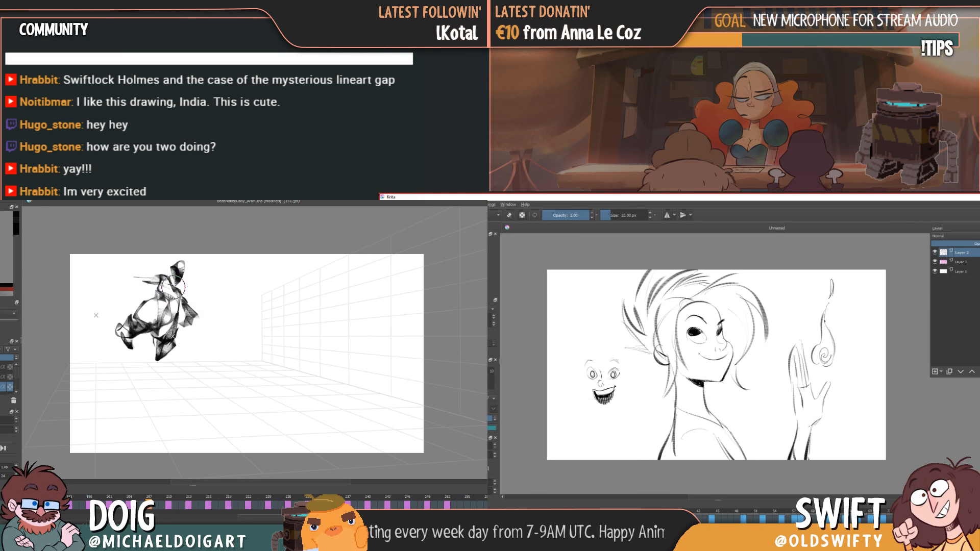
pyautogui.moveTo(171, 286); pyautogui.dragTo(178, 292)
# - Compare the new runner pose with its neighbouring frames and scale the whole figure down slightly
pyautogui.press('Left')
pyautogui.press('Left')
pyautogui.press('Right')
pyautogui.press('Right')
pyautogui.press('Left')
pyautogui.press('Right')
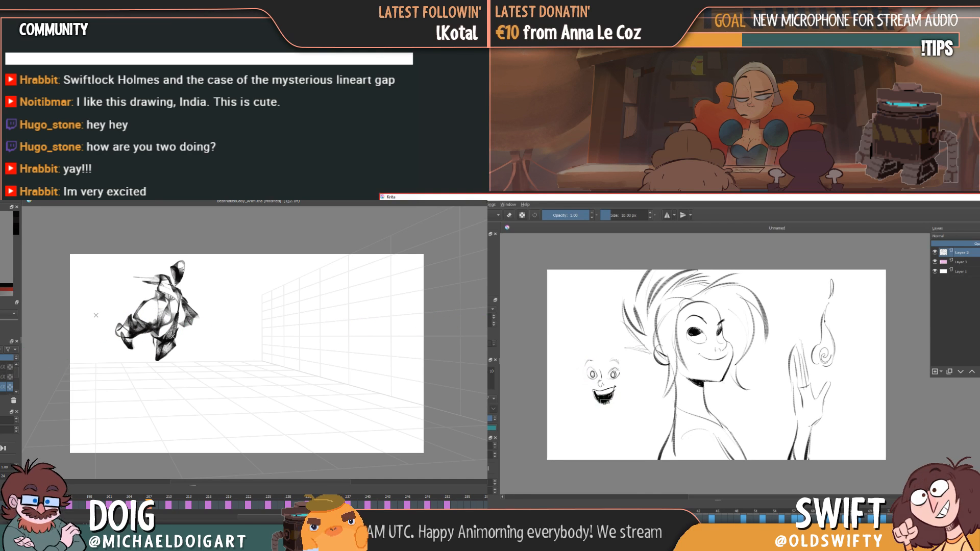
pyautogui.hotkey('ctrl', 't')
pyautogui.moveTo(206, 366); pyautogui.dragTo(193, 349)
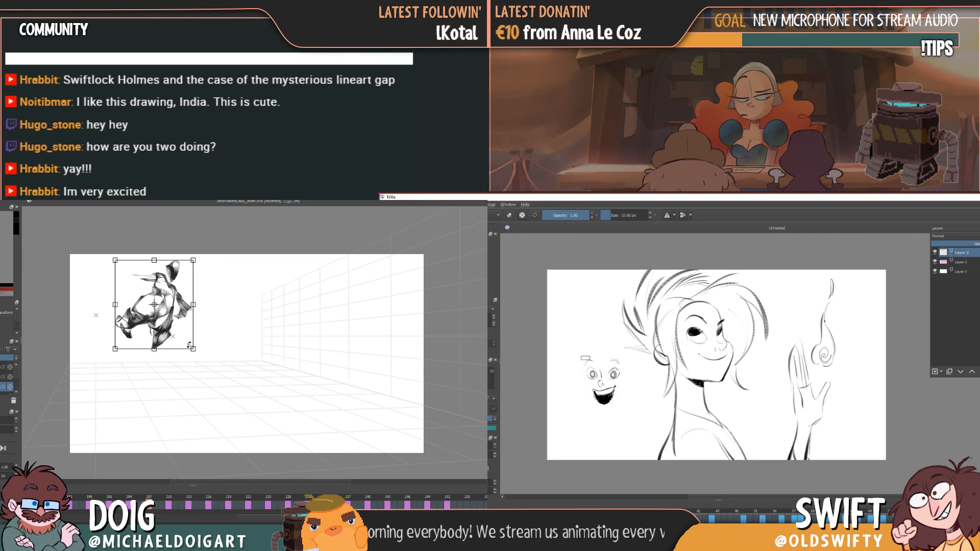
pyautogui.press('Return')
# - Examine how the resized airborne pose flows with the runner's other frames by stepping through them
pyautogui.click(129, 503)
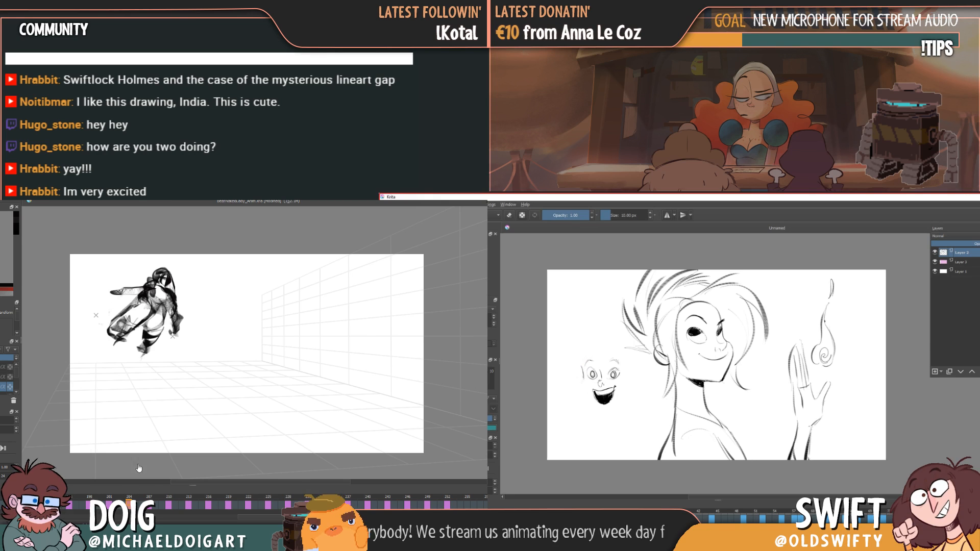
pyautogui.press('.')
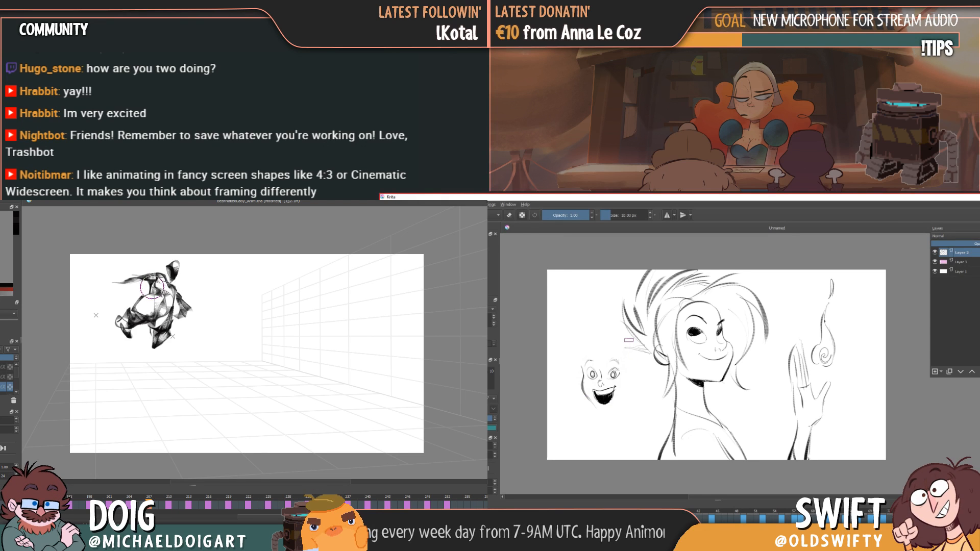
pyautogui.press(',')
pyautogui.press(',')
pyautogui.press(',')
pyautogui.press('.')
pyautogui.press('.')
pyautogui.press('.')
pyautogui.press('.')
pyautogui.press('.')
pyautogui.press('.')
pyautogui.press('.')
pyautogui.press('.')
pyautogui.press('.')
pyautogui.press('.')
pyautogui.press('.')
pyautogui.press(',')
pyautogui.press('.')
pyautogui.press('.')
pyautogui.press('.')
pyautogui.press('.')
pyautogui.press('.')
pyautogui.press('.')
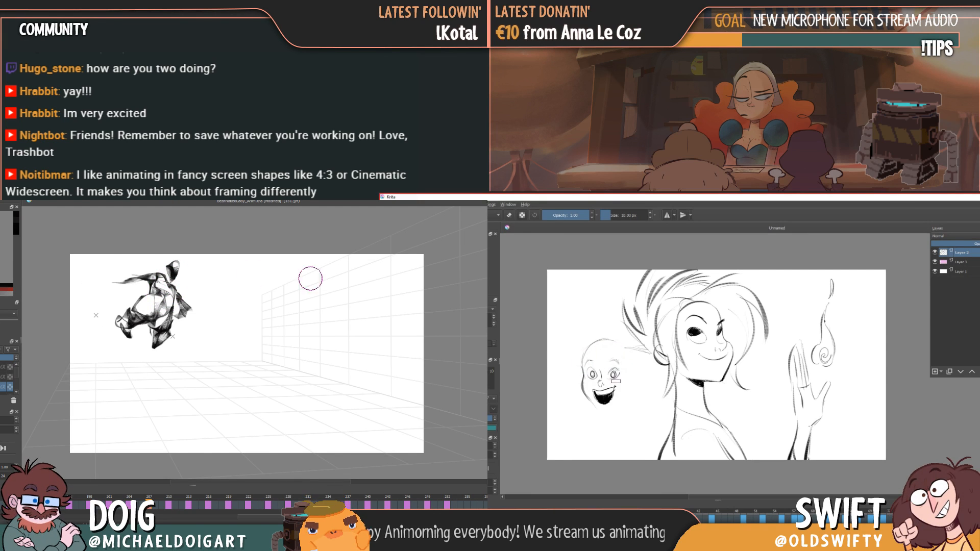
# - Shrink the airborne runner a bit further and nudge the figure into position
pyautogui.hotkey('ctrl', 't')
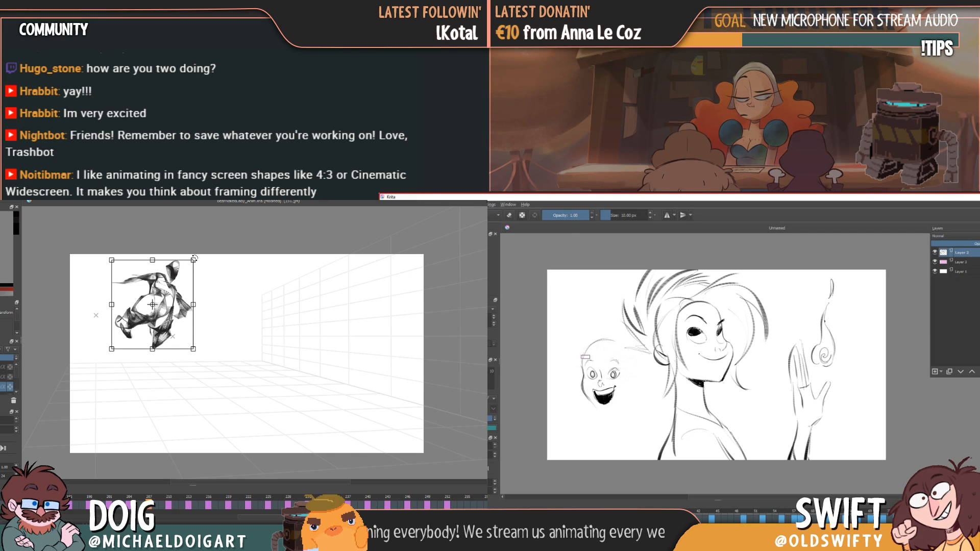
pyautogui.moveTo(194, 259); pyautogui.dragTo(185, 271)
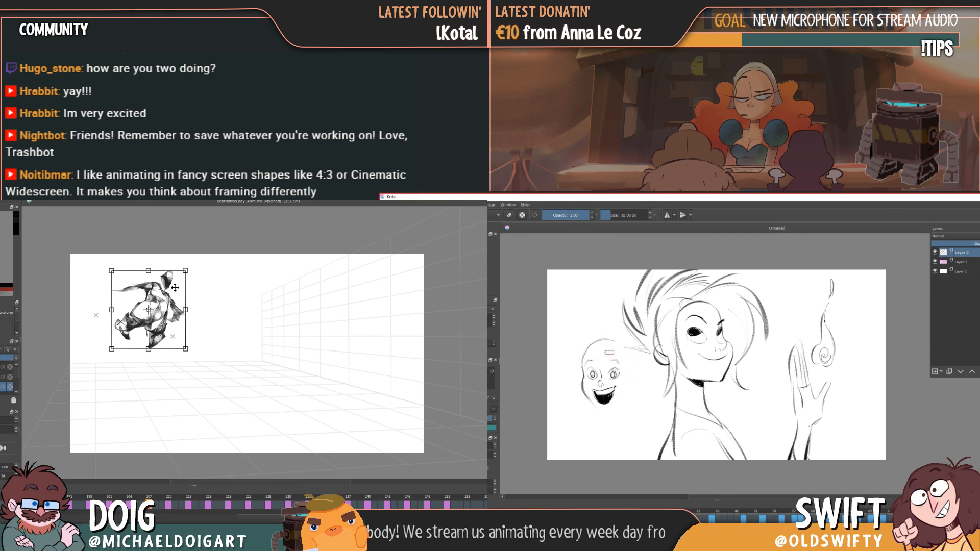
pyautogui.moveTo(164, 305); pyautogui.dragTo(167, 306)
pyautogui.press('Return')
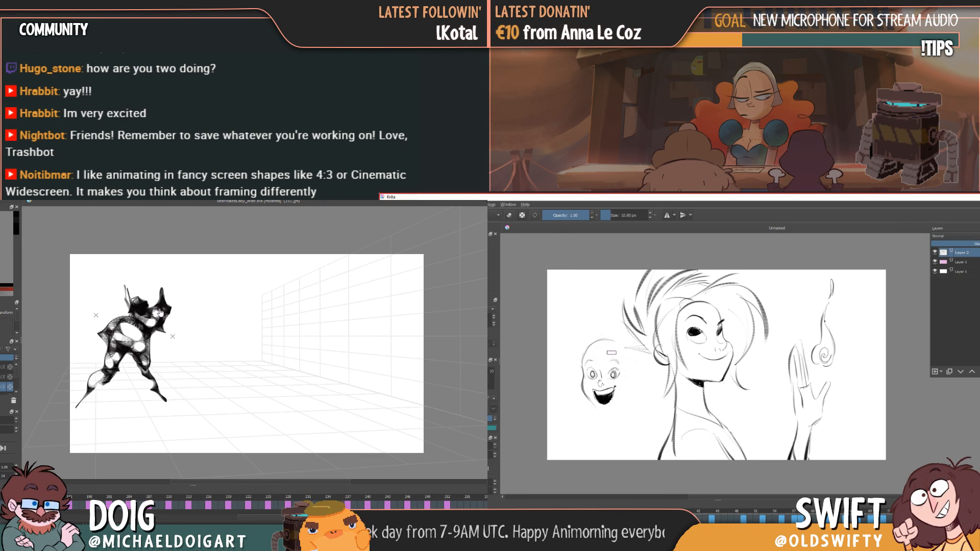
# - Erase the doodle's old head outline and redraw the curve of the cranium
pyautogui.press('e')
pyautogui.moveTo(594, 355)
pyautogui.mouseDown()
pyautogui.moveTo(596, 344)
pyautogui.moveTo(583, 367)
pyautogui.moveTo(599, 416)
pyautogui.mouseUp()
pyautogui.press('e')
pyautogui.moveTo(588, 349); pyautogui.dragTo(604, 339)
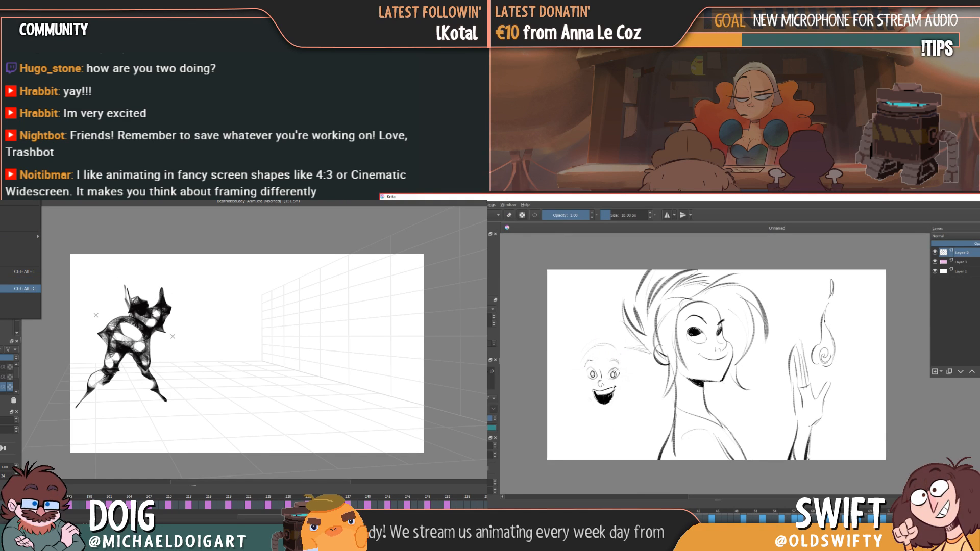
# - Widen the animation canvas to 2160 px with a horizontal offset of 120 px
pyautogui.click(23, 288)
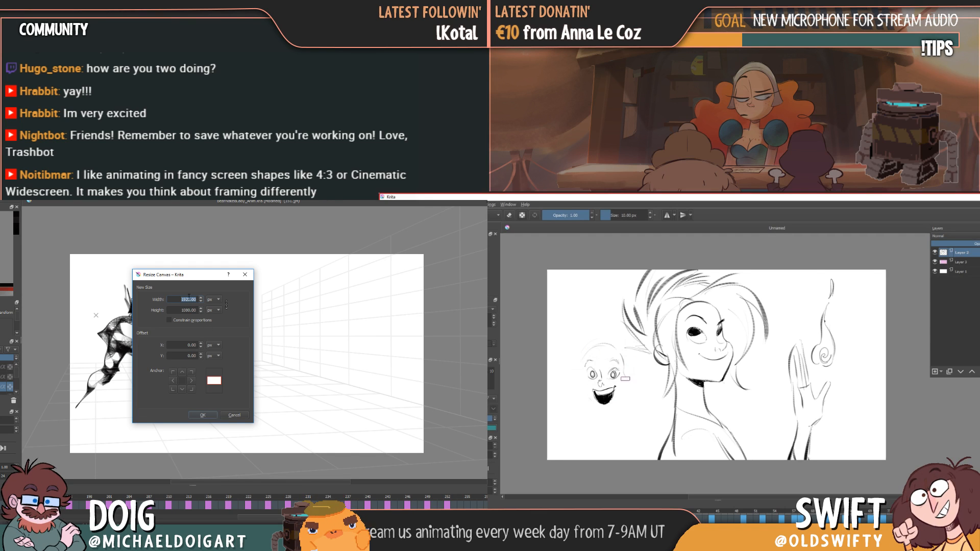
pyautogui.moveTo(181, 298); pyautogui.dragTo(185, 299)
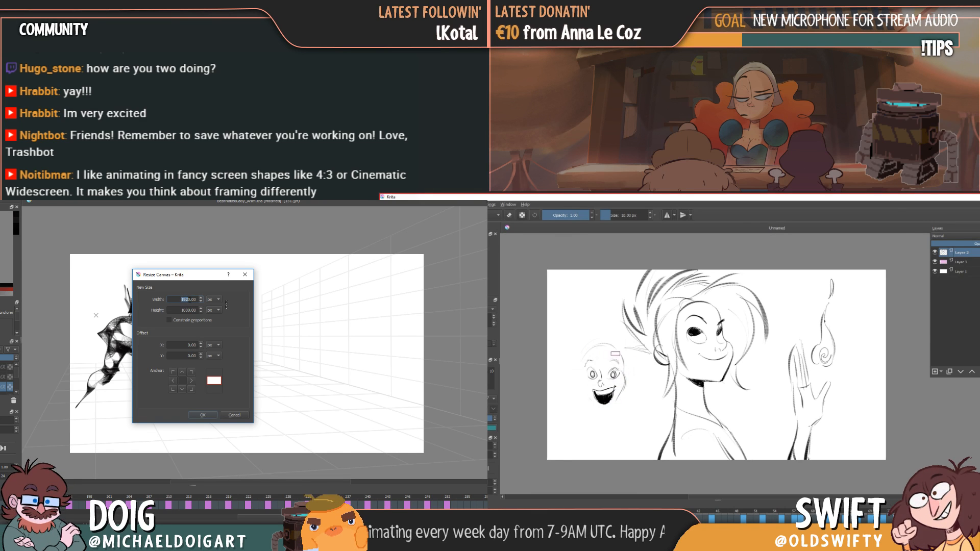
pyautogui.write('216')
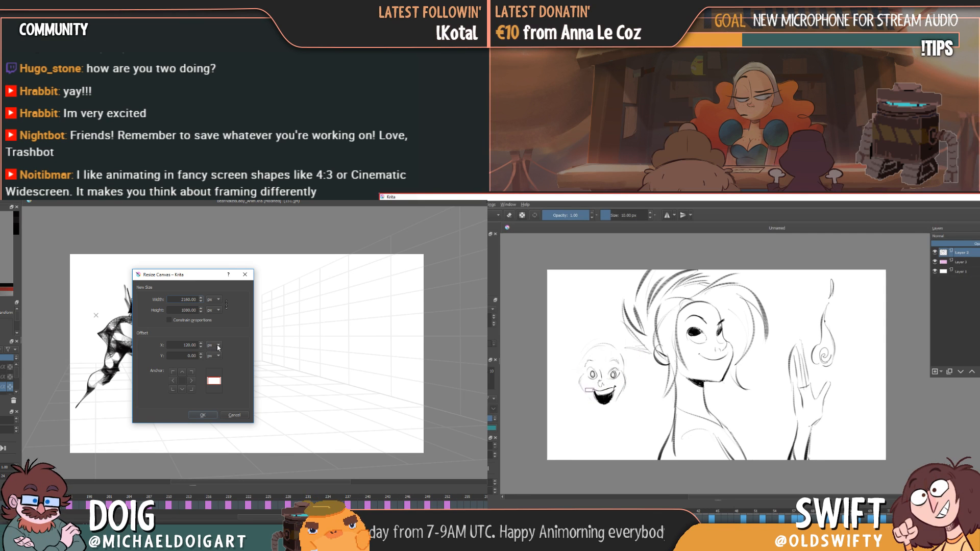
pyautogui.click(203, 415)
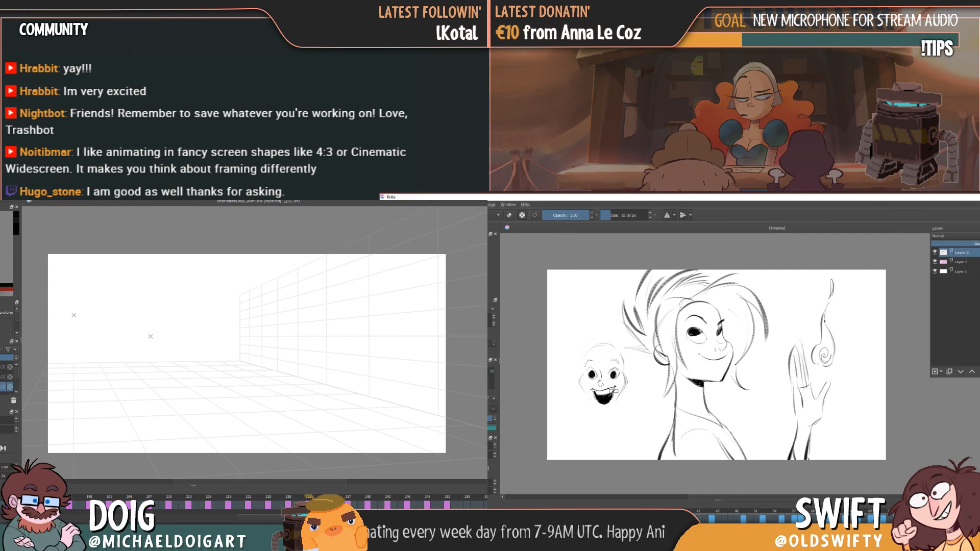
# - Draw a fringe over the doodle's forehead and replace its open mouth with a closed smile
pyautogui.press('e')
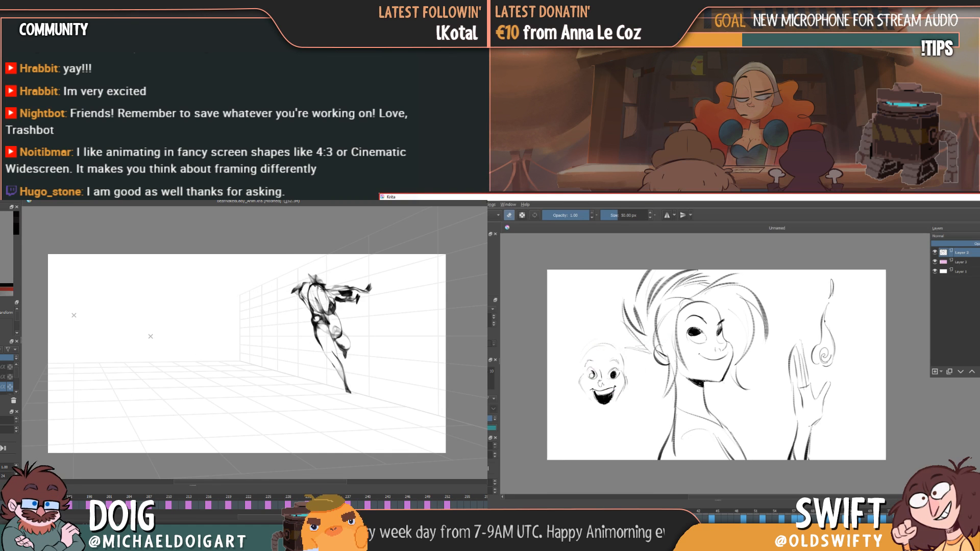
pyautogui.press('e')
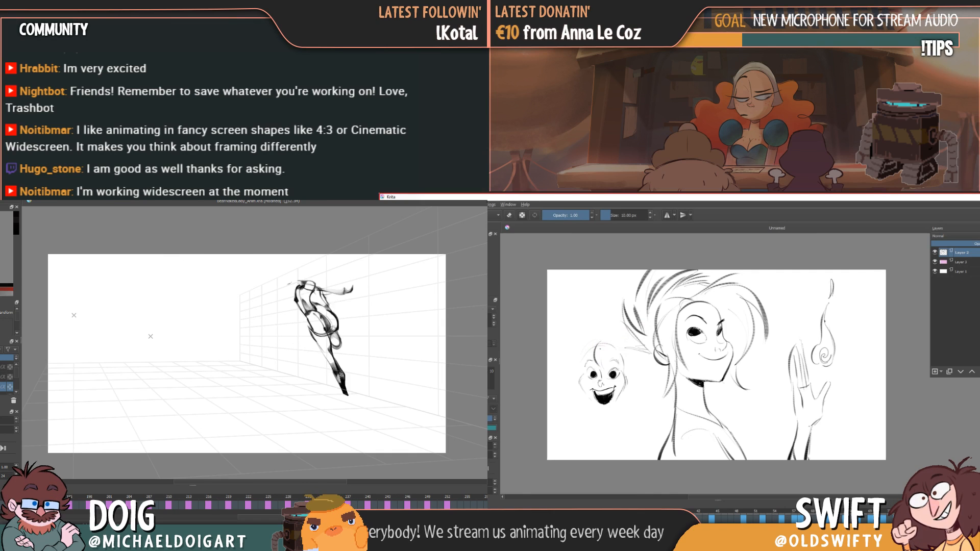
pyautogui.moveTo(608, 360)
pyautogui.mouseDown()
pyautogui.moveTo(629, 379)
pyautogui.moveTo(596, 395)
pyautogui.moveTo(605, 404)
pyautogui.moveTo(616, 384)
pyautogui.mouseUp()
pyautogui.press('e')
pyautogui.press('e')
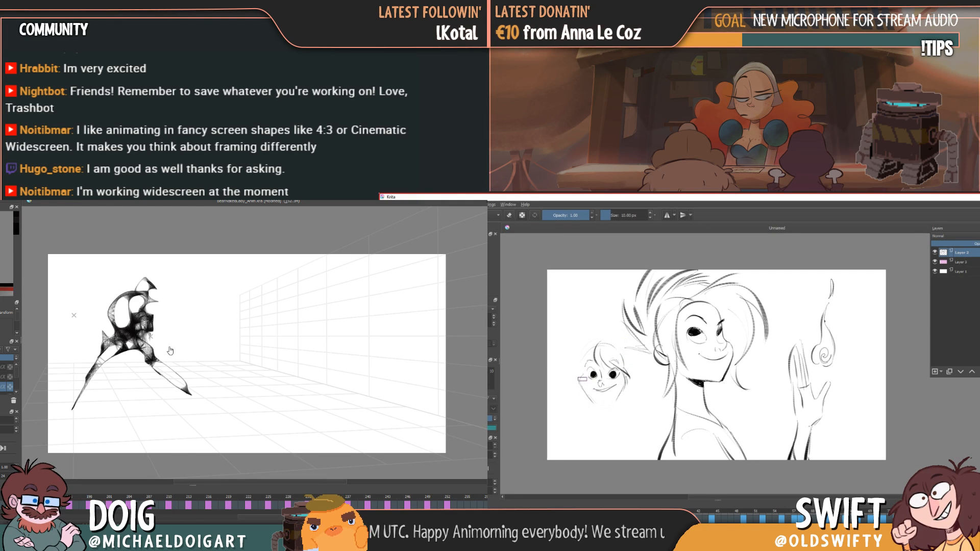
# - Redraw the small smiling character's jawline and add swept-up hair around its head
pyautogui.moveTo(582, 375); pyautogui.dragTo(602, 404)
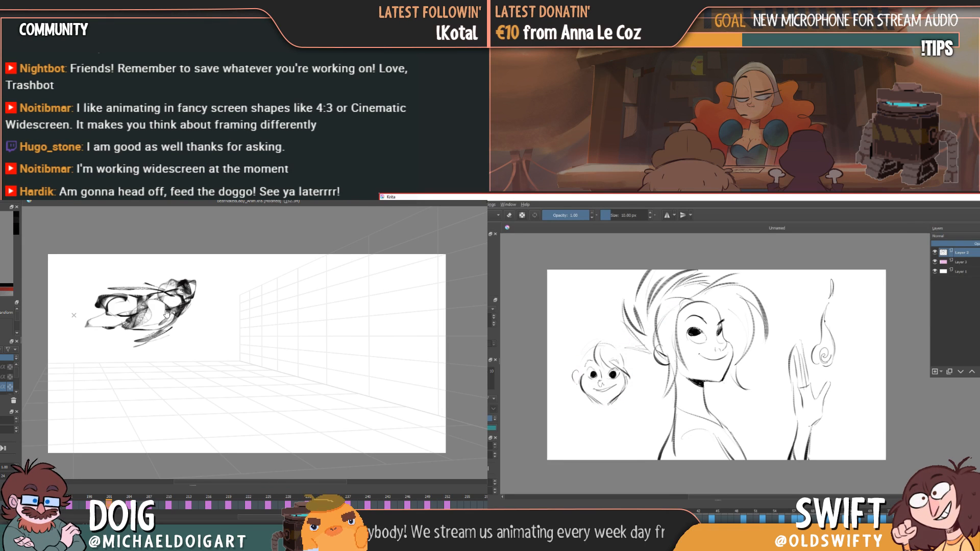
pyautogui.moveTo(594, 346)
pyautogui.mouseDown()
pyautogui.moveTo(581, 388)
pyautogui.moveTo(588, 408)
pyautogui.mouseUp()
pyautogui.moveTo(574, 366); pyautogui.dragTo(601, 342)
pyautogui.click(172, 304)
pyautogui.moveTo(190, 340); pyautogui.dragTo(191, 367)
pyautogui.press('Return')
pyautogui.moveTo(621, 344); pyautogui.dragTo(639, 381)
pyautogui.press('Left')
pyautogui.press('Right')
pyautogui.press('Right')
pyautogui.press('Left')
pyautogui.moveTo(575, 352)
pyautogui.mouseDown()
pyautogui.moveTo(568, 369)
pyautogui.moveTo(597, 317)
pyautogui.mouseUp()
# - Examine the runner's motion by flipping through the frames and playing back the animation
pyautogui.press('Left')
pyautogui.press('Right')
pyautogui.press('Right')
pyautogui.press('Right')
pyautogui.press('Left')
pyautogui.press('Left')
pyautogui.press('Right')
pyautogui.press('Right')
pyautogui.press('Right')
pyautogui.press('Left')
pyautogui.press('Right')
pyautogui.press('Left')
pyautogui.press('Left')
pyautogui.press('Left')
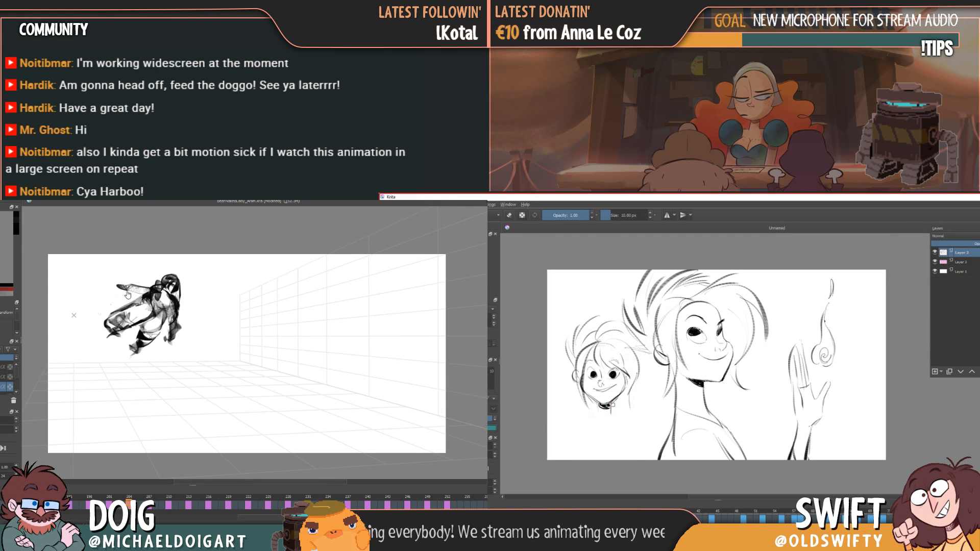
pyautogui.press('space')
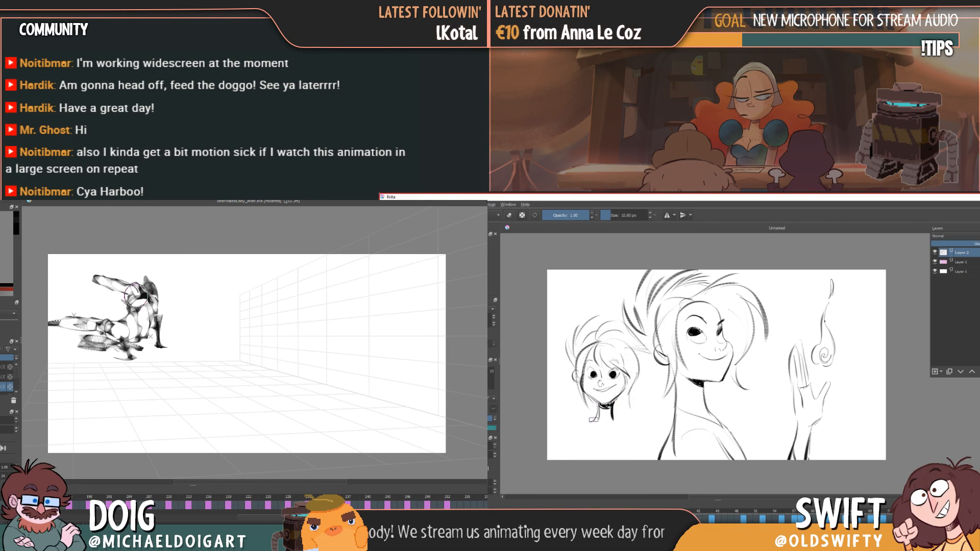
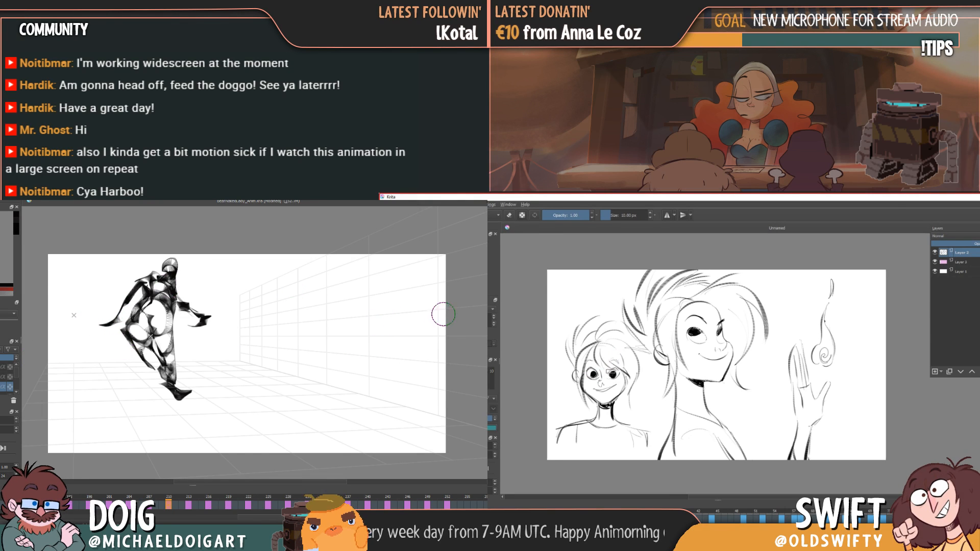
# - Scale down the standing pose that follows the airborne frame and move it slightly lower
pyautogui.hotkey('ctrl', 't')
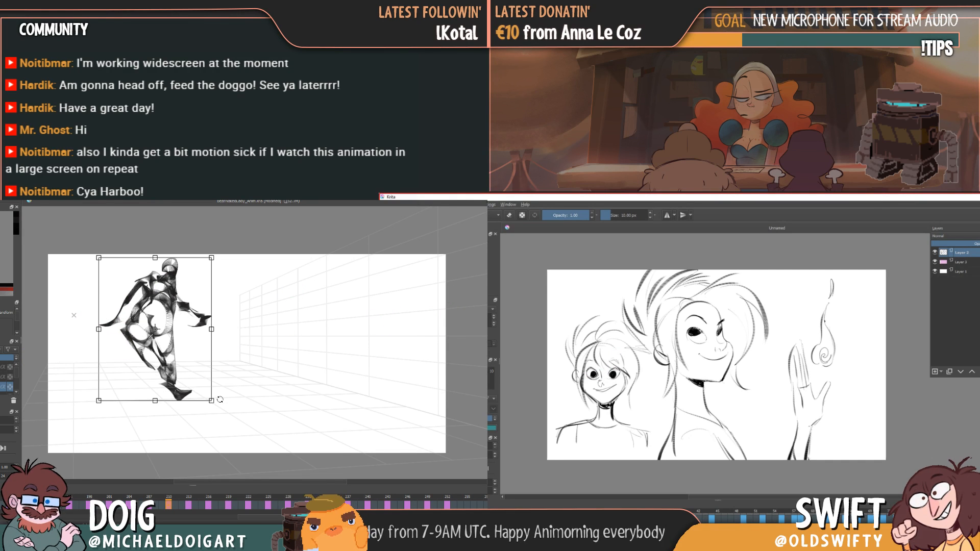
pyautogui.moveTo(212, 401); pyautogui.dragTo(191, 376)
pyautogui.moveTo(171, 342); pyautogui.dragTo(174, 355)
pyautogui.press('Return')
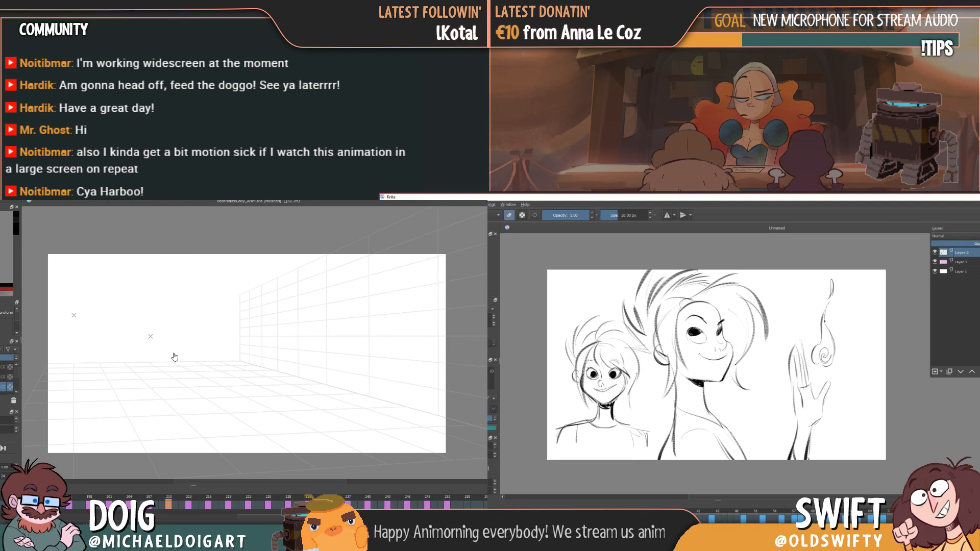
# - Fine-tune the standing pose's size, height and position against the neighbouring airborne pose
pyautogui.press('Left')
pyautogui.press('Right')
pyautogui.hotkey('ctrl', 't')
pyautogui.moveTo(158, 331); pyautogui.dragTo(166, 335)
pyautogui.moveTo(203, 394); pyautogui.dragTo(194, 390)
pyautogui.press('space')
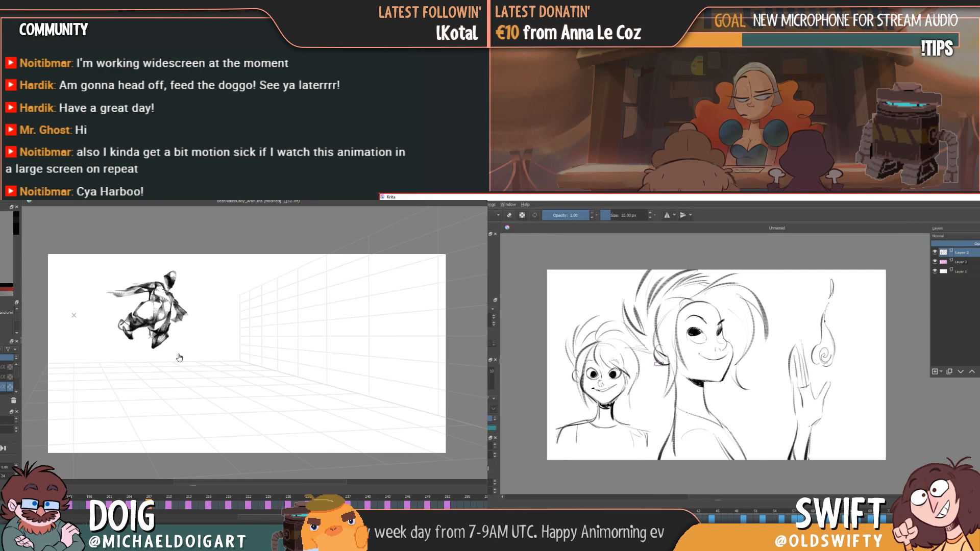
pyautogui.press('space')
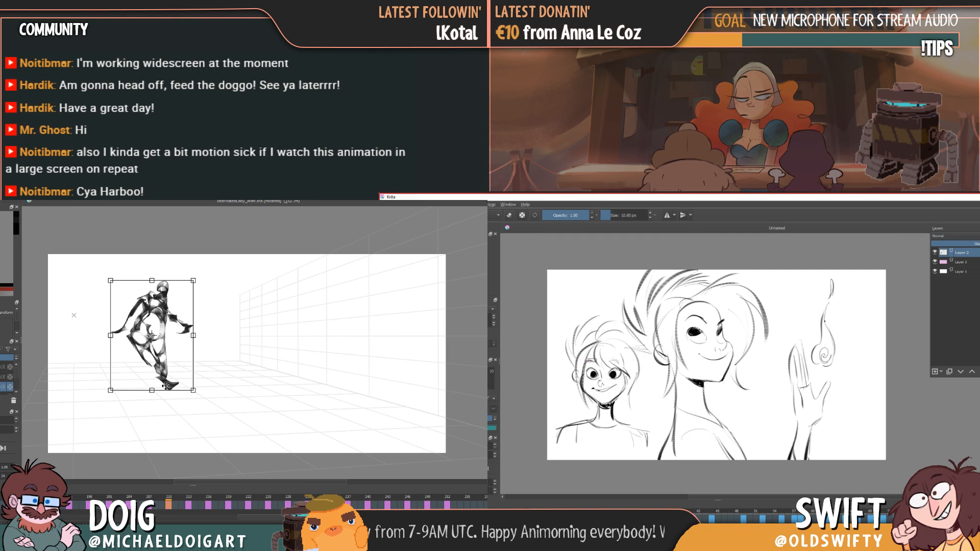
pyautogui.moveTo(153, 390); pyautogui.dragTo(152, 396)
pyautogui.moveTo(166, 359); pyautogui.dragTo(164, 359)
pyautogui.press('Return')
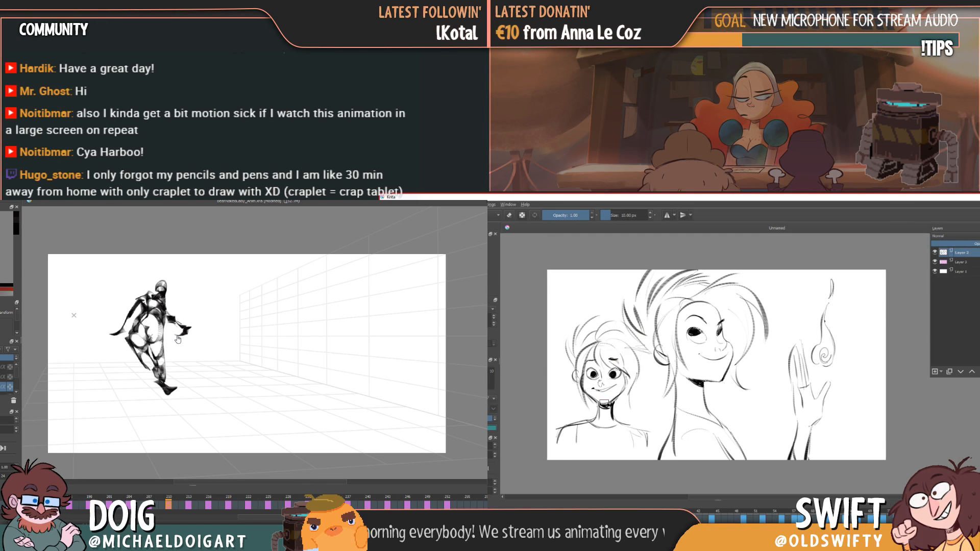
# - Examine the run by flipping back and forth through its poses, ending on the empty frame after the standing pose
pyautogui.press('Left')
pyautogui.press('Left')
pyautogui.press('Left')
pyautogui.press('Left')
pyautogui.press('e')
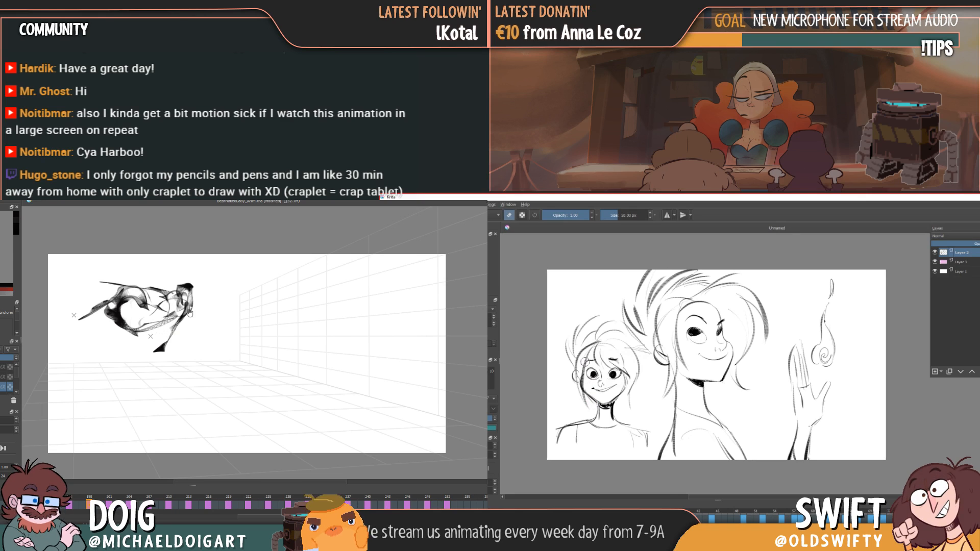
pyautogui.press('Left')
pyautogui.press('Left')
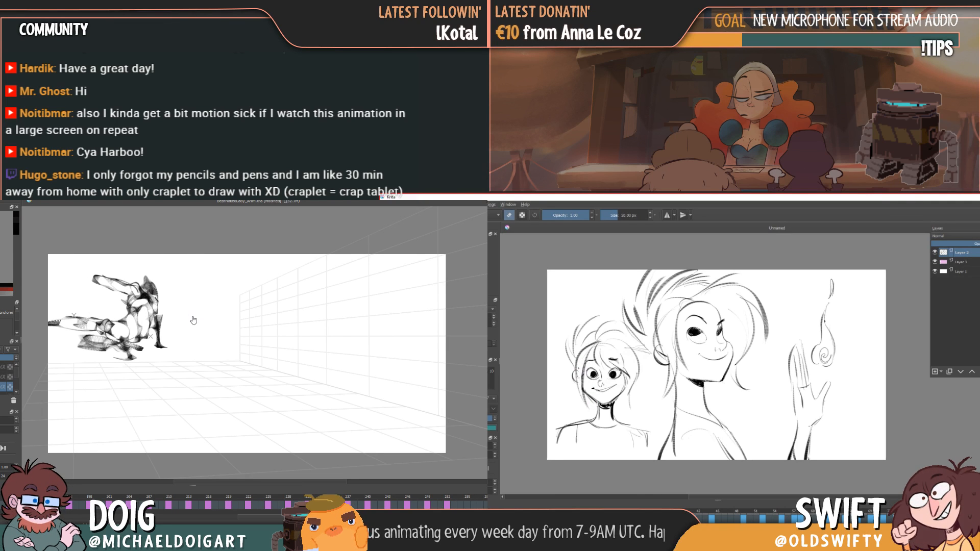
pyautogui.press('e')
pyautogui.press('Left')
pyautogui.press('Left')
pyautogui.press('Left')
pyautogui.press('Left')
pyautogui.press('Right')
pyautogui.press('Right')
pyautogui.press('Right')
pyautogui.press('Right')
pyautogui.press('Right')
pyautogui.press('Right')
pyautogui.press('Right')
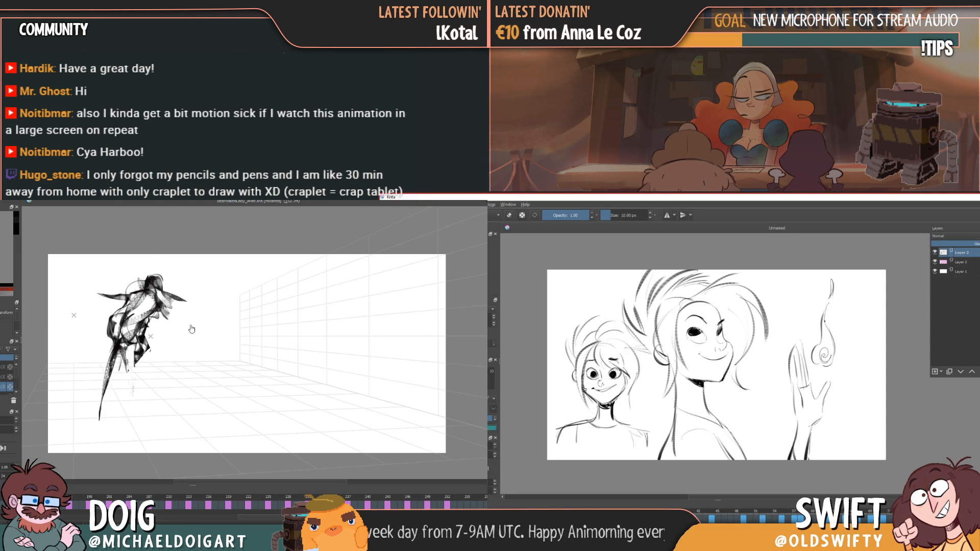
pyautogui.press('Right')
pyautogui.press('Right')
pyautogui.press('Right')
pyautogui.press('e')
pyautogui.press('Left')
pyautogui.press('Left')
pyautogui.press('Left')
pyautogui.press('Left')
pyautogui.press('Right')
pyautogui.press('Right')
pyautogui.press('Right')
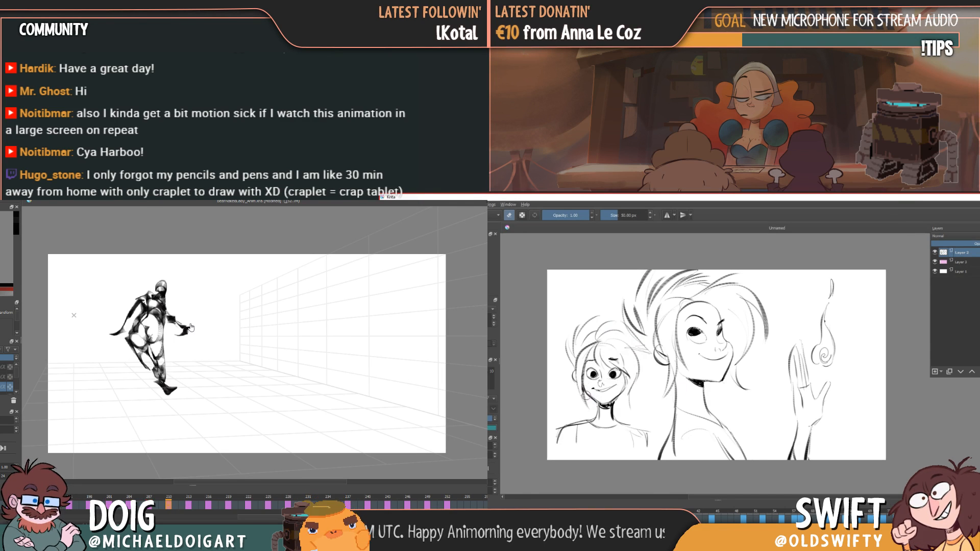
pyautogui.click(190, 506)
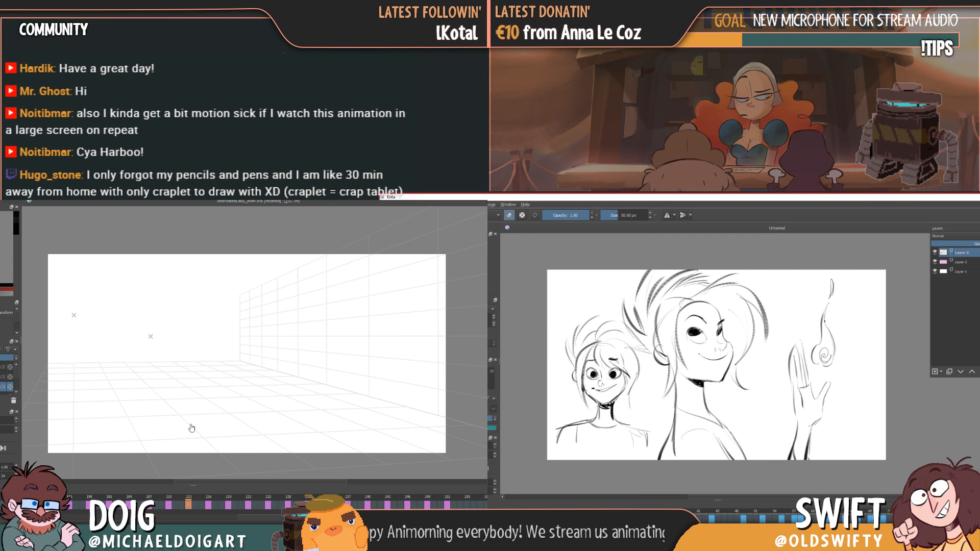
pyautogui.press('Left')
pyautogui.press('Right')
pyautogui.press('b')
pyautogui.press('Left')
pyautogui.press('Right')
pyautogui.press('e')
pyautogui.moveTo(141, 329)
pyautogui.mouseDown()
pyautogui.moveTo(134, 362)
pyautogui.moveTo(162, 361)
pyautogui.moveTo(163, 336)
pyautogui.moveTo(172, 337)
pyautogui.moveTo(136, 337)
pyautogui.moveTo(179, 336)
pyautogui.moveTo(137, 372)
pyautogui.moveTo(146, 382)
pyautogui.moveTo(154, 366)
pyautogui.moveTo(163, 375)
pyautogui.moveTo(171, 366)
pyautogui.moveTo(147, 404)
pyautogui.moveTo(172, 364)
pyautogui.moveTo(193, 363)
pyautogui.moveTo(170, 332)
pyautogui.mouseUp()
pyautogui.press('Left')
pyautogui.press('Right')
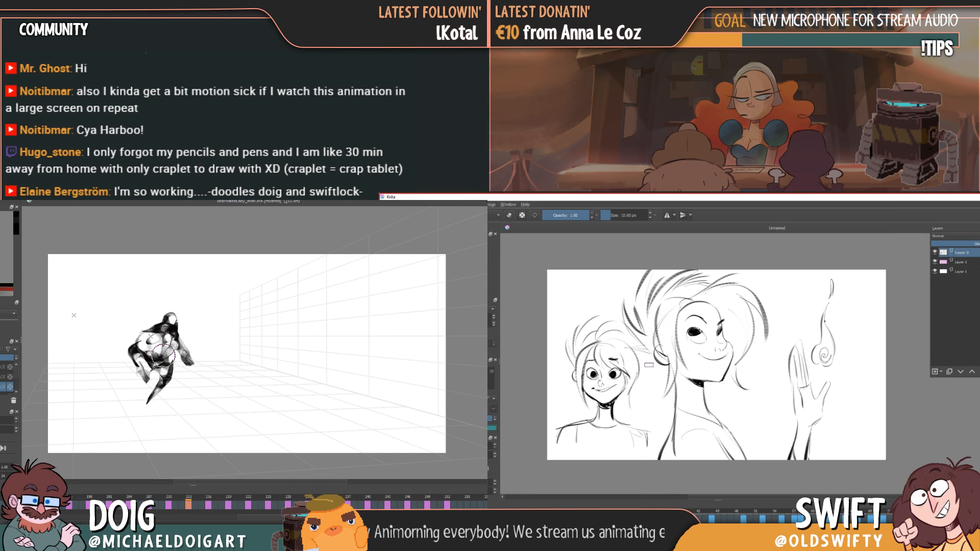
pyautogui.press('Delete')
# - Redraw the running figure's torso and hips on the cleared frame, and darken the smaller character's shirt and shoulder lines
pyautogui.moveTo(614, 418); pyautogui.dragTo(650, 434)
pyautogui.moveTo(133, 344); pyautogui.dragTo(136, 373)
pyautogui.moveTo(647, 435); pyautogui.dragTo(649, 451)
pyautogui.moveTo(132, 348)
pyautogui.mouseDown()
pyautogui.moveTo(147, 341)
pyautogui.moveTo(161, 374)
pyautogui.mouseUp()
pyautogui.moveTo(131, 344)
pyautogui.mouseDown()
pyautogui.moveTo(171, 343)
pyautogui.moveTo(149, 330)
pyautogui.moveTo(160, 324)
pyautogui.moveTo(170, 341)
pyautogui.mouseUp()
pyautogui.moveTo(577, 428); pyautogui.dragTo(593, 447)
pyautogui.moveTo(161, 326); pyautogui.dragTo(171, 341)
pyautogui.moveTo(167, 335)
pyautogui.mouseDown()
pyautogui.moveTo(172, 362)
pyautogui.moveTo(162, 375)
pyautogui.mouseUp()
pyautogui.moveTo(178, 349); pyautogui.dragTo(167, 371)
pyautogui.moveTo(164, 324); pyautogui.dragTo(180, 352)
# - Rough in the figure's head and strengthen its torso against the previous pose, and extend the smaller character's neckline
pyautogui.moveTo(147, 326); pyautogui.dragTo(178, 311)
pyautogui.moveTo(588, 424); pyautogui.dragTo(596, 430)
pyautogui.moveTo(178, 311); pyautogui.dragTo(166, 332)
pyautogui.moveTo(595, 430); pyautogui.dragTo(617, 433)
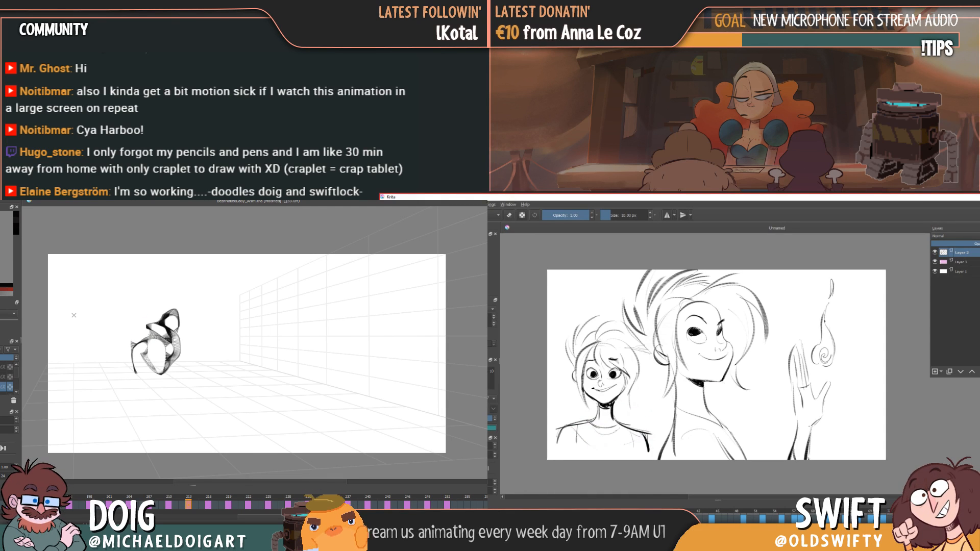
pyautogui.moveTo(136, 341); pyautogui.dragTo(169, 345)
pyautogui.moveTo(177, 346); pyautogui.dragTo(164, 373)
pyautogui.press('Left')
pyautogui.press('Right')
# - Sketch the figure's lowered arm and the start of its legs, and shade the smaller character's neck
pyautogui.moveTo(613, 403); pyautogui.dragTo(614, 417)
pyautogui.moveTo(163, 373); pyautogui.dragTo(179, 381)
pyautogui.moveTo(603, 402); pyautogui.dragTo(612, 404)
pyautogui.moveTo(180, 351); pyautogui.dragTo(192, 364)
pyautogui.moveTo(599, 403); pyautogui.dragTo(597, 414)
pyautogui.moveTo(180, 341); pyautogui.dragTo(192, 362)
pyautogui.moveTo(598, 403); pyautogui.dragTo(595, 421)
pyautogui.moveTo(183, 344)
pyautogui.mouseDown()
pyautogui.moveTo(164, 380)
pyautogui.moveTo(149, 398)
pyautogui.mouseUp()
# - Draw the figure's supporting leg down to a pointed foot and fill in its bent thigh
pyautogui.press('e')
pyautogui.moveTo(172, 368); pyautogui.dragTo(149, 405)
pyautogui.moveTo(153, 398); pyautogui.dragTo(149, 410)
pyautogui.moveTo(178, 369); pyautogui.dragTo(149, 410)
pyautogui.moveTo(176, 347)
pyautogui.mouseDown()
pyautogui.moveTo(178, 373)
pyautogui.moveTo(133, 372)
pyautogui.mouseUp()
pyautogui.moveTo(151, 354); pyautogui.dragTo(132, 378)
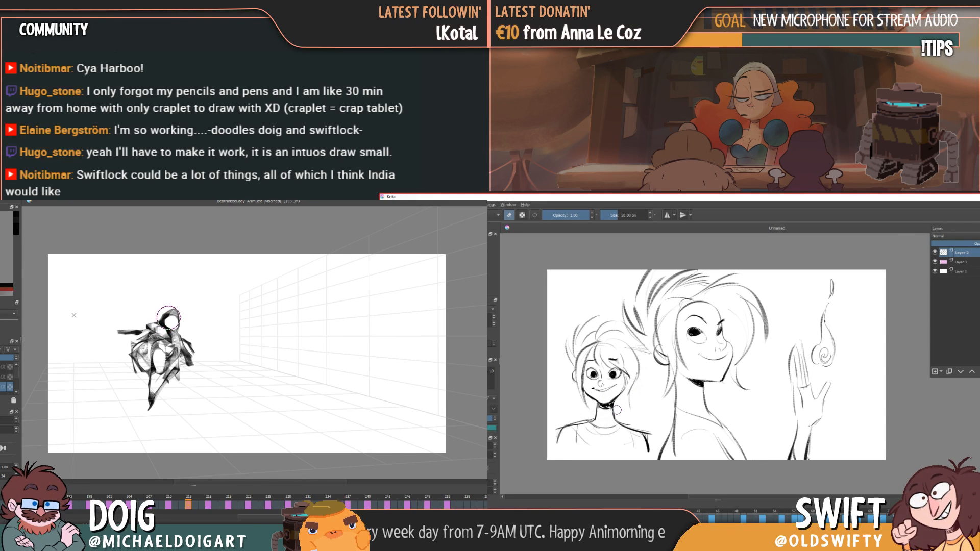
# - Clear the character sketches and draw a curly-haired profile wearing a checked deerstalker hat
pyautogui.press('e')
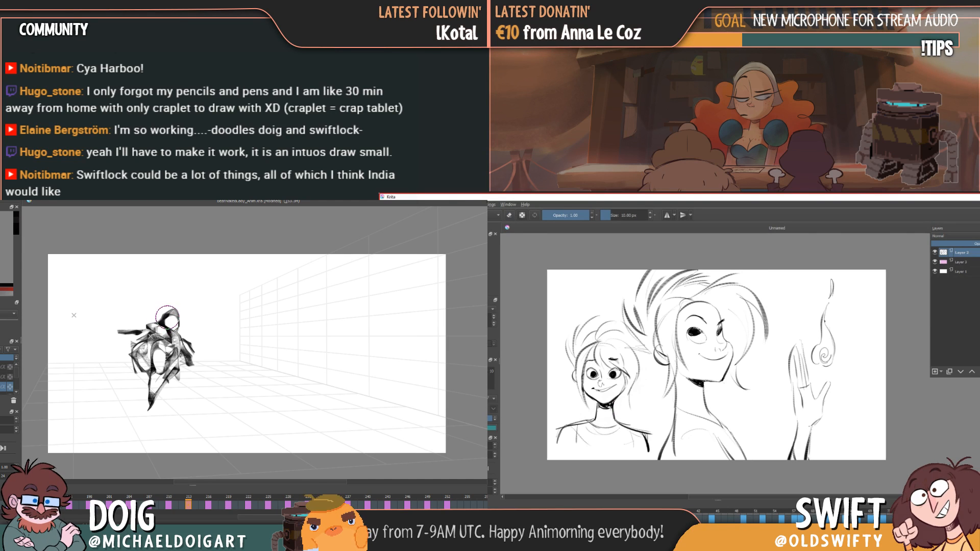
pyautogui.press('Delete')
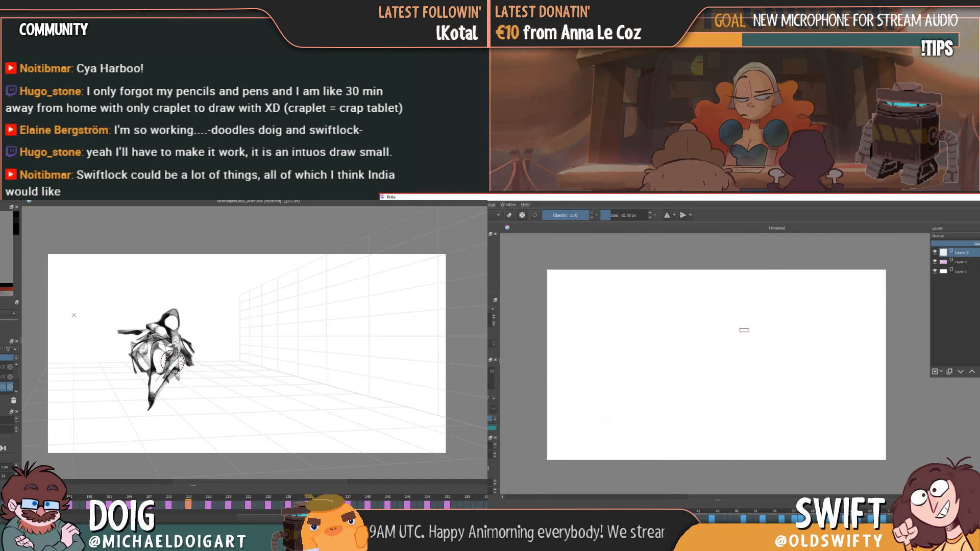
pyautogui.moveTo(720, 355)
pyautogui.mouseDown()
pyautogui.moveTo(752, 347)
pyautogui.moveTo(745, 369)
pyautogui.moveTo(769, 356)
pyautogui.mouseUp()
pyautogui.moveTo(734, 327)
pyautogui.mouseDown()
pyautogui.moveTo(729, 337)
pyautogui.moveTo(762, 328)
pyautogui.moveTo(764, 291)
pyautogui.moveTo(790, 322)
pyautogui.moveTo(816, 328)
pyautogui.moveTo(797, 362)
pyautogui.mouseUp()
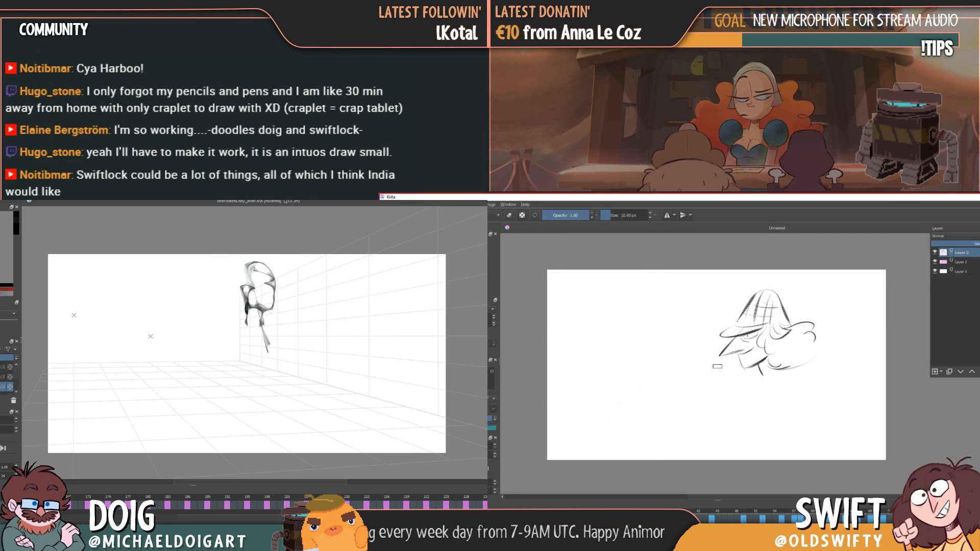
# - Sketch a round bowler hat, a side curl of hair and glasses for a second character beside the profile
pyautogui.moveTo(603, 362)
pyautogui.mouseDown()
pyautogui.moveTo(634, 362)
pyautogui.moveTo(636, 353)
pyautogui.moveTo(599, 356)
pyautogui.mouseUp()
pyautogui.moveTo(593, 352)
pyautogui.mouseDown()
pyautogui.moveTo(598, 367)
pyautogui.moveTo(638, 361)
pyautogui.moveTo(607, 360)
pyautogui.moveTo(627, 364)
pyautogui.mouseUp()
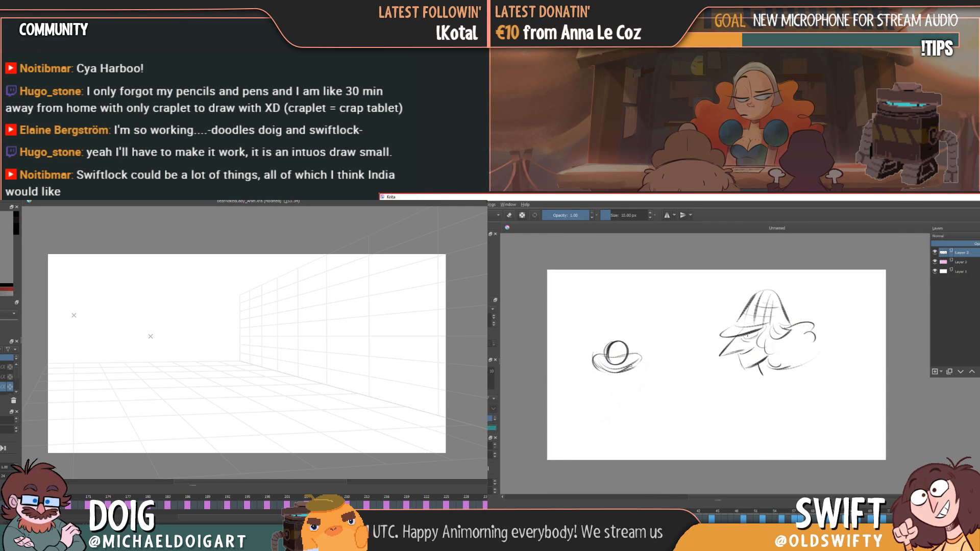
pyautogui.moveTo(617, 342)
pyautogui.mouseDown()
pyautogui.moveTo(620, 365)
pyautogui.moveTo(638, 362)
pyautogui.moveTo(605, 364)
pyautogui.moveTo(609, 346)
pyautogui.moveTo(630, 345)
pyautogui.moveTo(640, 370)
pyautogui.moveTo(622, 341)
pyautogui.moveTo(624, 363)
pyautogui.moveTo(651, 379)
pyautogui.moveTo(645, 386)
pyautogui.mouseUp()
pyautogui.press('e')
pyautogui.press('e')
pyautogui.moveTo(637, 373)
pyautogui.mouseDown()
pyautogui.moveTo(632, 393)
pyautogui.moveTo(603, 388)
pyautogui.moveTo(602, 400)
pyautogui.moveTo(617, 392)
pyautogui.moveTo(618, 401)
pyautogui.mouseUp()
pyautogui.moveTo(604, 401)
pyautogui.mouseDown()
pyautogui.moveTo(621, 391)
pyautogui.moveTo(637, 401)
pyautogui.mouseUp()
# - Step the animation back to the leaping pose, erase the second character's hat and redraw the mouth under the nose
pyautogui.press('Left')
pyautogui.press('Left')
pyautogui.press('Left')
pyautogui.press('Left')
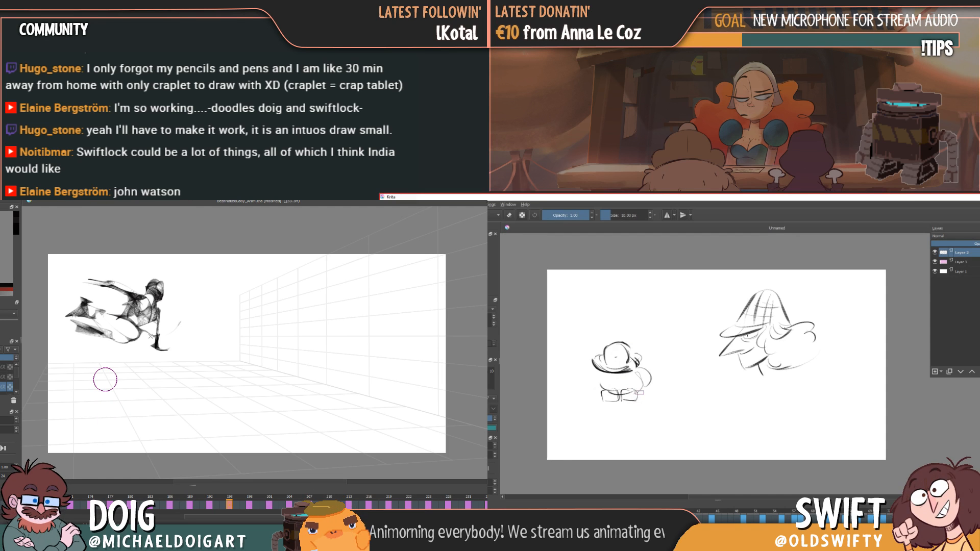
pyautogui.press('e')
pyautogui.moveTo(596, 363)
pyautogui.mouseDown()
pyautogui.moveTo(617, 345)
pyautogui.moveTo(610, 371)
pyautogui.moveTo(638, 371)
pyautogui.mouseUp()
pyautogui.press('e')
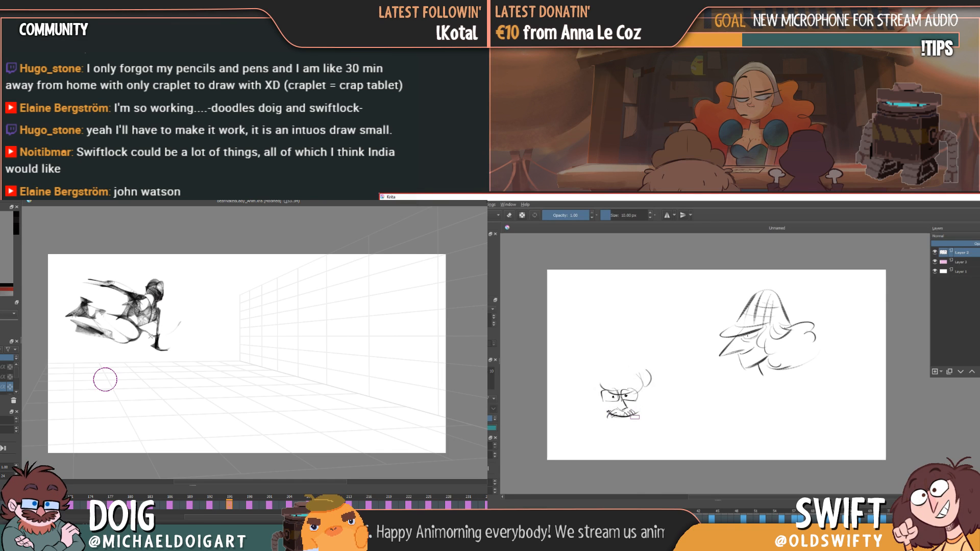
pyautogui.press('e')
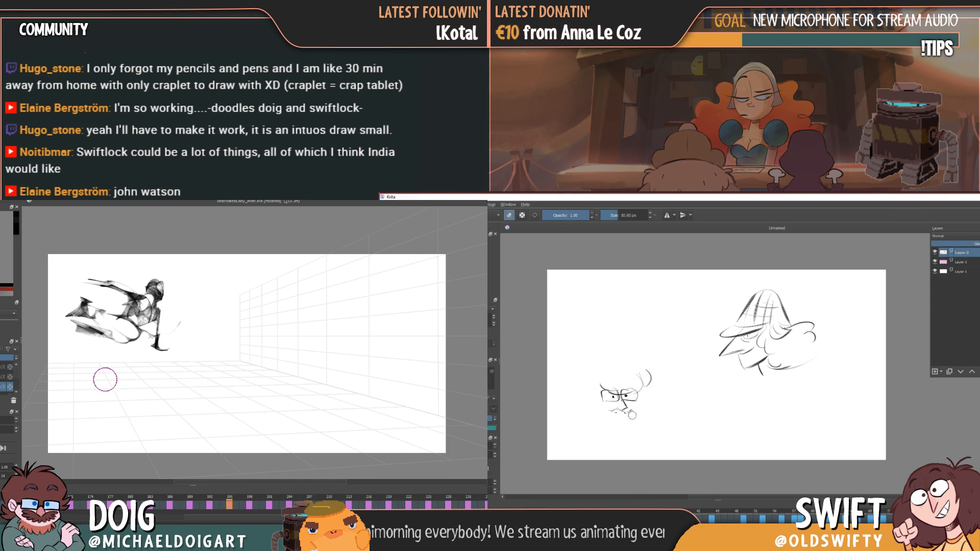
pyautogui.press('e')
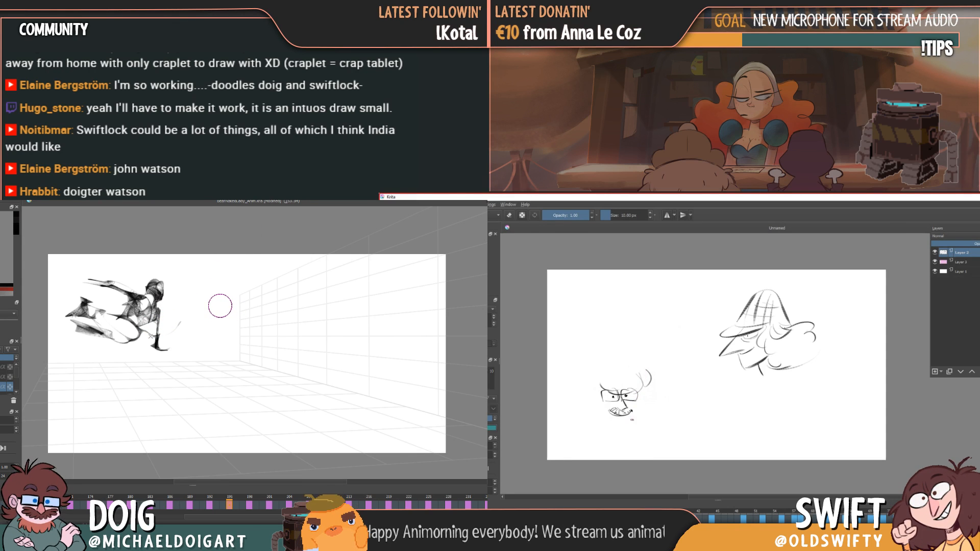
# - Examine the run by flipping back and forth from the low leaping poses to the frame for the next pose
pyautogui.press('Left')
pyautogui.press('Left')
pyautogui.press('Right')
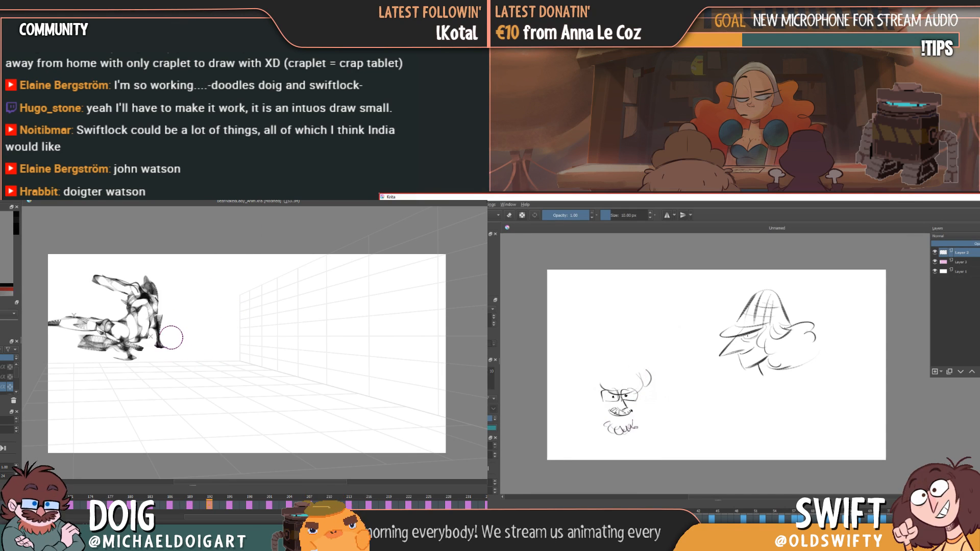
pyautogui.press('Right')
pyautogui.press('Right')
pyautogui.press('Right')
pyautogui.press('Right')
pyautogui.press('Right')
pyautogui.moveTo(640, 392)
pyautogui.mouseDown()
pyautogui.moveTo(635, 422)
pyautogui.moveTo(640, 410)
pyautogui.moveTo(617, 390)
pyautogui.mouseUp()
pyautogui.press('Right')
pyautogui.press('Left')
pyautogui.press('Left')
pyautogui.press('Right')
pyautogui.press('Right')
pyautogui.press('Right')
pyautogui.press('Left')
pyautogui.press('Right')
pyautogui.press('Left')
pyautogui.press('Right')
# - Rough in the upright pose's torso and shoulders on the frame, and add an ear to the bespectacled character
pyautogui.moveTo(136, 334); pyautogui.dragTo(144, 355)
pyautogui.moveTo(134, 338)
pyautogui.mouseDown()
pyautogui.moveTo(152, 321)
pyautogui.moveTo(152, 345)
pyautogui.mouseUp()
pyautogui.moveTo(592, 400); pyautogui.dragTo(595, 419)
pyautogui.moveTo(133, 327)
pyautogui.mouseDown()
pyautogui.moveTo(135, 348)
pyautogui.moveTo(146, 315)
pyautogui.mouseUp()
pyautogui.moveTo(593, 408); pyautogui.dragTo(602, 418)
pyautogui.moveTo(137, 317)
pyautogui.mouseDown()
pyautogui.moveTo(163, 319)
pyautogui.moveTo(146, 309)
pyautogui.moveTo(154, 299)
pyautogui.moveTo(161, 318)
pyautogui.mouseUp()
pyautogui.moveTo(592, 393); pyautogui.dragTo(587, 405)
pyautogui.moveTo(141, 317)
pyautogui.mouseDown()
pyautogui.moveTo(121, 326)
pyautogui.moveTo(170, 326)
pyautogui.mouseUp()
pyautogui.moveTo(166, 319); pyautogui.dragTo(148, 369)
# - Draw the upright figure's long supporting leg, and erase the bespectacled character's pupils inside the glasses
pyautogui.press('e')
pyautogui.moveTo(613, 393); pyautogui.dragTo(616, 398)
pyautogui.moveTo(159, 337); pyautogui.dragTo(148, 365)
pyautogui.moveTo(616, 393); pyautogui.dragTo(611, 399)
pyautogui.moveTo(155, 359); pyautogui.dragTo(148, 386)
pyautogui.moveTo(627, 396); pyautogui.dragTo(626, 393)
pyautogui.moveTo(150, 369); pyautogui.dragTo(142, 403)
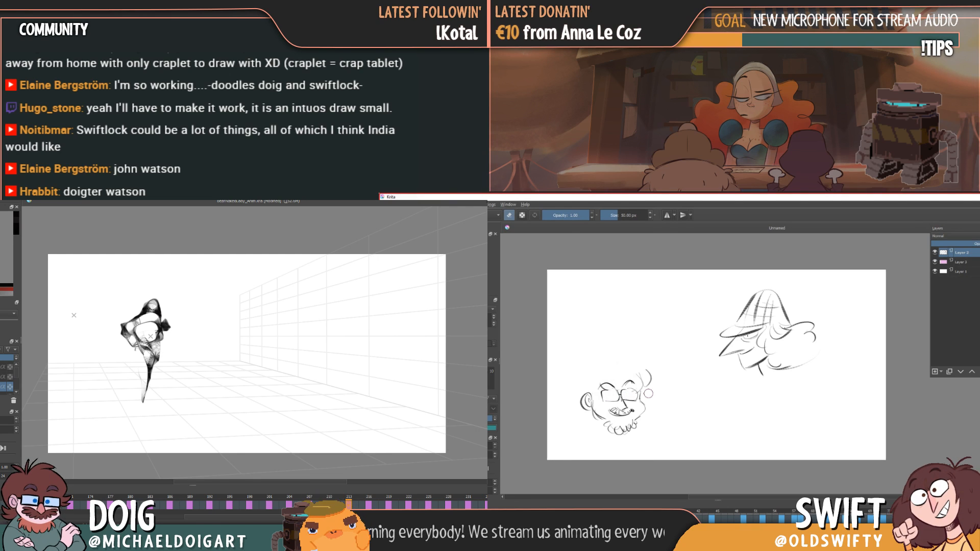
# - Add the upright figure's second leg and shoulder line, and redraw the bespectacled character's eyes and grin
pyautogui.press('e')
pyautogui.moveTo(612, 396); pyautogui.dragTo(616, 396)
pyautogui.moveTo(131, 369); pyautogui.dragTo(129, 385)
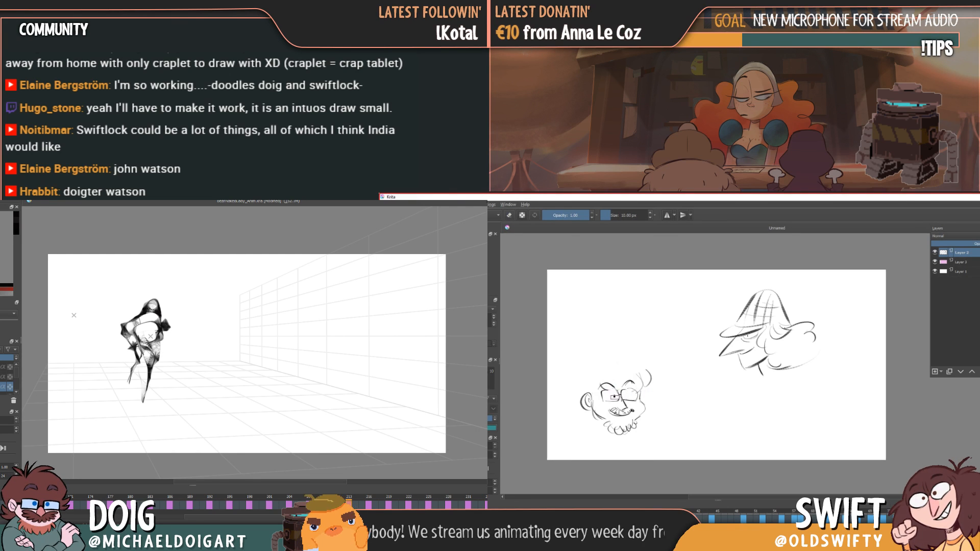
pyautogui.moveTo(627, 394); pyautogui.dragTo(629, 395)
pyautogui.moveTo(144, 307)
pyautogui.mouseDown()
pyautogui.moveTo(160, 295)
pyautogui.moveTo(169, 321)
pyautogui.moveTo(170, 309)
pyautogui.mouseUp()
pyautogui.moveTo(607, 408); pyautogui.dragTo(622, 409)
# - Compare the upright pose with its neighbouring frames by flipping back and forth
pyautogui.press('Left')
pyautogui.press('Left')
pyautogui.press('Right')
pyautogui.press('Right')
pyautogui.press('Right')
pyautogui.press('Left')
pyautogui.press('Left')
pyautogui.press('Right')
# - Sketch the figure's shoulder and outstretched arm, and give the bespectacled character side hair and a bowler hat brim
pyautogui.moveTo(176, 305); pyautogui.dragTo(157, 310)
pyautogui.moveTo(582, 378); pyautogui.dragTo(578, 392)
pyautogui.moveTo(157, 309)
pyautogui.mouseDown()
pyautogui.moveTo(158, 294)
pyautogui.moveTo(166, 300)
pyautogui.mouseUp()
pyautogui.moveTo(583, 367); pyautogui.dragTo(634, 356)
pyautogui.moveTo(172, 305); pyautogui.dragTo(184, 322)
pyautogui.moveTo(587, 367); pyautogui.dragTo(635, 352)
pyautogui.moveTo(151, 300)
pyautogui.mouseDown()
pyautogui.moveTo(137, 304)
pyautogui.moveTo(171, 307)
pyautogui.mouseUp()
pyautogui.moveTo(595, 357)
pyautogui.mouseDown()
pyautogui.moveTo(596, 343)
pyautogui.moveTo(615, 340)
pyautogui.moveTo(616, 351)
pyautogui.mouseUp()
pyautogui.moveTo(596, 356)
pyautogui.mouseDown()
pyautogui.moveTo(611, 338)
pyautogui.moveTo(619, 346)
pyautogui.moveTo(619, 361)
pyautogui.moveTo(580, 364)
pyautogui.moveTo(635, 348)
pyautogui.moveTo(593, 358)
pyautogui.mouseUp()
pyautogui.moveTo(179, 312); pyautogui.dragTo(192, 327)
# - Examine the motion by flipping repeatedly between the neighbouring poses, and add to the bespectacled character's hat and hair
pyautogui.press(',')
pyautogui.press(',')
pyautogui.press(',')
pyautogui.moveTo(608, 340)
pyautogui.mouseDown()
pyautogui.moveTo(592, 363)
pyautogui.moveTo(612, 360)
pyautogui.moveTo(586, 362)
pyautogui.moveTo(656, 356)
pyautogui.moveTo(643, 389)
pyautogui.mouseUp()
pyautogui.press('.')
pyautogui.press('.')
pyautogui.press('.')
pyautogui.press('.')
pyautogui.press(',')
pyautogui.press(',')
pyautogui.press('.')
pyautogui.press('.')
pyautogui.press(',')
pyautogui.press('.')
pyautogui.press(',')
pyautogui.press('.')
# - Rough in the figure's torso, head and raised arm on the current frame, and thicken the bespectacled character's side hair
pyautogui.moveTo(150, 365)
pyautogui.mouseDown()
pyautogui.moveTo(134, 398)
pyautogui.moveTo(156, 339)
pyautogui.moveTo(148, 364)
pyautogui.mouseUp()
pyautogui.moveTo(583, 368)
pyautogui.mouseDown()
pyautogui.moveTo(572, 392)
pyautogui.moveTo(584, 397)
pyautogui.mouseUp()
pyautogui.moveTo(145, 339)
pyautogui.mouseDown()
pyautogui.moveTo(153, 321)
pyautogui.moveTo(137, 323)
pyautogui.mouseUp()
pyautogui.moveTo(138, 322)
pyautogui.mouseDown()
pyautogui.moveTo(143, 338)
pyautogui.moveTo(159, 314)
pyautogui.mouseUp()
pyautogui.moveTo(155, 310)
pyautogui.mouseDown()
pyautogui.moveTo(162, 302)
pyautogui.moveTo(166, 315)
pyautogui.mouseUp()
pyautogui.moveTo(613, 428); pyautogui.dragTo(606, 419)
pyautogui.moveTo(161, 305); pyautogui.dragTo(176, 324)
pyautogui.moveTo(165, 309); pyautogui.dragTo(179, 299)
# - Extend the figure's arm upward and draw its leg, give the bespectacled character a bow tie, and advance to the empty frame
pyautogui.moveTo(615, 428); pyautogui.dragTo(632, 436)
pyautogui.moveTo(167, 293); pyautogui.dragTo(170, 273)
pyautogui.moveTo(632, 431)
pyautogui.mouseDown()
pyautogui.moveTo(642, 424)
pyautogui.moveTo(632, 435)
pyautogui.mouseUp()
pyautogui.moveTo(146, 363); pyautogui.dragTo(132, 397)
pyautogui.moveTo(619, 432); pyautogui.dragTo(612, 445)
pyautogui.moveTo(611, 445); pyautogui.dragTo(625, 438)
pyautogui.press('Right')
pyautogui.press('Right')
pyautogui.press('Right')
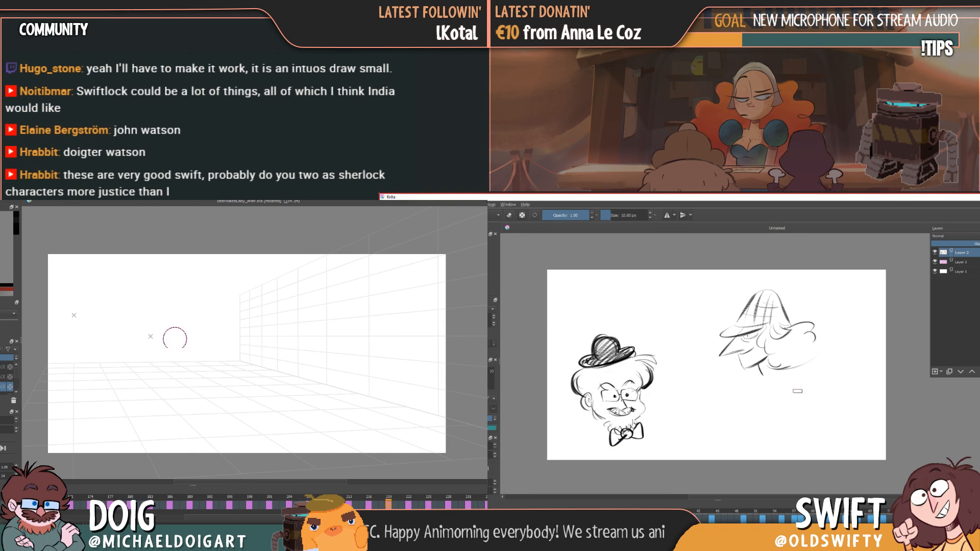
# - Sketch the figure's striding legs and lower torso on the empty frame, and draw the deerstalker character's collar
pyautogui.moveTo(160, 346); pyautogui.dragTo(183, 383)
pyautogui.moveTo(766, 351); pyautogui.dragTo(772, 376)
pyautogui.moveTo(160, 351); pyautogui.dragTo(130, 378)
pyautogui.moveTo(734, 360); pyautogui.dragTo(744, 384)
pyautogui.moveTo(136, 375); pyautogui.dragTo(108, 380)
pyautogui.moveTo(159, 352)
pyautogui.mouseDown()
pyautogui.moveTo(128, 380)
pyautogui.moveTo(153, 332)
pyautogui.mouseUp()
pyautogui.moveTo(771, 381); pyautogui.dragTo(767, 403)
# - Rough in the figure's upper body and head, and start the shoulder and side of the deerstalker character's coat
pyautogui.moveTo(152, 332)
pyautogui.mouseDown()
pyautogui.moveTo(168, 308)
pyautogui.moveTo(174, 330)
pyautogui.mouseUp()
pyautogui.moveTo(178, 307)
pyautogui.mouseDown()
pyautogui.moveTo(181, 285)
pyautogui.moveTo(169, 307)
pyautogui.mouseUp()
pyautogui.moveTo(803, 372); pyautogui.dragTo(770, 391)
pyautogui.moveTo(150, 289); pyautogui.dragTo(164, 310)
pyautogui.moveTo(795, 376); pyautogui.dragTo(781, 391)
pyautogui.moveTo(162, 329); pyautogui.dragTo(156, 350)
pyautogui.moveTo(795, 374); pyautogui.dragTo(811, 419)
# - Outline the hem and front panels of the deerstalker character's coat while flipping back through the figure's earlier poses
pyautogui.press('Left')
pyautogui.press('Left')
pyautogui.press('Left')
pyautogui.moveTo(811, 419); pyautogui.dragTo(767, 422)
pyautogui.moveTo(768, 388); pyautogui.dragTo(765, 422)
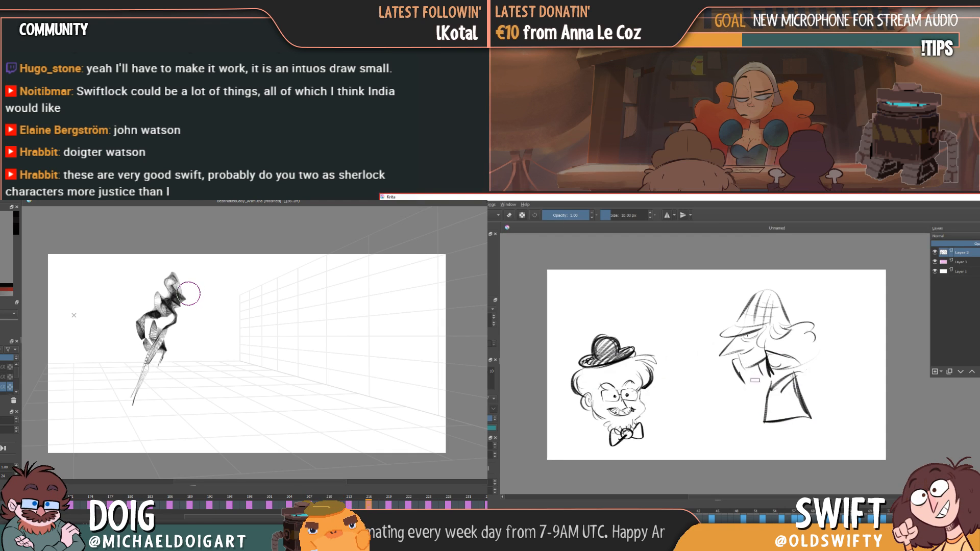
pyautogui.moveTo(735, 386); pyautogui.dragTo(727, 418)
pyautogui.press('Left')
pyautogui.press('Left')
pyautogui.moveTo(742, 383)
pyautogui.mouseDown()
pyautogui.moveTo(731, 401)
pyautogui.moveTo(751, 420)
pyautogui.mouseUp()
# - Compare the figure's current pose with the neighbouring frames, and add an inner fold line to the coat
pyautogui.press('Right')
pyautogui.press('Right')
pyautogui.press('Left')
pyautogui.press('Right')
pyautogui.press('Right')
pyautogui.press('Left')
pyautogui.press('Left')
pyautogui.moveTo(757, 382); pyautogui.dragTo(751, 418)
pyautogui.press('Right')
pyautogui.press('Right')
# - Strengthen the figure's front leg and trailing foot on the current frame, and save the animation file
pyautogui.moveTo(158, 341); pyautogui.dragTo(167, 381)
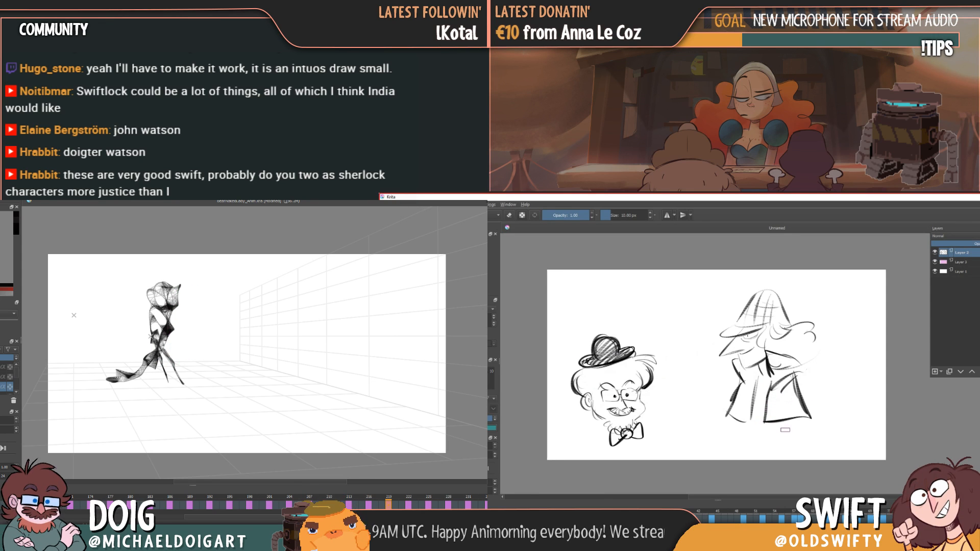
pyautogui.moveTo(159, 343)
pyautogui.mouseDown()
pyautogui.moveTo(169, 388)
pyautogui.moveTo(132, 382)
pyautogui.moveTo(116, 393)
pyautogui.moveTo(125, 378)
pyautogui.mouseUp()
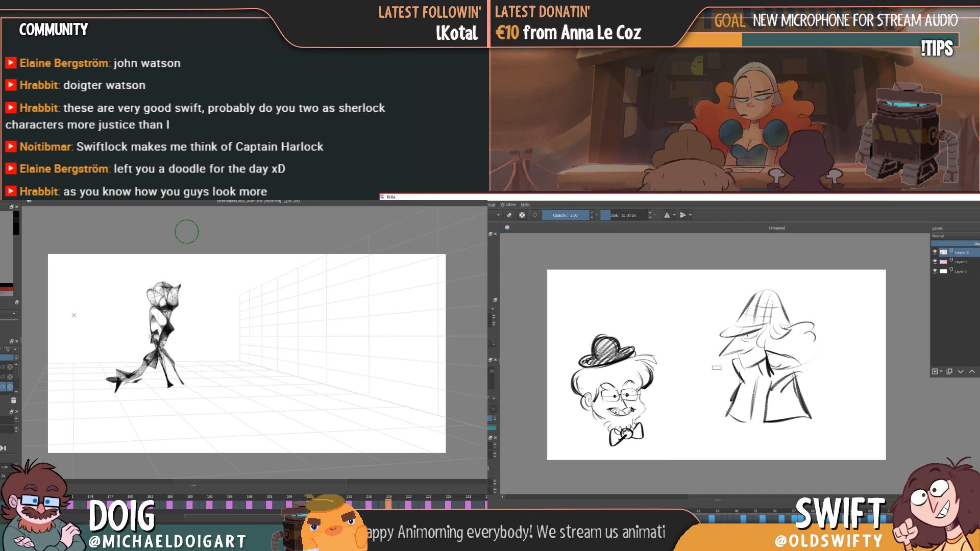
pyautogui.hotkey('ctrl', 's')
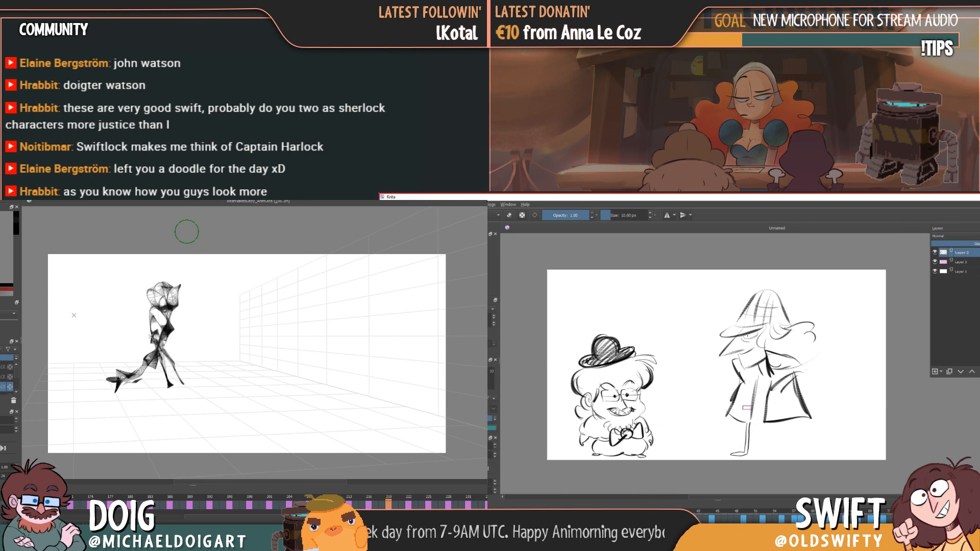
# - Undo the last stroke of the deerstalker character, and draw wide bent legs with a curved hem between them
pyautogui.hotkey('ctrl', 'z')
pyautogui.moveTo(707, 426)
pyautogui.mouseDown()
pyautogui.moveTo(725, 455)
pyautogui.moveTo(744, 422)
pyautogui.mouseUp()
pyautogui.moveTo(806, 417)
pyautogui.mouseDown()
pyautogui.moveTo(813, 453)
pyautogui.moveTo(794, 458)
pyautogui.mouseUp()
pyautogui.moveTo(823, 438); pyautogui.dragTo(794, 455)
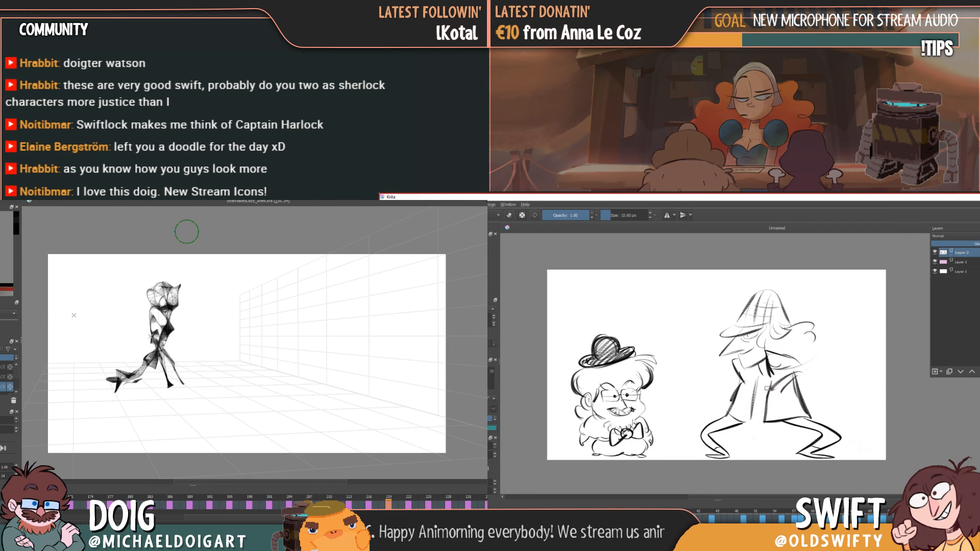
pyautogui.moveTo(725, 428)
pyautogui.mouseDown()
pyautogui.moveTo(750, 440)
pyautogui.moveTo(818, 425)
pyautogui.mouseUp()
pyautogui.press('e')
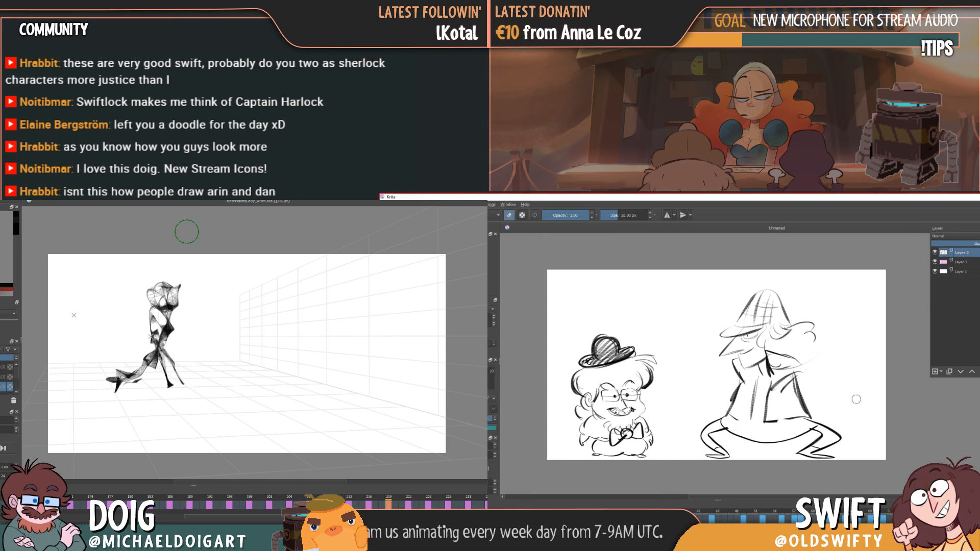
pyautogui.press('e')
# - Draw the deerstalker character's raised arms, one hand holding a magnifying glass and the other a card reading "CLUE"
pyautogui.moveTo(799, 419)
pyautogui.mouseDown()
pyautogui.moveTo(821, 400)
pyautogui.moveTo(823, 382)
pyautogui.moveTo(841, 377)
pyautogui.moveTo(812, 425)
pyautogui.moveTo(794, 419)
pyautogui.mouseUp()
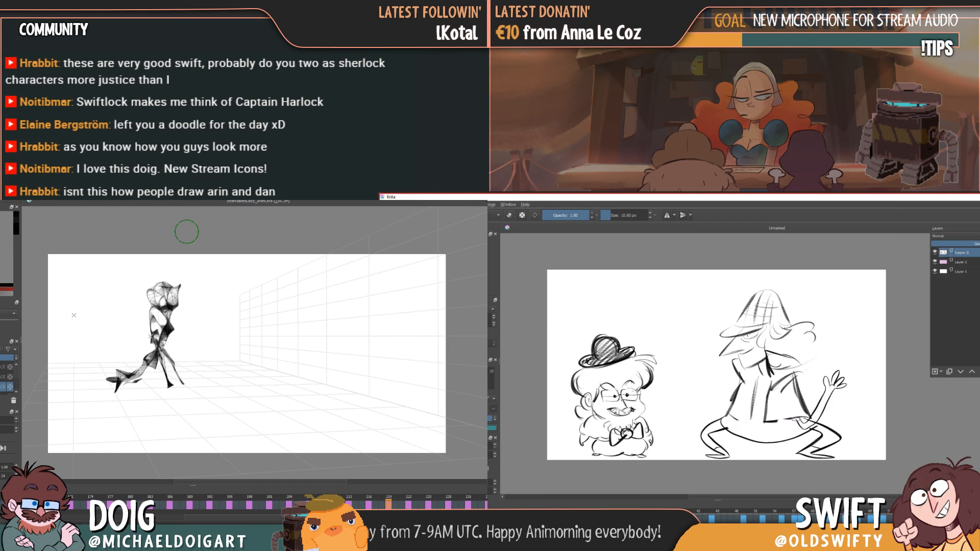
pyautogui.moveTo(731, 414)
pyautogui.mouseDown()
pyautogui.moveTo(712, 406)
pyautogui.moveTo(705, 361)
pyautogui.moveTo(692, 355)
pyautogui.moveTo(686, 374)
pyautogui.moveTo(714, 425)
pyautogui.moveTo(738, 420)
pyautogui.mouseUp()
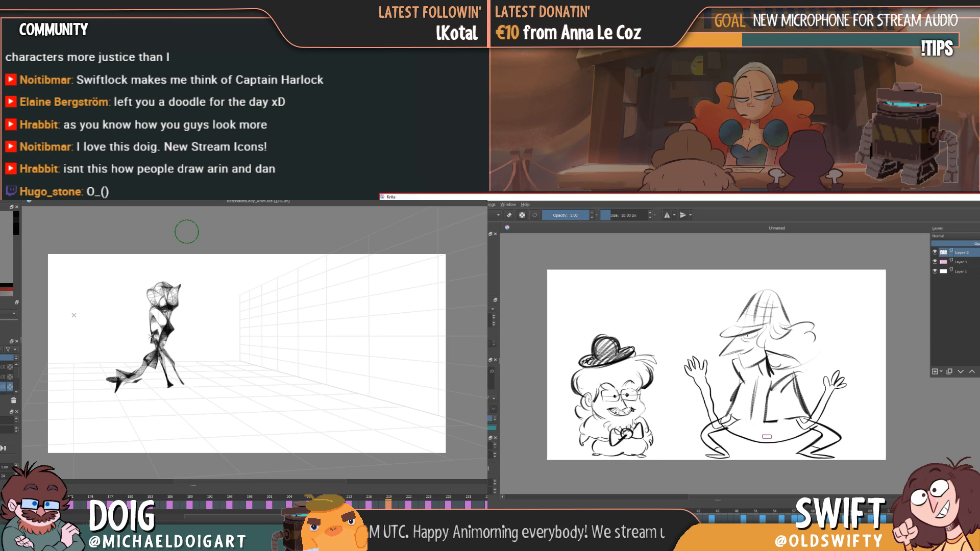
pyautogui.moveTo(701, 360)
pyautogui.mouseDown()
pyautogui.moveTo(688, 381)
pyautogui.moveTo(711, 339)
pyautogui.moveTo(715, 351)
pyautogui.moveTo(693, 348)
pyautogui.moveTo(721, 345)
pyautogui.mouseUp()
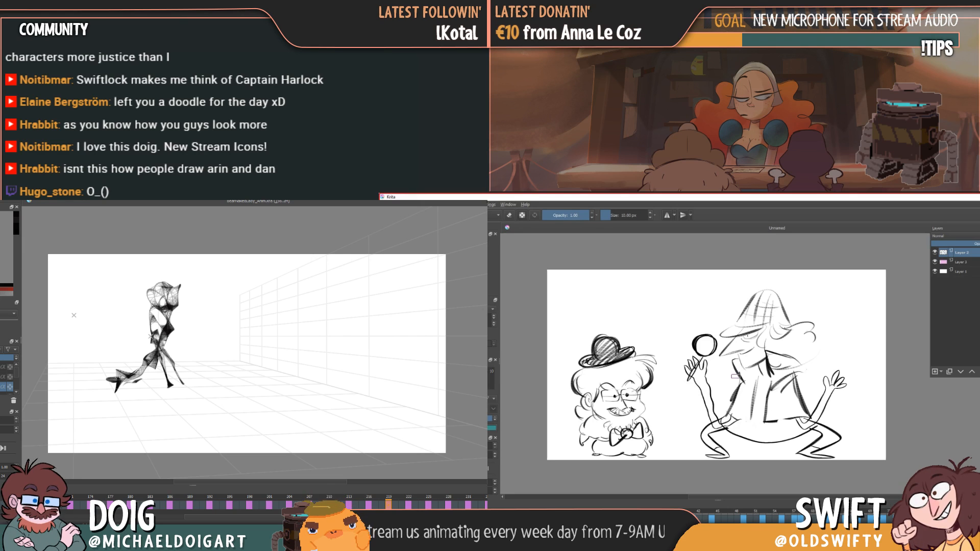
pyautogui.moveTo(826, 358)
pyautogui.mouseDown()
pyautogui.moveTo(821, 369)
pyautogui.moveTo(849, 366)
pyautogui.moveTo(845, 378)
pyautogui.moveTo(822, 371)
pyautogui.moveTo(826, 361)
pyautogui.mouseUp()
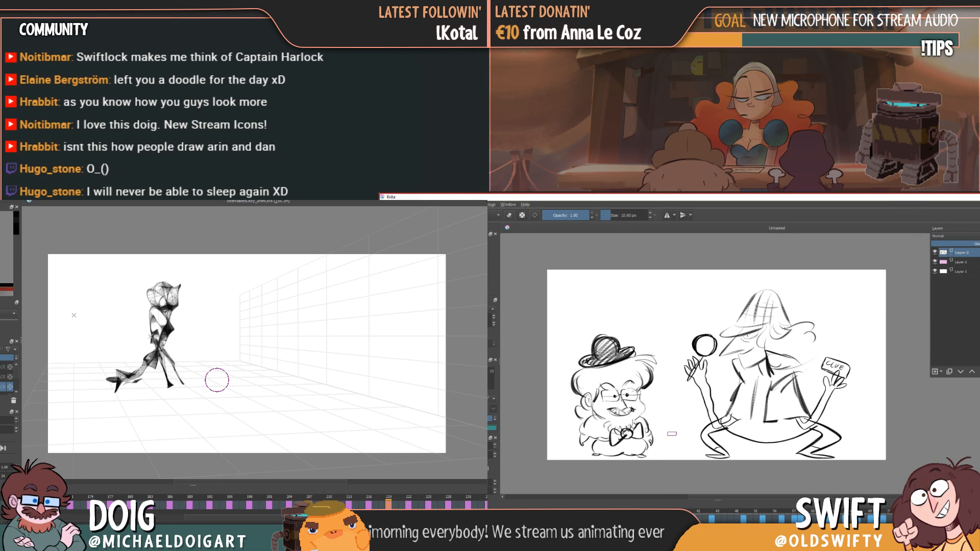
# - Clear the detective sketches and draw a new front-facing smiling woman with wavy hair and a deerstalker hat
pyautogui.press('Delete')
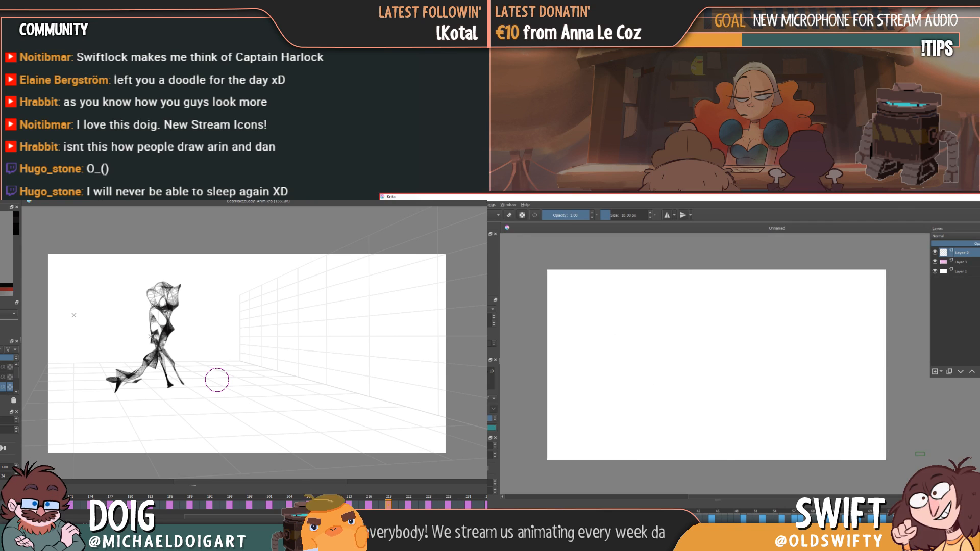
pyautogui.moveTo(715, 317)
pyautogui.mouseDown()
pyautogui.moveTo(731, 317)
pyautogui.moveTo(719, 327)
pyautogui.moveTo(731, 327)
pyautogui.moveTo(719, 310)
pyautogui.moveTo(741, 311)
pyautogui.moveTo(734, 354)
pyautogui.moveTo(715, 346)
pyautogui.moveTo(734, 351)
pyautogui.moveTo(725, 357)
pyautogui.moveTo(737, 348)
pyautogui.moveTo(736, 361)
pyautogui.mouseUp()
pyautogui.moveTo(705, 329)
pyautogui.mouseDown()
pyautogui.moveTo(704, 354)
pyautogui.moveTo(713, 361)
pyautogui.mouseUp()
pyautogui.moveTo(752, 316); pyautogui.dragTo(776, 364)
pyautogui.moveTo(694, 315)
pyautogui.mouseDown()
pyautogui.moveTo(674, 345)
pyautogui.moveTo(687, 367)
pyautogui.moveTo(710, 370)
pyautogui.moveTo(754, 311)
pyautogui.moveTo(712, 305)
pyautogui.moveTo(715, 287)
pyautogui.moveTo(750, 300)
pyautogui.moveTo(765, 329)
pyautogui.mouseUp()
pyautogui.moveTo(709, 279)
pyautogui.mouseDown()
pyautogui.moveTo(693, 314)
pyautogui.moveTo(740, 305)
pyautogui.moveTo(728, 299)
pyautogui.mouseUp()
pyautogui.moveTo(737, 286)
pyautogui.mouseDown()
pyautogui.moveTo(779, 334)
pyautogui.moveTo(783, 313)
pyautogui.moveTo(796, 353)
pyautogui.moveTo(811, 360)
pyautogui.moveTo(797, 357)
pyautogui.mouseUp()
# - Sketch the woman's raised hand gripping a handle, and draw a jagged moustache on the perspective-grid canvas
pyautogui.moveTo(797, 350); pyautogui.dragTo(809, 343)
pyautogui.moveTo(799, 352); pyautogui.dragTo(813, 350)
pyautogui.moveTo(207, 323)
pyautogui.mouseDown()
pyautogui.moveTo(198, 344)
pyautogui.moveTo(228, 341)
pyautogui.mouseUp()
pyautogui.moveTo(798, 359); pyautogui.dragTo(805, 373)
pyautogui.moveTo(228, 341); pyautogui.dragTo(252, 342)
pyautogui.moveTo(805, 373); pyautogui.dragTo(808, 360)
pyautogui.hotkey('ctrl', 'z')
pyautogui.moveTo(204, 322); pyautogui.dragTo(221, 341)
pyautogui.moveTo(780, 321); pyautogui.dragTo(803, 322)
pyautogui.moveTo(221, 340); pyautogui.dragTo(250, 345)
# - Draw the round lens of the woman's magnifying glass, and add a nose above the moustache
pyautogui.moveTo(780, 320); pyautogui.dragTo(806, 324)
pyautogui.moveTo(250, 345); pyautogui.dragTo(234, 313)
pyautogui.moveTo(789, 317); pyautogui.dragTo(785, 324)
pyautogui.moveTo(218, 316); pyautogui.dragTo(225, 306)
pyautogui.hotkey('ctrl', 'z')
pyautogui.moveTo(801, 326); pyautogui.dragTo(796, 331)
pyautogui.moveTo(220, 316); pyautogui.dragTo(223, 306)
pyautogui.moveTo(784, 309); pyautogui.dragTo(807, 325)
# - Give the moustached face rectangular glasses with pupils, and draw the woman's neck
pyautogui.moveTo(209, 295)
pyautogui.mouseDown()
pyautogui.moveTo(196, 309)
pyautogui.moveTo(223, 296)
pyautogui.moveTo(235, 312)
pyautogui.moveTo(260, 299)
pyautogui.mouseUp()
pyautogui.moveTo(716, 366); pyautogui.dragTo(718, 385)
pyautogui.moveTo(260, 298); pyautogui.dragTo(239, 293)
pyautogui.click(202, 302)
pyautogui.moveTo(735, 366)
pyautogui.mouseDown()
pyautogui.moveTo(741, 381)
pyautogui.moveTo(727, 385)
pyautogui.mouseUp()
pyautogui.click(253, 305)
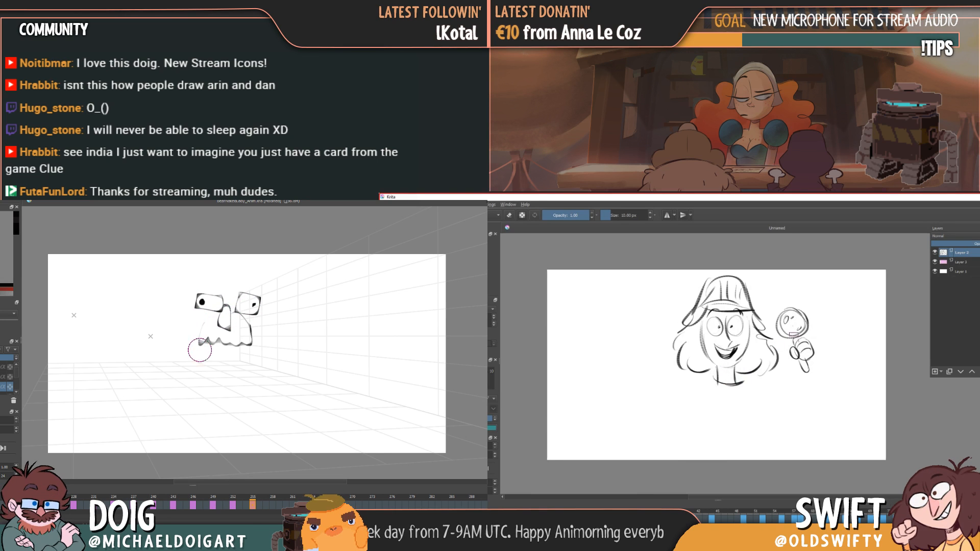
# - Draw an open mouth below the moustache, and handwrite "Thanks guys! x" beside the woman
pyautogui.moveTo(207, 344)
pyautogui.mouseDown()
pyautogui.moveTo(214, 365)
pyautogui.moveTo(245, 346)
pyautogui.mouseUp()
pyautogui.moveTo(590, 287)
pyautogui.mouseDown()
pyautogui.moveTo(589, 300)
pyautogui.moveTo(595, 284)
pyautogui.mouseUp()
pyautogui.moveTo(595, 288); pyautogui.dragTo(601, 298)
pyautogui.moveTo(210, 343); pyautogui.dragTo(239, 349)
pyautogui.moveTo(608, 292); pyautogui.dragTo(630, 291)
pyautogui.moveTo(636, 280)
pyautogui.mouseDown()
pyautogui.moveTo(607, 322)
pyautogui.moveTo(616, 307)
pyautogui.moveTo(618, 320)
pyautogui.moveTo(634, 308)
pyautogui.moveTo(634, 336)
pyautogui.moveTo(619, 336)
pyautogui.mouseUp()
pyautogui.click(634, 311)
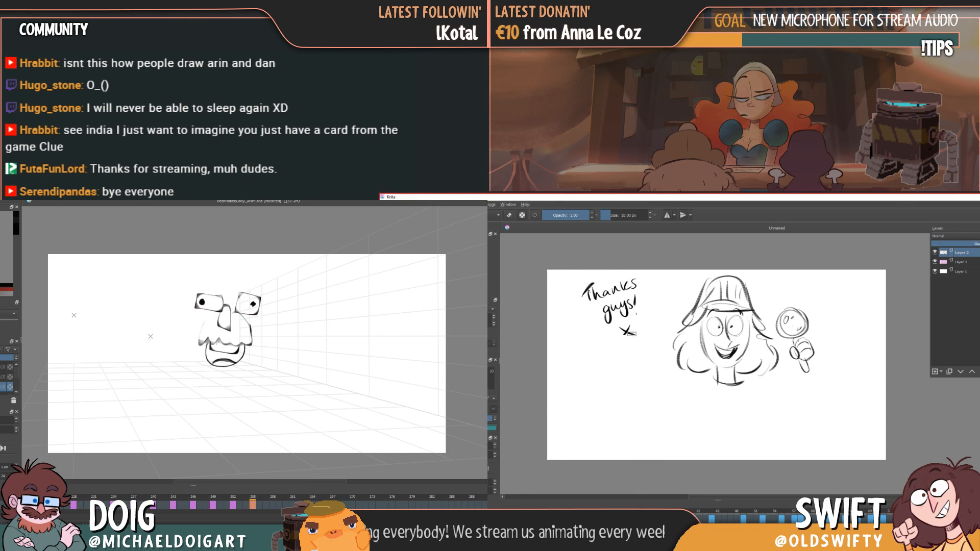
# - Draw spiky hair around the moustached face, and begin a speech bubble around the "Thanks guys!" lettering
pyautogui.moveTo(176, 305); pyautogui.dragTo(193, 310)
pyautogui.moveTo(577, 277); pyautogui.dragTo(636, 345)
pyautogui.moveTo(179, 308)
pyautogui.mouseDown()
pyautogui.moveTo(198, 263)
pyautogui.moveTo(245, 256)
pyautogui.mouseUp()
pyautogui.moveTo(636, 272); pyautogui.dragTo(641, 332)
pyautogui.moveTo(245, 256)
pyautogui.mouseDown()
pyautogui.moveTo(283, 303)
pyautogui.moveTo(247, 336)
pyautogui.mouseUp()
pyautogui.moveTo(183, 307); pyautogui.dragTo(197, 356)
pyautogui.hotkey('ctrl', 'z')
# - Close the speech bubble with a tail pointing to the woman, and outline the moustached face's jaw
pyautogui.moveTo(647, 275); pyautogui.dragTo(629, 345)
pyautogui.moveTo(244, 366); pyautogui.dragTo(265, 338)
pyautogui.moveTo(636, 344); pyautogui.dragTo(665, 354)
pyautogui.moveTo(196, 335)
pyautogui.mouseDown()
pyautogui.moveTo(207, 365)
pyautogui.moveTo(160, 355)
pyautogui.mouseUp()
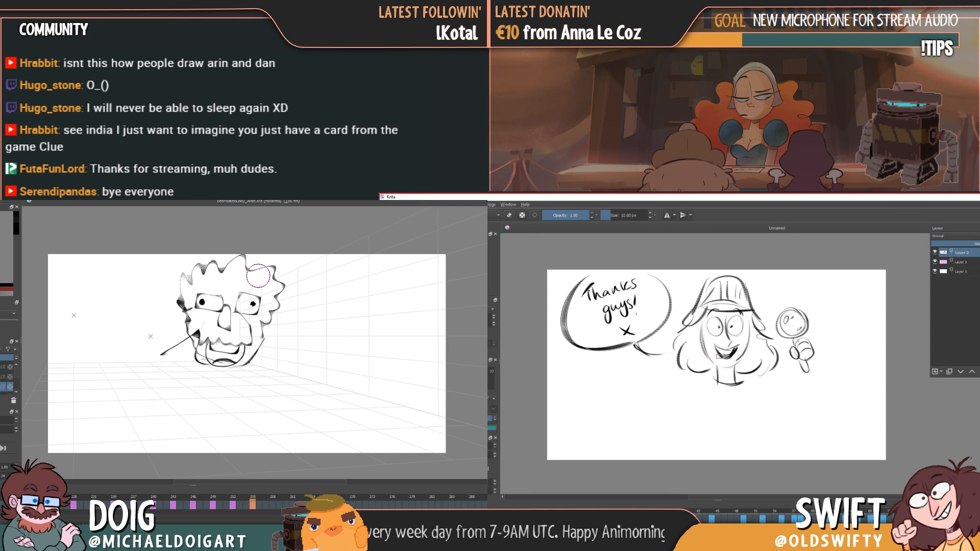
pyautogui.hotkey('ctrl', 'z')
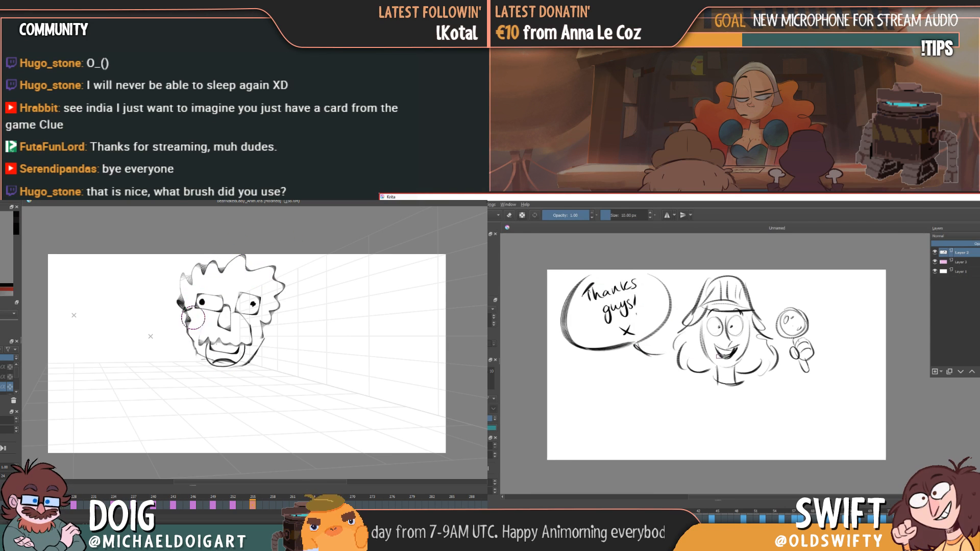
# - Handwrite "THANKS!" beside the moustached face
pyautogui.moveTo(303, 327)
pyautogui.mouseDown()
pyautogui.moveTo(317, 320)
pyautogui.moveTo(305, 335)
pyautogui.mouseUp()
pyautogui.moveTo(316, 329)
pyautogui.mouseDown()
pyautogui.moveTo(317, 343)
pyautogui.moveTo(356, 326)
pyautogui.moveTo(359, 345)
pyautogui.mouseUp()
pyautogui.moveTo(365, 327); pyautogui.dragTo(367, 345)
pyautogui.moveTo(374, 331)
pyautogui.mouseDown()
pyautogui.moveTo(368, 346)
pyautogui.moveTo(384, 341)
pyautogui.mouseUp()
pyautogui.click(382, 347)
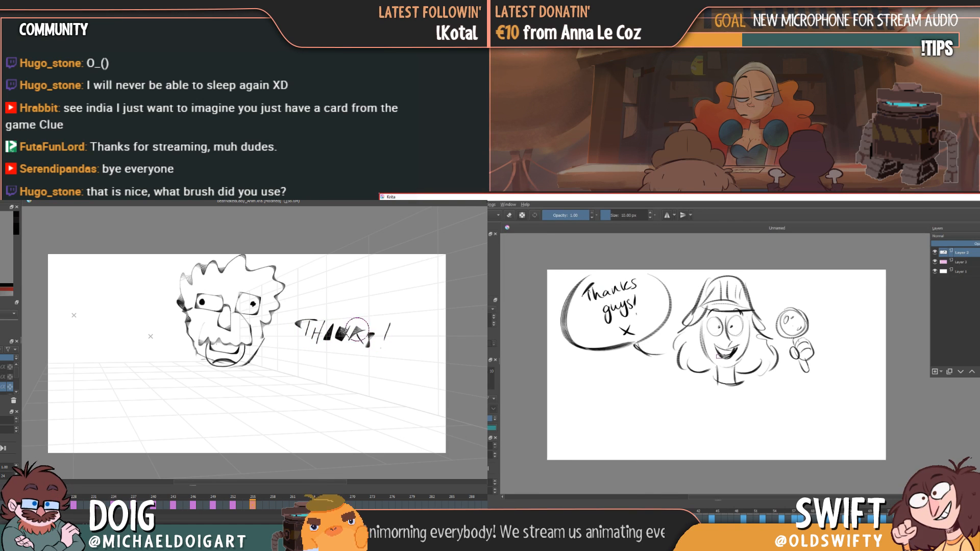
# - Shade the face's moustache and beard dark, and sketch a waving two-finger hand below the speech bubble
pyautogui.moveTo(213, 321)
pyautogui.mouseDown()
pyautogui.moveTo(236, 328)
pyautogui.moveTo(194, 333)
pyautogui.moveTo(245, 338)
pyautogui.moveTo(251, 328)
pyautogui.mouseUp()
pyautogui.moveTo(189, 346)
pyautogui.mouseDown()
pyautogui.moveTo(212, 373)
pyautogui.moveTo(247, 372)
pyautogui.moveTo(273, 323)
pyautogui.mouseUp()
pyautogui.moveTo(211, 343)
pyautogui.mouseDown()
pyautogui.moveTo(208, 357)
pyautogui.moveTo(248, 345)
pyautogui.mouseUp()
pyautogui.moveTo(620, 380); pyautogui.dragTo(621, 391)
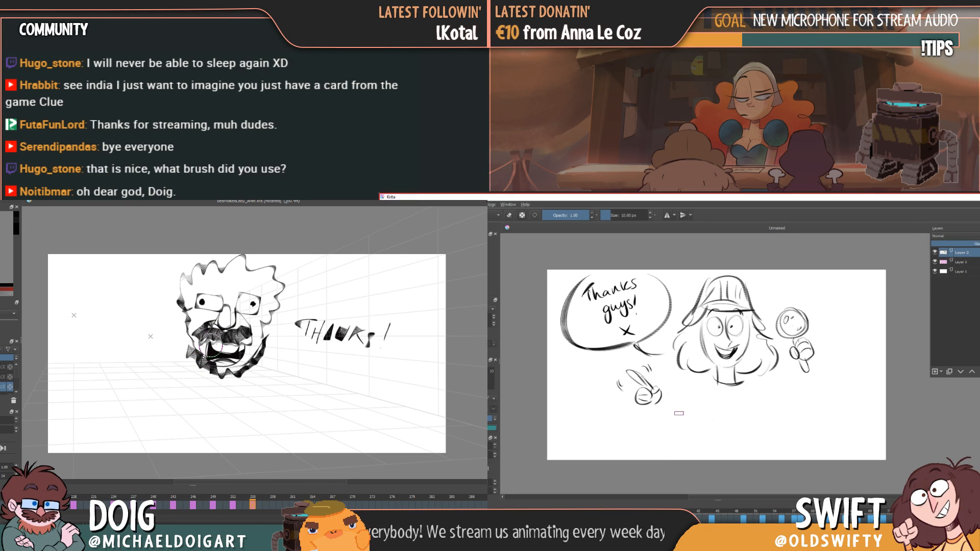
pyautogui.moveTo(208, 343); pyautogui.dragTo(185, 352)
# - Clear the moustached face and redraw it smaller with moustache, glasses and nose, and add the woman's collar and neckline
pyautogui.press('Delete')
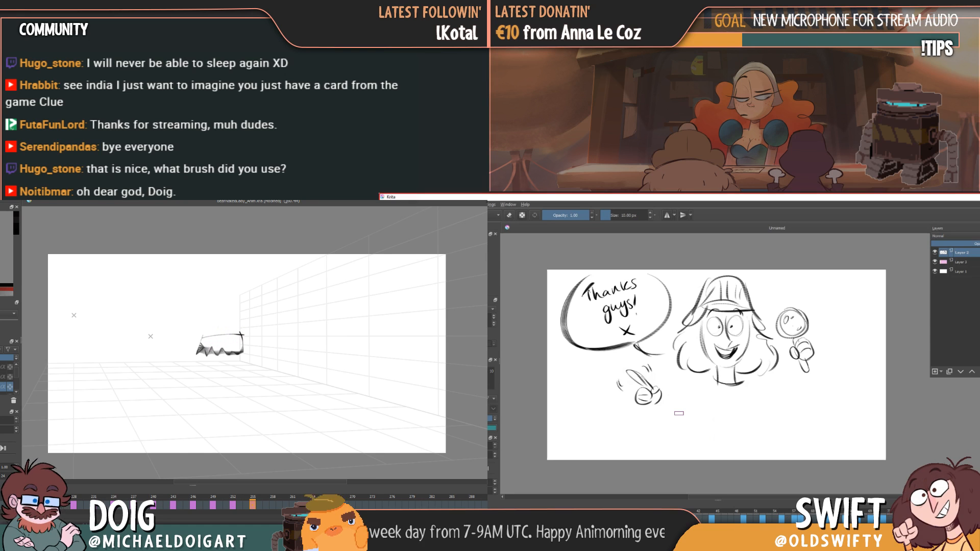
pyautogui.moveTo(202, 338)
pyautogui.mouseDown()
pyautogui.moveTo(215, 319)
pyautogui.moveTo(245, 320)
pyautogui.mouseUp()
pyautogui.moveTo(710, 384); pyautogui.dragTo(745, 392)
pyautogui.moveTo(244, 320)
pyautogui.mouseDown()
pyautogui.moveTo(244, 332)
pyautogui.moveTo(231, 332)
pyautogui.mouseUp()
pyautogui.moveTo(737, 372)
pyautogui.mouseDown()
pyautogui.moveTo(756, 367)
pyautogui.moveTo(752, 393)
pyautogui.moveTo(694, 364)
pyautogui.moveTo(704, 373)
pyautogui.moveTo(692, 399)
pyautogui.moveTo(705, 403)
pyautogui.moveTo(703, 418)
pyautogui.mouseUp()
pyautogui.click(211, 324)
pyautogui.click(235, 325)
pyautogui.moveTo(744, 393); pyautogui.dragTo(743, 421)
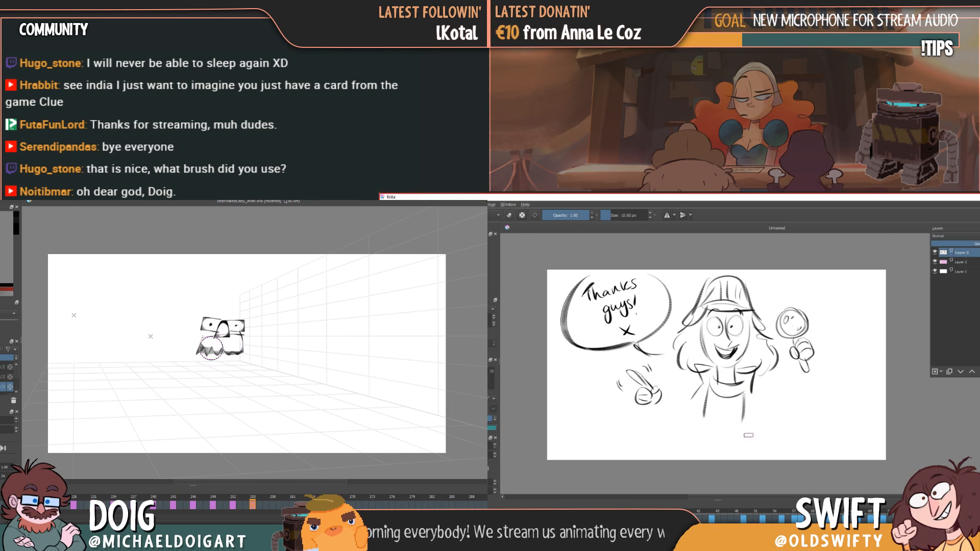
# - Draw the woman's shoulders and the arm below her two-finger hand, and sketch a beard under the small face's moustache
pyautogui.moveTo(702, 385)
pyautogui.mouseDown()
pyautogui.moveTo(668, 403)
pyautogui.moveTo(695, 424)
pyautogui.mouseUp()
pyautogui.moveTo(207, 367)
pyautogui.mouseDown()
pyautogui.moveTo(222, 373)
pyautogui.moveTo(233, 362)
pyautogui.mouseUp()
pyautogui.moveTo(751, 392); pyautogui.dragTo(774, 406)
pyautogui.moveTo(774, 406); pyautogui.dragTo(756, 425)
pyautogui.moveTo(658, 417); pyautogui.dragTo(662, 428)
pyautogui.moveTo(209, 359); pyautogui.dragTo(202, 365)
pyautogui.moveTo(663, 401); pyautogui.dragTo(668, 409)
pyautogui.moveTo(234, 365); pyautogui.dragTo(238, 359)
pyautogui.moveTo(668, 409)
pyautogui.mouseDown()
pyautogui.moveTo(687, 427)
pyautogui.moveTo(659, 430)
pyautogui.moveTo(677, 445)
pyautogui.mouseUp()
pyautogui.moveTo(199, 341); pyautogui.dragTo(196, 352)
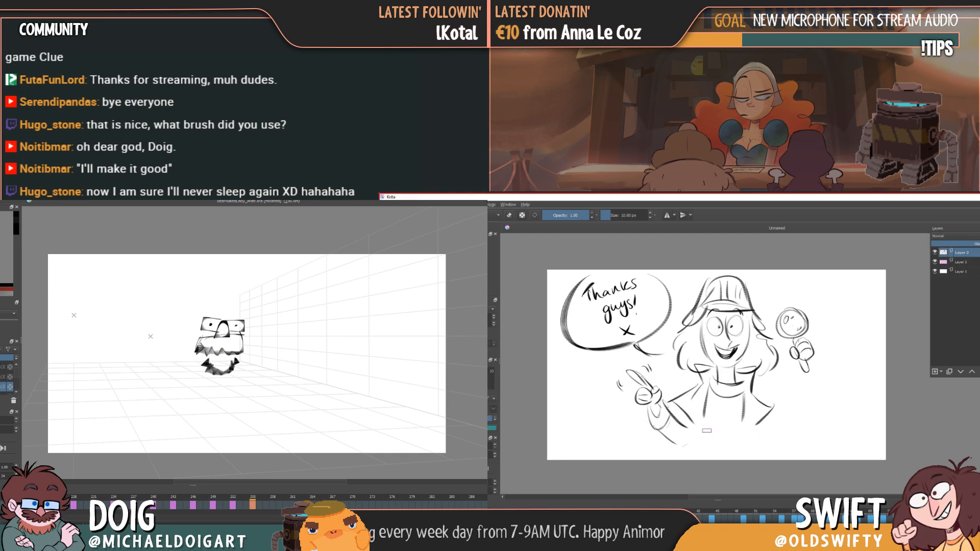
# - Draw the woman's wrist and forearm below the magnifying glass, and sketch curly hair at both sides of the moustached face
pyautogui.moveTo(773, 409)
pyautogui.mouseDown()
pyautogui.moveTo(791, 415)
pyautogui.moveTo(792, 385)
pyautogui.mouseUp()
pyautogui.moveTo(189, 323); pyautogui.dragTo(194, 332)
pyautogui.moveTo(793, 385); pyautogui.dragTo(819, 397)
pyautogui.moveTo(187, 324); pyautogui.dragTo(190, 336)
pyautogui.moveTo(800, 372); pyautogui.dragTo(796, 386)
pyautogui.moveTo(251, 331); pyautogui.dragTo(259, 326)
pyautogui.moveTo(803, 372); pyautogui.dragTo(806, 383)
pyautogui.moveTo(258, 326); pyautogui.dragTo(251, 338)
pyautogui.moveTo(806, 378); pyautogui.dragTo(816, 398)
pyautogui.moveTo(193, 335); pyautogui.dragTo(182, 320)
pyautogui.moveTo(816, 395); pyautogui.dragTo(812, 419)
pyautogui.moveTo(182, 320); pyautogui.dragTo(186, 331)
# - Draw the woman's upper arm and sleeve on the magnifying-glass side, and scribble dark curly hair over the top of the moustached face
pyautogui.moveTo(792, 392); pyautogui.dragTo(788, 408)
pyautogui.moveTo(186, 331); pyautogui.dragTo(181, 314)
pyautogui.moveTo(754, 395); pyautogui.dragTo(790, 409)
pyautogui.moveTo(180, 314); pyautogui.dragTo(217, 282)
pyautogui.moveTo(785, 412); pyautogui.dragTo(785, 429)
pyautogui.moveTo(790, 411); pyautogui.dragTo(792, 428)
pyautogui.moveTo(216, 283); pyautogui.dragTo(253, 296)
pyautogui.moveTo(757, 428); pyautogui.dragTo(800, 431)
pyautogui.moveTo(253, 296)
pyautogui.mouseDown()
pyautogui.moveTo(271, 325)
pyautogui.moveTo(257, 346)
pyautogui.moveTo(246, 307)
pyautogui.mouseUp()
# - Rework the woman's shoulder on the two-finger side, erase the old arm lines there, and fill in the moustached face's fringe
pyautogui.moveTo(702, 385); pyautogui.dragTo(680, 418)
pyautogui.moveTo(246, 308); pyautogui.dragTo(227, 306)
pyautogui.moveTo(698, 388); pyautogui.dragTo(679, 419)
pyautogui.moveTo(227, 305)
pyautogui.mouseDown()
pyautogui.moveTo(198, 312)
pyautogui.moveTo(205, 303)
pyautogui.moveTo(227, 310)
pyautogui.mouseUp()
pyautogui.press('e')
pyautogui.moveTo(675, 393); pyautogui.dragTo(683, 400)
pyautogui.moveTo(228, 311); pyautogui.dragTo(247, 315)
pyautogui.moveTo(683, 400)
pyautogui.mouseDown()
pyautogui.moveTo(681, 432)
pyautogui.moveTo(651, 420)
pyautogui.moveTo(685, 394)
pyautogui.moveTo(689, 458)
pyautogui.mouseUp()
# - Redraw the woman's forearm and sleeve below her two-finger hand, and shade the face's moustache and beard dark
pyautogui.moveTo(208, 349); pyautogui.dragTo(242, 344)
pyautogui.press('e')
pyautogui.moveTo(663, 401); pyautogui.dragTo(678, 442)
pyautogui.moveTo(242, 344); pyautogui.dragTo(222, 341)
pyautogui.moveTo(648, 408); pyautogui.dragTo(660, 408)
pyautogui.moveTo(205, 364); pyautogui.dragTo(229, 367)
pyautogui.moveTo(642, 423); pyautogui.dragTo(656, 449)
pyautogui.moveTo(672, 420)
pyautogui.mouseDown()
pyautogui.moveTo(685, 434)
pyautogui.moveTo(690, 397)
pyautogui.moveTo(702, 430)
pyautogui.mouseUp()
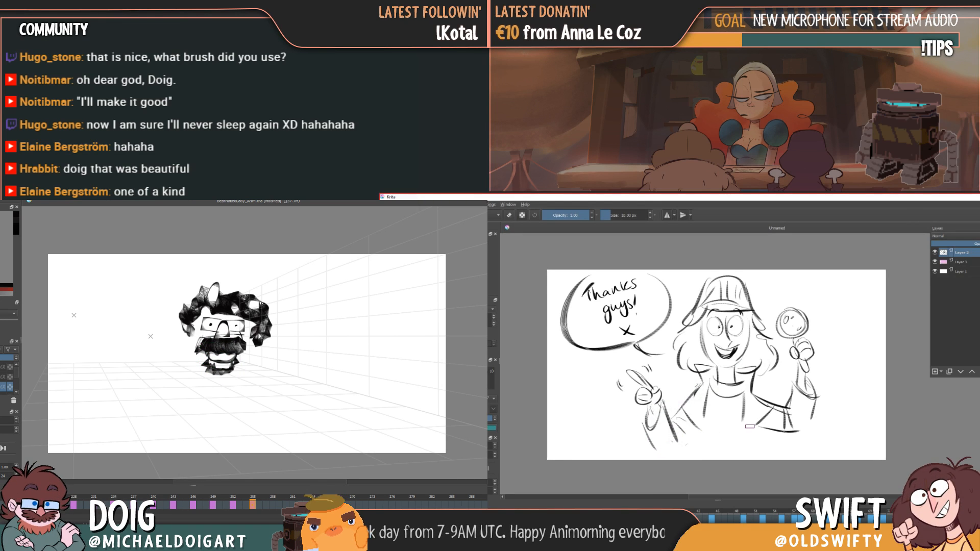
# - Draw a toothy grin on the moustached face and handwrite "GOODBYE!" beside it
pyautogui.moveTo(215, 354); pyautogui.dragTo(229, 356)
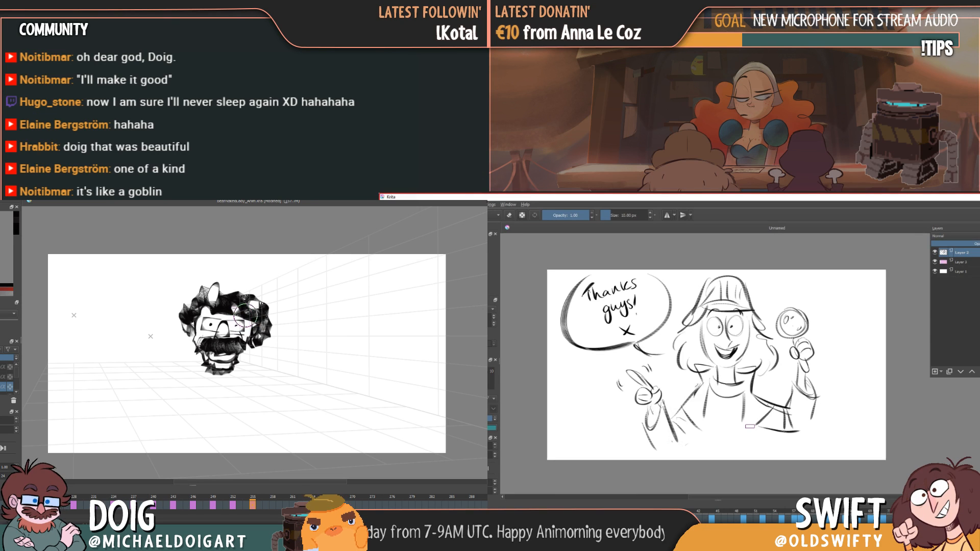
pyautogui.moveTo(296, 339)
pyautogui.mouseDown()
pyautogui.moveTo(296, 352)
pyautogui.moveTo(341, 346)
pyautogui.mouseUp()
pyautogui.moveTo(360, 341)
pyautogui.mouseDown()
pyautogui.moveTo(358, 353)
pyautogui.moveTo(386, 354)
pyautogui.moveTo(377, 354)
pyautogui.mouseUp()
pyautogui.moveTo(390, 357); pyautogui.dragTo(409, 354)
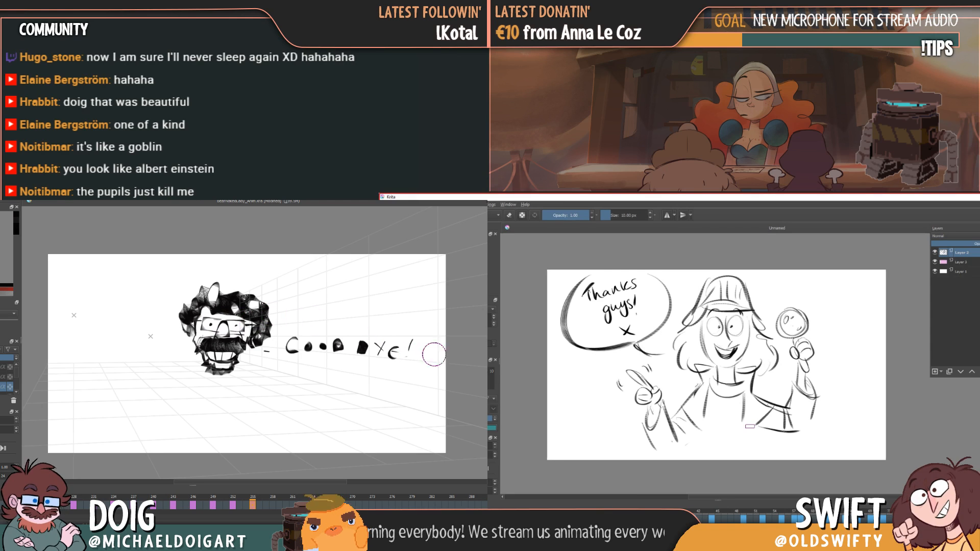
# - Enlarge the moustached face and its "GOODBYE!" lettering with a transform and reposition them to fill the canvas
pyautogui.hotkey('ctrl', 't')
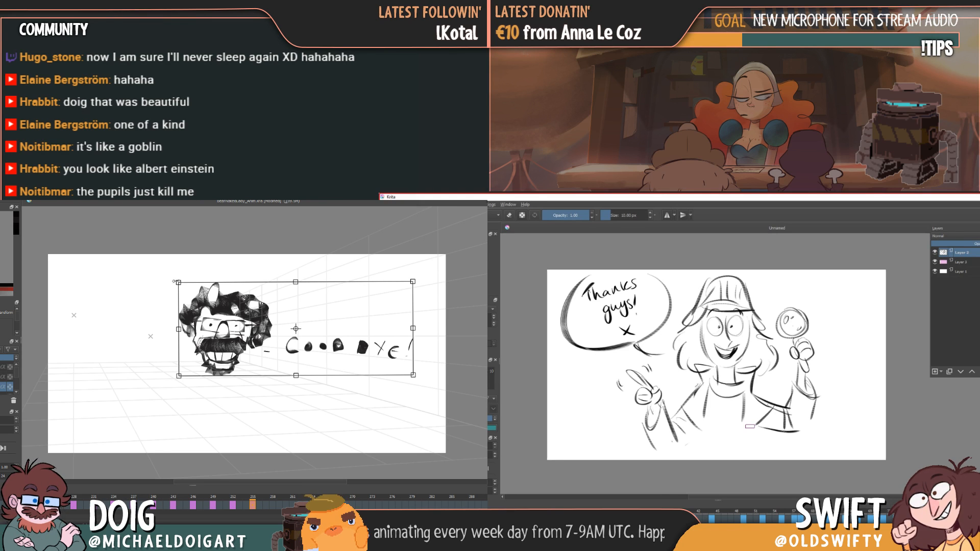
pyautogui.moveTo(179, 283); pyautogui.dragTo(54, 215)
pyautogui.moveTo(149, 301); pyautogui.dragTo(168, 353)
pyautogui.press('Return')
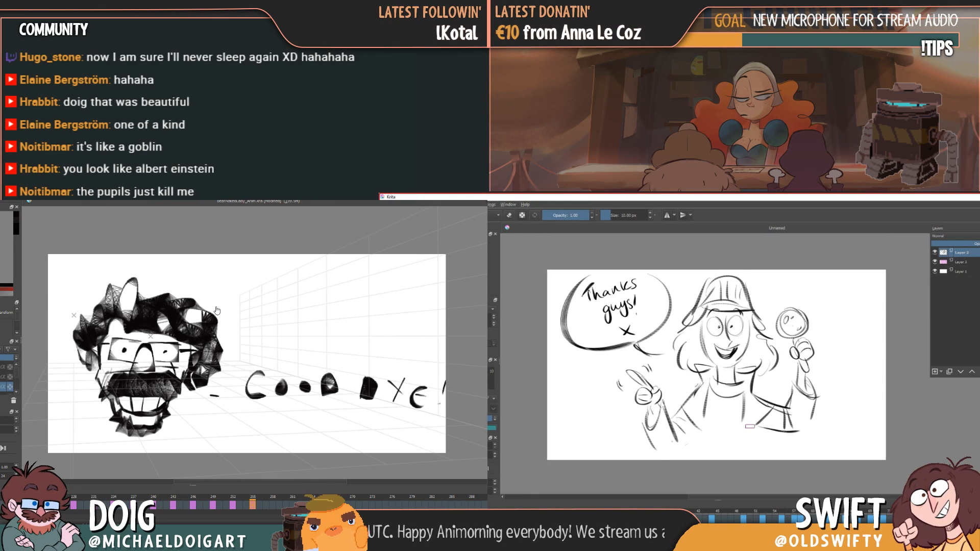